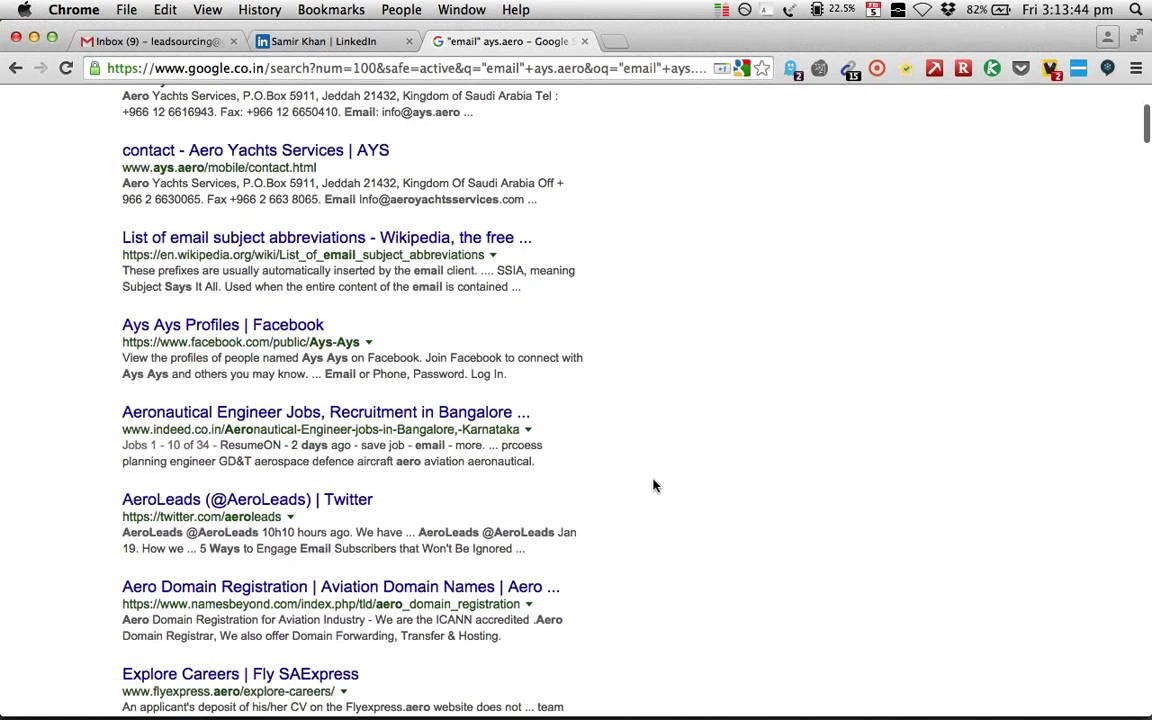
pyautogui.scroll(-3, 647, 505)
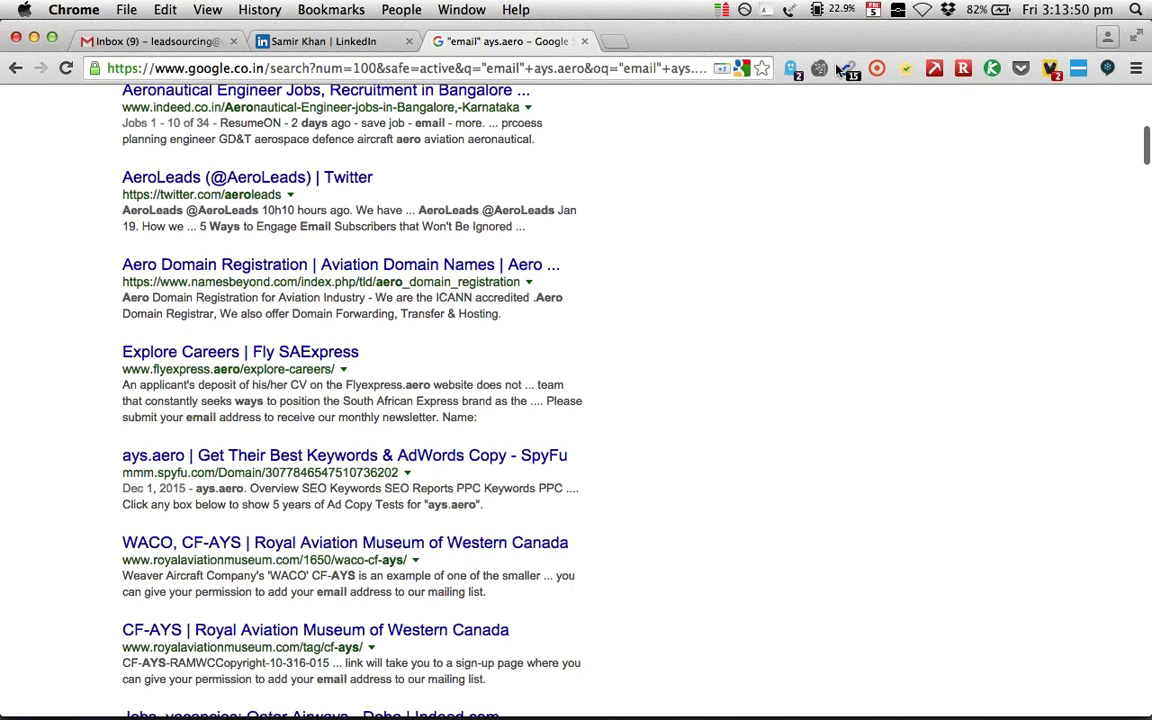
# Scroll through the "email" ays.aero search results and back up.
pyautogui.scroll(-10, 676, 328)
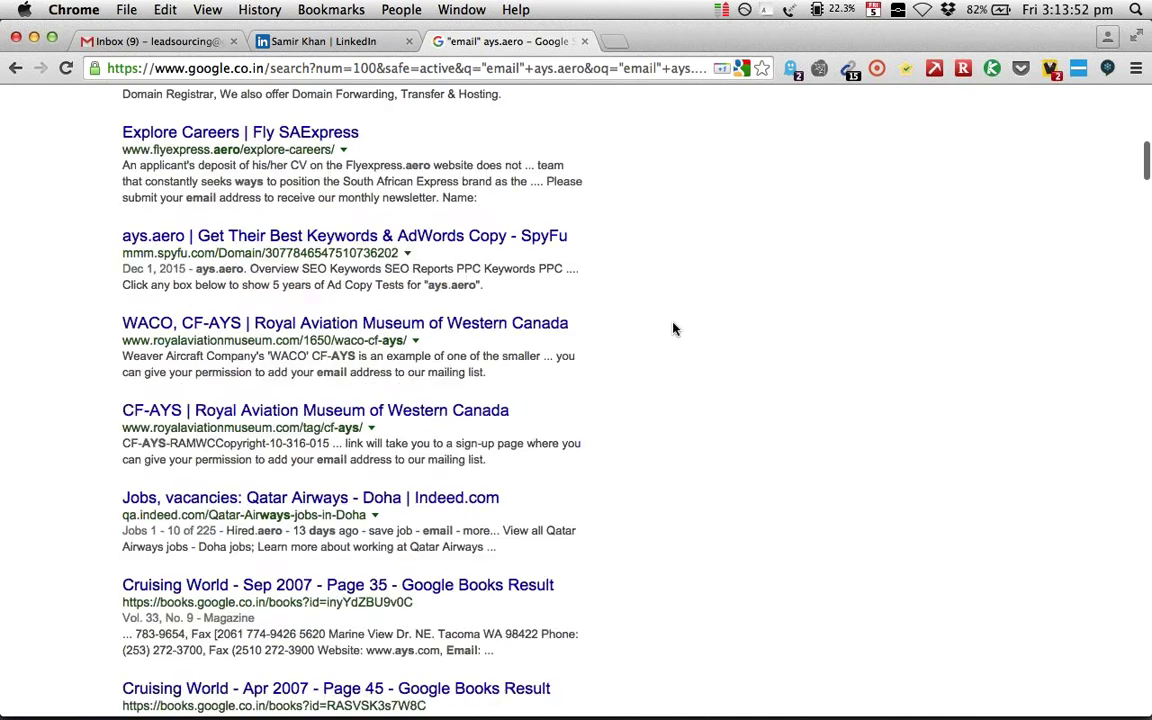
pyautogui.scroll(-7, 666, 330)
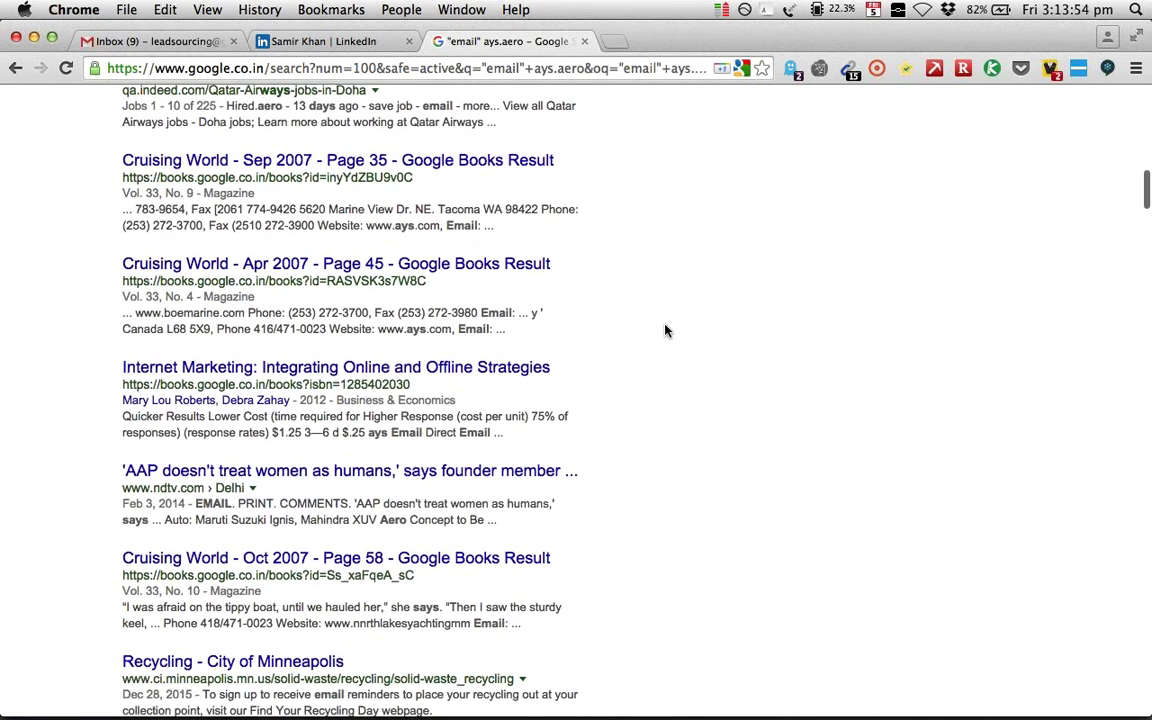
pyautogui.scroll(-3, 670, 330)
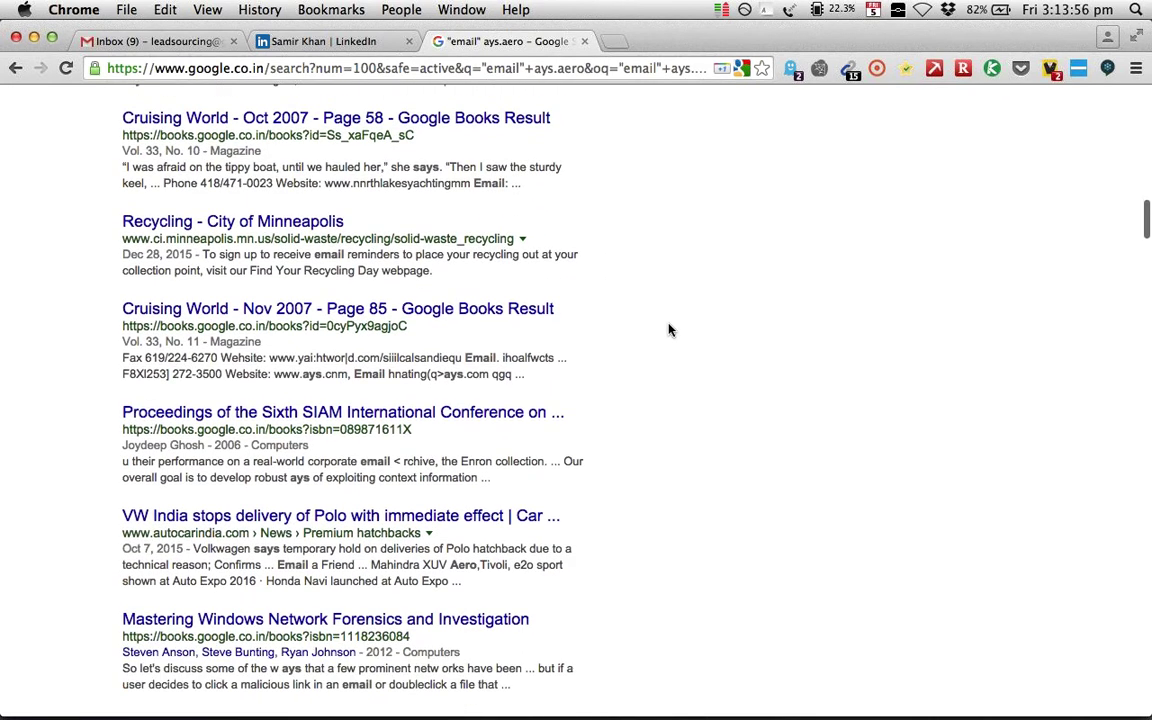
pyautogui.scroll(-5, 670, 330)
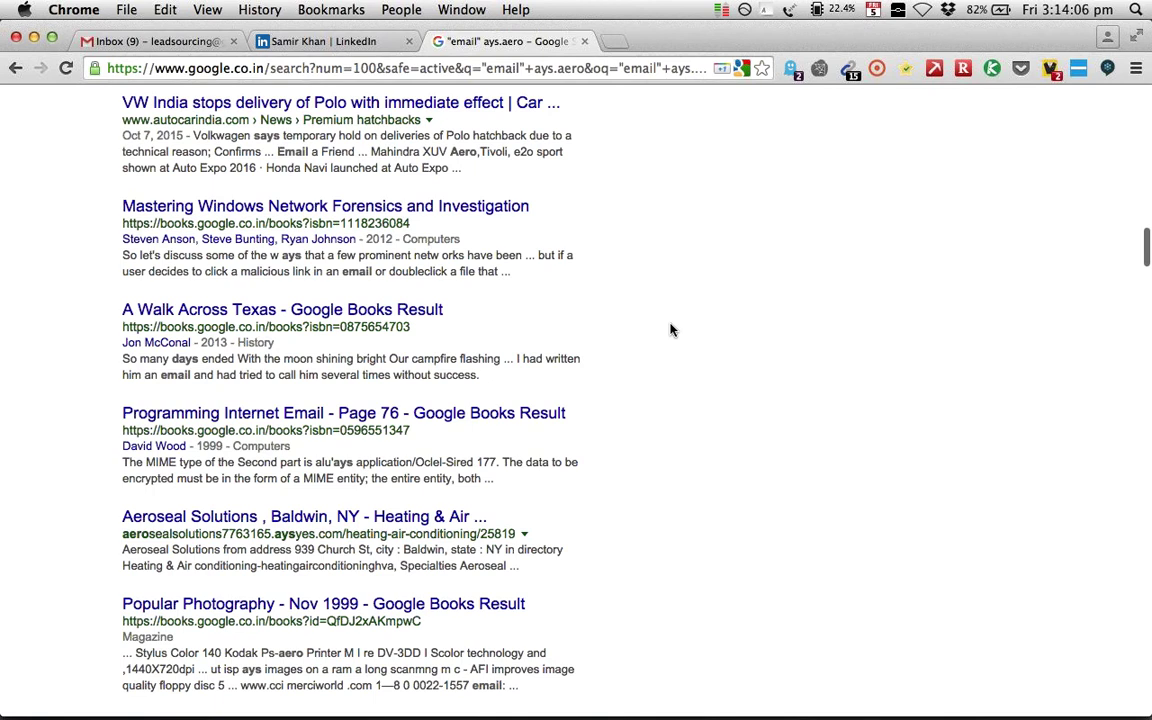
pyautogui.scroll(15, 670, 330)
pyautogui.press('super+Tab')
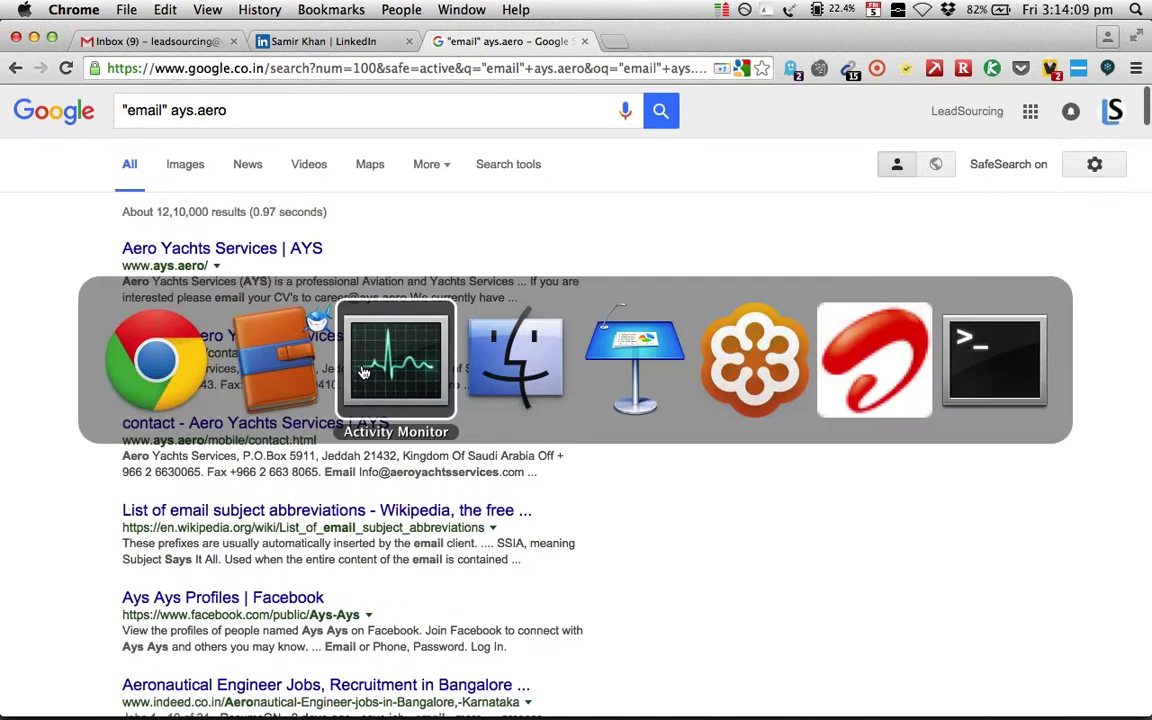
pyautogui.click(259, 329)
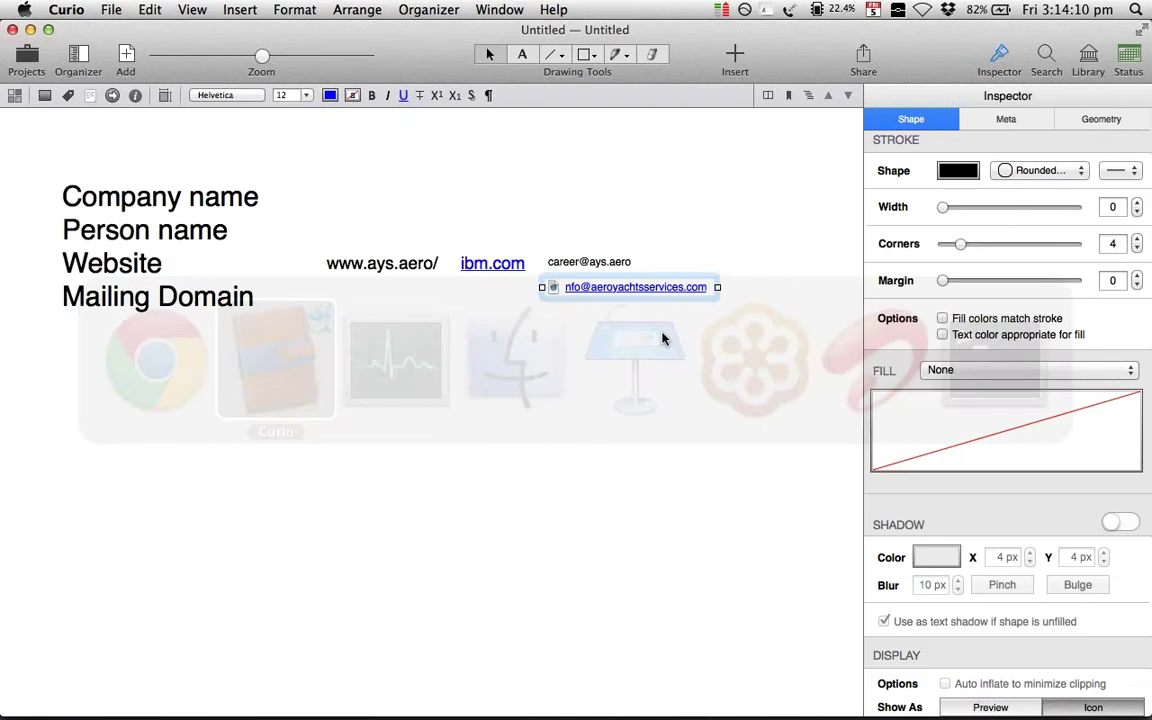
pyautogui.click(620, 262)
pyautogui.doubleClick(628, 262)
pyautogui.moveTo(631, 262); pyautogui.dragTo(590, 261)
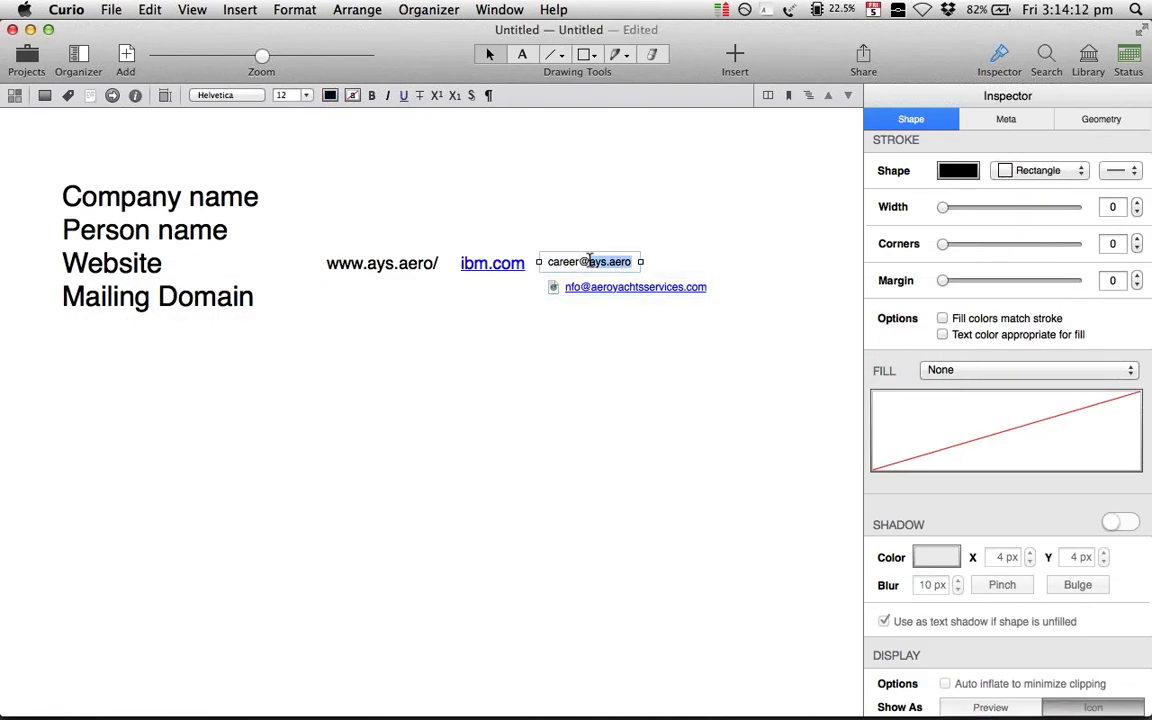
pyautogui.press('super+c')
pyautogui.press('super+Tab')
pyautogui.click(299, 112)
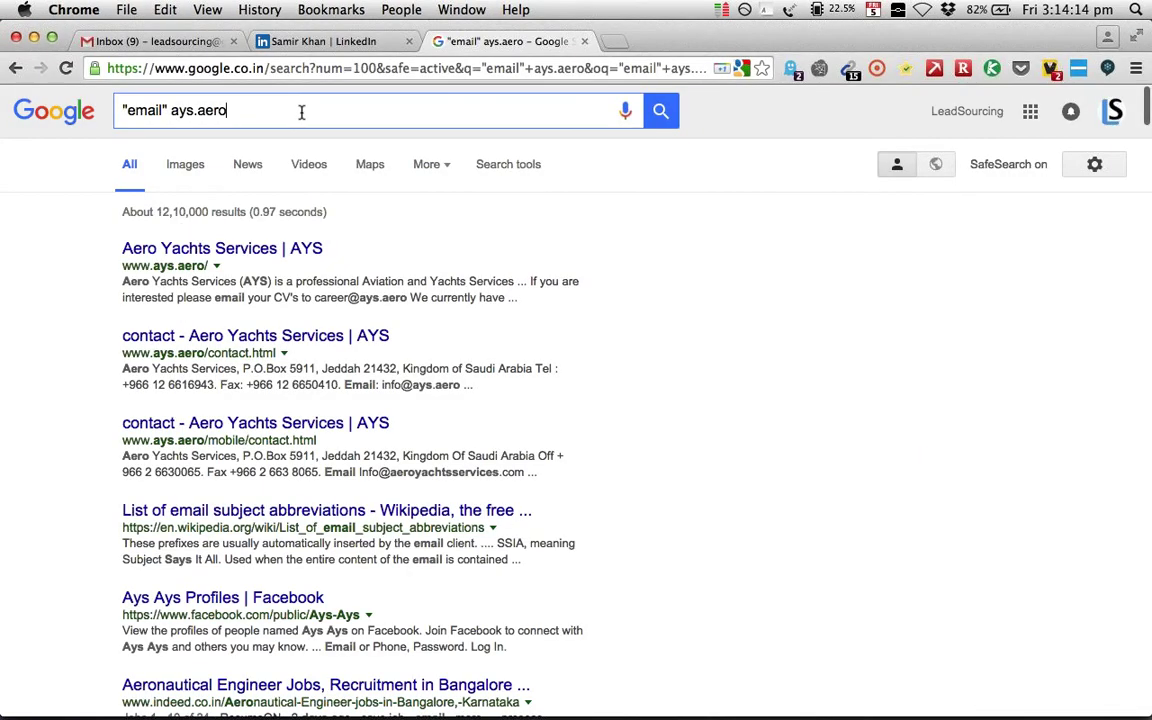
# Search for "email" ays.aero.com and scan the results.
pyautogui.write('.com')
pyautogui.press('Return')
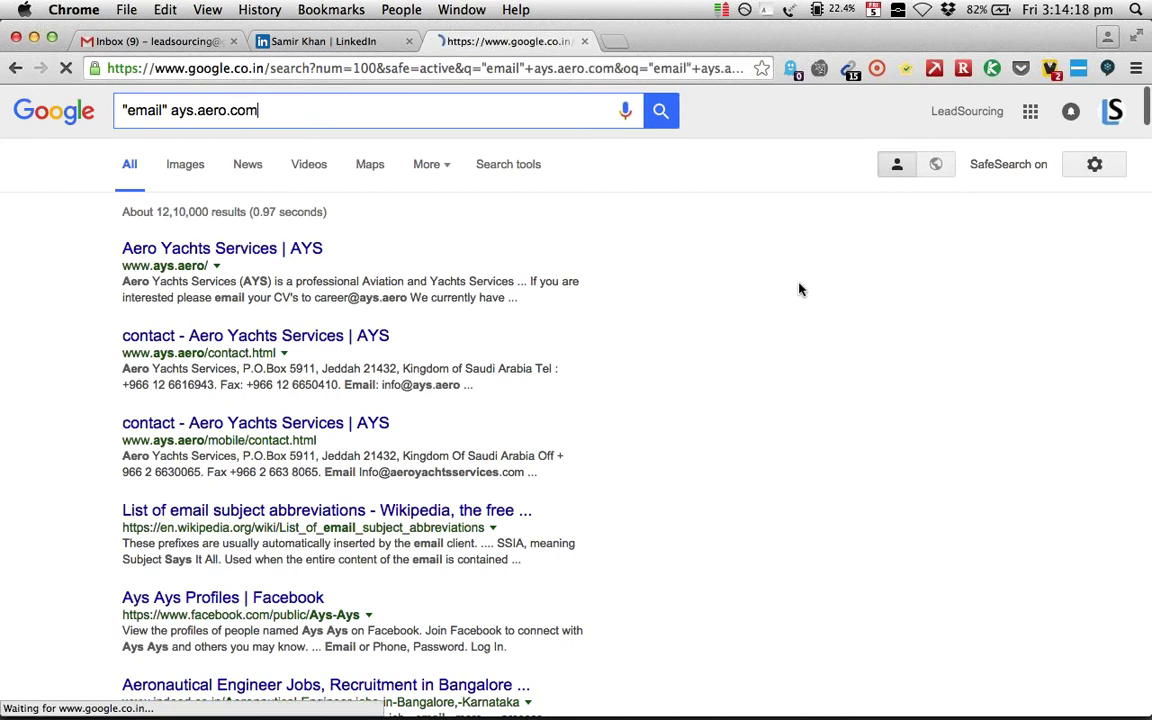
pyautogui.scroll(-1, 638, 351)
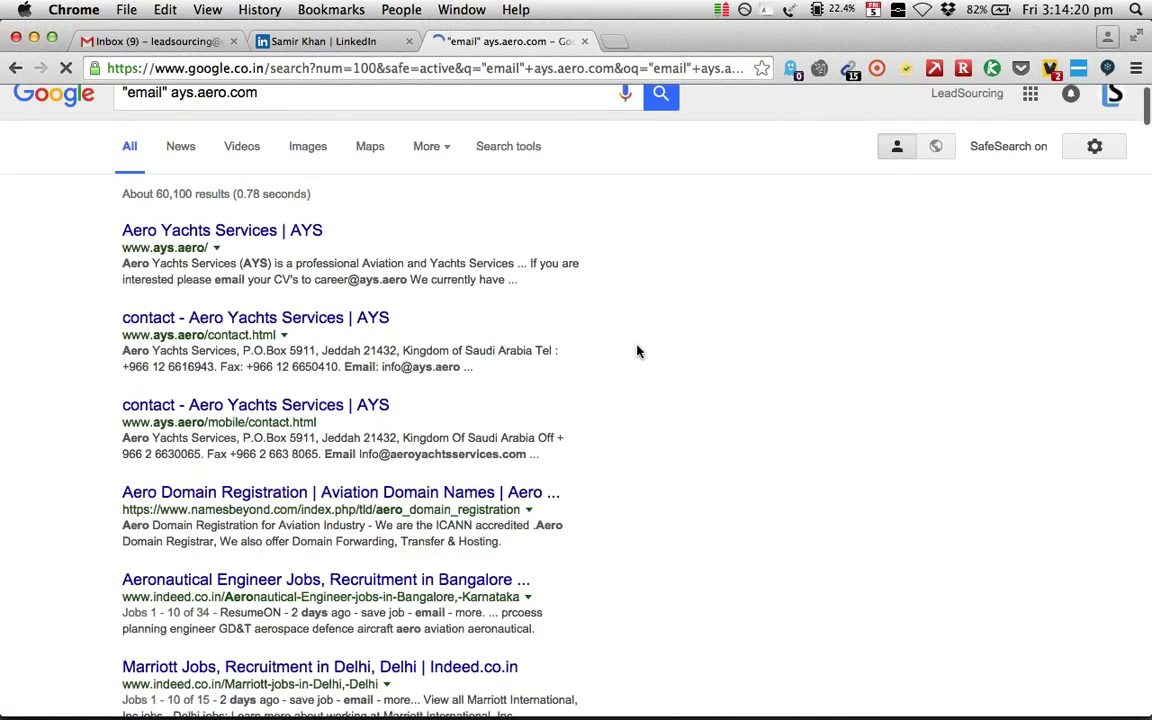
pyautogui.scroll(-3, 638, 351)
pyautogui.moveTo(527, 388); pyautogui.dragTo(462, 390)
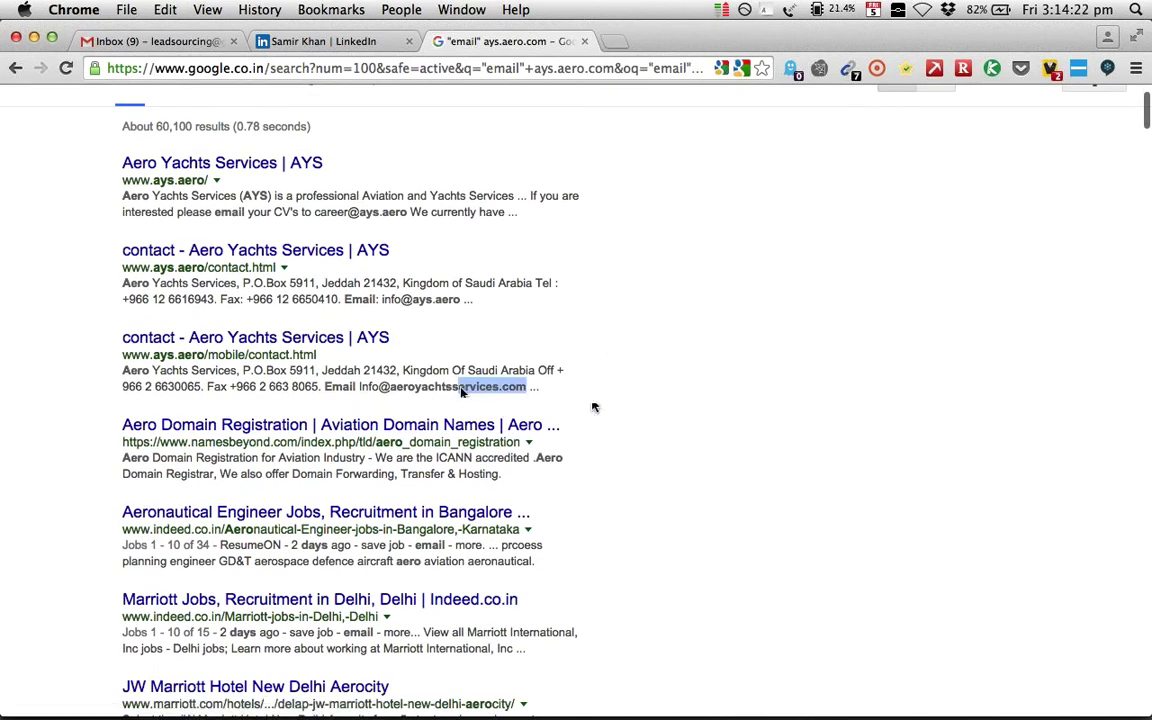
pyautogui.scroll(-7, 590, 405)
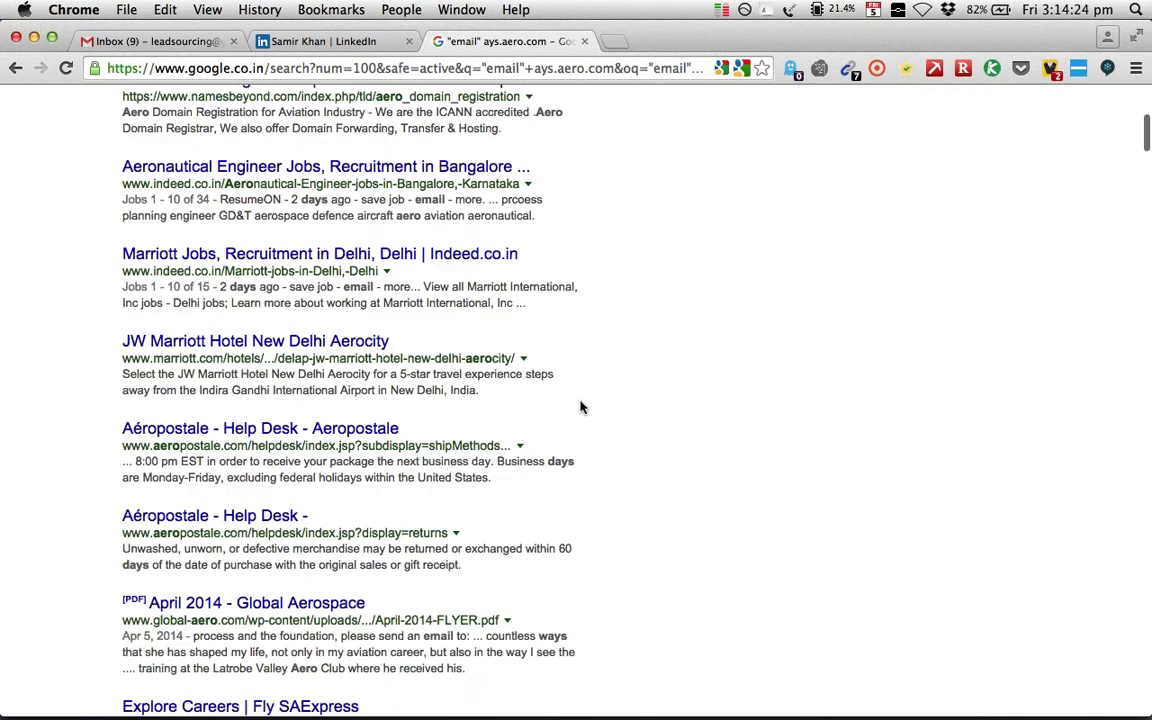
pyautogui.scroll(-15, 581, 407)
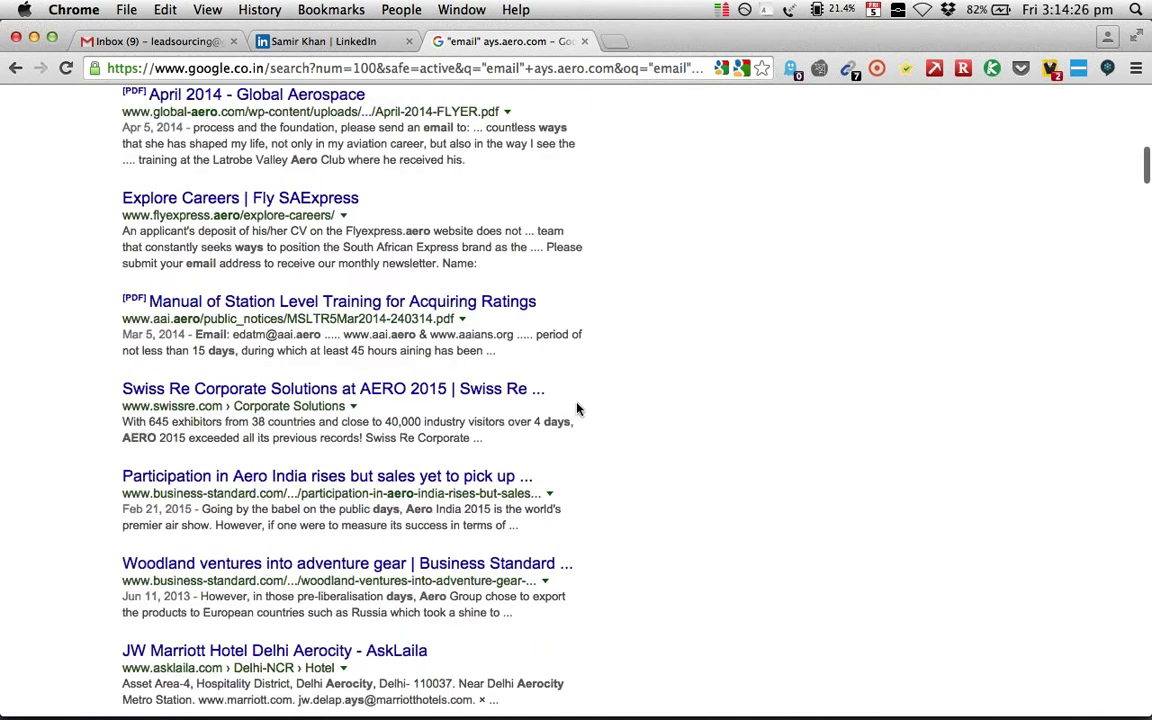
pyautogui.scroll(-2, 423, 366)
pyautogui.moveTo(473, 387); pyautogui.dragTo(367, 386)
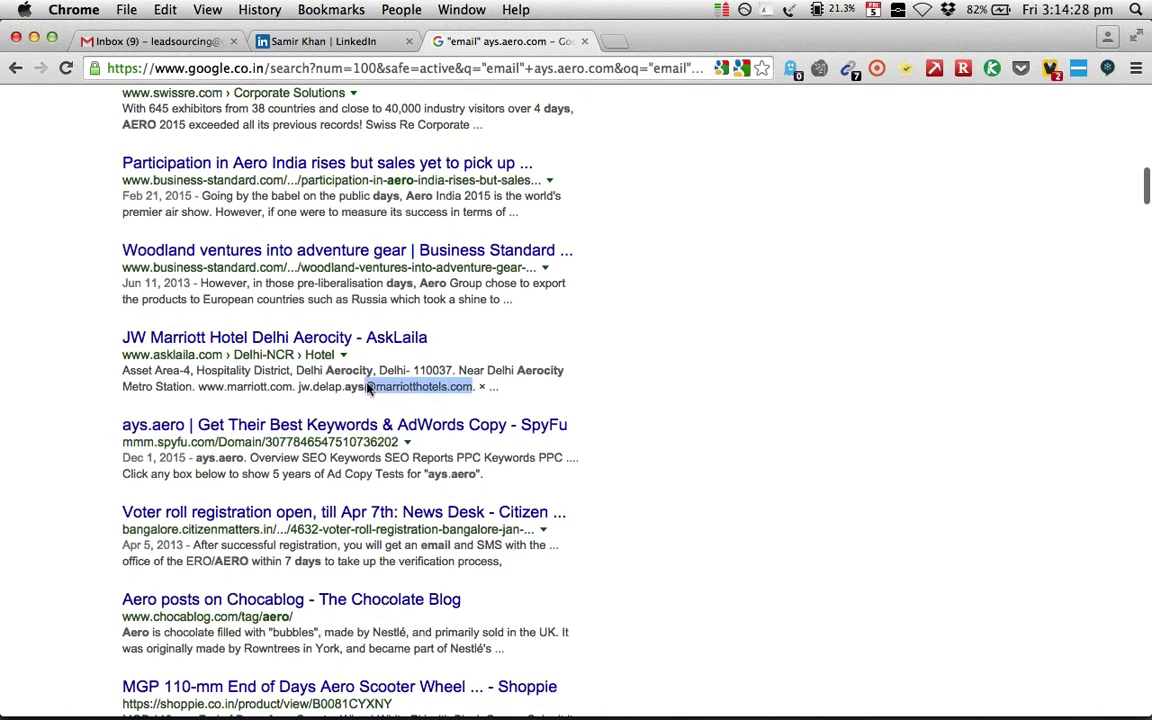
pyautogui.scroll(-6, 600, 414)
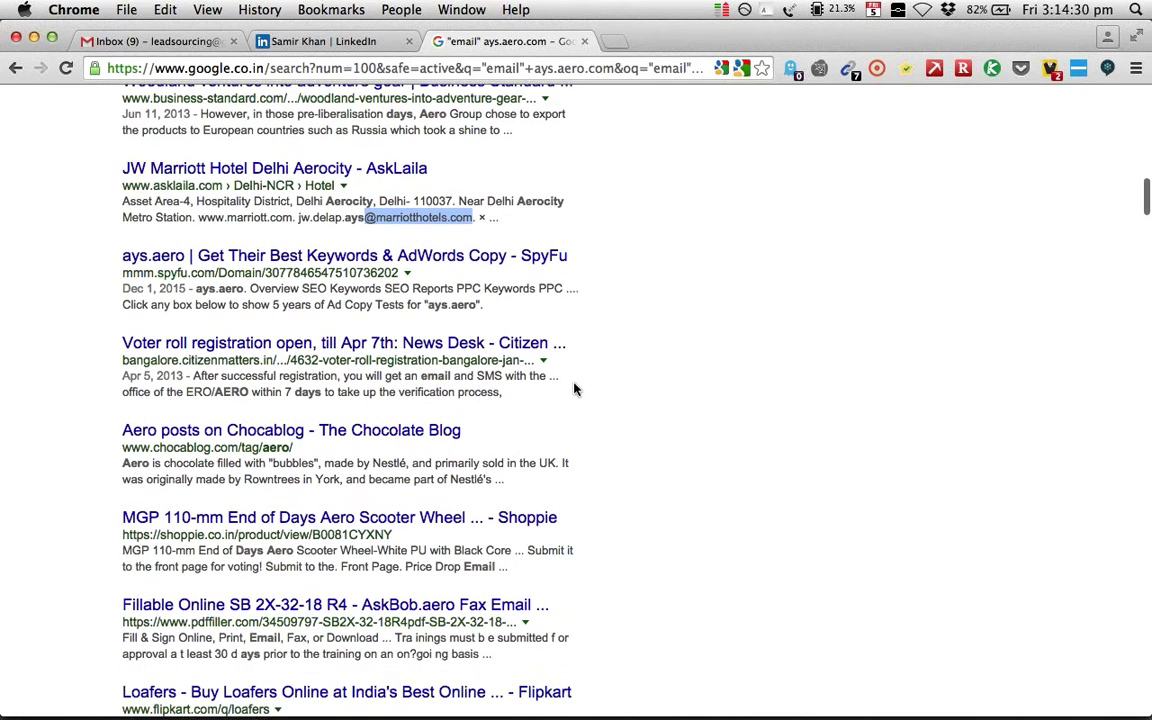
pyautogui.scroll(-8, 576, 395)
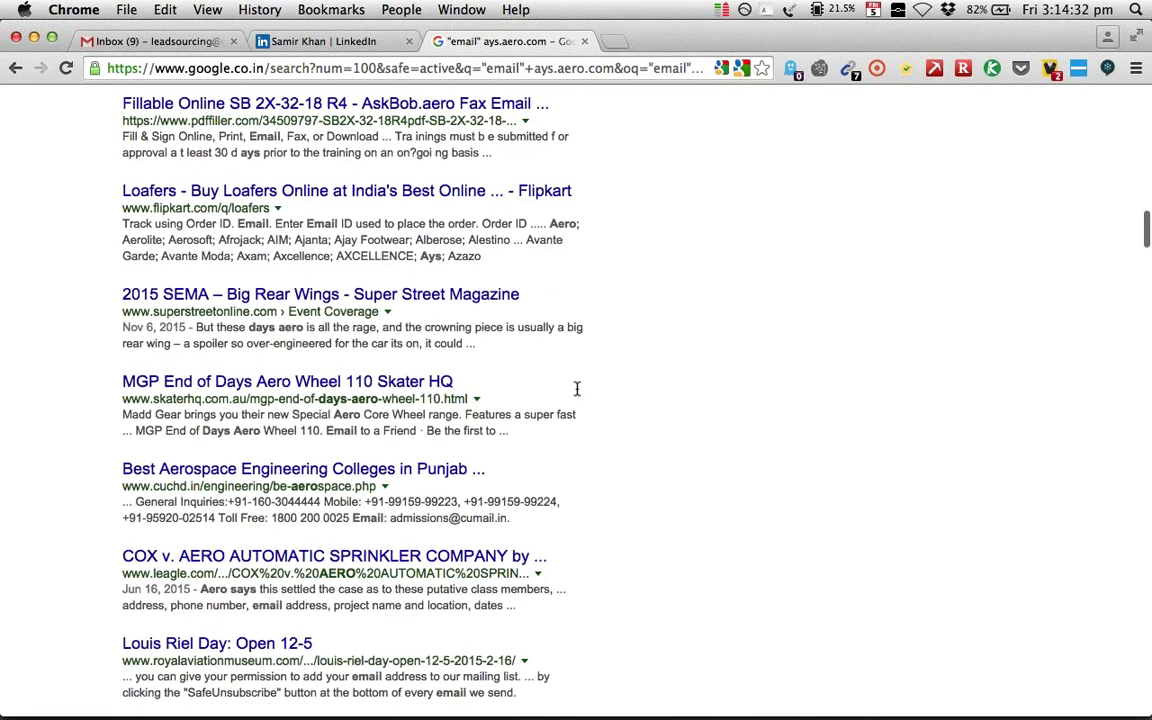
pyautogui.scroll(-2, 576, 391)
pyautogui.scroll(-6, 530, 410)
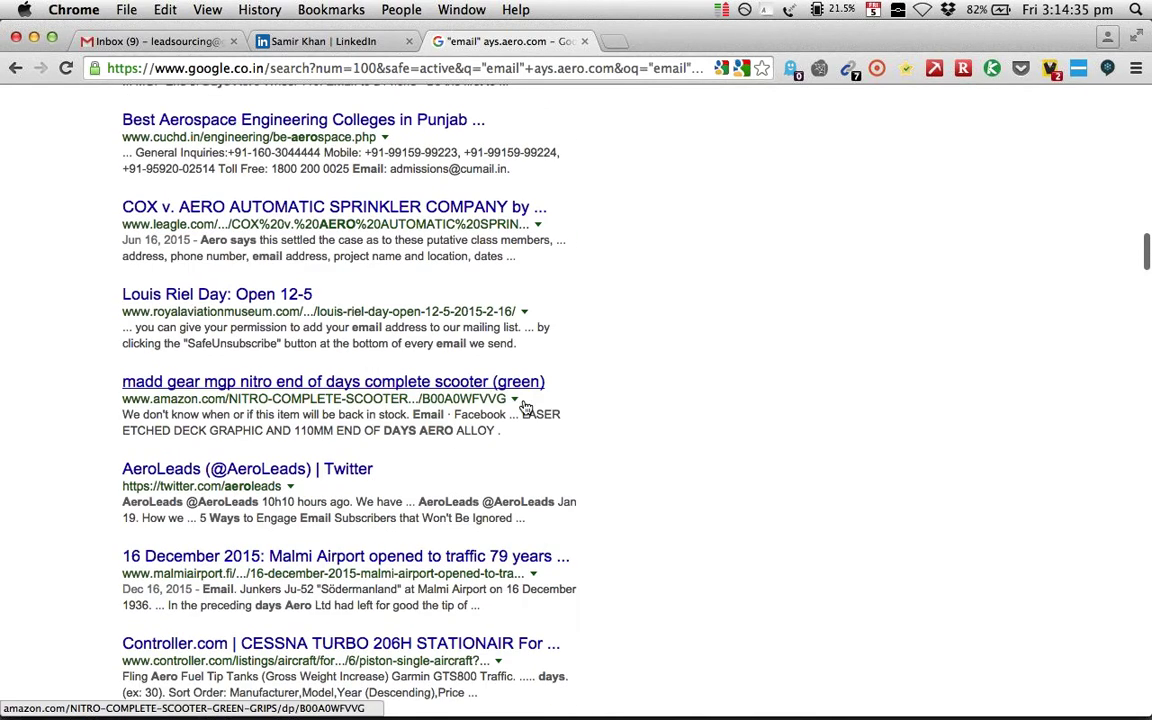
pyautogui.scroll(-3, 540, 402)
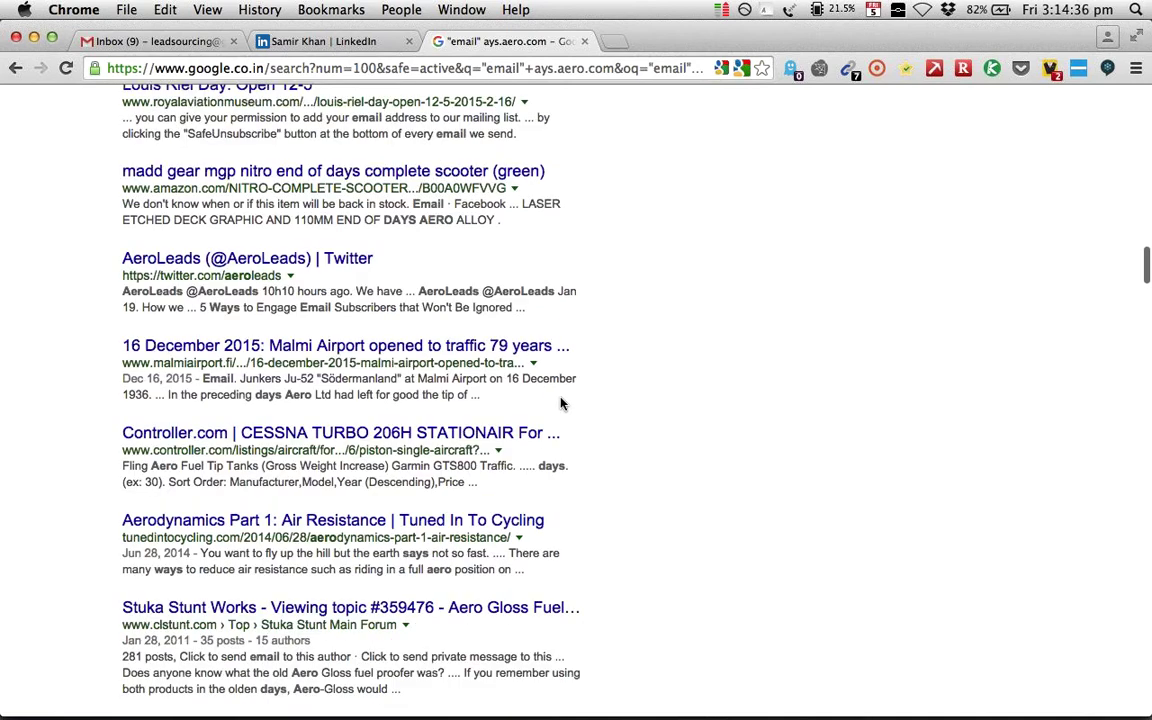
pyautogui.scroll(-8, 560, 403)
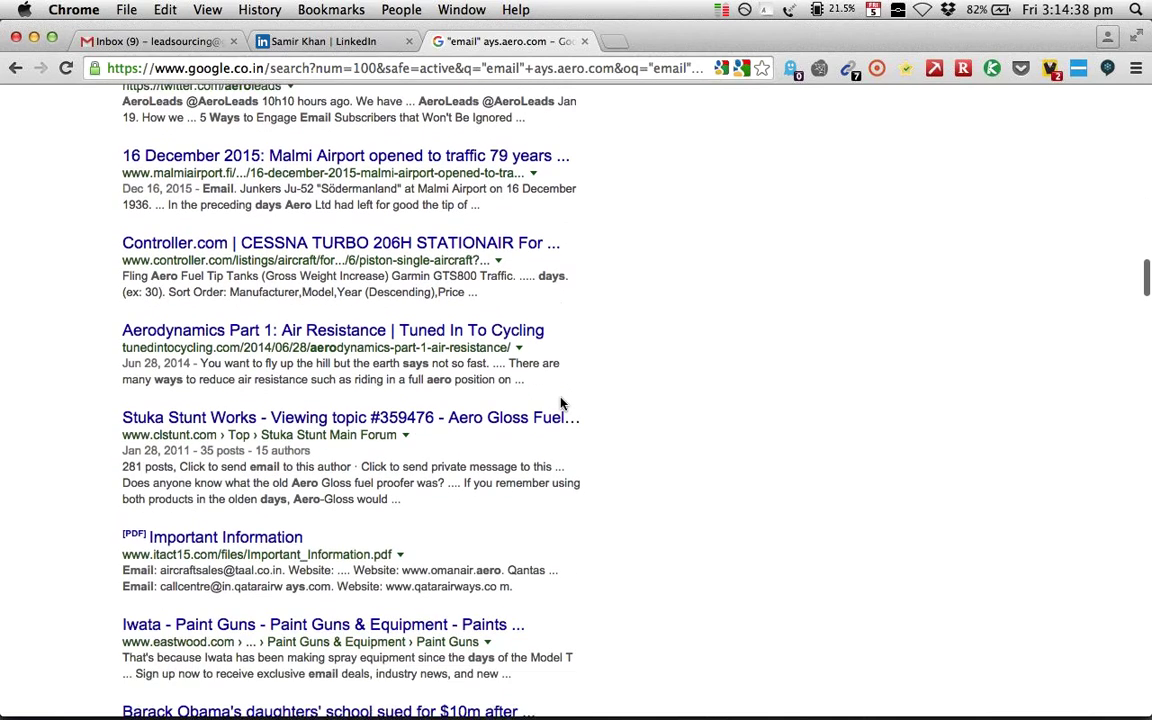
# Look further through the results, marking part of the callcentre email address.
pyautogui.moveTo(197, 356); pyautogui.dragTo(248, 356)
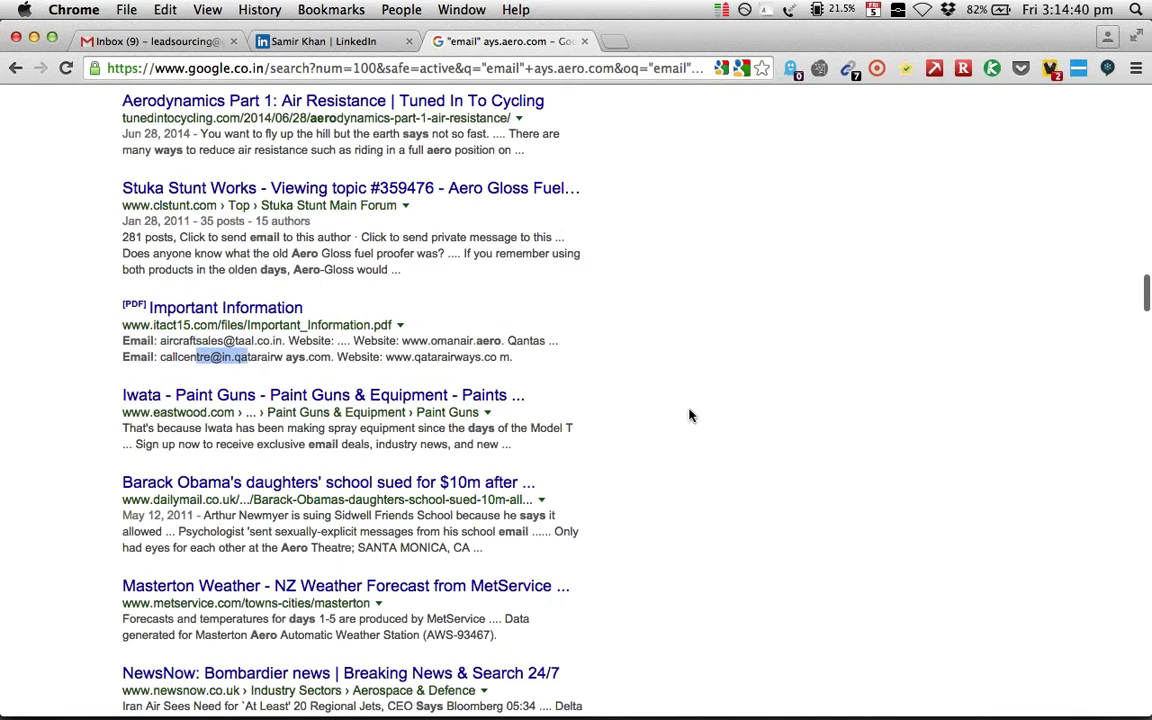
pyautogui.scroll(-9, 689, 414)
pyautogui.scroll(-13, 674, 421)
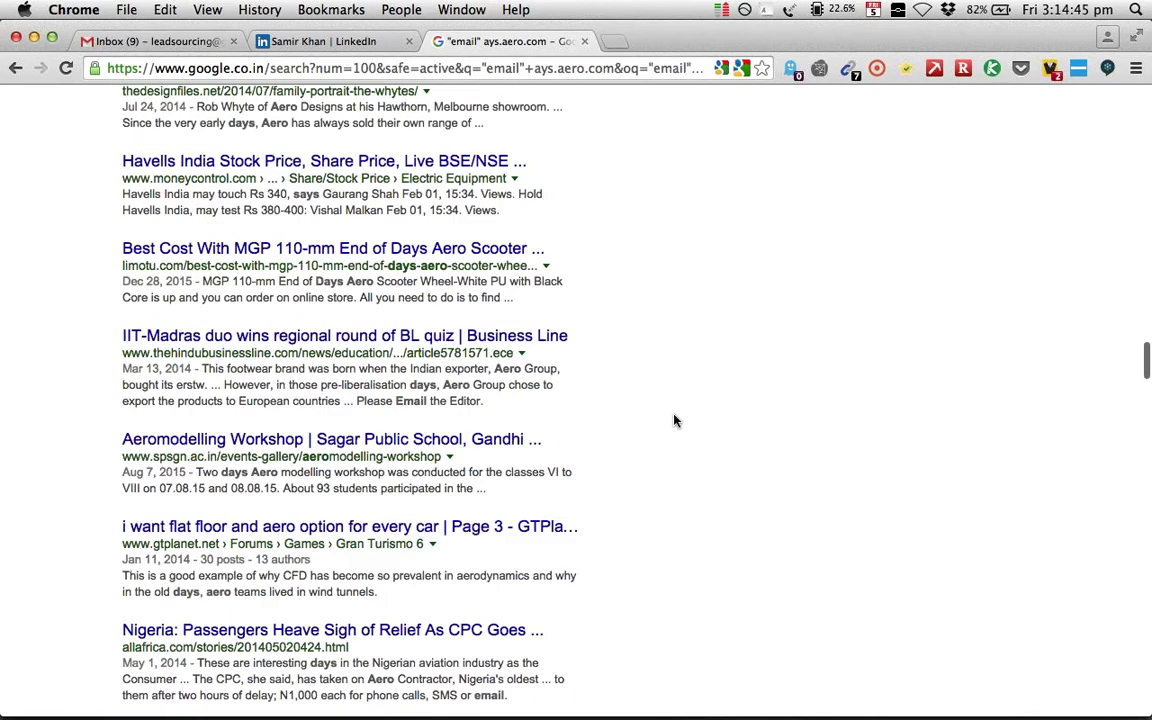
pyautogui.scroll(-12, 674, 421)
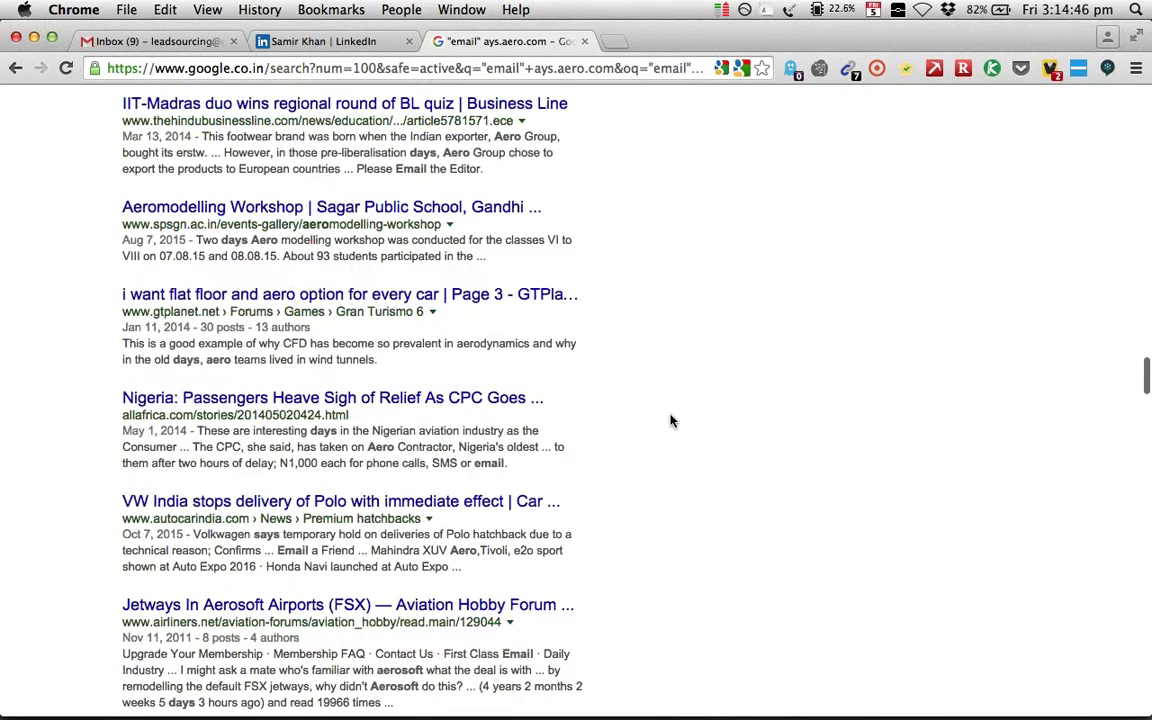
pyautogui.scroll(-10, 675, 417)
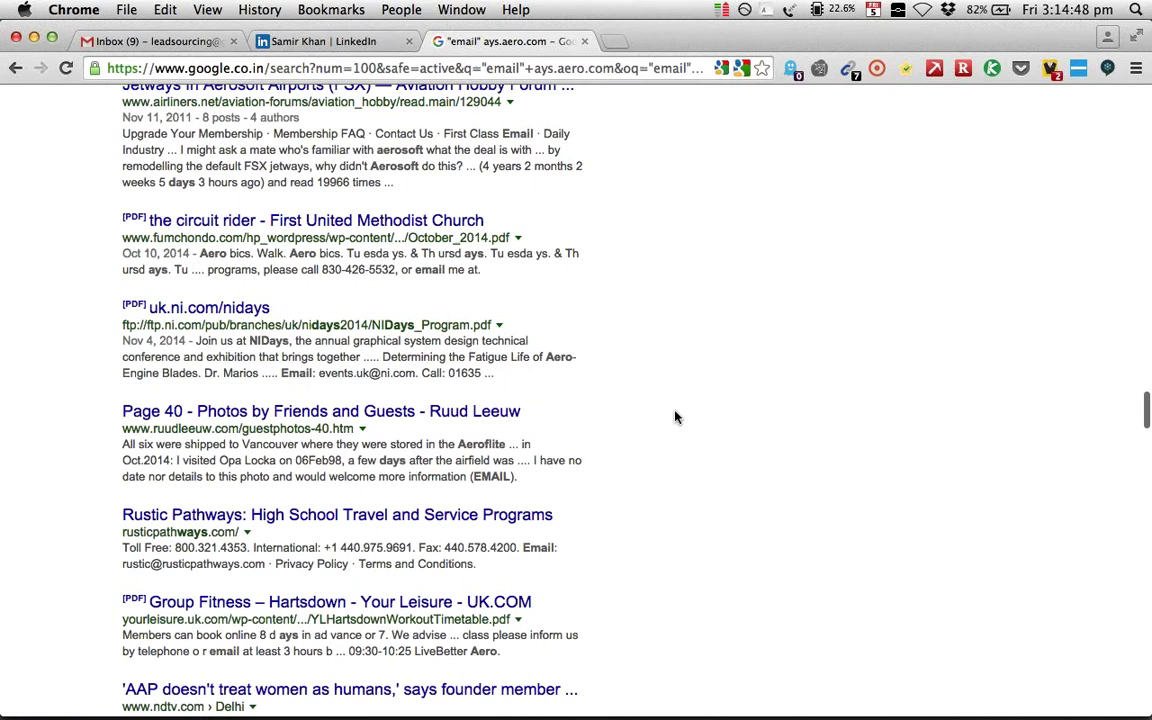
pyautogui.moveTo(416, 115); pyautogui.dragTo(347, 115)
pyautogui.scroll(-1, 650, 357)
pyautogui.scroll(-4, 650, 357)
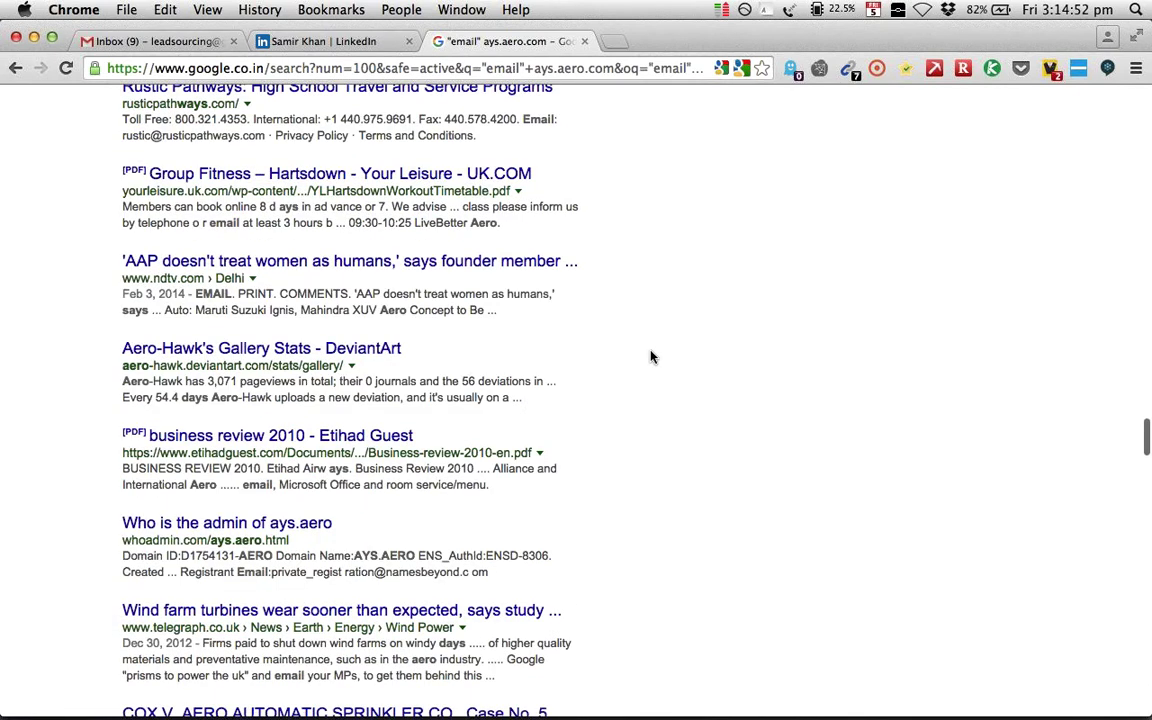
pyautogui.scroll(14, 650, 357)
pyautogui.scroll(20, 650, 357)
# Append the contact's name from the LinkedIn profile to the search query.
pyautogui.click(274, 117)
pyautogui.press('super+Tab')
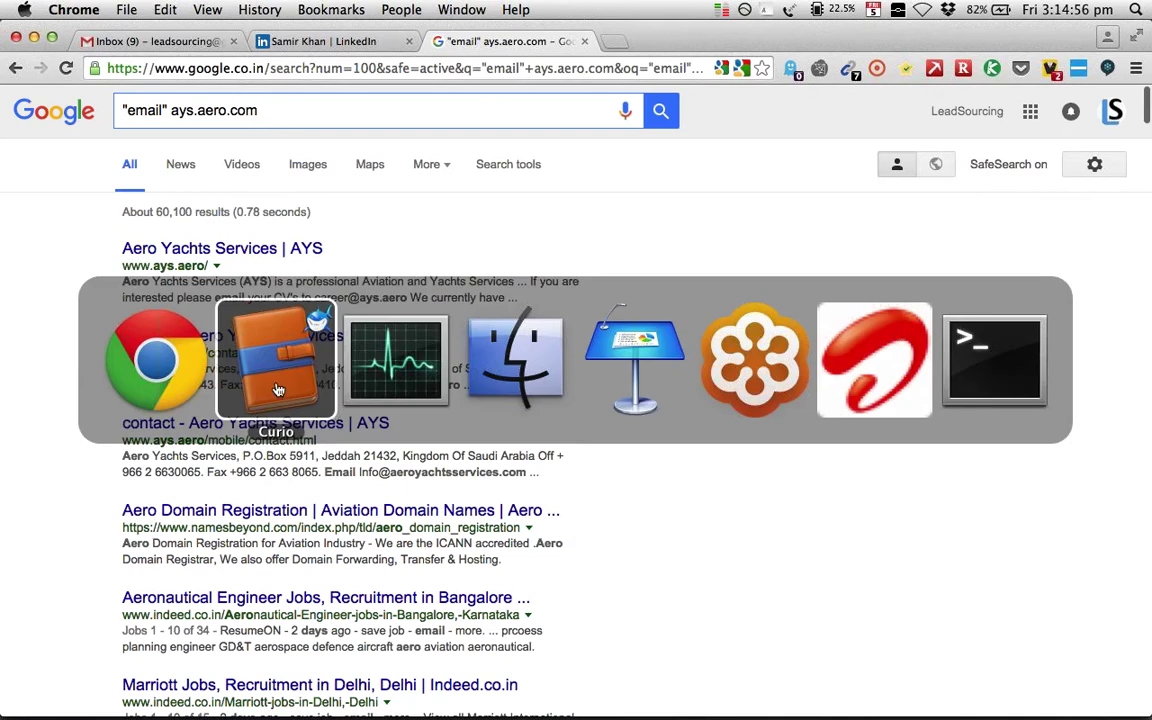
pyautogui.click(358, 40)
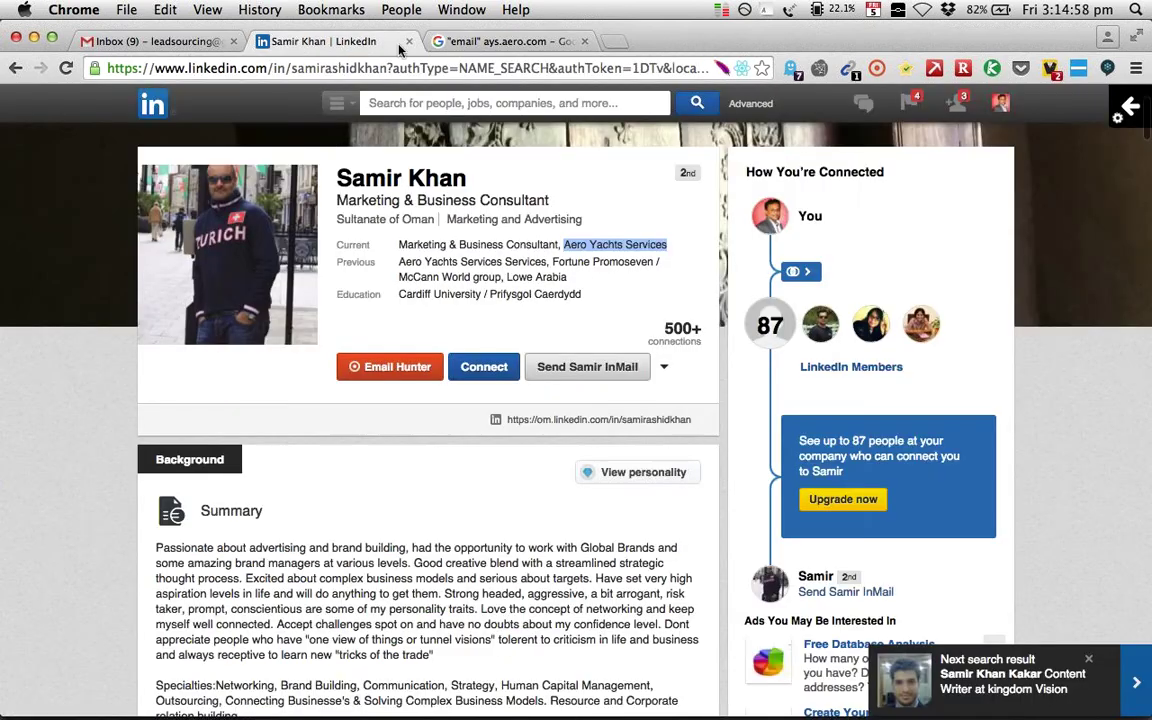
pyautogui.moveTo(410, 157); pyautogui.dragTo(310, 161)
pyautogui.press('cmd+c')
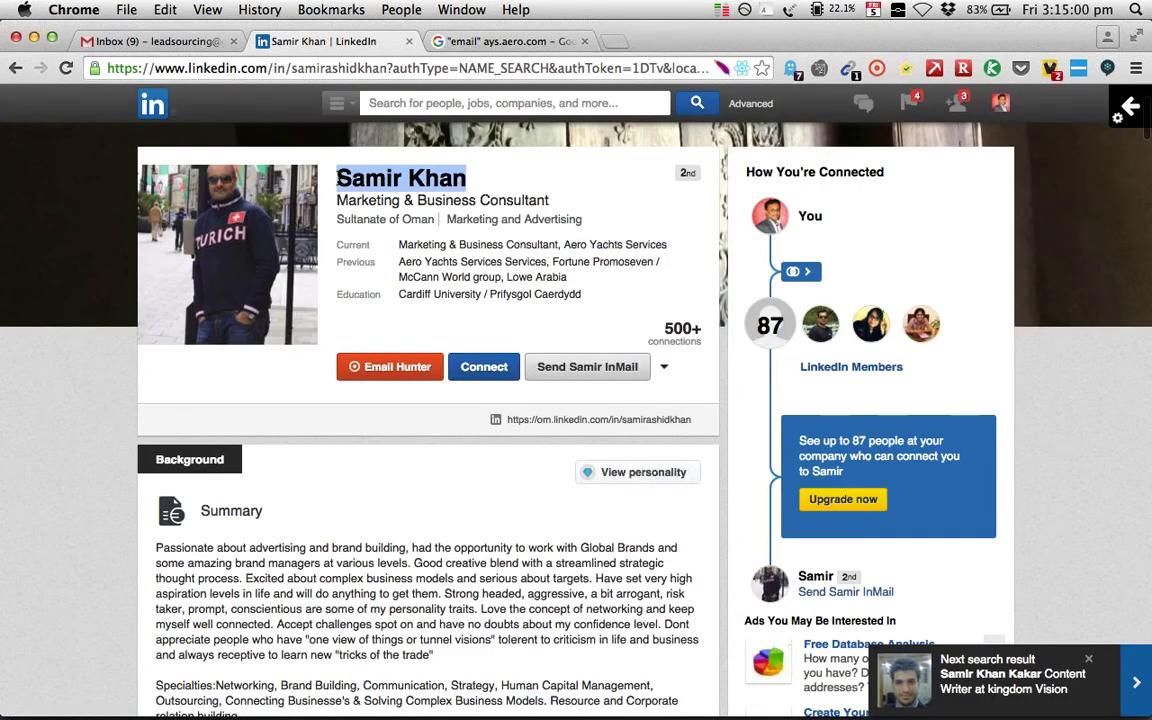
pyautogui.click(445, 40)
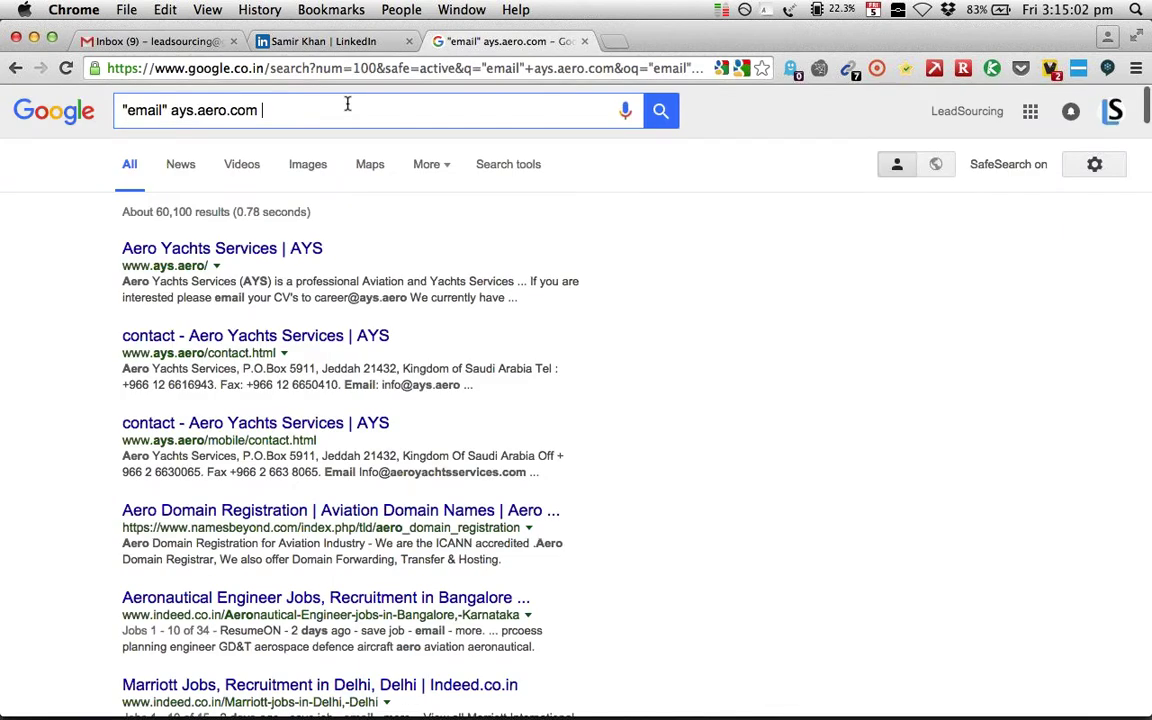
pyautogui.click(347, 104)
pyautogui.press('cmd+v')
# Run the search with the contact's name and scroll through its results.
pyautogui.press('Return')
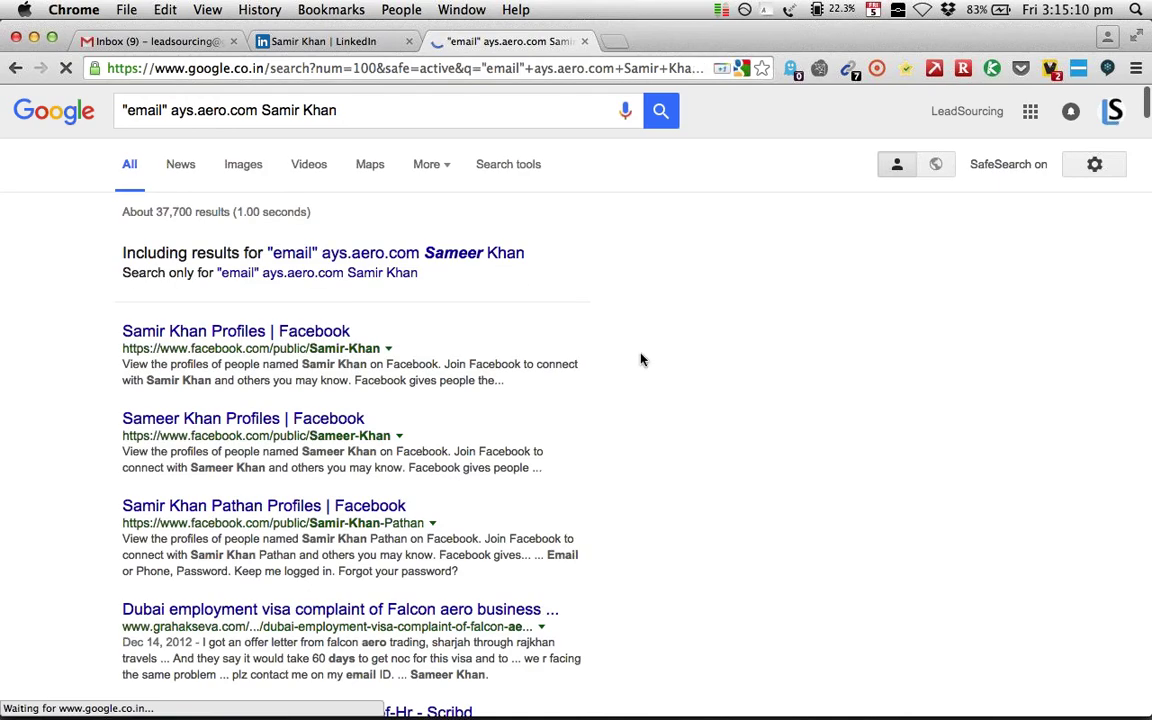
pyautogui.scroll(-5, 641, 359)
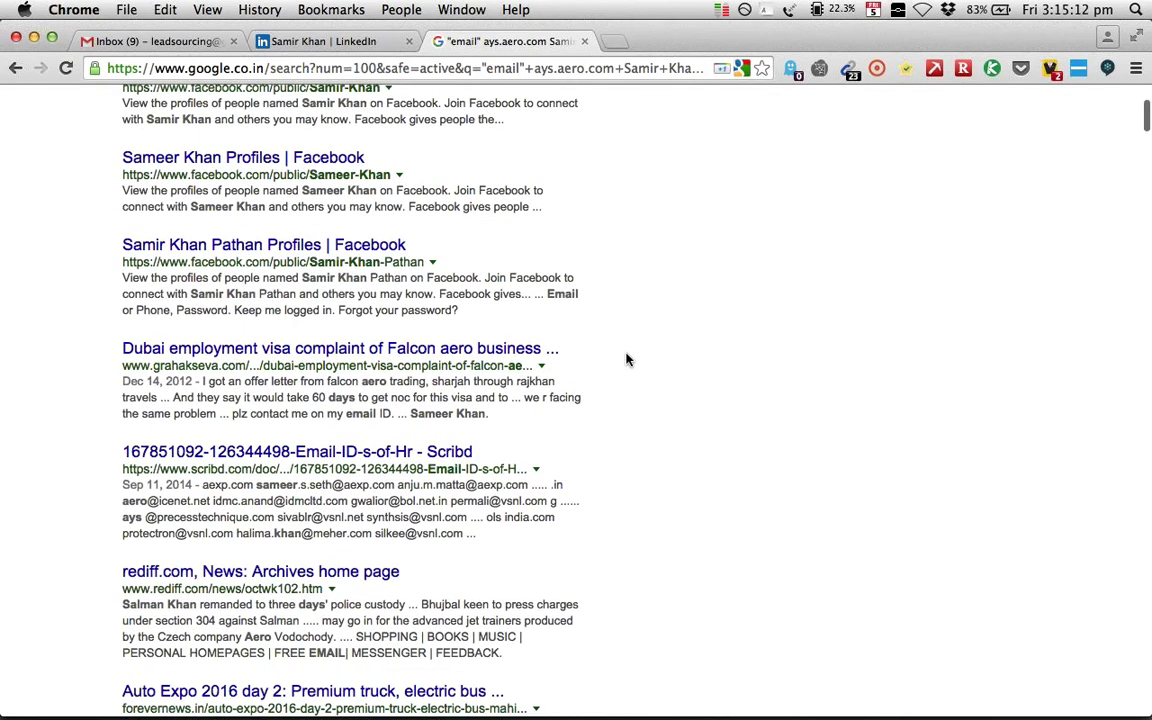
pyautogui.scroll(-2, 629, 360)
pyautogui.scroll(-1, 632, 361)
pyautogui.scroll(-2, 635, 361)
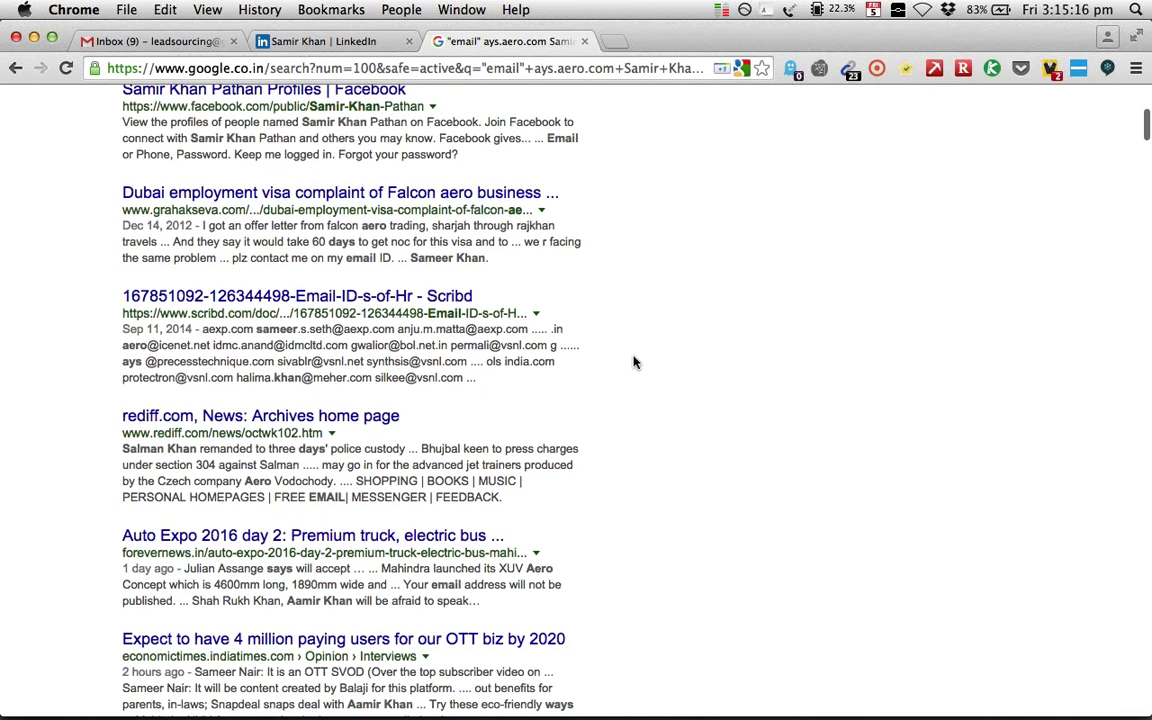
pyautogui.scroll(-7, 631, 362)
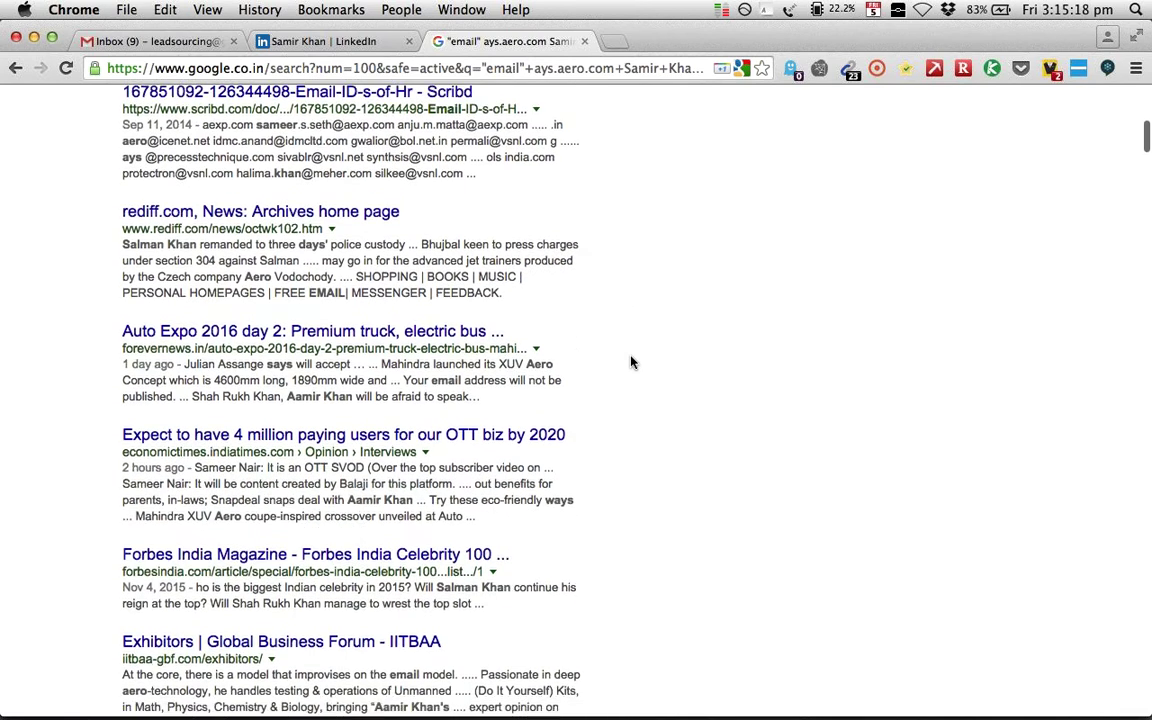
pyautogui.scroll(-7, 631, 362)
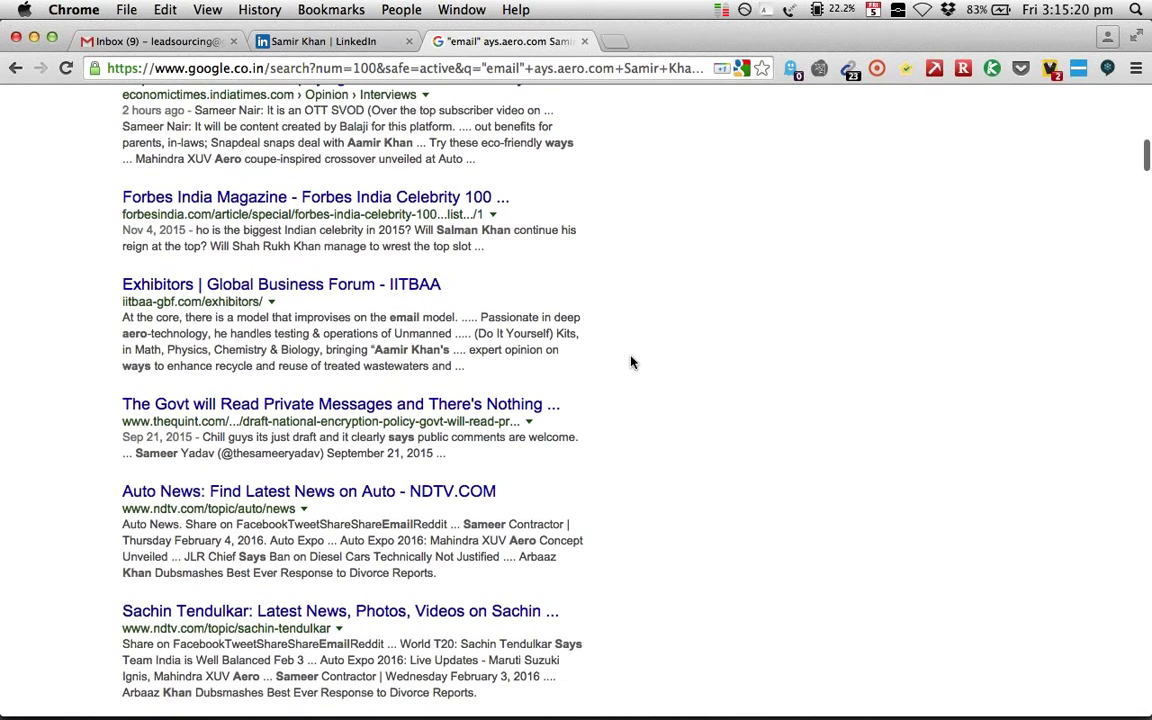
pyautogui.scroll(-6, 631, 362)
pyautogui.scroll(-4, 631, 362)
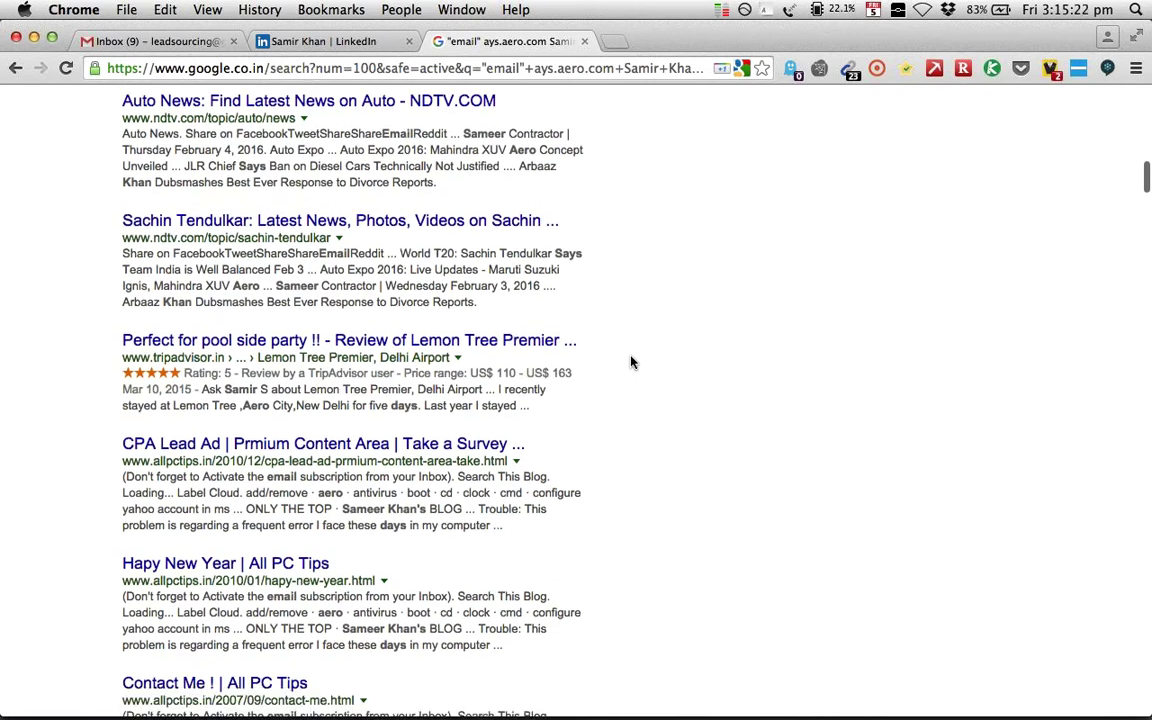
pyautogui.scroll(-6, 631, 364)
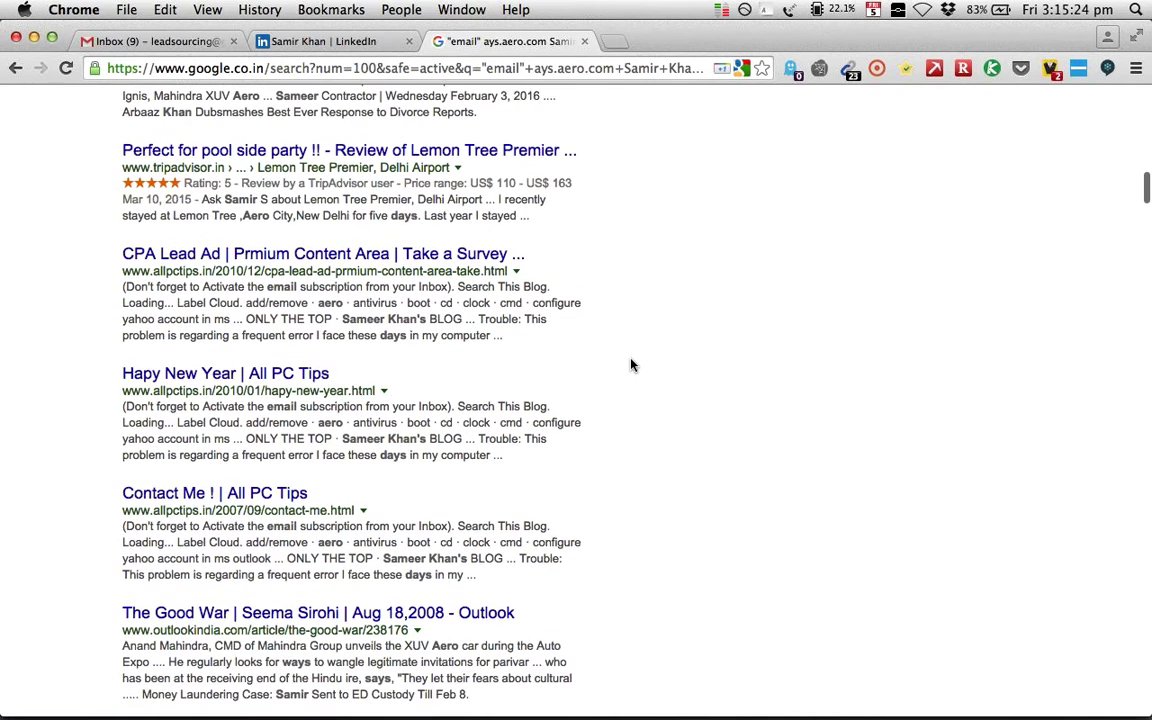
pyautogui.scroll(-6, 631, 364)
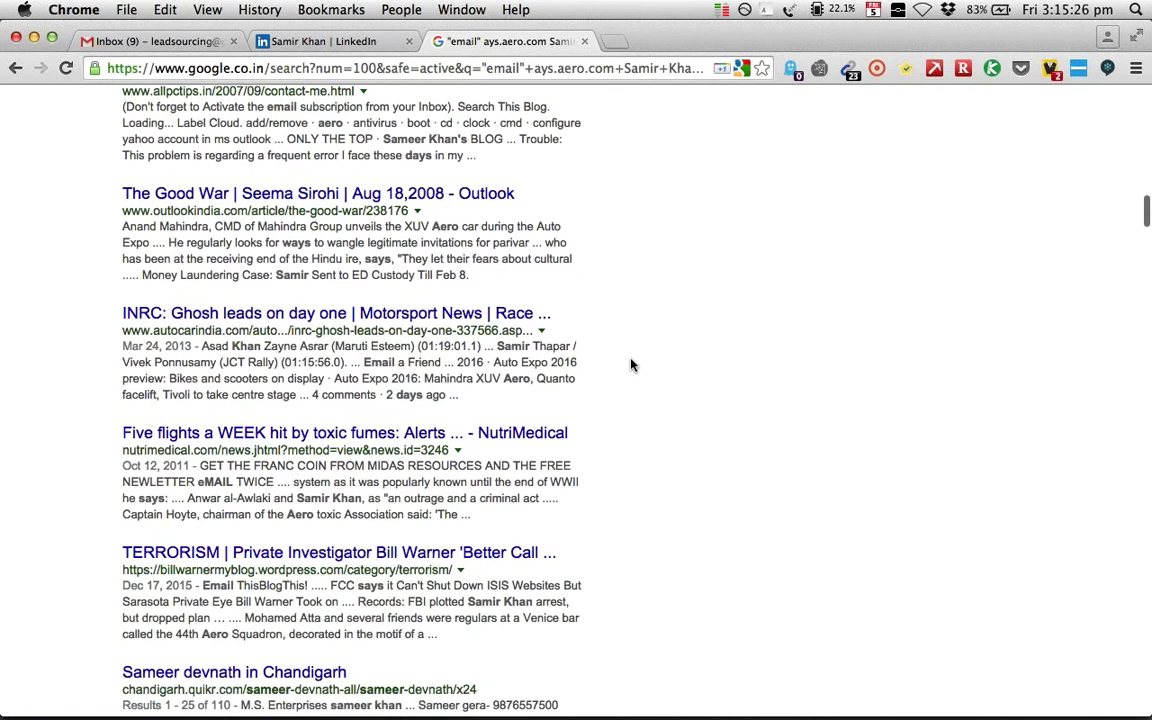
# Return to the top and select the domain and name part of the query.
pyautogui.scroll(20, 631, 364)
pyautogui.scroll(15, 631, 364)
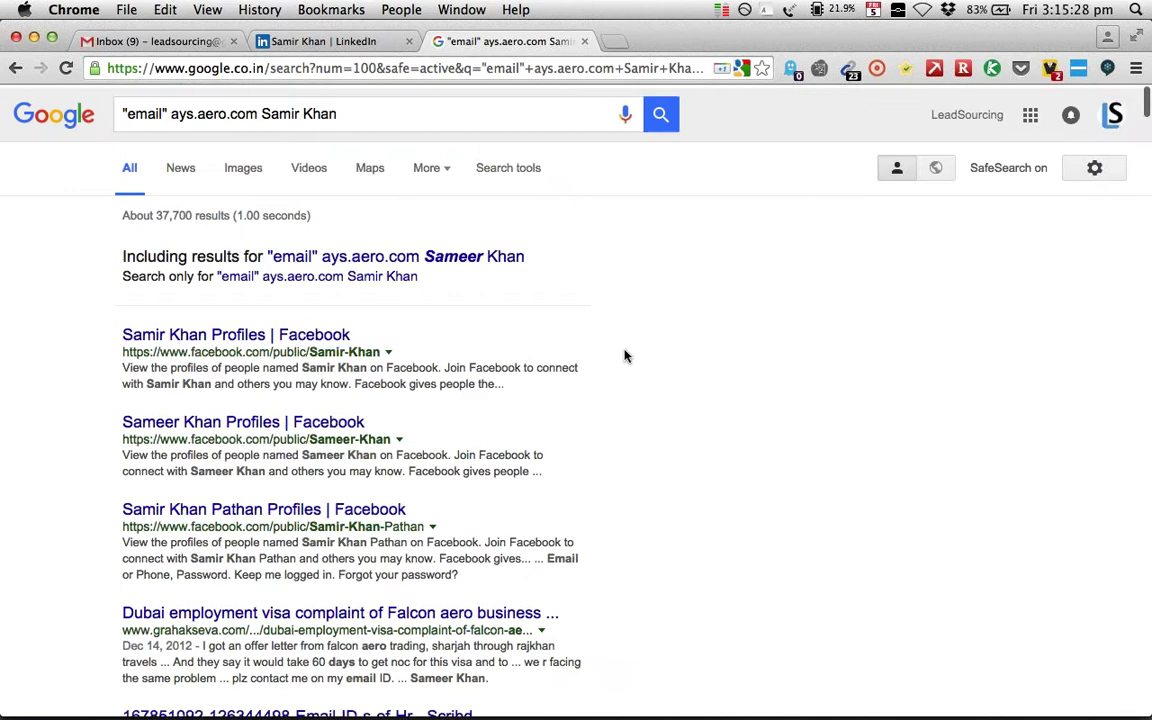
pyautogui.moveTo(359, 110); pyautogui.dragTo(183, 99)
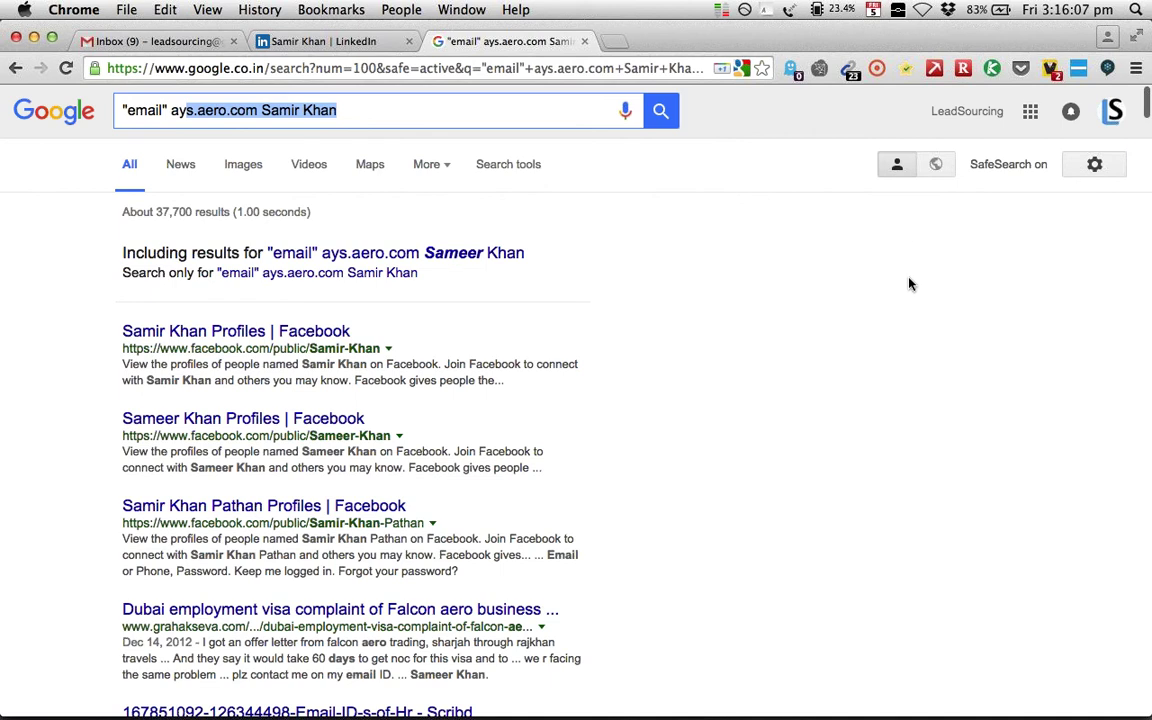
# Search Google for another contact's name.
pyautogui.tripleClick(381, 105)
pyautogui.press('Return')
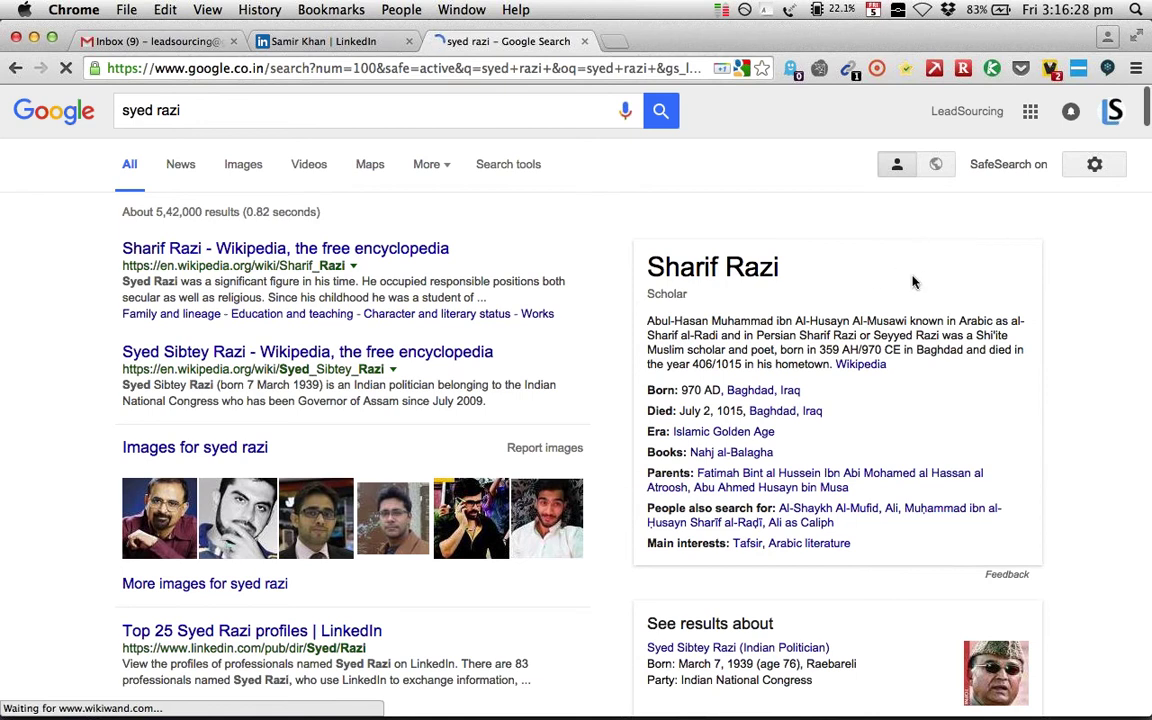
# Replace the query with a second contact's name, then paste 'at varnaaz' onto the Curio board.
pyautogui.tripleClick(399, 111)
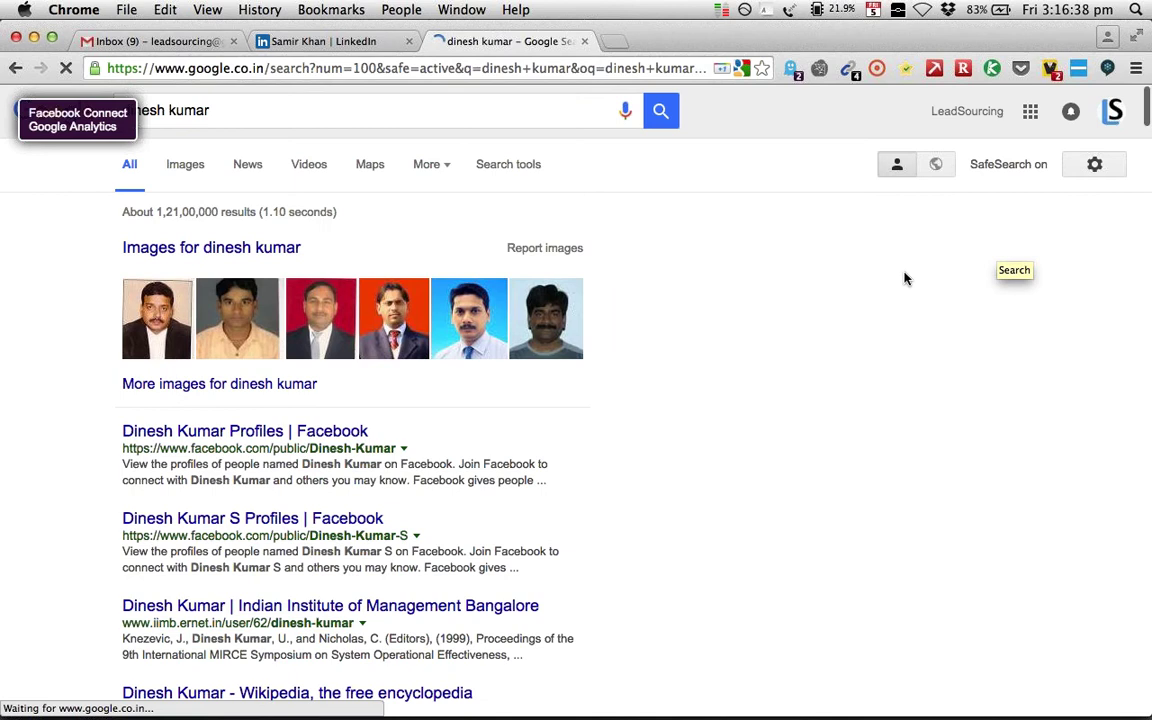
pyautogui.click(345, 110)
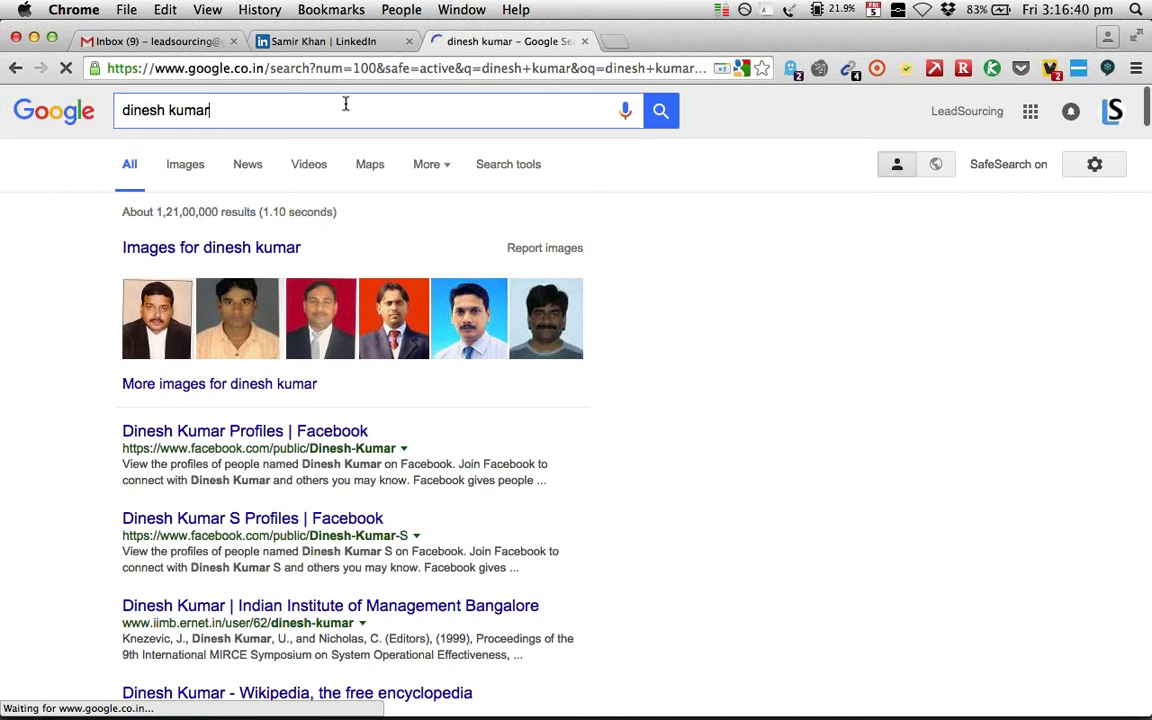
pyautogui.tripleClick(245, 109)
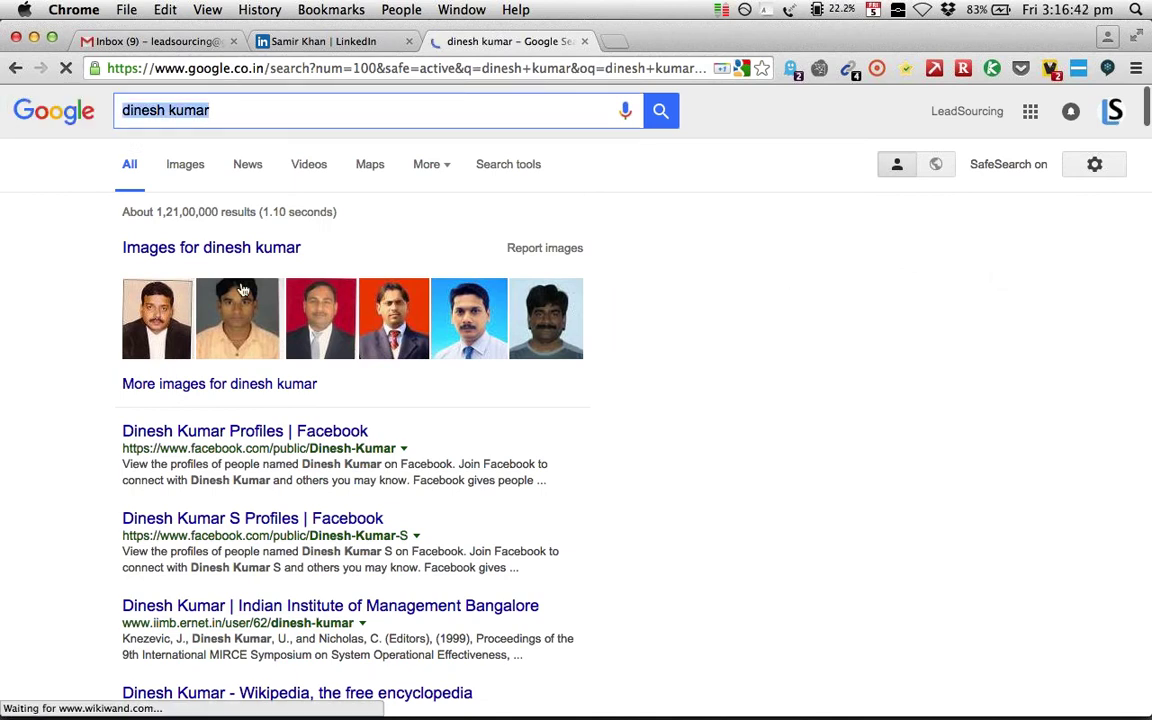
pyautogui.press('super+Tab')
pyautogui.write('at varnaaz')
# Position the 'at varnaaz' label in Curio and enlarge its text to size 21.
pyautogui.moveTo(128, 361); pyautogui.dragTo(106, 361)
pyautogui.doubleClick(84, 362)
pyautogui.press('super+a')
pyautogui.press('super+plus')
pyautogui.press('super+plus')
pyautogui.press('super+plus')
pyautogui.press('super+plus')
pyautogui.press('super+plus')
pyautogui.press('super+plus')
pyautogui.press('super+plus')
pyautogui.press('super+plus')
pyautogui.press('super+plus')
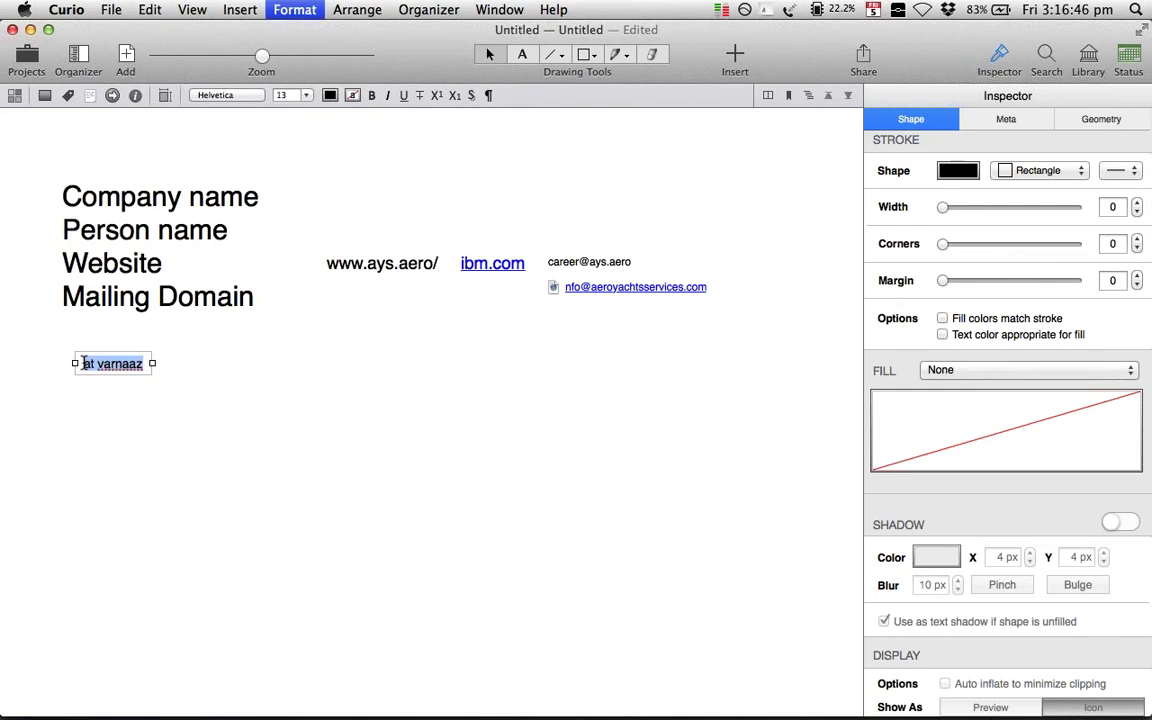
# Paste the contact's name from the Google query beside 'at varnaaz', enlarged to match.
pyautogui.press('super+Tab')
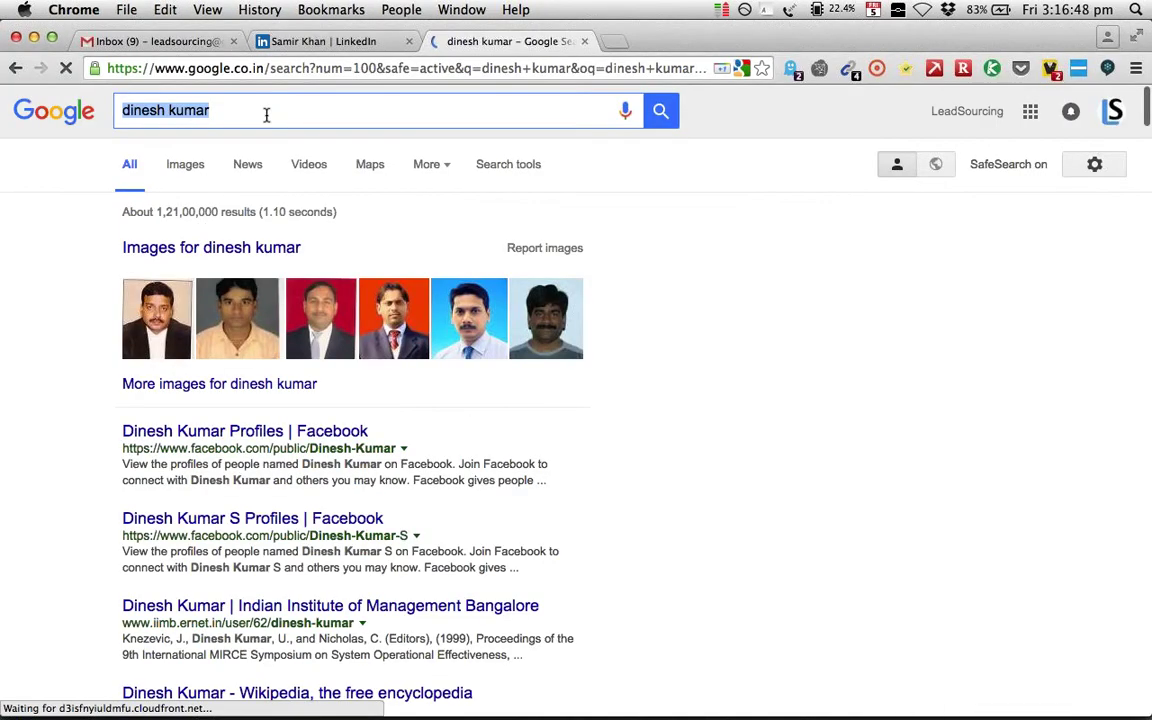
pyautogui.press('super+c')
pyautogui.press('super+Tab')
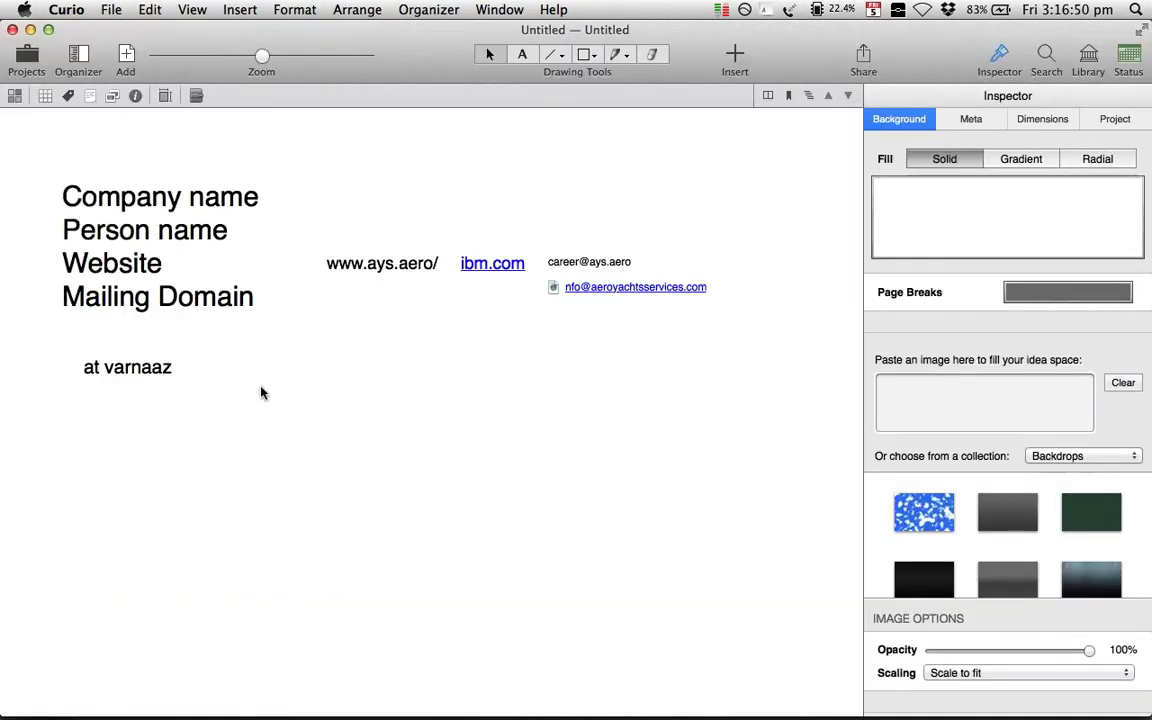
pyautogui.press('super+v')
pyautogui.moveTo(233, 369); pyautogui.dragTo(233, 365)
pyautogui.doubleClick(233, 368)
pyautogui.press('super+a')
pyautogui.press('super+plus')
pyautogui.press('super+plus')
pyautogui.press('super+plus')
pyautogui.press('super+plus')
pyautogui.click(239, 378)
pyautogui.moveTo(239, 378); pyautogui.dragTo(234, 369)
# Copy 'varnaaz' from the label and search Google for it.
pyautogui.press('super+Tab')
pyautogui.click(128, 365)
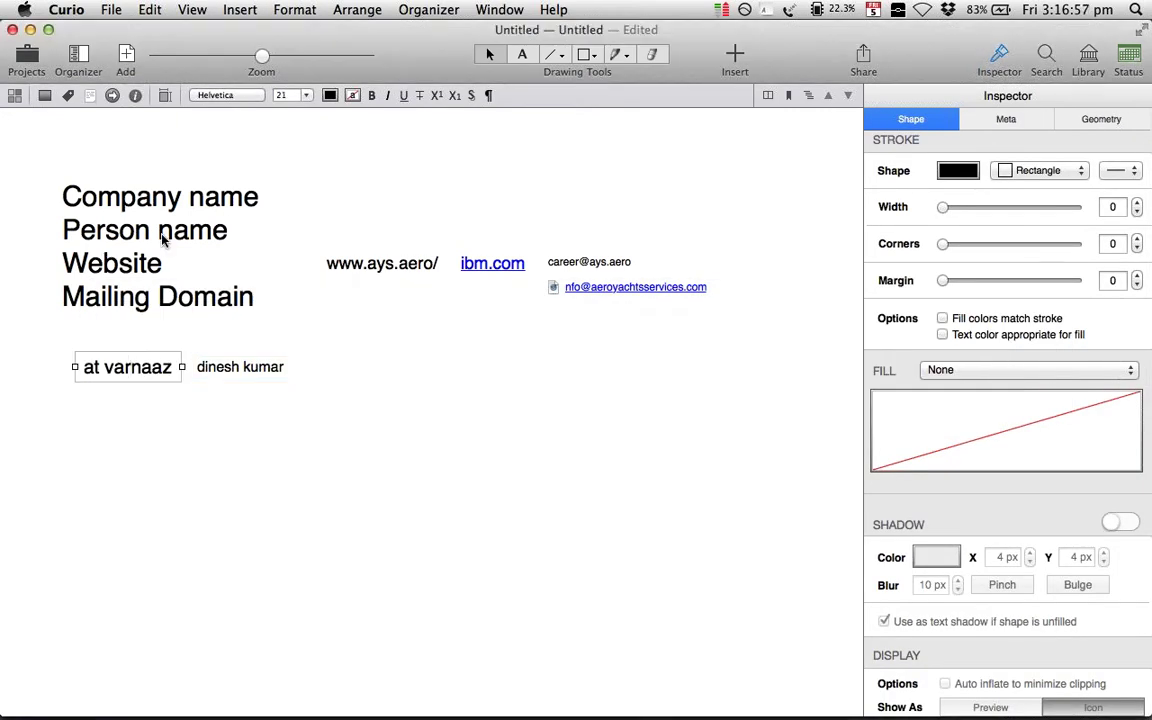
pyautogui.doubleClick(123, 358)
pyautogui.press('super+c')
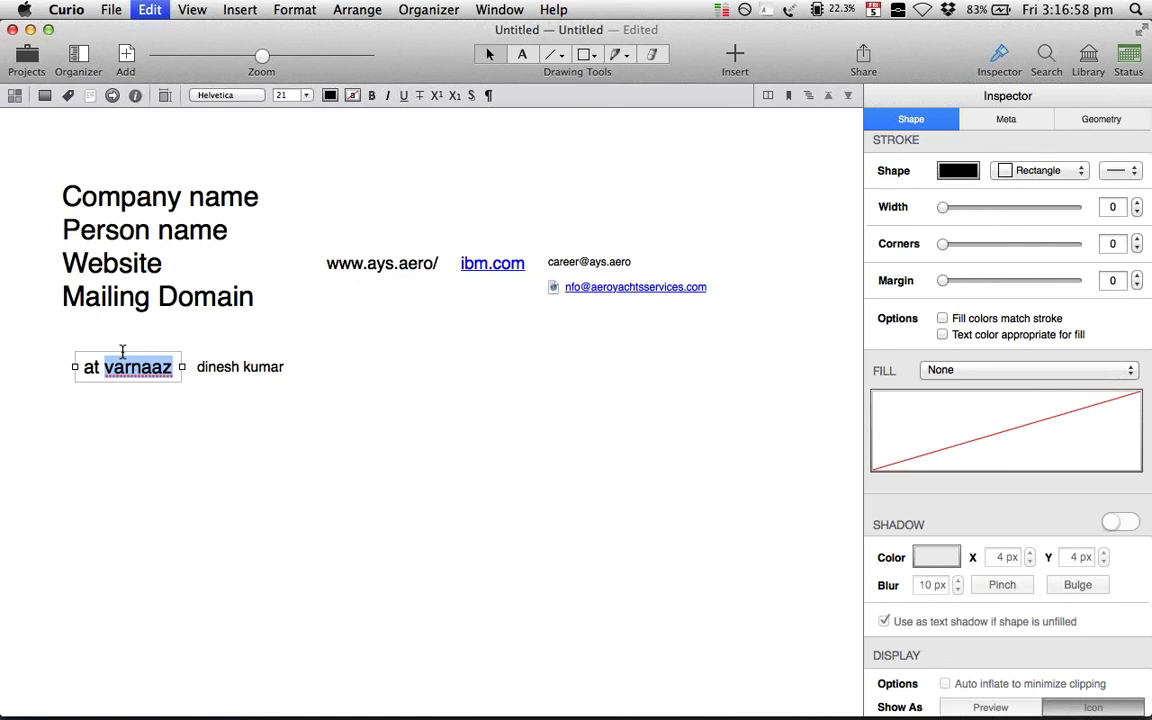
pyautogui.press('super+Tab')
pyautogui.click(226, 110)
pyautogui.press('super+a')
pyautogui.press('super+v')
pyautogui.press('Return')
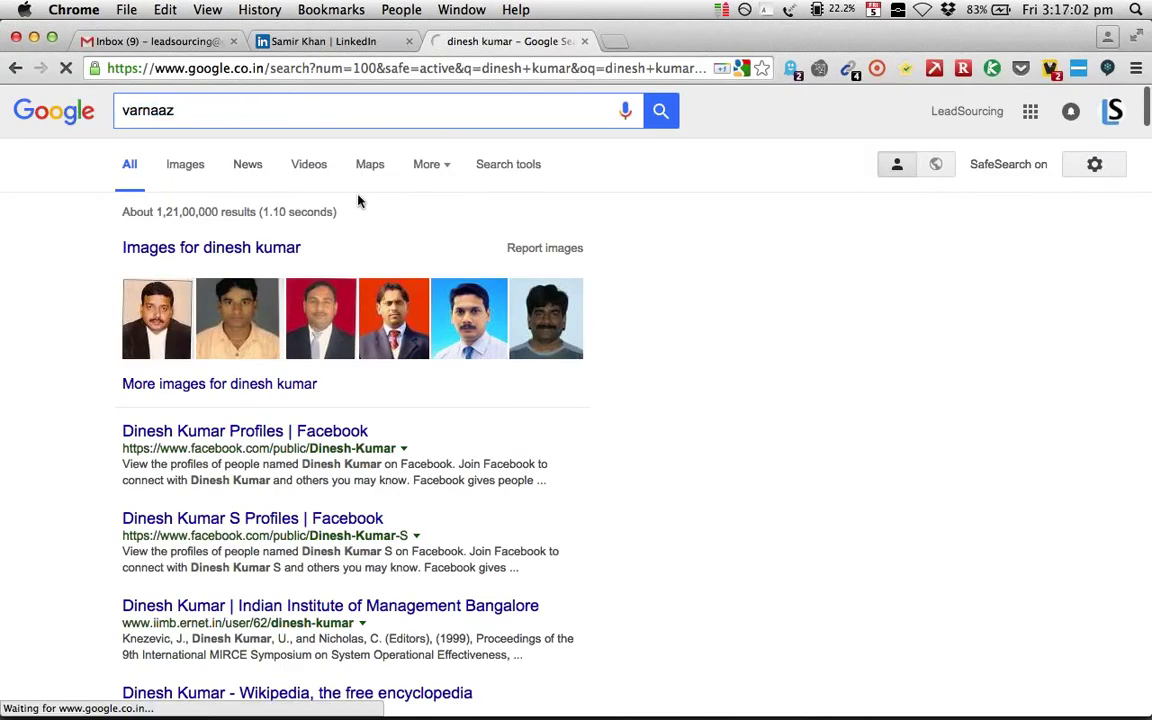
# Paste the varnaaz.com link into Curio beside the contact's name.
pyautogui.moveTo(231, 266); pyautogui.dragTo(153, 265)
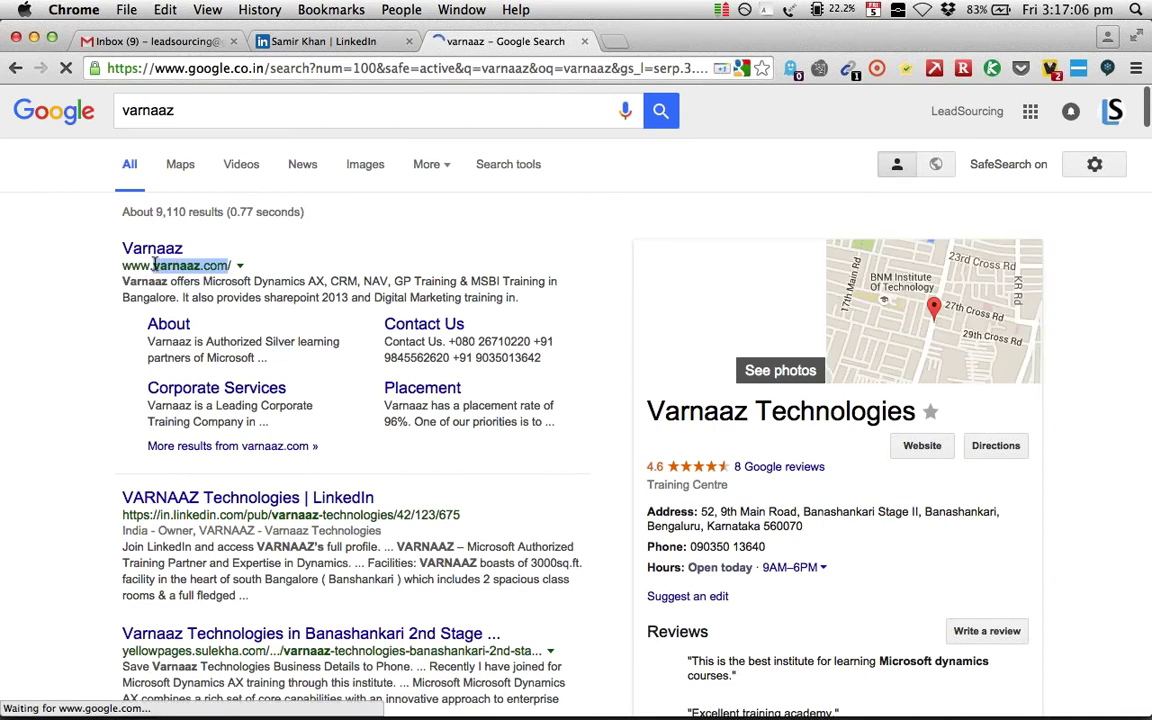
pyautogui.press('super+Tab')
pyautogui.press('super+v')
pyautogui.moveTo(388, 442); pyautogui.dragTo(372, 372)
# Search Google for "mail" varnaaz.
pyautogui.press('super+Tab')
pyautogui.click(187, 117)
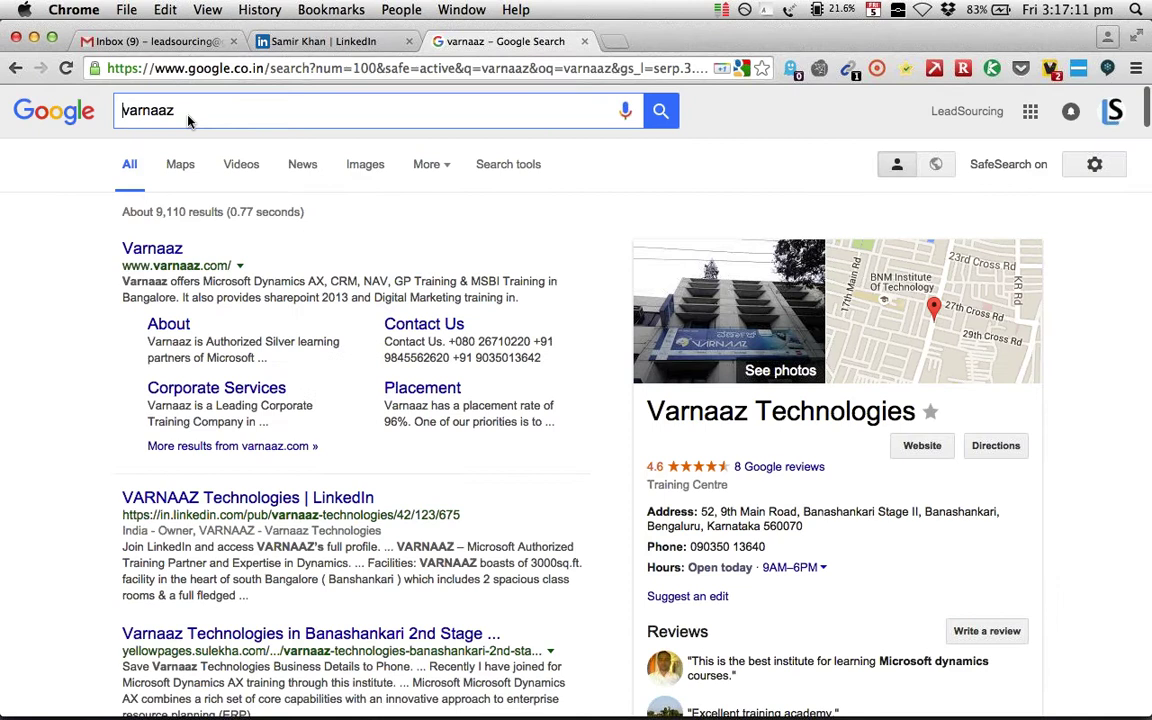
pyautogui.write('em')
pyautogui.press('BackSpace')
pyautogui.press('BackSpace')
pyautogui.write('"mail"')
pyautogui.press('Return')
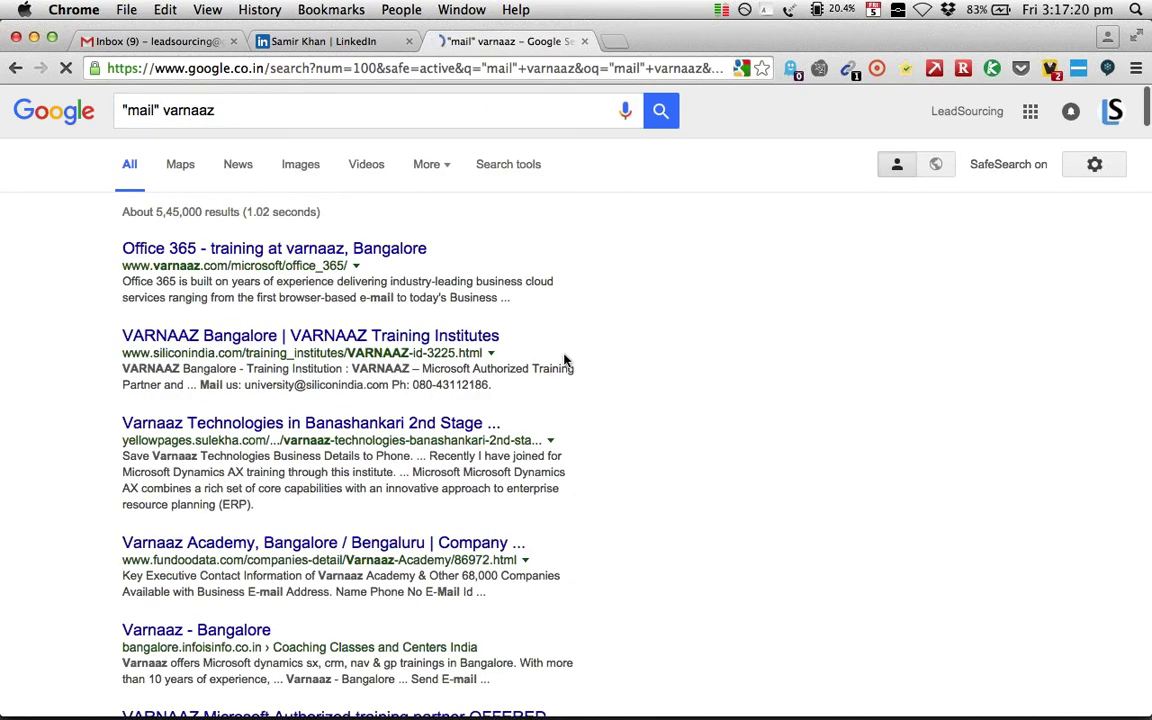
# Find the company's info e-mail address and note it in Curio beside varnaaz.com.
pyautogui.scroll(-1, 450, 350)
pyautogui.moveTo(388, 329); pyautogui.dragTo(290, 329)
pyautogui.scroll(-2, 496, 338)
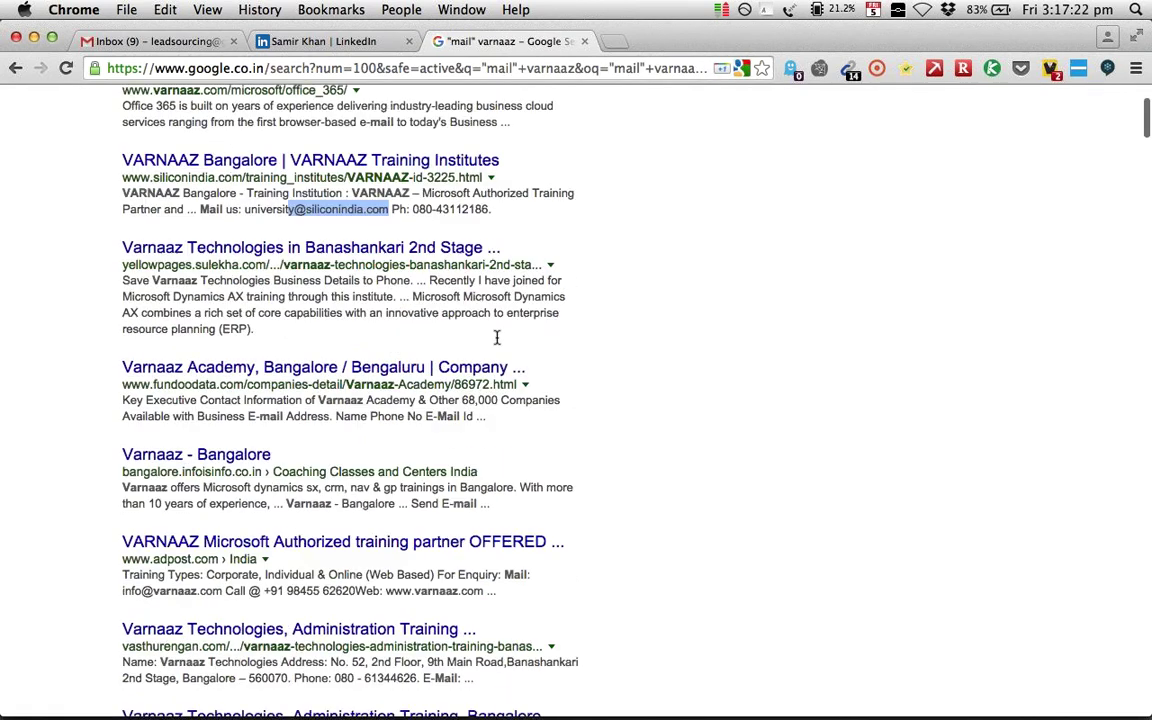
pyautogui.scroll(-5, 470, 310)
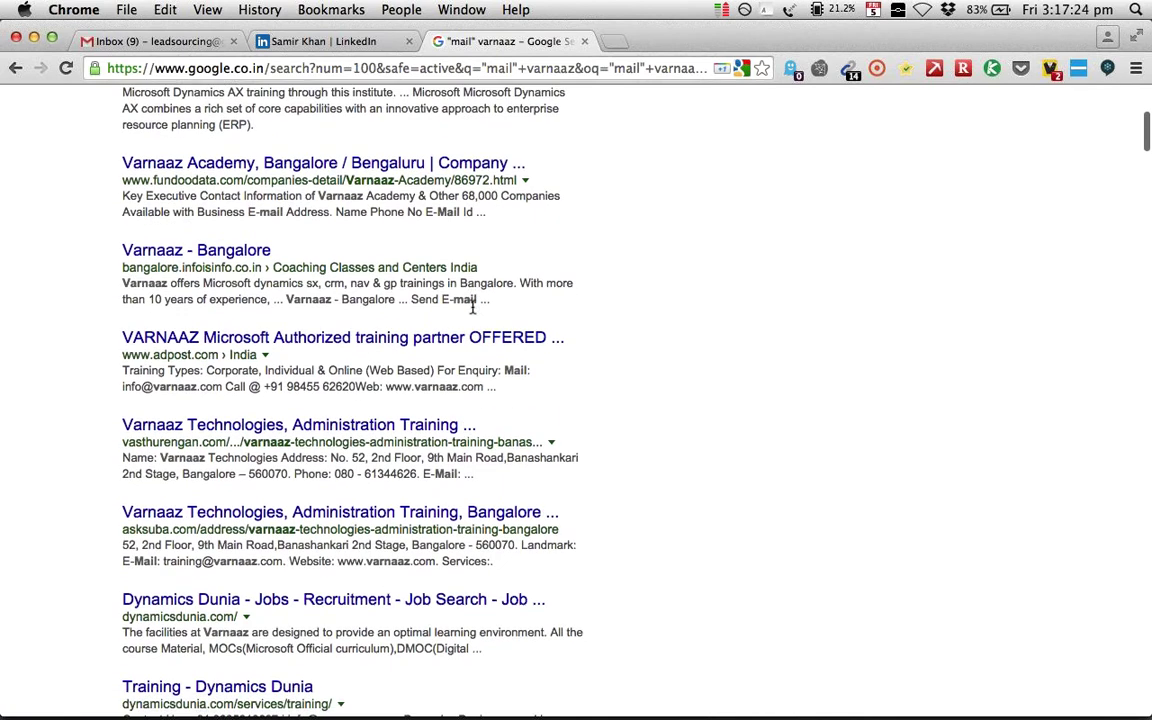
pyautogui.scroll(-1, 473, 308)
pyautogui.moveTo(413, 345); pyautogui.dragTo(510, 353)
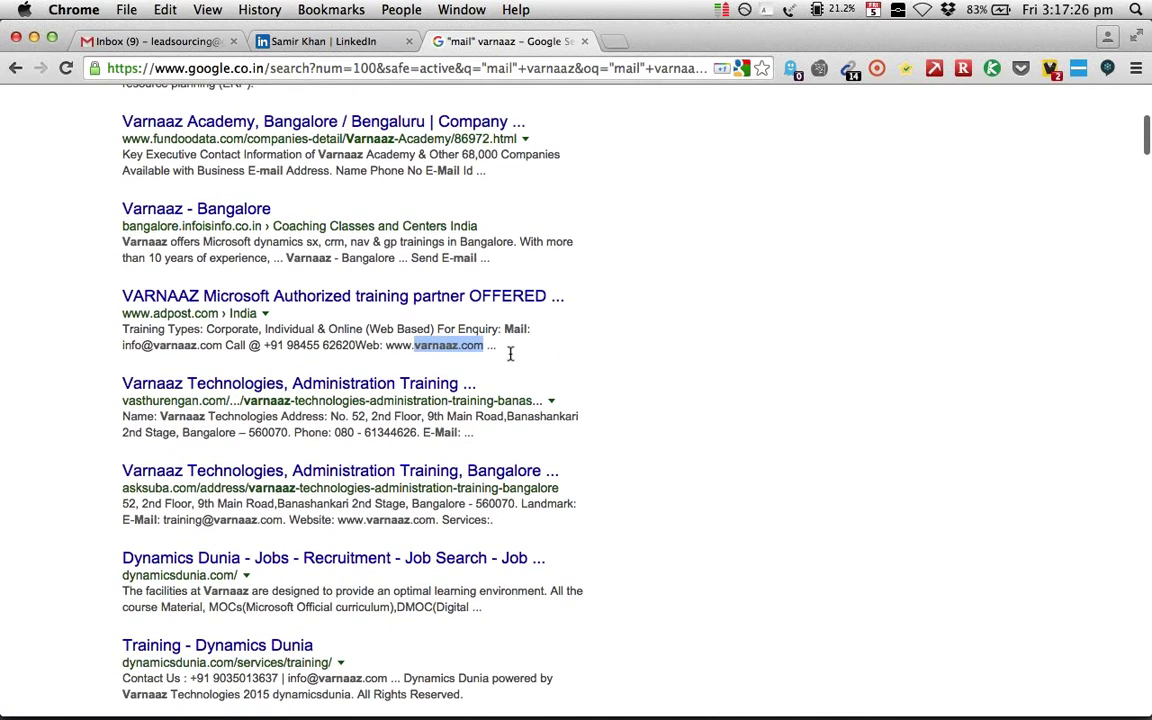
pyautogui.scroll(-2, 510, 353)
pyautogui.moveTo(222, 250); pyautogui.dragTo(110, 250)
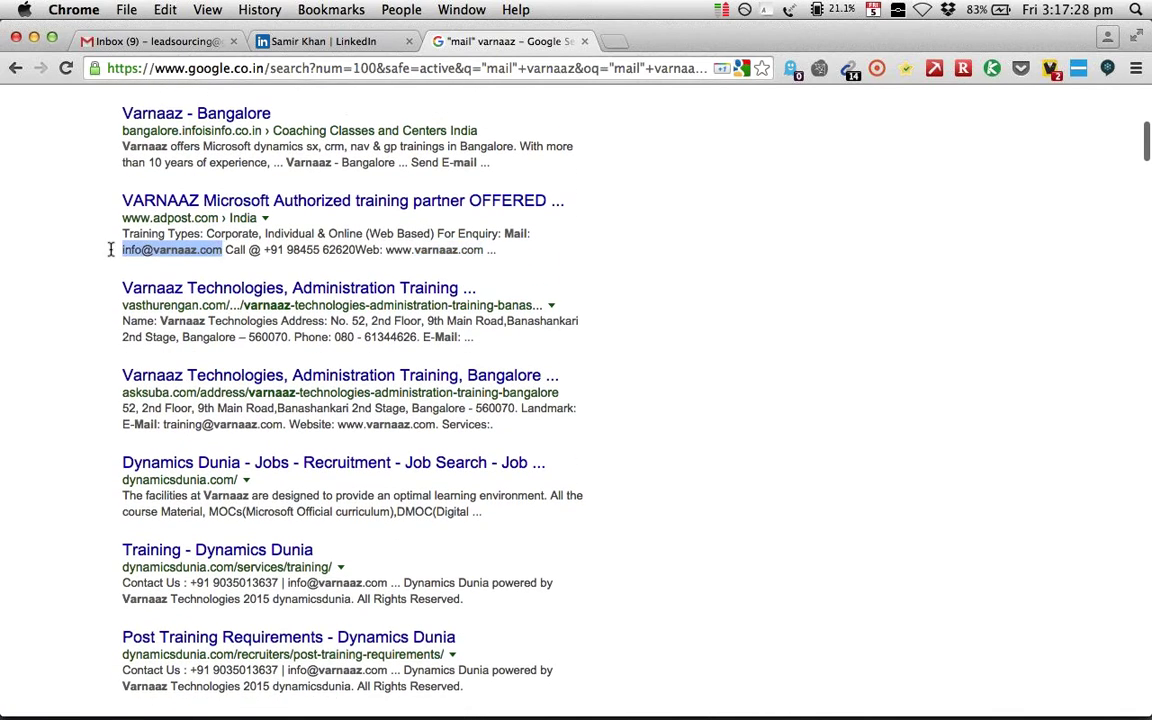
pyautogui.press('super+Tab')
pyautogui.click(566, 357)
pyautogui.press('super+v')
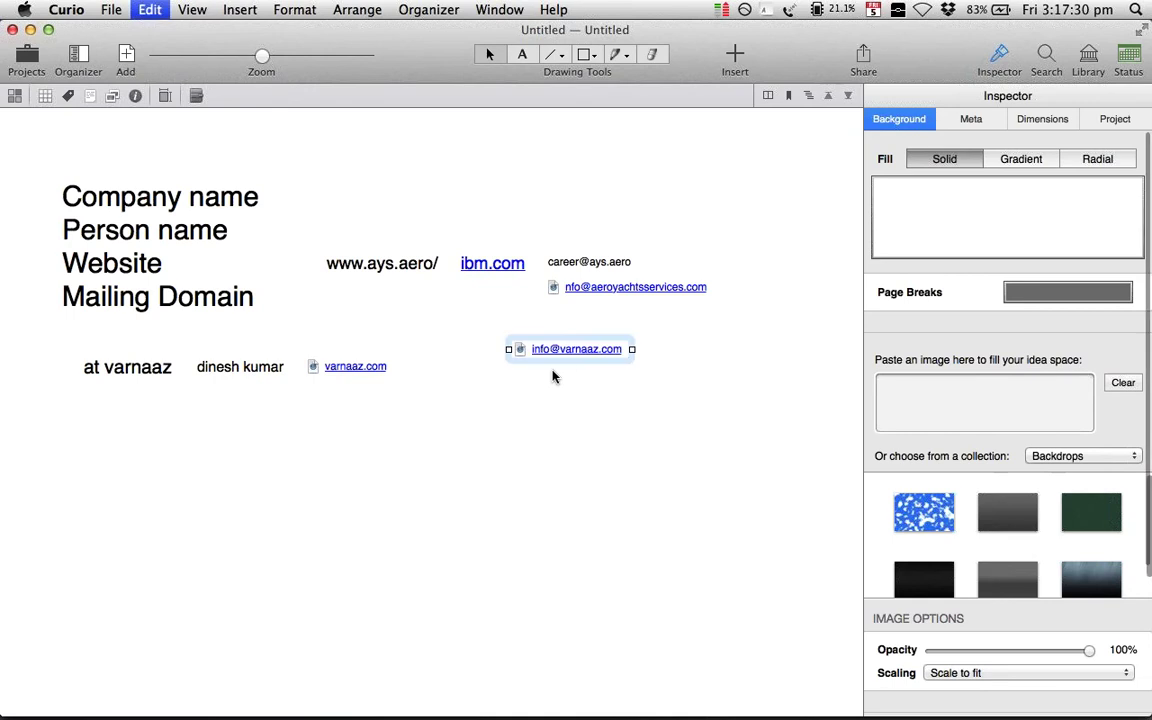
pyautogui.moveTo(557, 348); pyautogui.dragTo(468, 381)
# Copy the training e-mail address and place it beside the info address in Curio.
pyautogui.press('super+Tab')
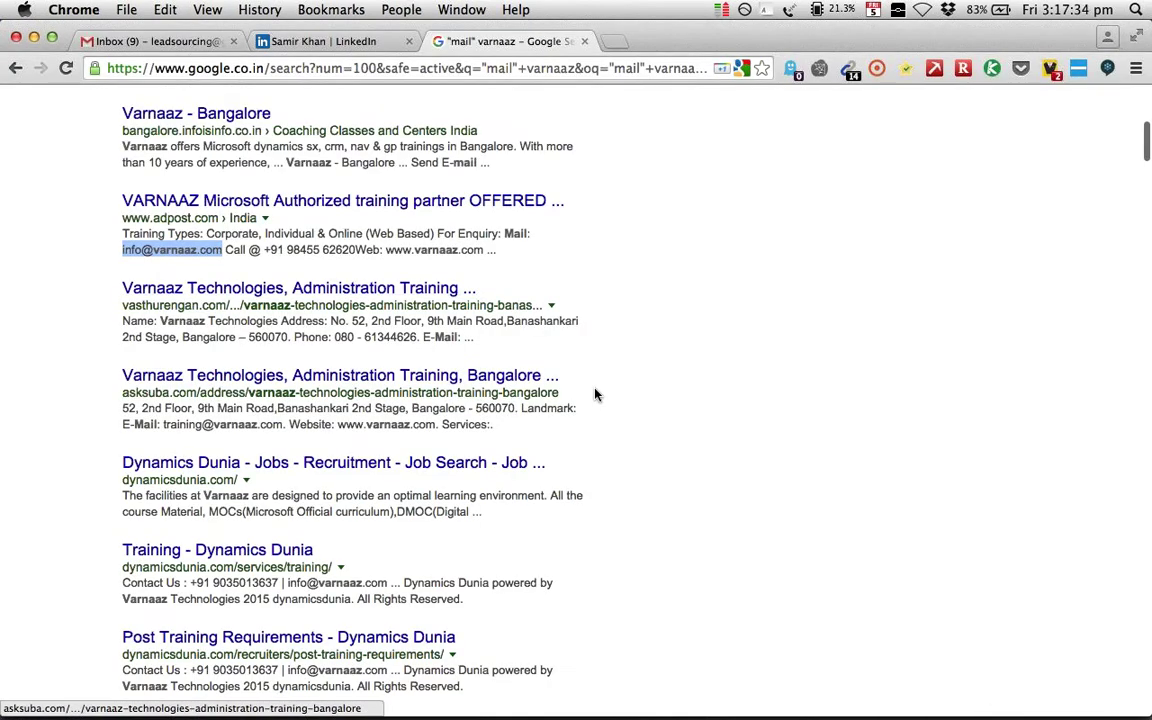
pyautogui.scroll(-3, 590, 393)
pyautogui.moveTo(283, 291); pyautogui.dragTo(163, 290)
pyautogui.press('super+c')
pyautogui.press('super+Tab')
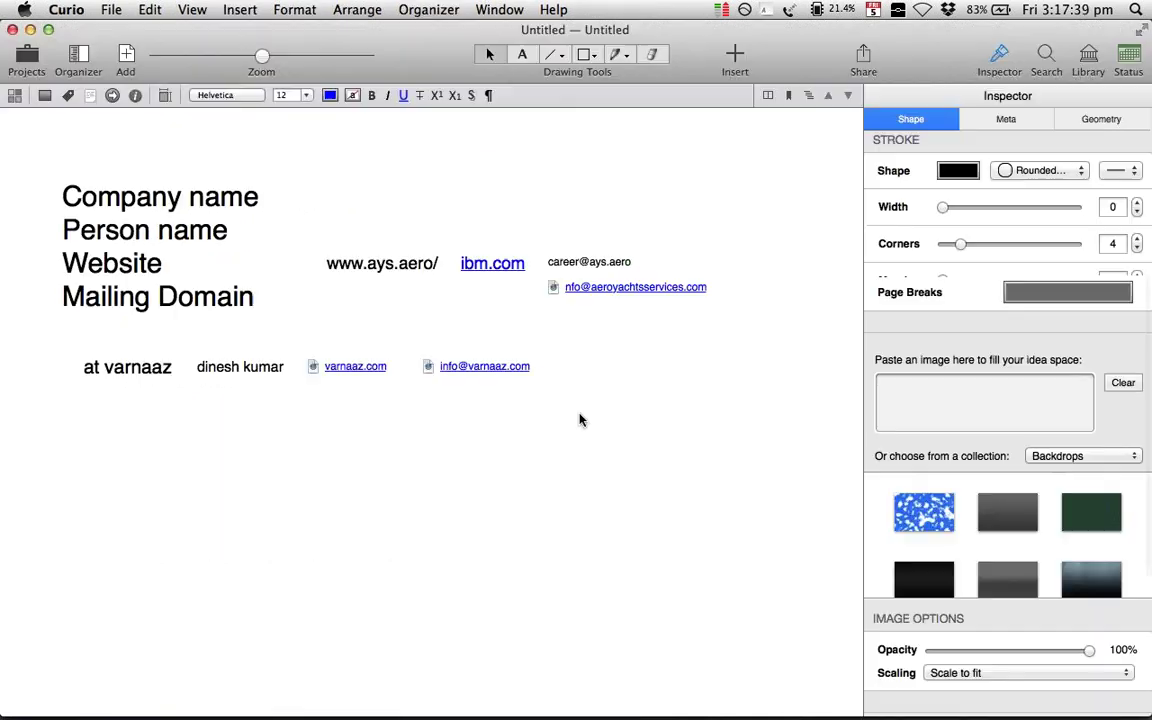
pyautogui.press('super+v')
pyautogui.moveTo(594, 414); pyautogui.dragTo(620, 374)
# Scroll further through the "mail" varnaaz results.
pyautogui.press('super+Tab')
pyautogui.scroll(-5, 614, 386)
pyautogui.scroll(-6, 678, 388)
pyautogui.scroll(-6, 678, 388)
pyautogui.scroll(-2, 678, 388)
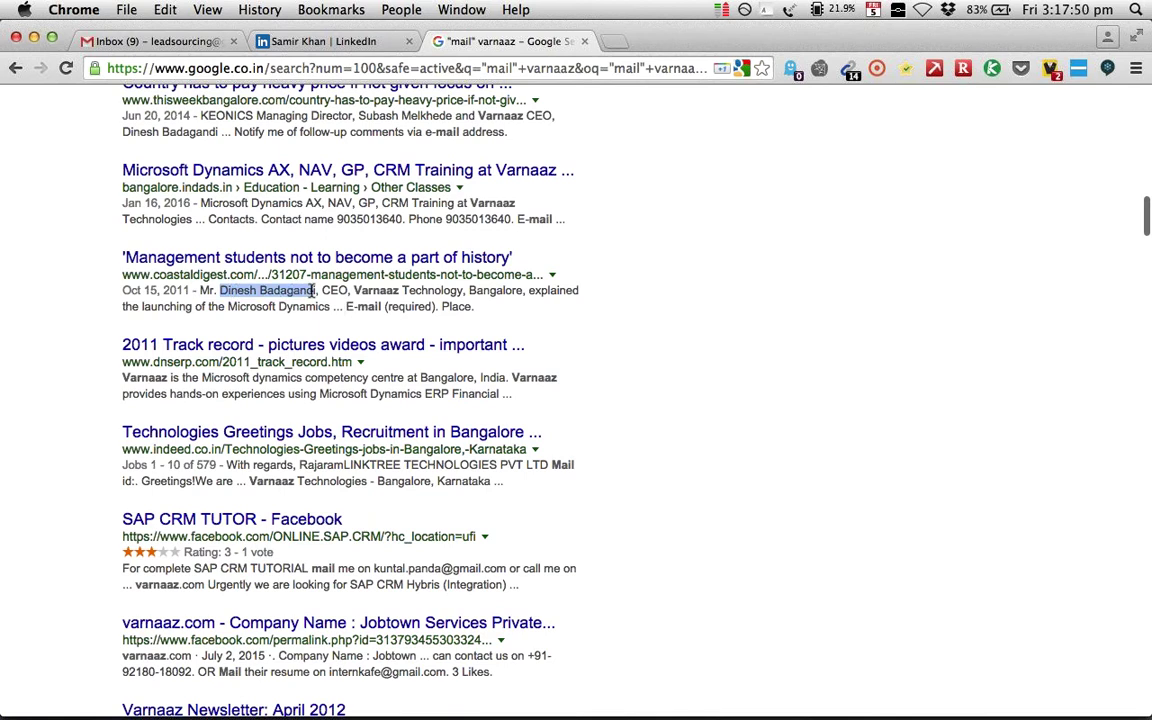
# Scroll down the varnaaz results and select the stacksolve staff e-mail address.
pyautogui.scroll(-5, 322, 295)
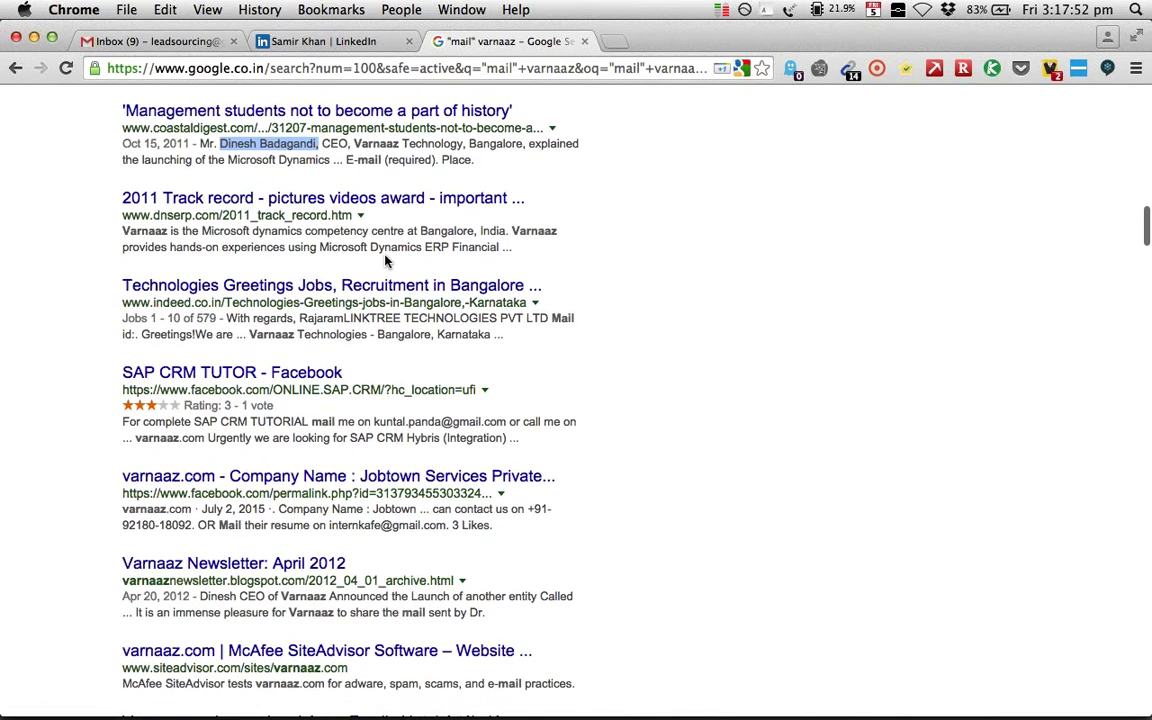
pyautogui.scroll(-5, 387, 254)
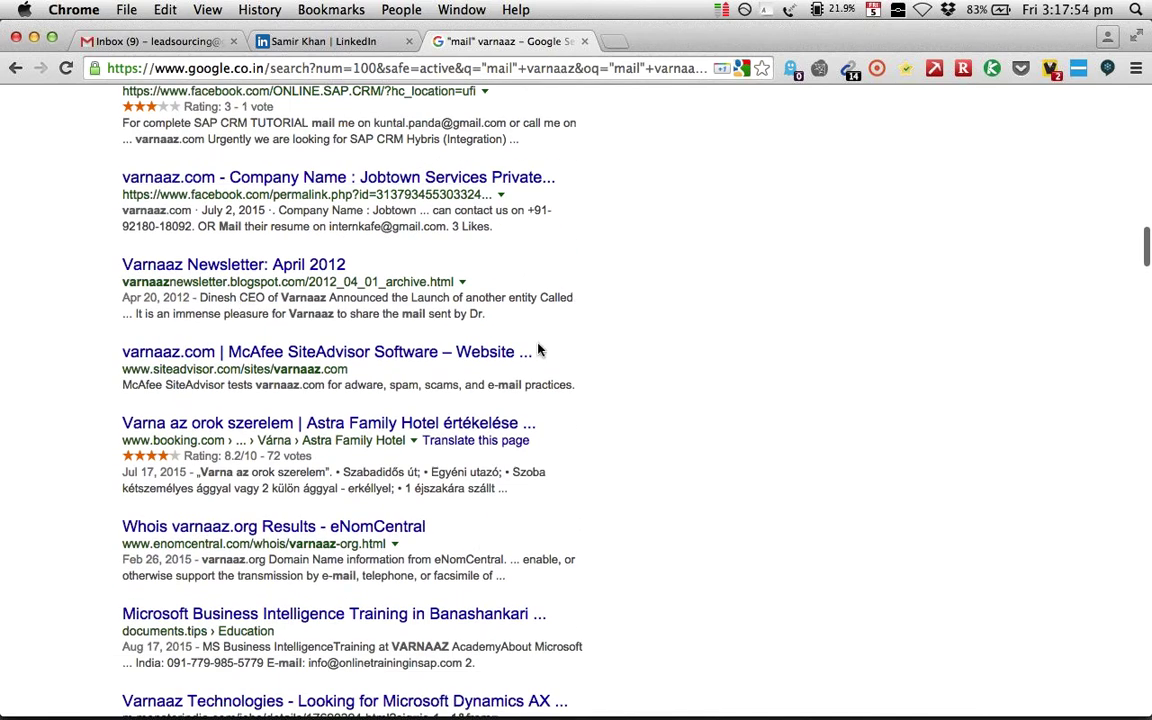
pyautogui.scroll(-6, 502, 330)
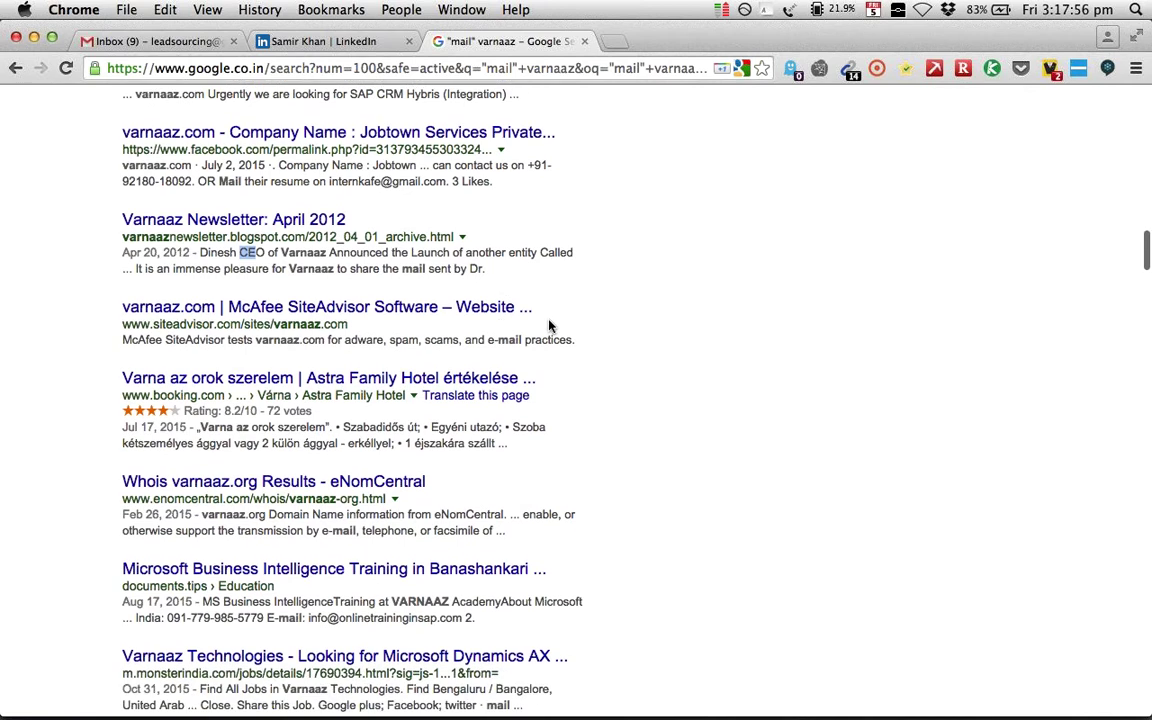
pyautogui.scroll(-3, 549, 326)
pyautogui.moveTo(328, 267); pyautogui.dragTo(447, 267)
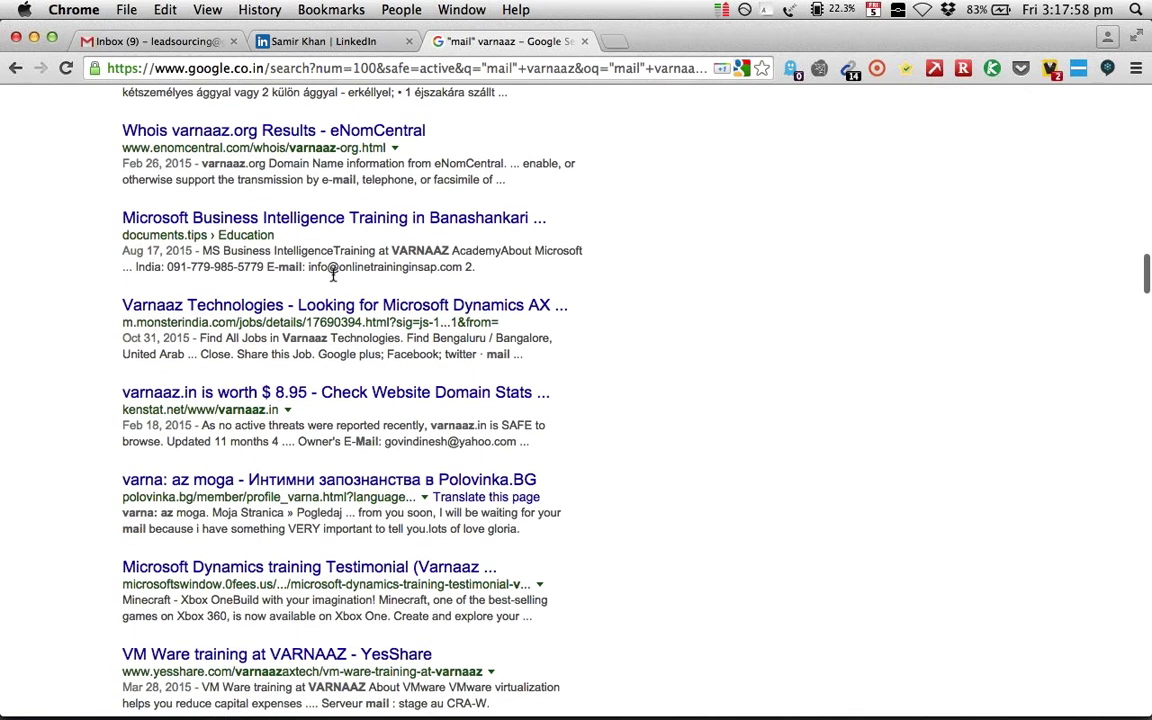
pyautogui.scroll(-3, 598, 287)
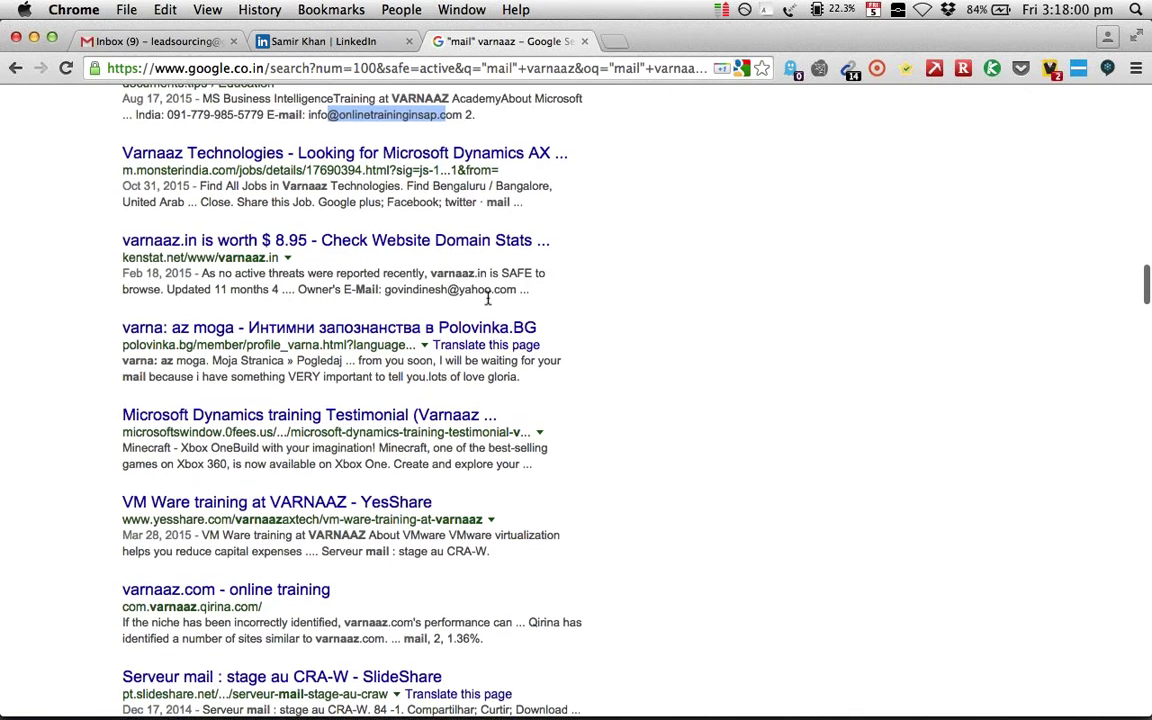
pyautogui.moveTo(403, 288); pyautogui.dragTo(441, 288)
pyautogui.scroll(-7, 589, 310)
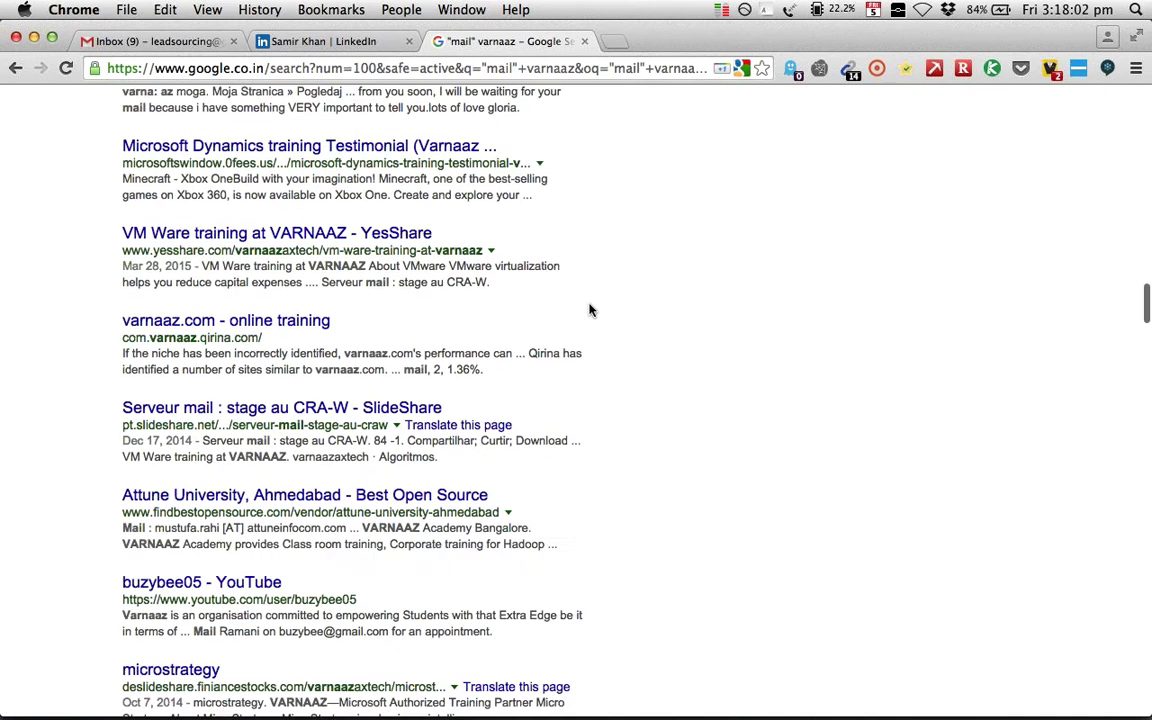
pyautogui.scroll(-4, 590, 310)
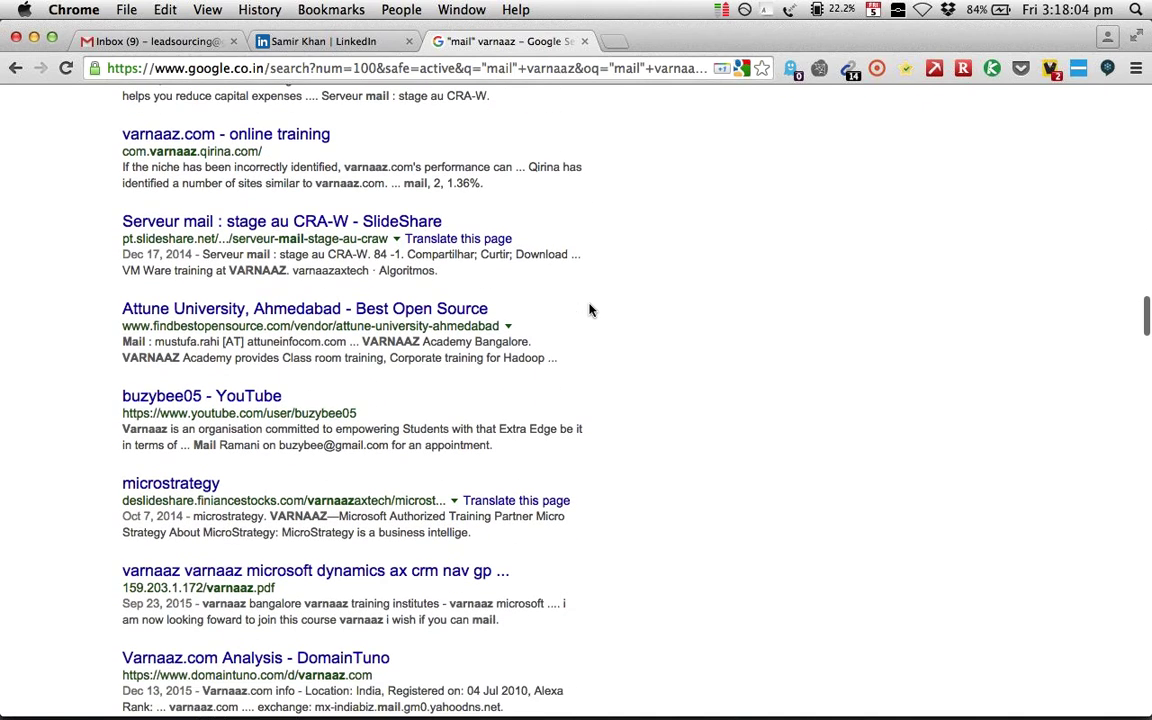
pyautogui.moveTo(310, 364); pyautogui.dragTo(352, 364)
pyautogui.scroll(-6, 667, 384)
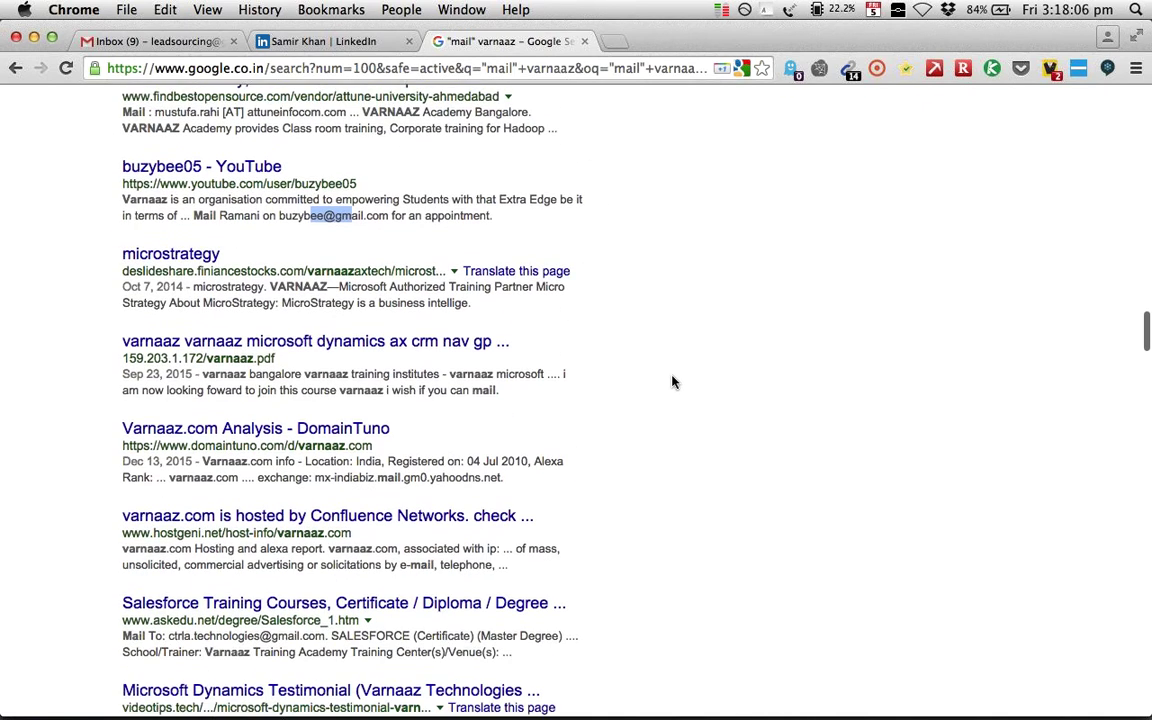
pyautogui.scroll(-6, 672, 381)
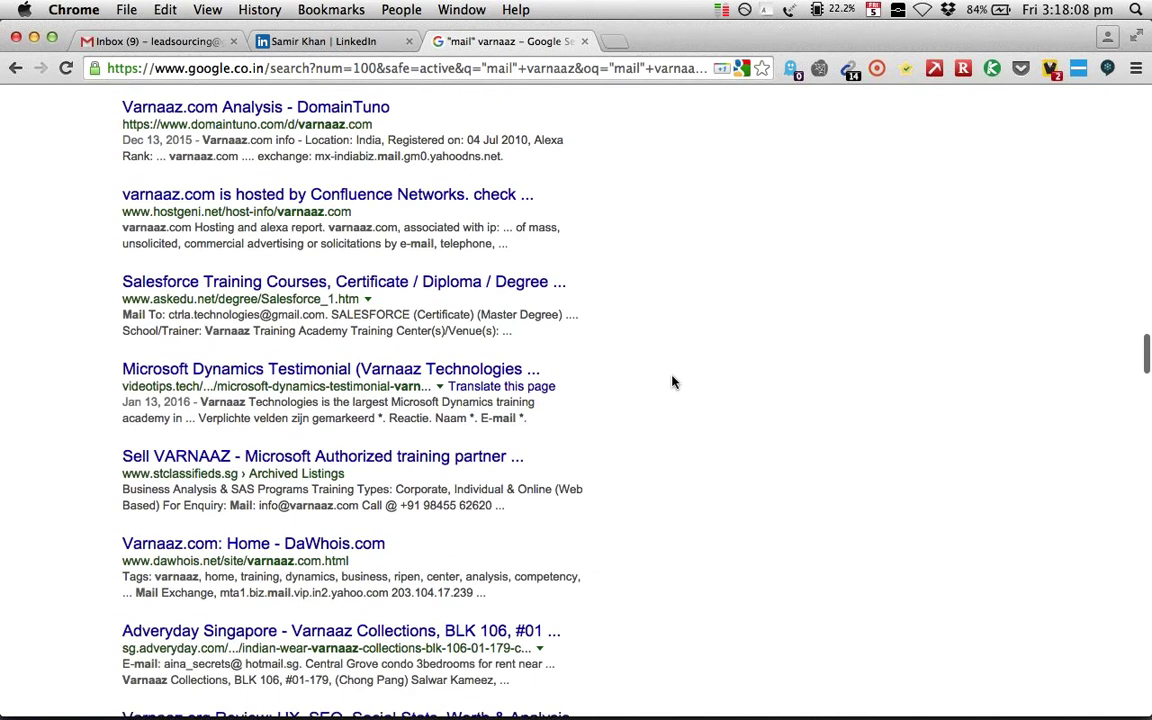
pyautogui.scroll(-1, 672, 381)
pyautogui.scroll(-4, 663, 370)
pyautogui.scroll(-5, 661, 380)
pyautogui.scroll(-3, 665, 380)
pyautogui.moveTo(463, 370); pyautogui.dragTo(337, 370)
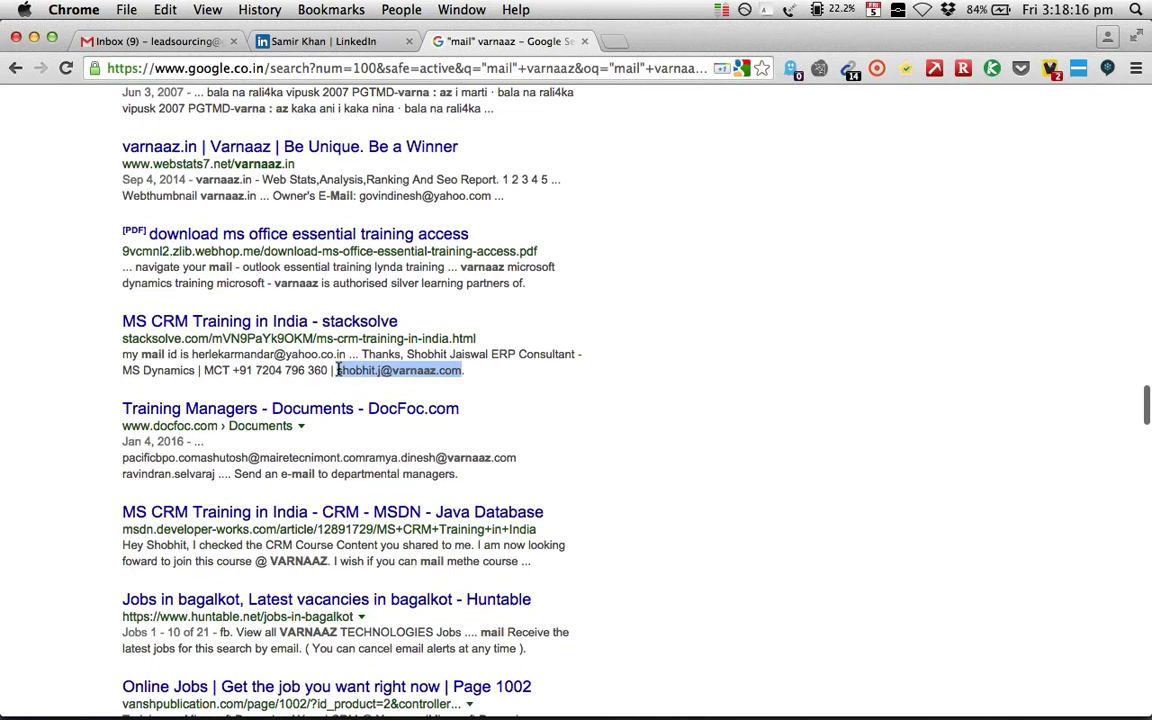
pyautogui.press('super+Tab')
pyautogui.click(510, 410)
pyautogui.press('super+v')
pyautogui.moveTo(506, 404); pyautogui.dragTo(604, 402)
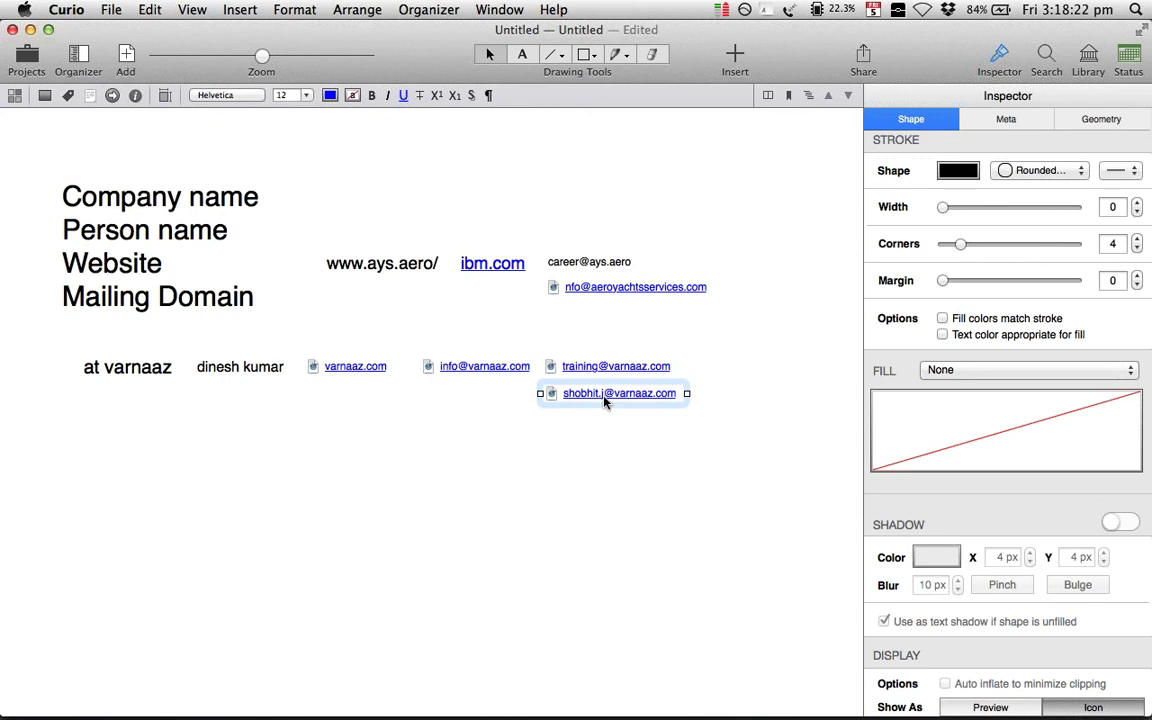
# Copy the varnaaz.com address from the DocFoc snippet and place it below the others in Curio.
pyautogui.press('super+Tab')
pyautogui.scroll(-5, 614, 375)
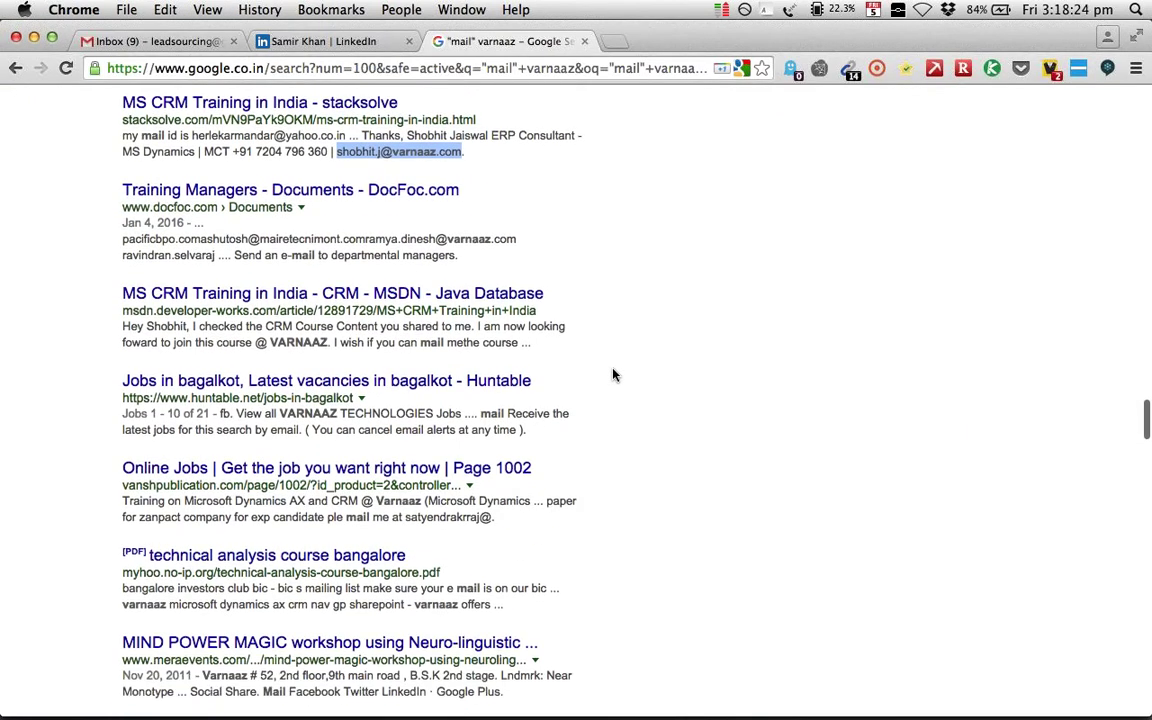
pyautogui.scroll(-1, 672, 375)
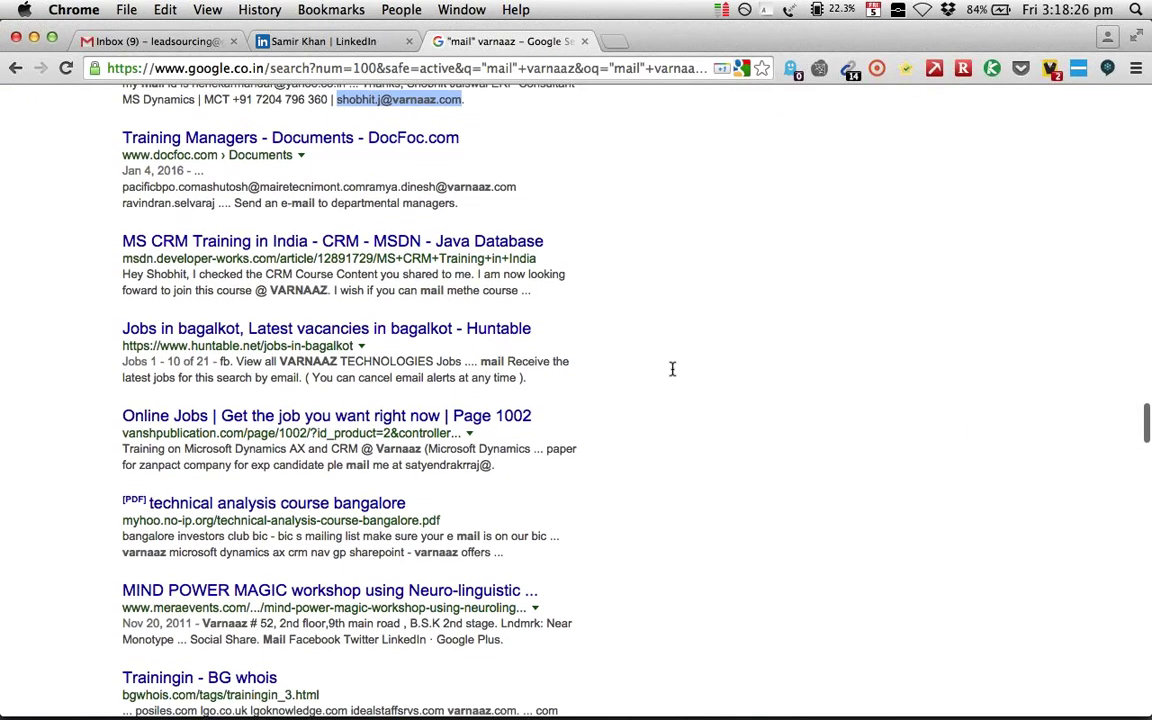
pyautogui.moveTo(343, 186); pyautogui.dragTo(517, 186)
pyautogui.press('super+c')
pyautogui.press('super+Tab')
pyautogui.press('super+v')
pyautogui.moveTo(617, 446); pyautogui.dragTo(591, 410)
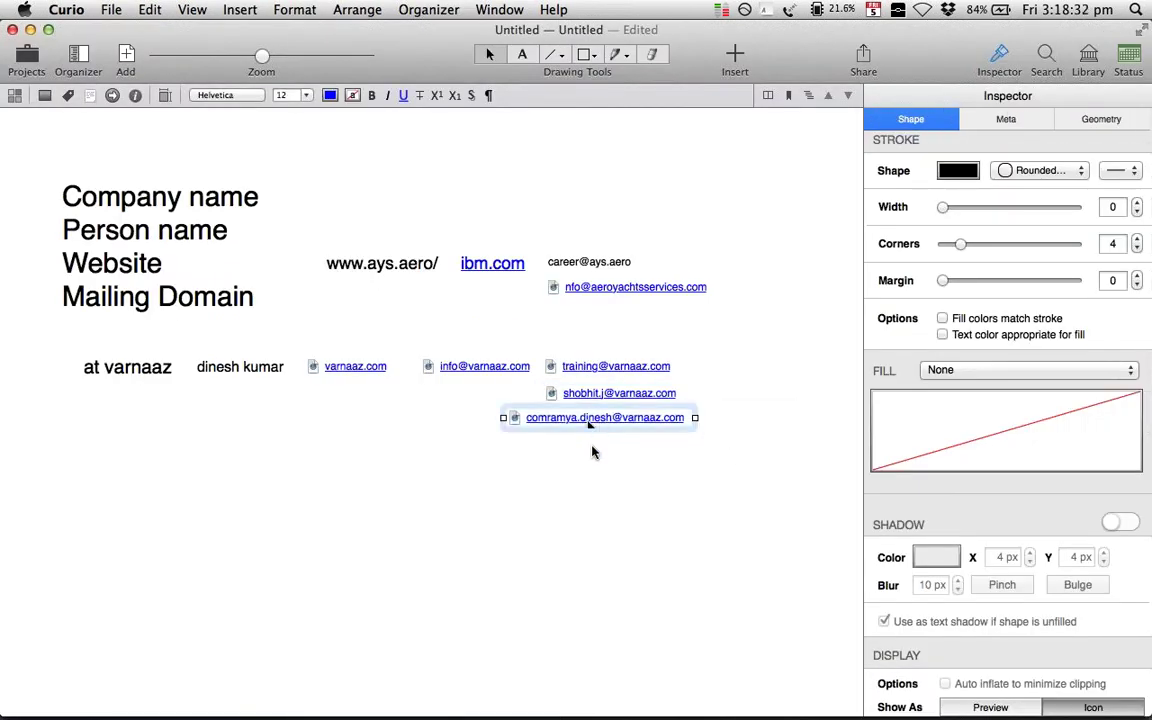
# Deselect the new Curio item, return to Chrome and scroll the "mail" varnaaz results back up.
pyautogui.click(627, 461)
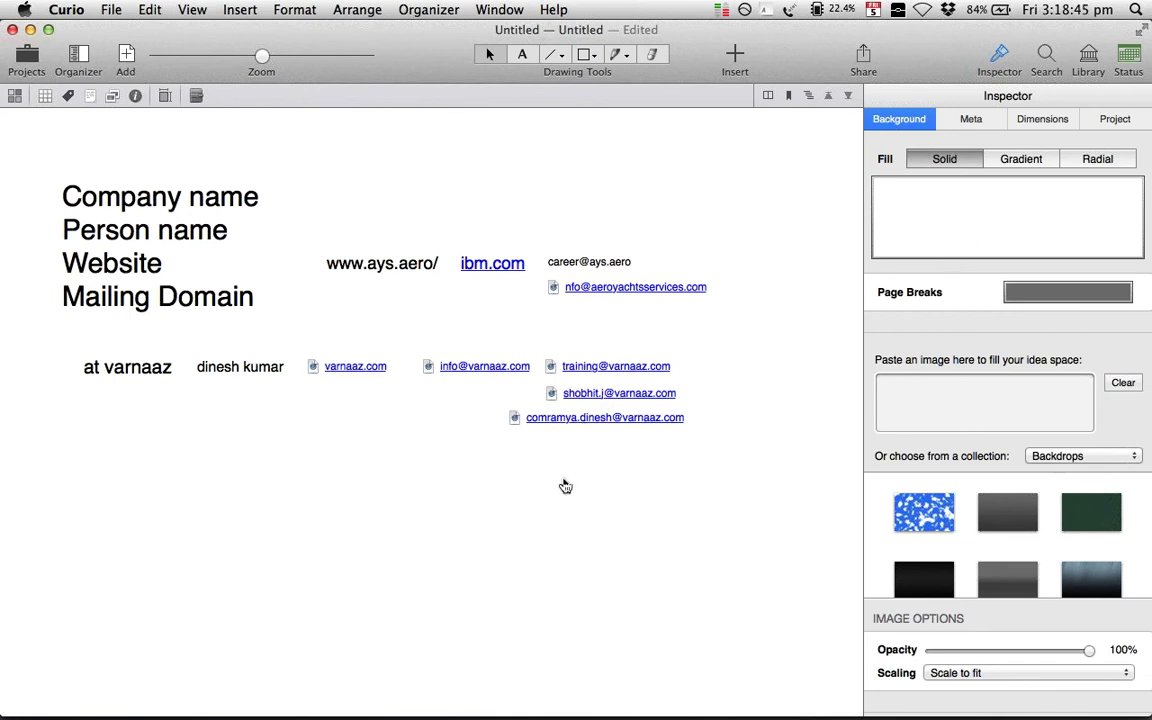
pyautogui.press('super+Tab')
pyautogui.scroll(-3, 242, 296)
pyautogui.scroll(-3, 436, 320)
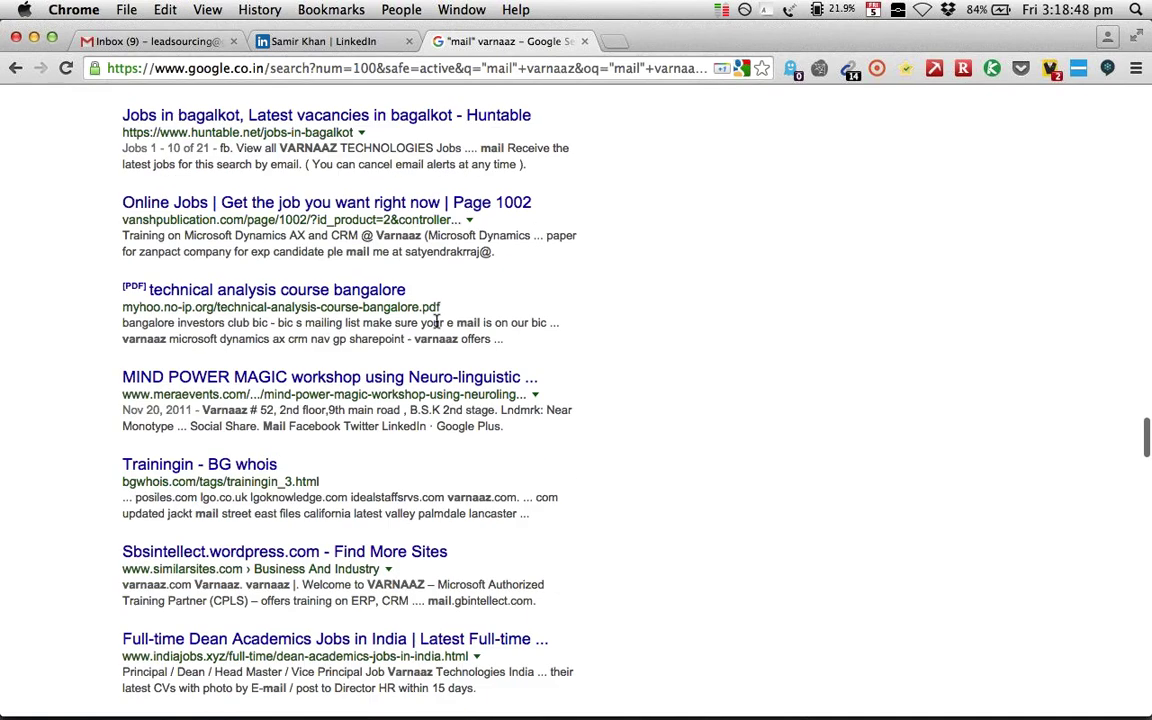
pyautogui.scroll(-4, 484, 352)
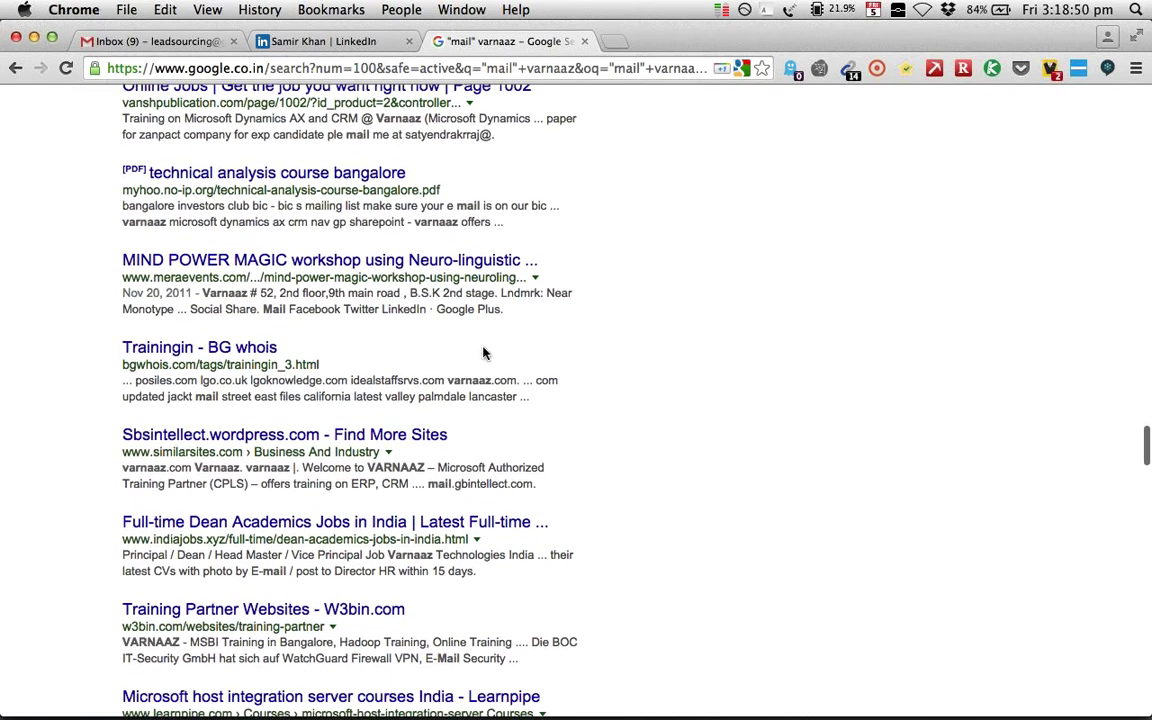
pyautogui.moveTo(428, 305); pyautogui.dragTo(476, 305)
pyautogui.scroll(-4, 600, 350)
pyautogui.scroll(-7, 580, 330)
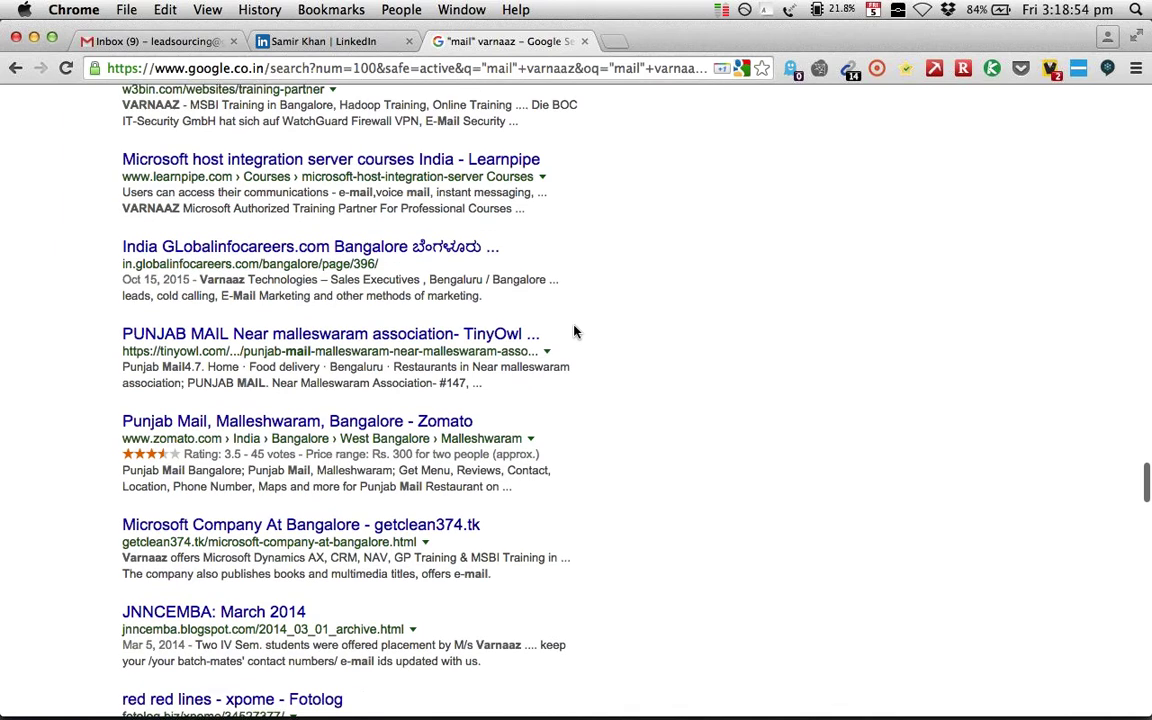
pyautogui.scroll(-5, 576, 331)
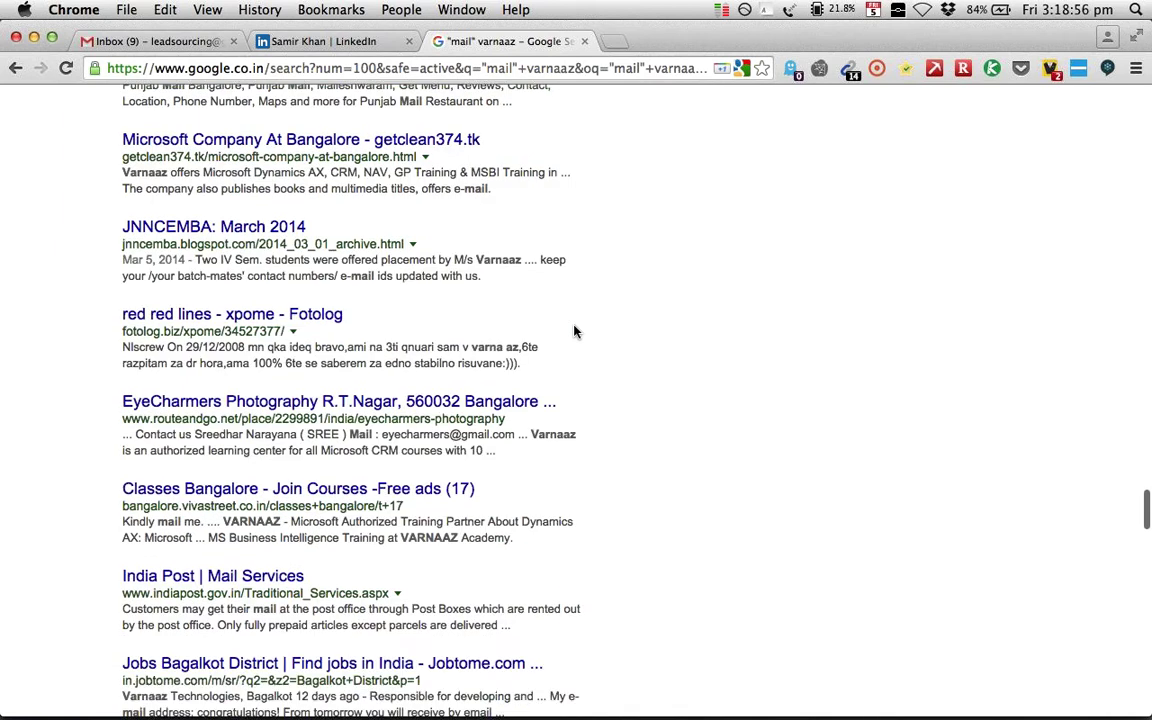
pyautogui.scroll(2, 576, 331)
pyautogui.scroll(20, 575, 331)
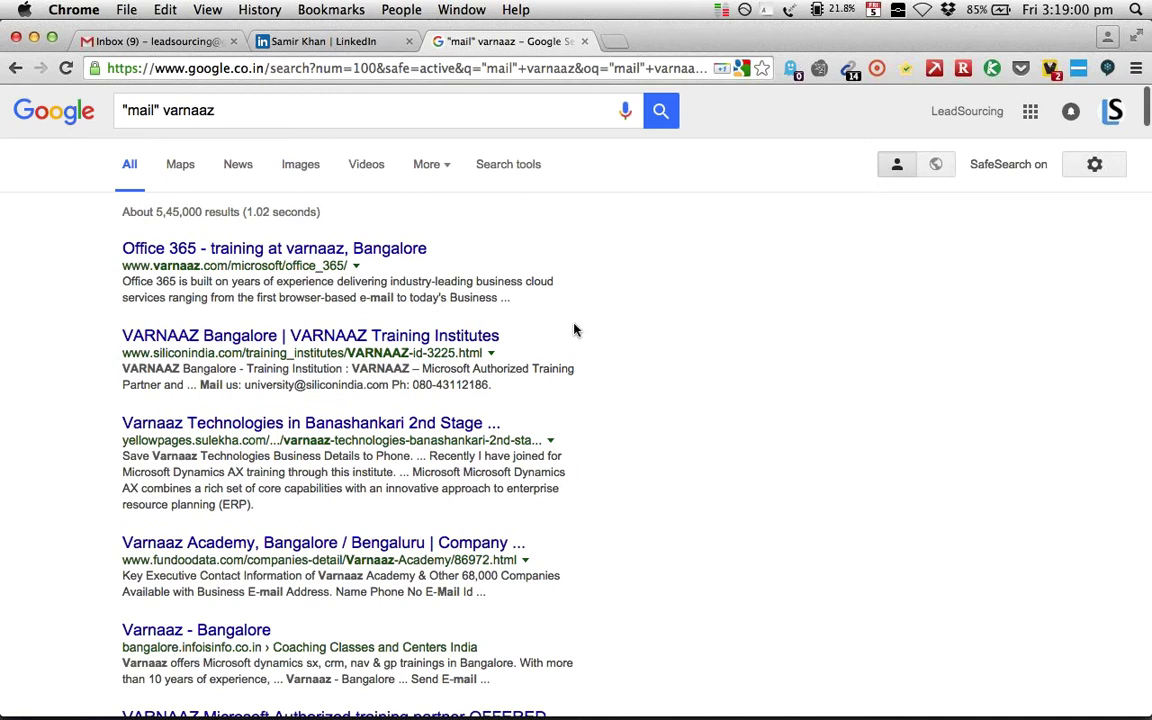
pyautogui.scroll(-2, 575, 330)
pyautogui.press('super+Tab')
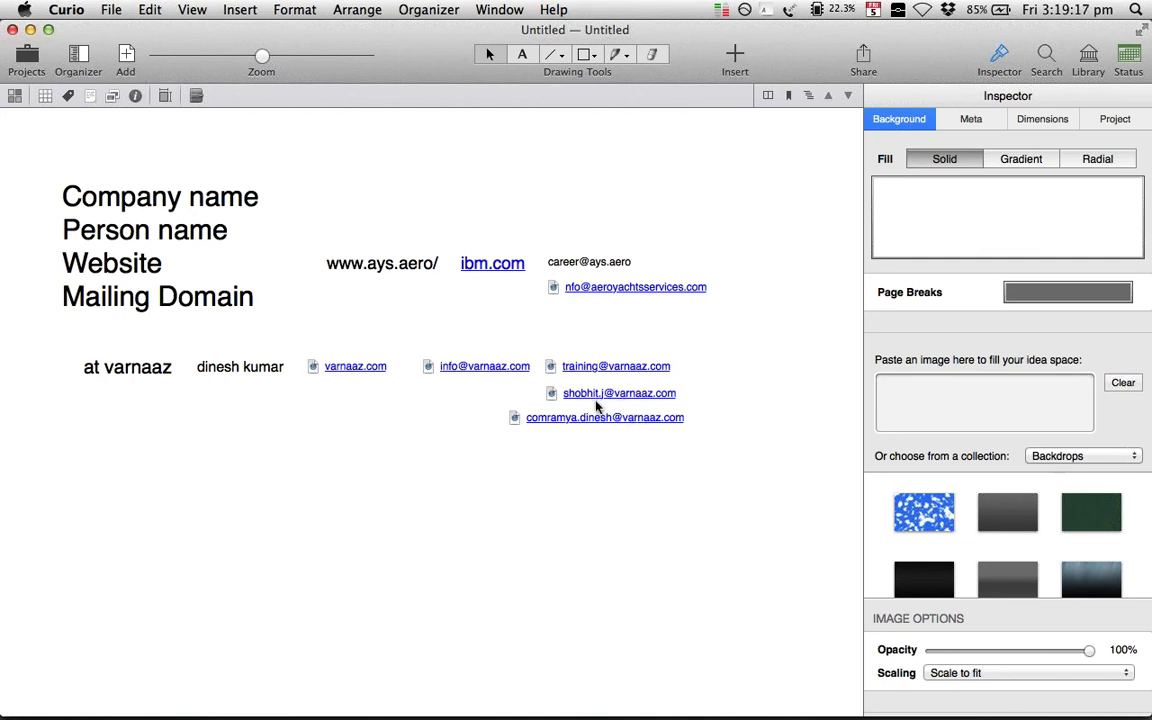
pyautogui.doubleClick(679, 393)
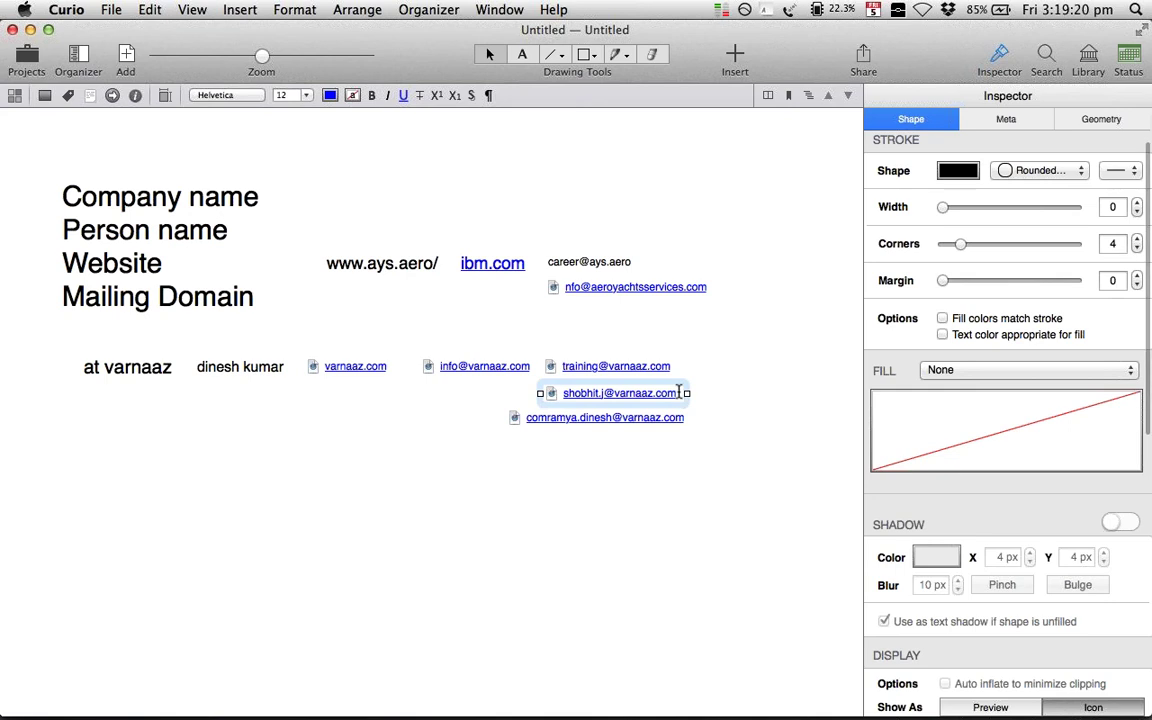
pyautogui.moveTo(679, 393); pyautogui.dragTo(565, 393)
pyautogui.press('super+c')
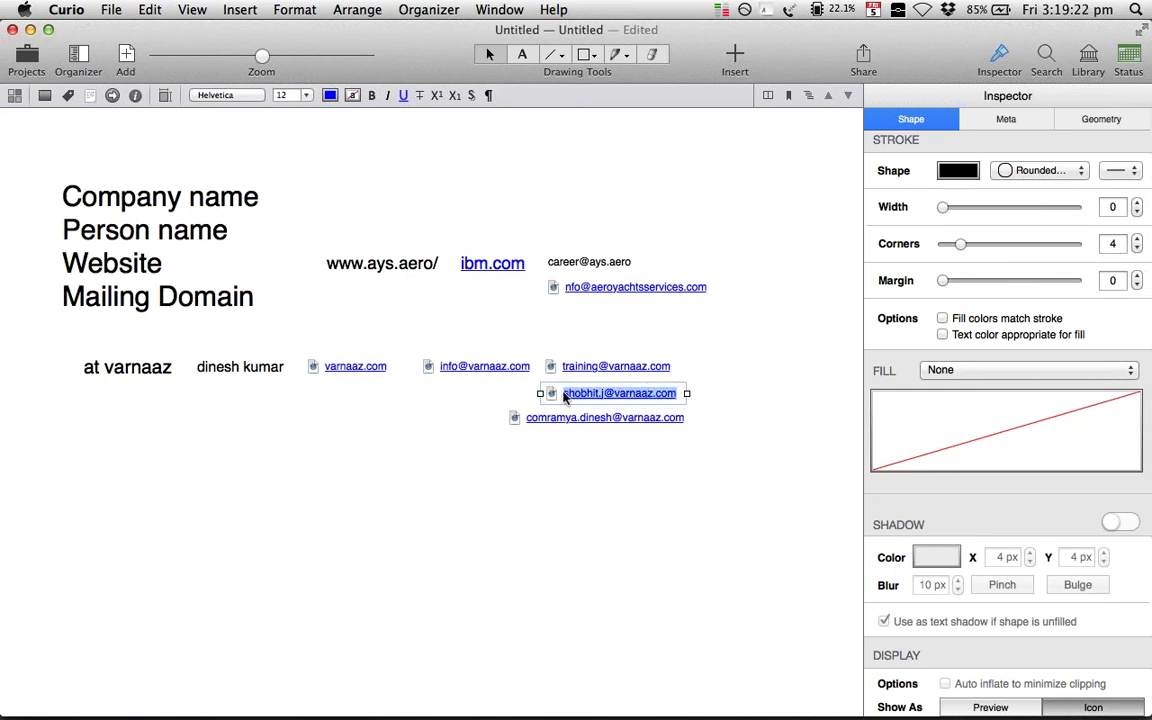
pyautogui.press('super+Tab')
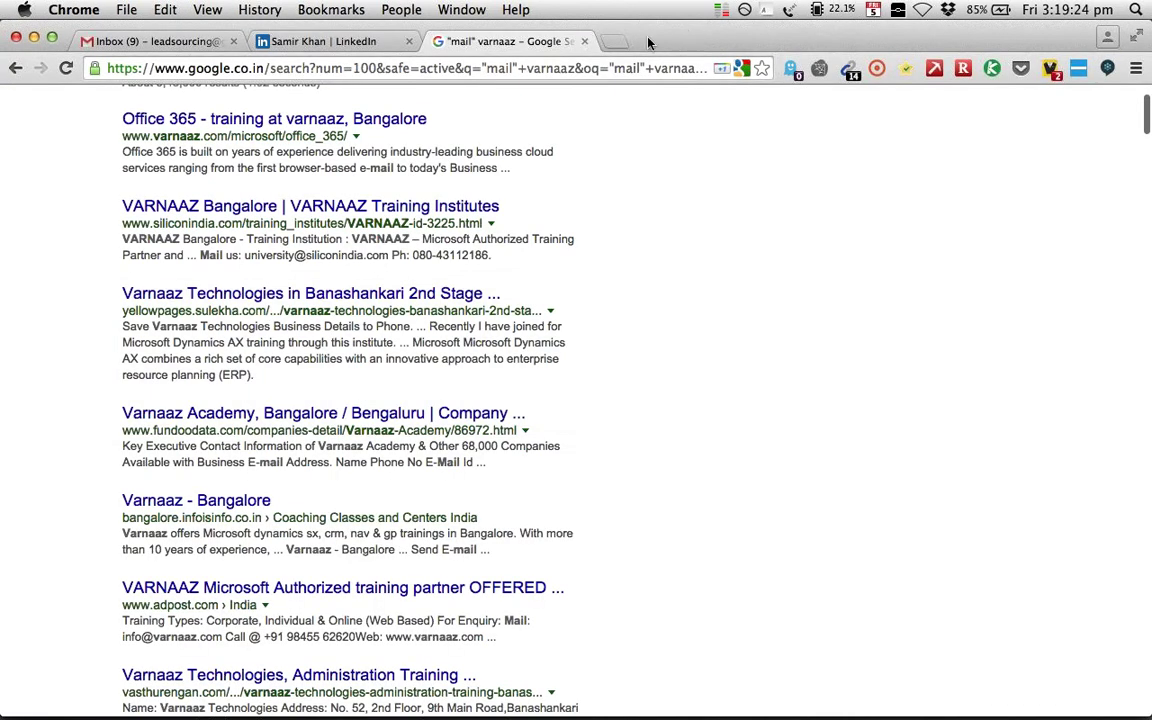
pyautogui.click(615, 41)
# Enter mailtester.com in the address bar to load the site.
pyautogui.write('mailtes')
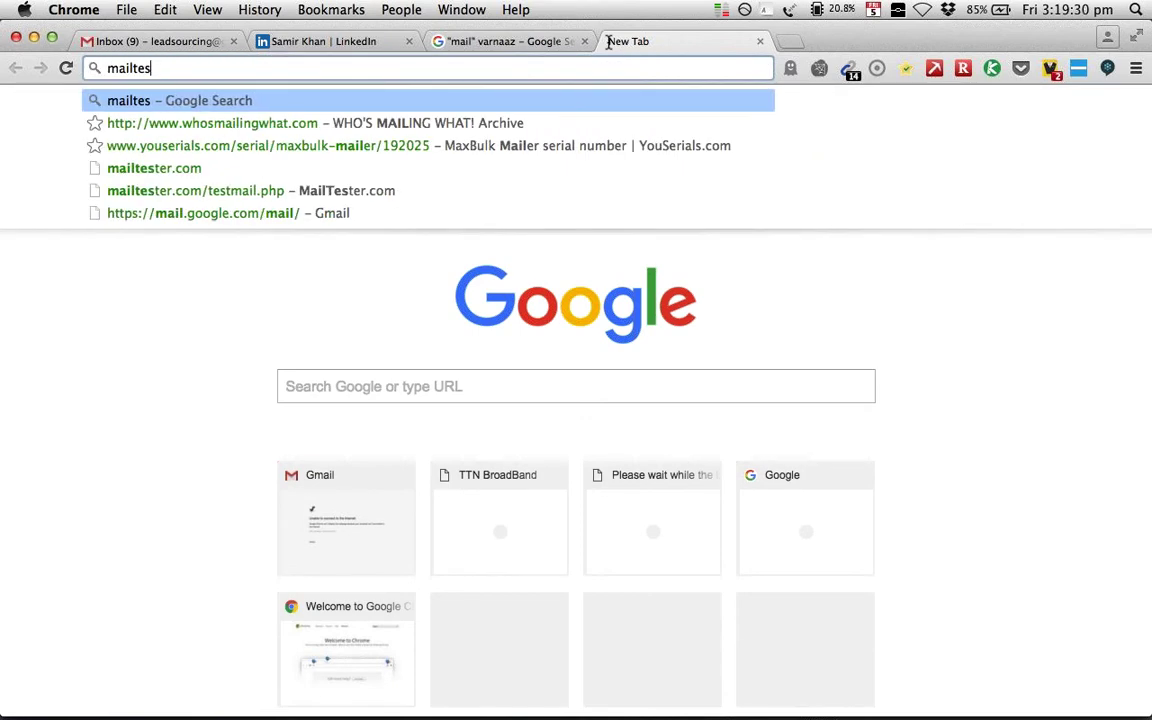
pyautogui.write('ter.com')
pyautogui.press('Return')
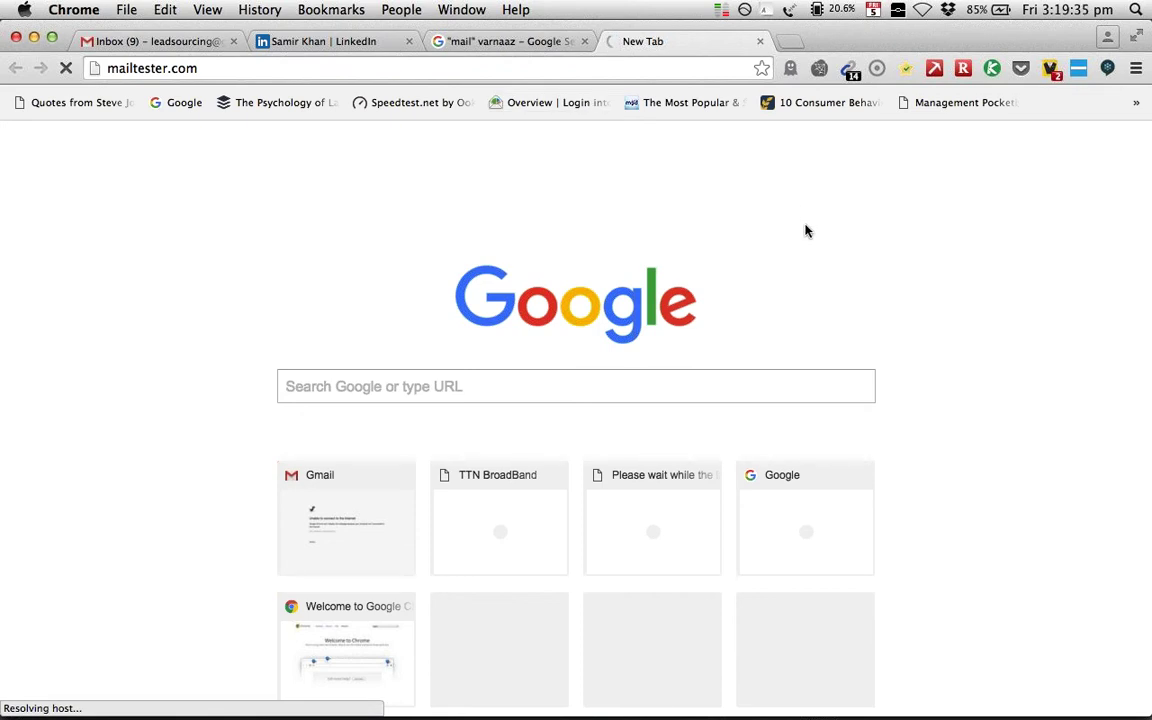
# Turn Wi-Fi on and retry loading mailtester.com until the page appears.
pyautogui.press('super+l')
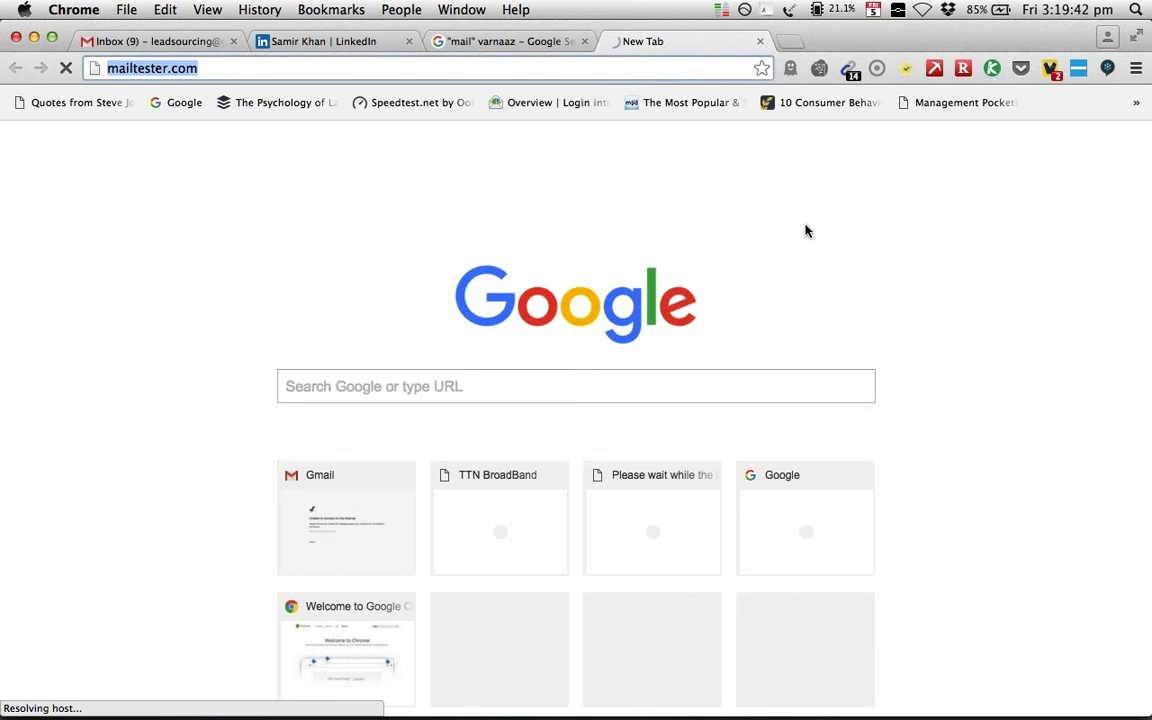
pyautogui.click(530, 86)
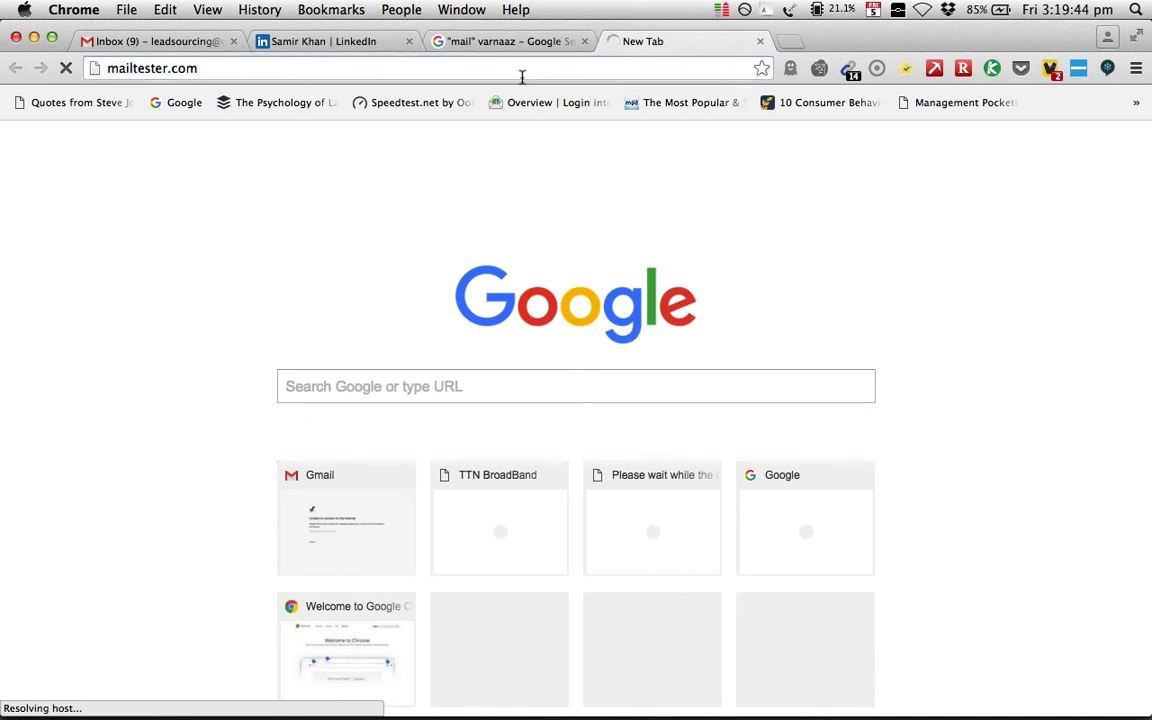
pyautogui.click(495, 73)
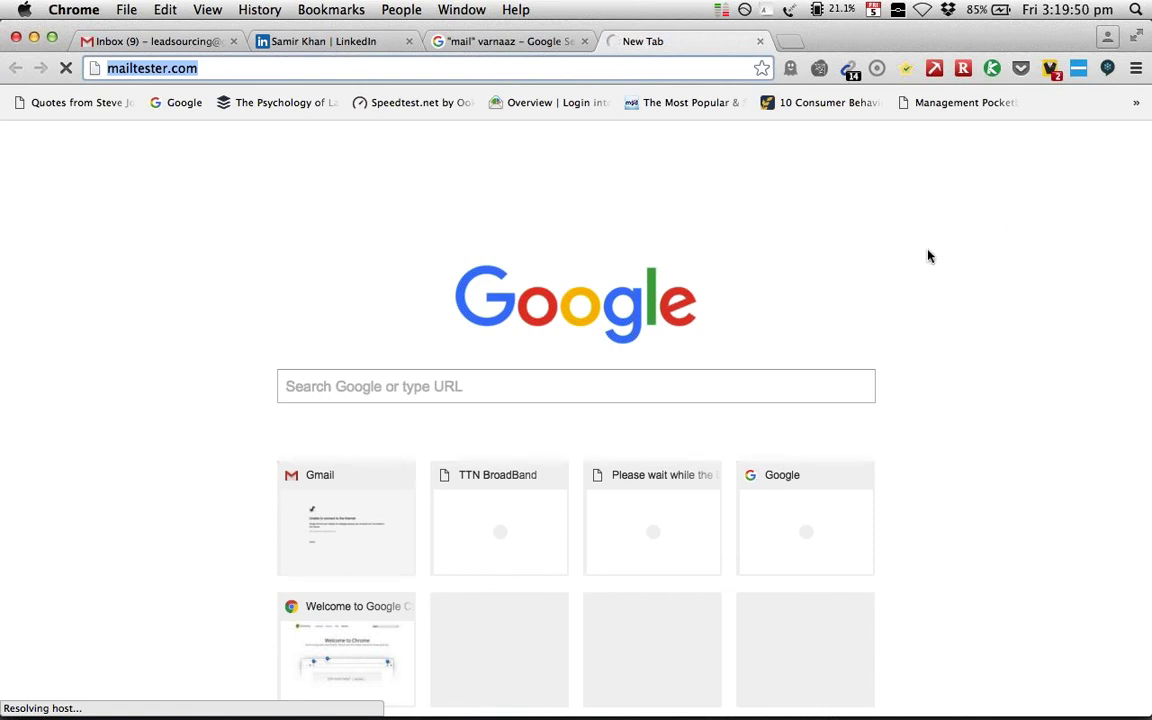
pyautogui.click(922, 10)
pyautogui.click(801, 46)
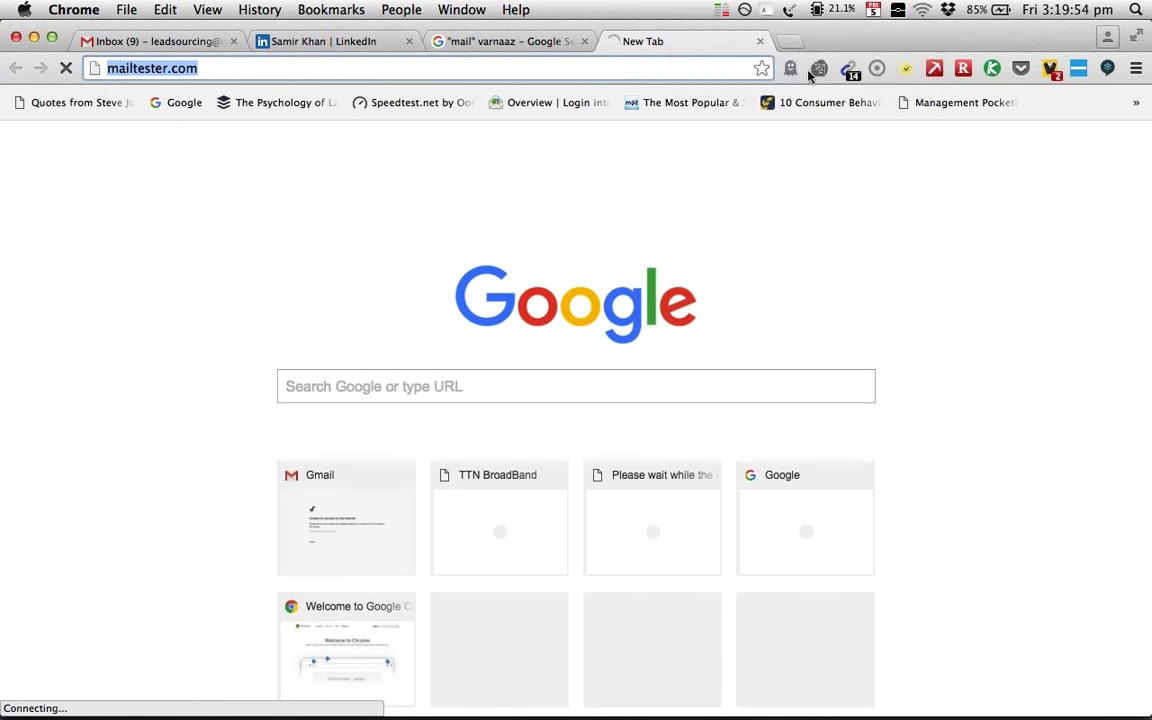
pyautogui.click(456, 78)
pyautogui.click(458, 66)
pyautogui.press('Return')
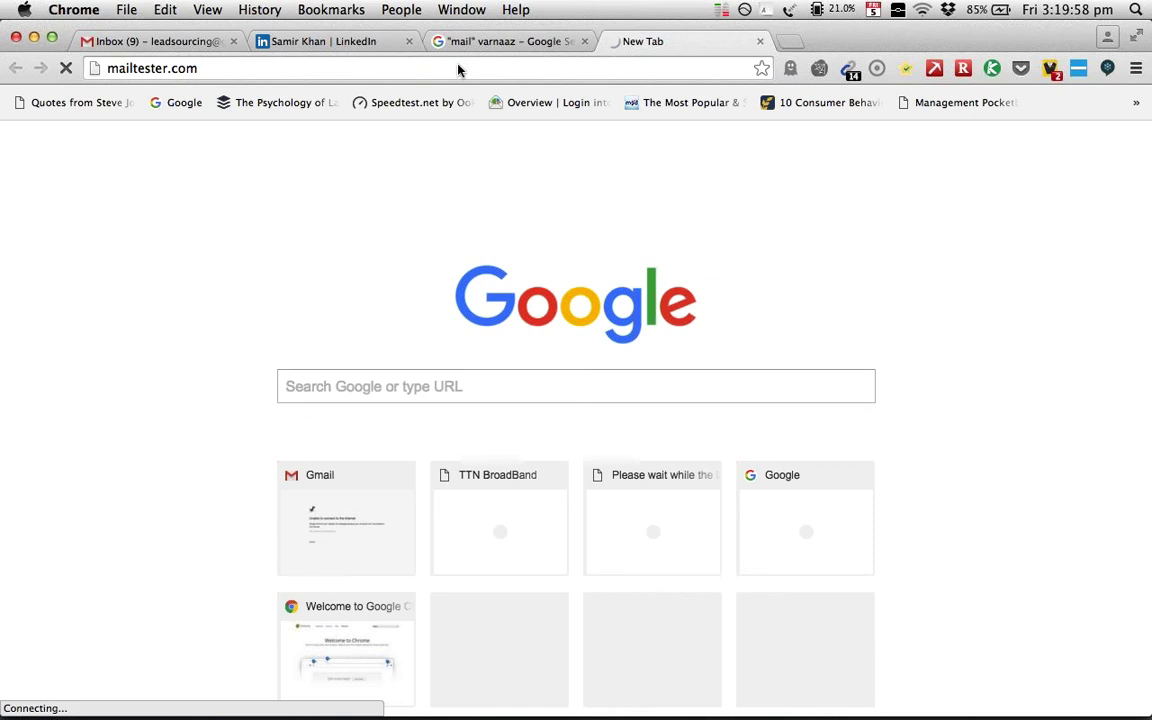
pyautogui.click(485, 68)
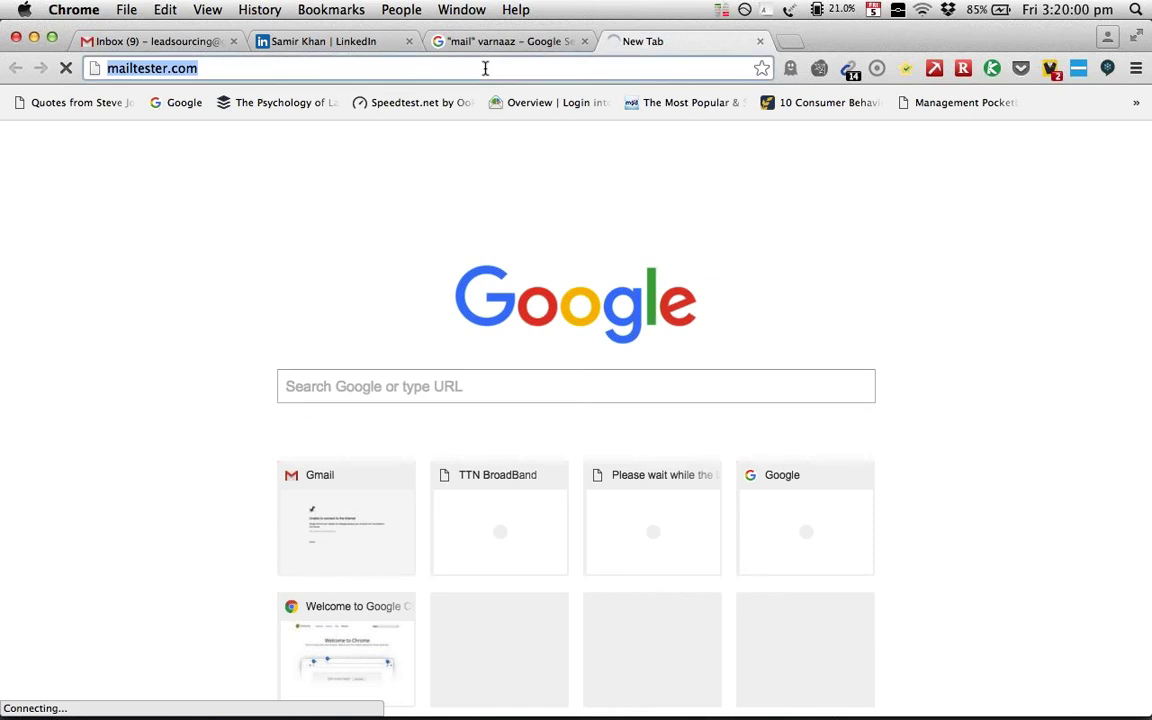
pyautogui.press('Return')
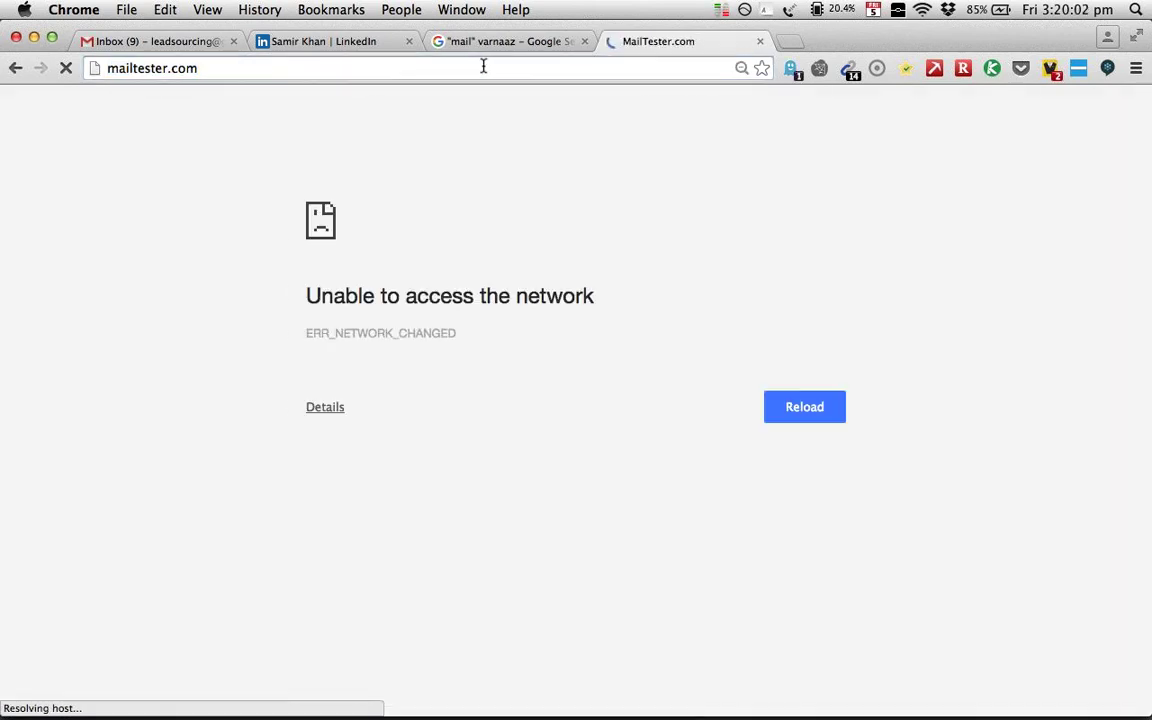
# Paste the copied varnaaz.com staff address into MailTester's E-mail address field.
pyautogui.click(481, 64)
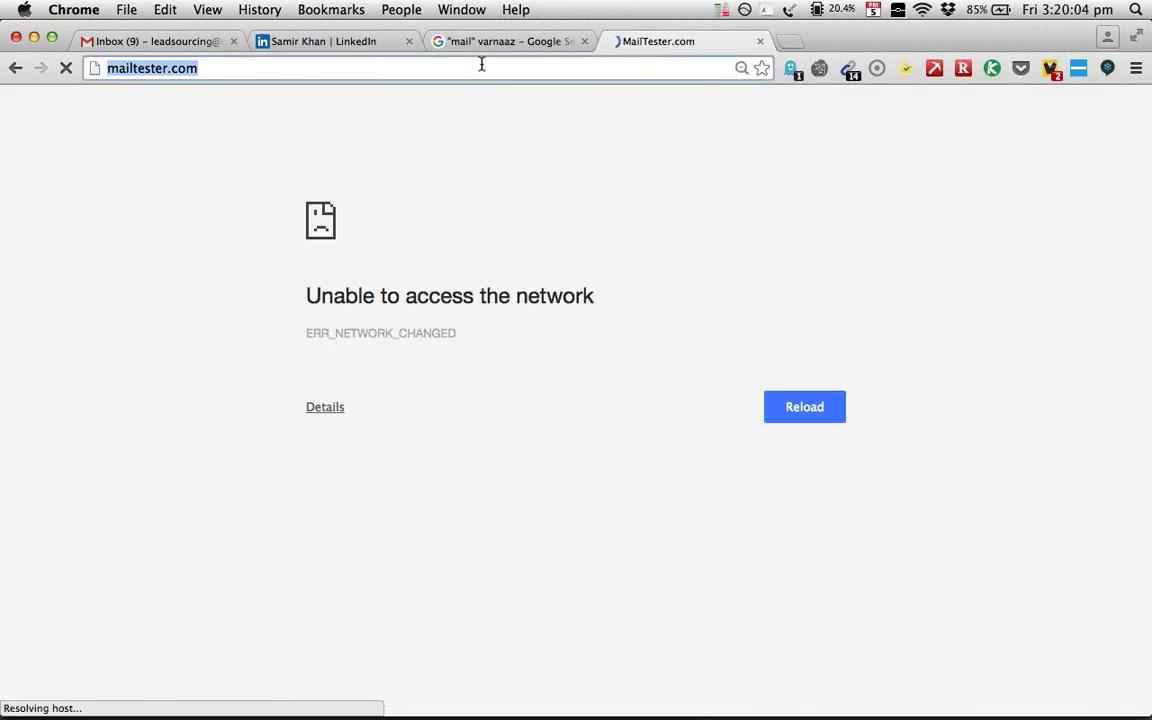
pyautogui.write('googl.e')
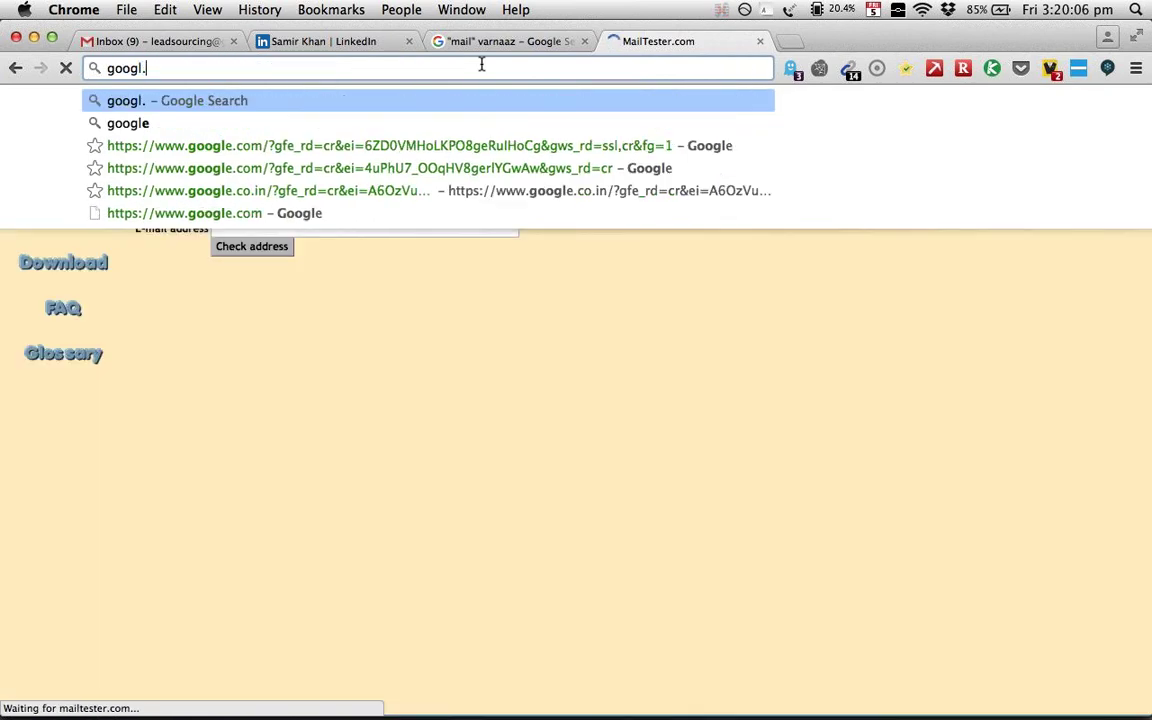
pyautogui.press('BackSpace')
pyautogui.press('BackSpace')
pyautogui.press('BackSpace')
pyautogui.click(251, 270)
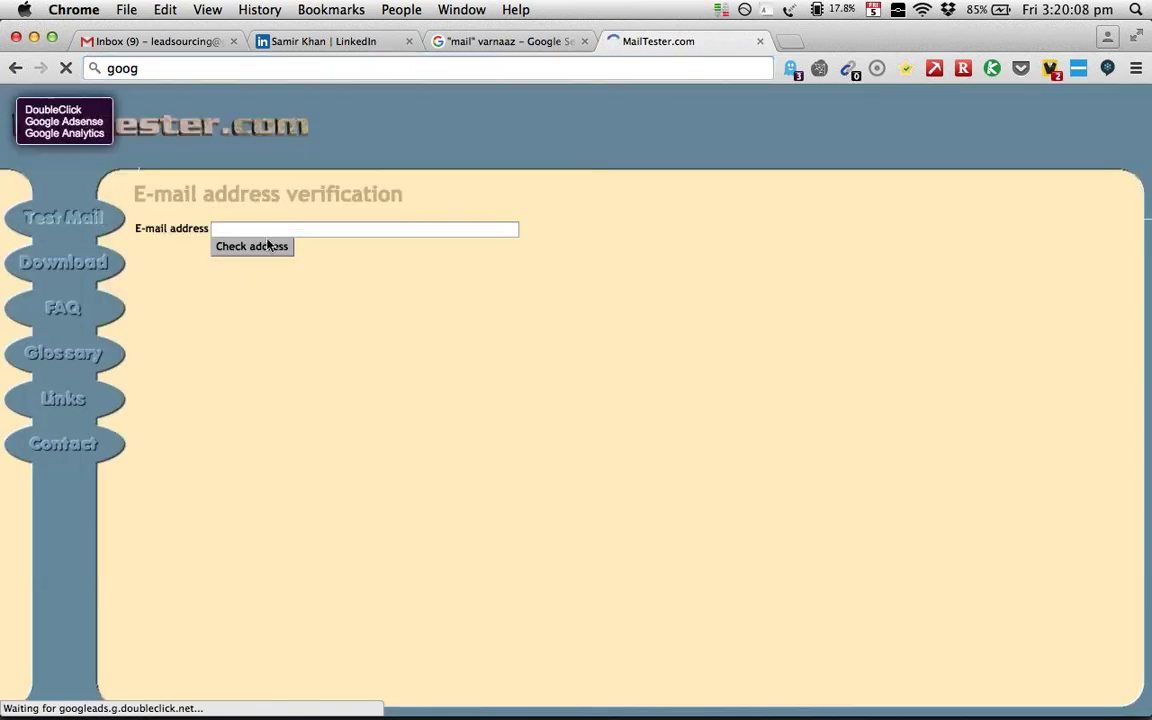
pyautogui.click(267, 236)
pyautogui.press('super+v')
# Check the varnaaz.com staff address, getting a valid result with server mail.varnaaz.com, then return to Curio.
pyautogui.click(257, 254)
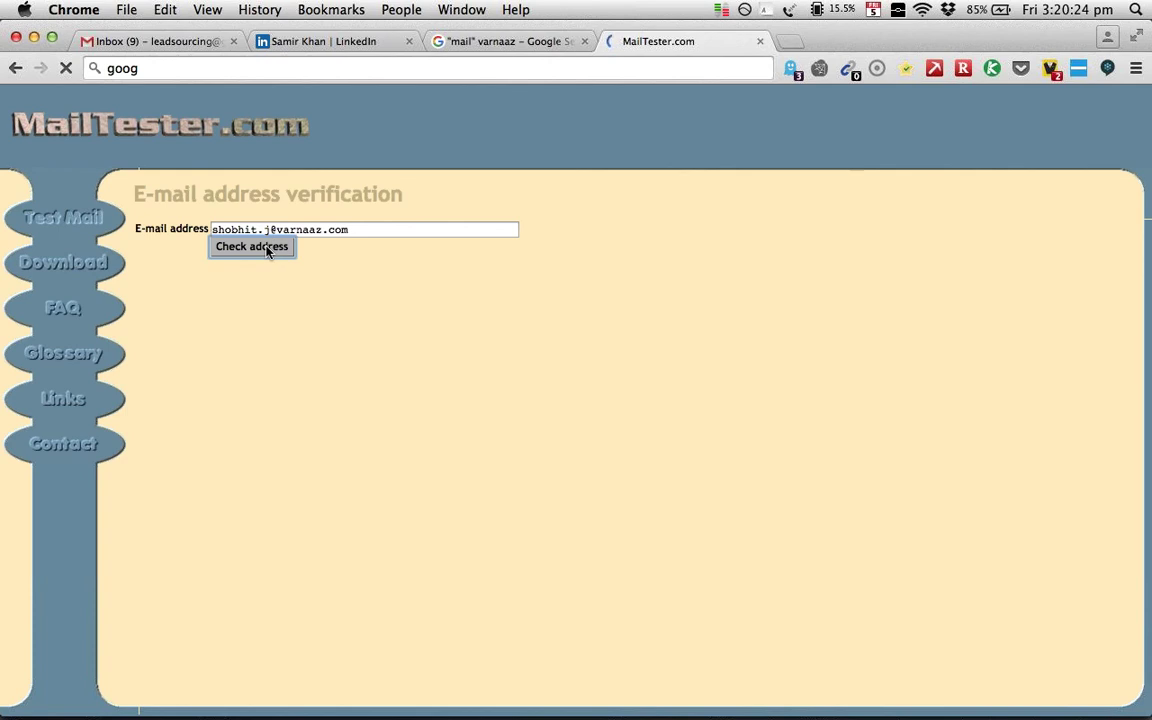
pyautogui.click(922, 10)
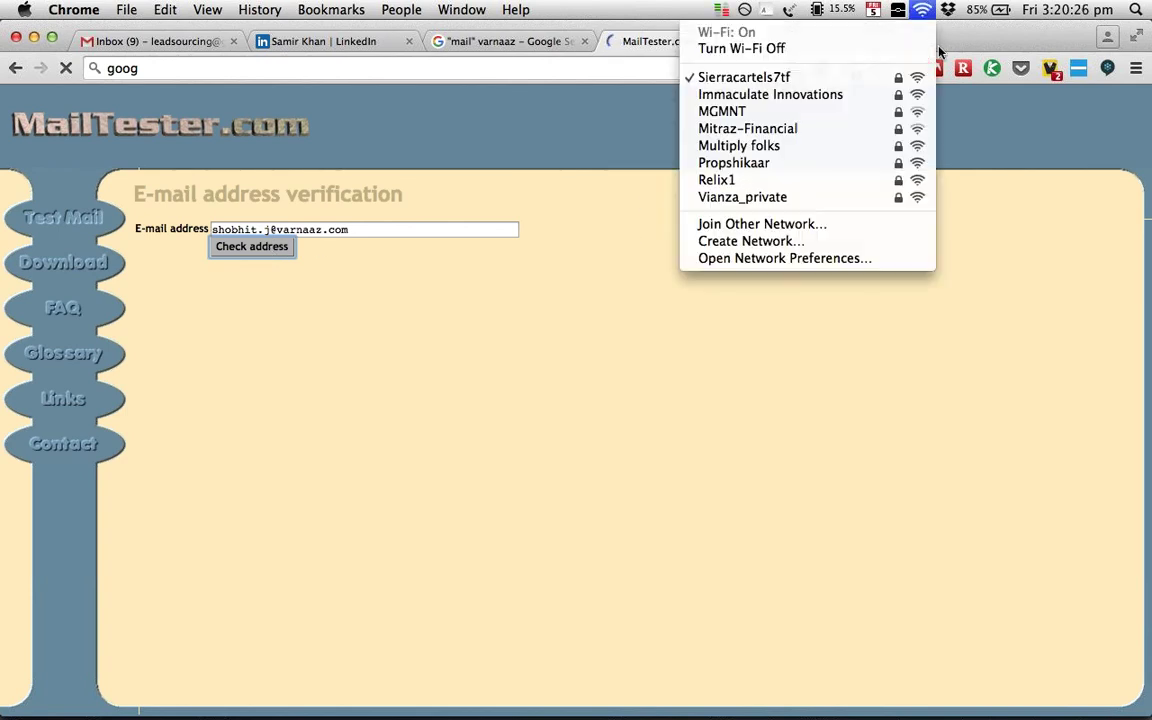
pyautogui.click(600, 68)
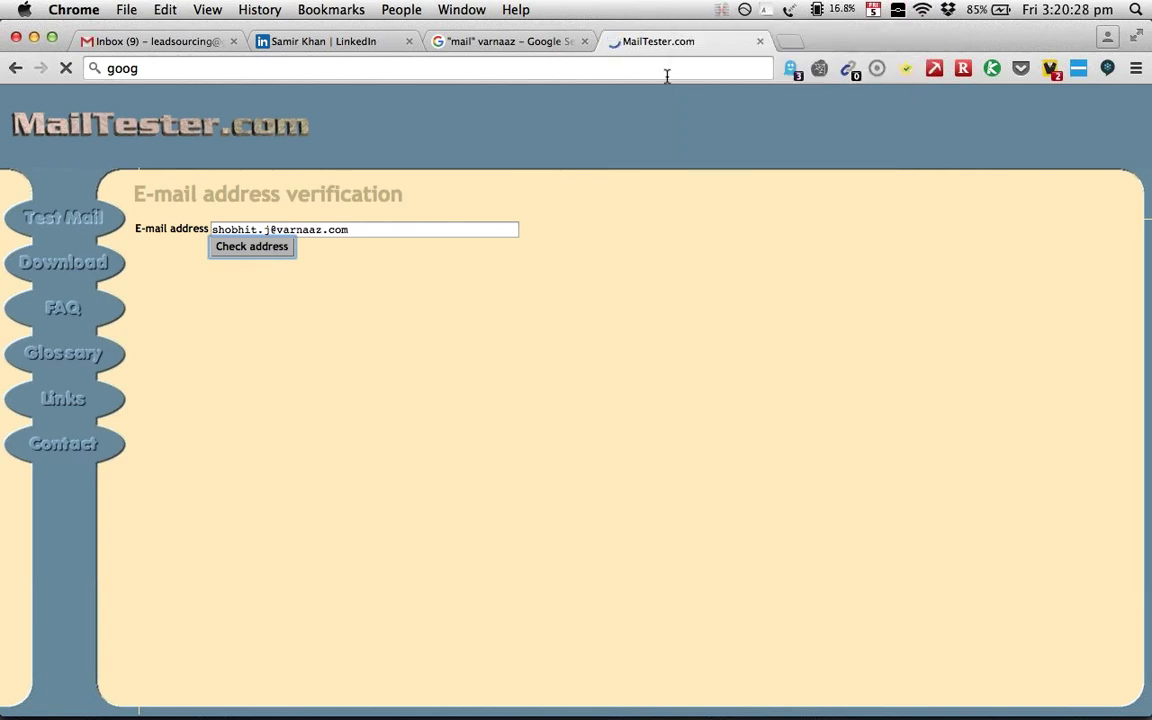
pyautogui.click(460, 64)
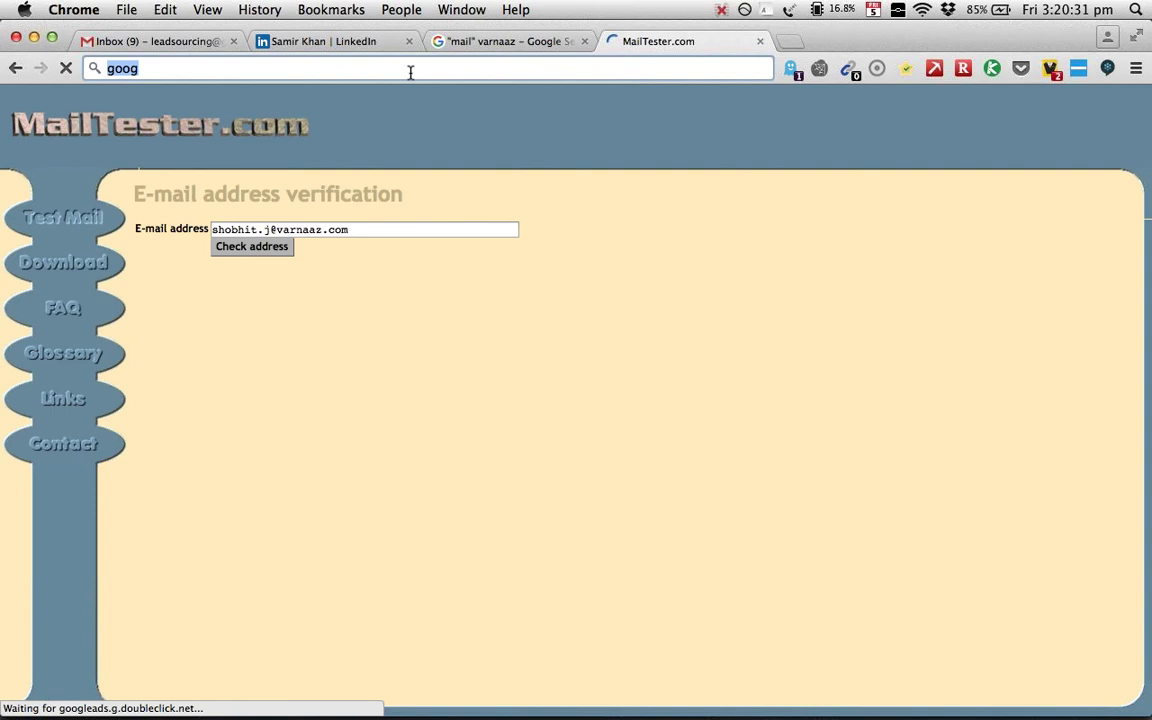
pyautogui.click(550, 695)
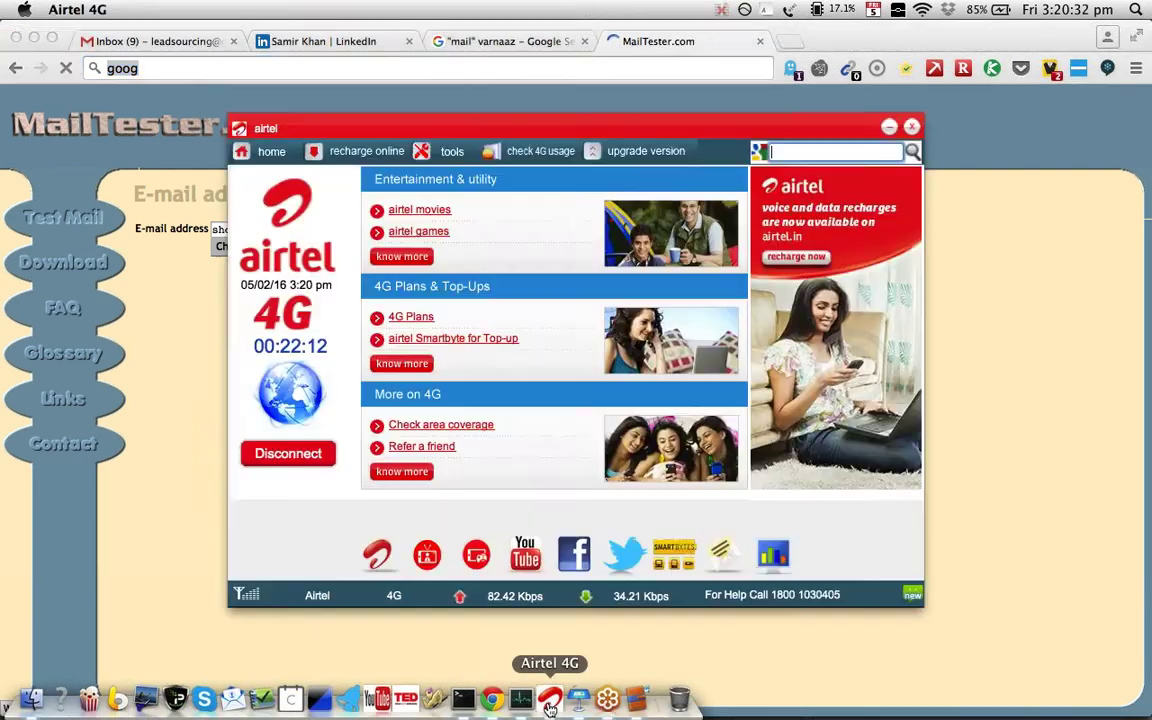
pyautogui.click(200, 494)
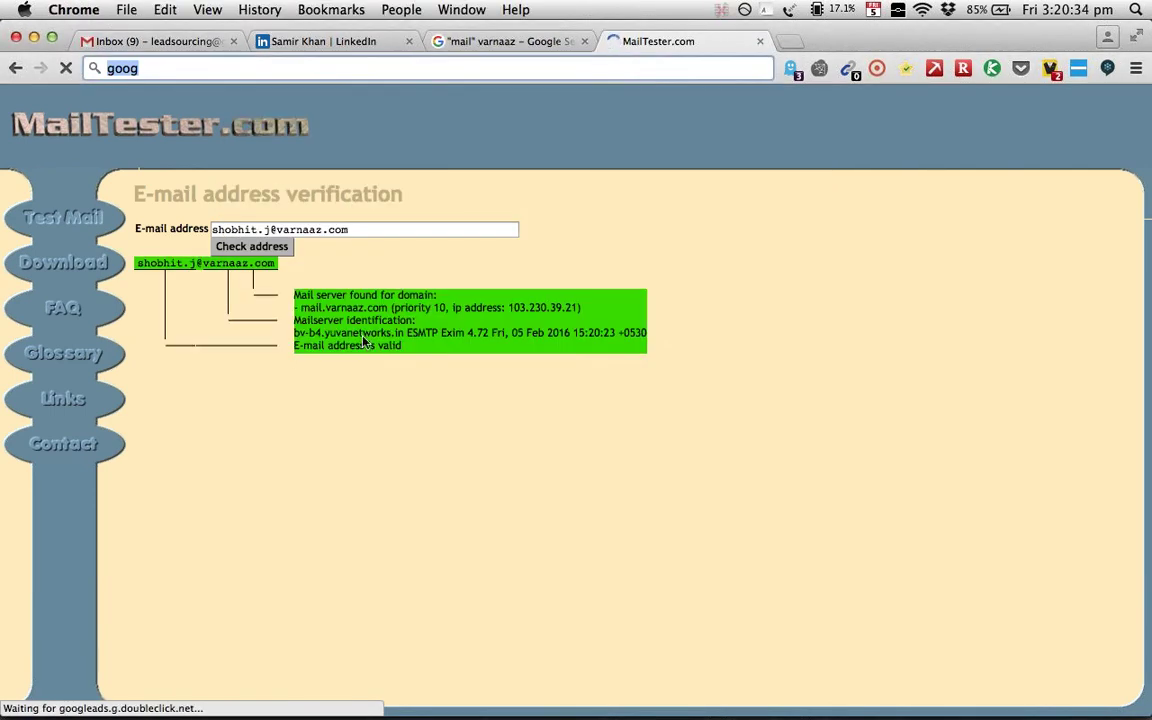
pyautogui.click(365, 229)
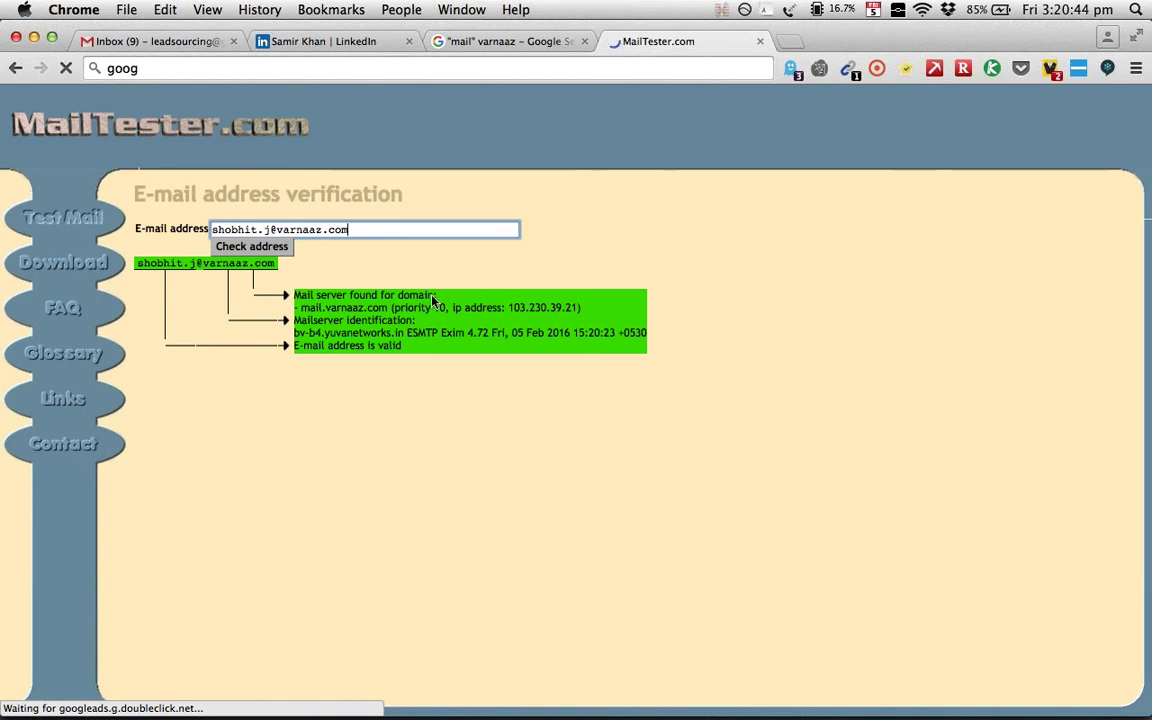
pyautogui.moveTo(322, 237); pyautogui.dragTo(222, 229)
pyautogui.click(474, 402)
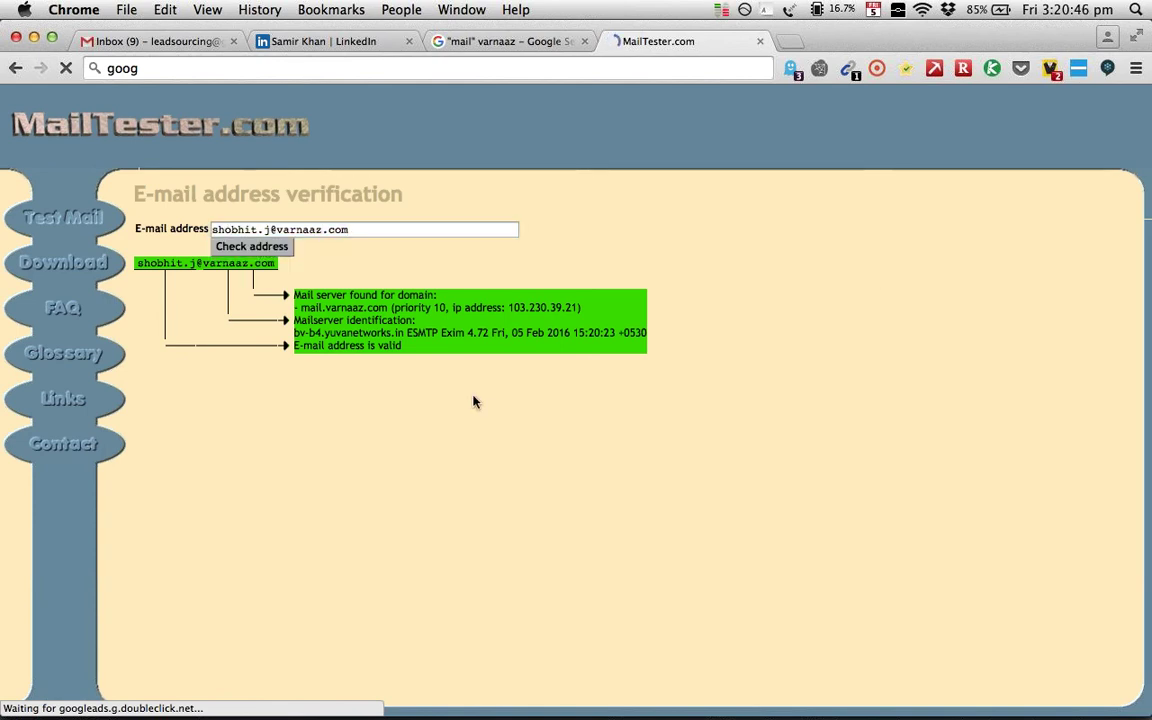
pyautogui.click(358, 231)
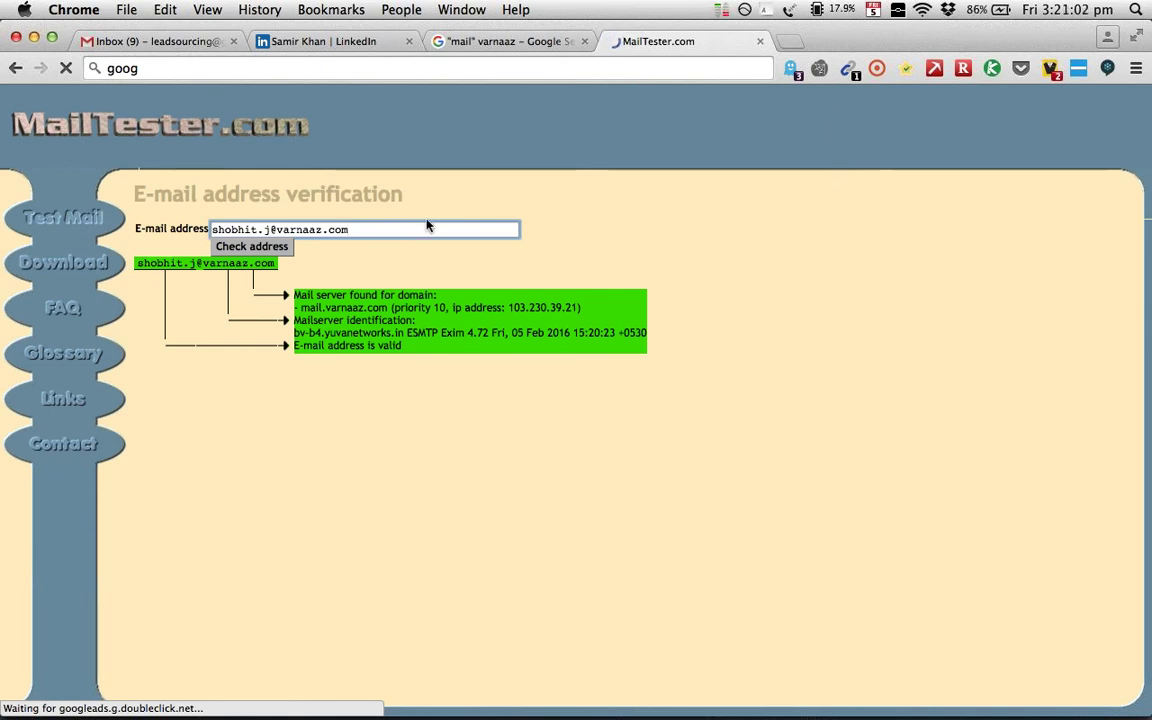
pyautogui.press('super+Tab')
pyautogui.press('super+Tab')
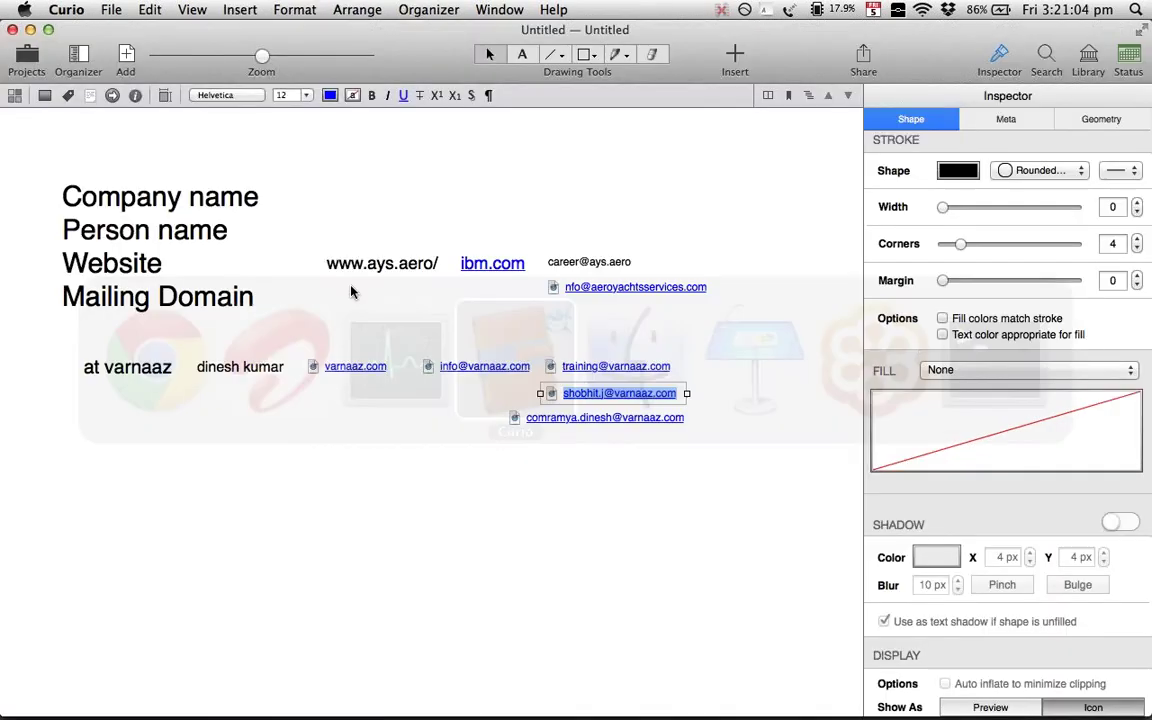
# Duplicate the contact's name label beside the address and edit it into a firstname.initial e-mail prefix.
pyautogui.click(238, 370)
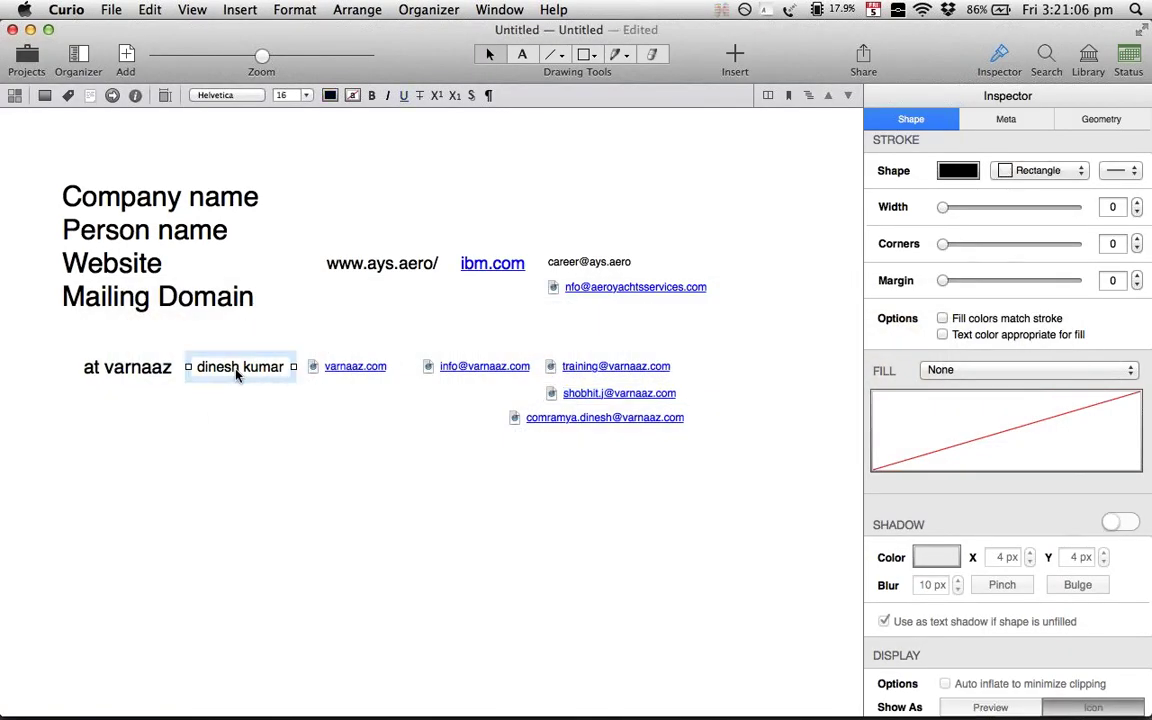
pyautogui.moveTo(263, 394); pyautogui.dragTo(738, 398)
pyautogui.doubleClick(742, 394)
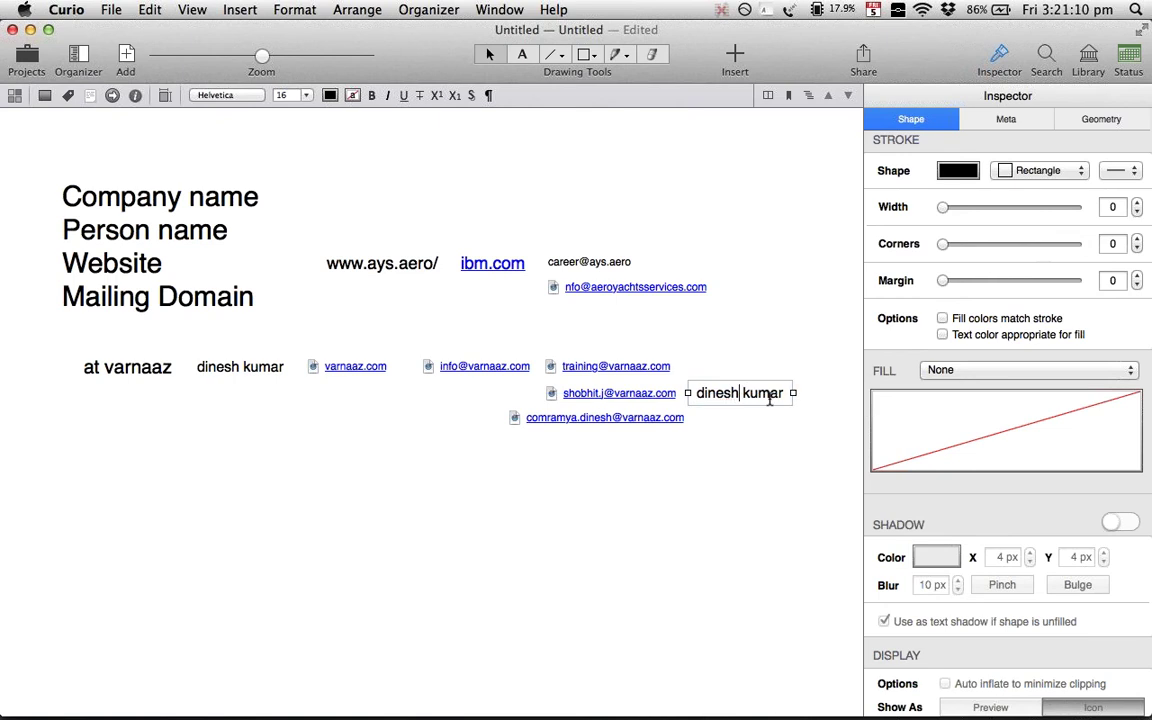
pyautogui.press('BackSpace')
pyautogui.write('.')
pyautogui.hotkey('shift', 'Right')
pyautogui.hotkey('shift', 'Right')
pyautogui.hotkey('shift', 'Right')
pyautogui.hotkey('shift', 'Right')
pyautogui.hotkey('shift', 'Right')
pyautogui.press('BackSpace')
pyautogui.doubleClick(710, 393)
pyautogui.press('super+Tab')
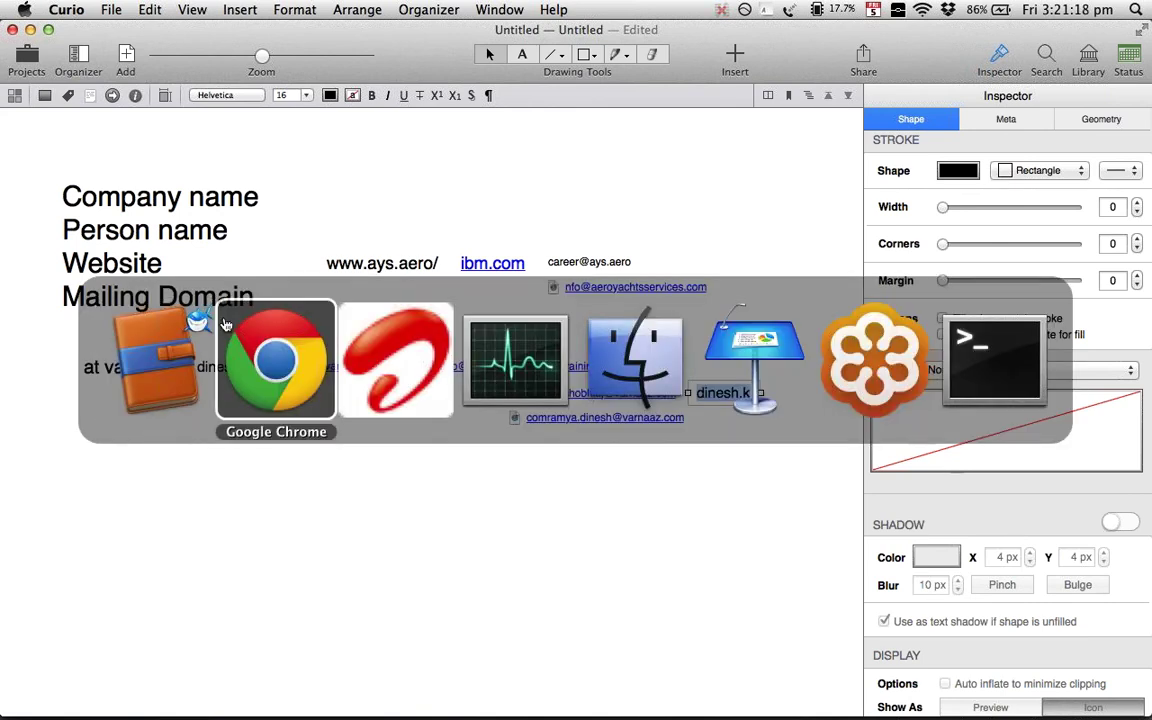
pyautogui.click(270, 340)
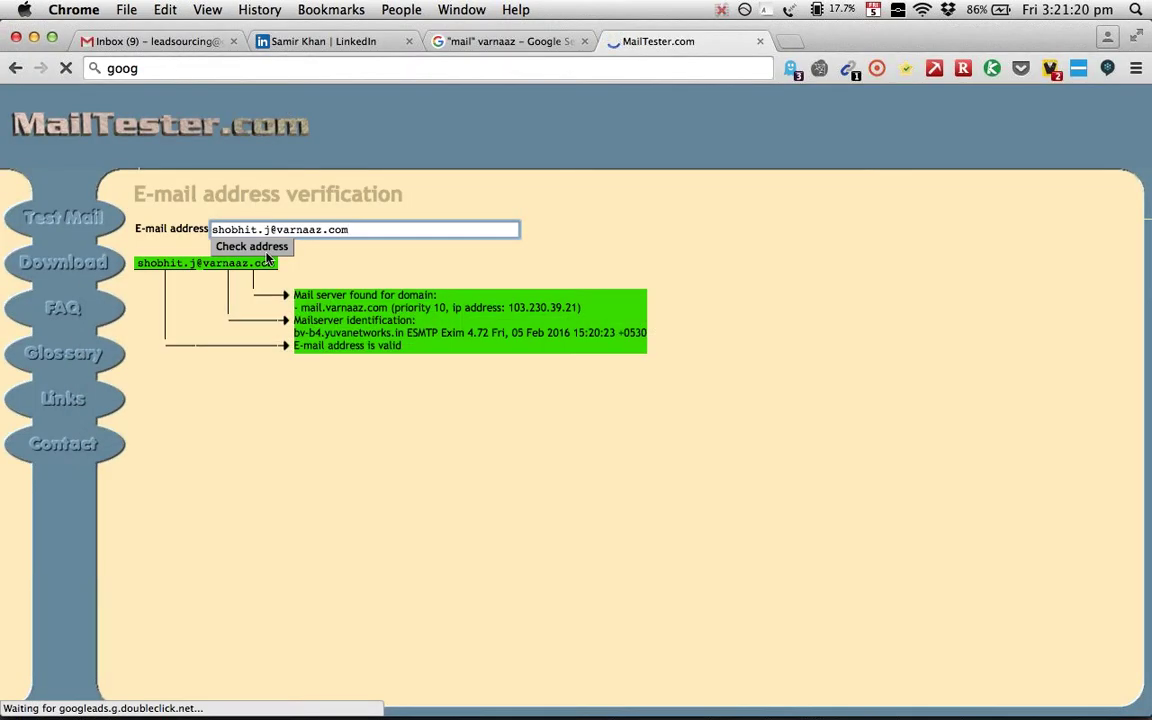
# Check the contact's full-name address at varnaaz.com, completing the surname in both the field and Curio note.
pyautogui.click(238, 230)
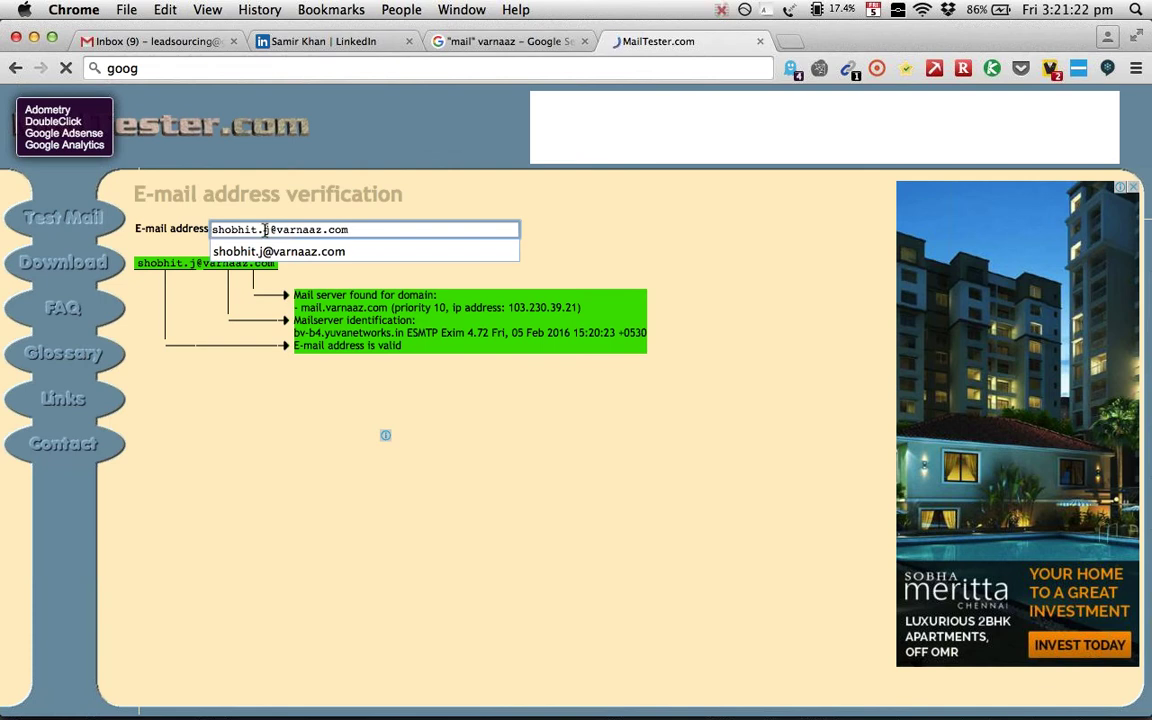
pyautogui.press('super+shift+Left')
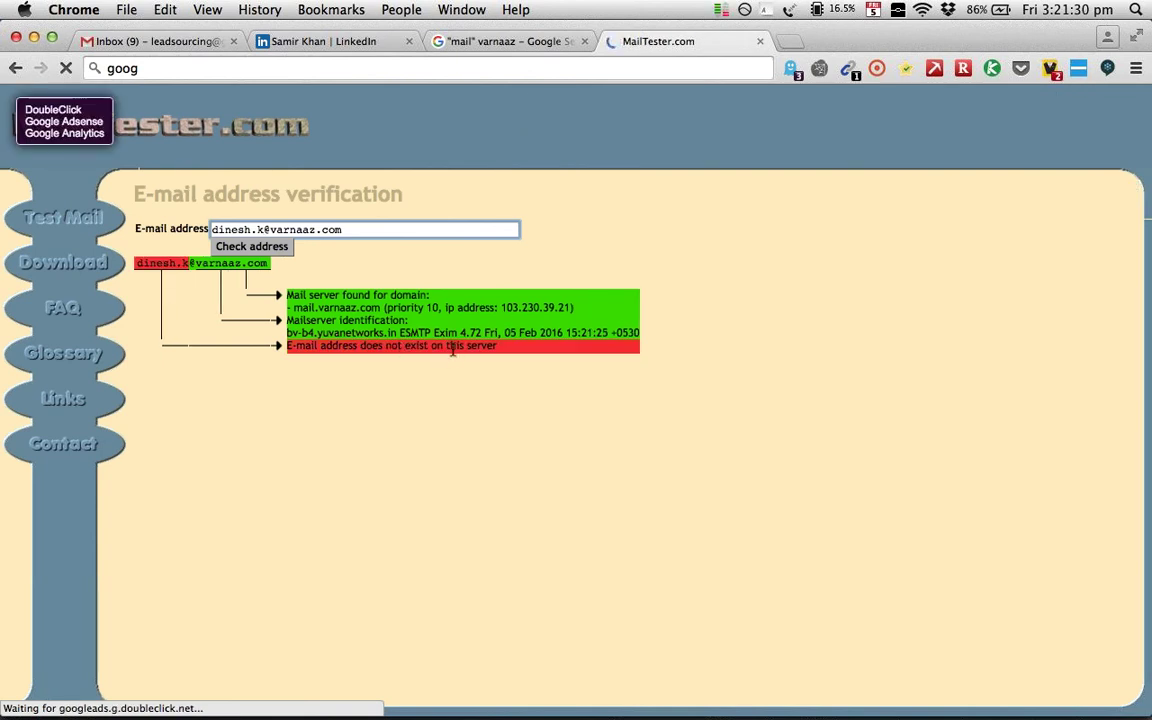
pyautogui.press('super+Tab')
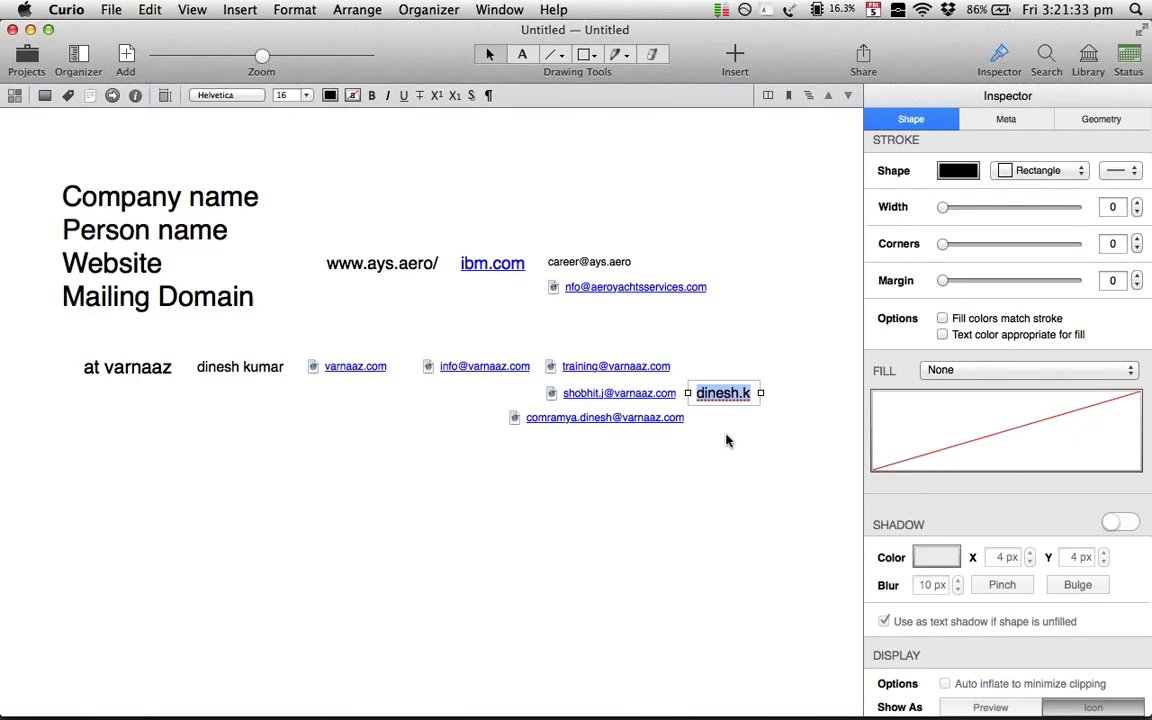
pyautogui.click(748, 392)
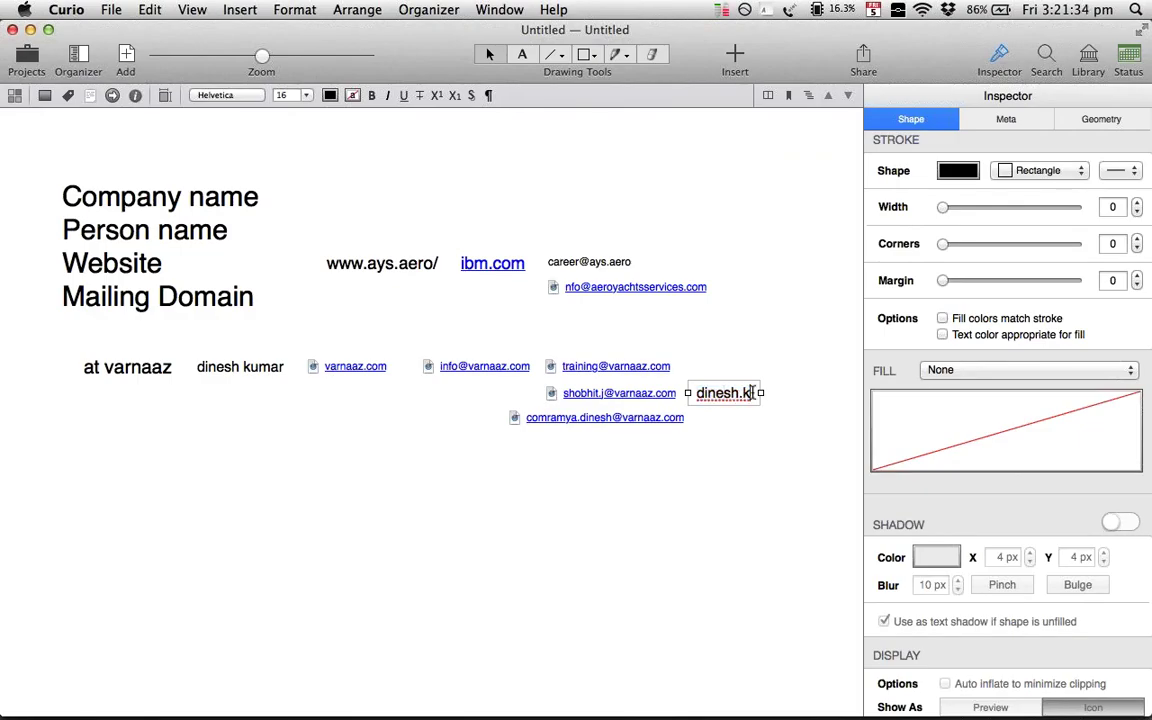
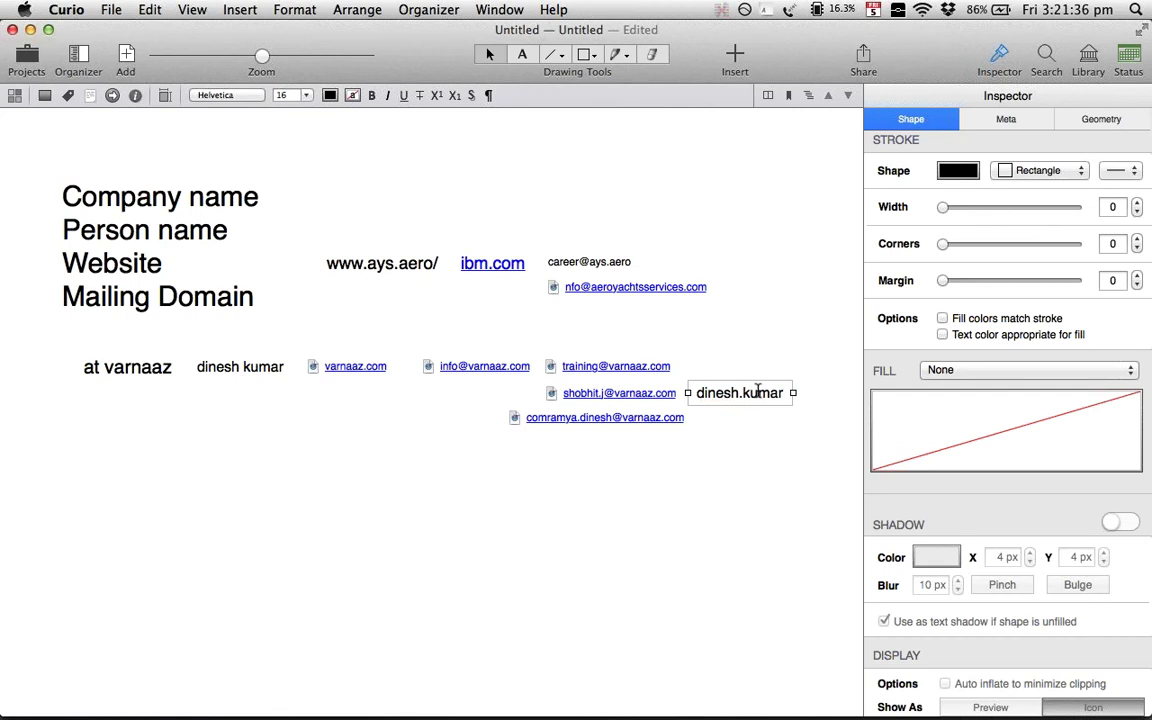
pyautogui.press('super+a')
pyautogui.press('super+Tab')
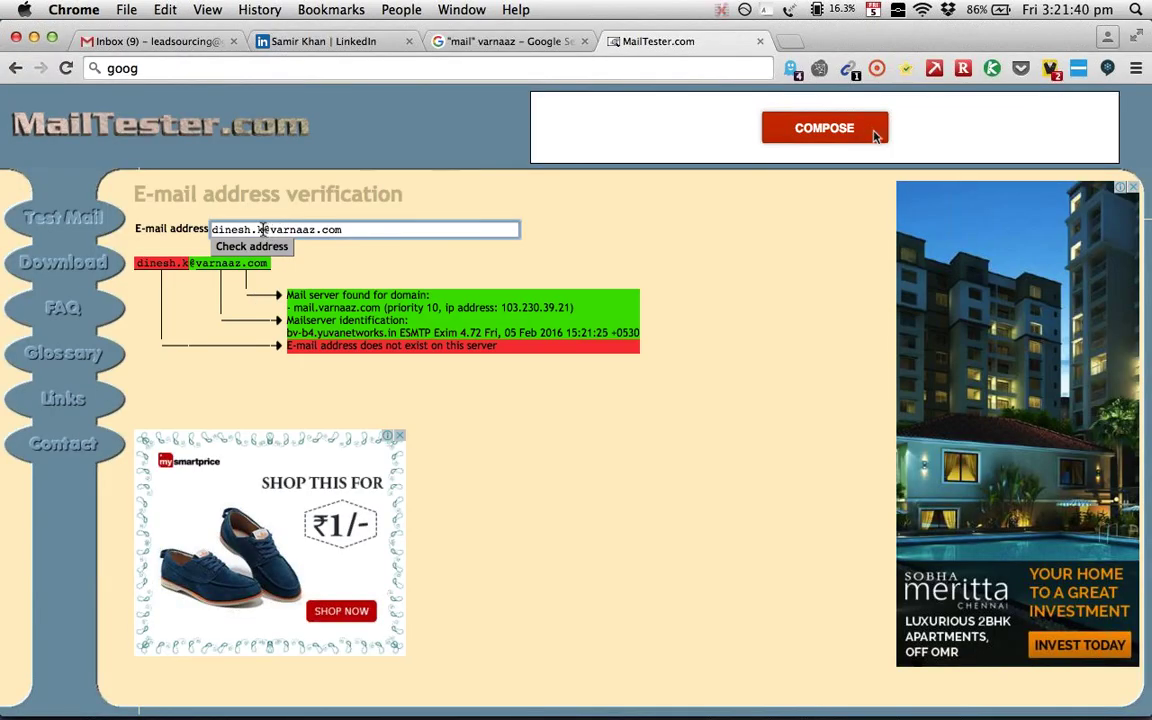
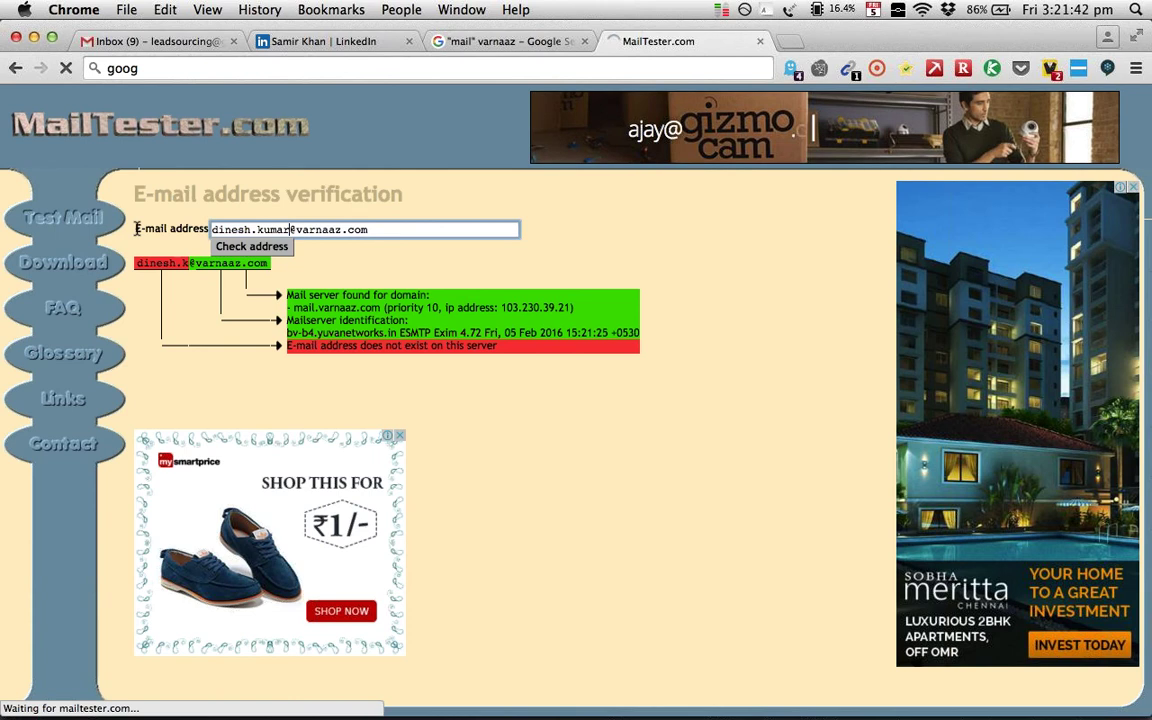
pyautogui.click(225, 246)
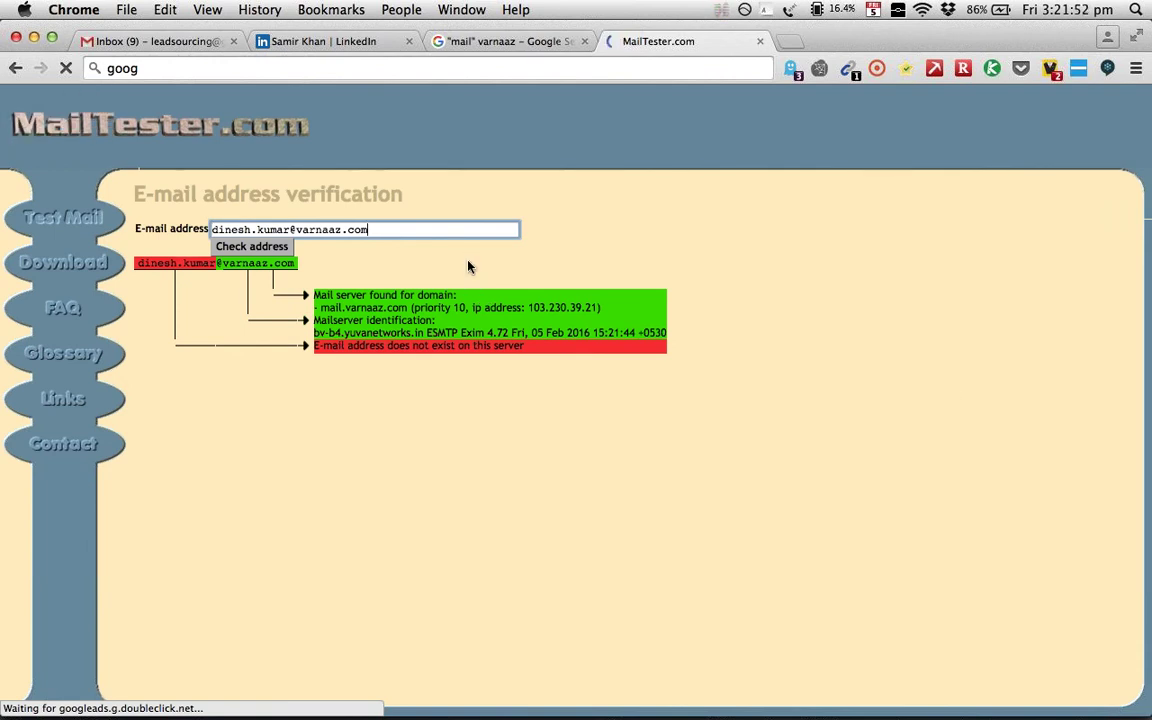
# Search 'email guesser', open Email Address Guesser, and enter the contact's first and last names.
pyautogui.click(503, 42)
pyautogui.scroll(2, 580, 187)
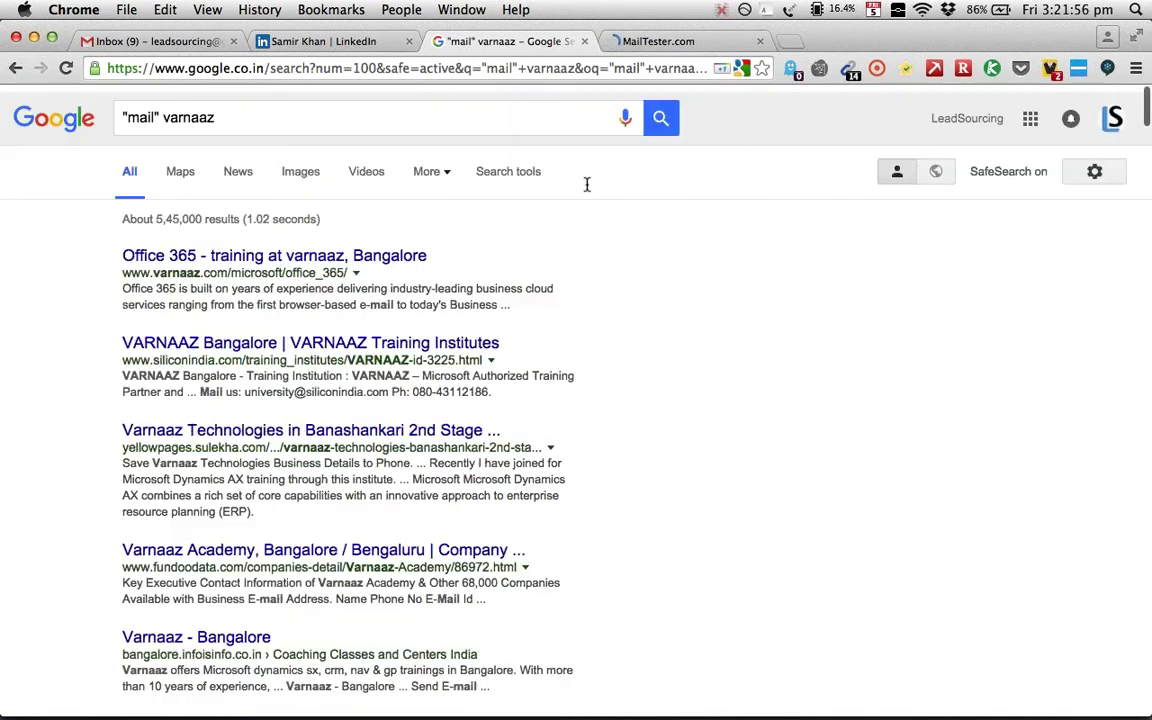
pyautogui.write('giuel')
pyautogui.press('BackSpace')
pyautogui.press('BackSpace')
pyautogui.press('BackSpace')
pyautogui.press('BackSpace')
pyautogui.press('BackSpace')
pyautogui.write('email guesser')
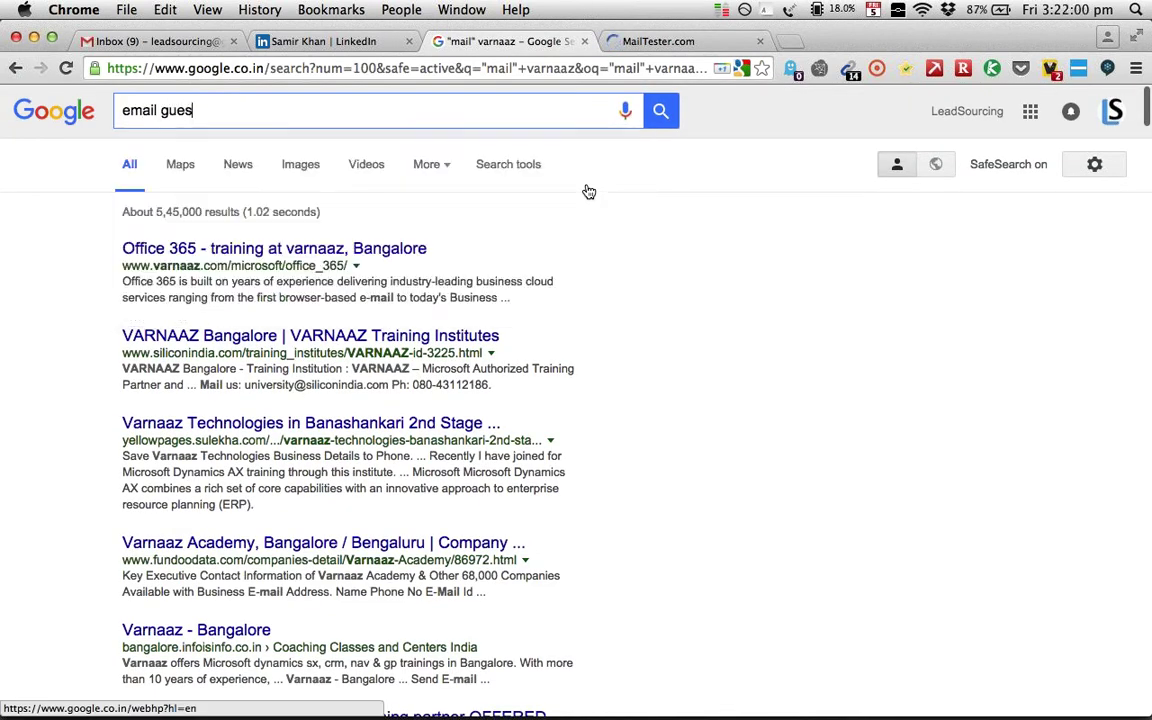
pyautogui.press('Return')
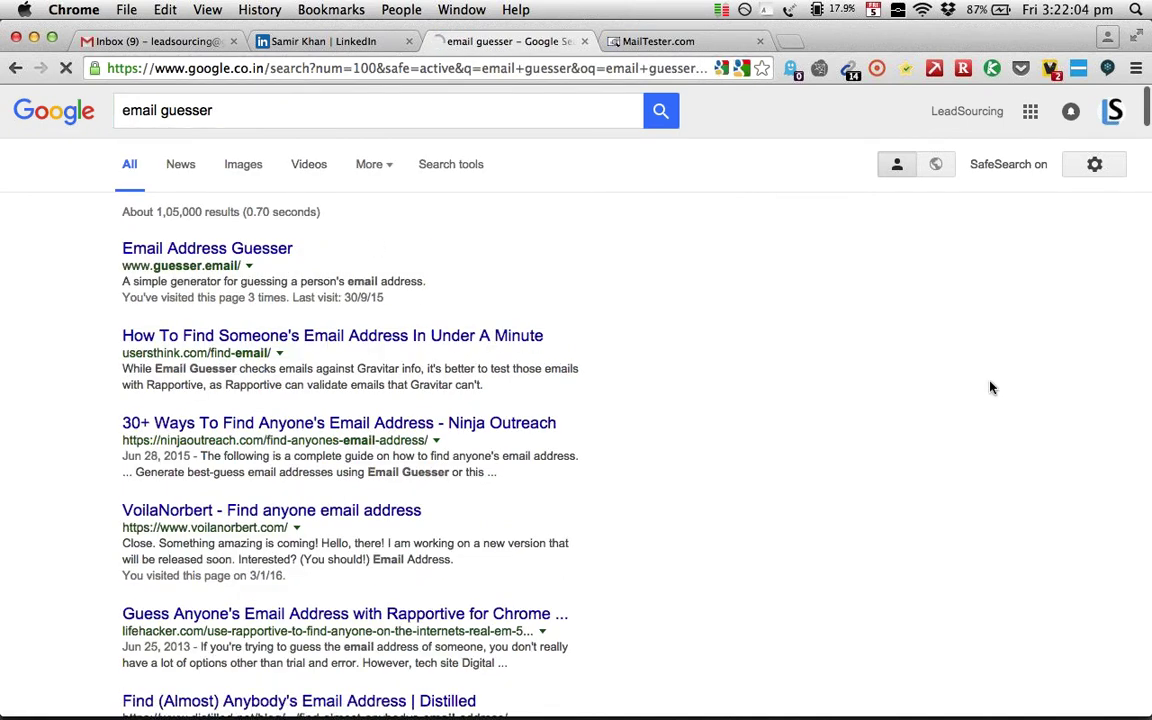
pyautogui.click(295, 261)
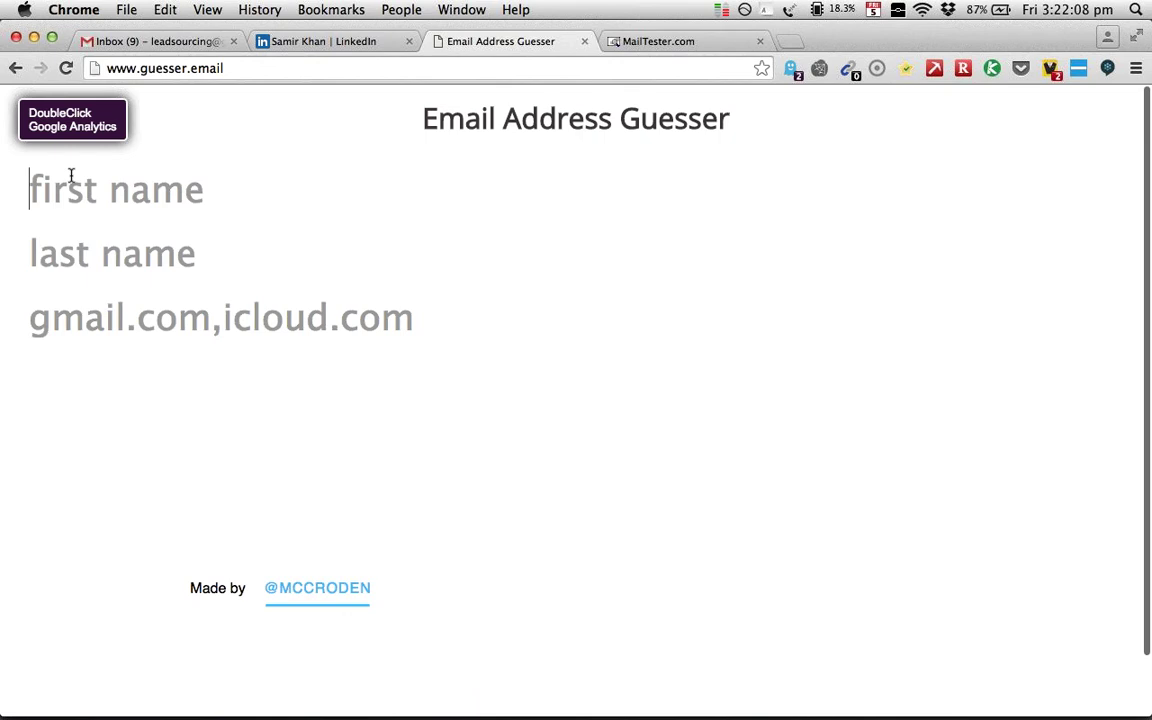
pyautogui.press('Tab')
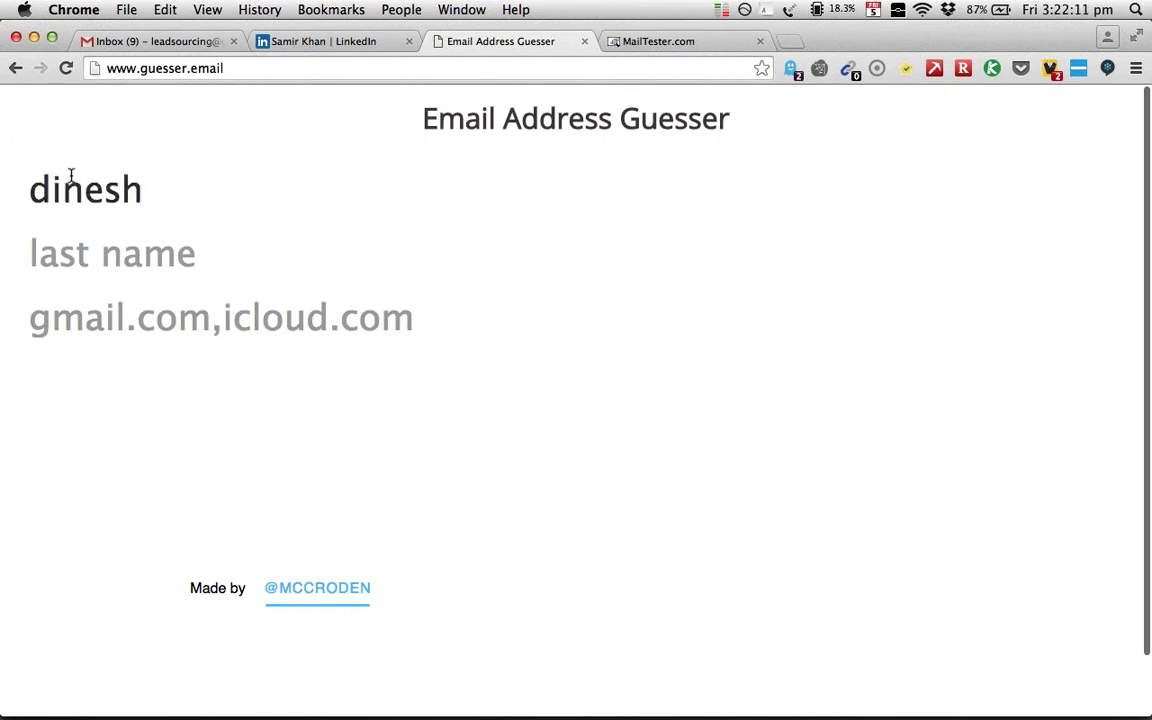
pyautogui.press('Tab')
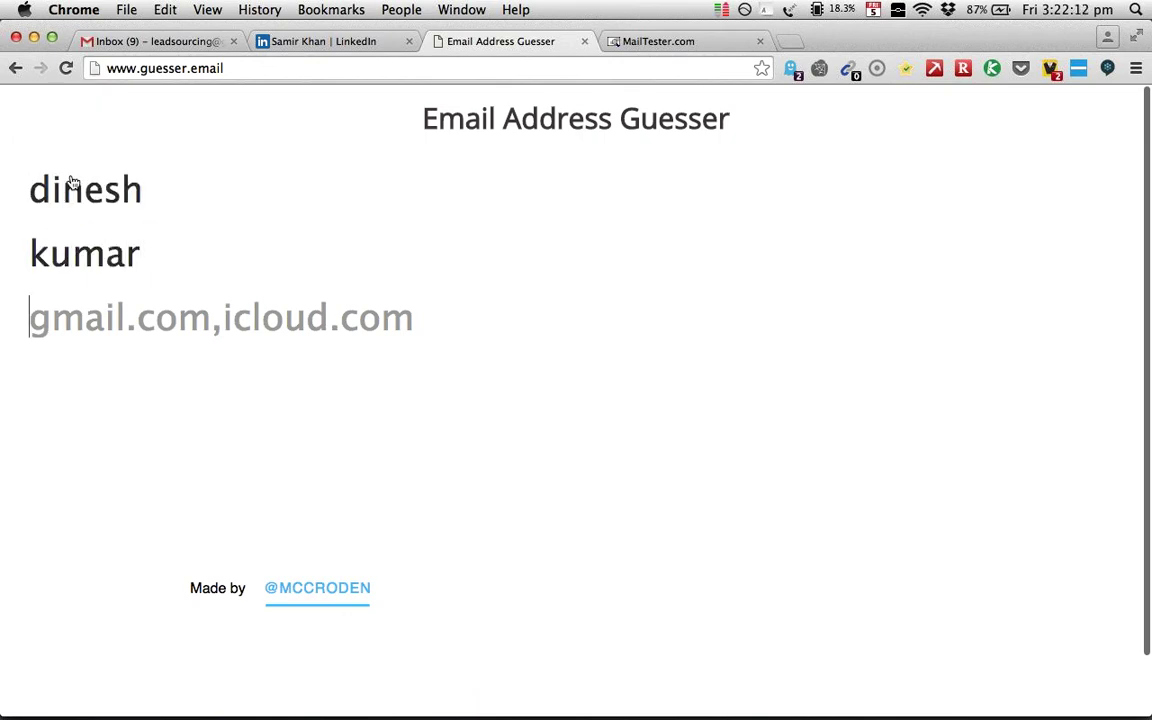
# Copy the varnaaz.com domain from the Curio address and paste it into the domain field.
pyautogui.press('super+Tab')
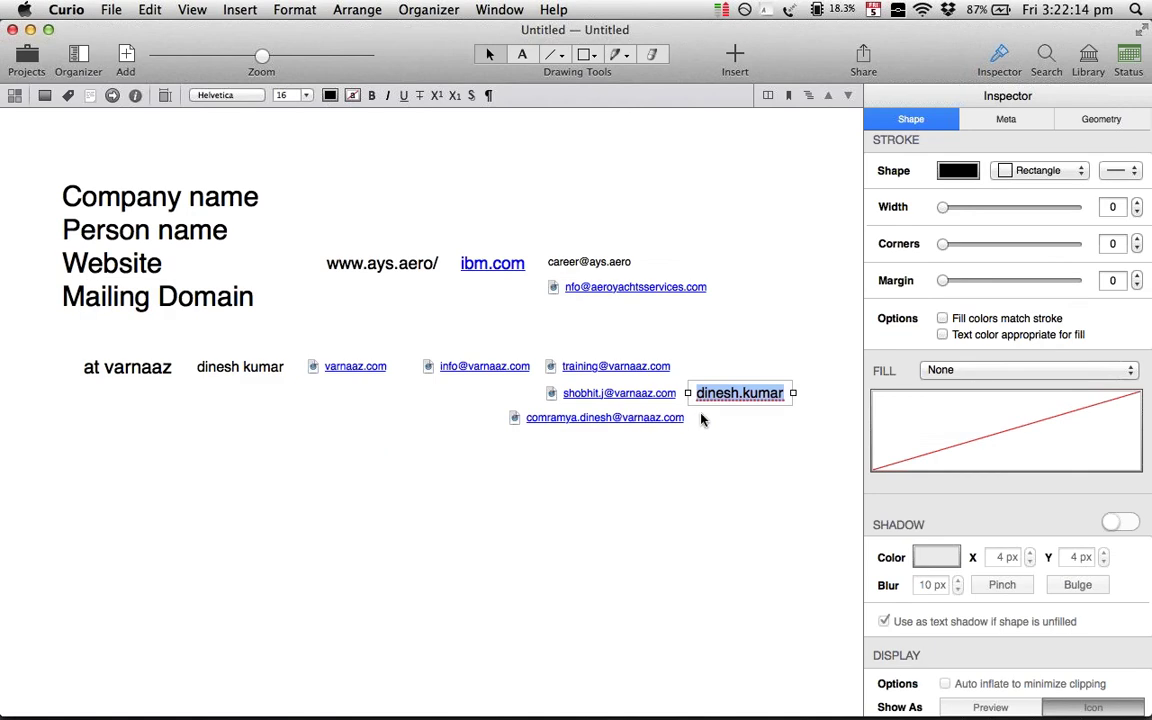
pyautogui.click(675, 393)
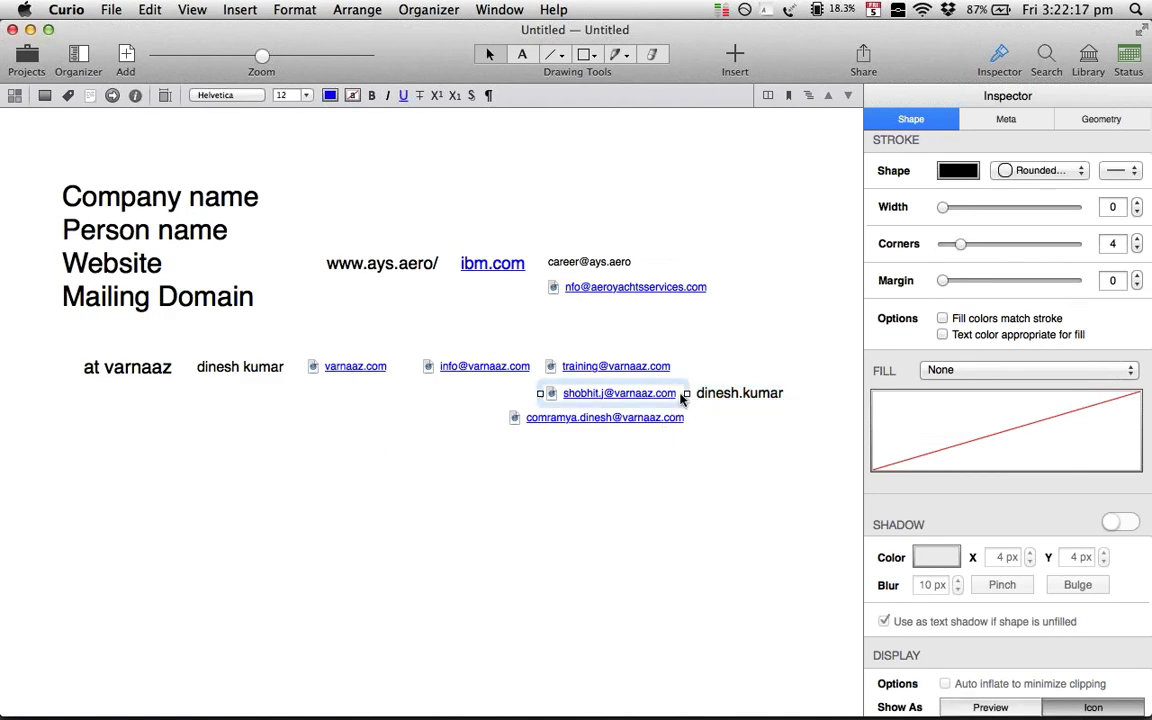
pyautogui.click(676, 393)
pyautogui.moveTo(676, 393); pyautogui.dragTo(614, 393)
pyautogui.press('super+c')
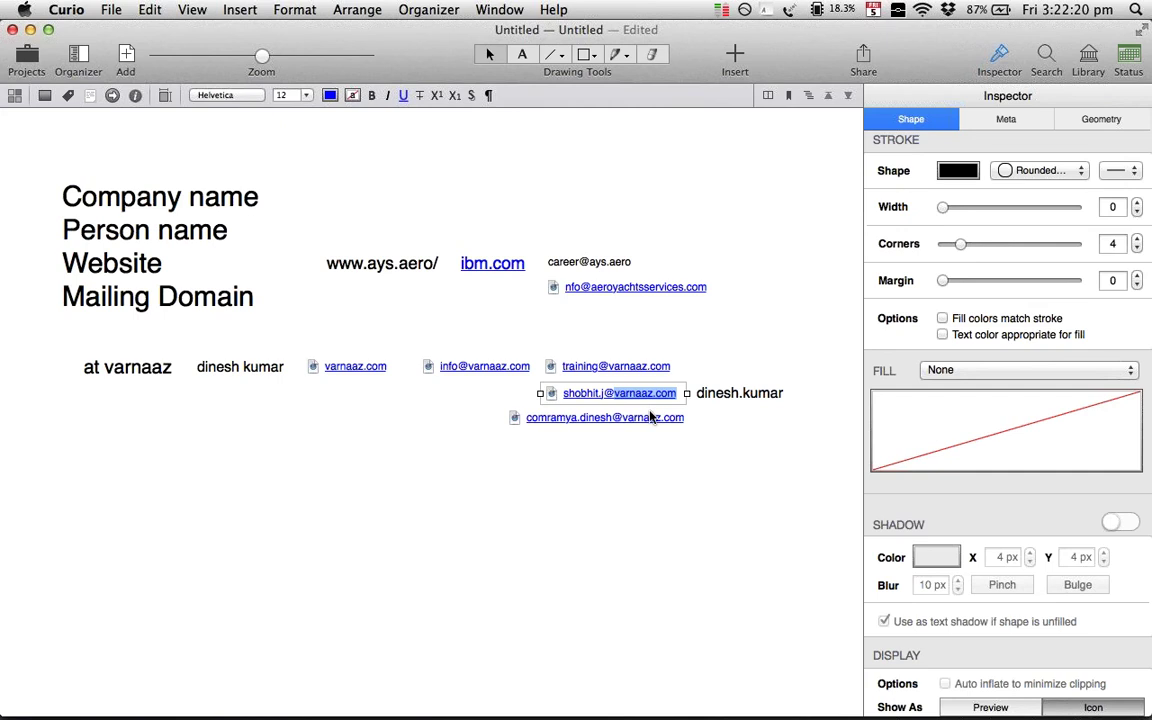
pyautogui.press('super+Tab')
pyautogui.press('super+shift+Tab')
pyautogui.press('super+shift+Tab')
pyautogui.press('super+shift+Tab')
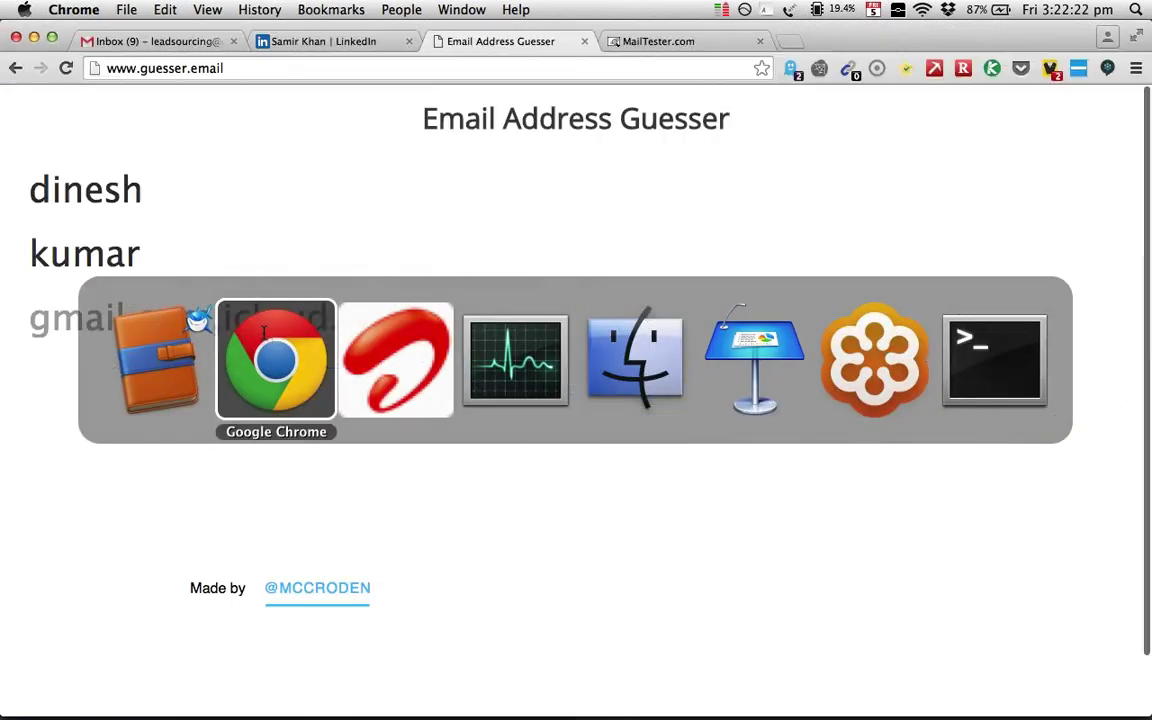
pyautogui.click(184, 313)
pyautogui.press('super+v')
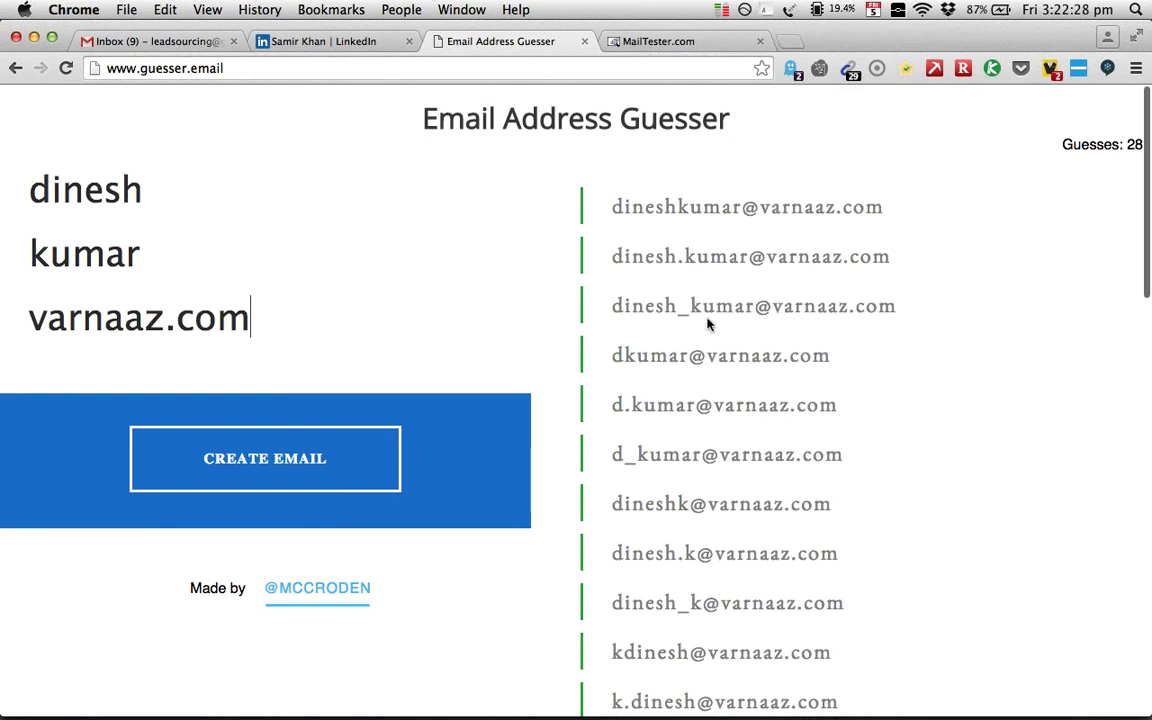
# Scroll through the 28 generated varnaaz.com guesses down to the comma-separated Copy Guesses list.
pyautogui.scroll(-1, 708, 323)
pyautogui.scroll(-10, 708, 323)
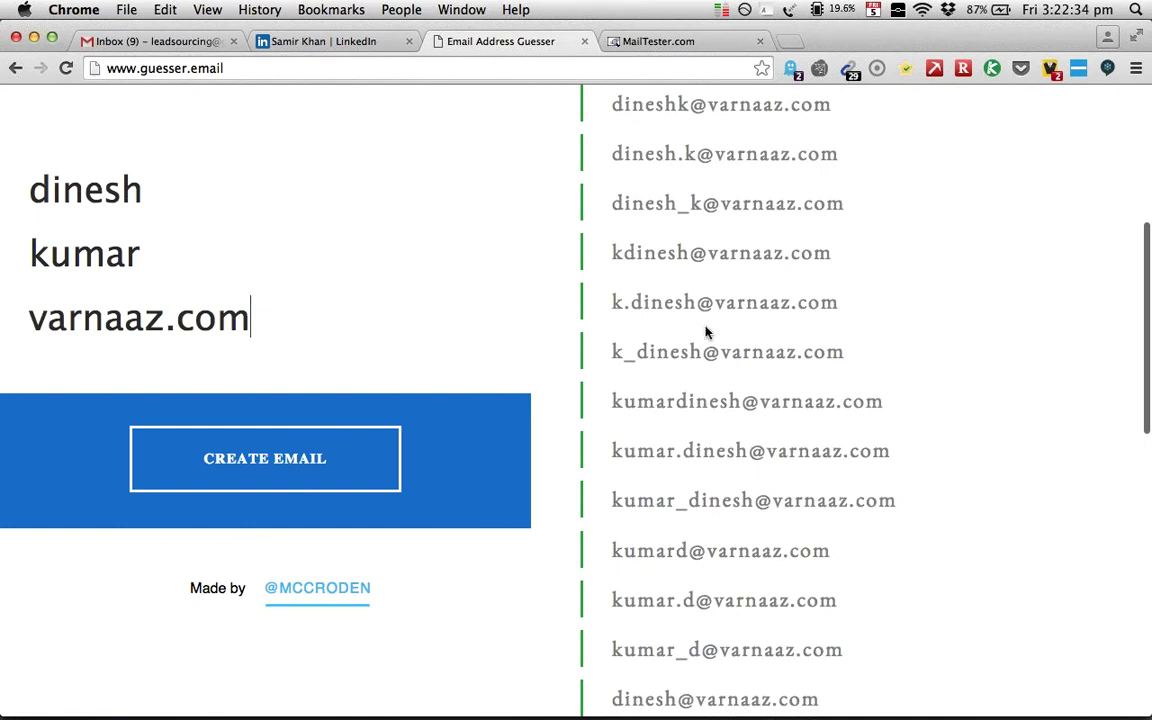
pyautogui.scroll(-18, 829, 479)
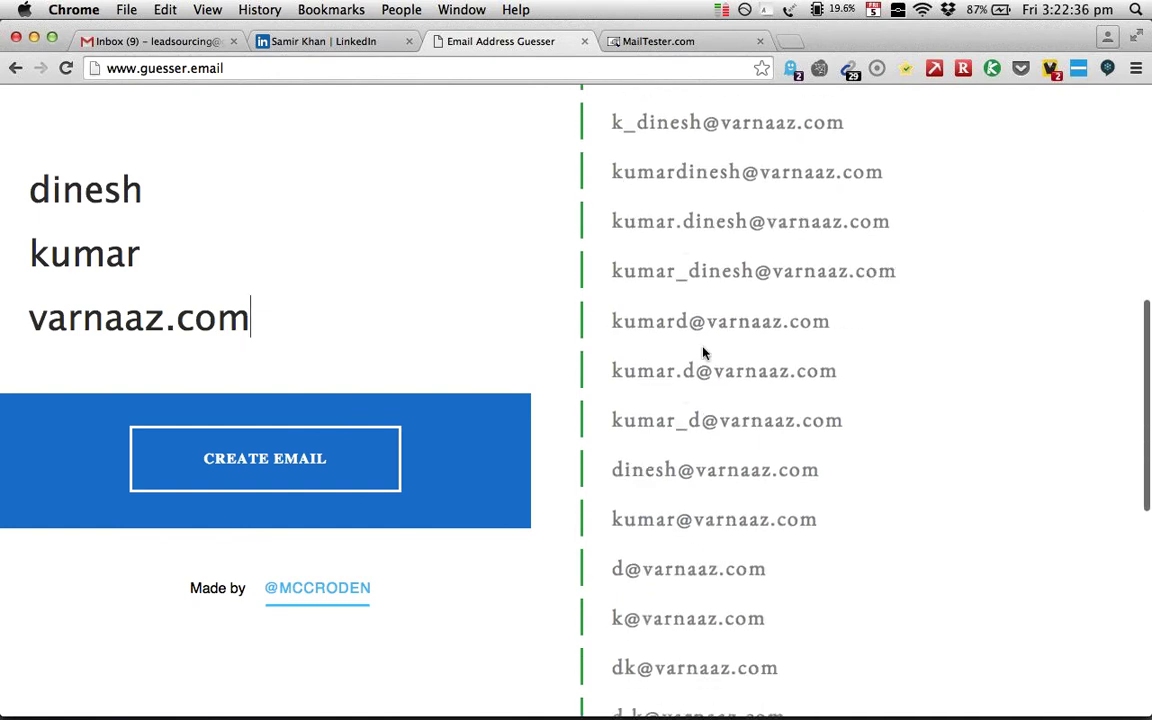
pyautogui.scroll(-3, 827, 548)
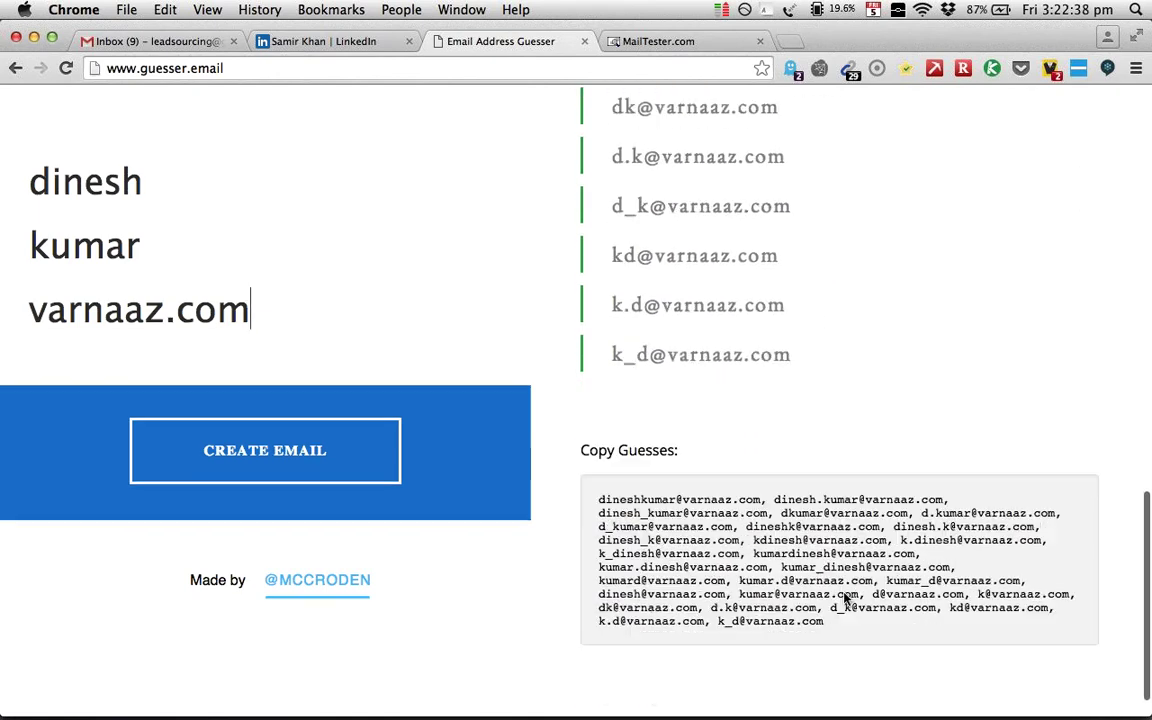
pyautogui.moveTo(830, 638); pyautogui.dragTo(589, 505)
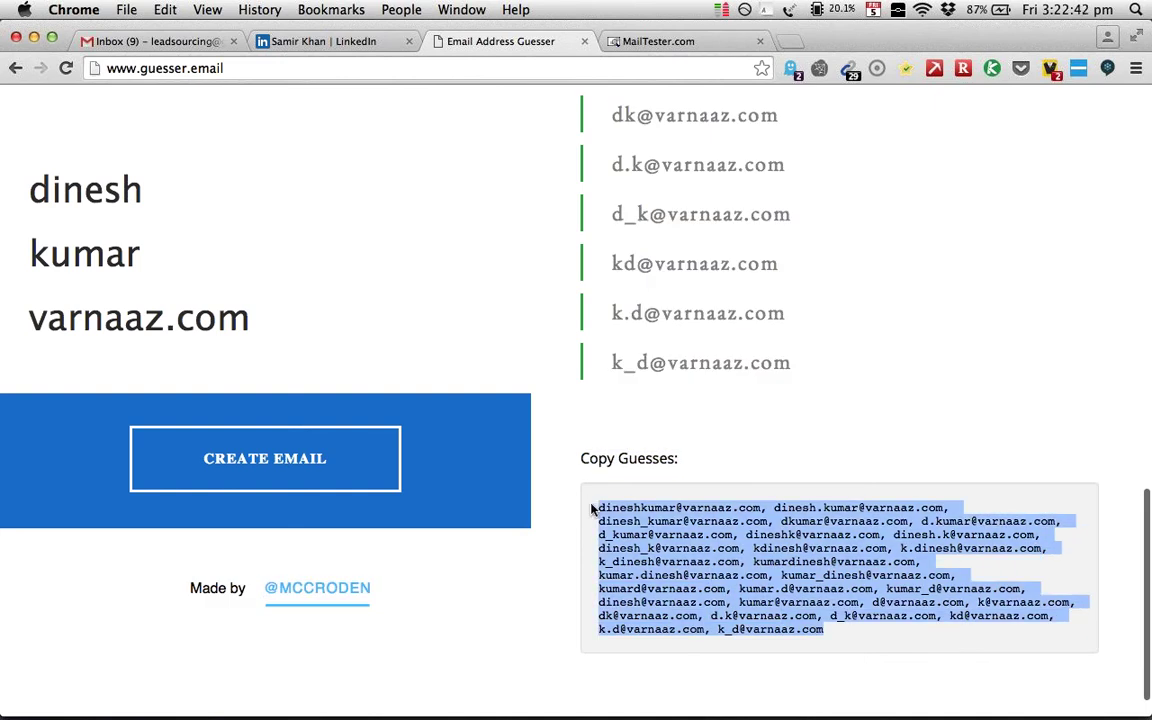
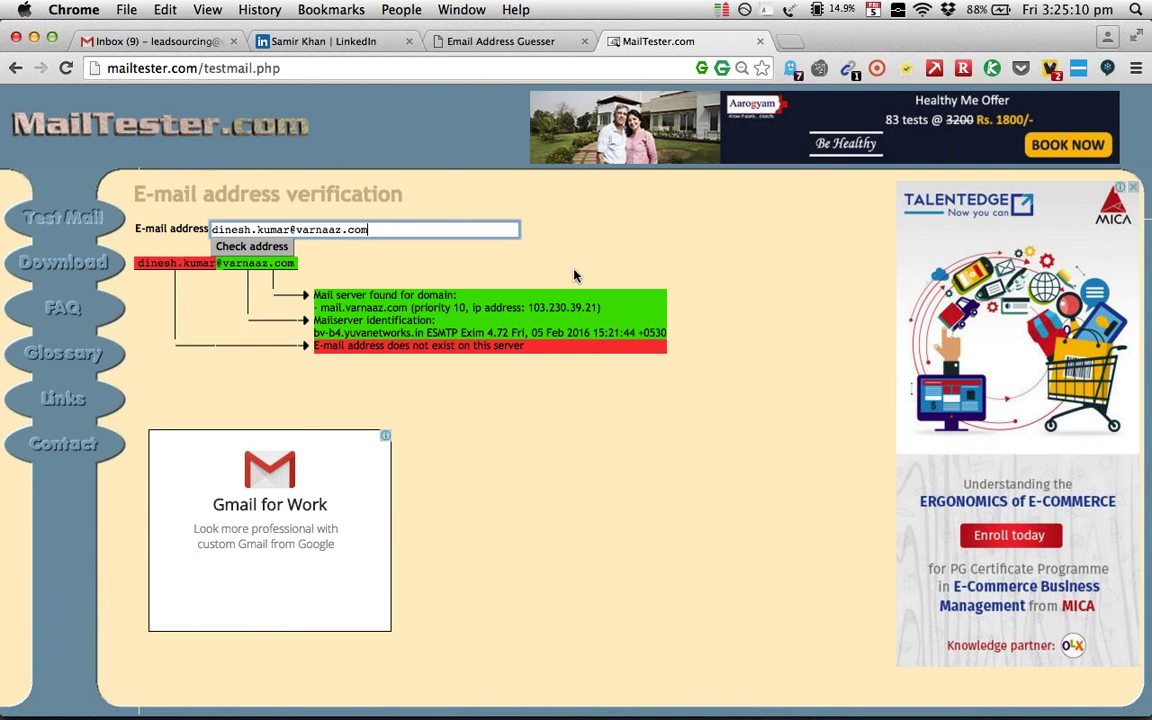
# Paste the guessed address list onto the Curio board below the name row and hide the Inspector.
pyautogui.press('super+Tab')
pyautogui.press('super+Tab')
pyautogui.press('super+Tab')
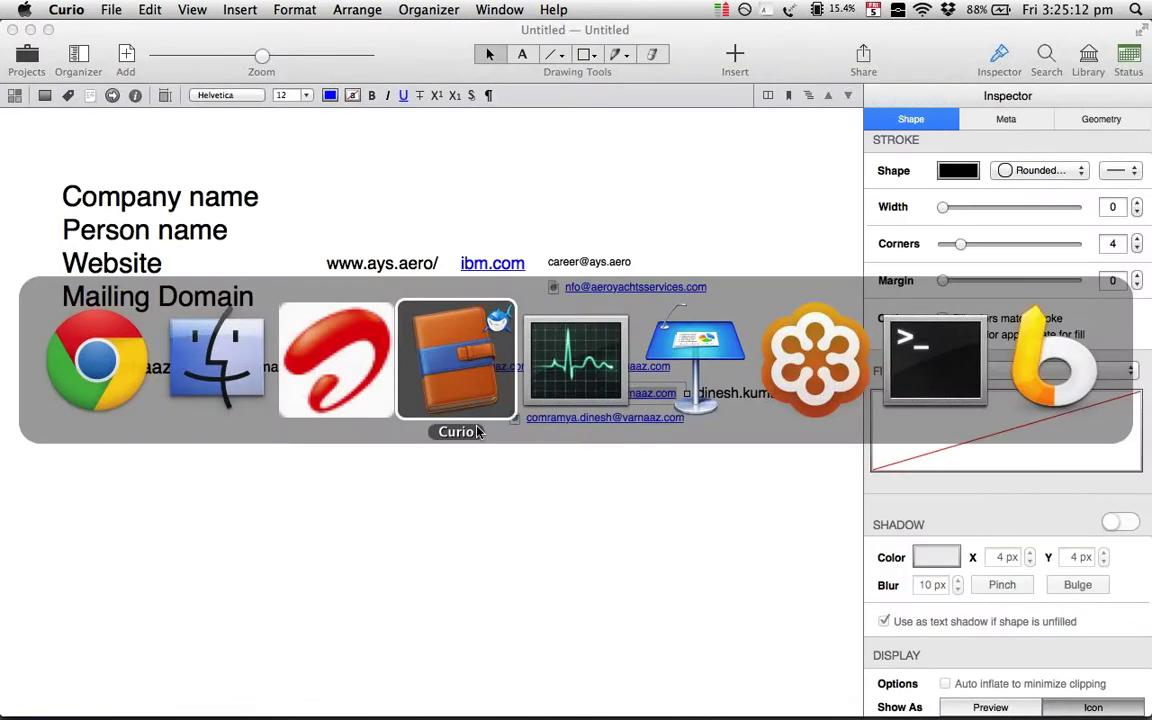
pyautogui.click(356, 467)
pyautogui.press('super+v')
pyautogui.moveTo(325, 414); pyautogui.dragTo(154, 471)
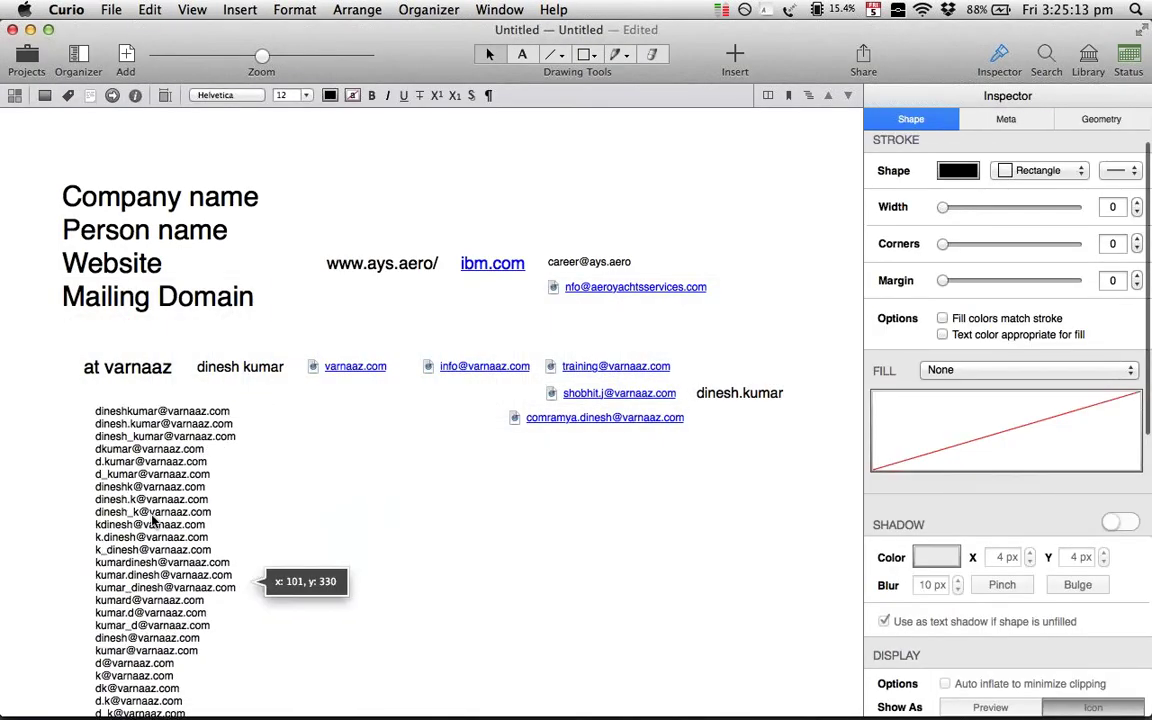
pyautogui.scroll(-5, 148, 407)
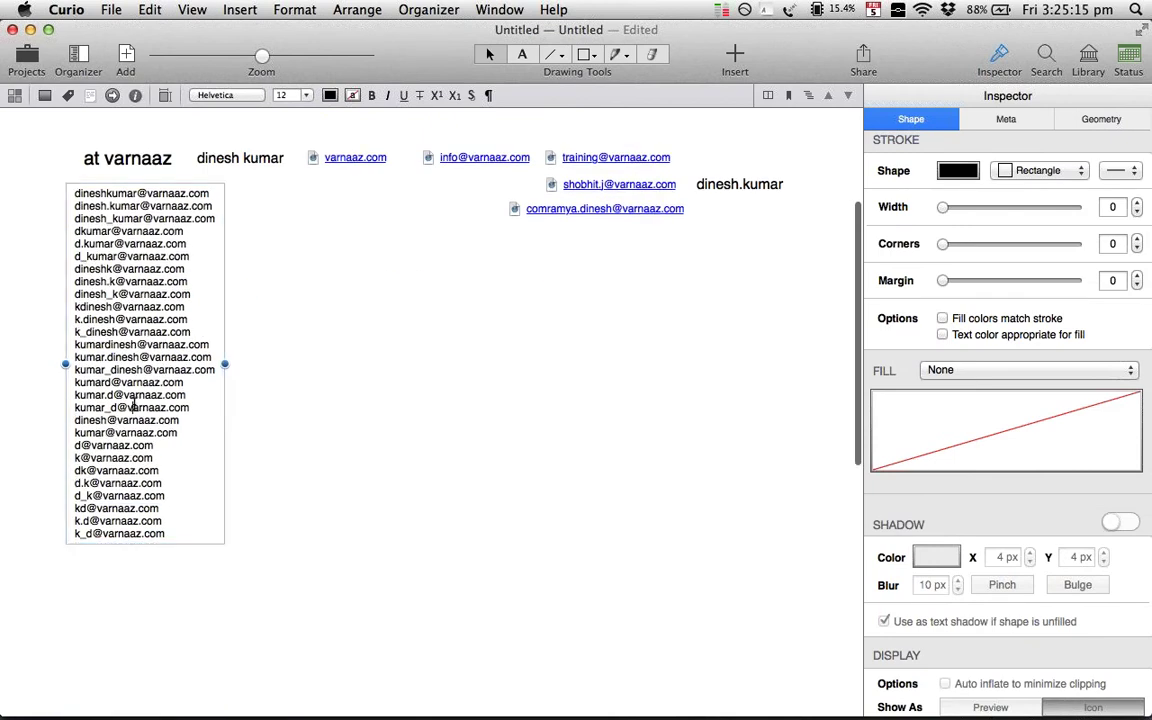
pyautogui.click(272, 427)
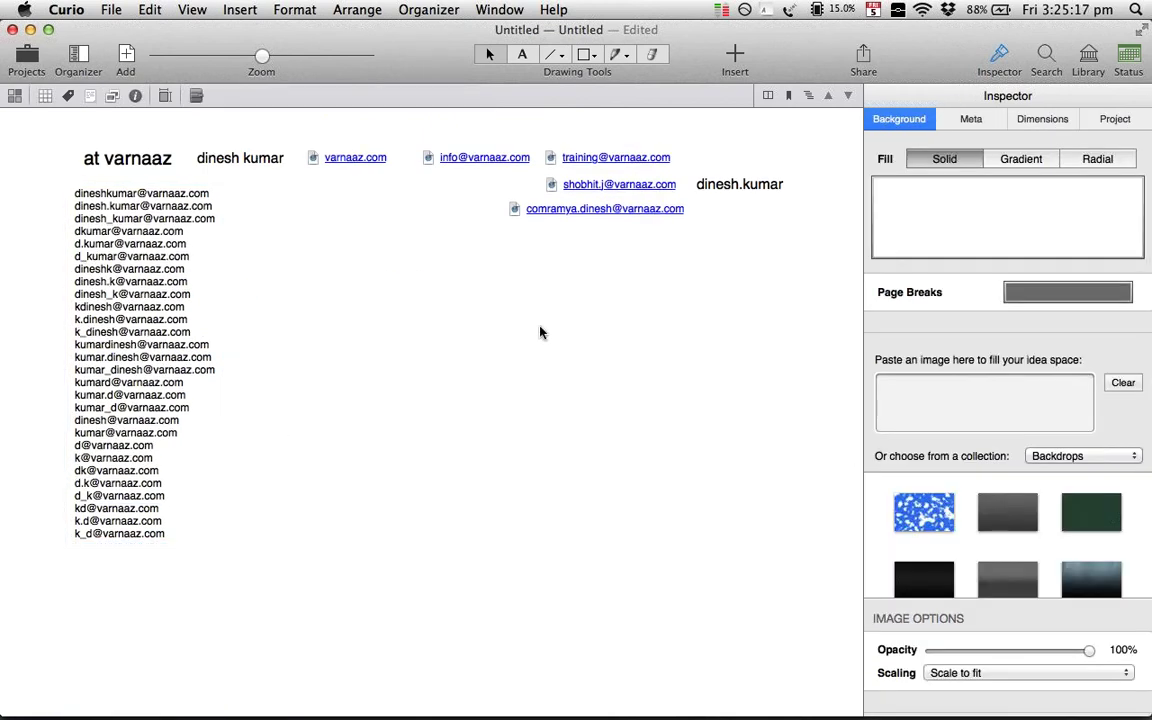
pyautogui.click(997, 62)
pyautogui.moveTo(129, 315); pyautogui.dragTo(134, 336)
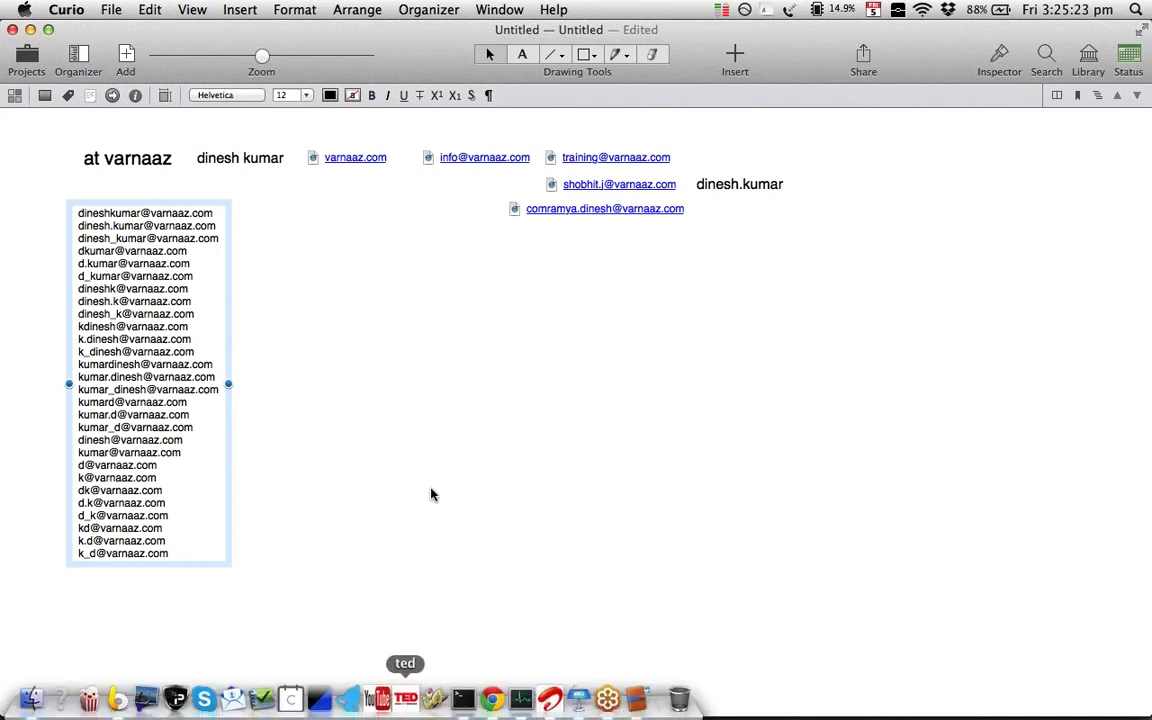
# Launch eMail Verifier from the launcher; macOS blocks it as an unidentified-developer app.
pyautogui.hotkey('alt', 'space')
pyautogui.write('nithy')
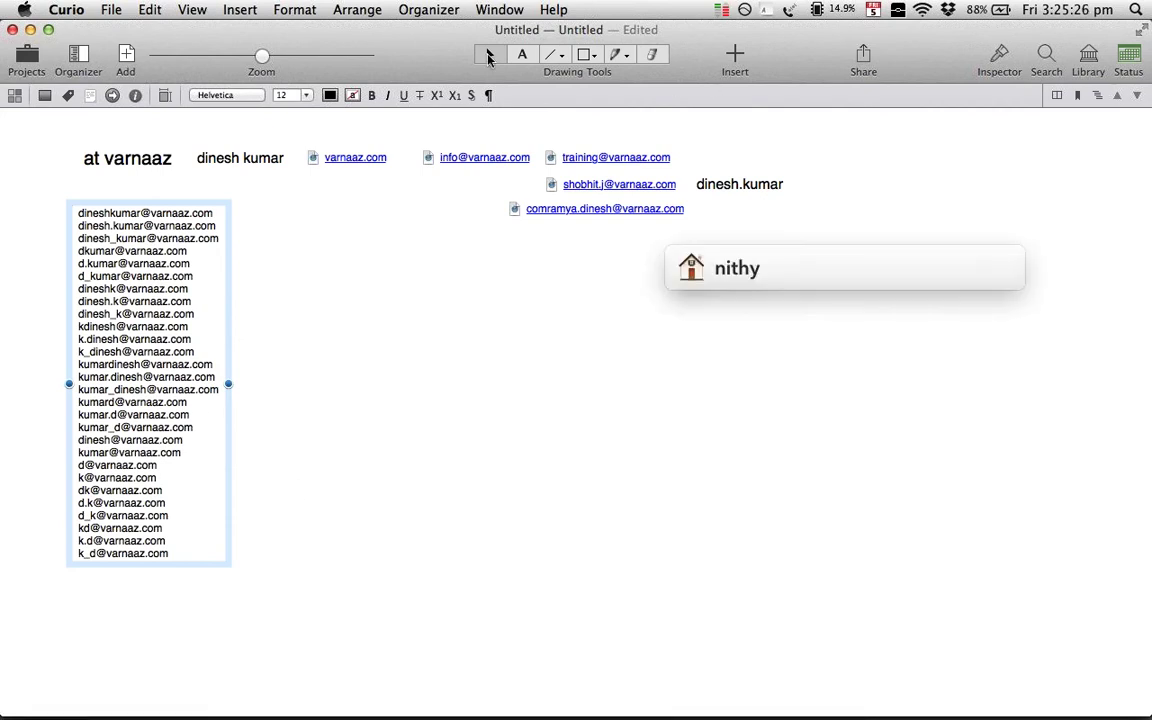
pyautogui.press('Escape')
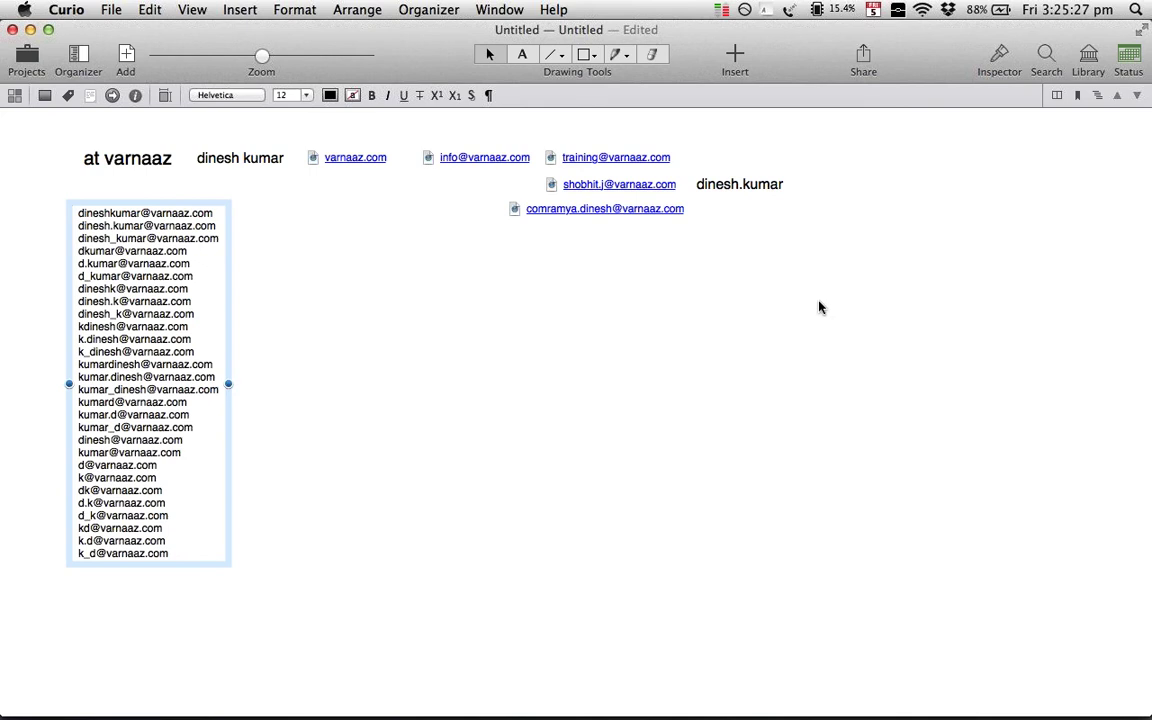
pyautogui.press('super+space')
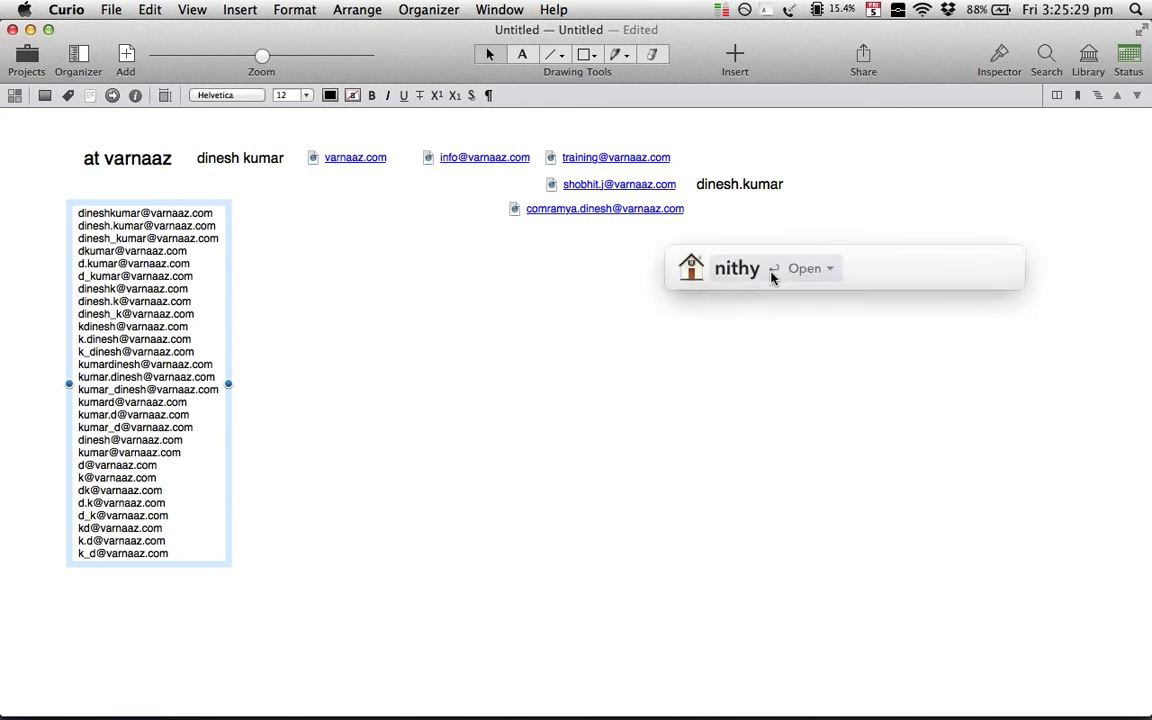
pyautogui.write('Email')
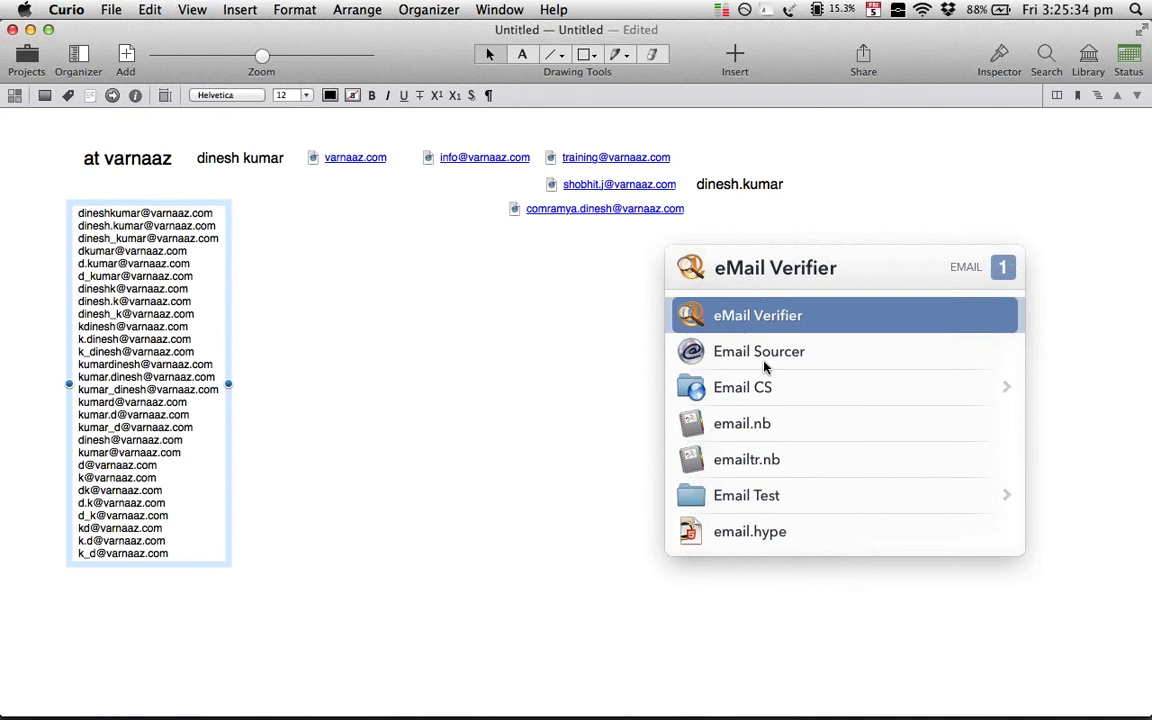
pyautogui.press('Return')
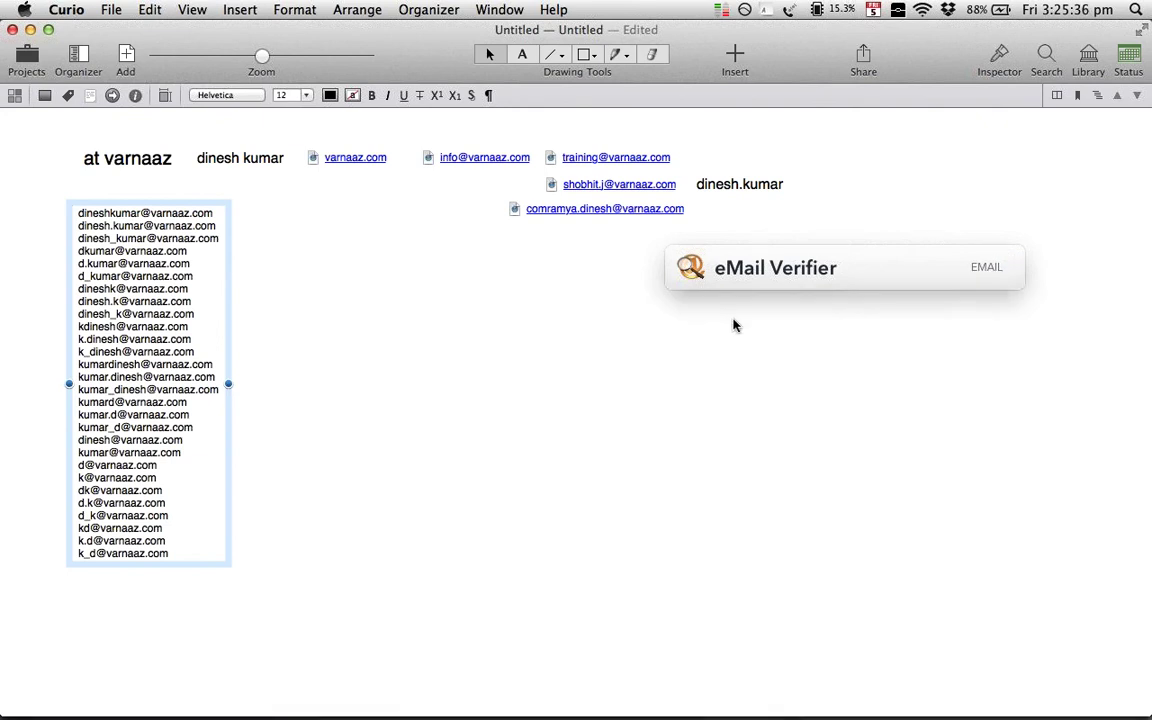
pyautogui.click(719, 317)
pyautogui.press('super+space')
pyautogui.write('veri')
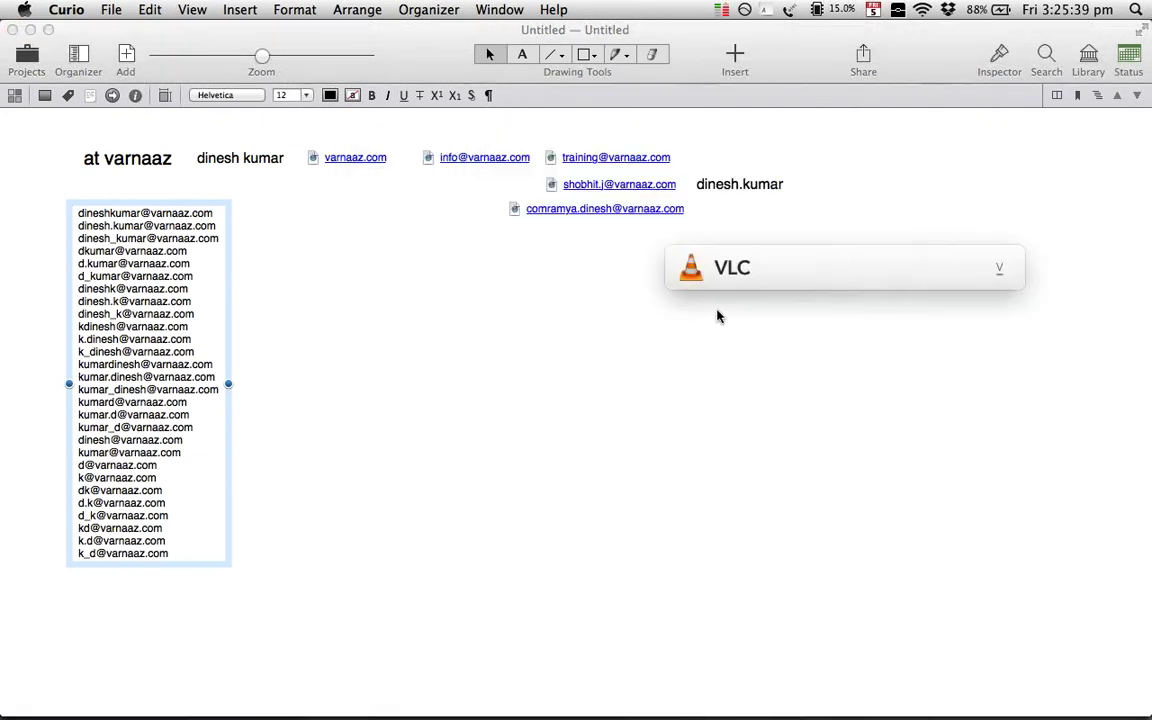
pyautogui.press('Return')
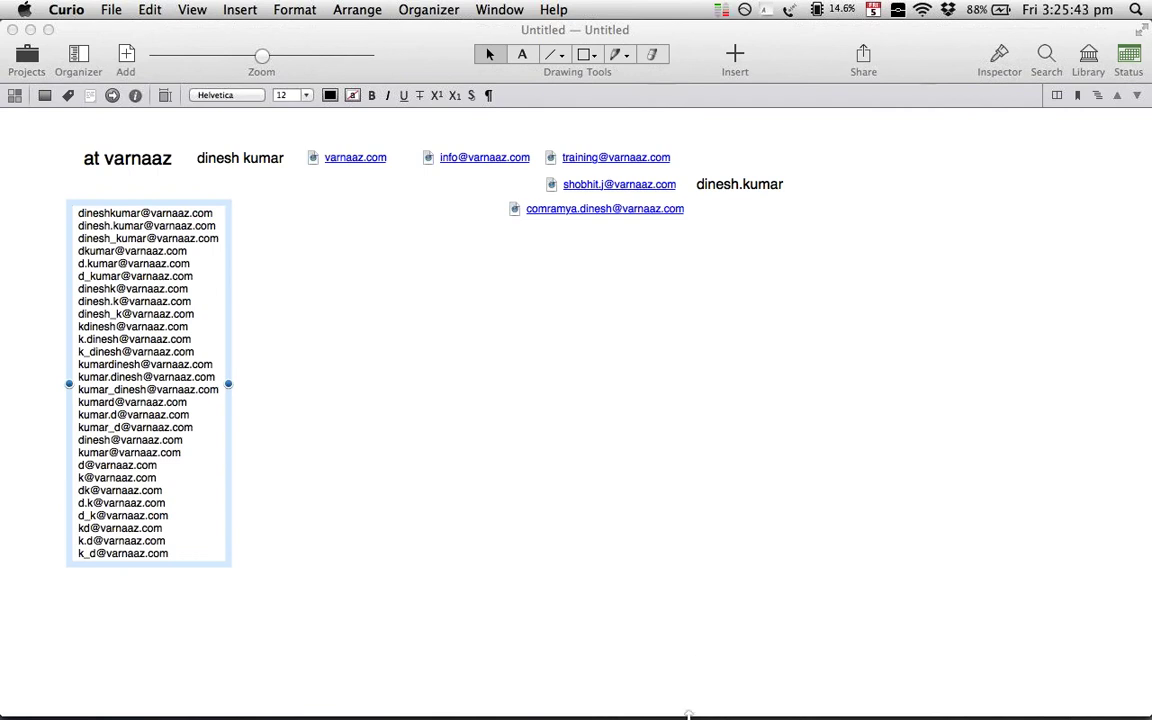
pyautogui.moveTo(676, 700)
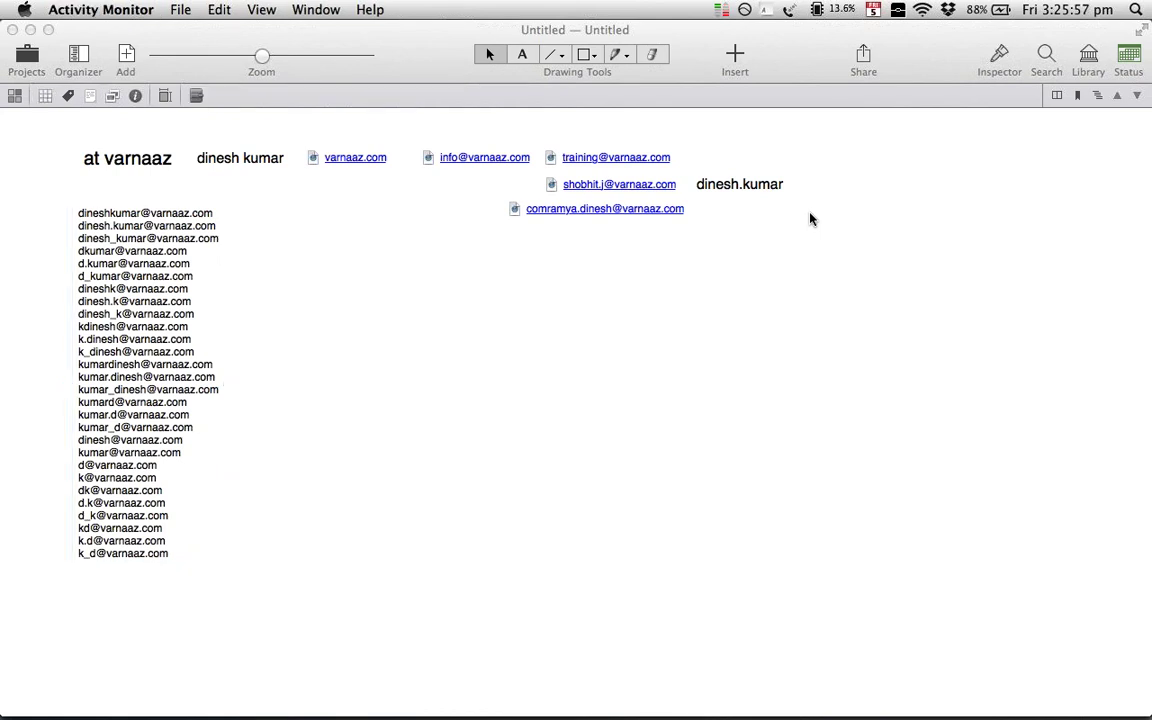
# Center the eMail Verifier window and copy all addresses from the Curio list.
pyautogui.click(665, 700)
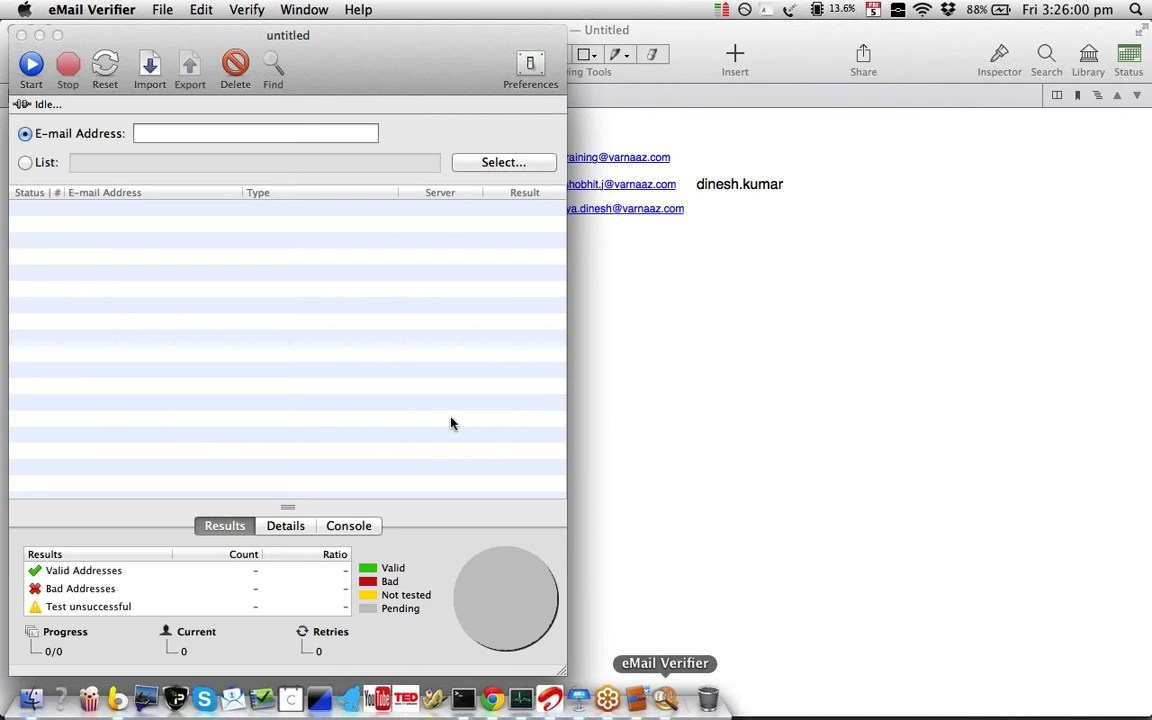
pyautogui.moveTo(196, 50); pyautogui.dragTo(548, 166)
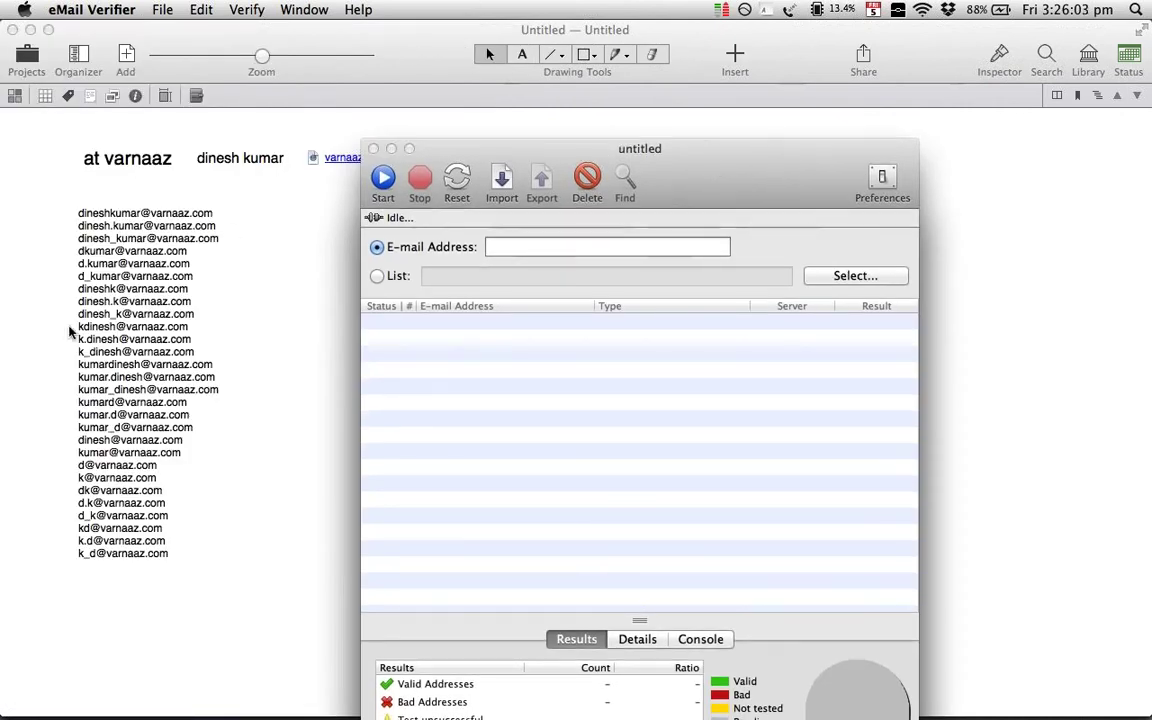
pyautogui.click(130, 318)
pyautogui.press('super+a')
pyautogui.press('super+c')
# Paste the 28 addresses into eMail Verifier's List mode and verify them, all coming back valid.
pyautogui.press('super+Tab')
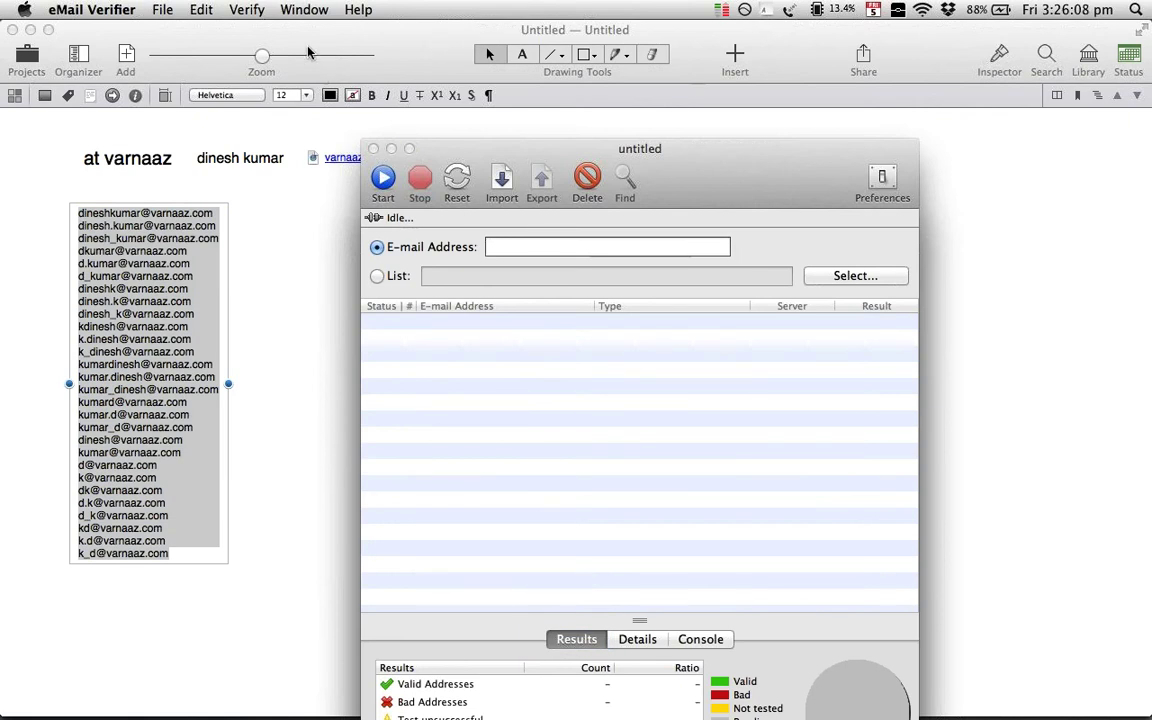
pyautogui.click(530, 265)
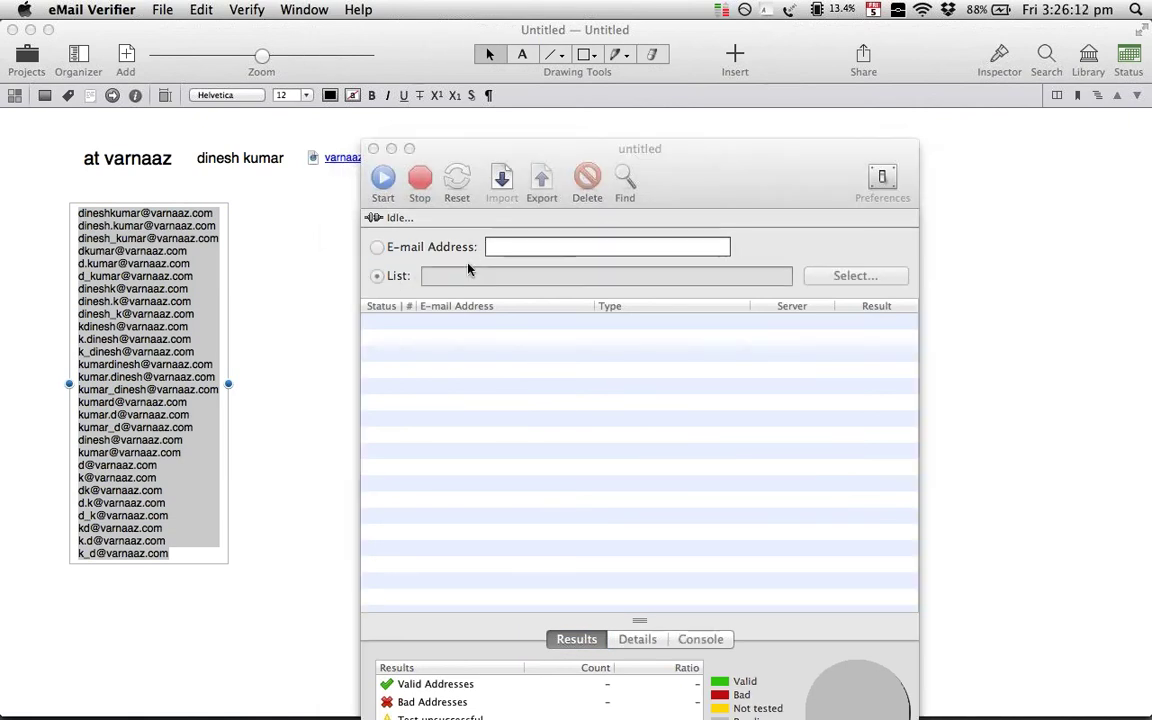
pyautogui.click(470, 268)
pyautogui.click(745, 475)
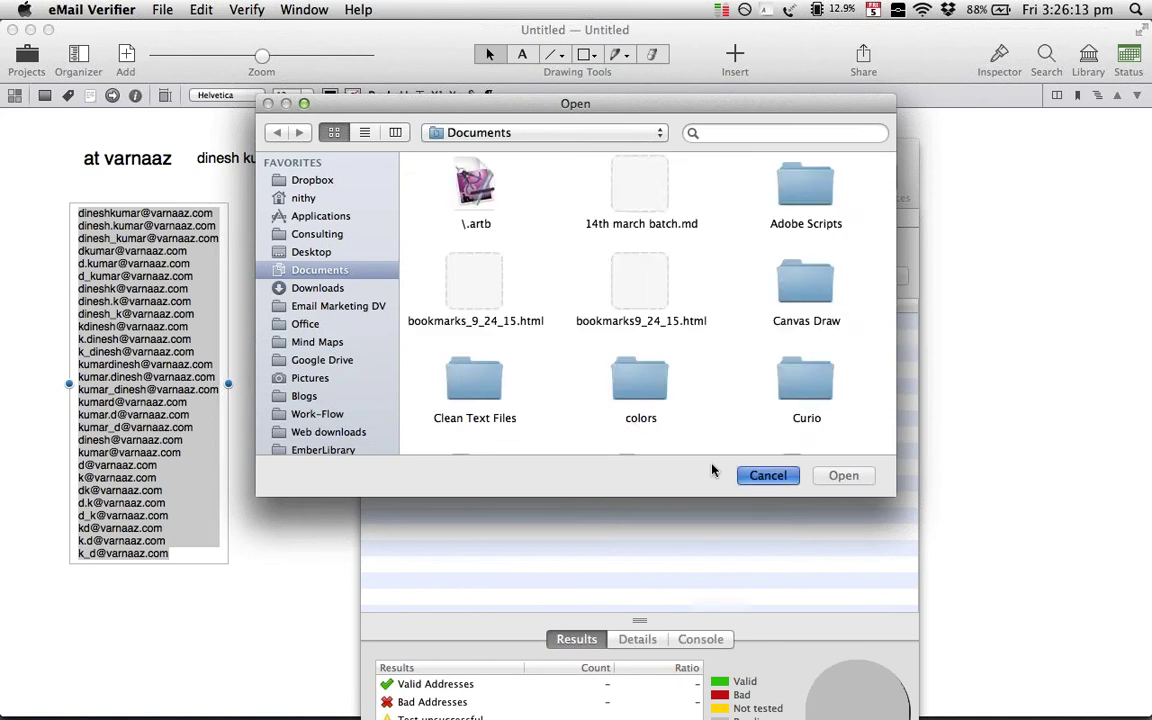
pyautogui.press('super+v')
pyautogui.click(383, 177)
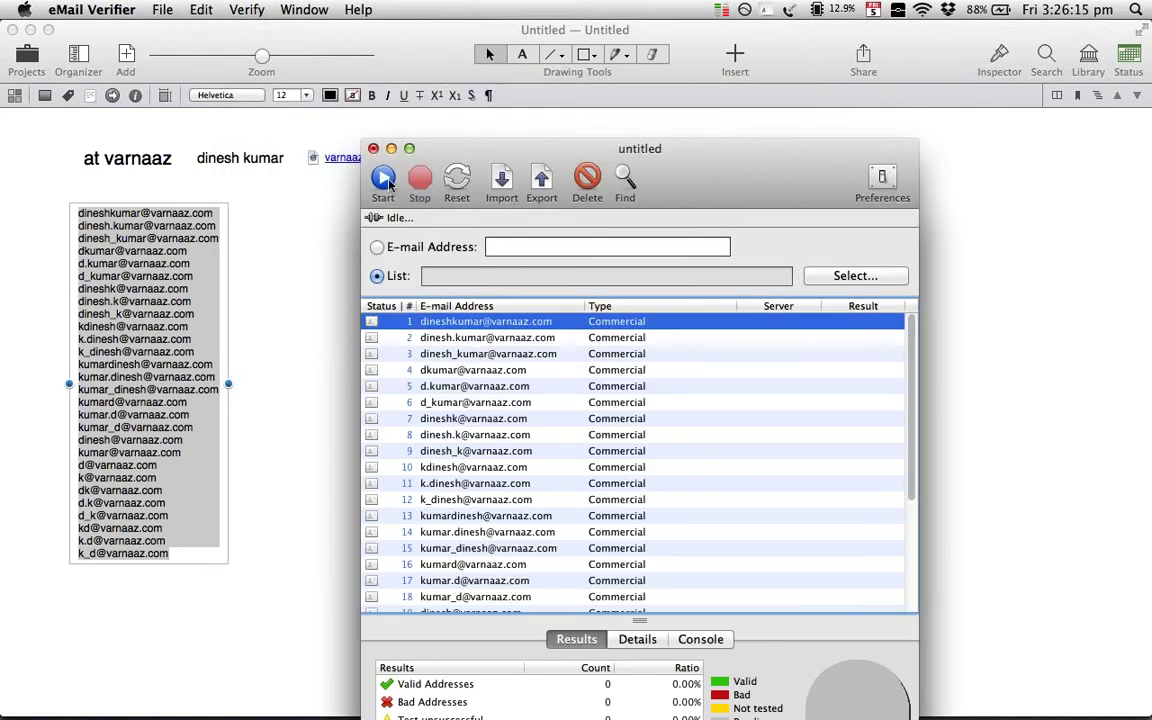
pyautogui.moveTo(730, 147); pyautogui.dragTo(743, 45)
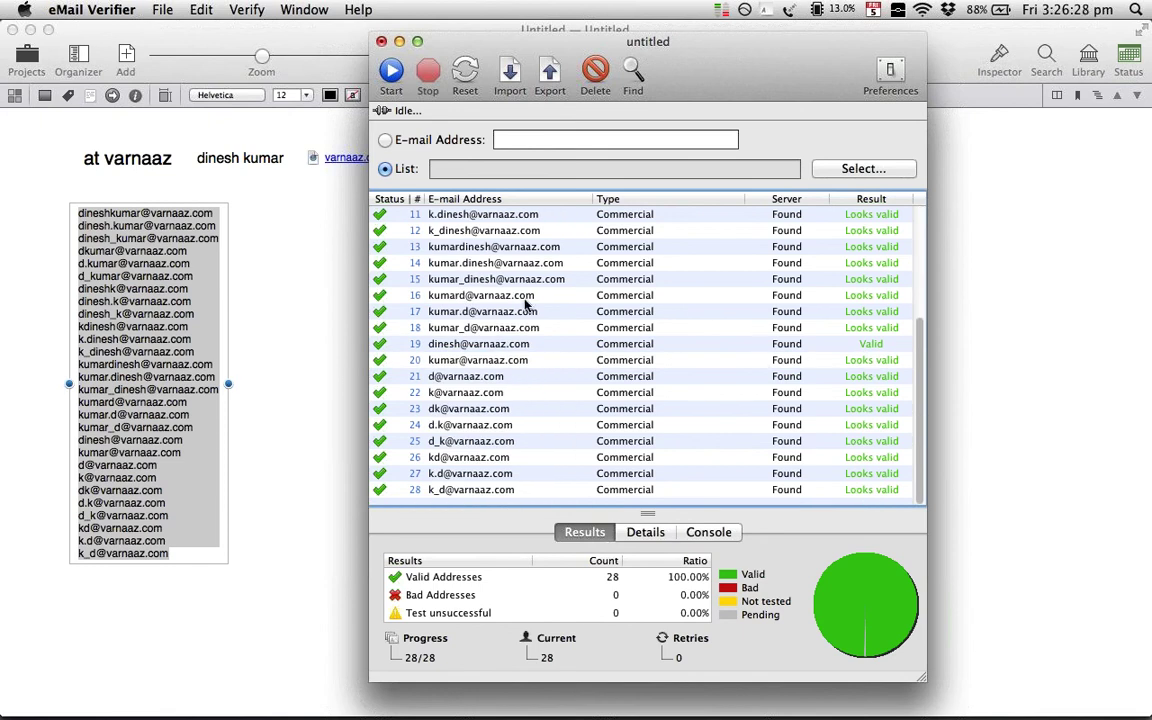
pyautogui.scroll(5, 535, 328)
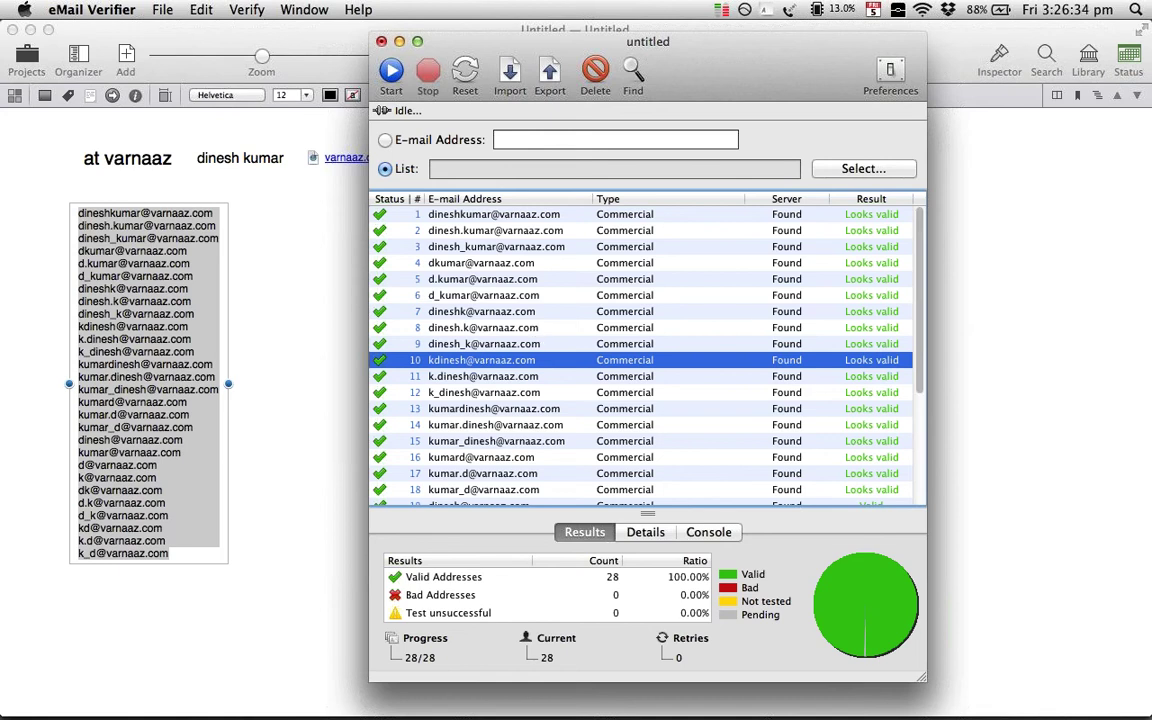
pyautogui.click(477, 264)
pyautogui.press('super+Tab')
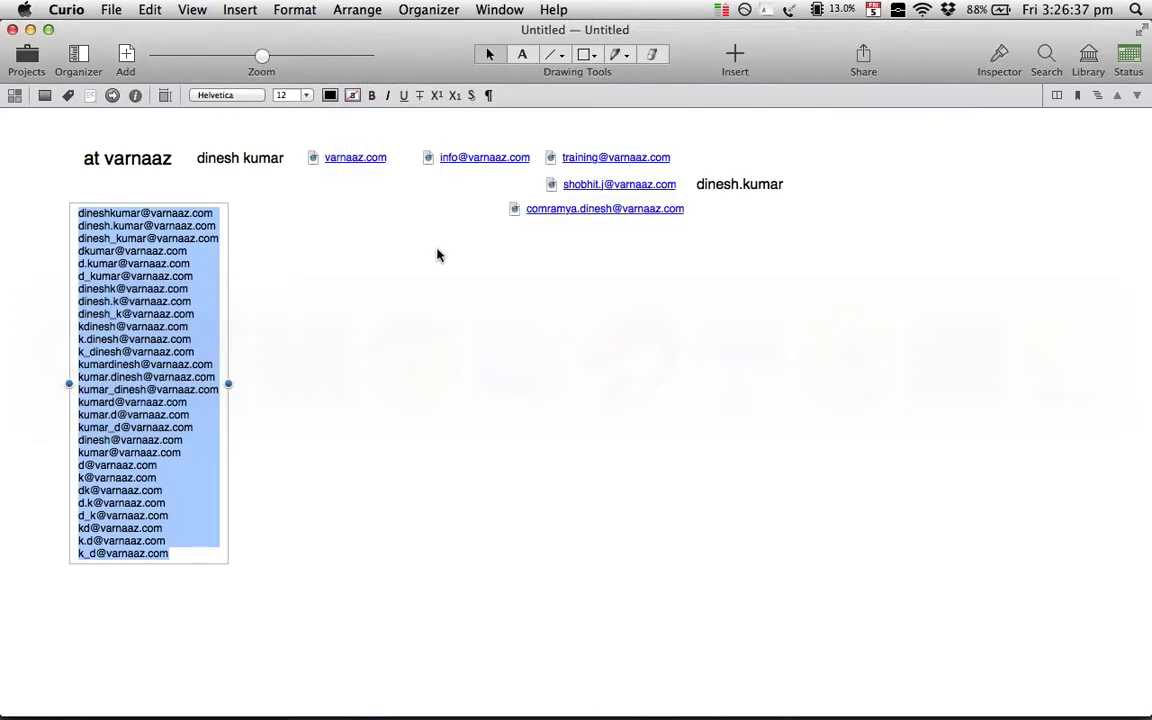
# Glance at the Email Address Guesser tab, then load Google's homepage in the MailTester tab.
pyautogui.press('super+Tab')
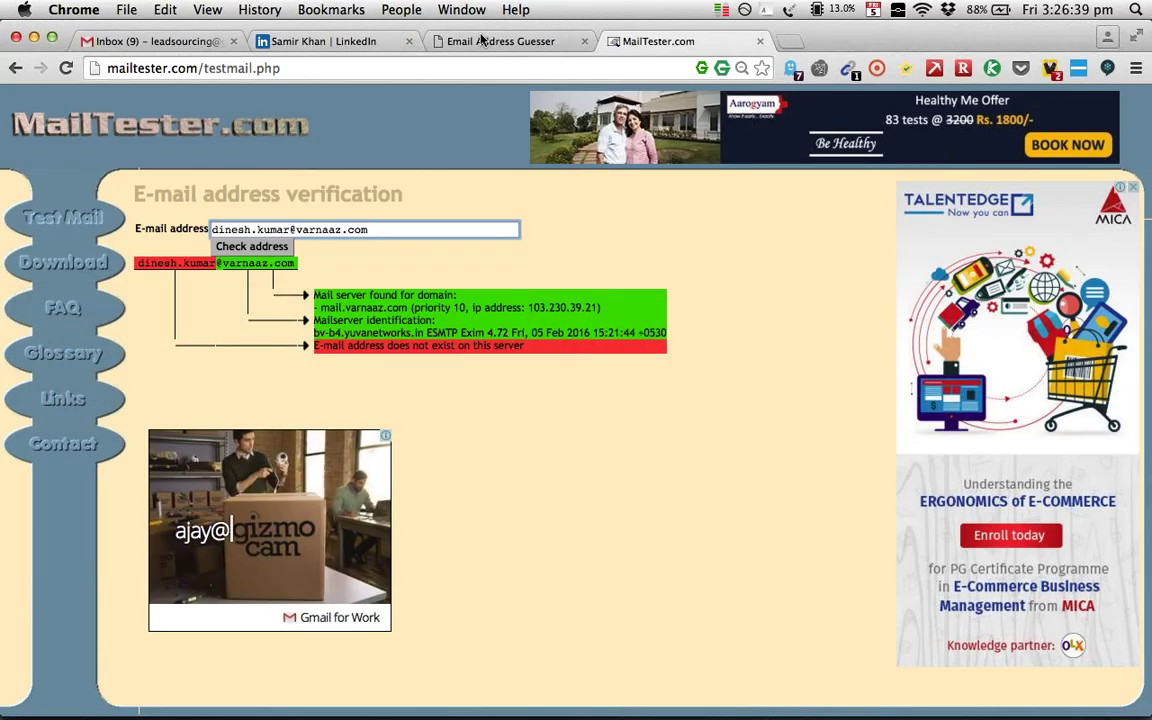
pyautogui.click(472, 41)
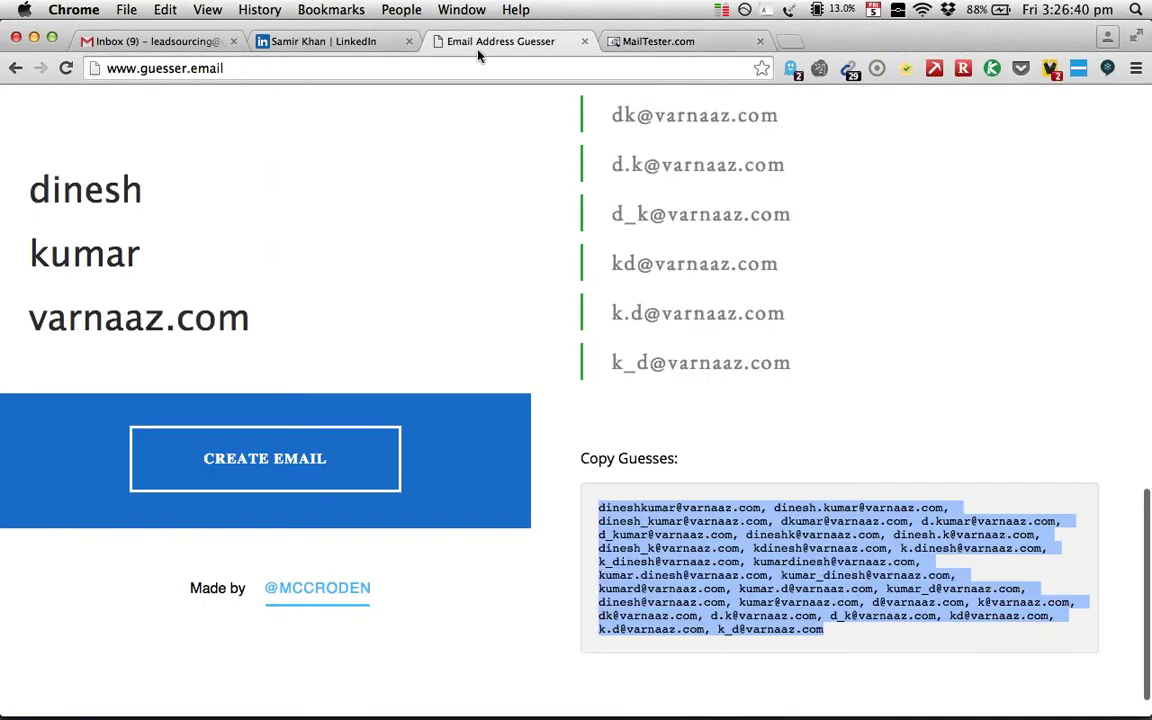
pyautogui.click(305, 66)
pyautogui.click(607, 42)
pyautogui.press('super+l')
pyautogui.write('google')
pyautogui.press('Down')
pyautogui.press('Return')
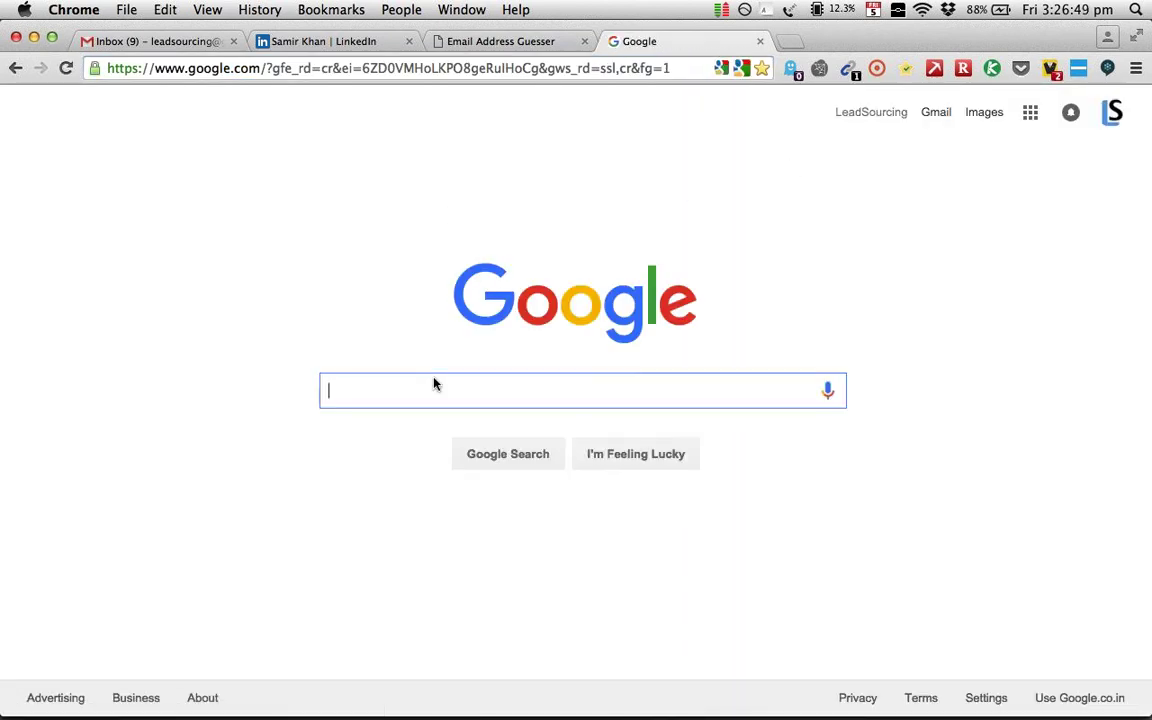
# Try pasting the guesses into Google, undo it, and check the Guesser and LinkedIn tabs.
pyautogui.press('super+v')
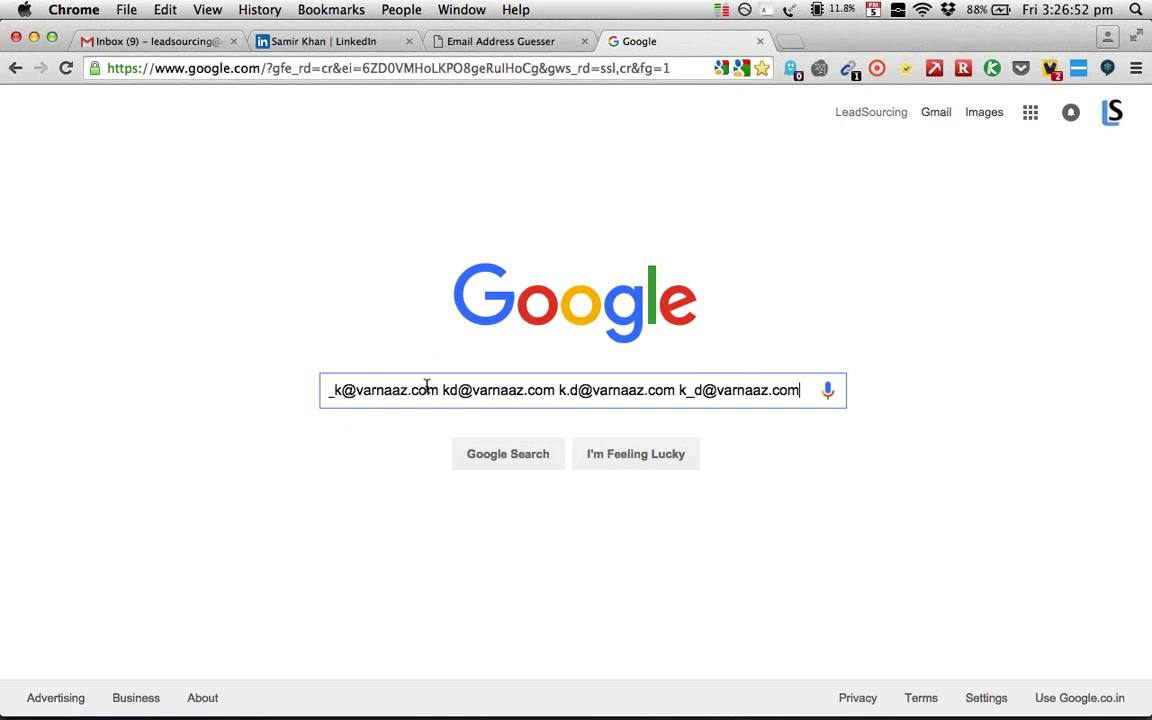
pyautogui.press('super+z')
pyautogui.press('super+Tab')
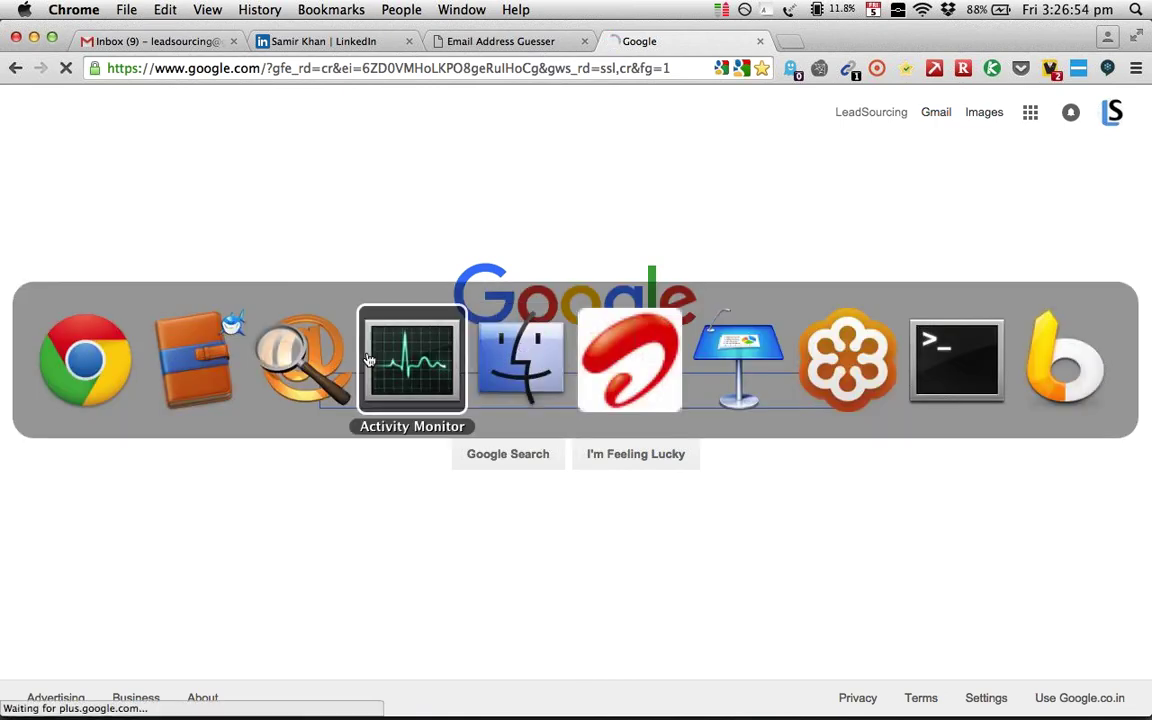
pyautogui.click(478, 42)
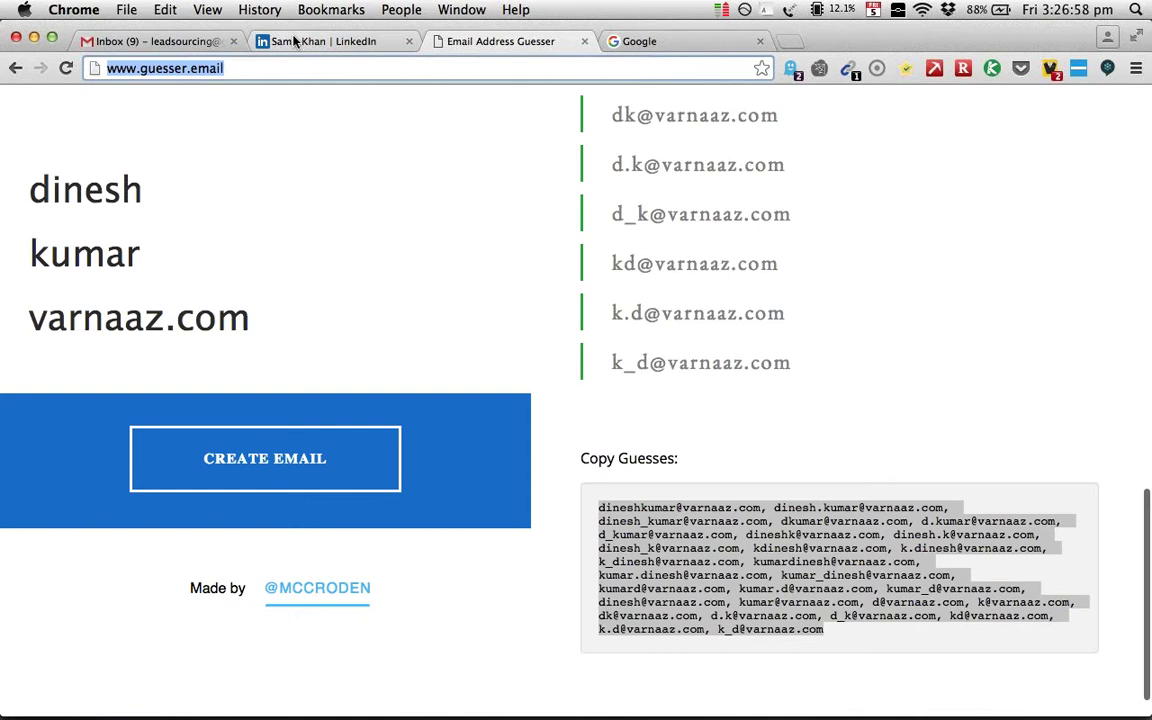
pyautogui.click(292, 41)
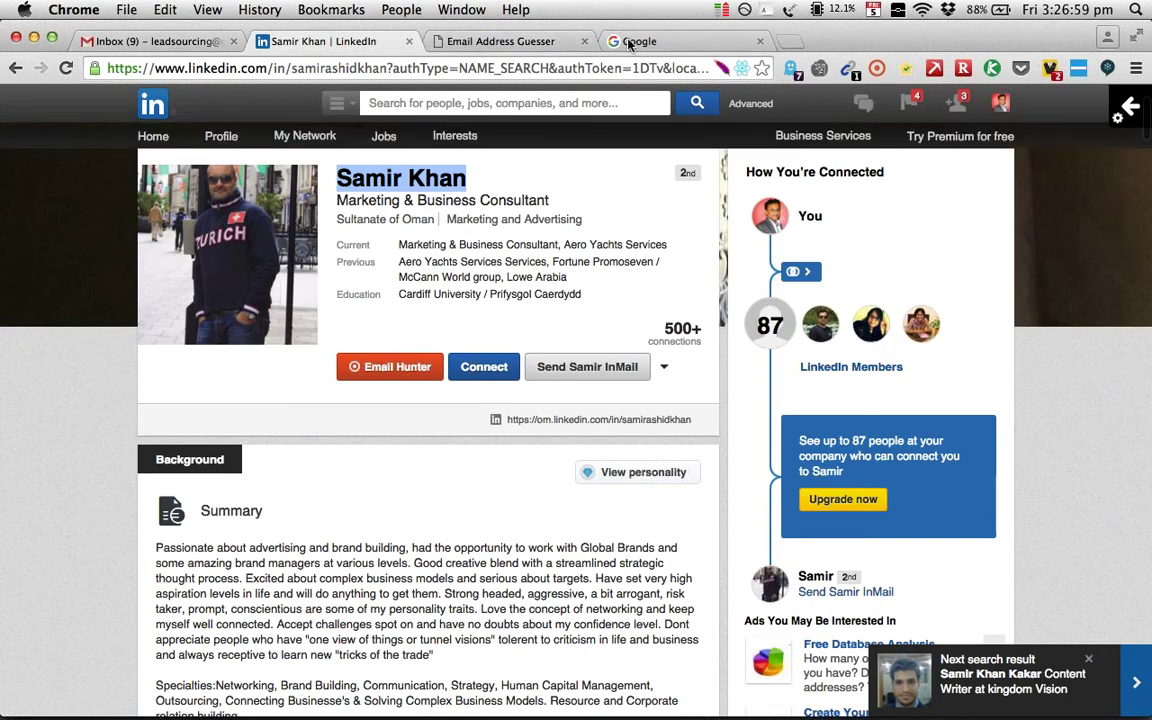
pyautogui.click(490, 42)
pyautogui.press('super+4')
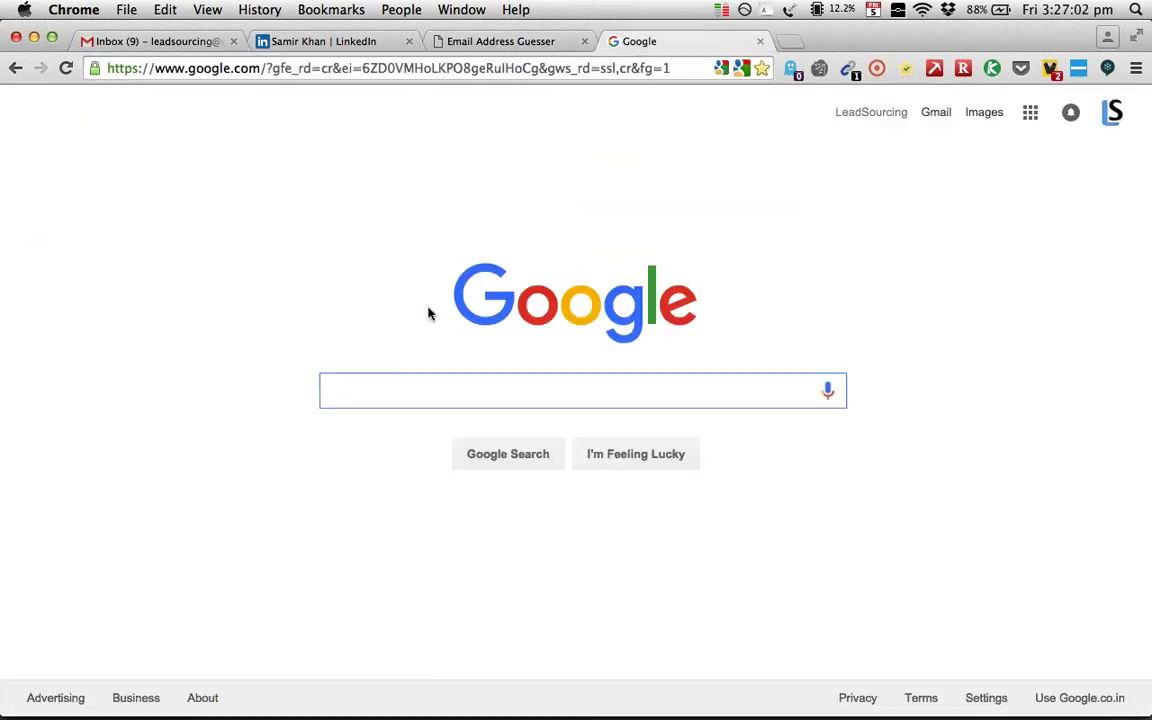
# Trim the pasted list to the dotted first.last varnaaz.com guess and search it, getting 36 results.
pyautogui.press('super+v')
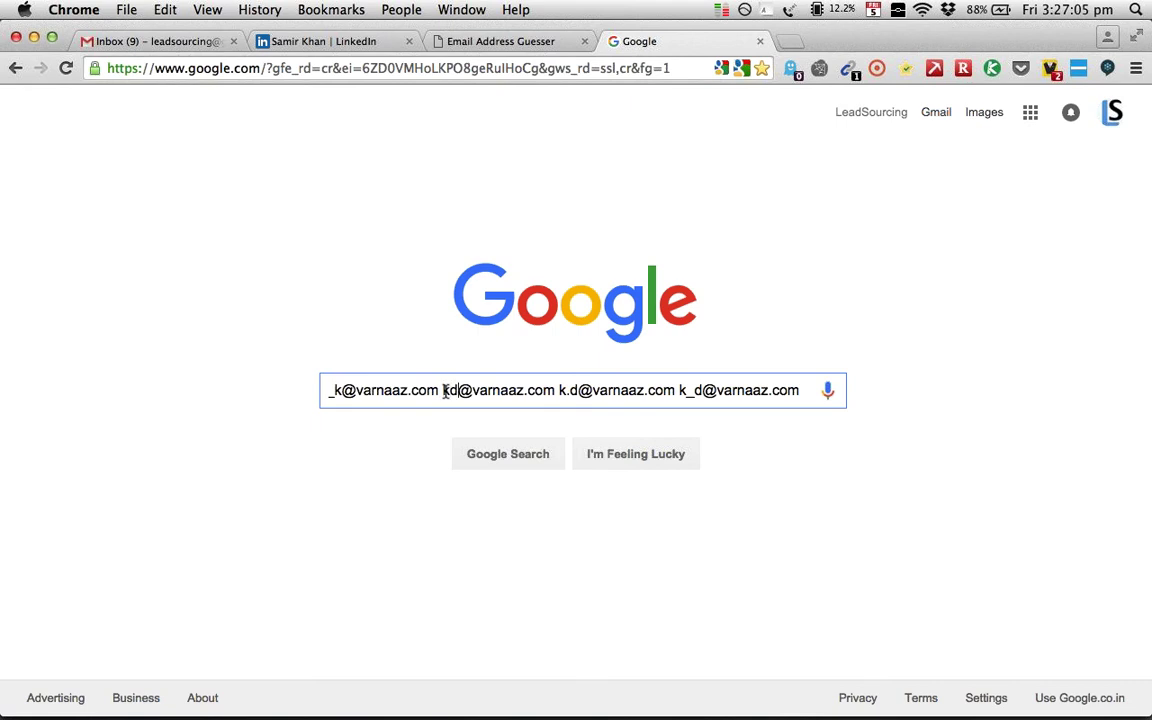
pyautogui.tripleClick(445, 392)
pyautogui.press('Left')
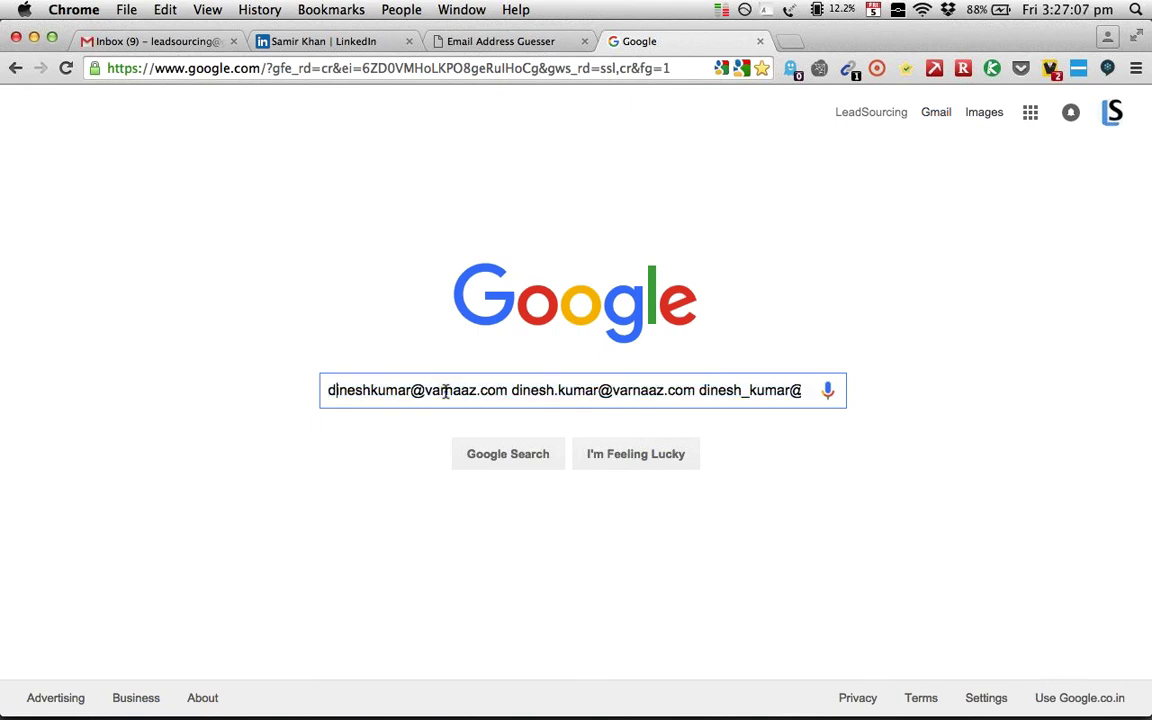
pyautogui.moveTo(509, 390); pyautogui.dragTo(255, 368)
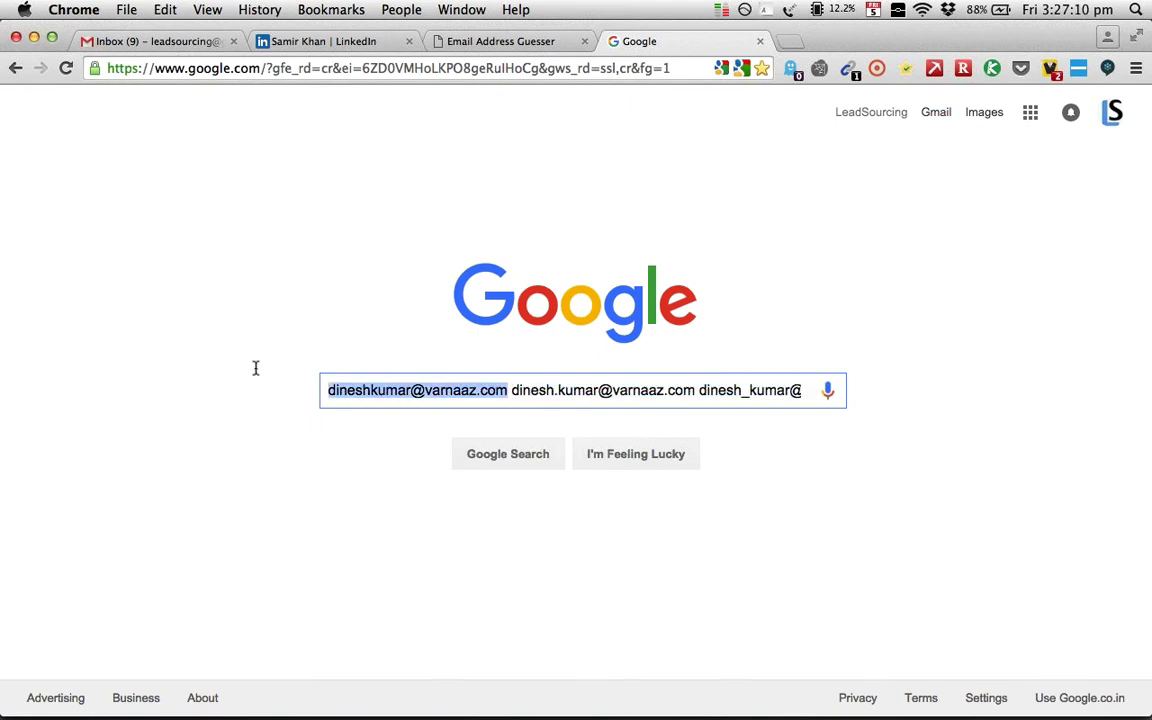
pyautogui.press('BackSpace')
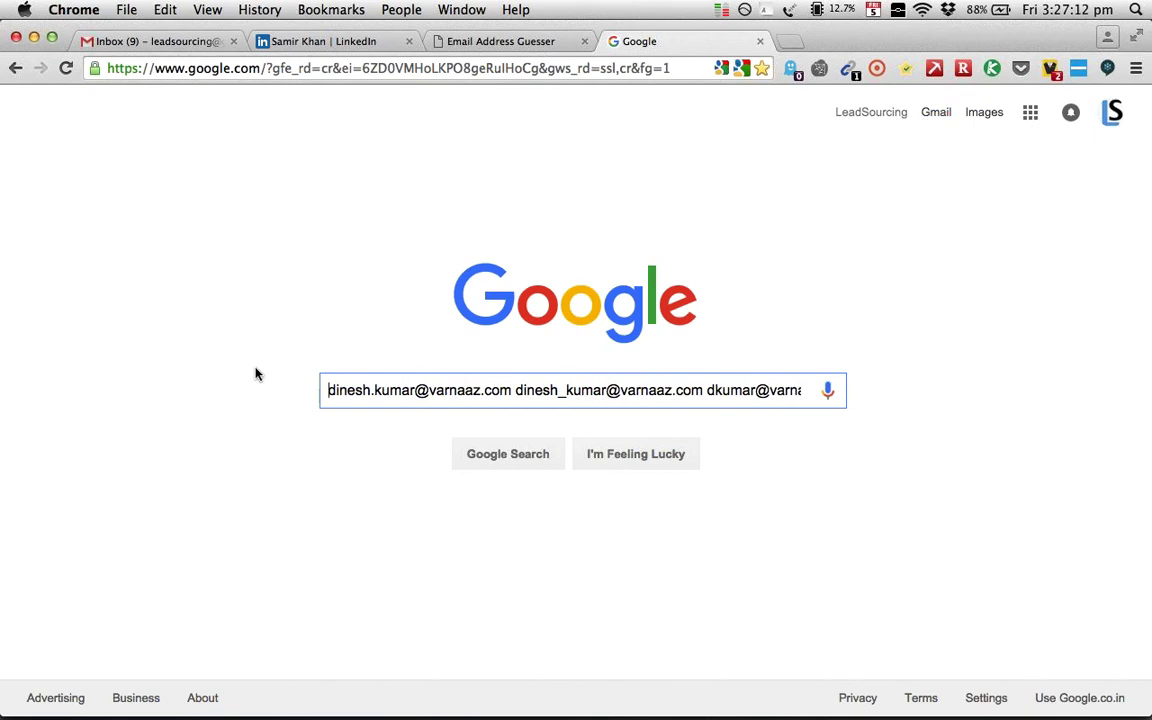
pyautogui.press('Right')
pyautogui.press('Right')
pyautogui.press('Right')
pyautogui.press('Right')
pyautogui.press('Right')
pyautogui.press('Right')
pyautogui.press('Right')
pyautogui.press('Right')
pyautogui.press('Right')
pyautogui.press('Right')
pyautogui.press('Right')
pyautogui.press('Right')
pyautogui.press('Right')
pyautogui.press('Right')
pyautogui.press('Right')
pyautogui.press('Right')
pyautogui.press('Right')
pyautogui.press('Right')
pyautogui.press('Right')
pyautogui.press('Right')
pyautogui.press('shift+super+Right')
pyautogui.press('BackSpace')
pyautogui.press('Return')
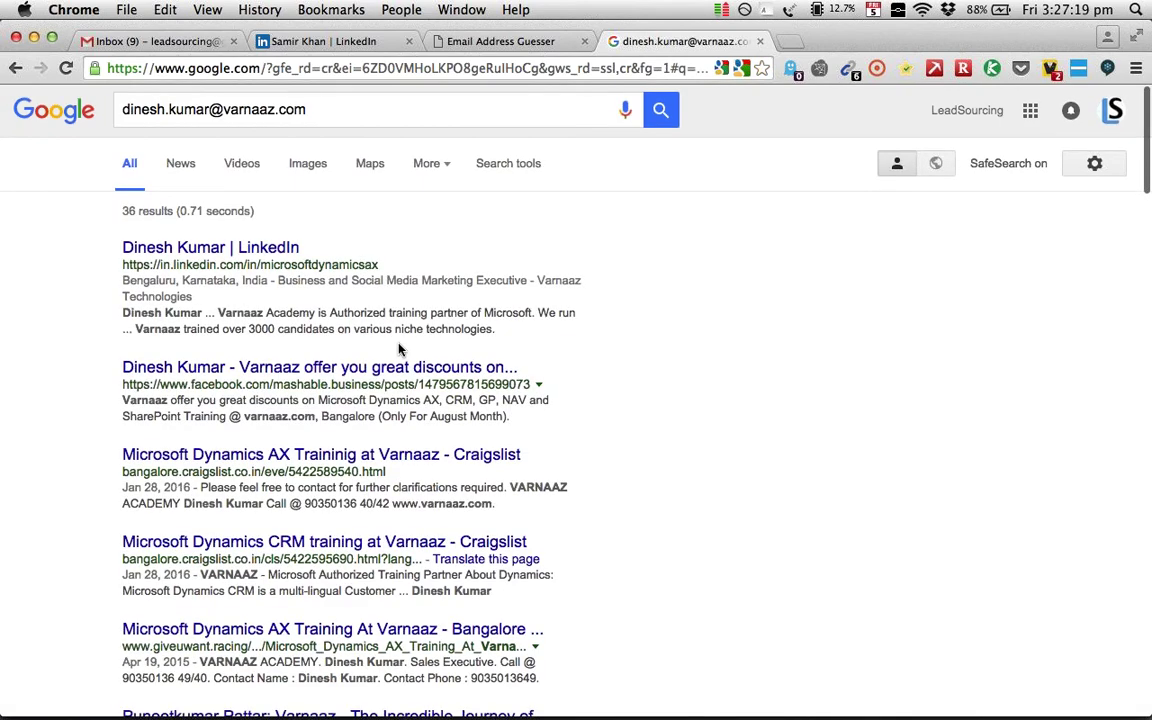
pyautogui.scroll(-1, 400, 347)
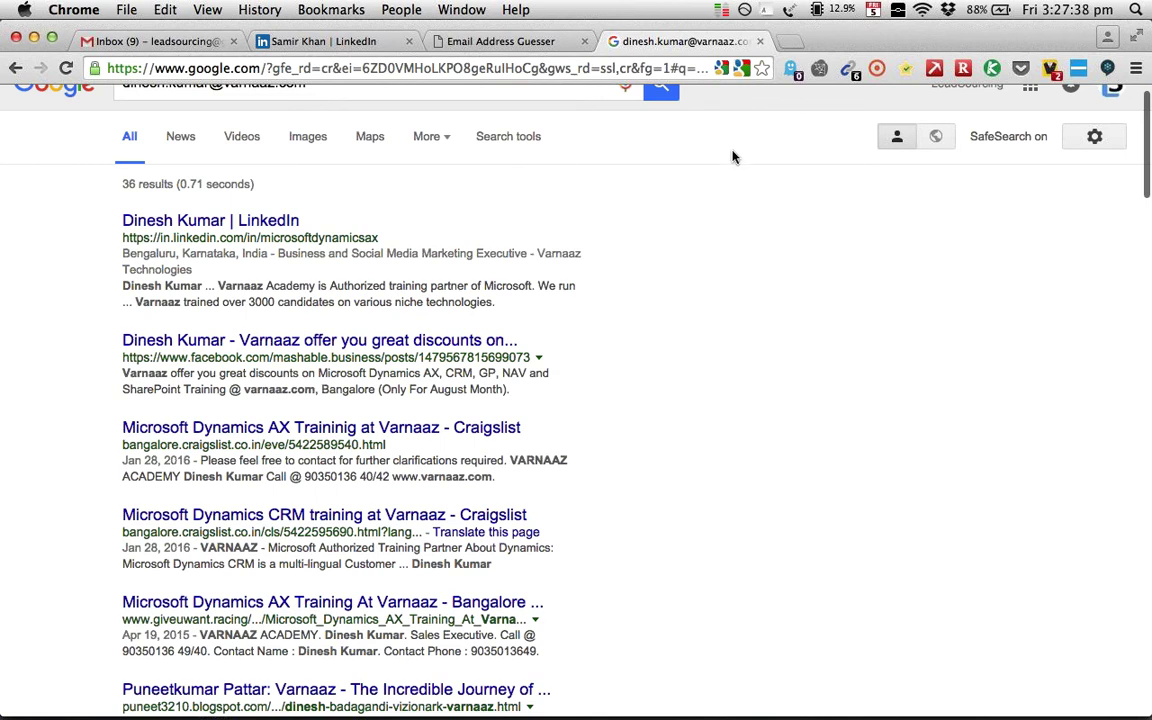
pyautogui.press('super+Tab')
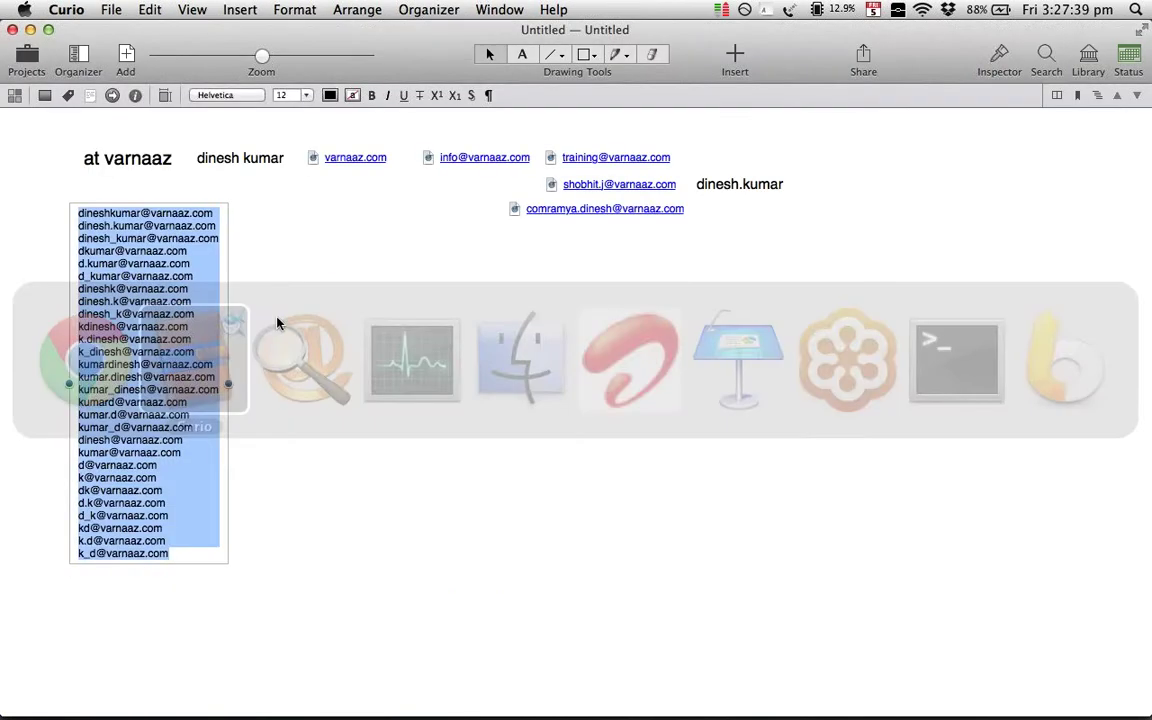
# Select the Person name, Website and Mailing Domain lines in the Company name heading box.
pyautogui.click(275, 267)
pyautogui.scroll(5, 275, 267)
pyautogui.doubleClick(208, 232)
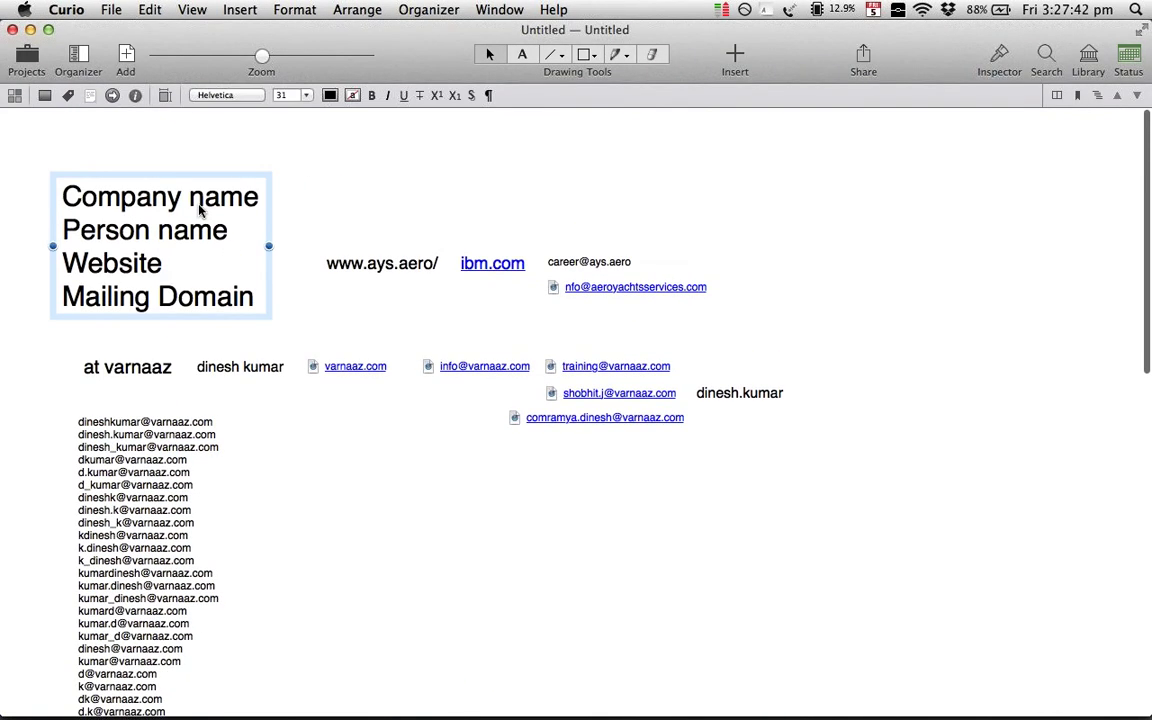
pyautogui.click(227, 232)
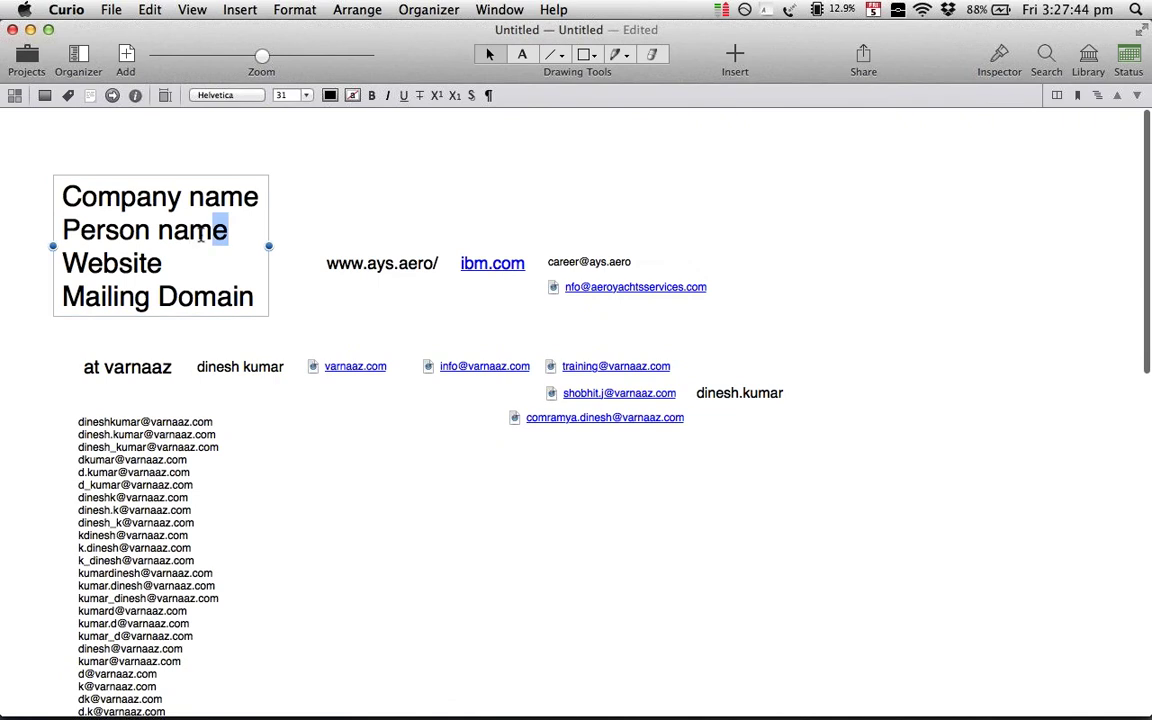
pyautogui.moveTo(228, 232); pyautogui.dragTo(62, 232)
pyautogui.moveTo(163, 262); pyautogui.dragTo(57, 268)
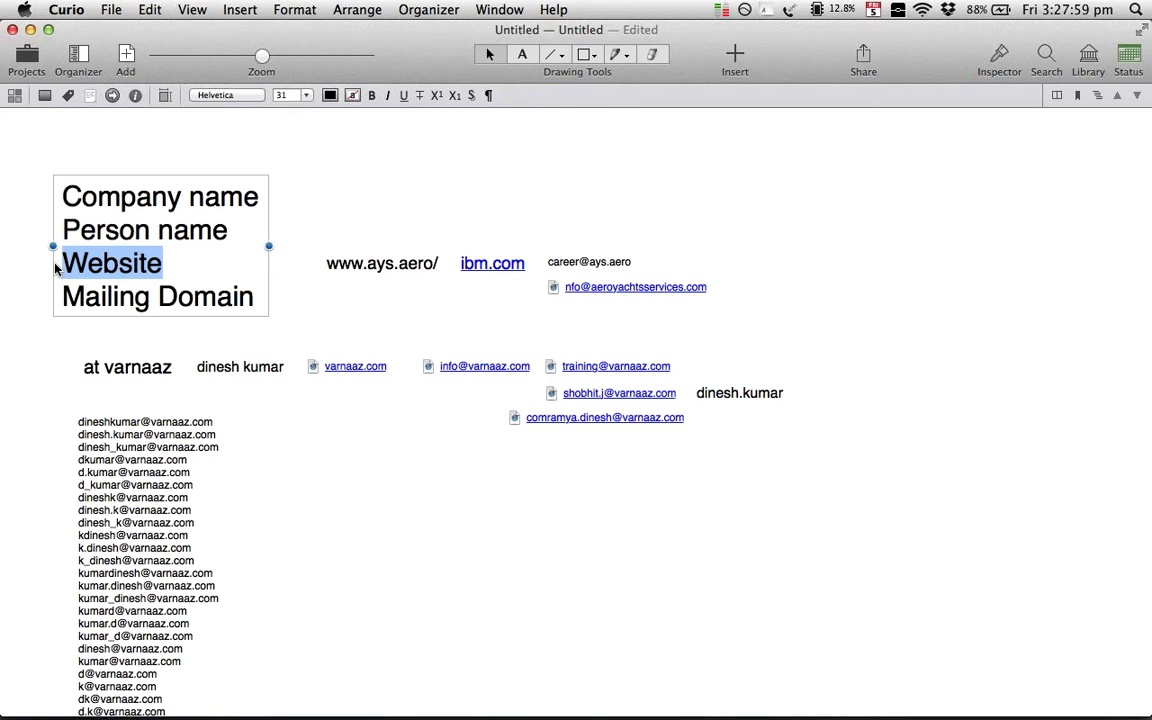
pyautogui.click(146, 296)
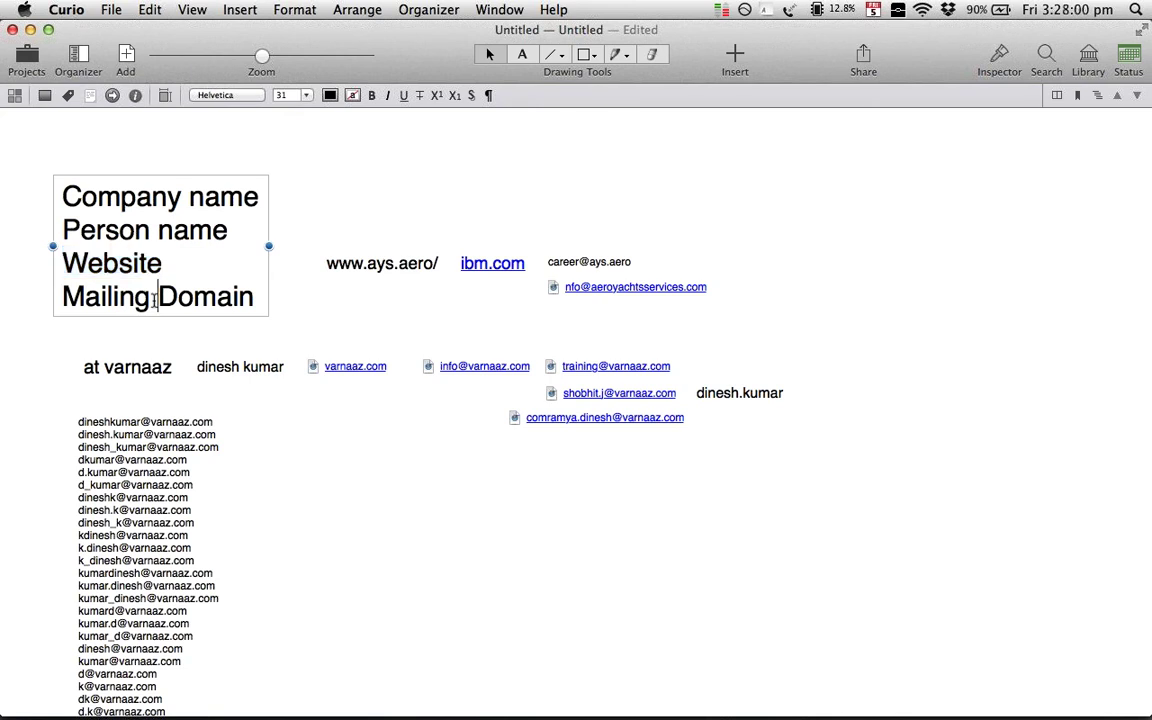
pyautogui.moveTo(251, 290); pyautogui.dragTo(38, 292)
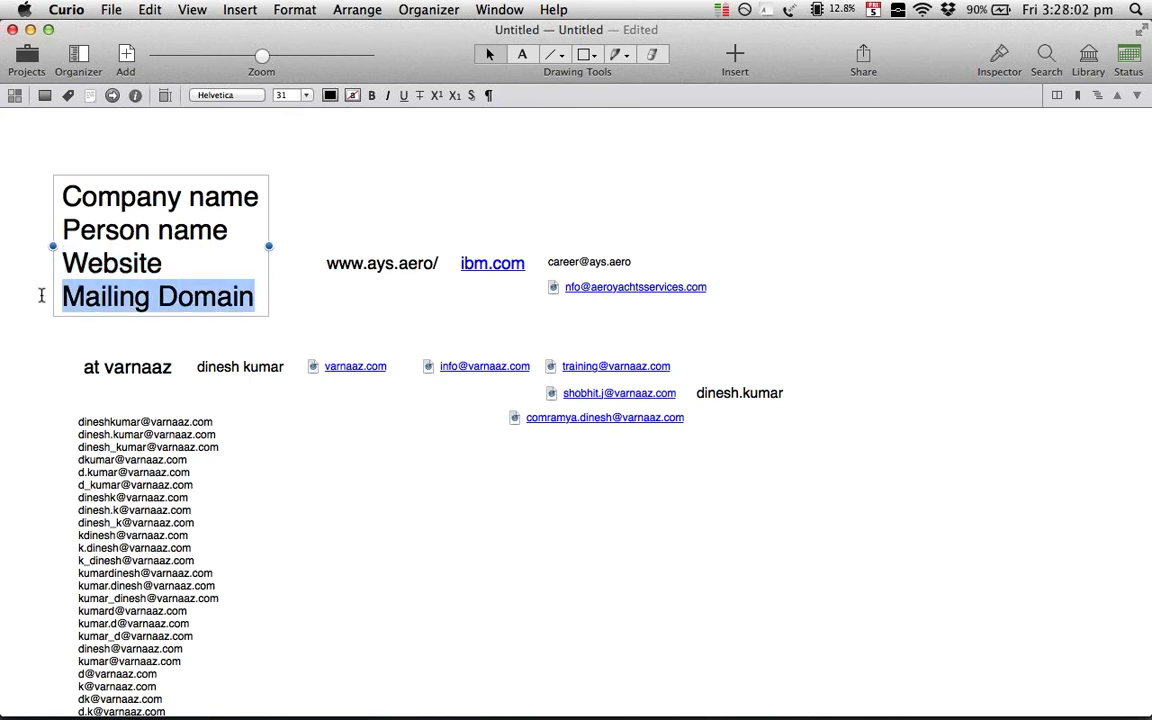
pyautogui.click(365, 468)
# Move the heading box below the address list and replace its text with '# 2'.
pyautogui.click(200, 292)
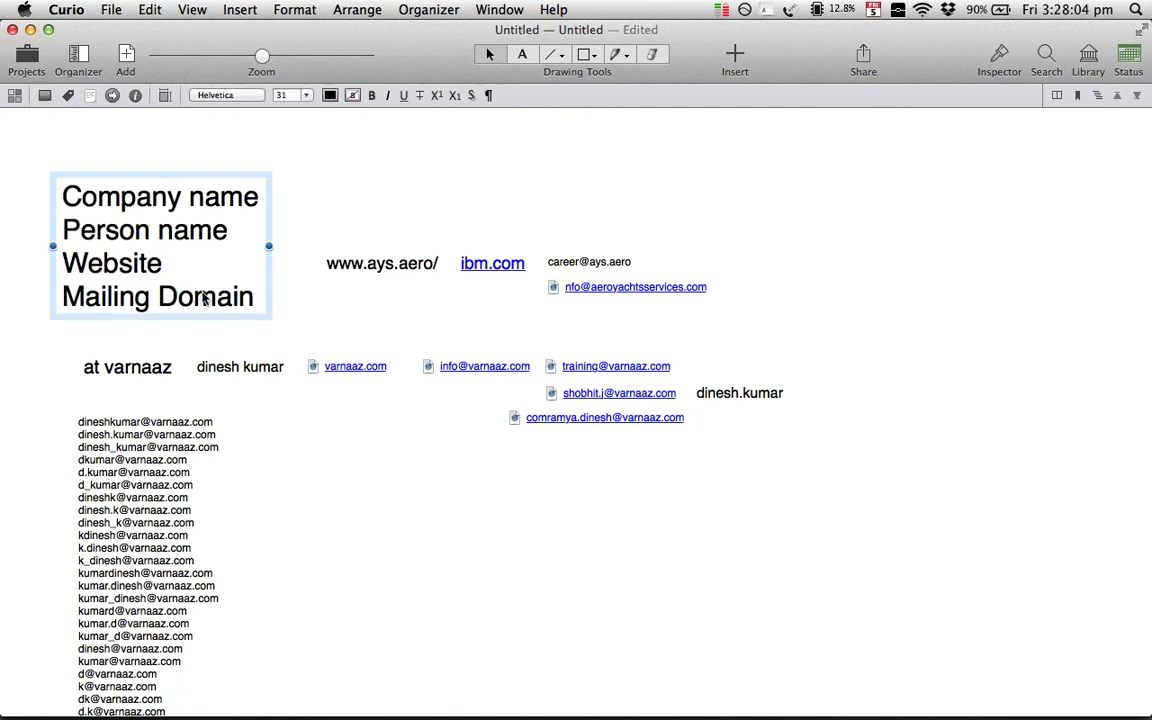
pyautogui.scroll(-5, 255, 380)
pyautogui.scroll(-7, 258, 407)
pyautogui.moveTo(178, 447); pyautogui.dragTo(178, 296)
pyautogui.doubleClick(177, 294)
pyautogui.press('super+a')
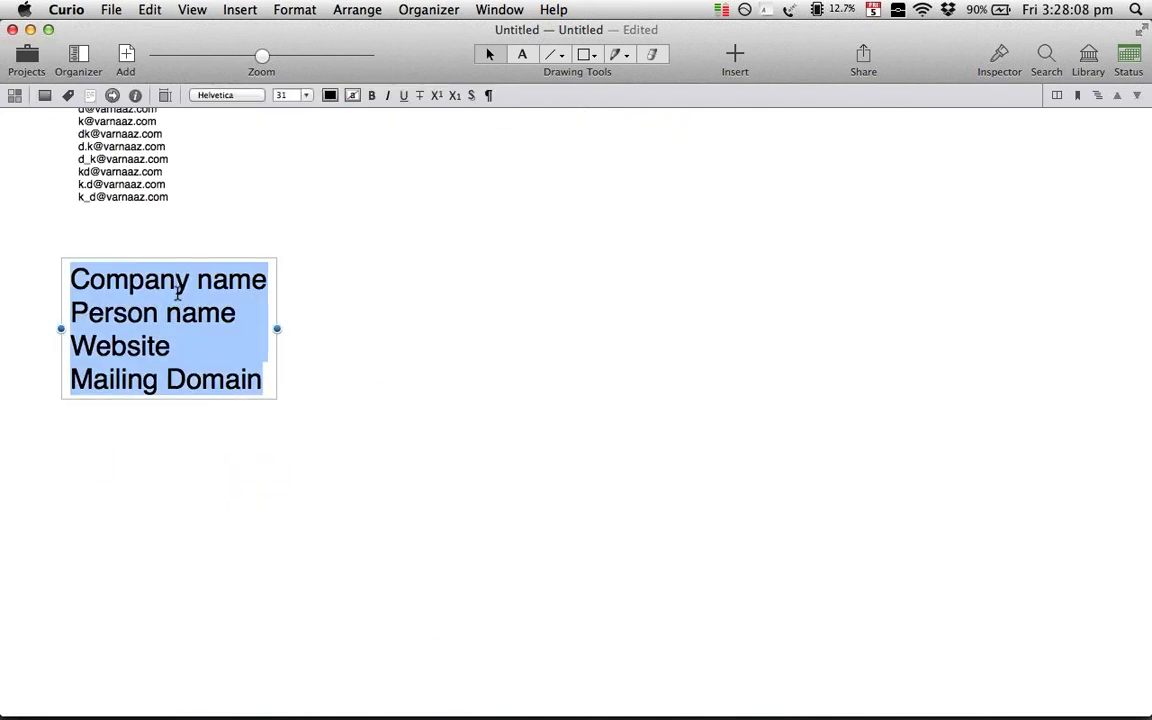
pyautogui.write('# 2')
pyautogui.click(297, 352)
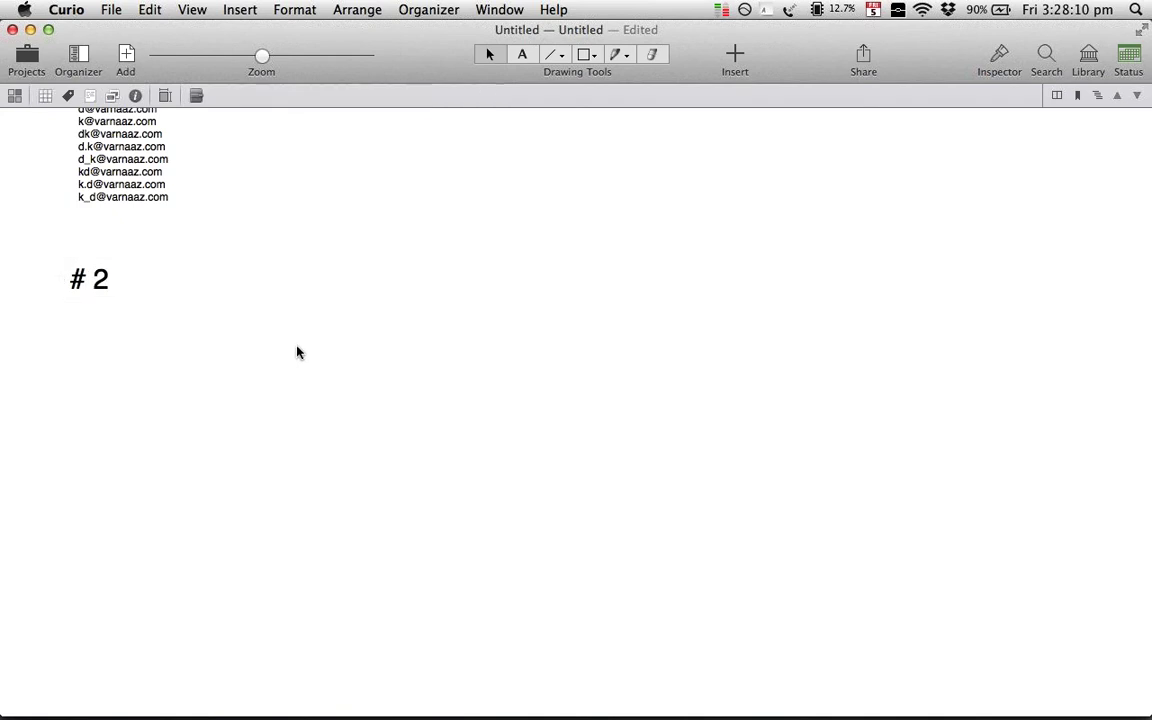
pyautogui.scroll(3, 303, 350)
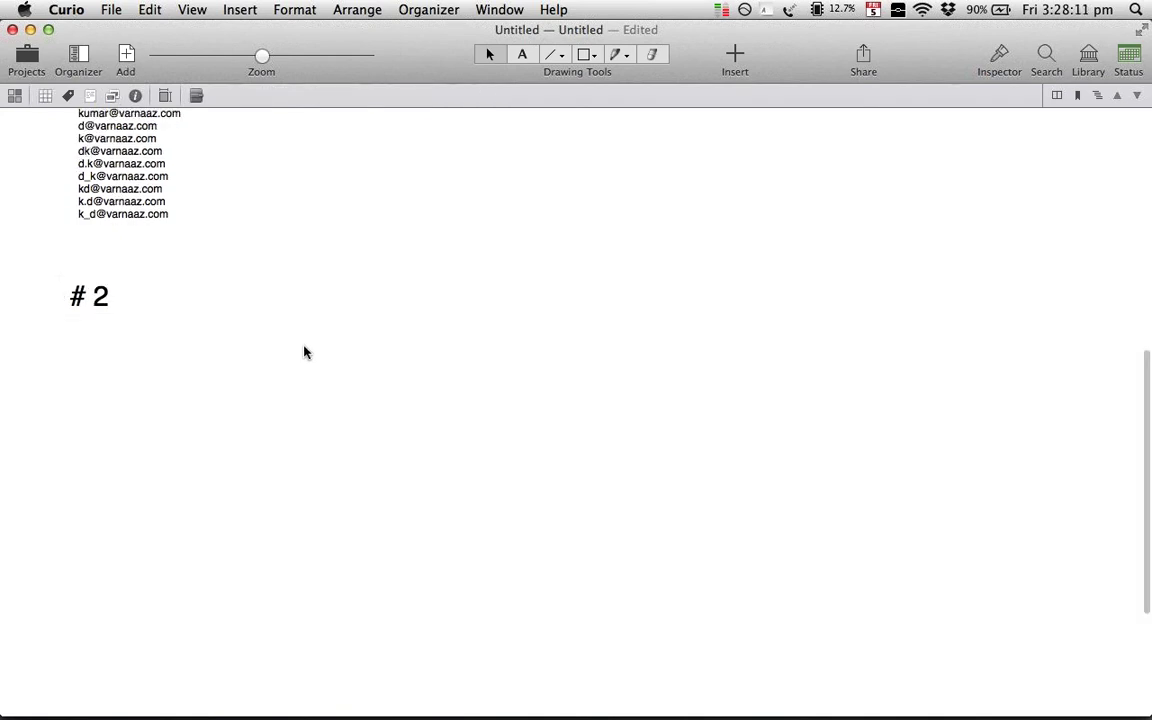
pyautogui.press('super+Tab')
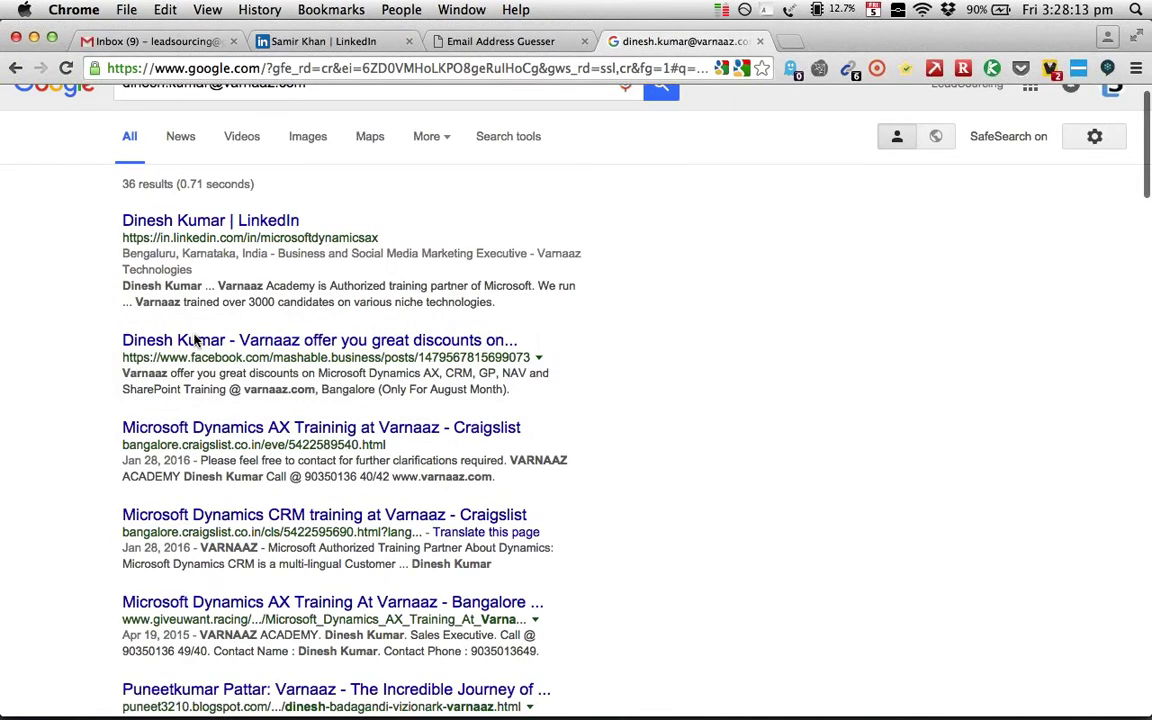
# Search Google for 'email hunter' and open the top Email Hunter result.
pyautogui.scroll(1, 367, 180)
pyautogui.tripleClick(215, 110)
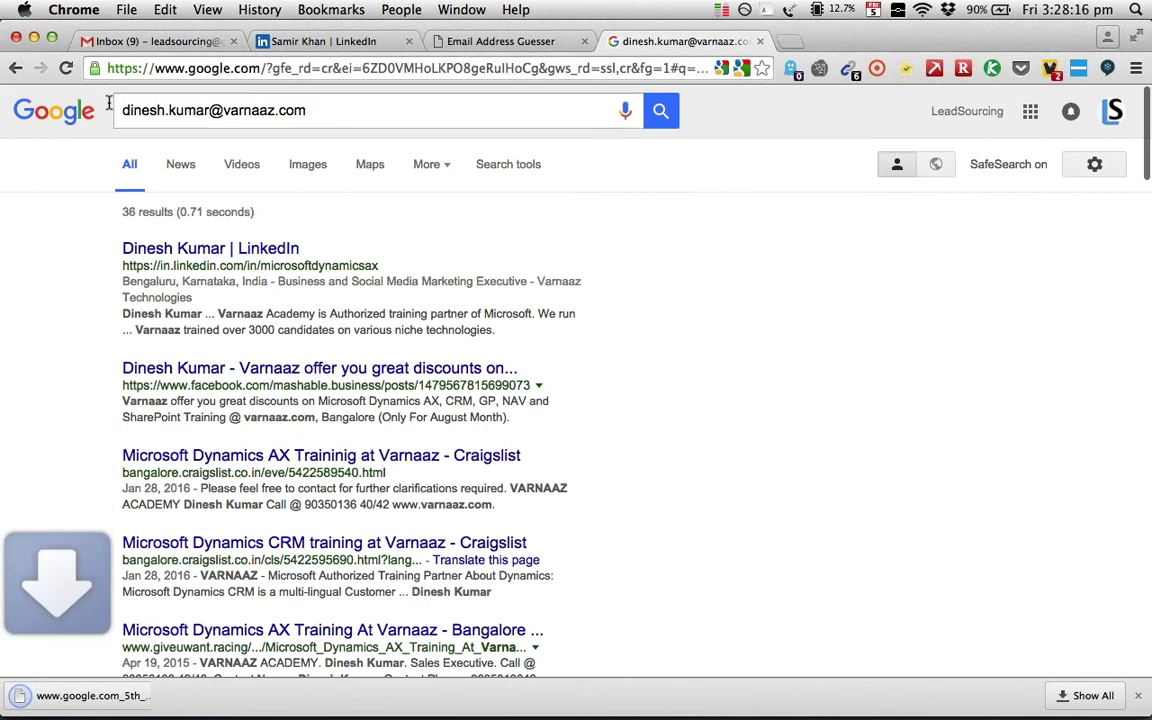
pyautogui.write('email hunter')
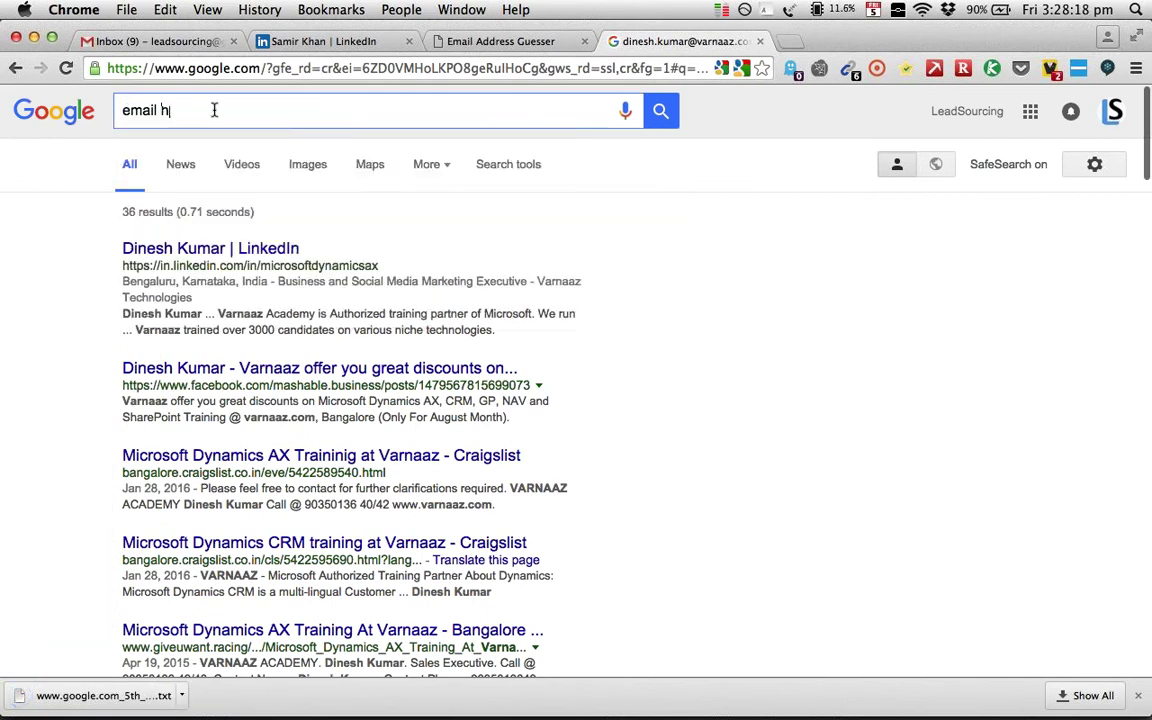
pyautogui.press('Return')
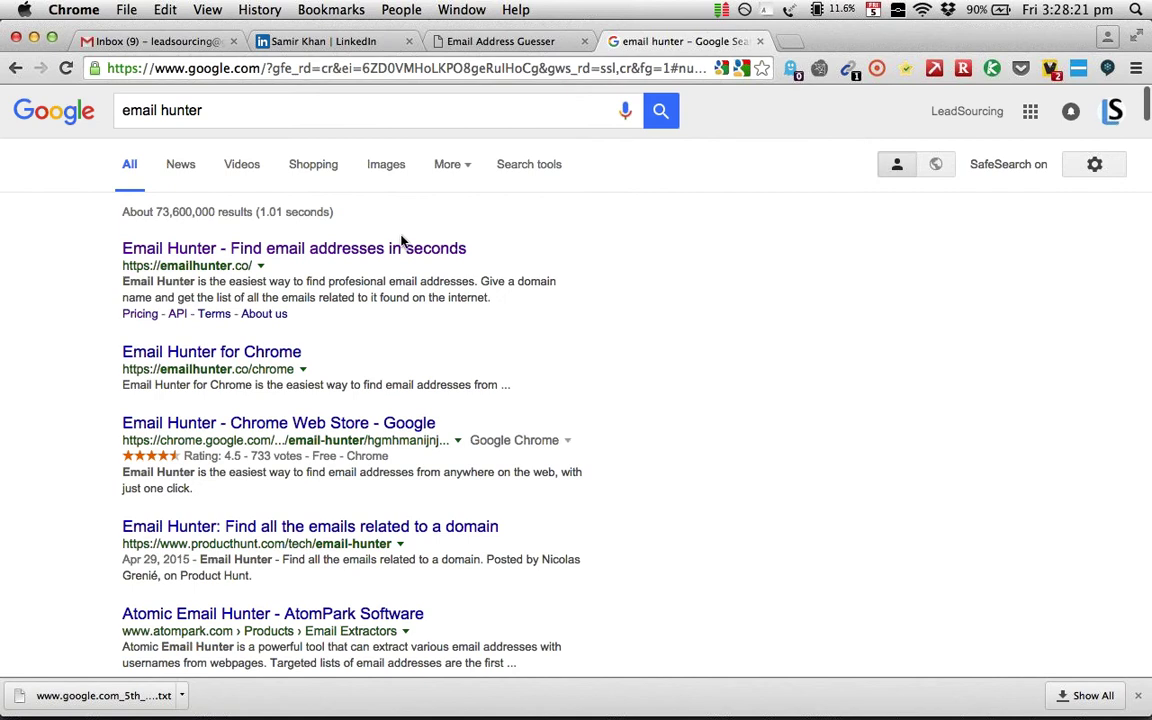
pyautogui.click(404, 250)
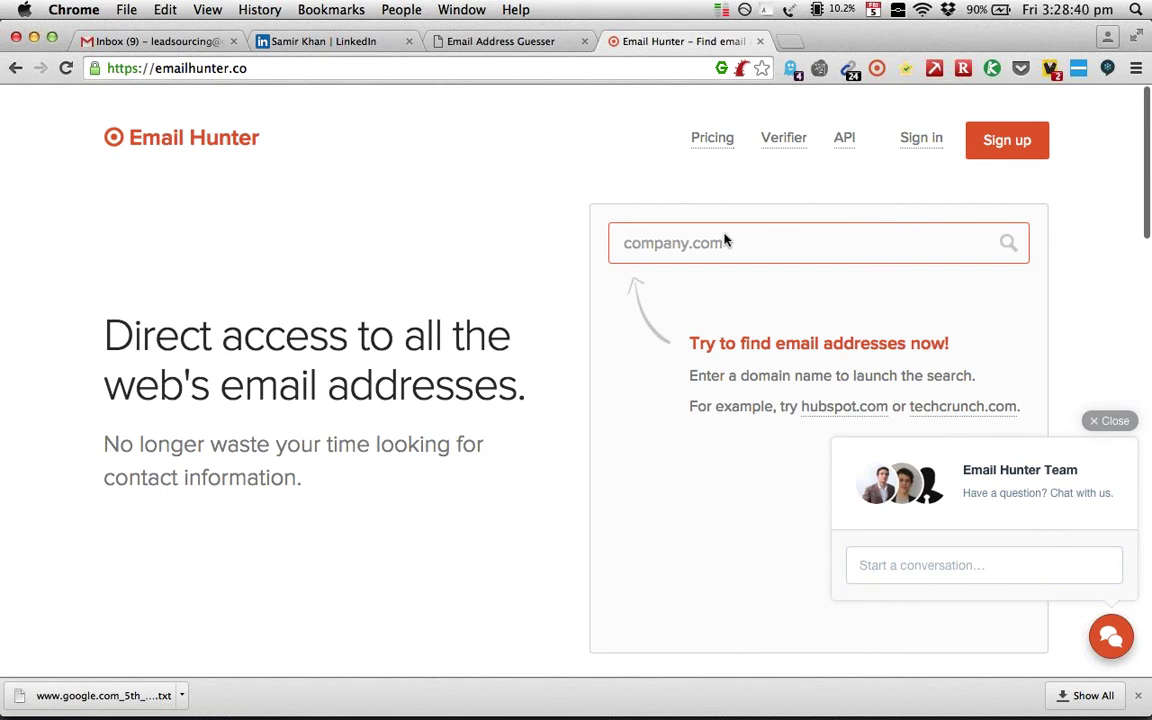
# Copy varnaaz.com from the first Curio address into Email Hunter's domain search box.
pyautogui.press('super+Tab')
pyautogui.click(185, 338)
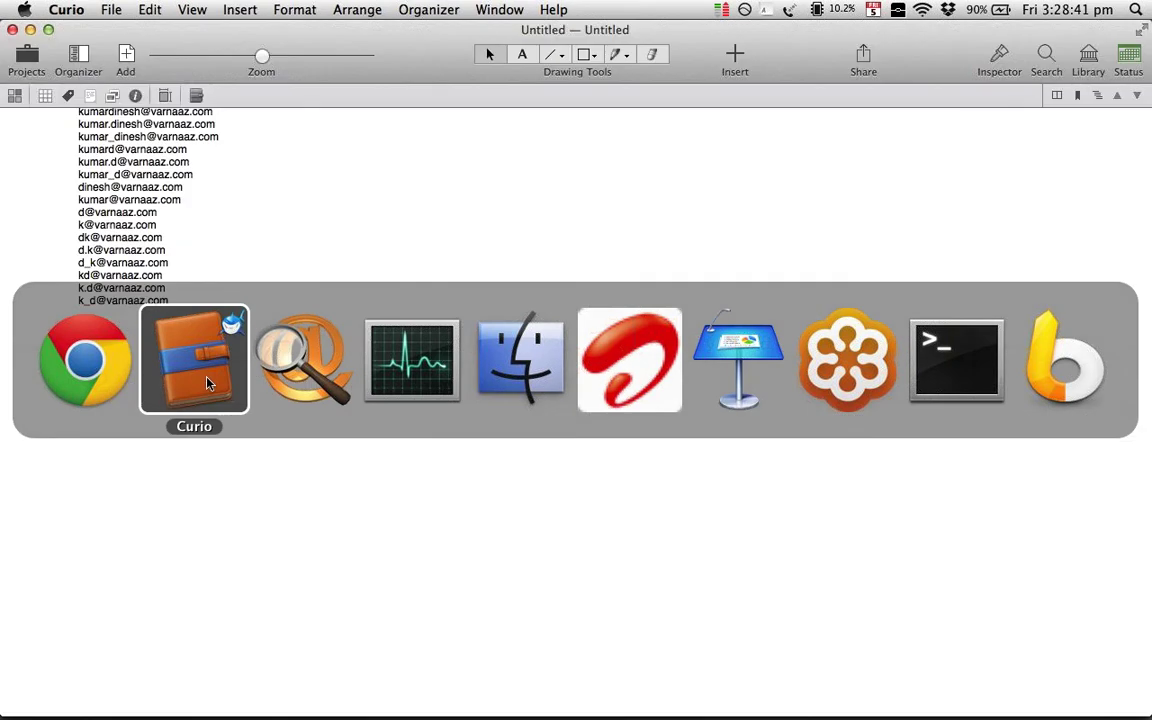
pyautogui.scroll(5, 190, 250)
pyautogui.click(148, 227)
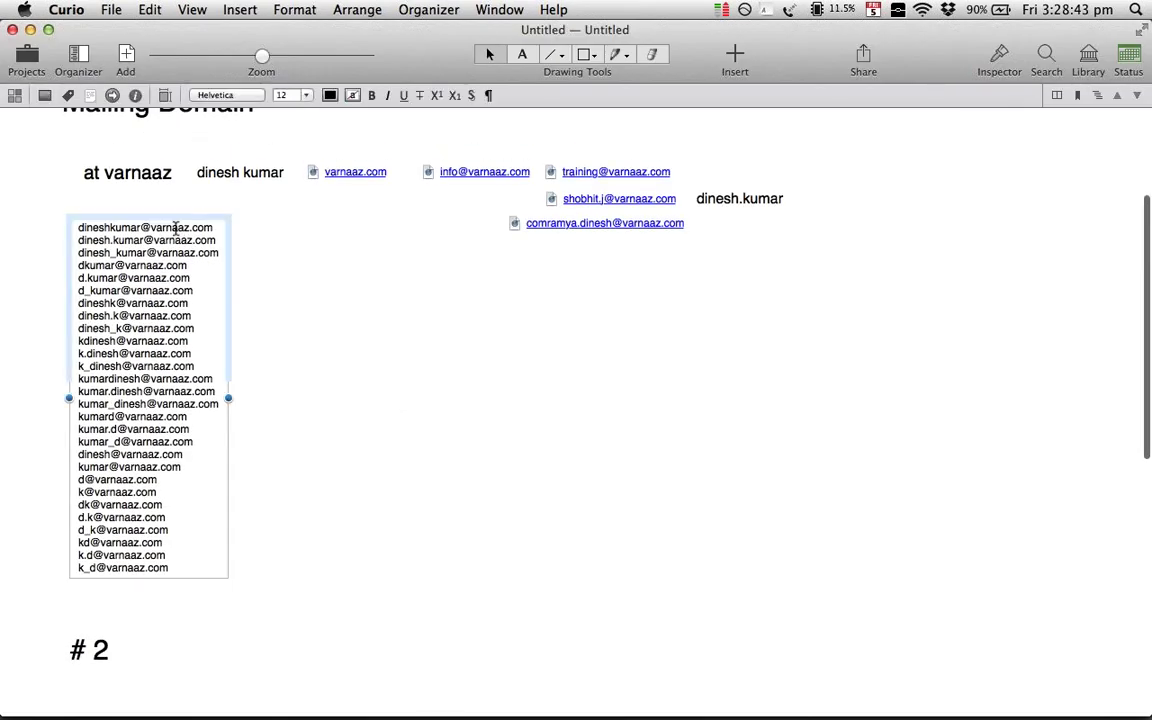
pyautogui.moveTo(150, 227); pyautogui.dragTo(212, 228)
pyautogui.press('super+c')
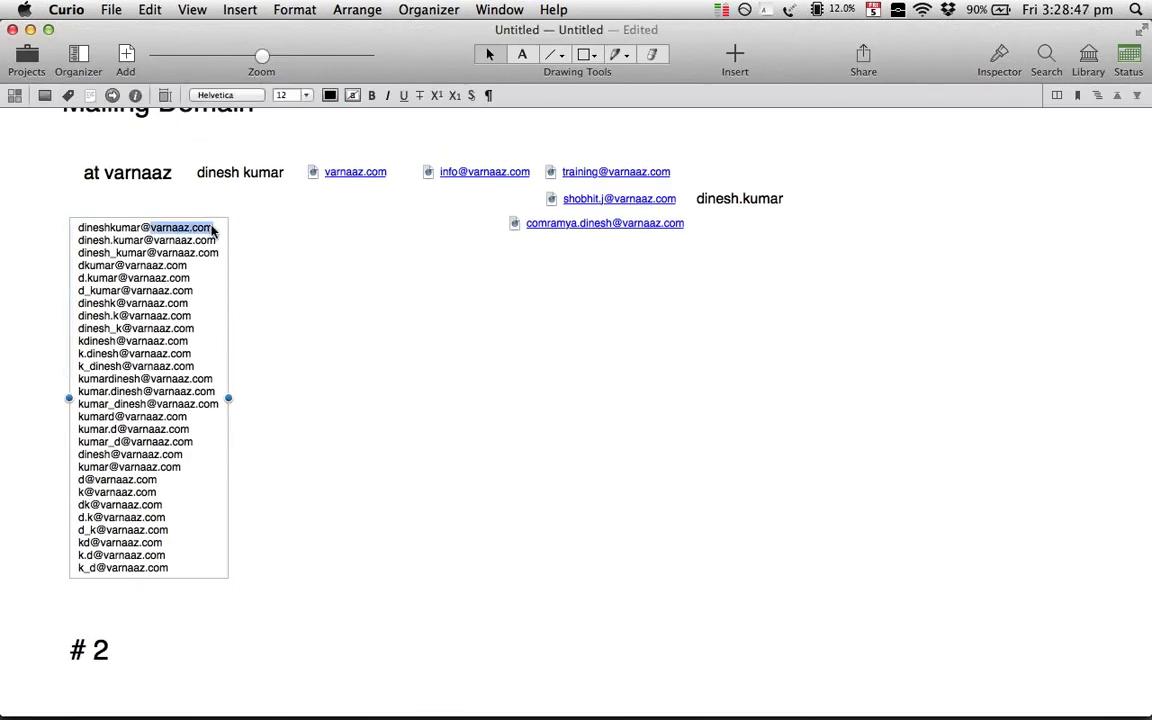
pyautogui.press('super+Tab')
pyautogui.click(190, 323)
pyautogui.press('super+v')
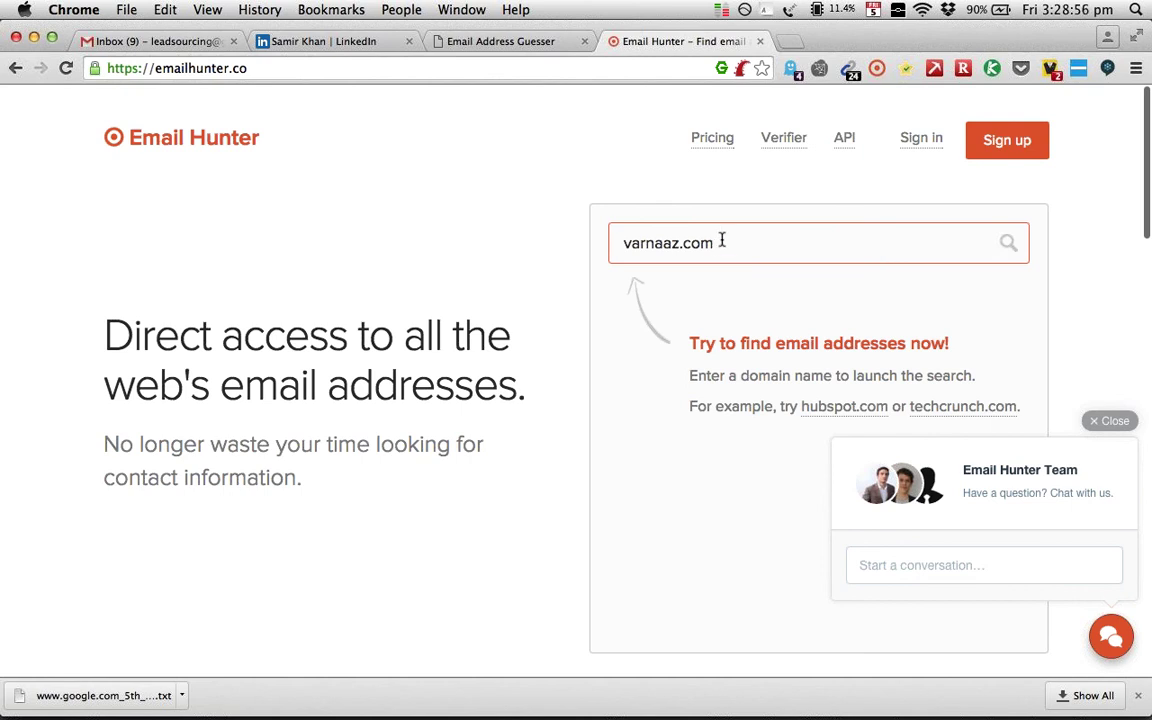
pyautogui.press('Return')
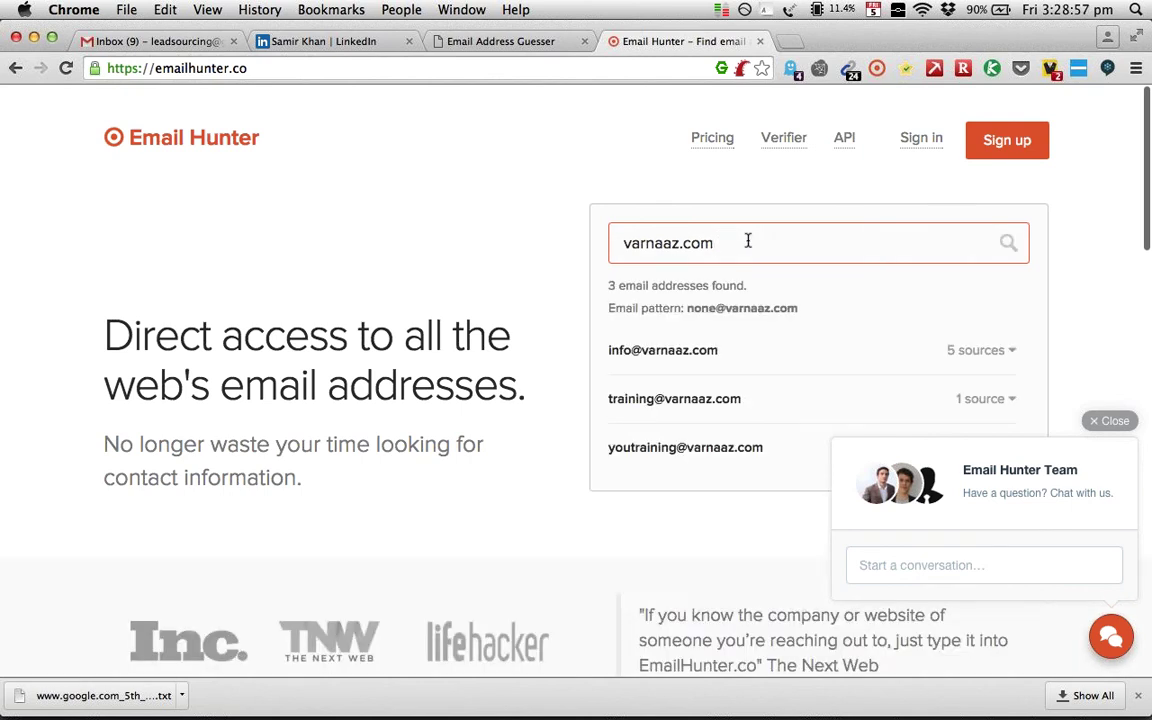
pyautogui.scroll(-1, 784, 385)
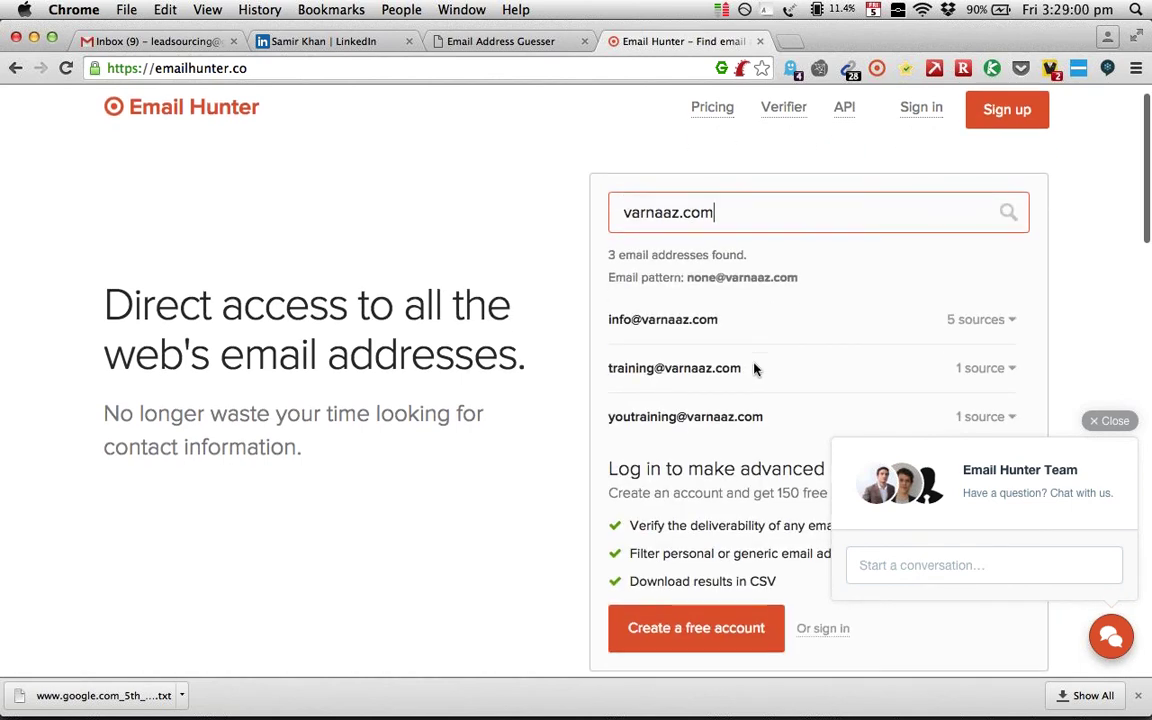
pyautogui.scroll(-2, 756, 365)
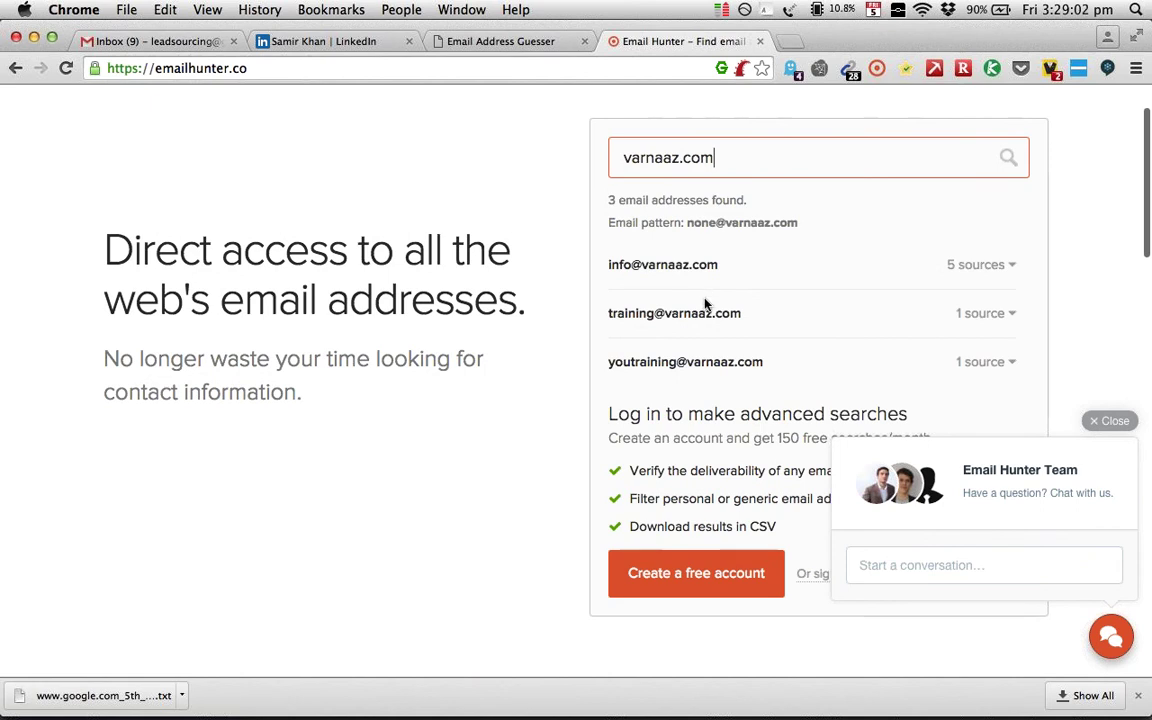
pyautogui.moveTo(723, 267); pyautogui.dragTo(604, 264)
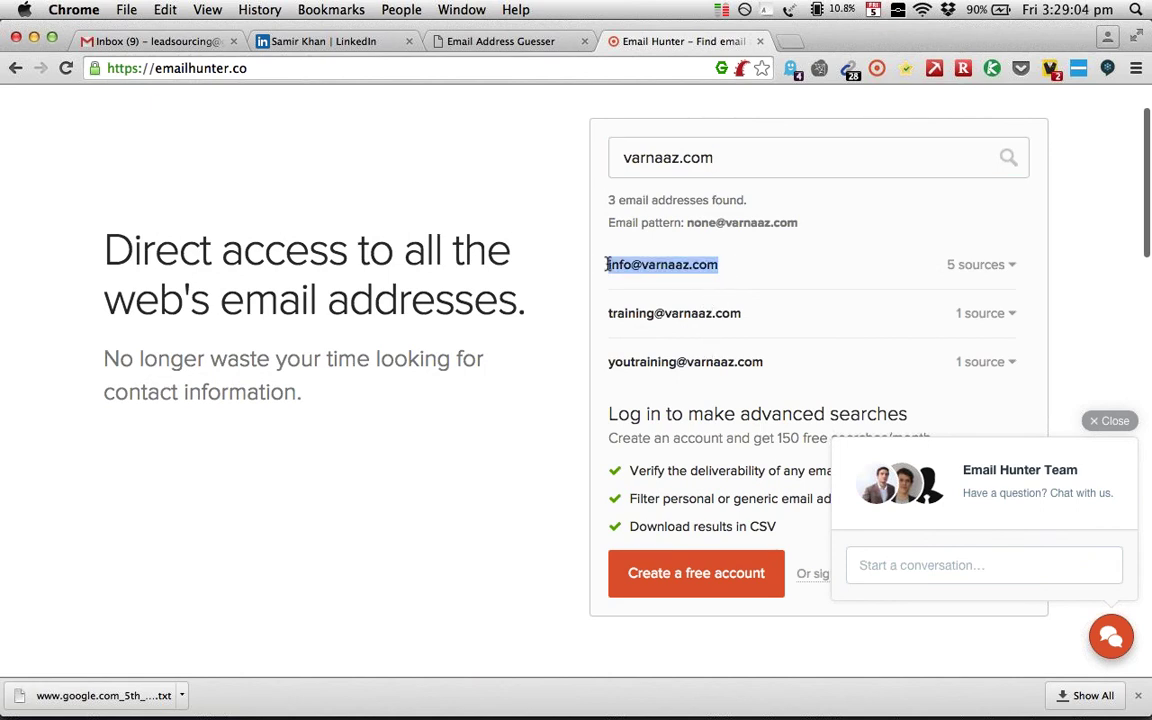
pyautogui.moveTo(745, 315); pyautogui.dragTo(591, 309)
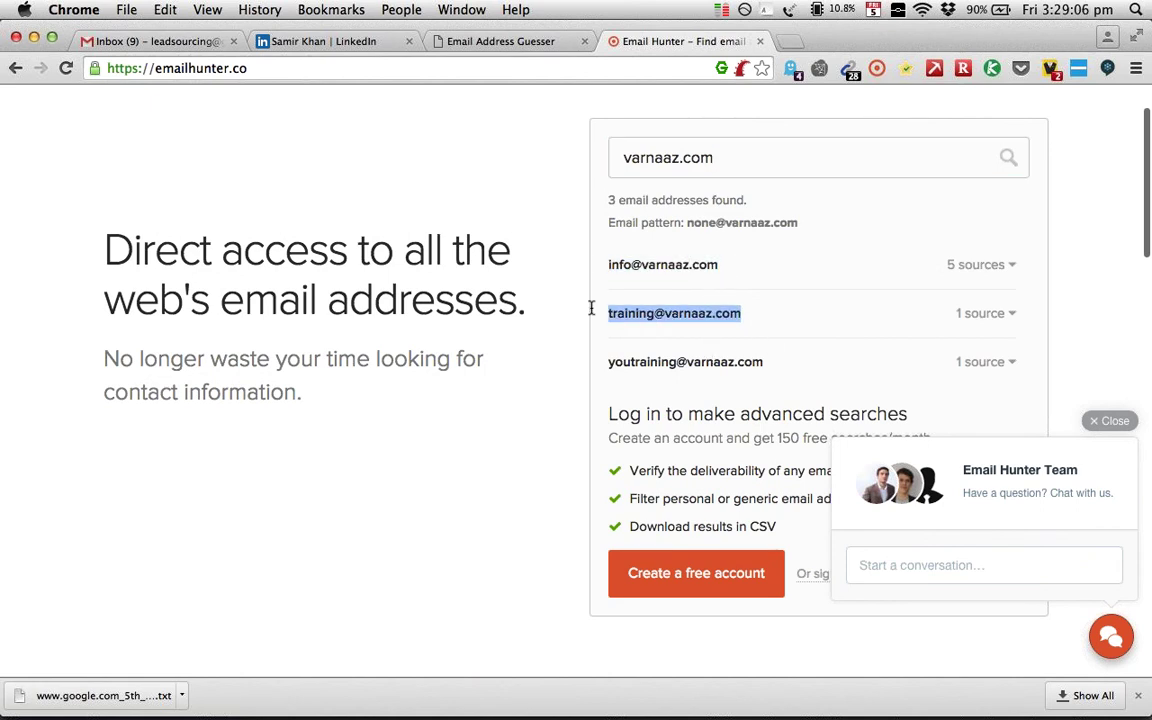
pyautogui.moveTo(760, 362); pyautogui.dragTo(604, 362)
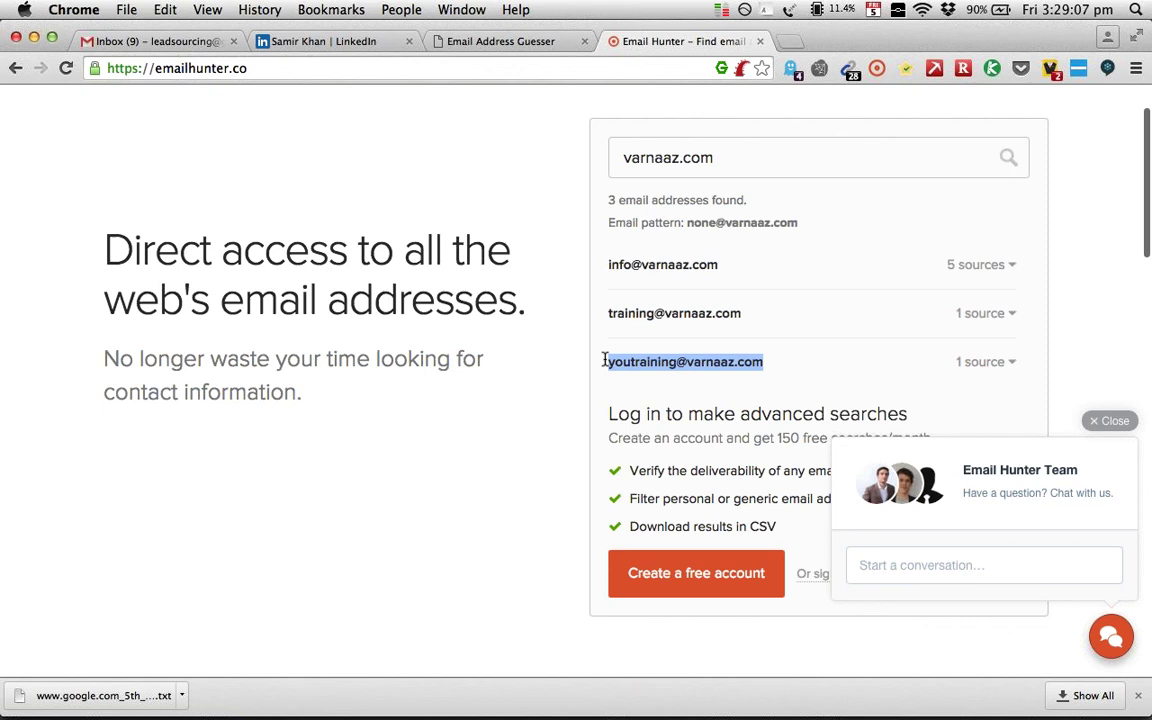
pyautogui.click(723, 157)
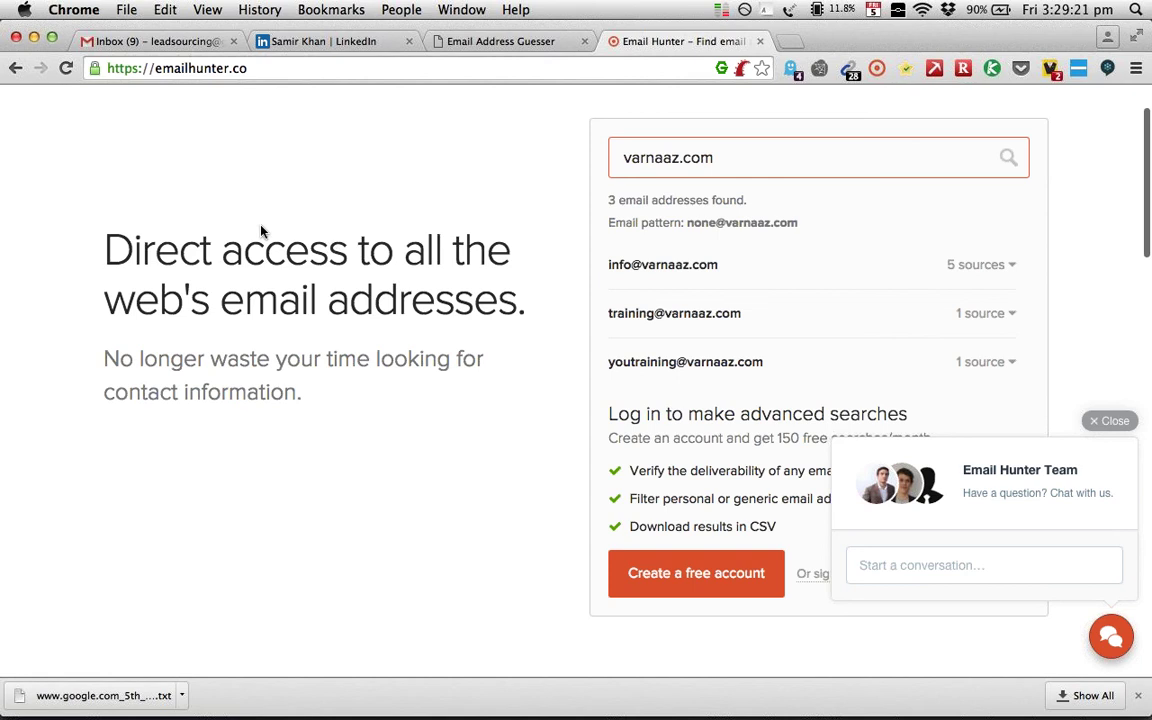
pyautogui.click(316, 41)
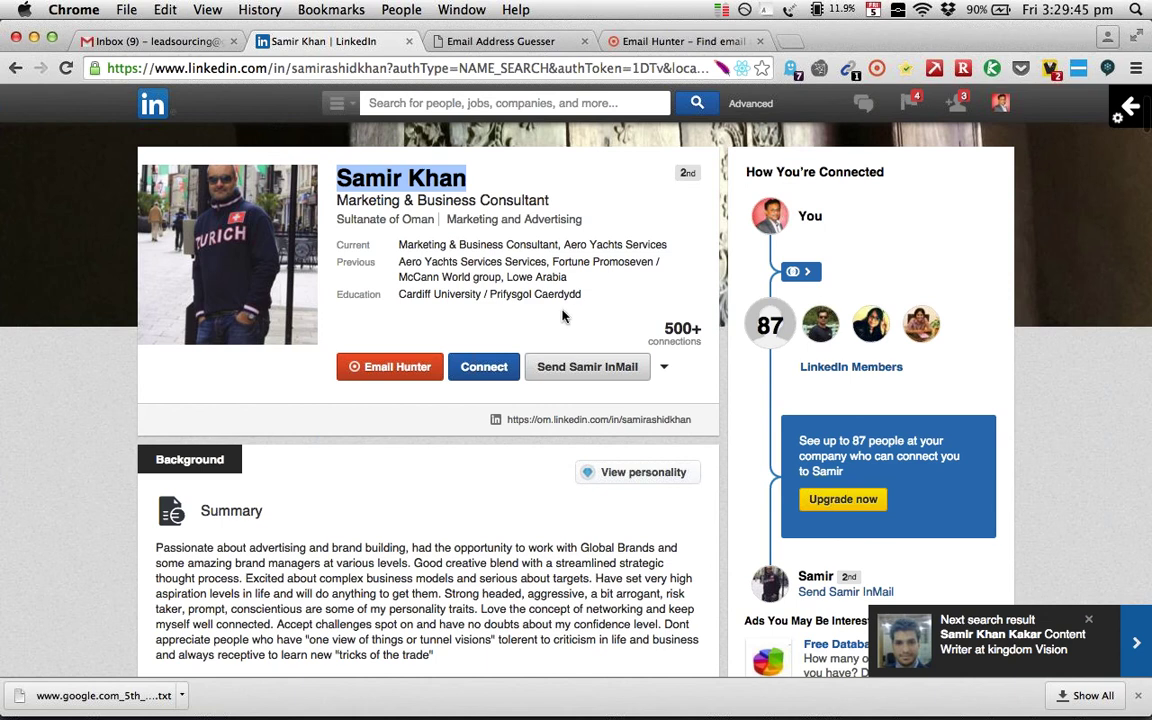
pyautogui.moveTo(510, 277)
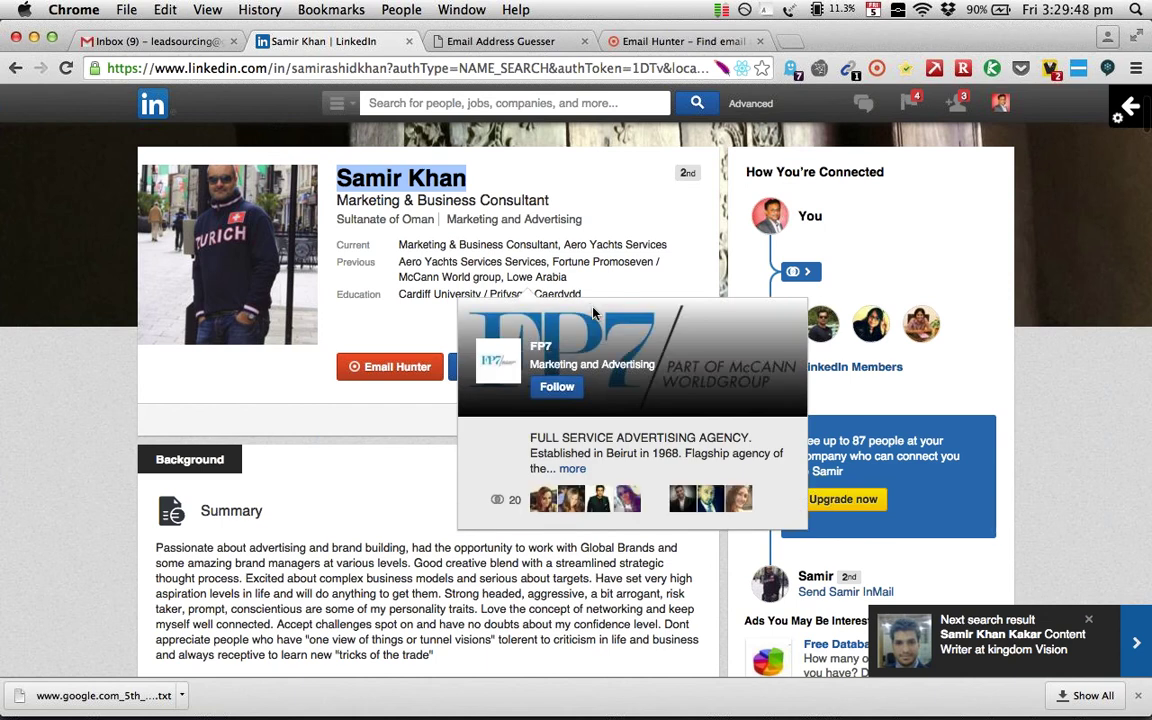
pyautogui.click(625, 48)
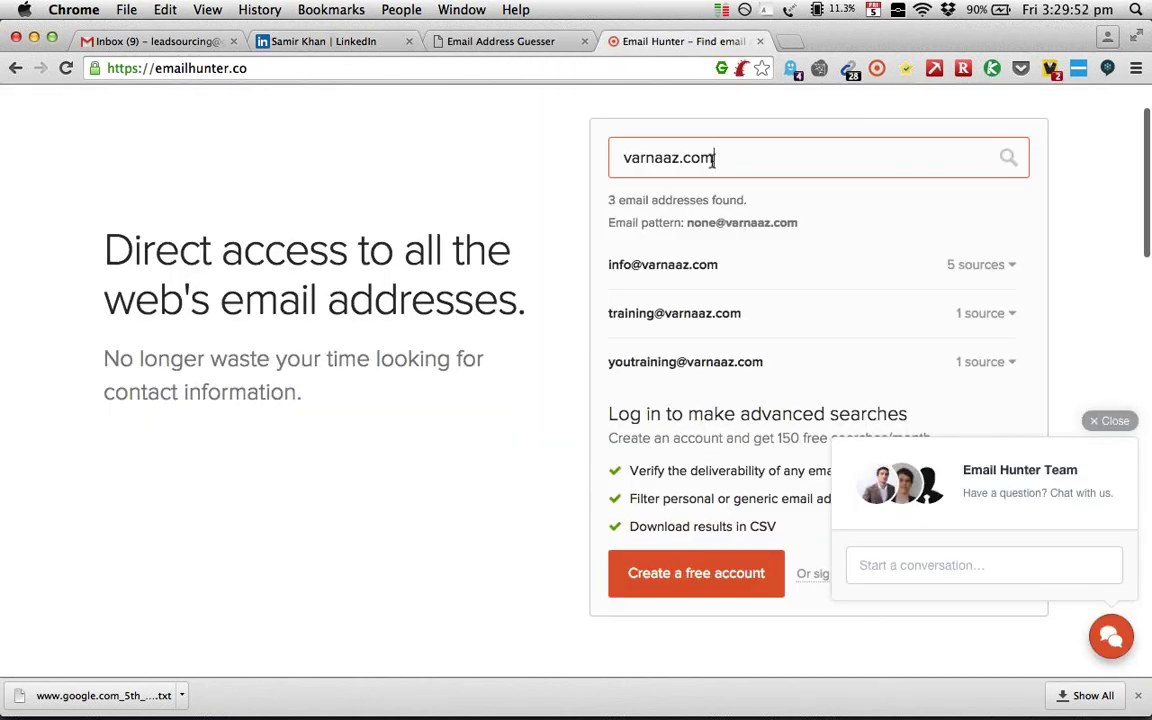
pyautogui.tripleClick(612, 163)
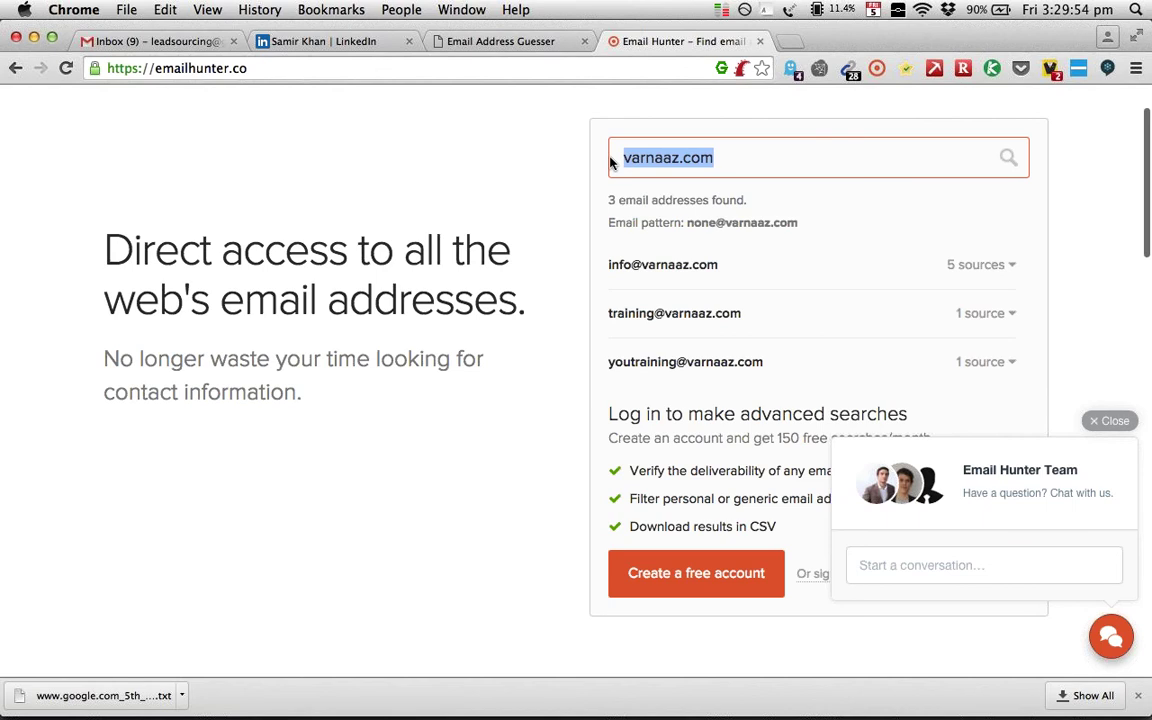
pyautogui.moveTo(719, 265); pyautogui.dragTo(586, 265)
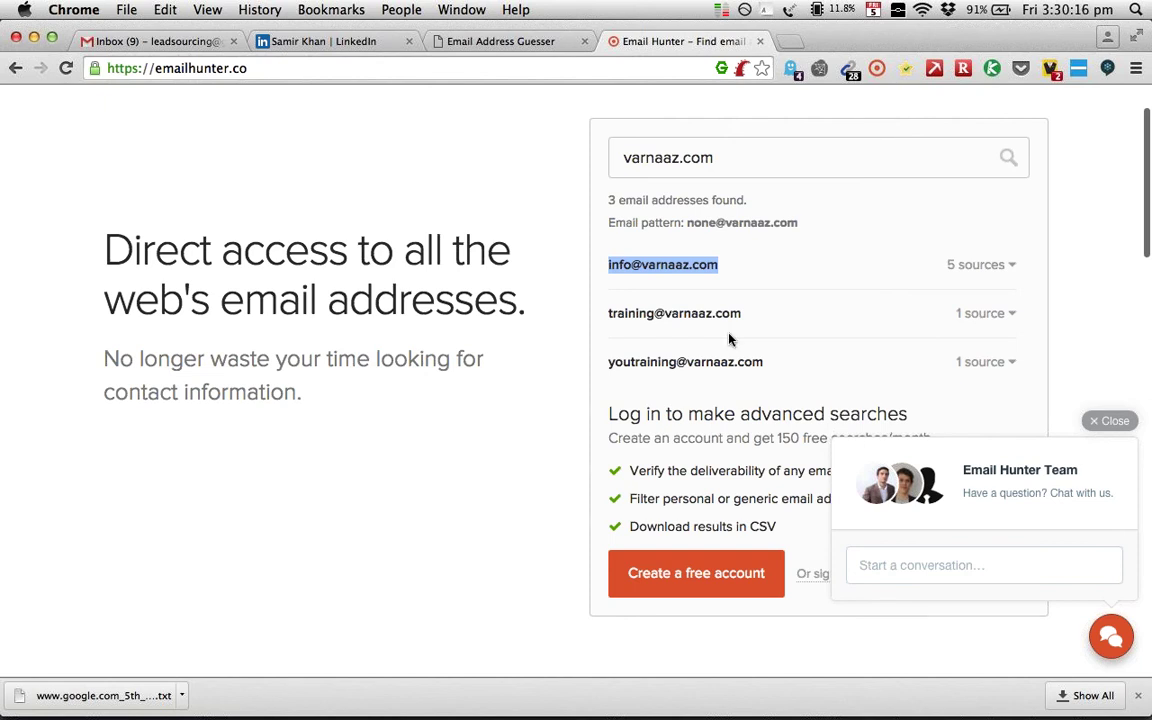
pyautogui.click(337, 42)
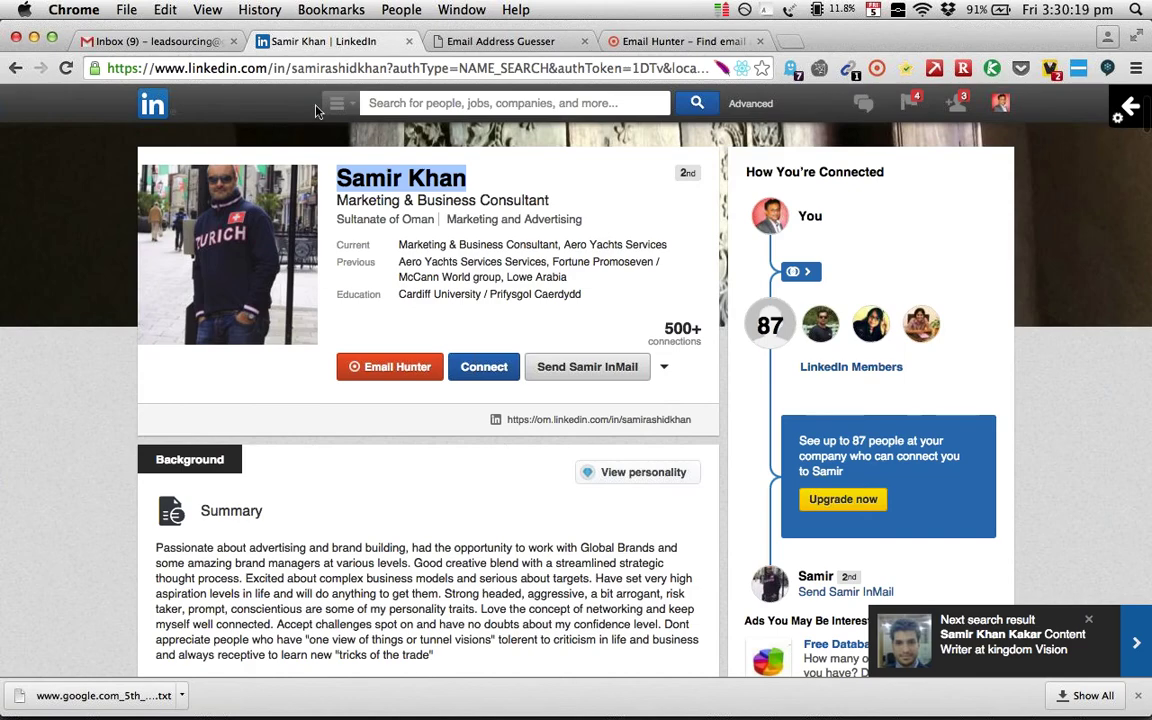
# Load Google in the Email Hunter tab and search 'email hunter for chrome'.
pyautogui.click(496, 41)
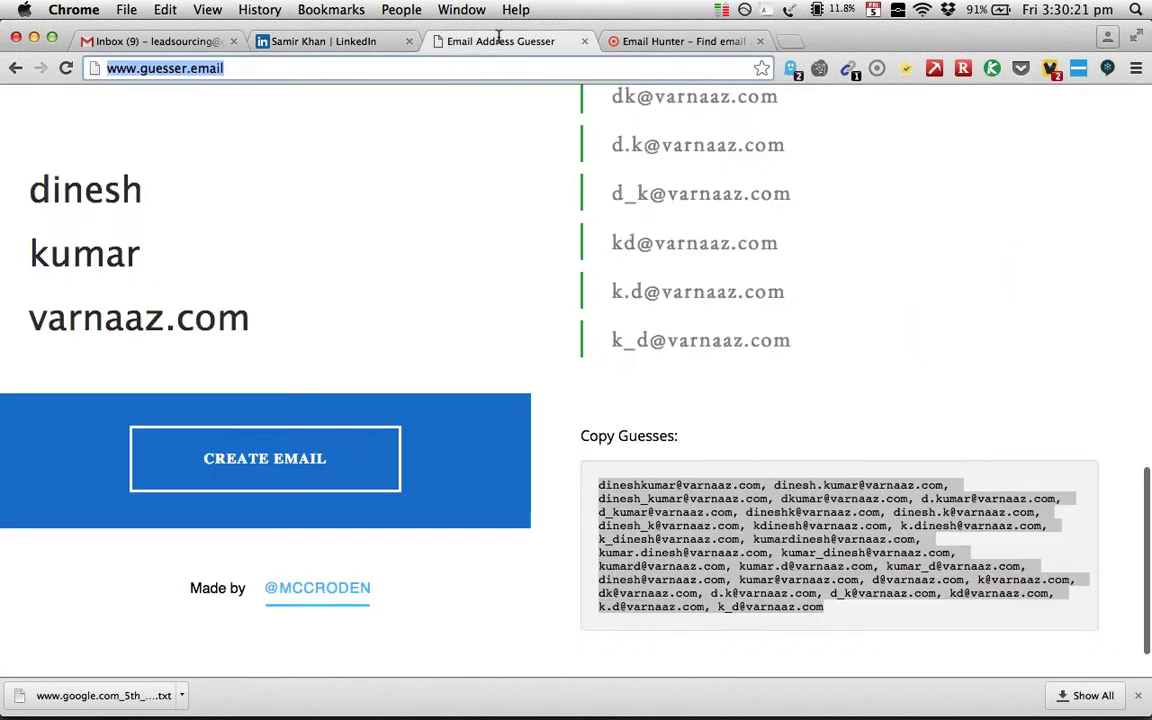
pyautogui.press('Right')
pyautogui.hotkey('alt', 'shift', 'Left')
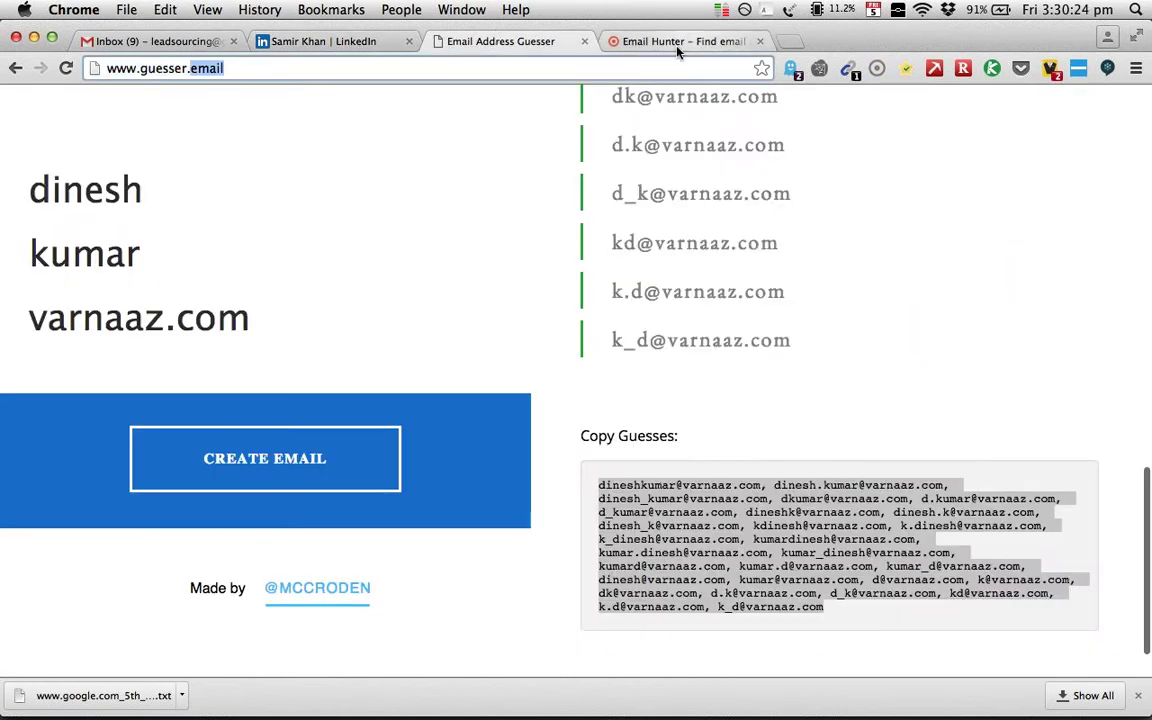
pyautogui.click(677, 45)
pyautogui.press('super+l')
pyautogui.write('go')
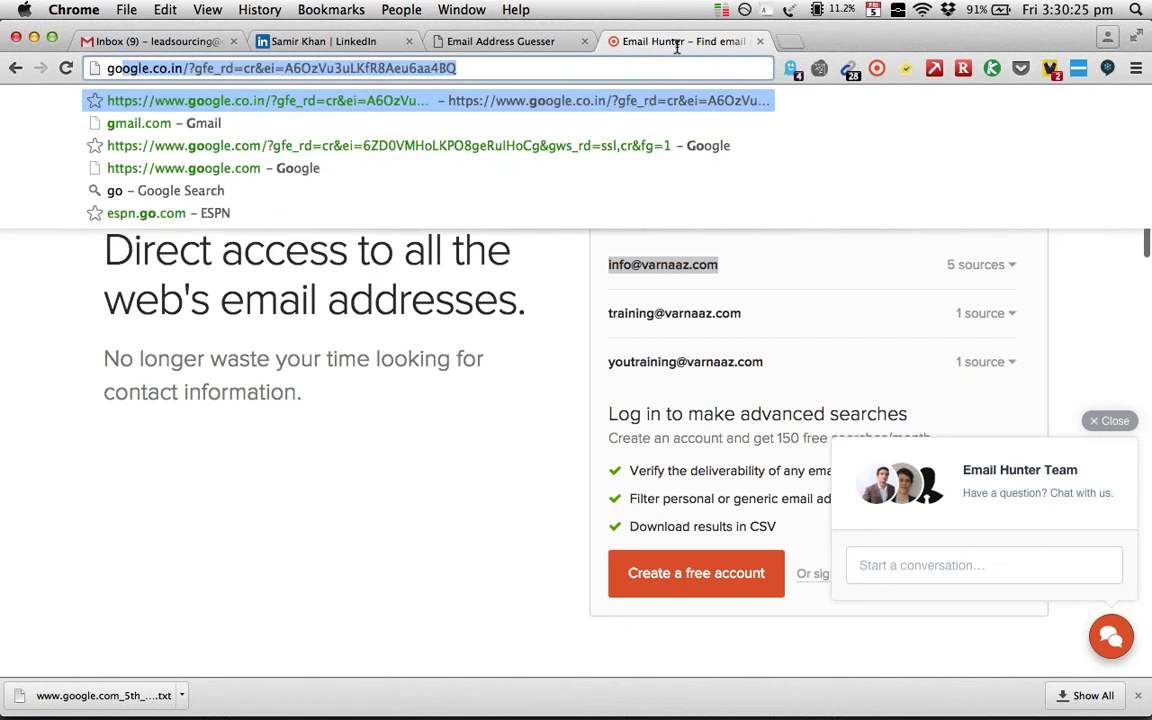
pyautogui.write('ogle')
pyautogui.press('Down')
pyautogui.press('Return')
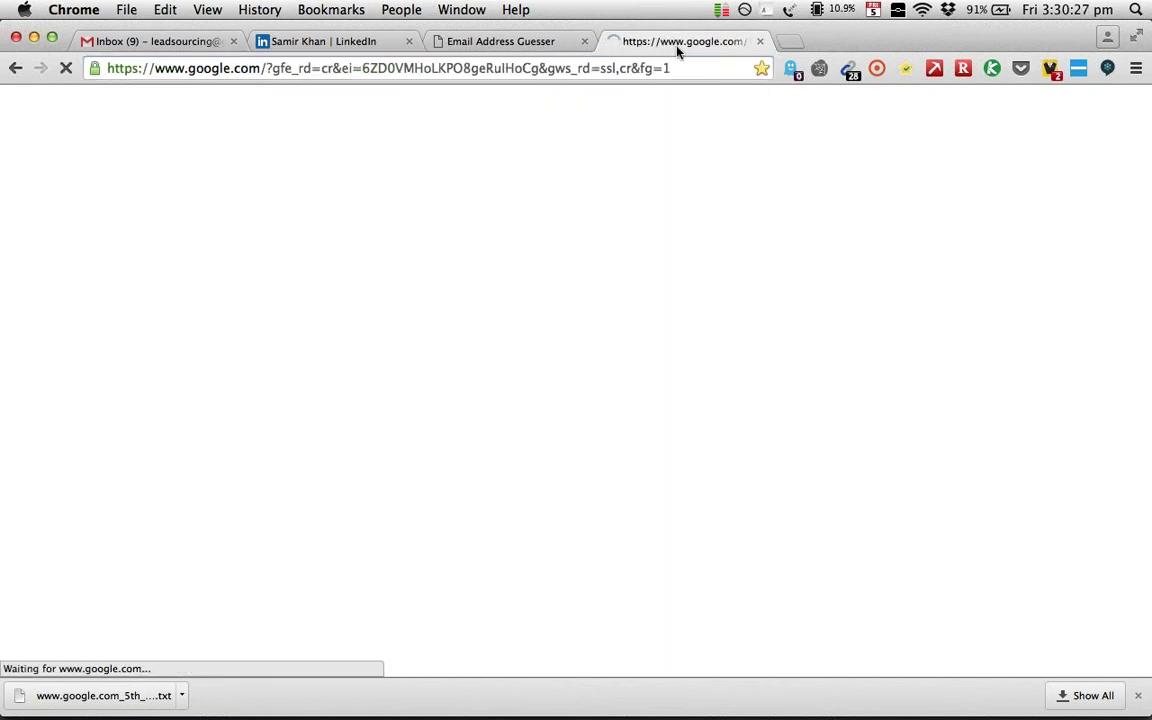
pyautogui.write('email hunter for chr')
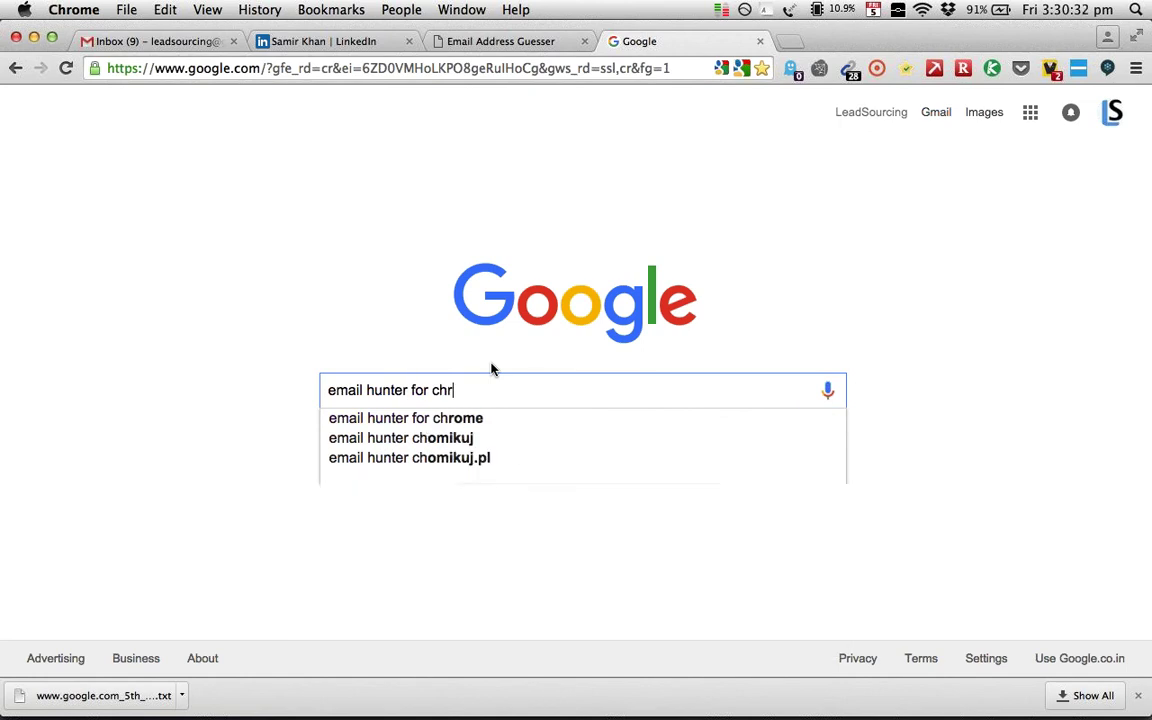
pyautogui.write('ome')
pyautogui.press('Return')
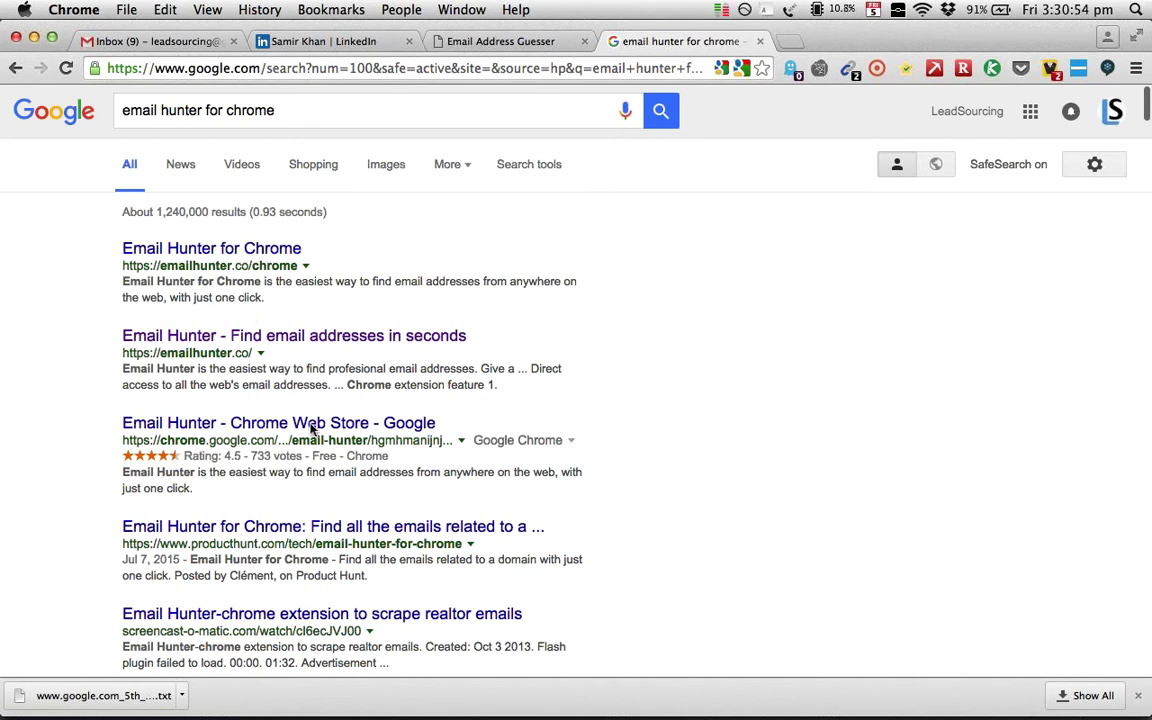
# Search LinkedIn for the contact's name, open the first profile, and try the Email Hunter button.
pyautogui.click(303, 43)
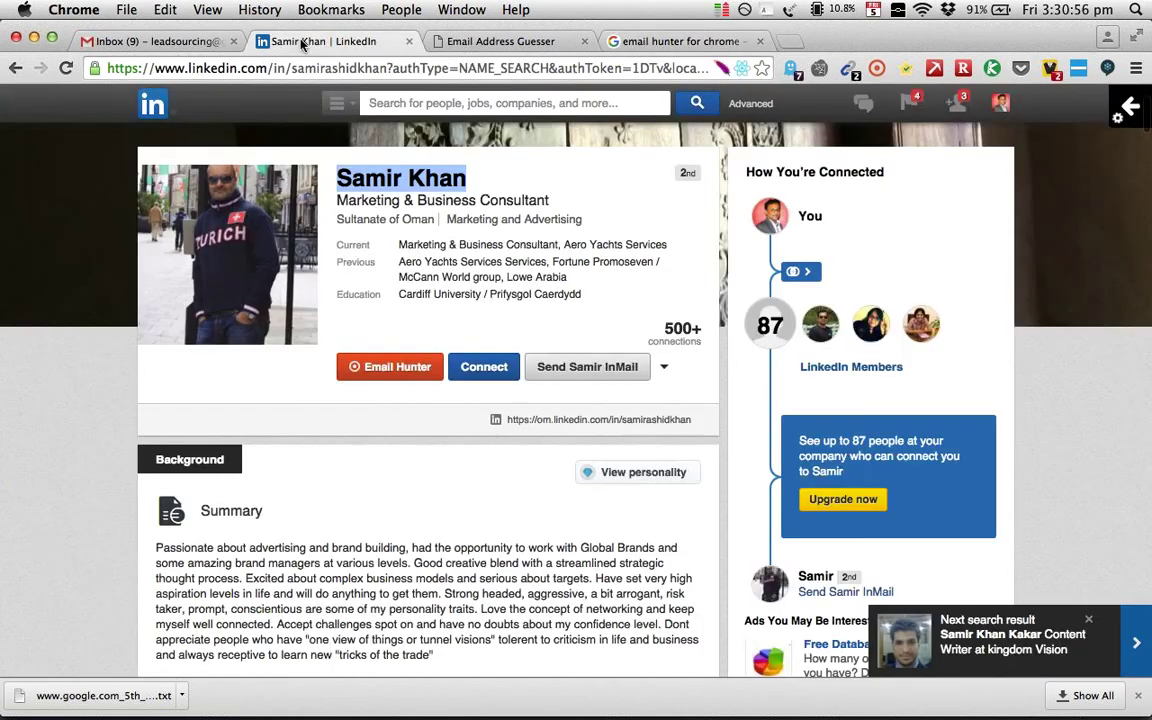
pyautogui.click(467, 104)
pyautogui.press('Return')
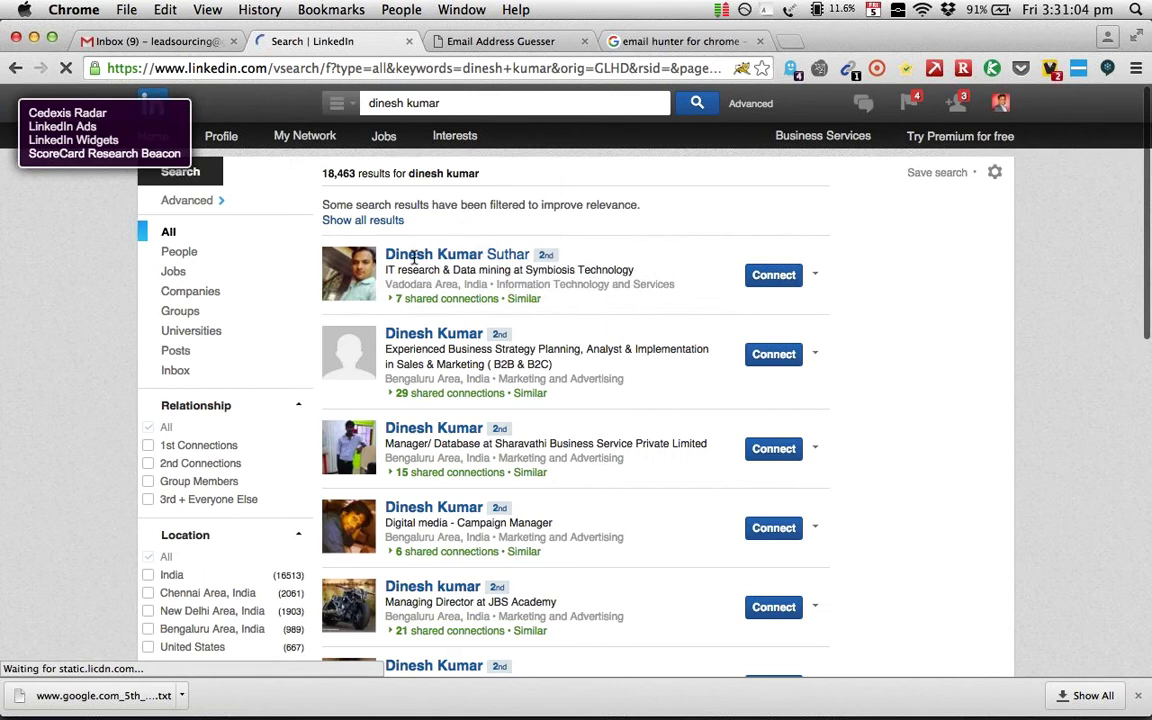
pyautogui.click(412, 257)
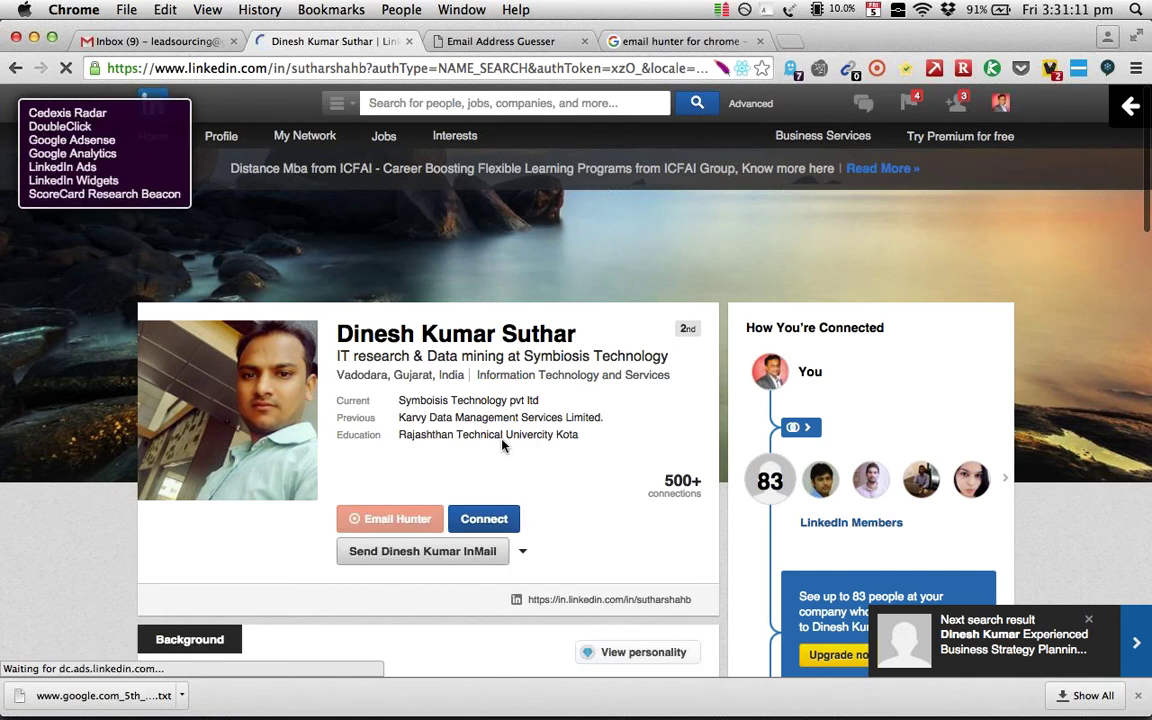
pyautogui.scroll(-1, 502, 444)
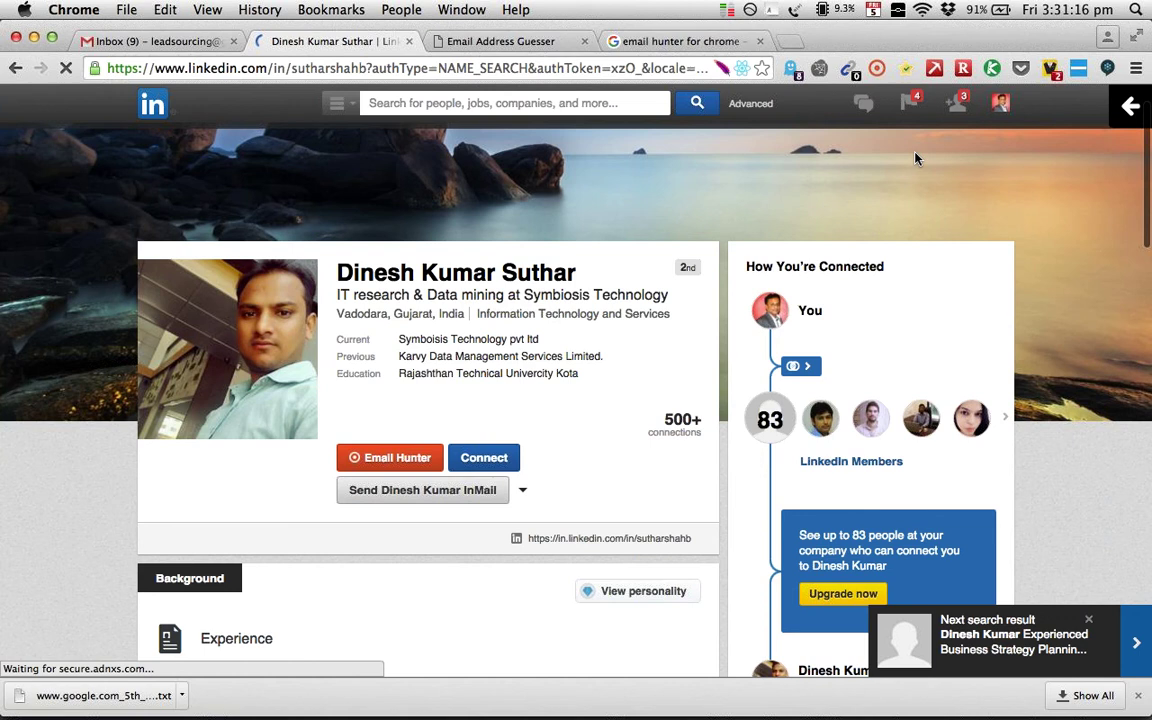
pyautogui.click(404, 458)
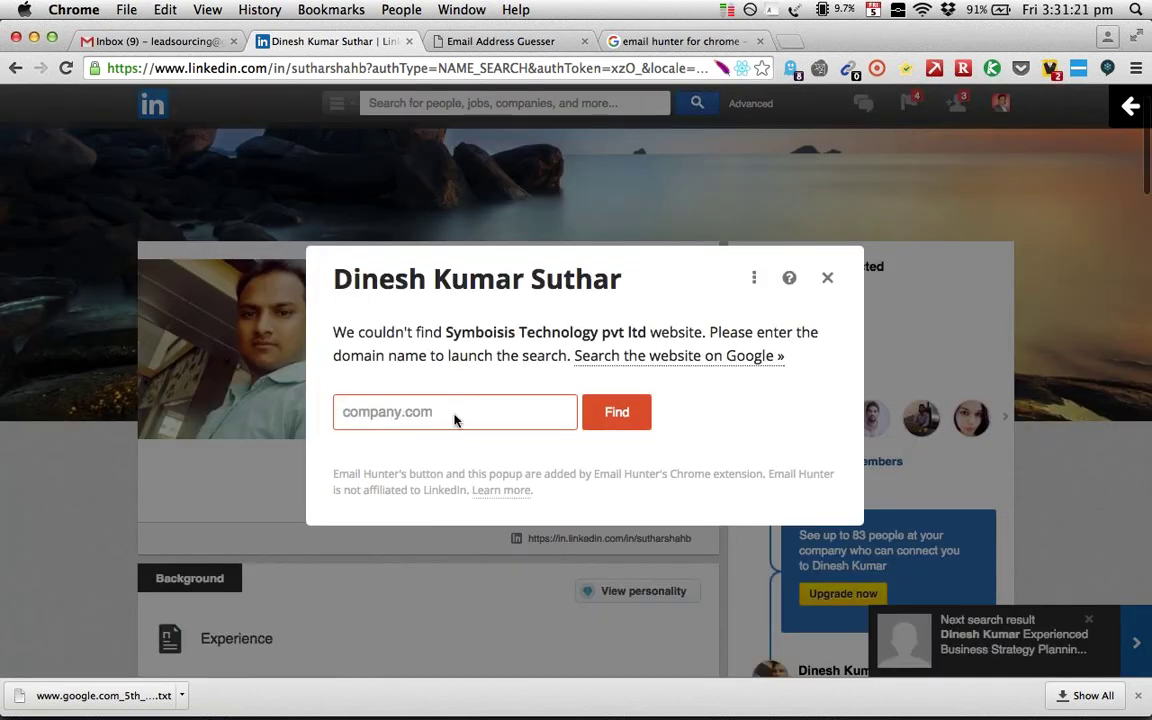
pyautogui.click(237, 432)
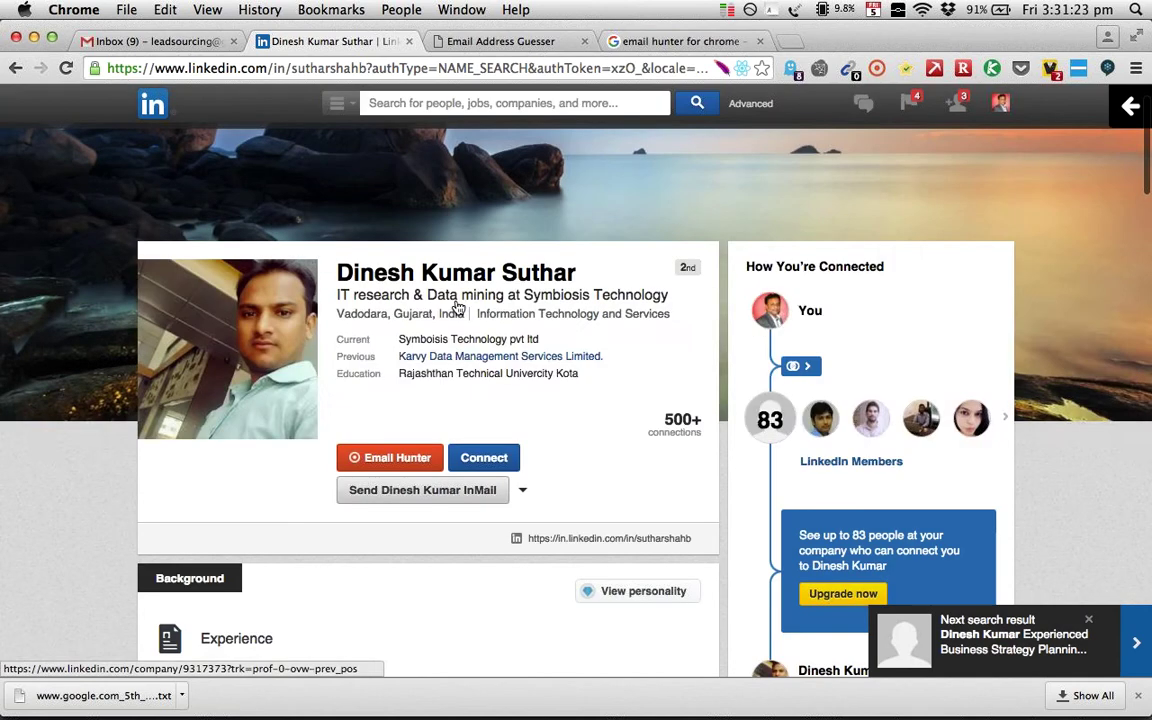
pyautogui.press('super+Tab')
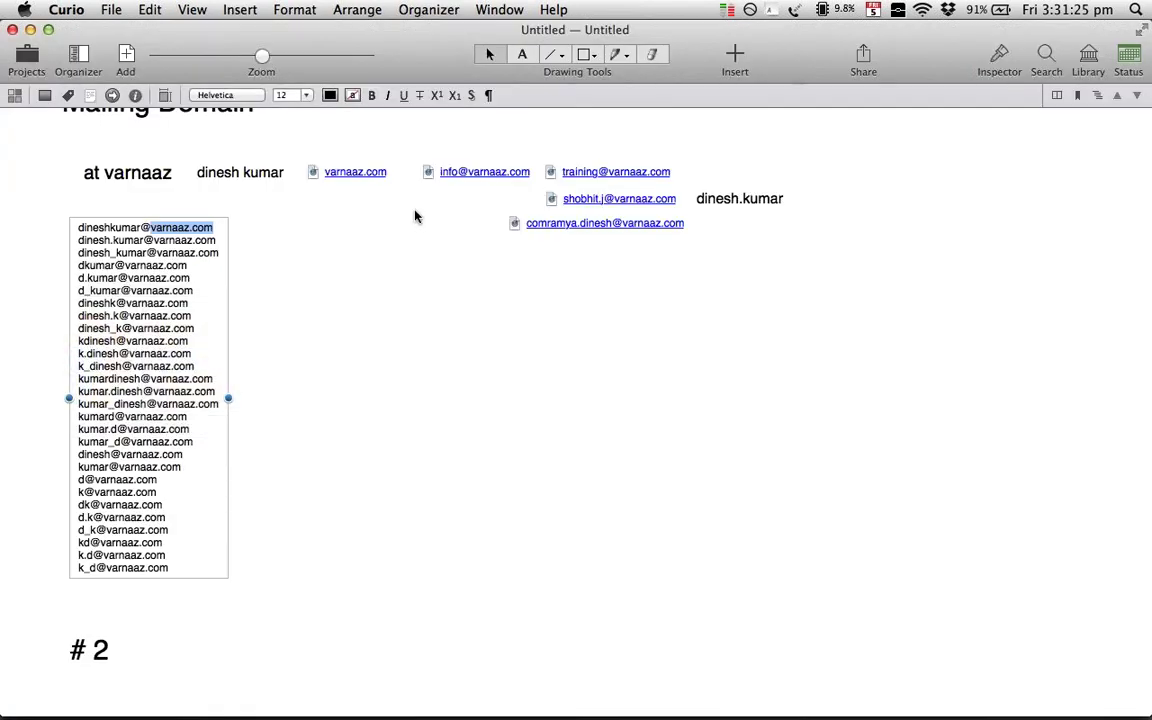
# Copy the word 'varnaaz' from the 'at varnaaz' label on the Curio board.
pyautogui.doubleClick(150, 173)
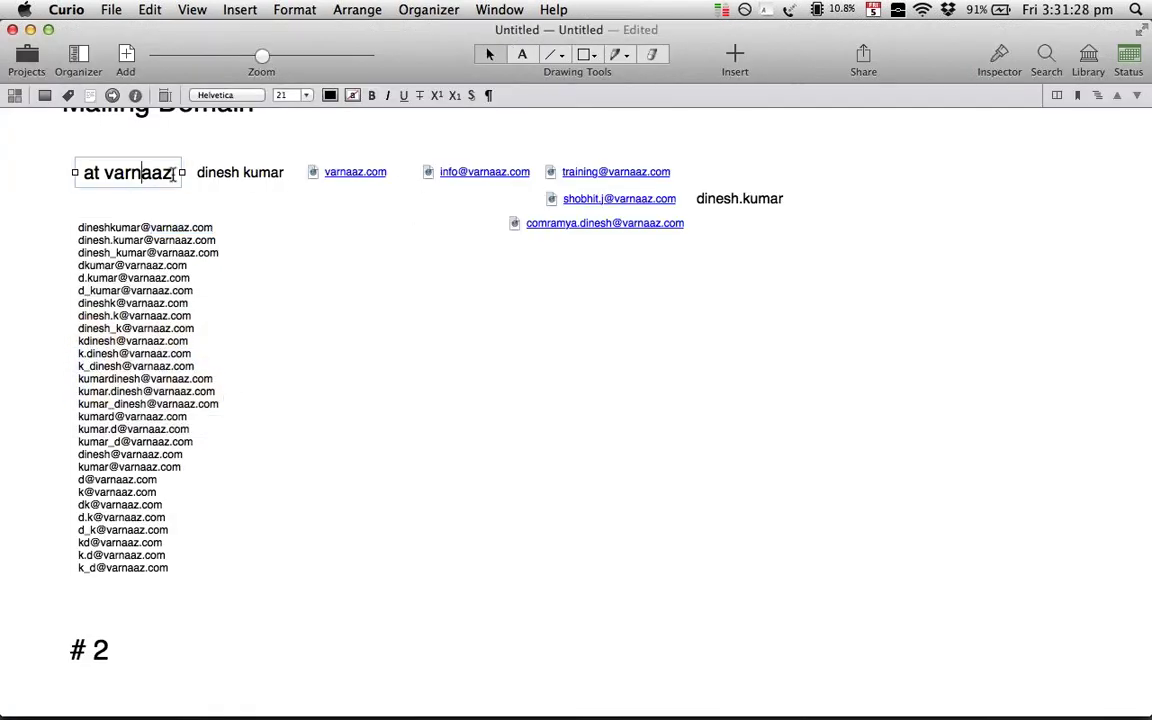
pyautogui.doubleClick(125, 174)
pyautogui.press('super+c')
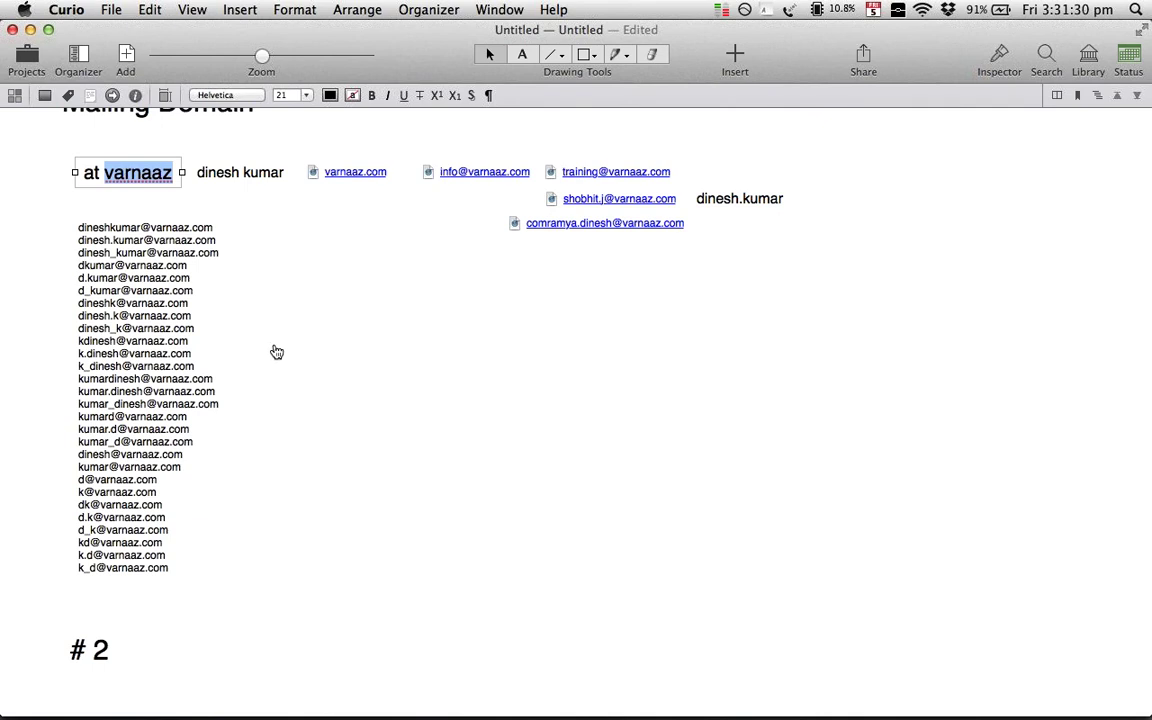
# Paste 'varnaaz' into the LinkedIn search box in Chrome.
pyautogui.press('super+Tab')
pyautogui.press('Tab')
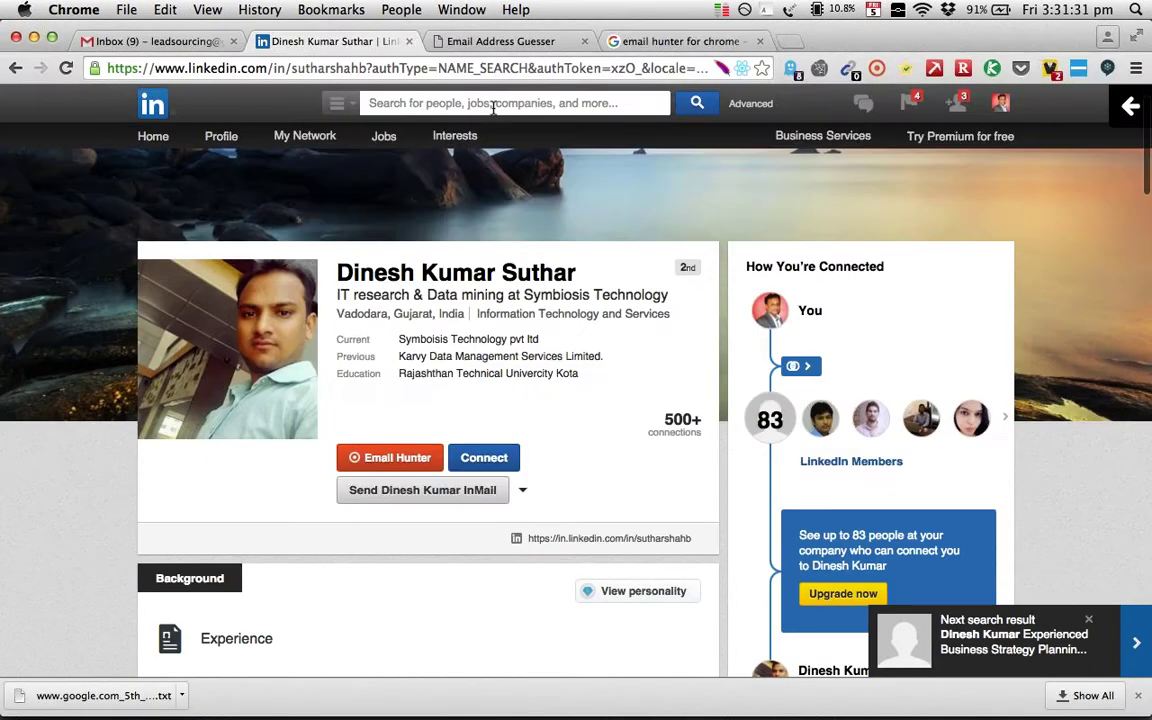
pyautogui.click(493, 103)
pyautogui.press('super+v')
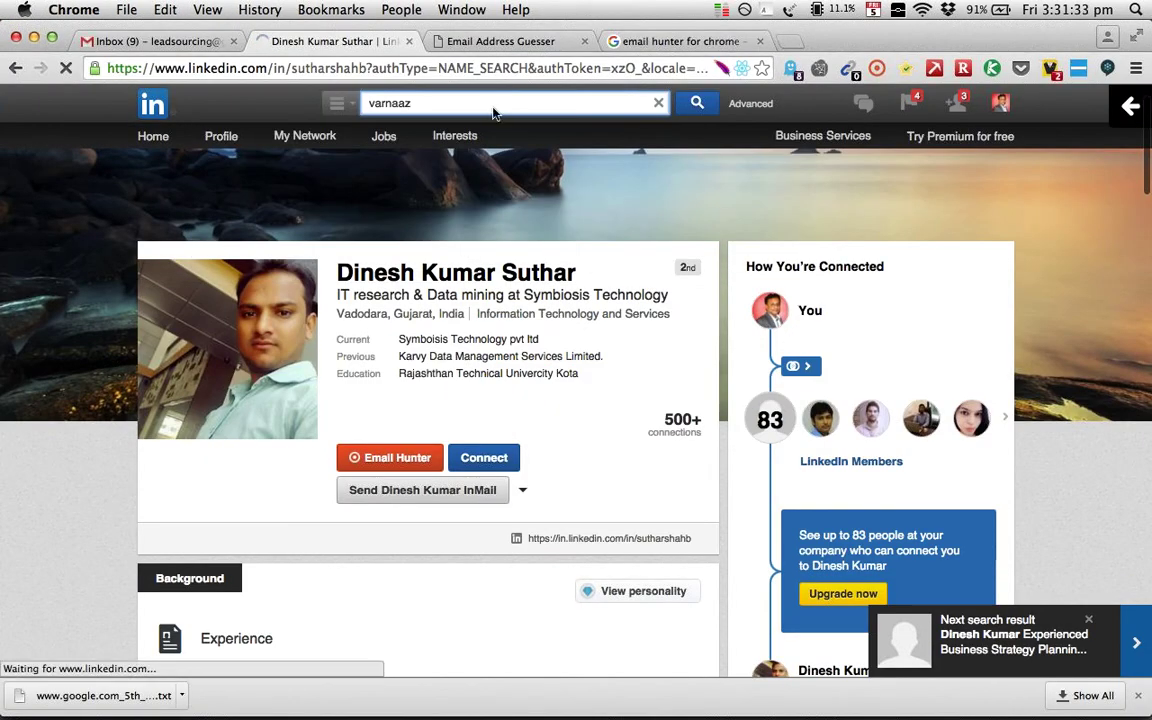
# Search LinkedIn for varnaaz plus the CEO's name and open the Varnaaz CEO's profile.
pyautogui.press('Return')
pyautogui.click(427, 103)
pyautogui.write('n')
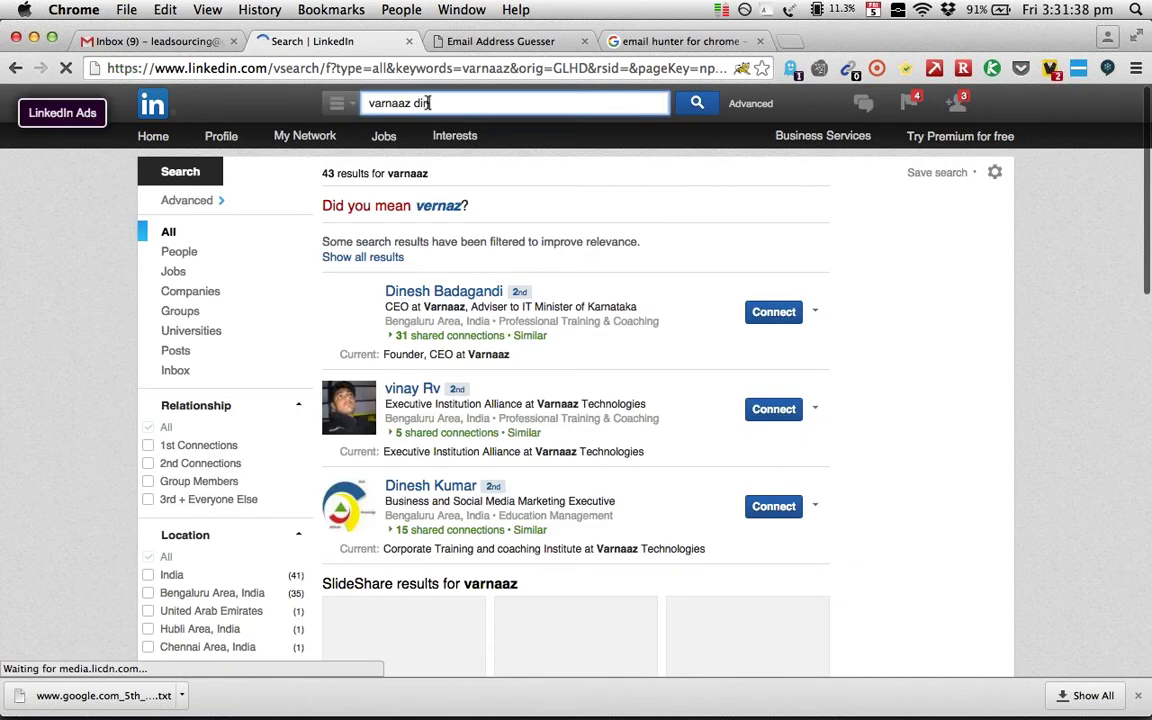
pyautogui.write('esh')
pyautogui.press('Return')
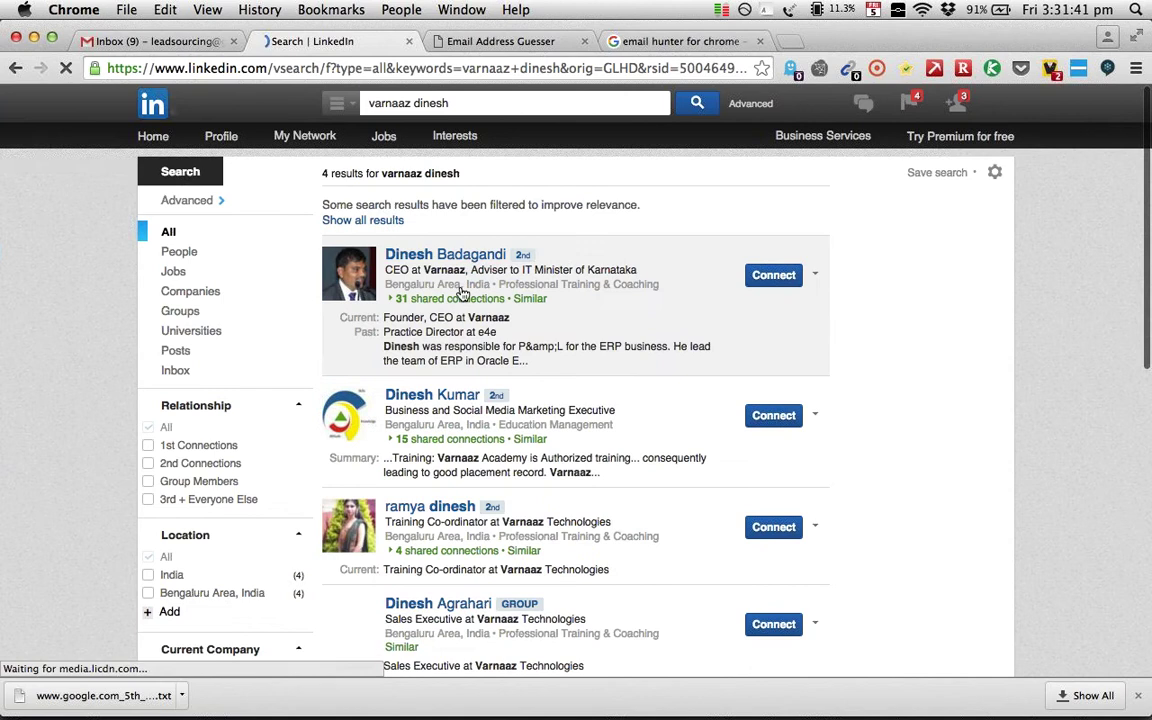
pyautogui.click(471, 255)
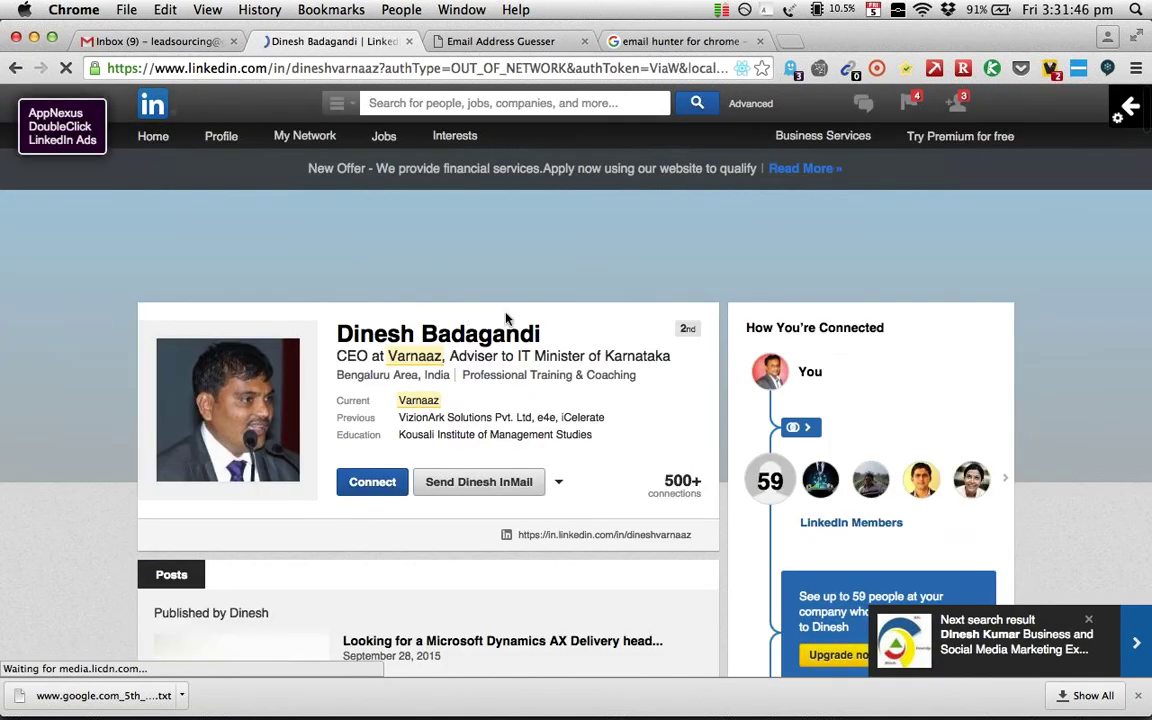
pyautogui.scroll(-2, 506, 318)
pyautogui.scroll(-2, 506, 318)
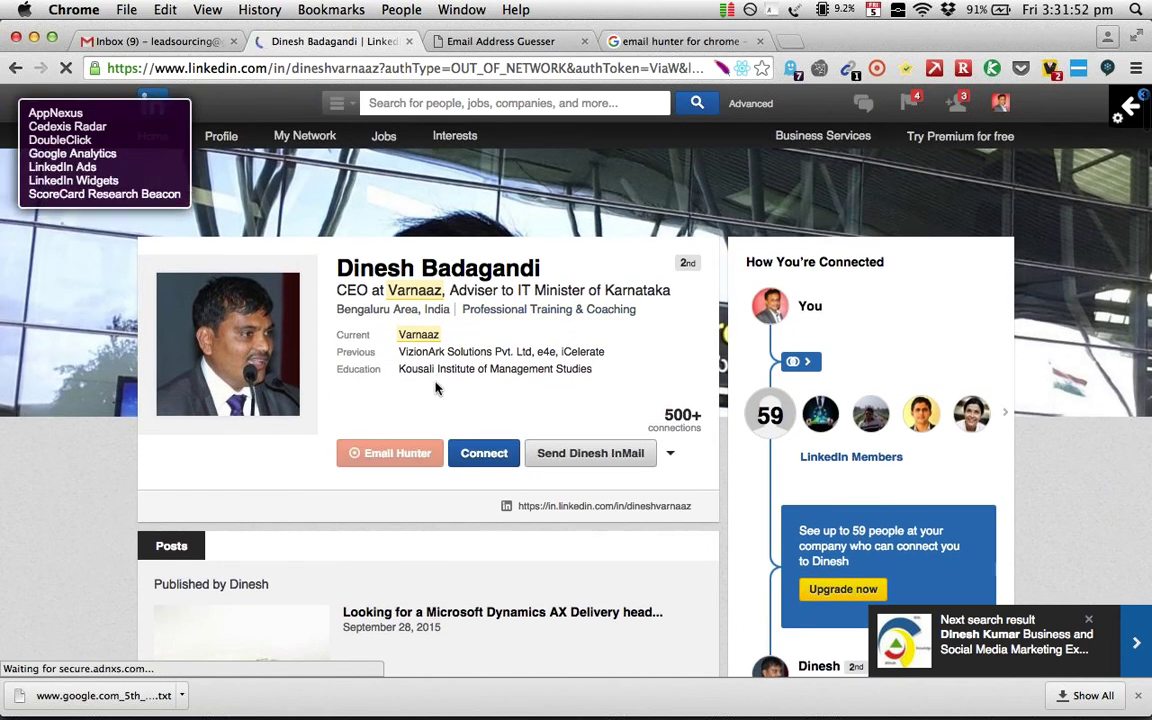
# Sign in to Email Hunter and rerun its email lookup on the CEO's profile.
pyautogui.click(383, 453)
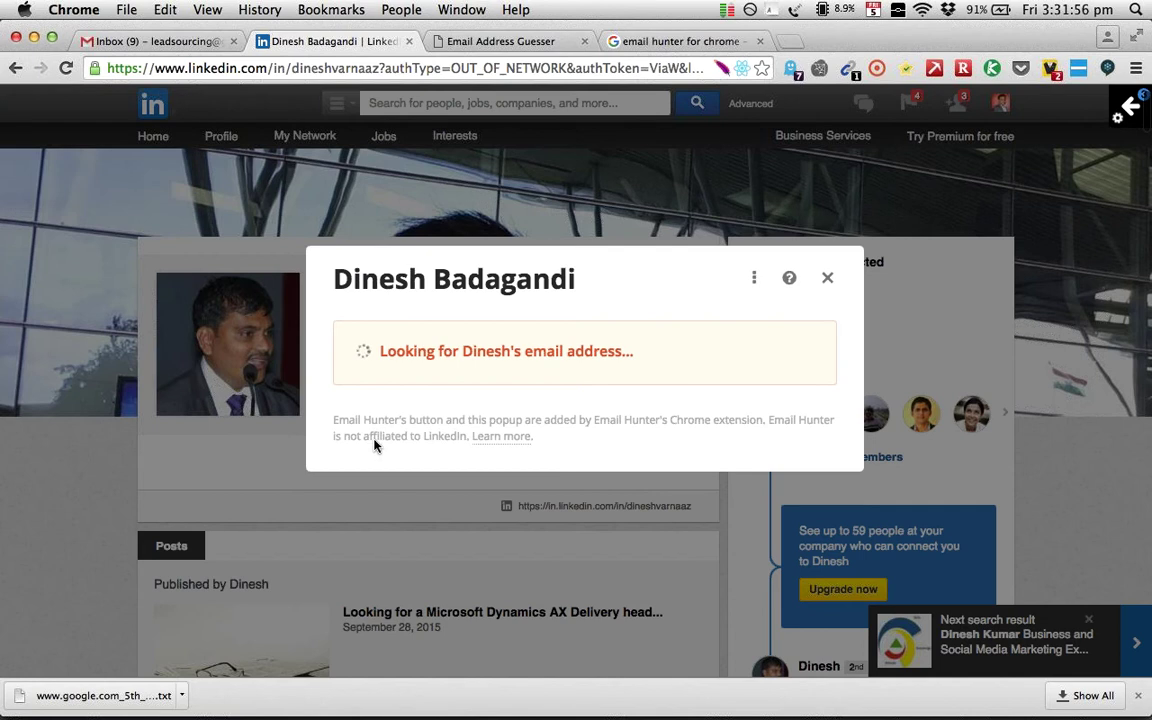
pyautogui.click(397, 399)
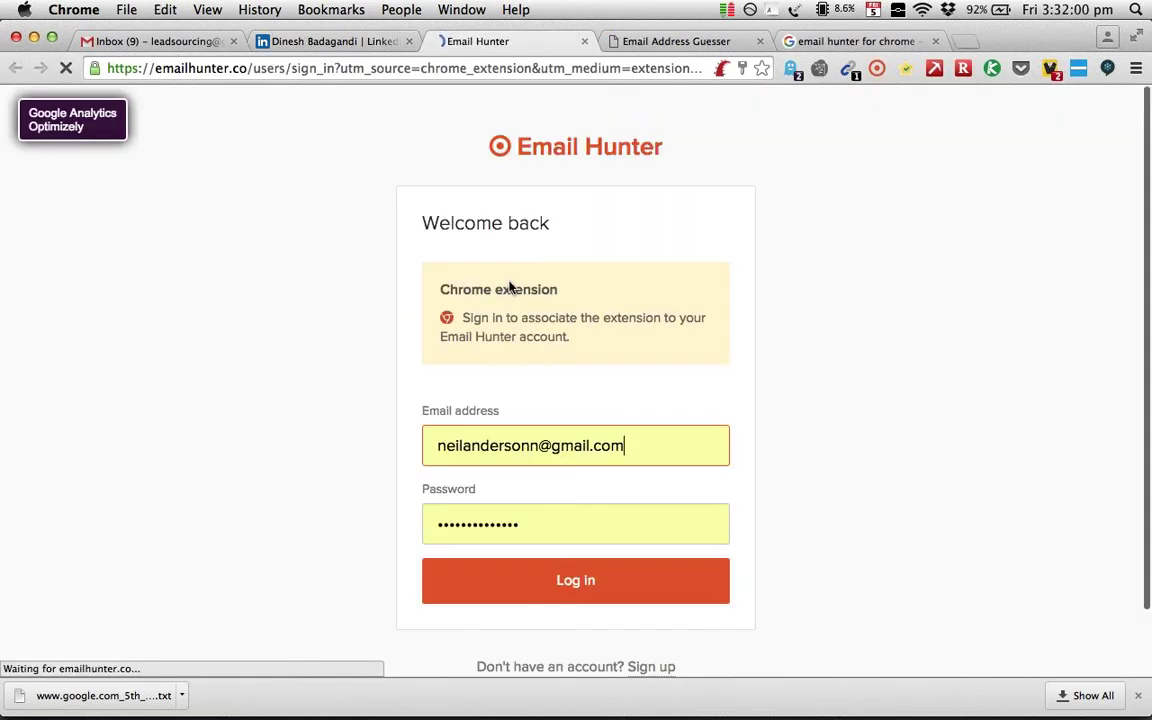
pyautogui.click(550, 586)
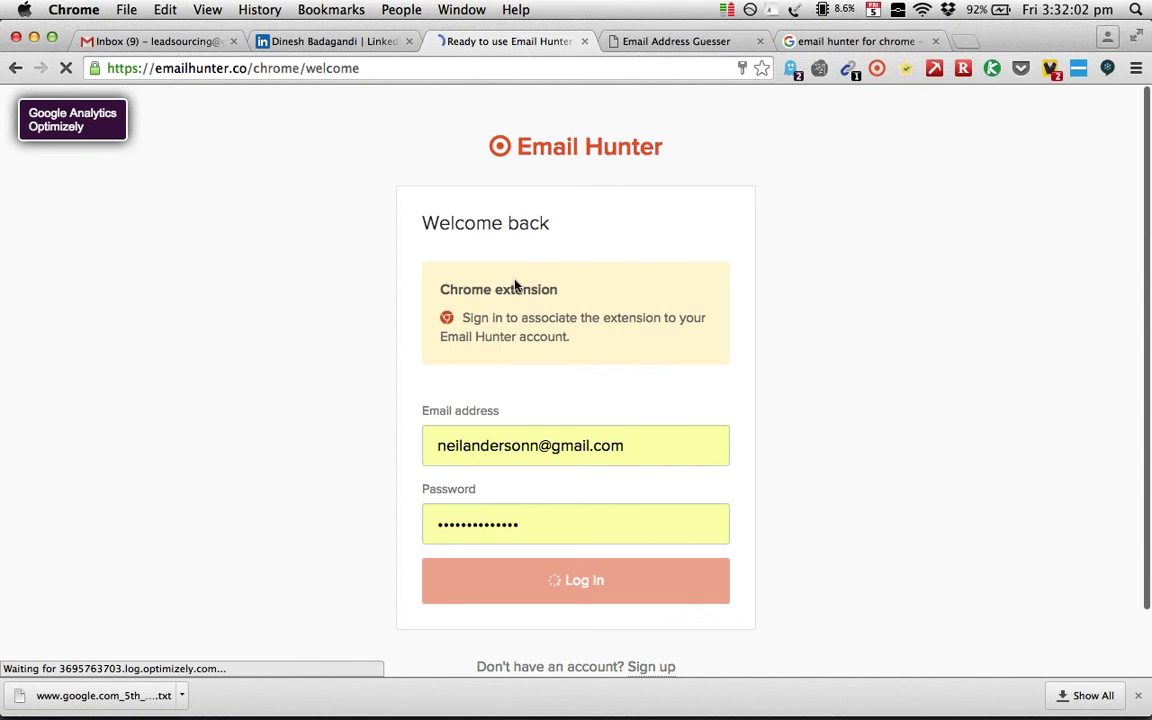
pyautogui.click(367, 48)
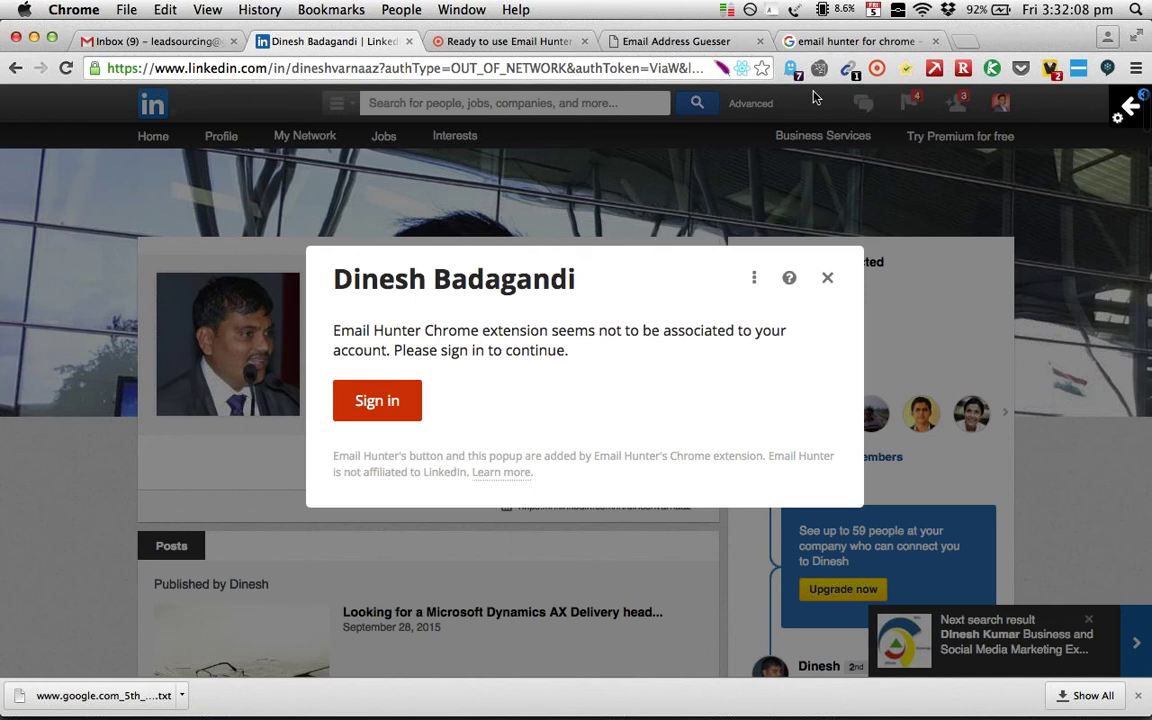
pyautogui.click(826, 276)
pyautogui.click(388, 455)
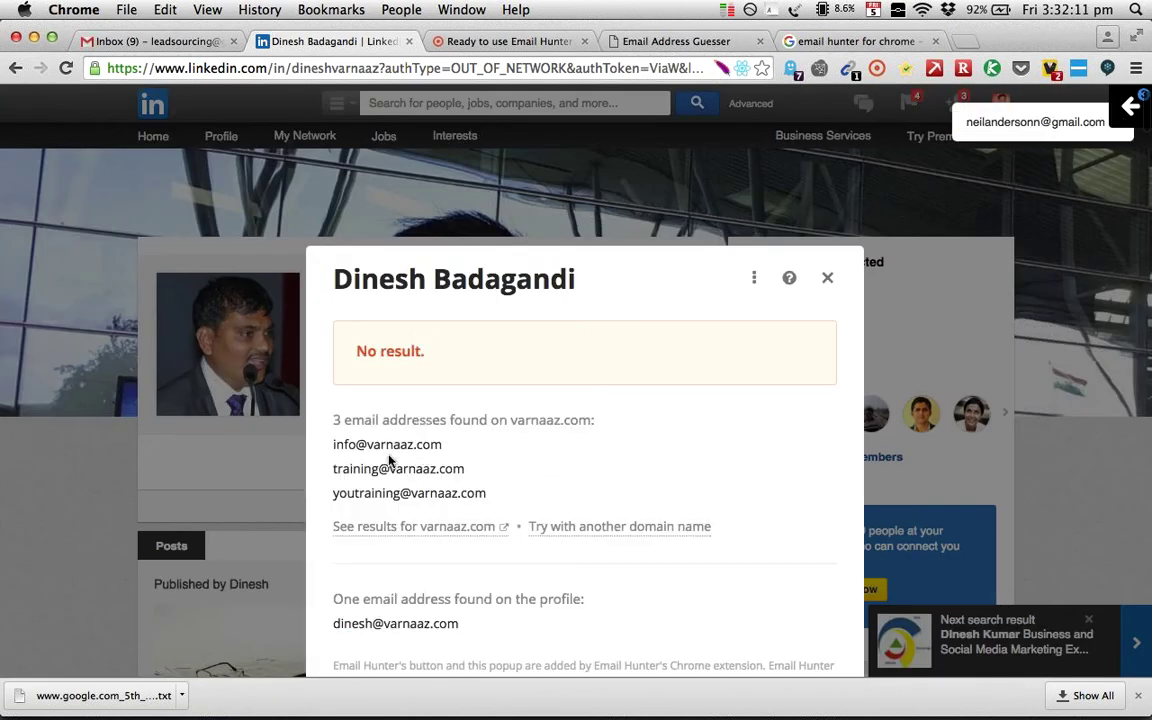
# Review the Email Hunter results of generic varnaaz.com addresses, then close them and browse the profile.
pyautogui.scroll(-1, 490, 475)
pyautogui.moveTo(577, 280); pyautogui.dragTo(330, 280)
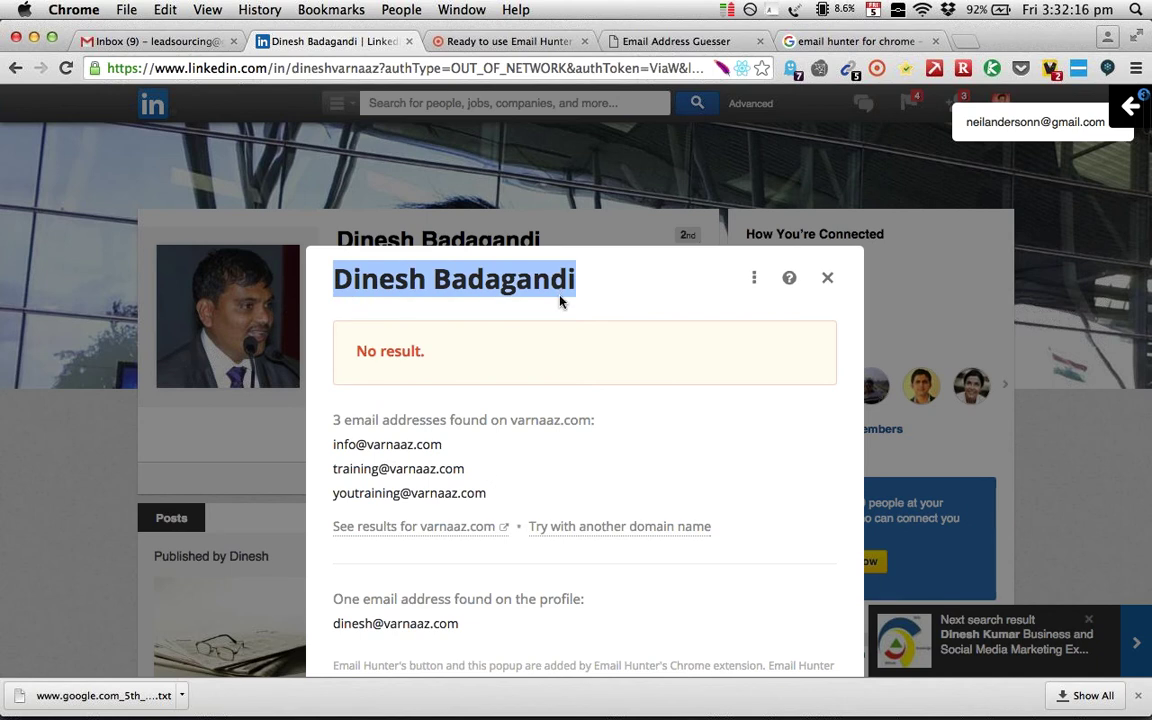
pyautogui.click(95, 420)
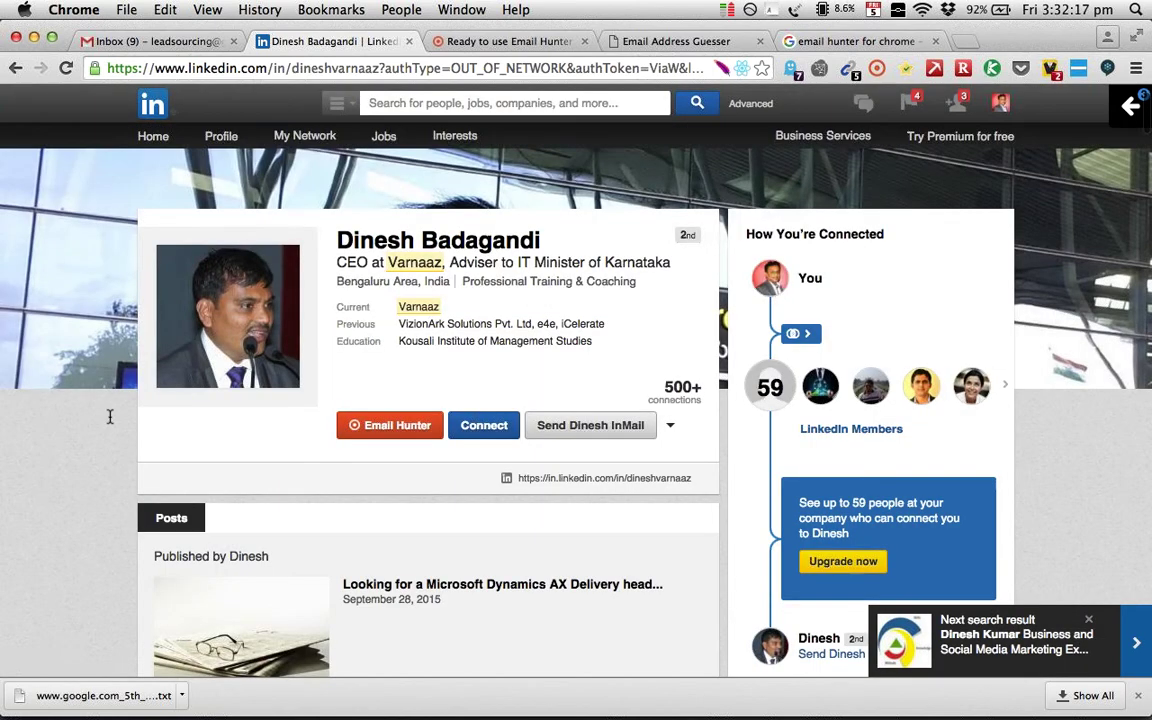
pyautogui.click(452, 106)
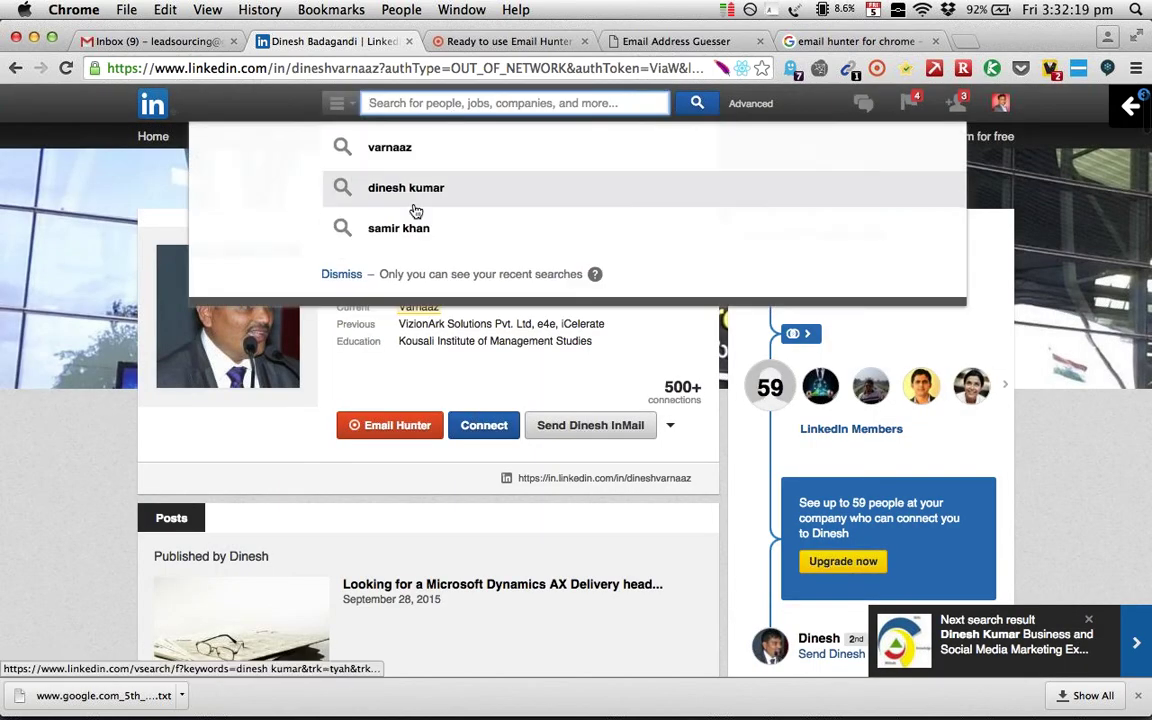
pyautogui.click(95, 190)
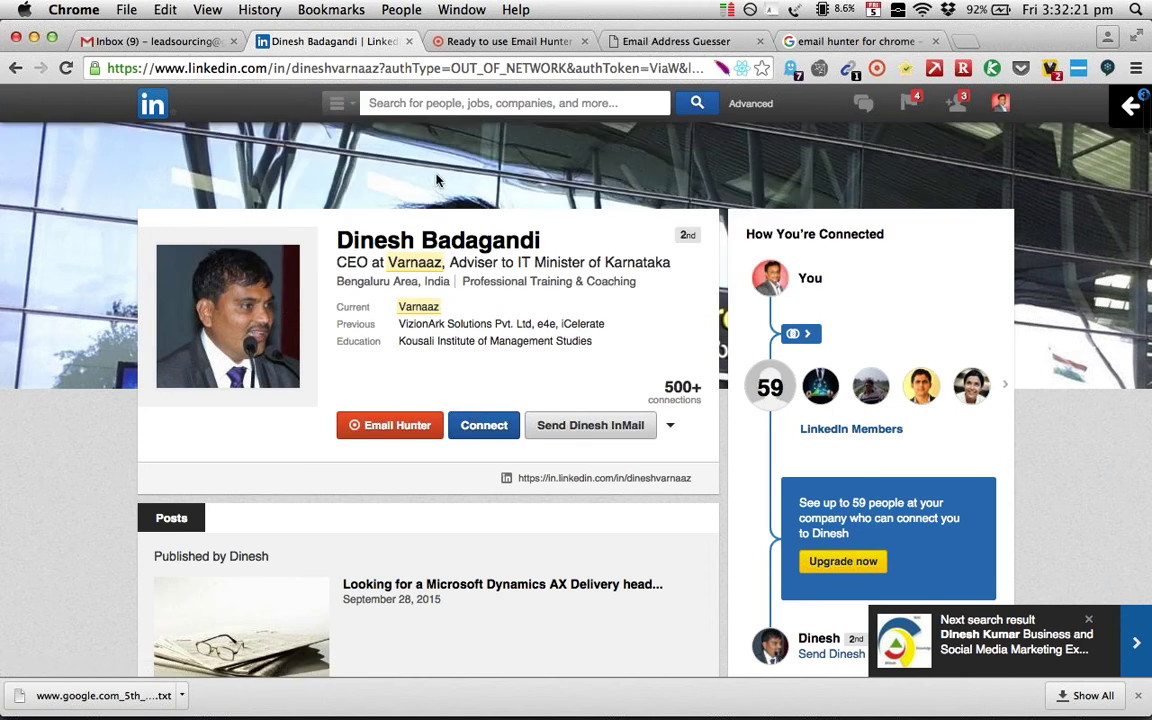
pyautogui.moveTo(1000, 103)
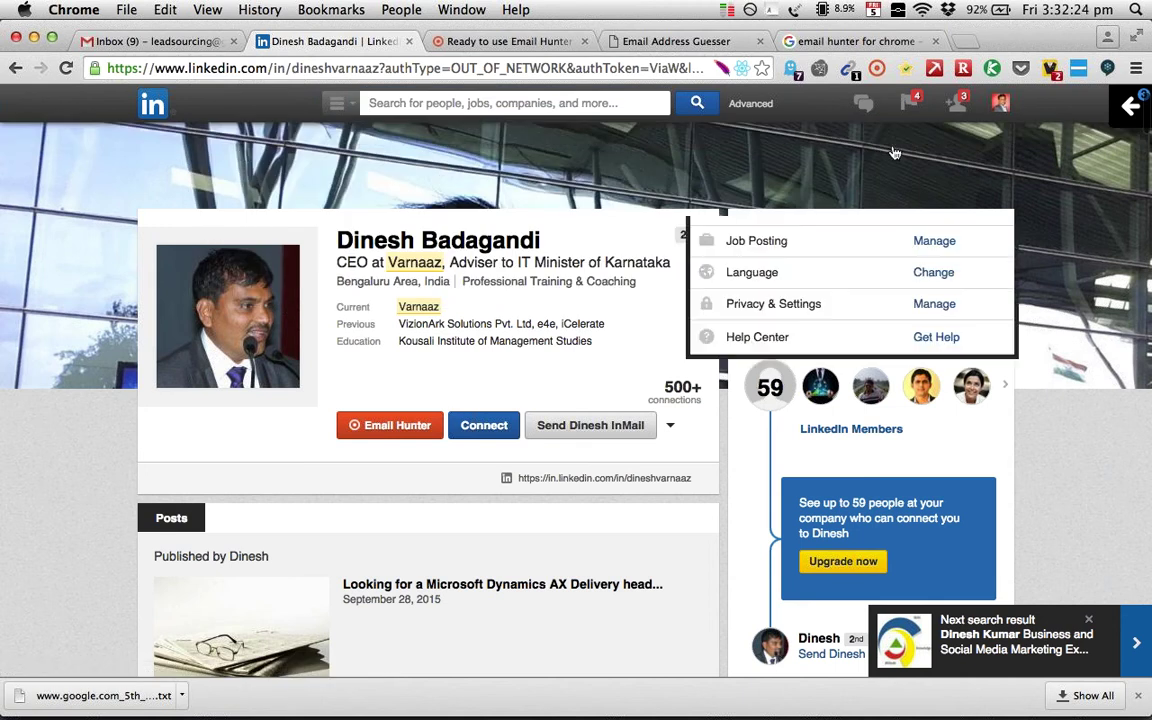
pyautogui.scroll(-5, 738, 450)
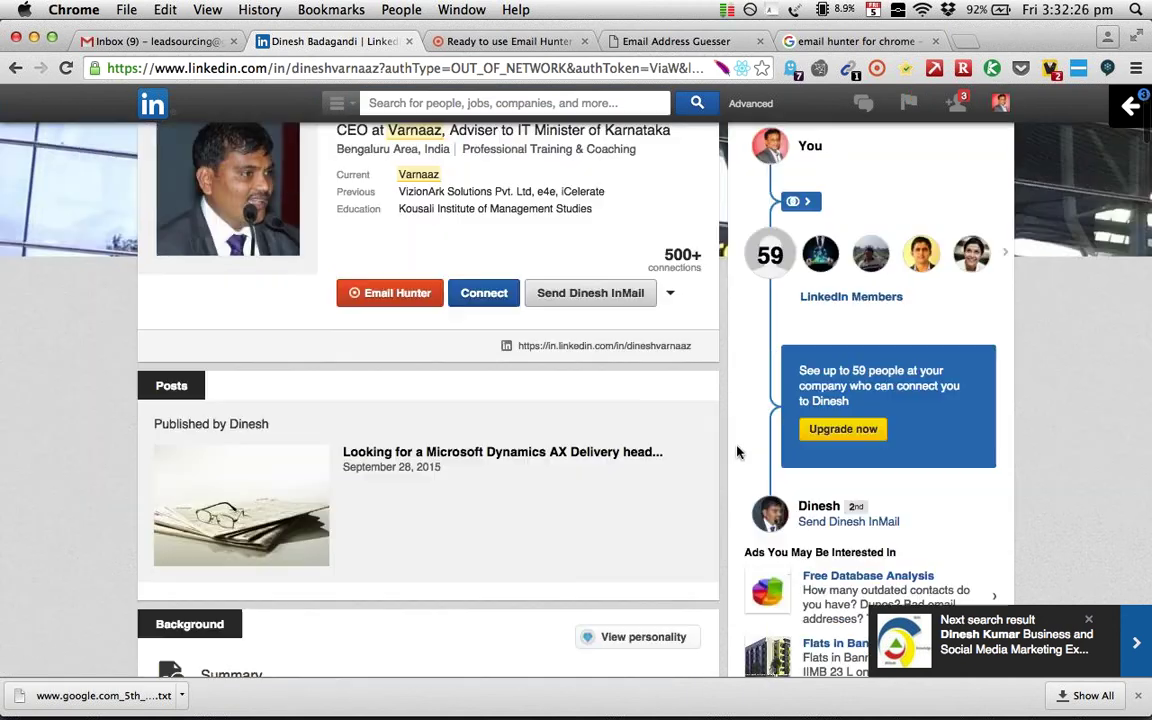
pyautogui.scroll(-8, 805, 507)
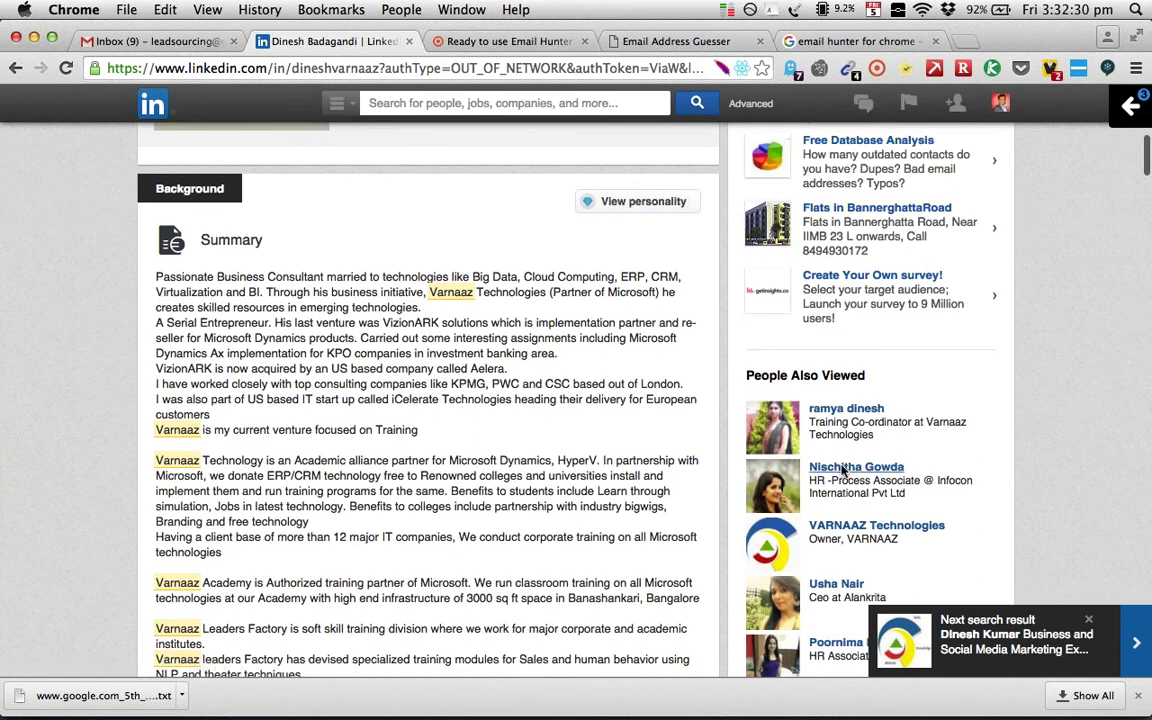
# Check the Varnaaz training co-ordinator's profile with Email Hunter, finding only generic varnaaz.com mailboxes.
pyautogui.click(840, 418)
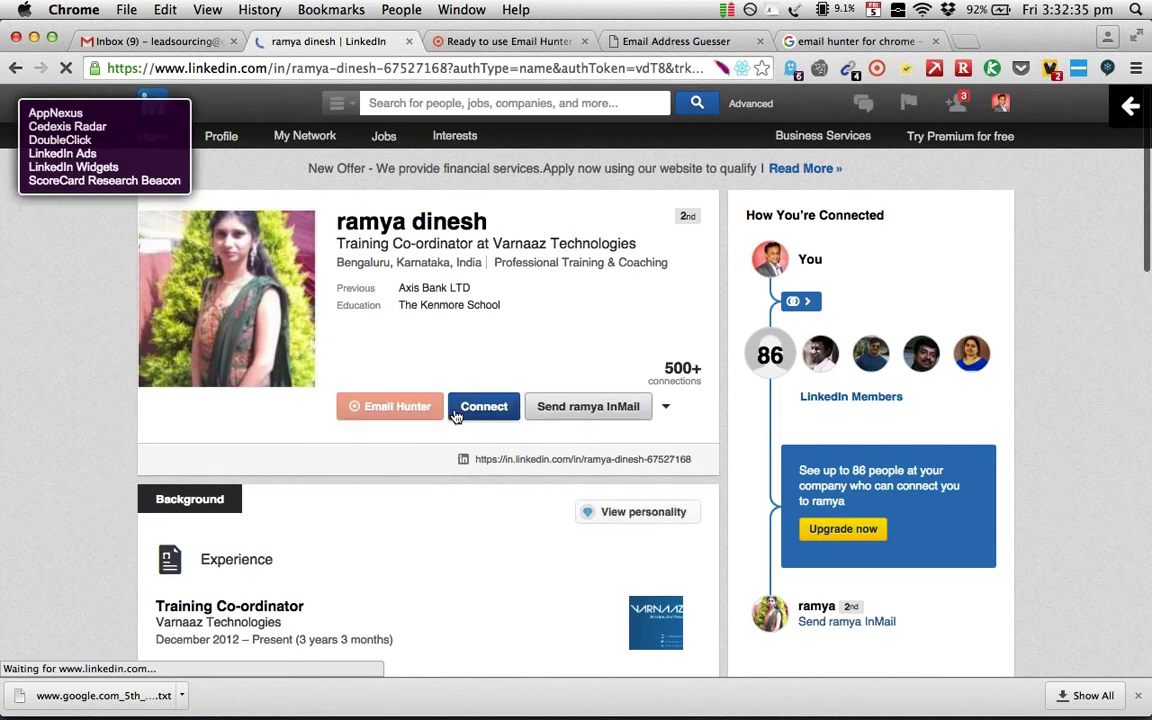
pyautogui.click(390, 408)
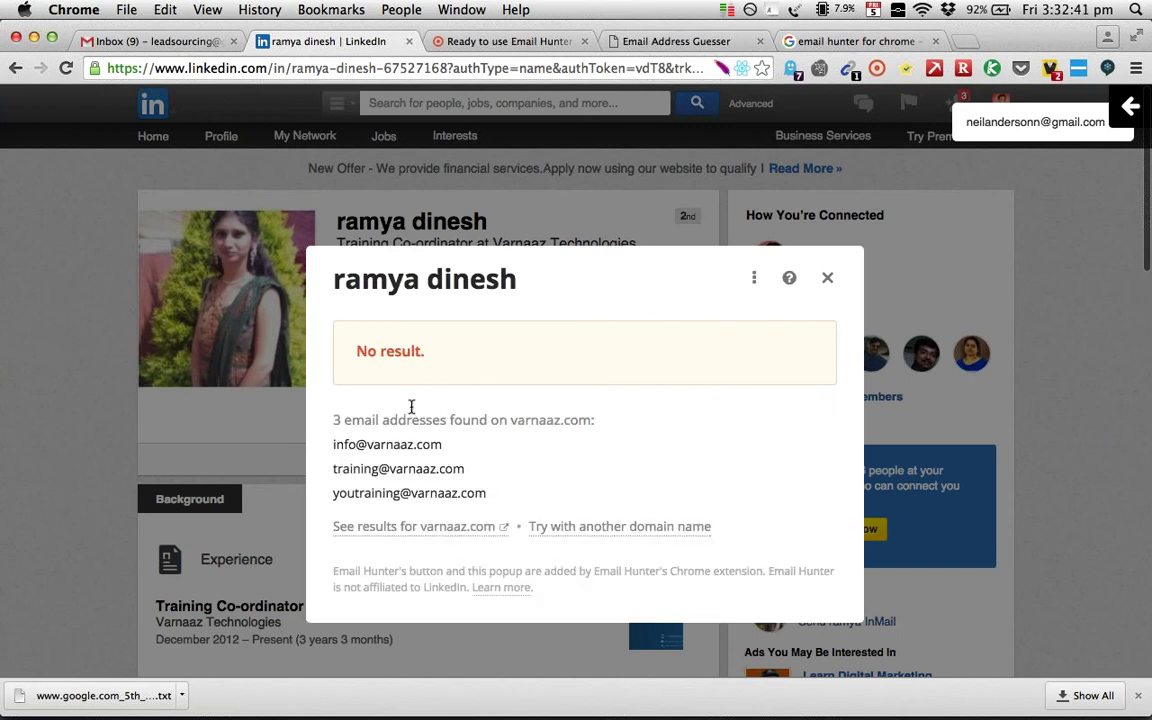
pyautogui.scroll(-4, 949, 545)
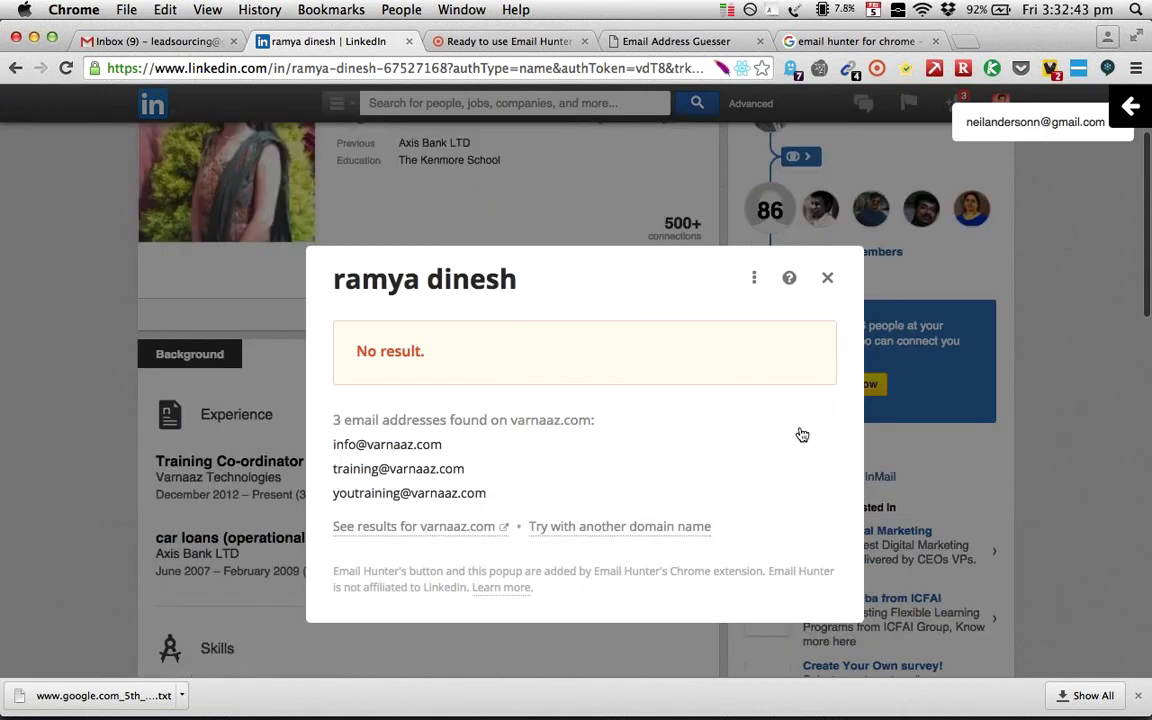
pyautogui.press('Escape')
pyautogui.scroll(-1, 916, 566)
pyautogui.scroll(-3, 916, 566)
pyautogui.scroll(2, 823, 453)
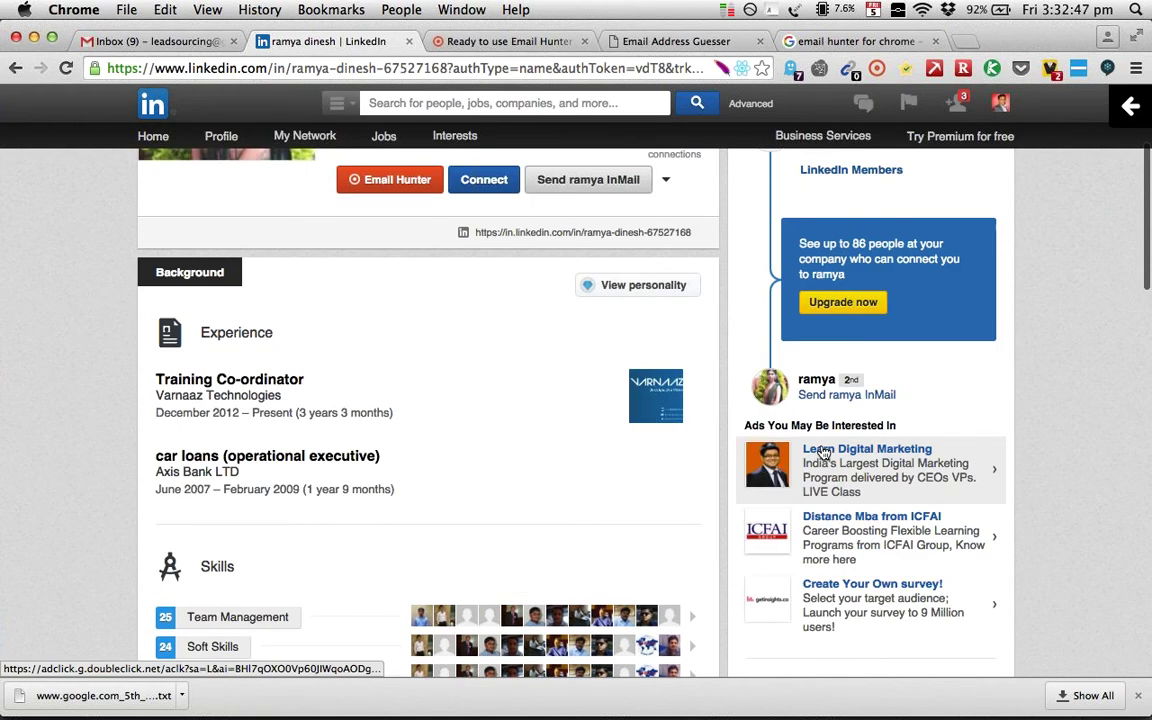
pyautogui.scroll(-12, 823, 453)
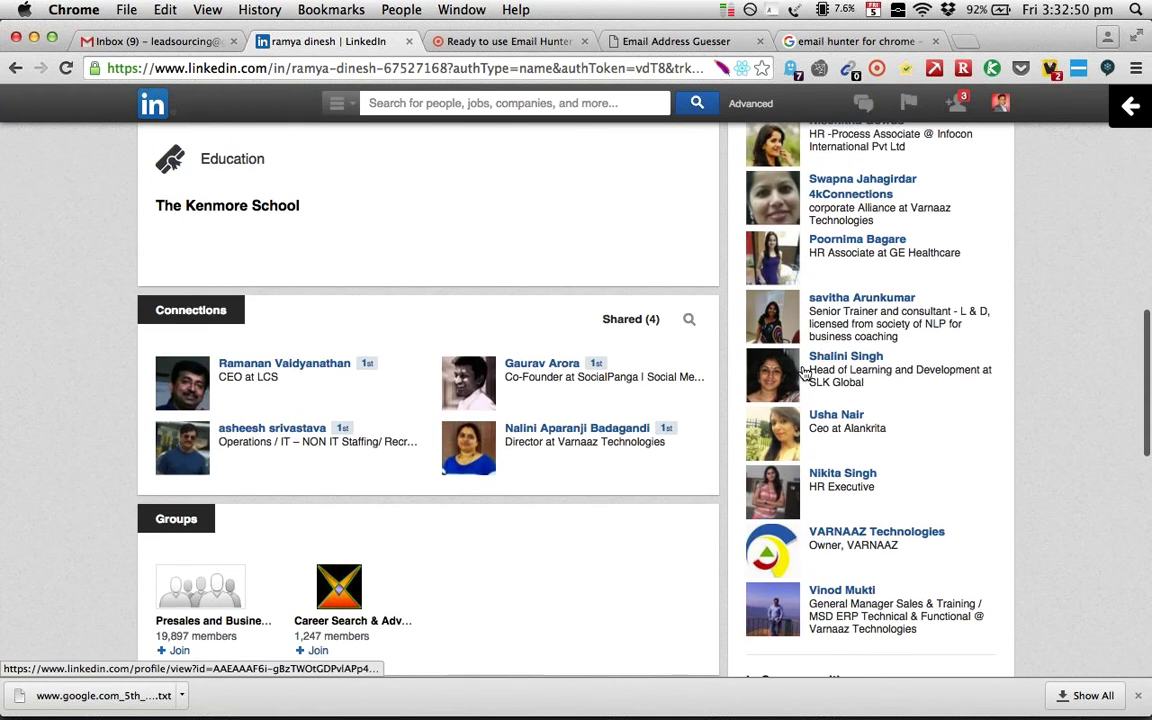
pyautogui.scroll(2, 803, 372)
# Look up the SLK Global learning head's 75%-confidence slkglobalbpo.com address with Email Hunter.
pyautogui.click(848, 426)
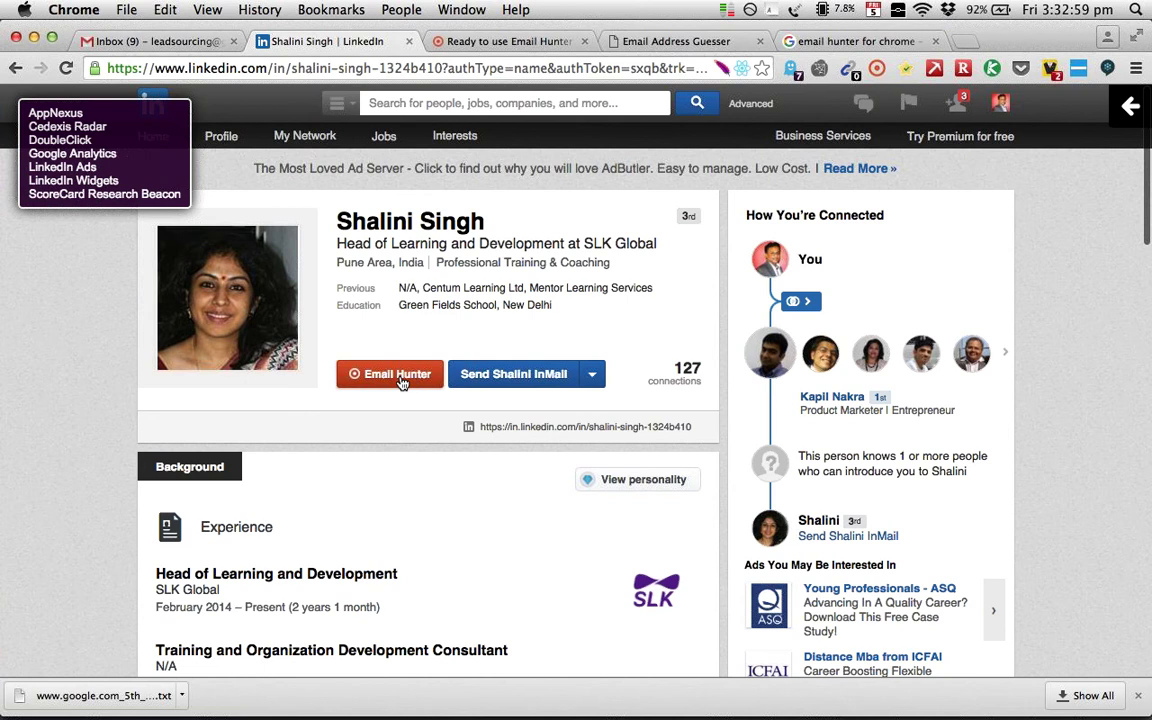
pyautogui.click(399, 376)
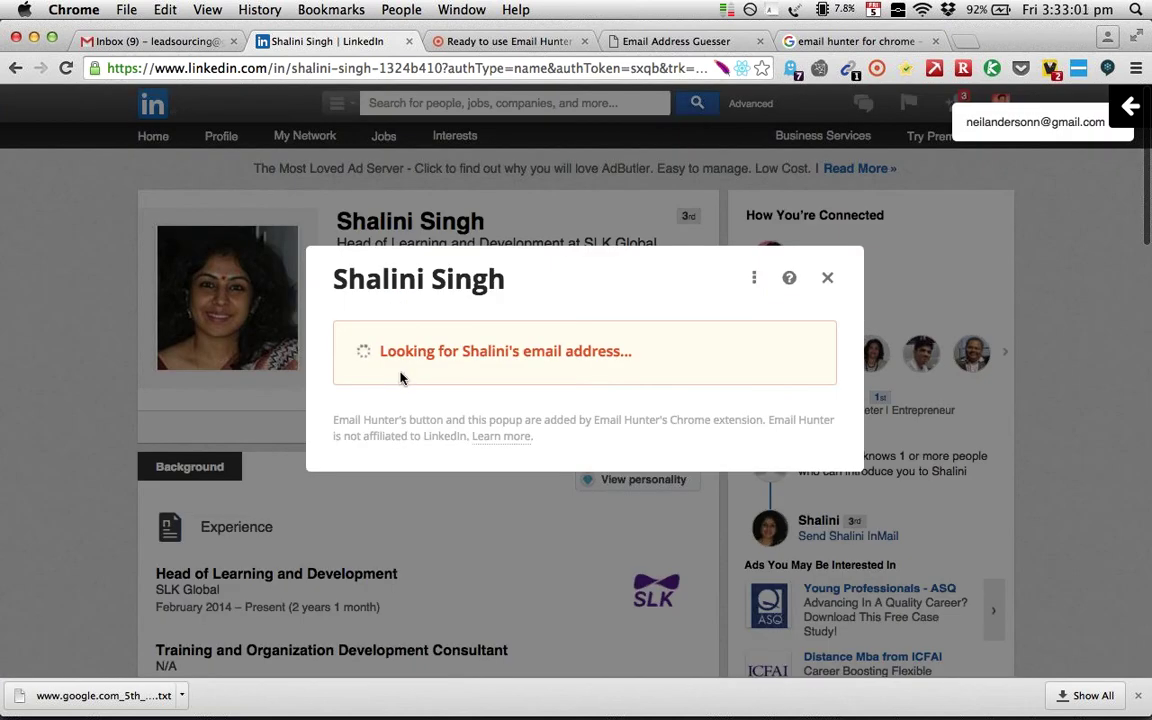
pyautogui.moveTo(545, 351); pyautogui.dragTo(348, 349)
pyautogui.press('super+c')
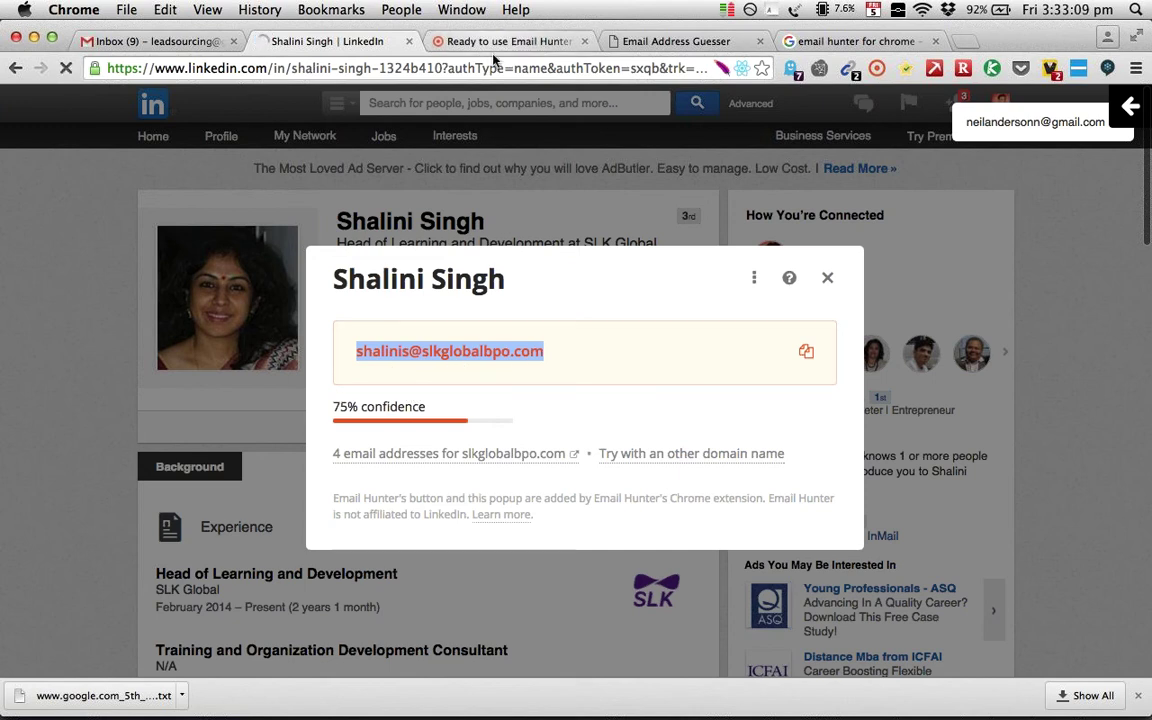
pyautogui.click(635, 40)
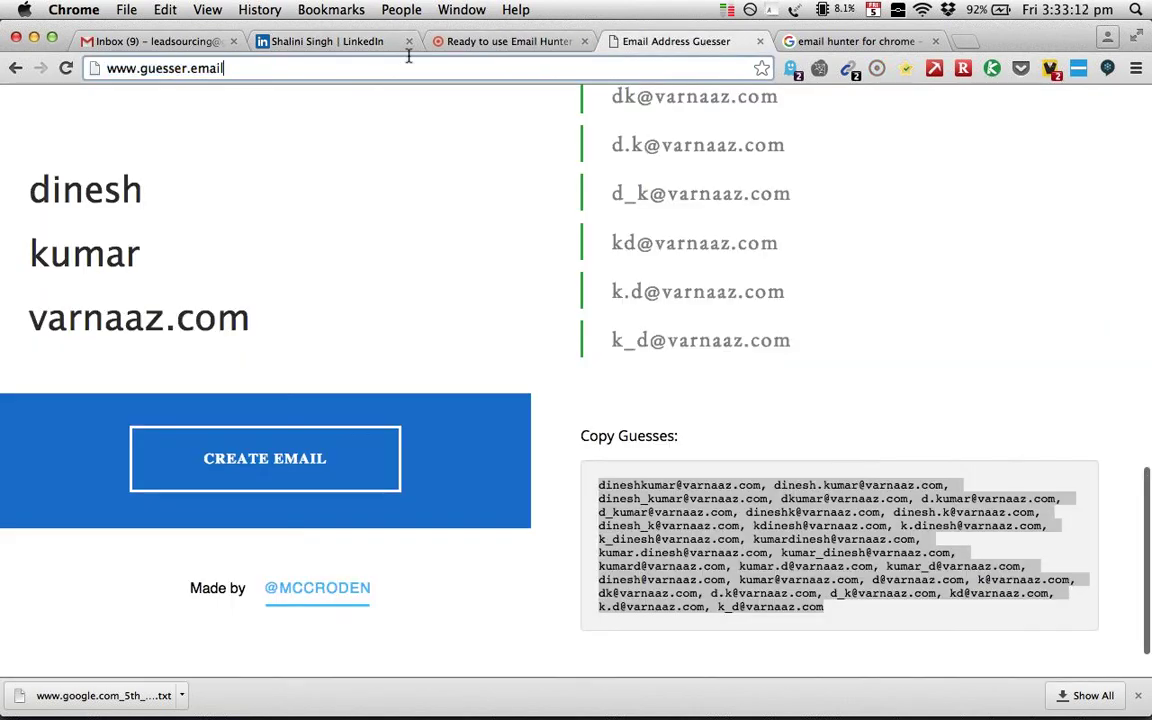
# Load mailtester.com and check the pasted guessed slkglobalbpo.com address.
pyautogui.write('mail')
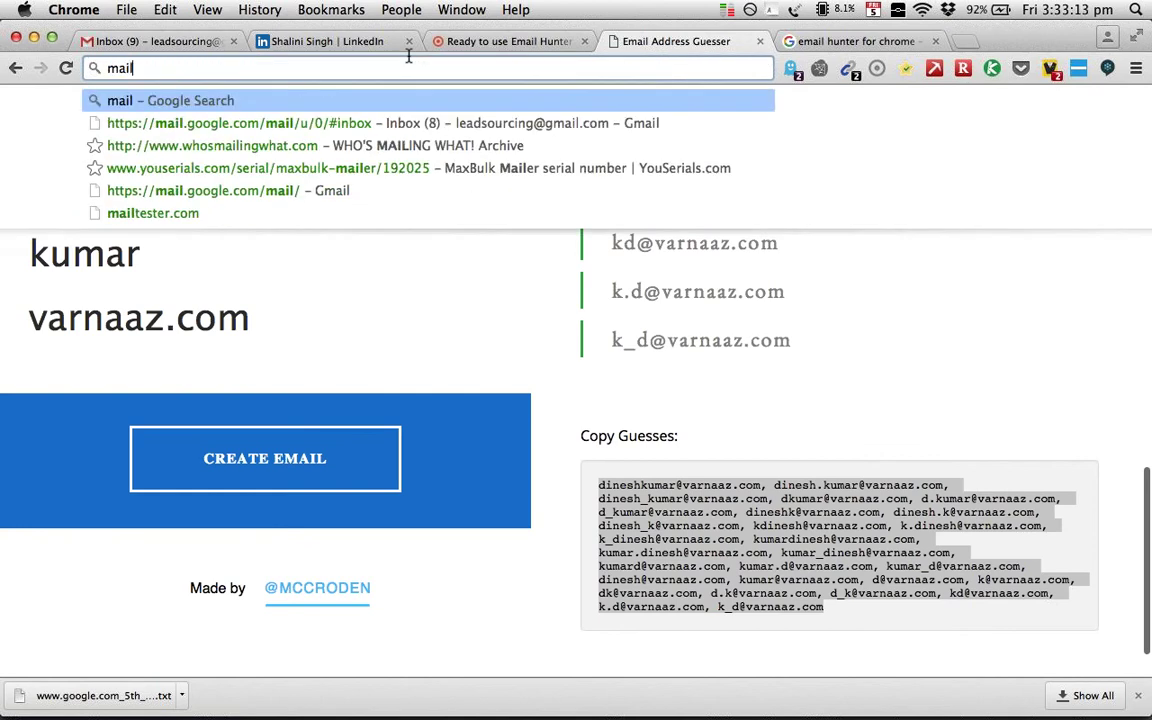
pyautogui.write('test')
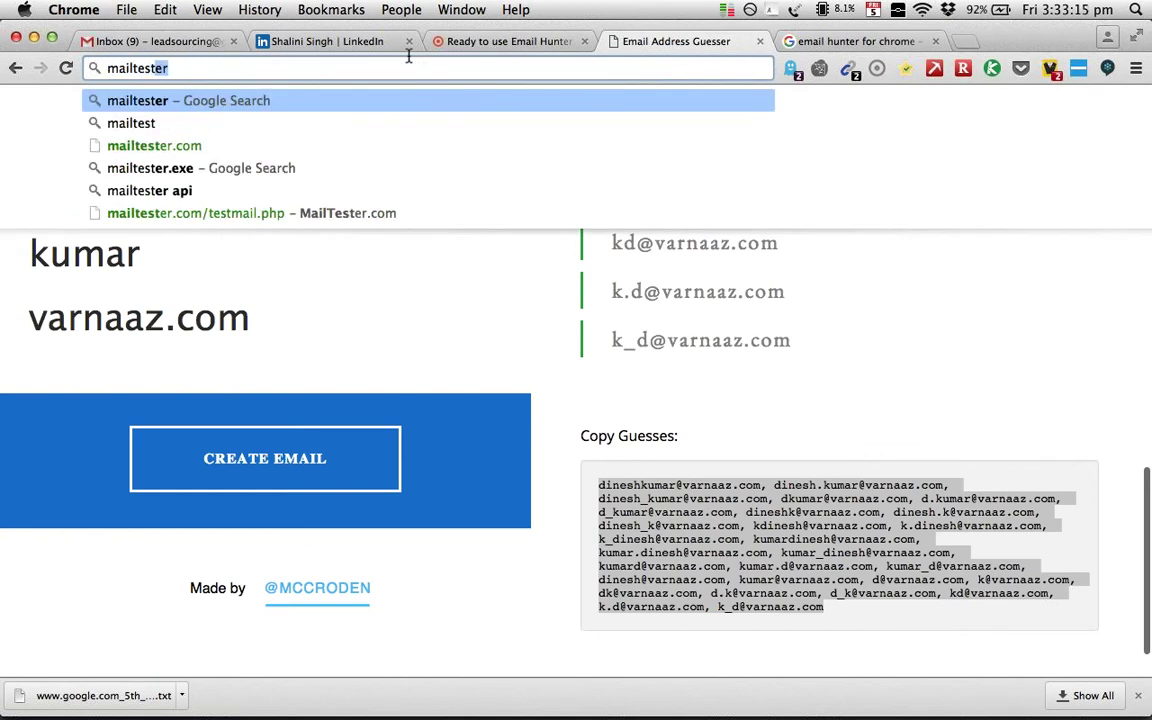
pyautogui.write('er.com')
pyautogui.press('Return')
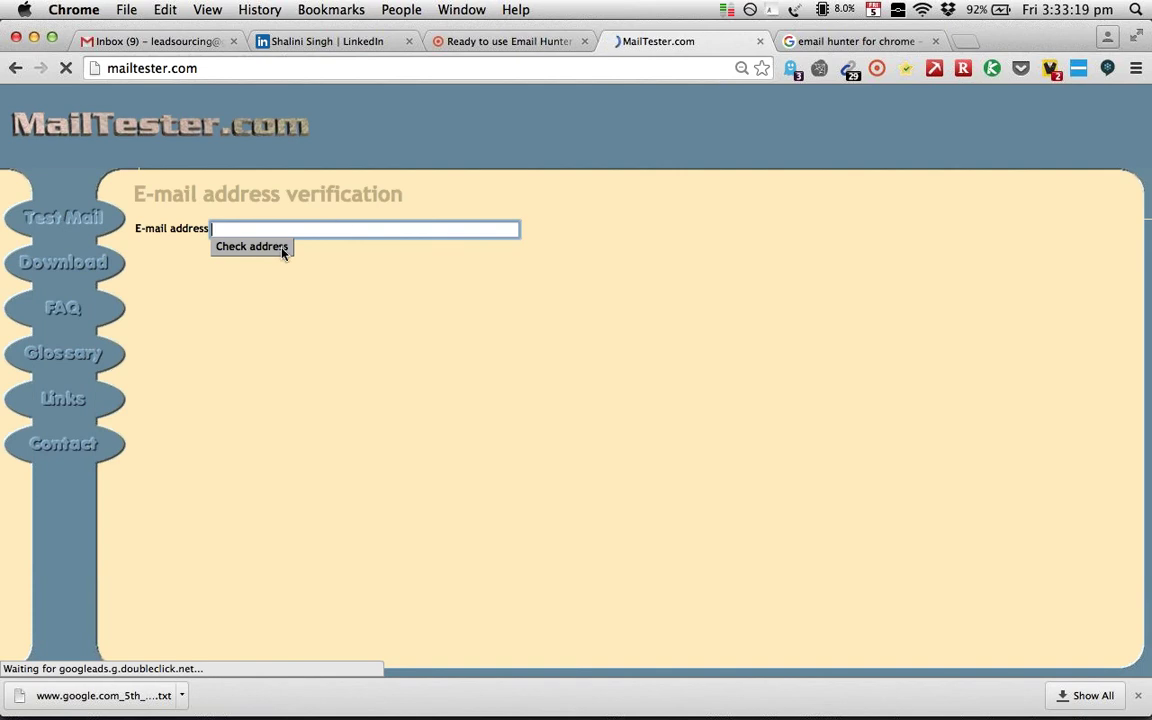
pyautogui.click(254, 230)
pyautogui.press('super+v')
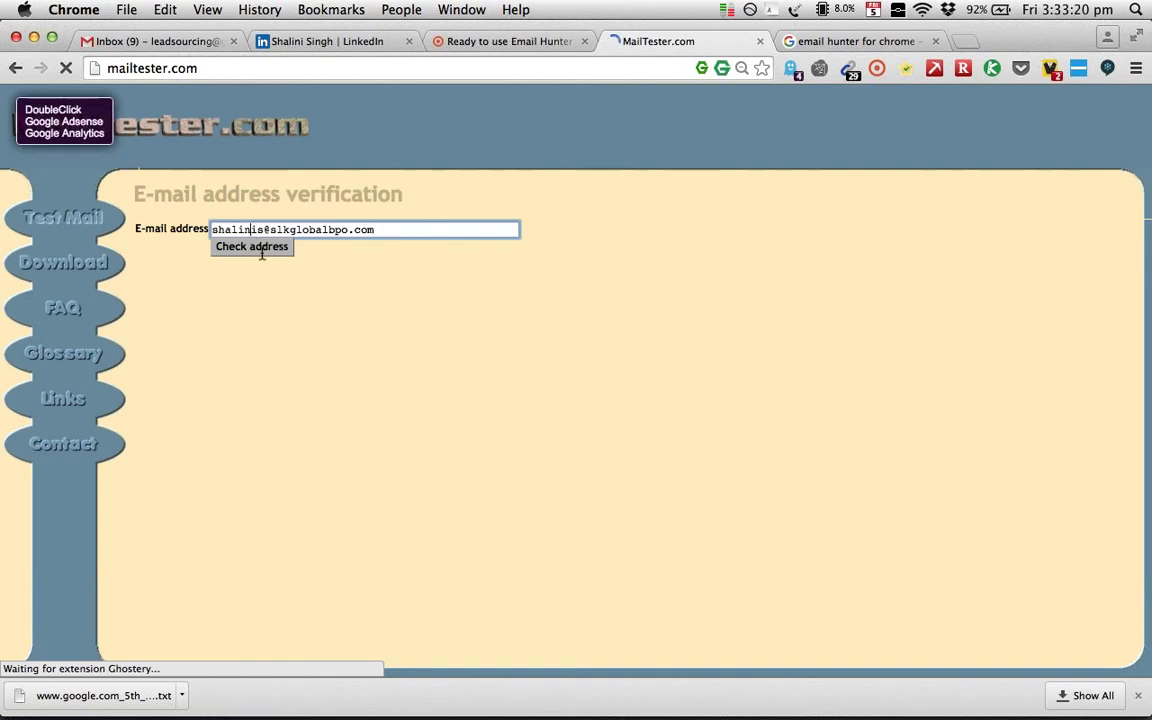
pyautogui.click(276, 254)
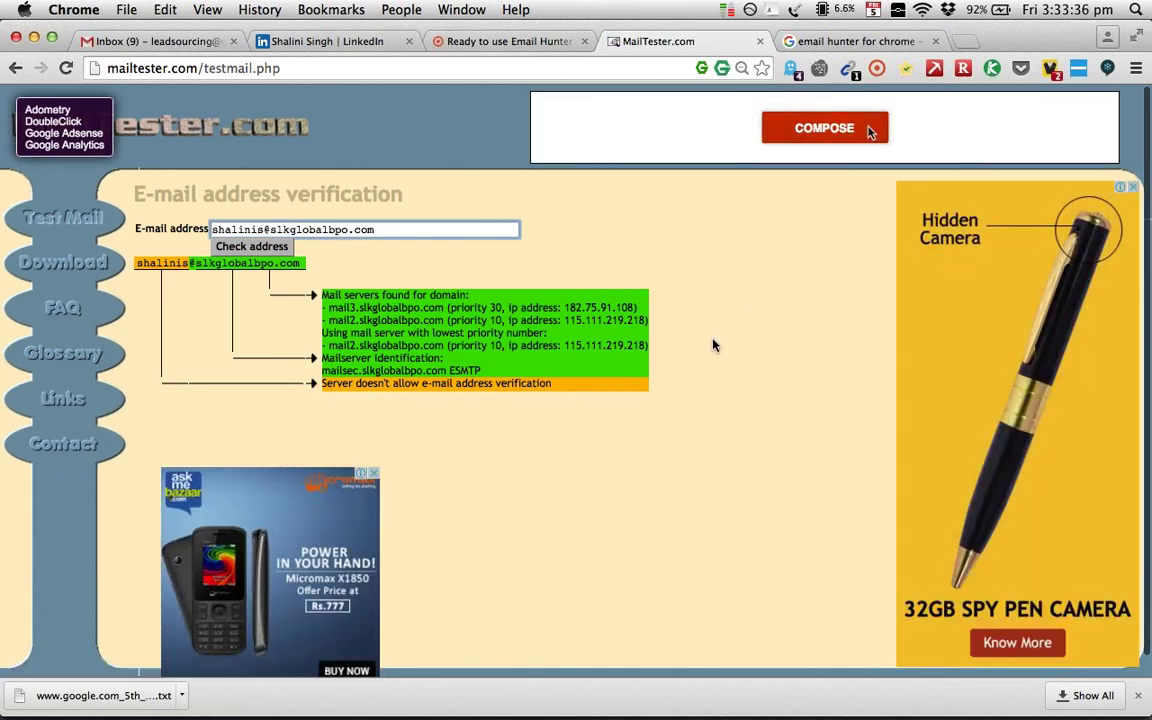
# Highlight the server-refuses-verification message and select the full address for copying.
pyautogui.moveTo(586, 390); pyautogui.dragTo(322, 388)
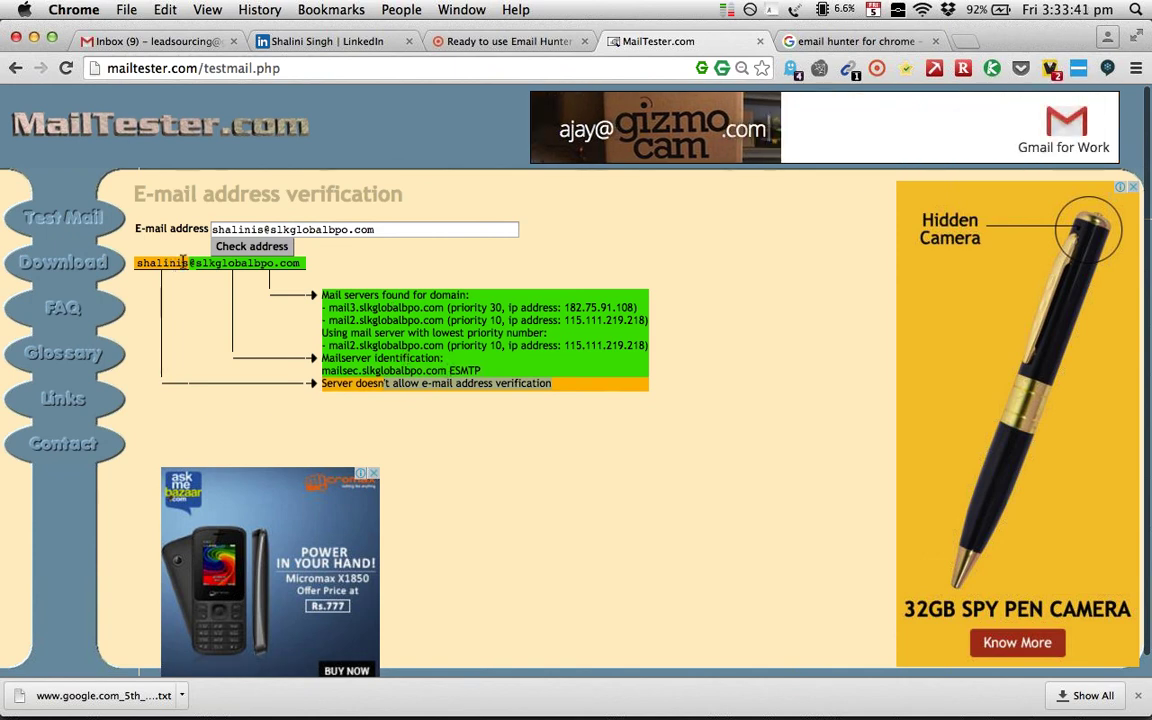
pyautogui.moveTo(186, 265); pyautogui.dragTo(135, 272)
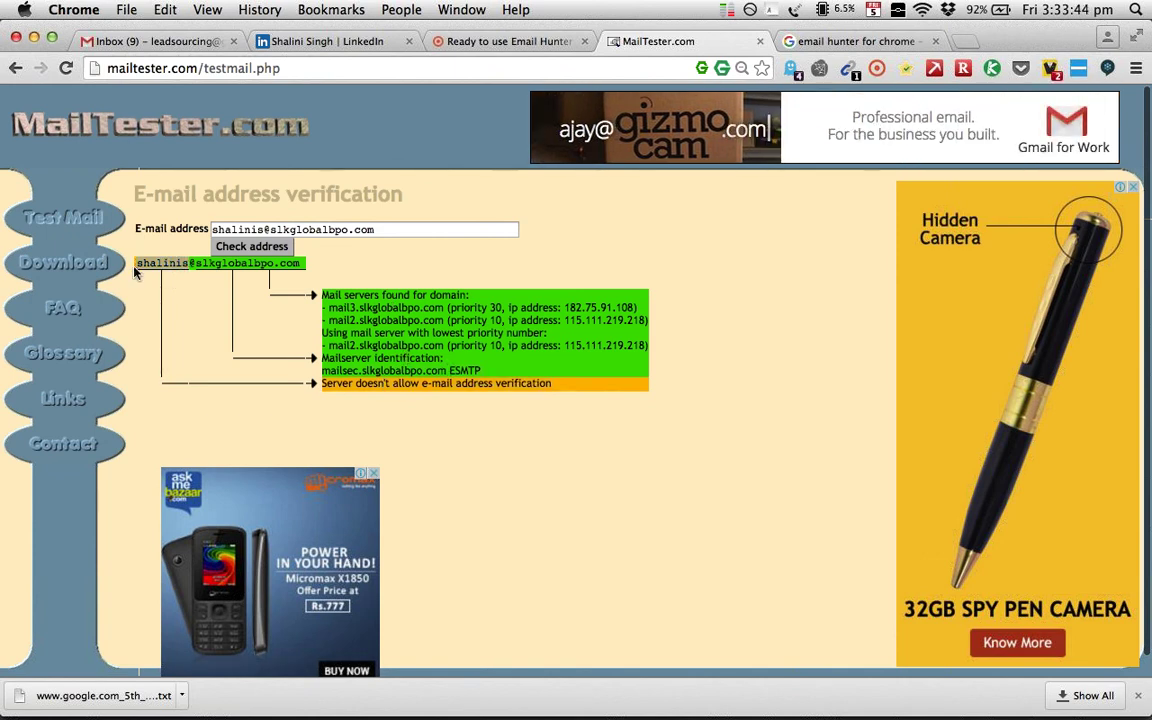
pyautogui.tripleClick(391, 229)
pyautogui.press('super+c')
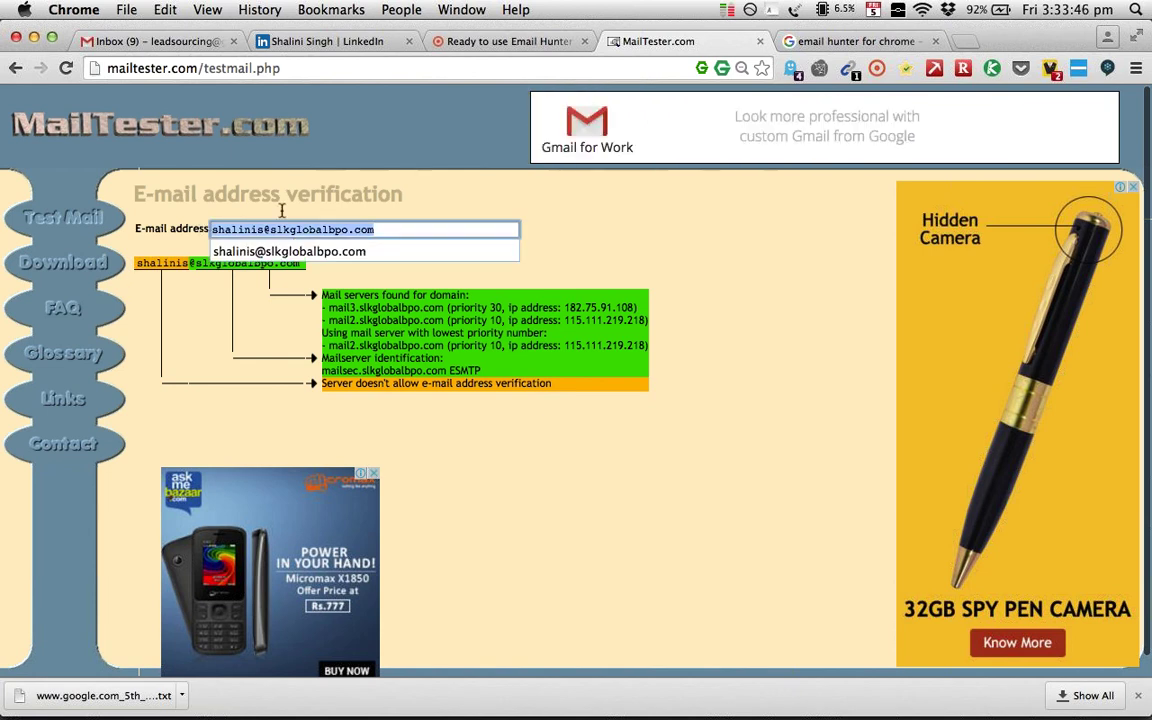
pyautogui.click(490, 41)
# Google the guessed slkglobalbpo.com address and review its 18 mostly LinkedIn results.
pyautogui.click(467, 67)
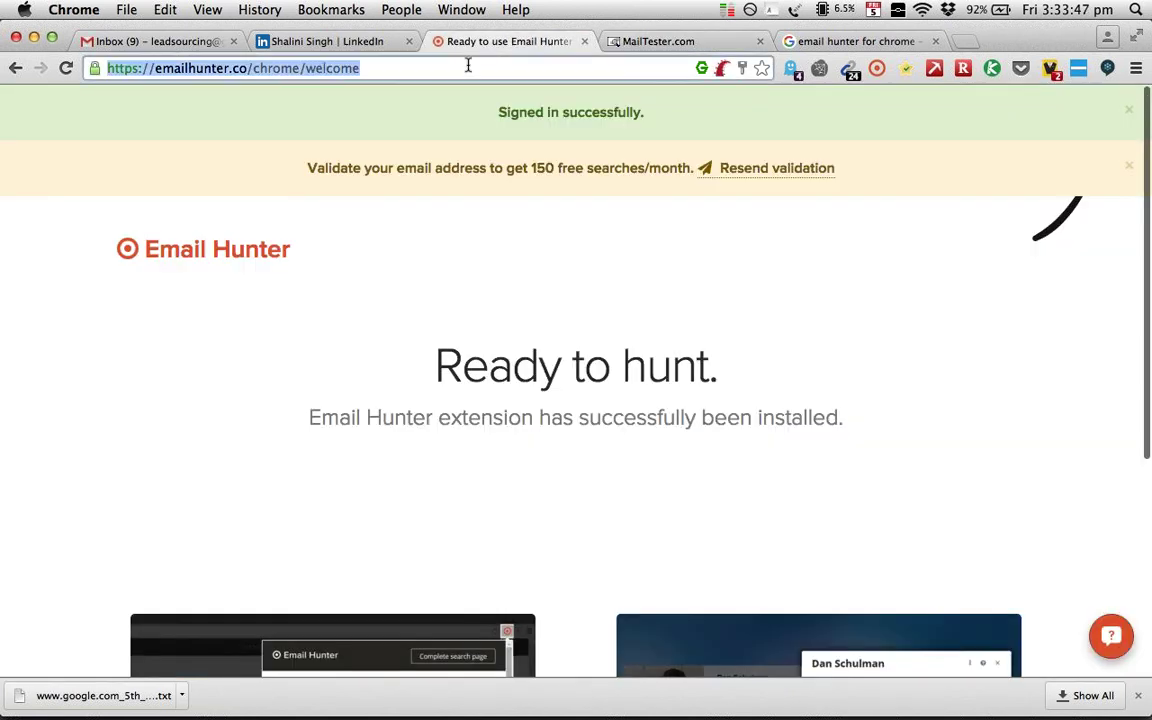
pyautogui.press('super+v')
pyautogui.press('Return')
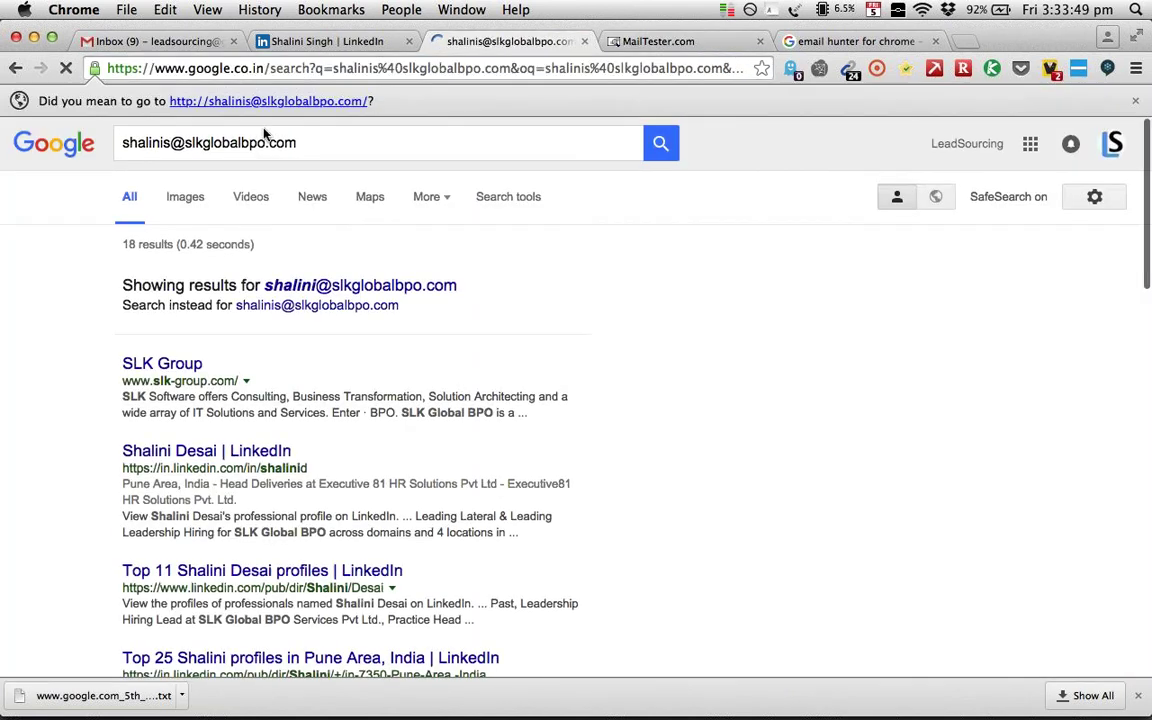
pyautogui.scroll(-2, 350, 370)
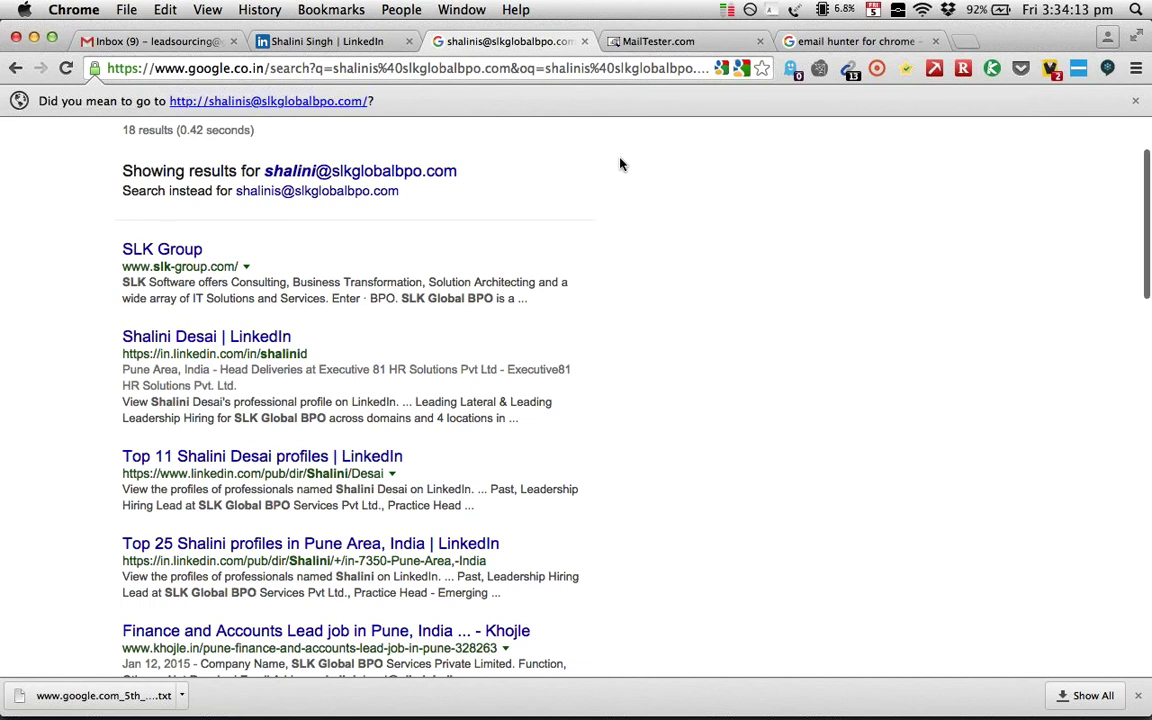
pyautogui.scroll(2, 620, 163)
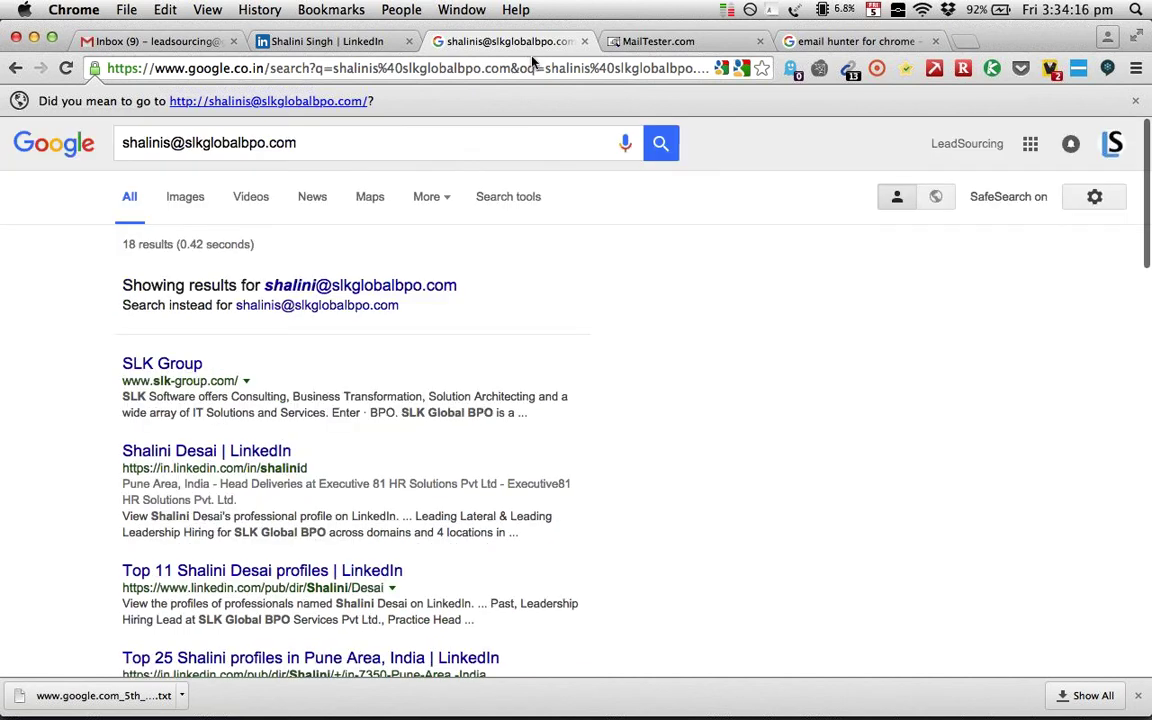
pyautogui.click(648, 41)
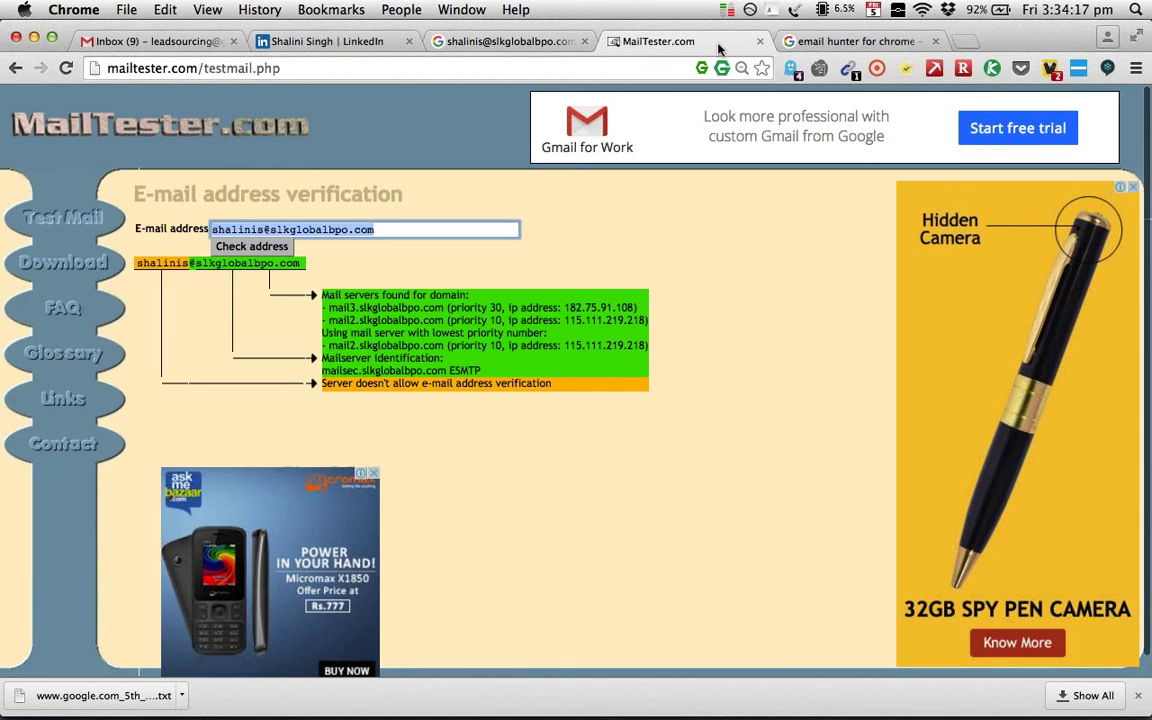
# Search for 'emailhunter' and open the emailhunter.co website.
pyautogui.click(828, 41)
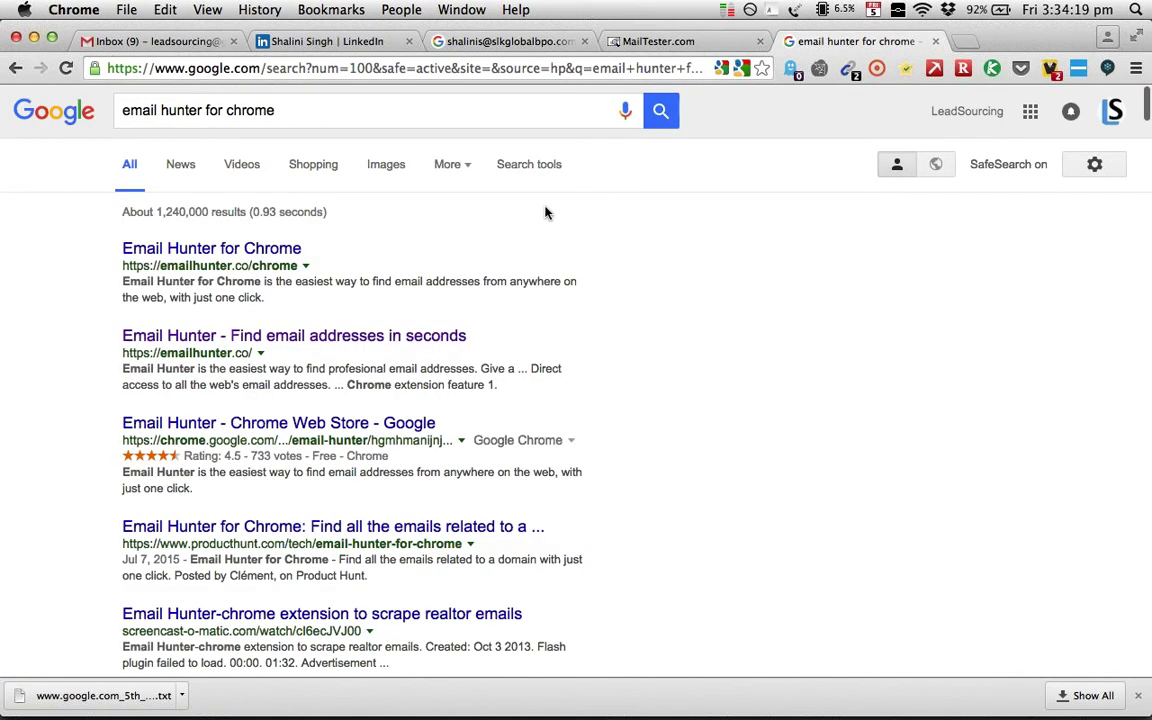
pyautogui.moveTo(285, 110); pyautogui.dragTo(105, 110)
pyautogui.write('e')
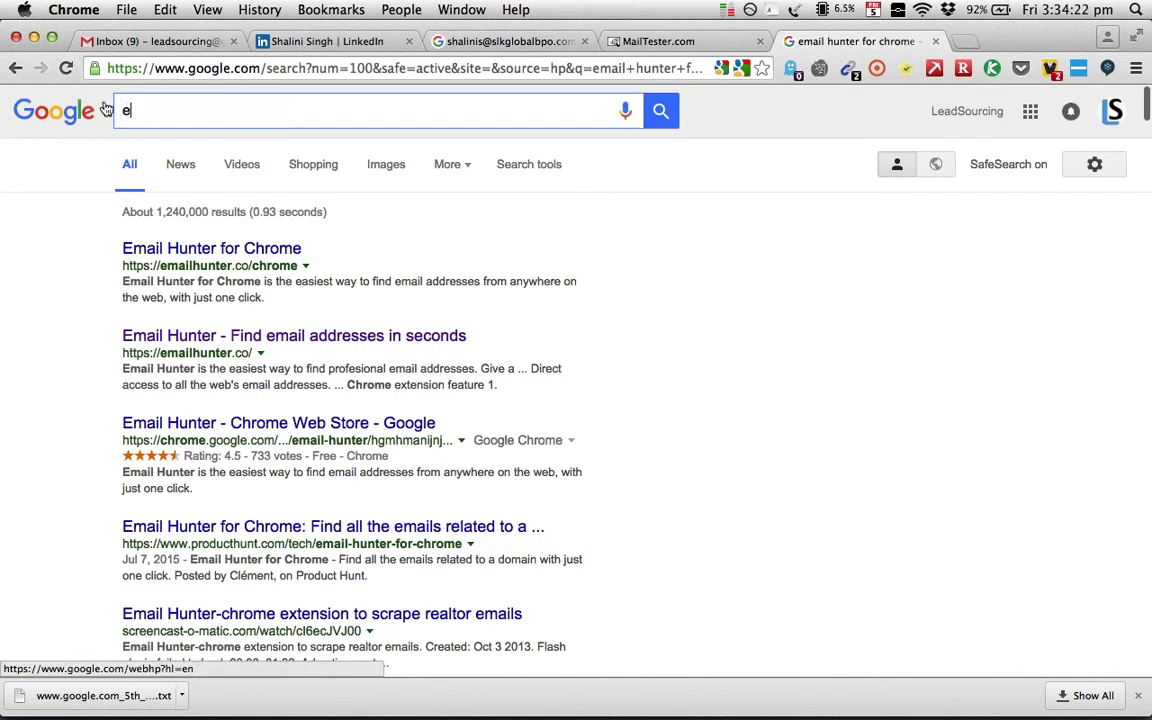
pyautogui.write('mailhunter')
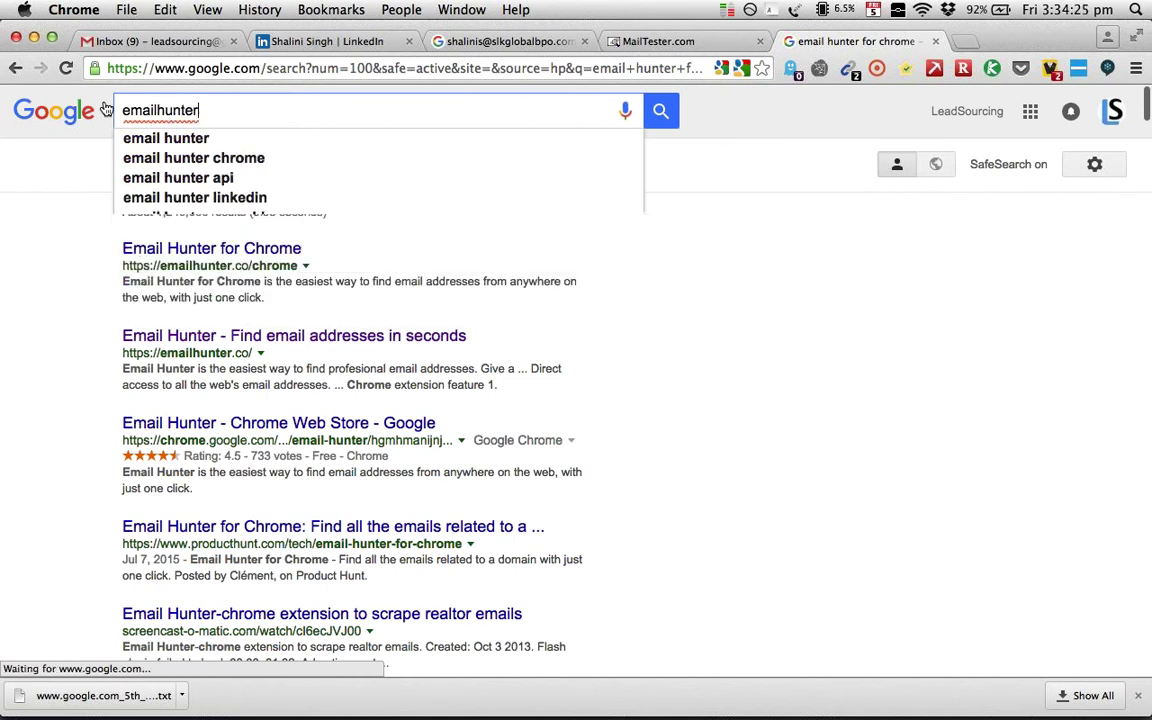
pyautogui.press('Return')
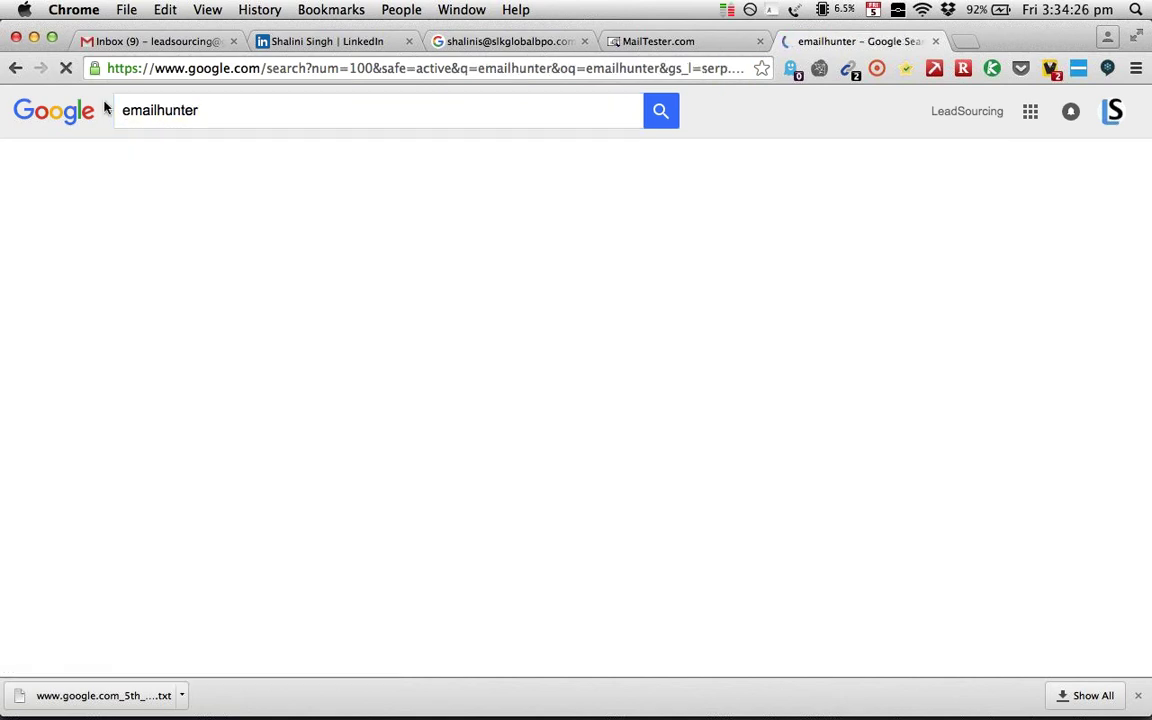
pyautogui.click(335, 249)
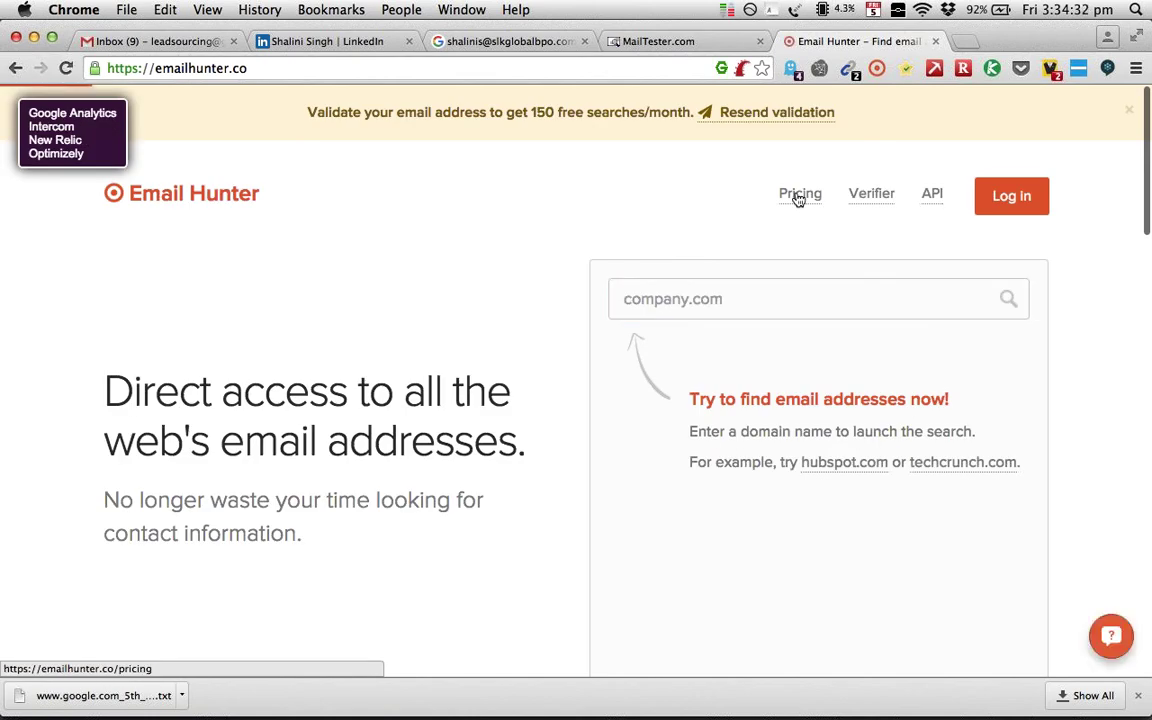
# Compare Email Hunter's pricing plans, from Free with 150 requests to Pro at $199/month.
pyautogui.click(798, 196)
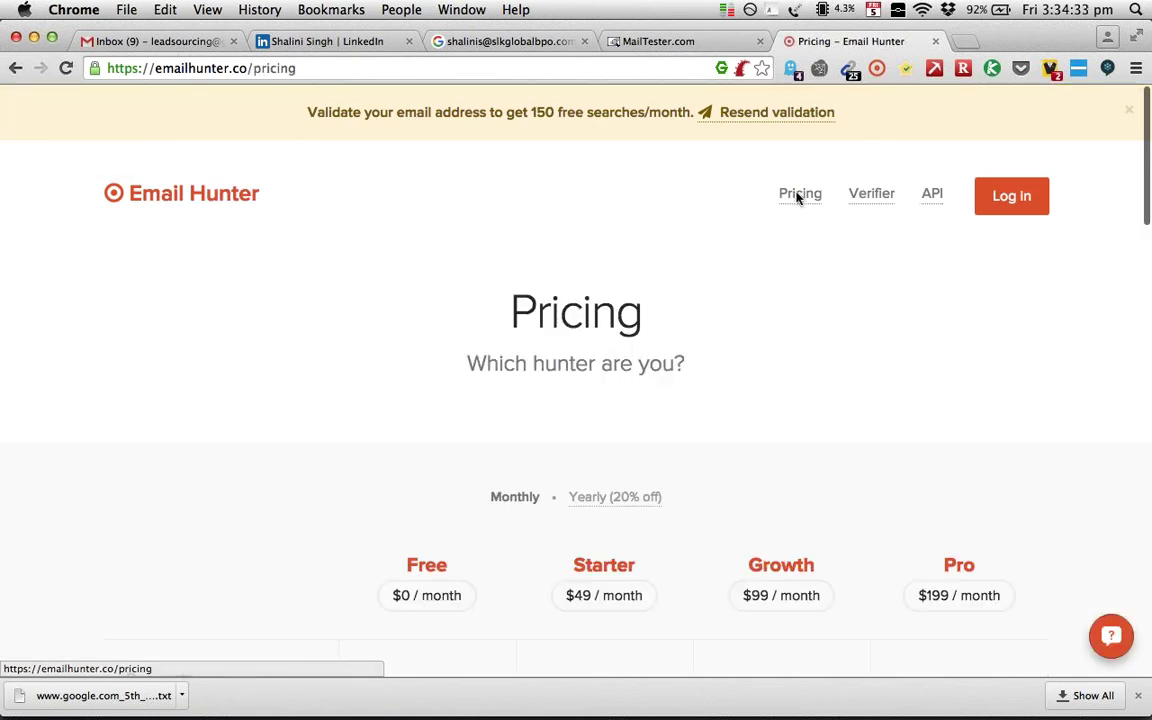
pyautogui.scroll(-5, 798, 196)
pyautogui.moveTo(406, 408); pyautogui.dragTo(510, 423)
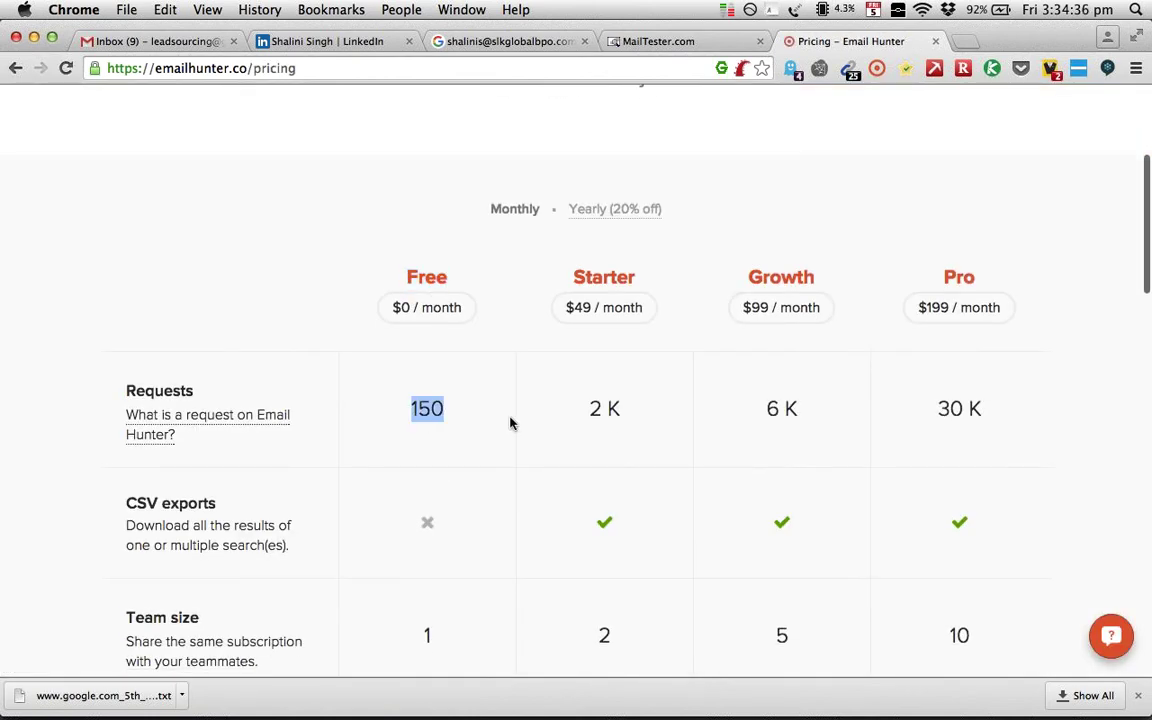
pyautogui.scroll(-3, 505, 424)
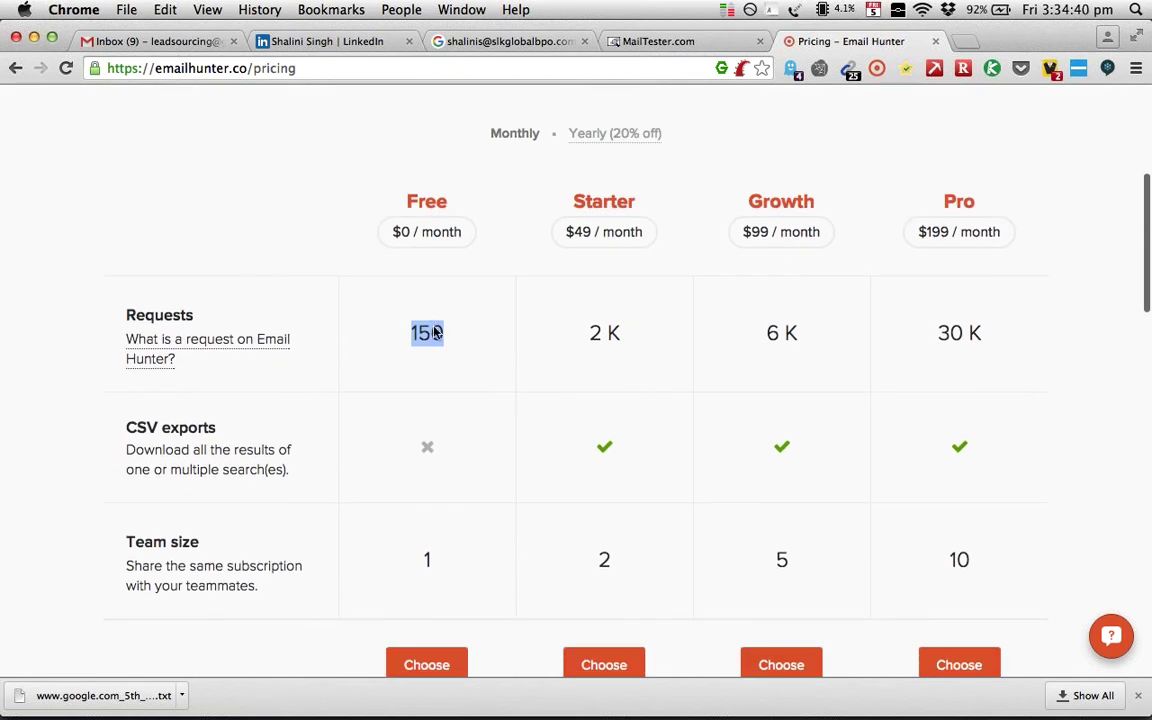
pyautogui.scroll(-2, 458, 321)
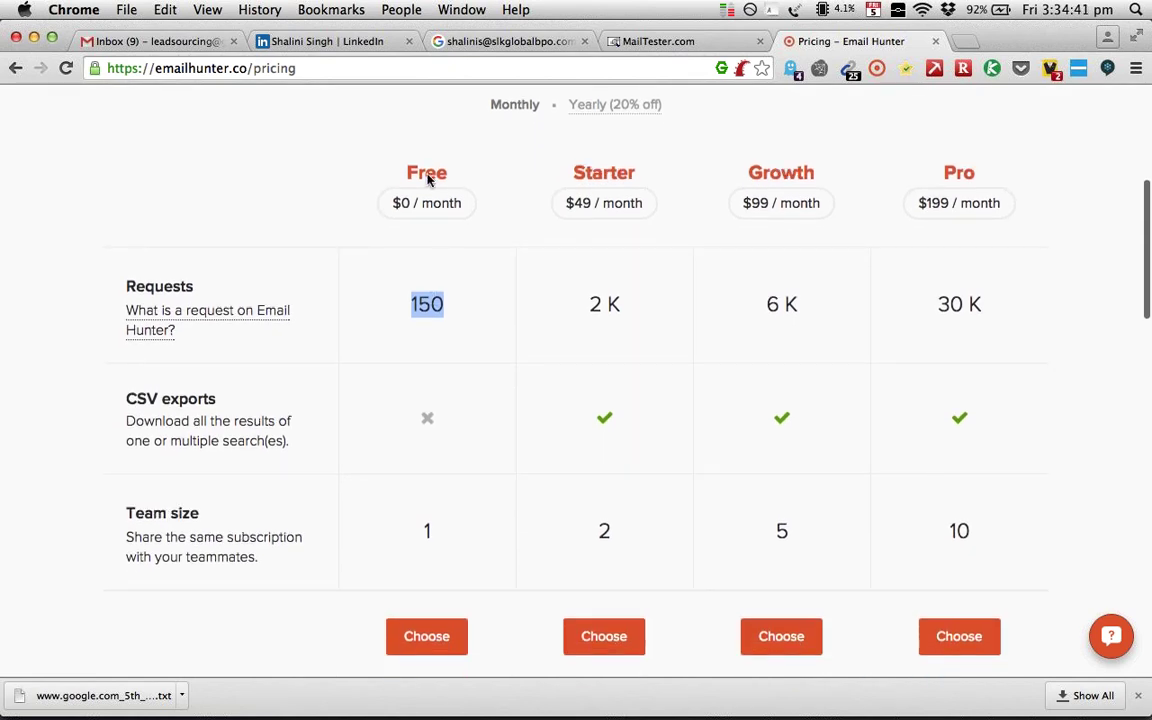
pyautogui.scroll(-1, 464, 423)
pyautogui.click(430, 388)
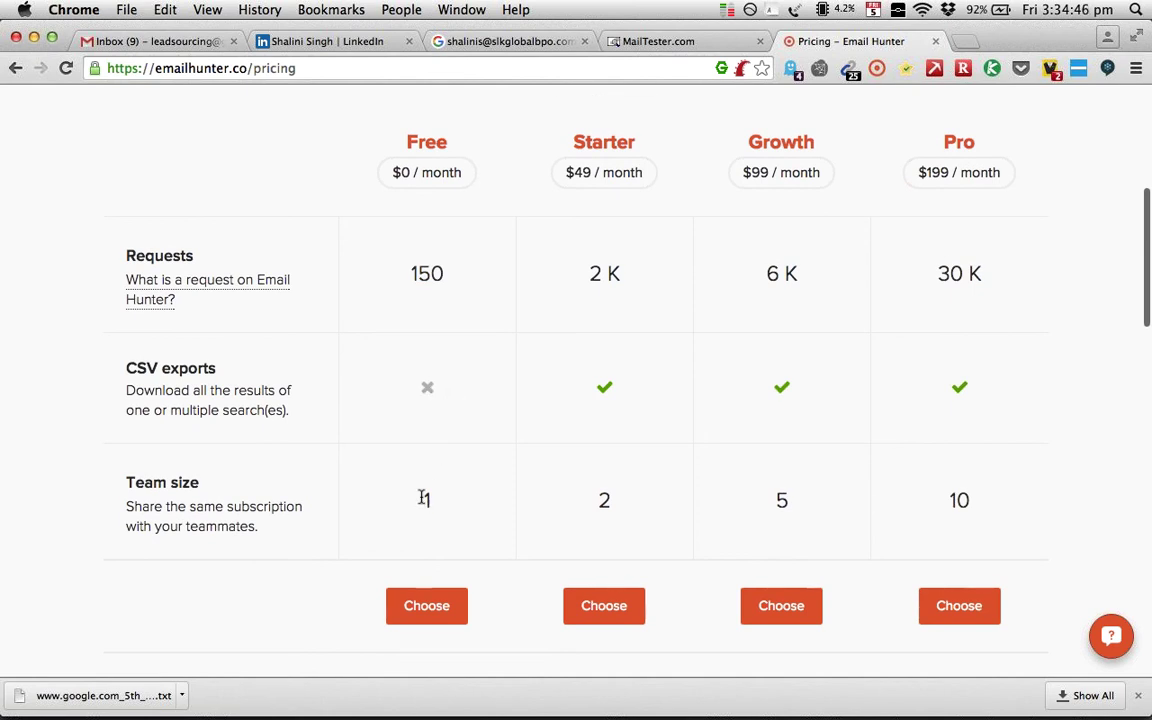
pyautogui.scroll(-2, 445, 475)
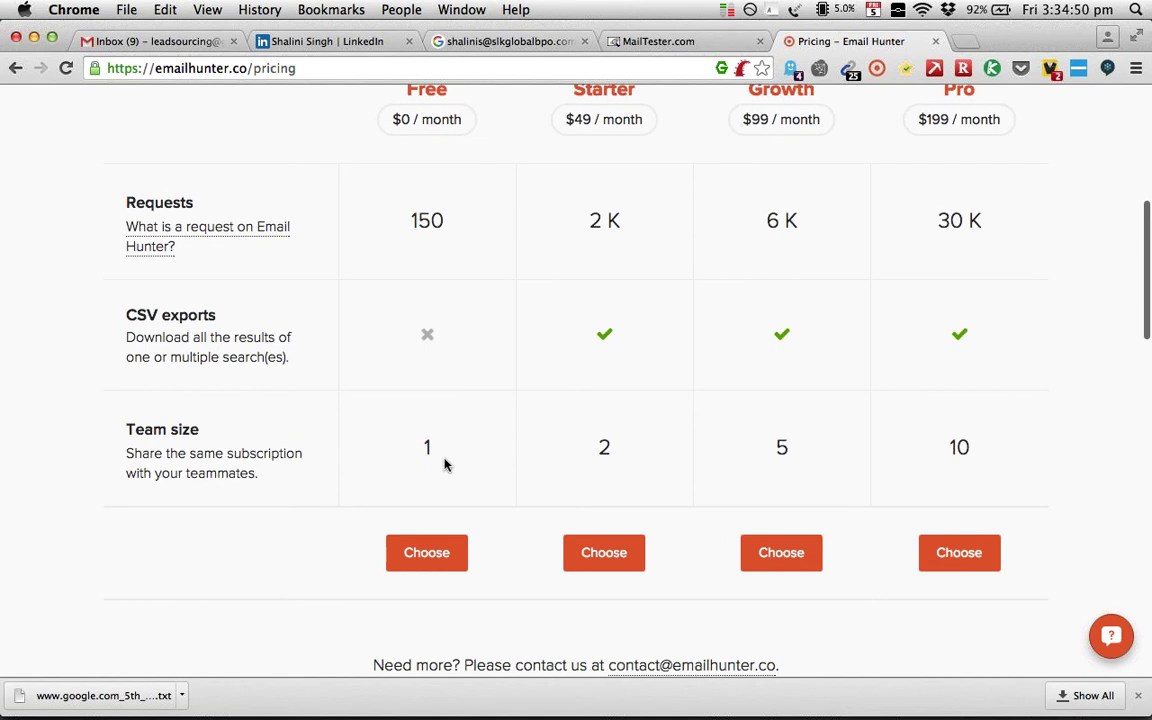
pyautogui.scroll(2, 453, 463)
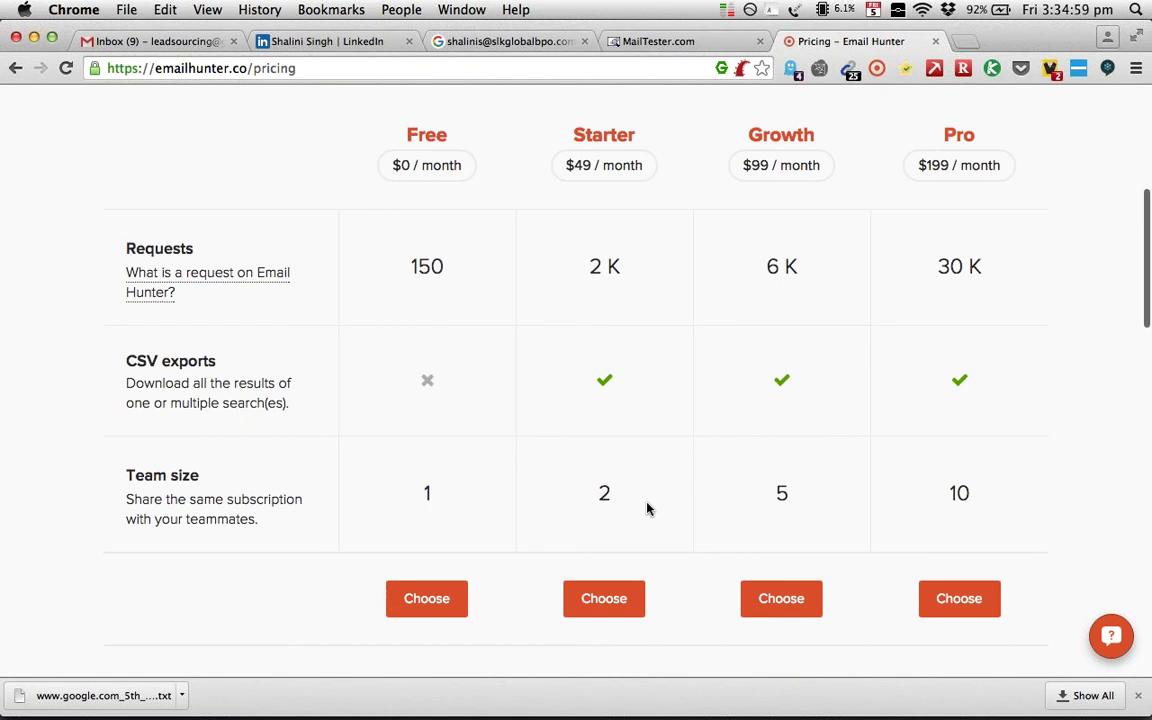
pyautogui.scroll(5, 588, 367)
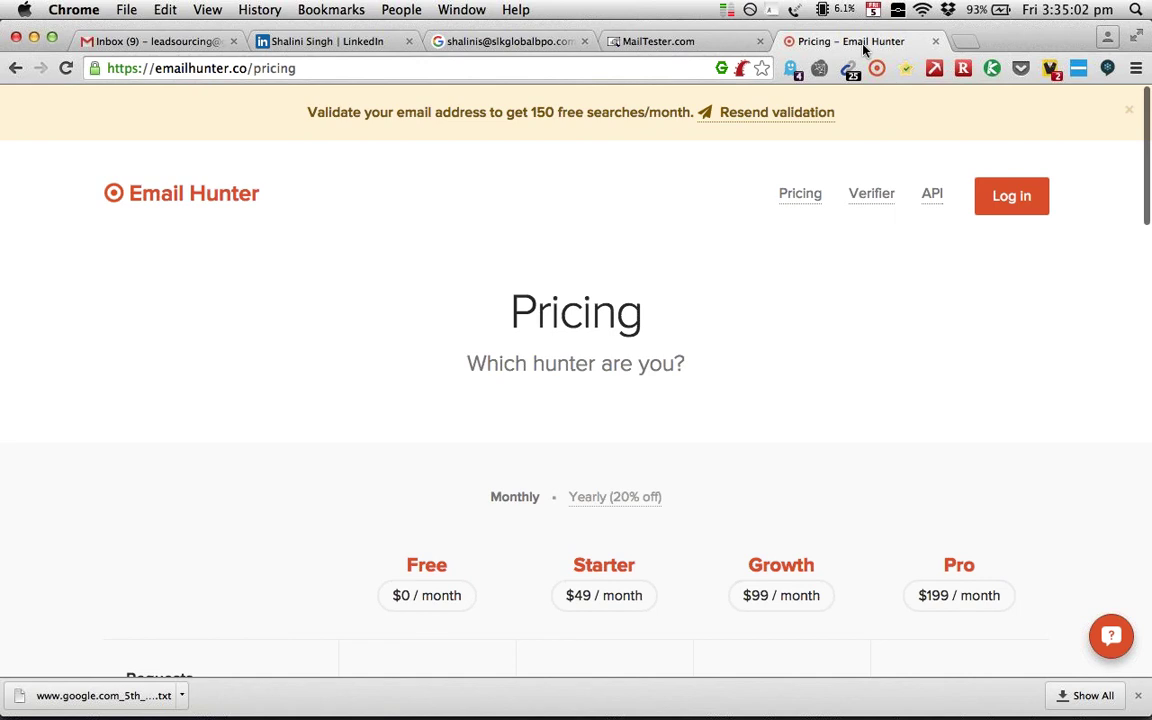
# Close the pricing tab and begin editing the '# 2' label on the Curio board.
pyautogui.click(935, 42)
pyautogui.press('super+Tab')
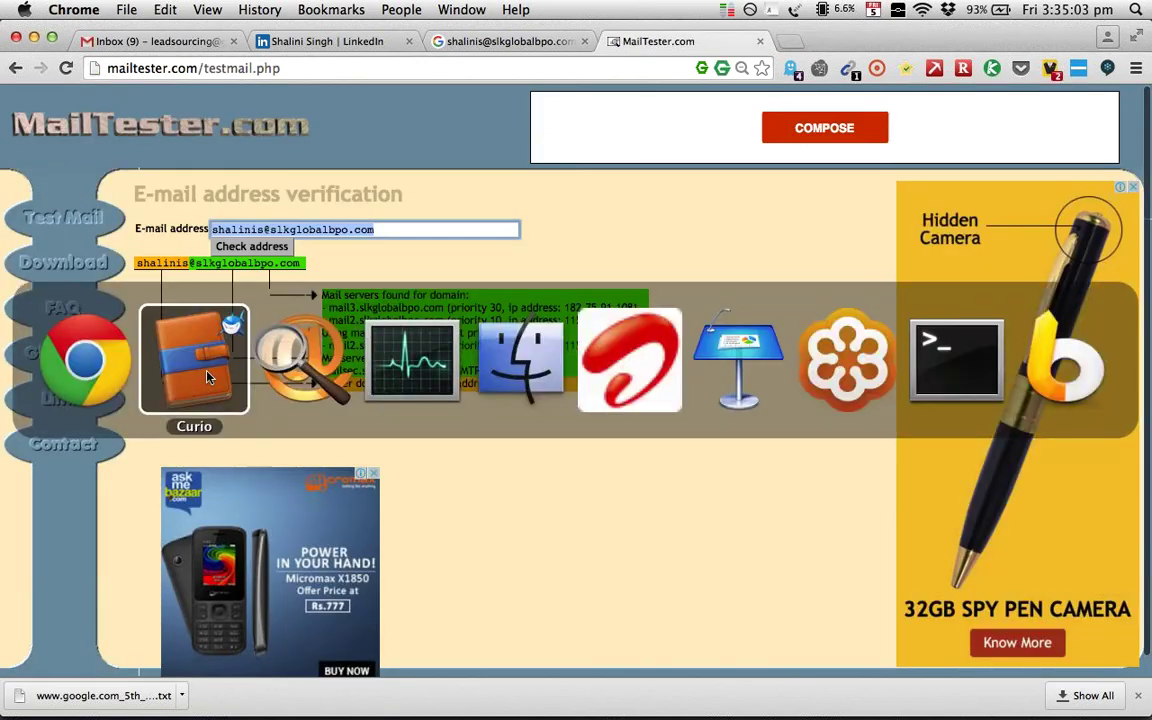
pyautogui.scroll(-5, 153, 548)
pyautogui.click(118, 388)
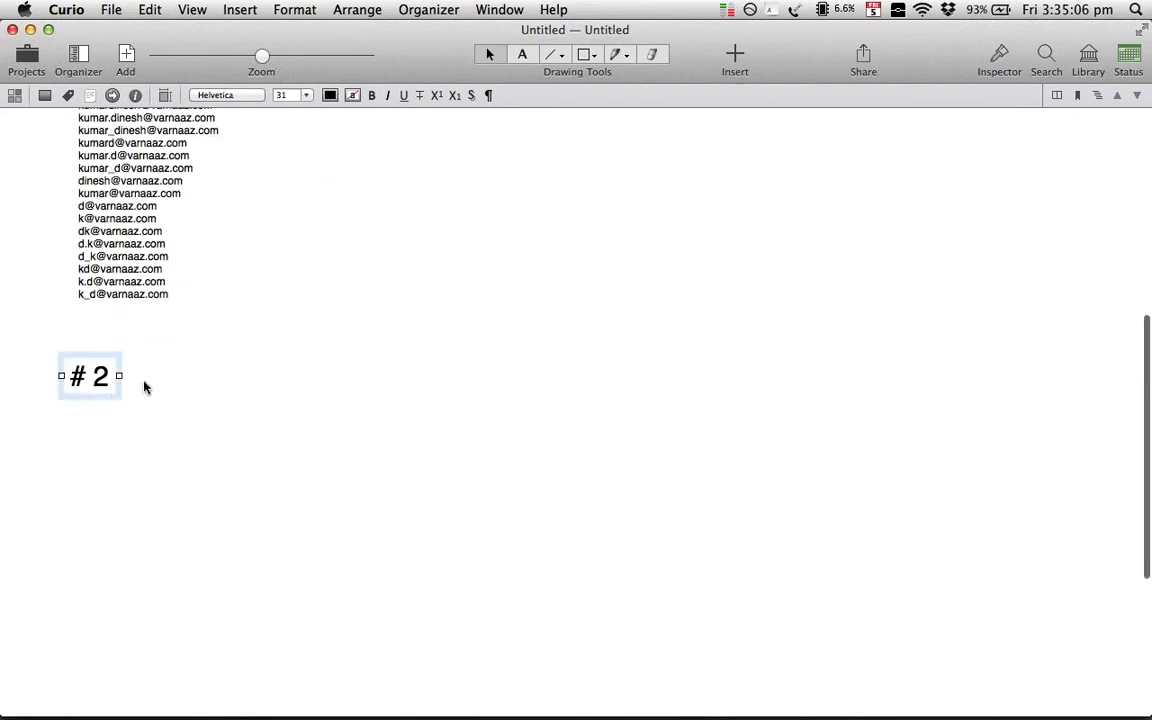
pyautogui.click(110, 383)
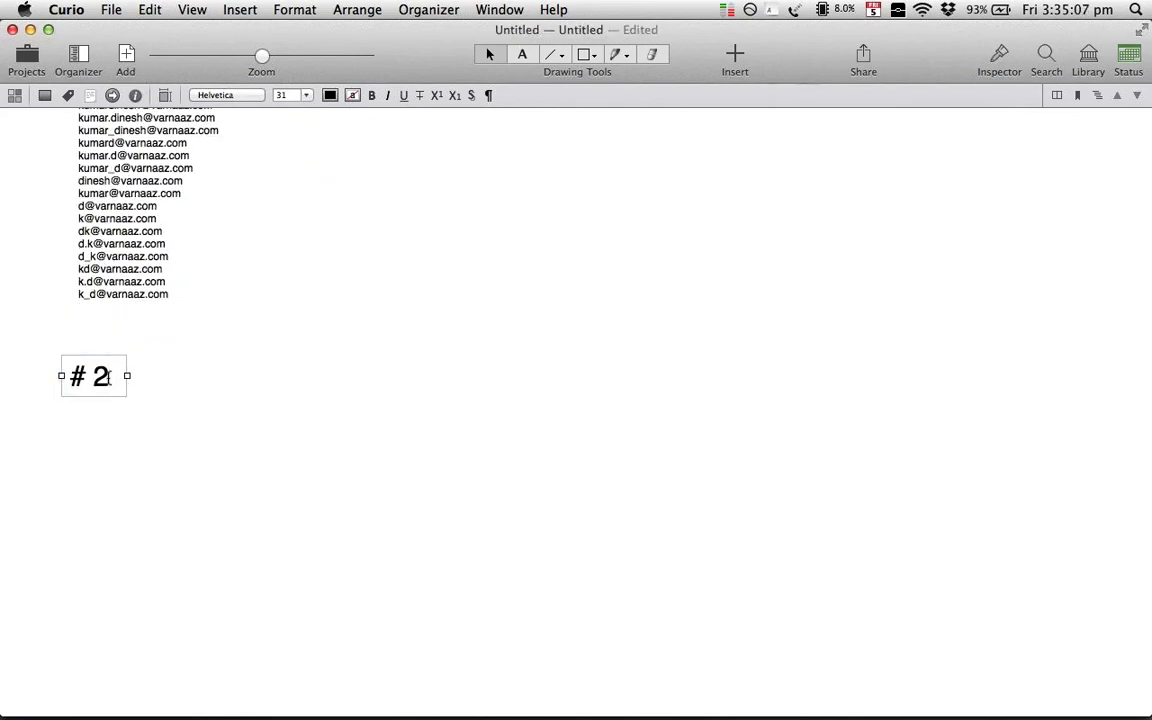
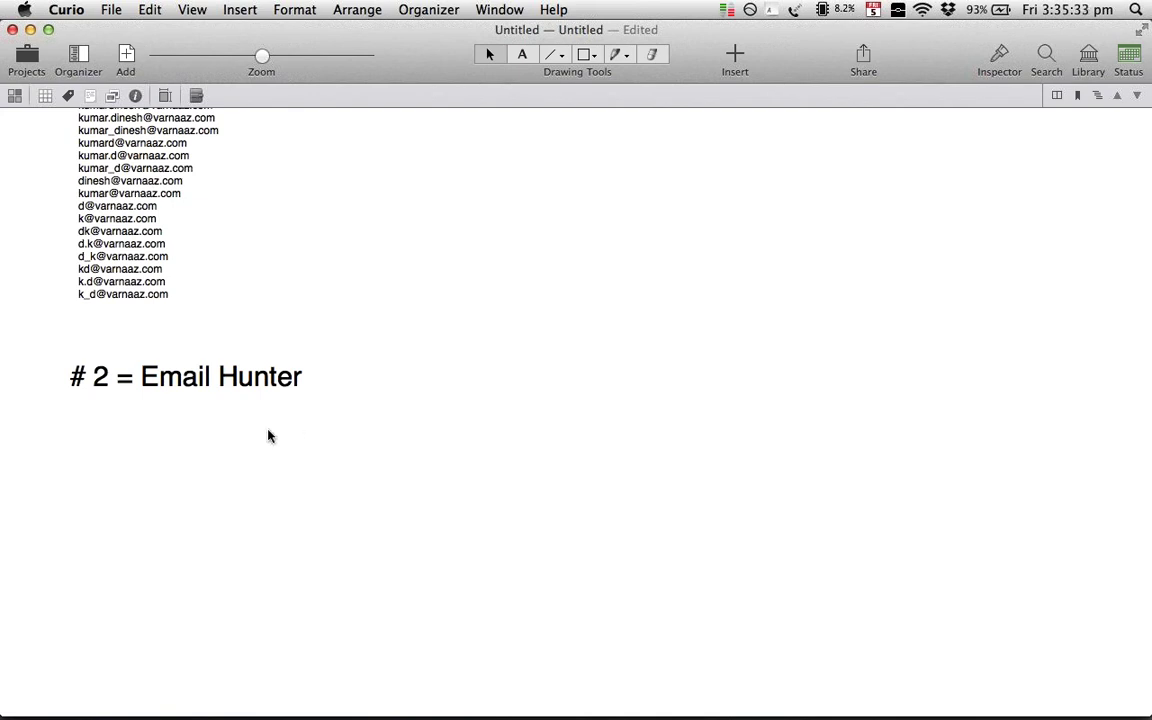
# Duplicate the '# 2 = Email Hunter' heading below the original and renumber the copy to 3.
pyautogui.click(262, 376)
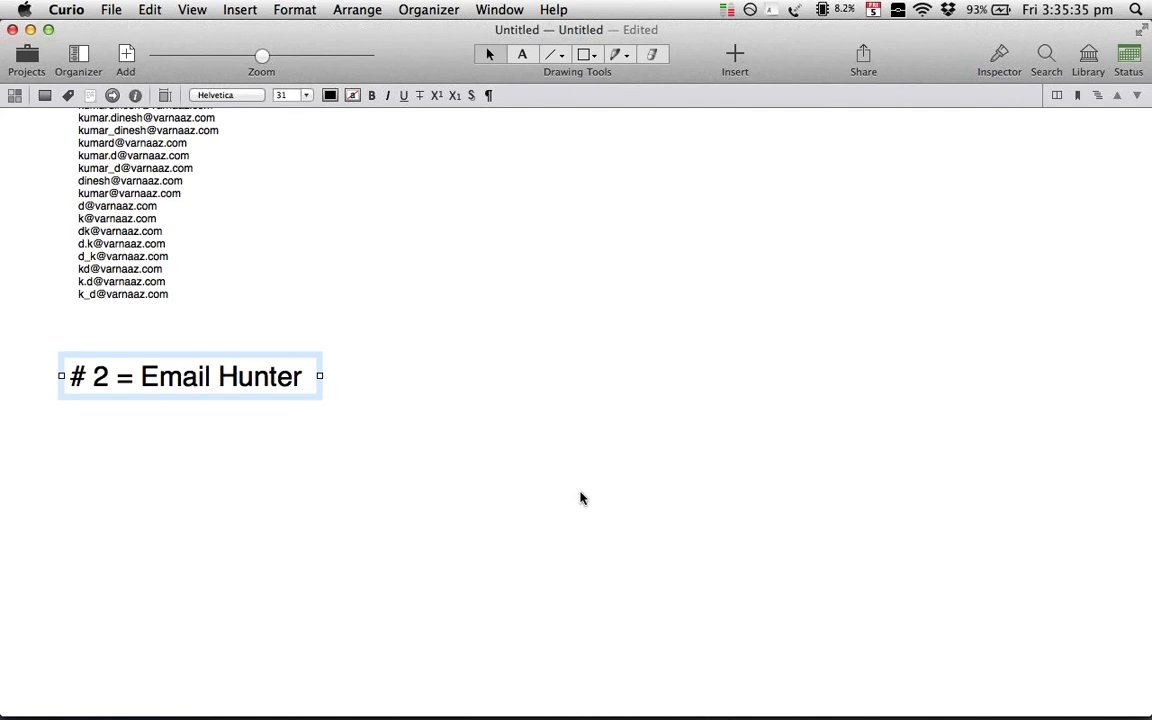
pyautogui.scroll(-3, 432, 492)
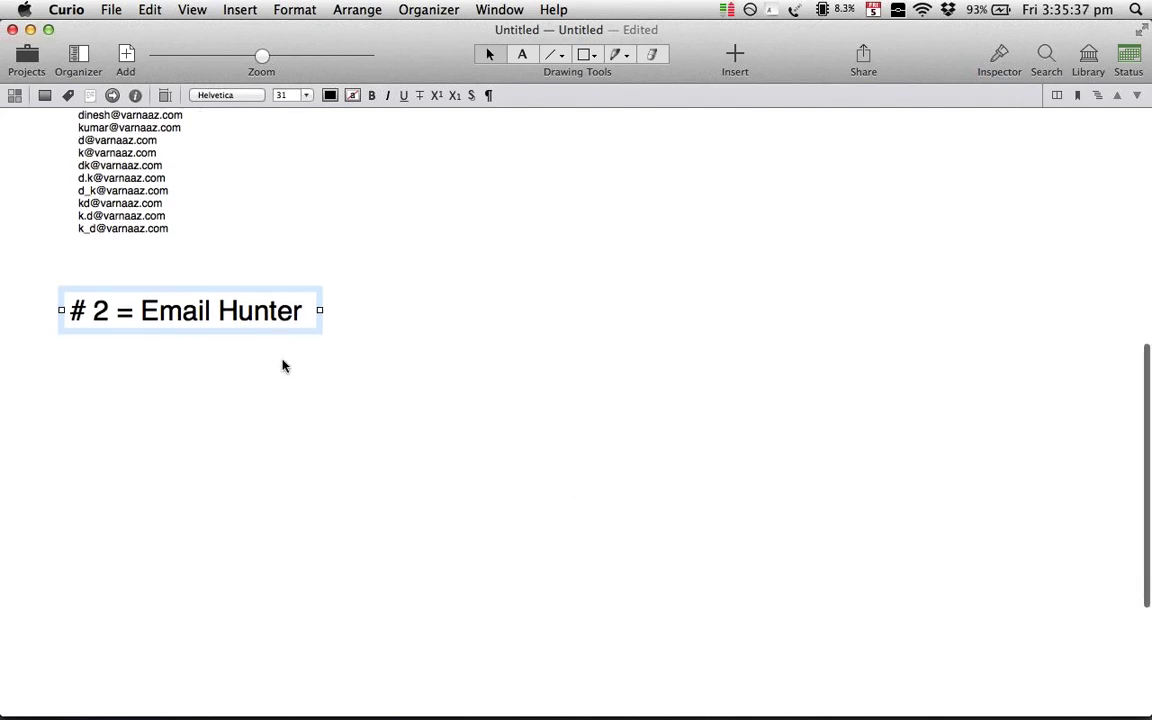
pyautogui.press('super+c')
pyautogui.press('super+v')
pyautogui.moveTo(172, 329); pyautogui.dragTo(167, 392)
pyautogui.doubleClick(110, 390)
pyautogui.press('BackSpace')
pyautogui.write('3')
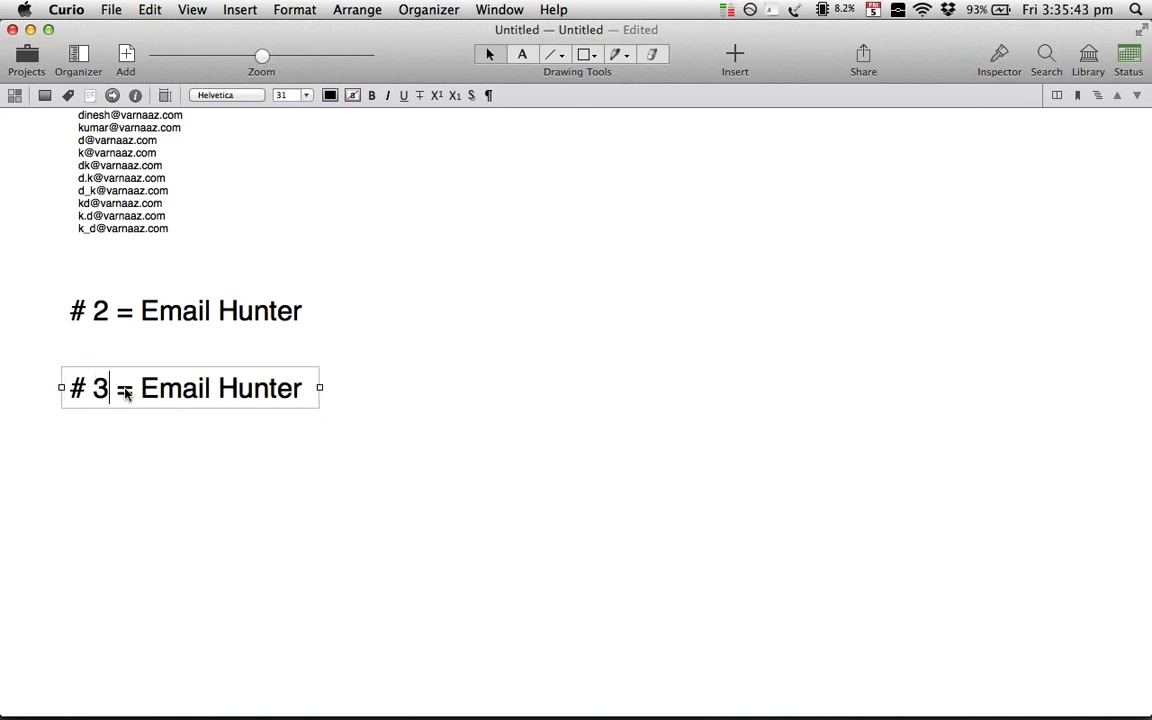
pyautogui.click(242, 455)
# Replace 'Email Hunter' with 'Prophet' so the copied heading reads '# 3 = Prophet'.
pyautogui.click(233, 397)
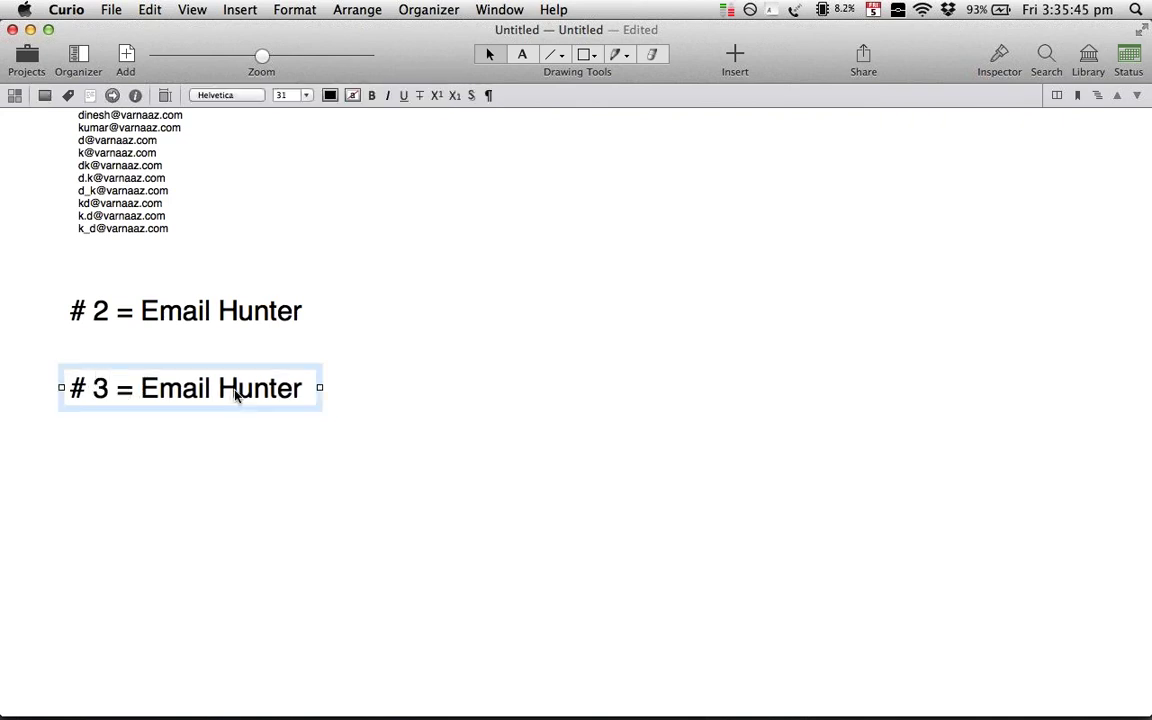
pyautogui.click(236, 394)
pyautogui.moveTo(139, 390); pyautogui.dragTo(379, 391)
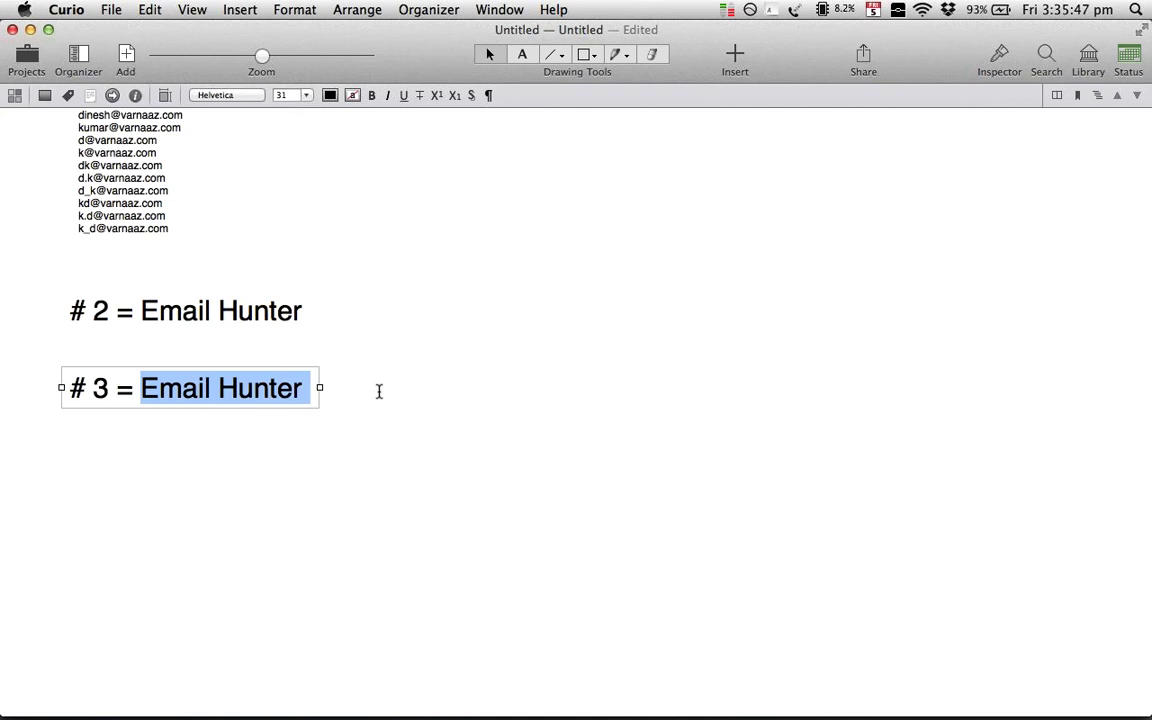
pyautogui.write('Prophet')
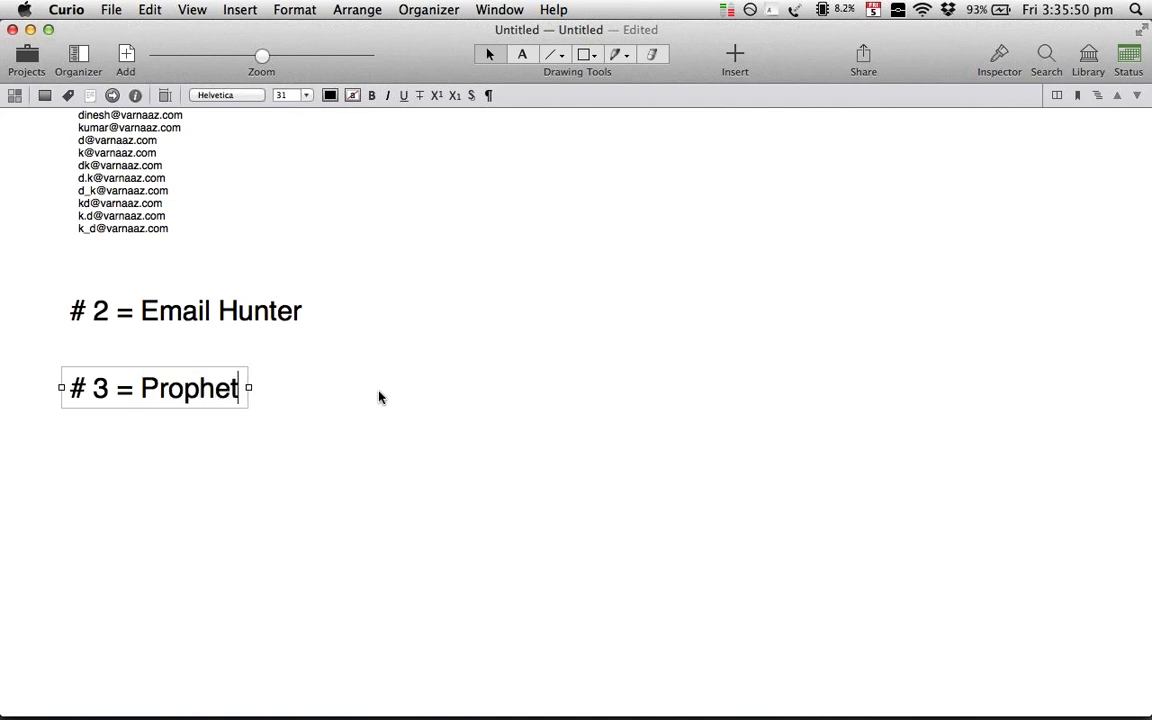
pyautogui.click(212, 318)
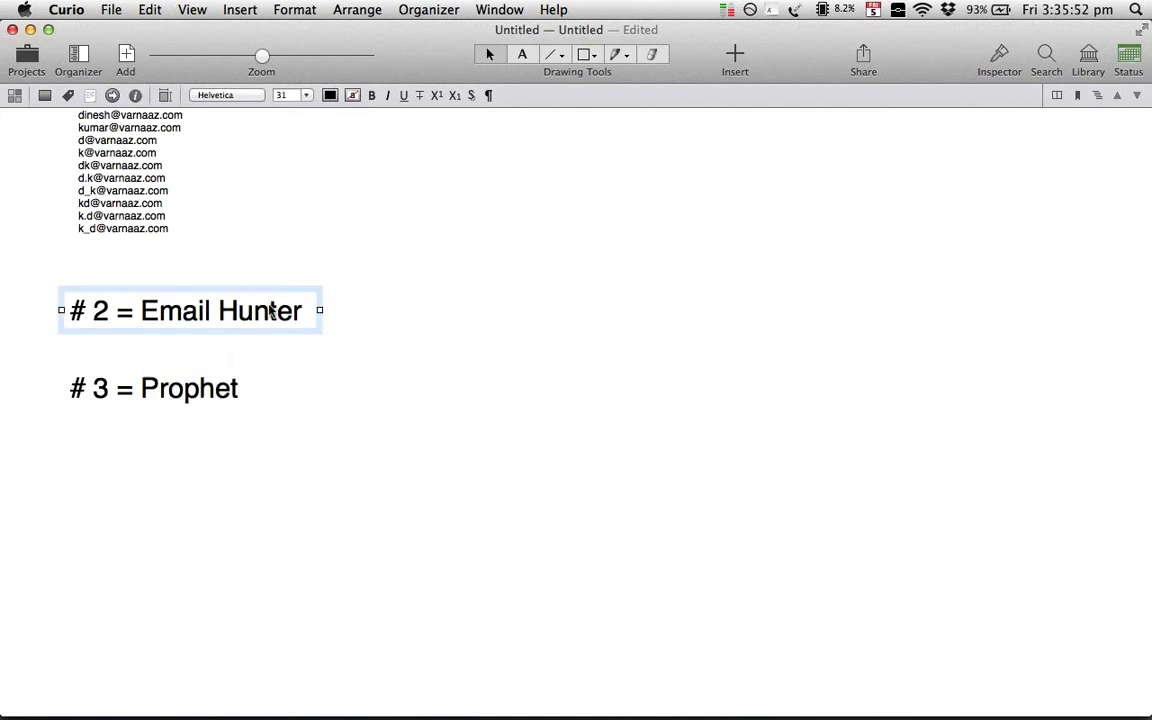
pyautogui.click(235, 393)
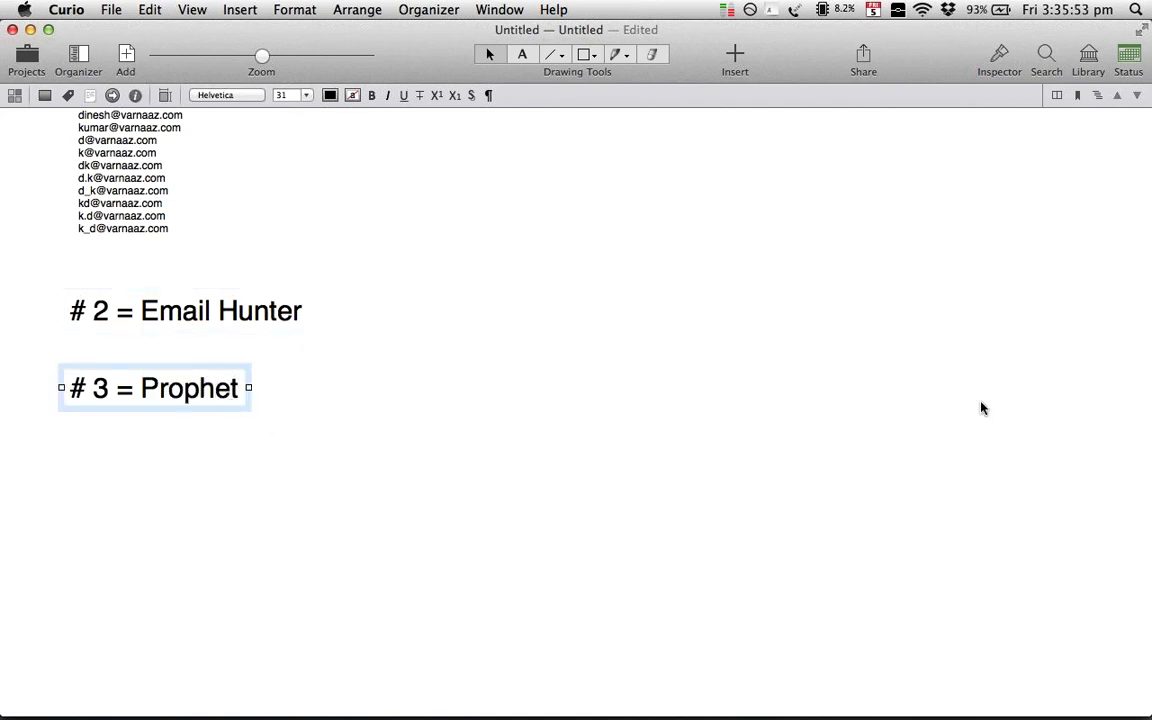
pyautogui.press('super+Tab')
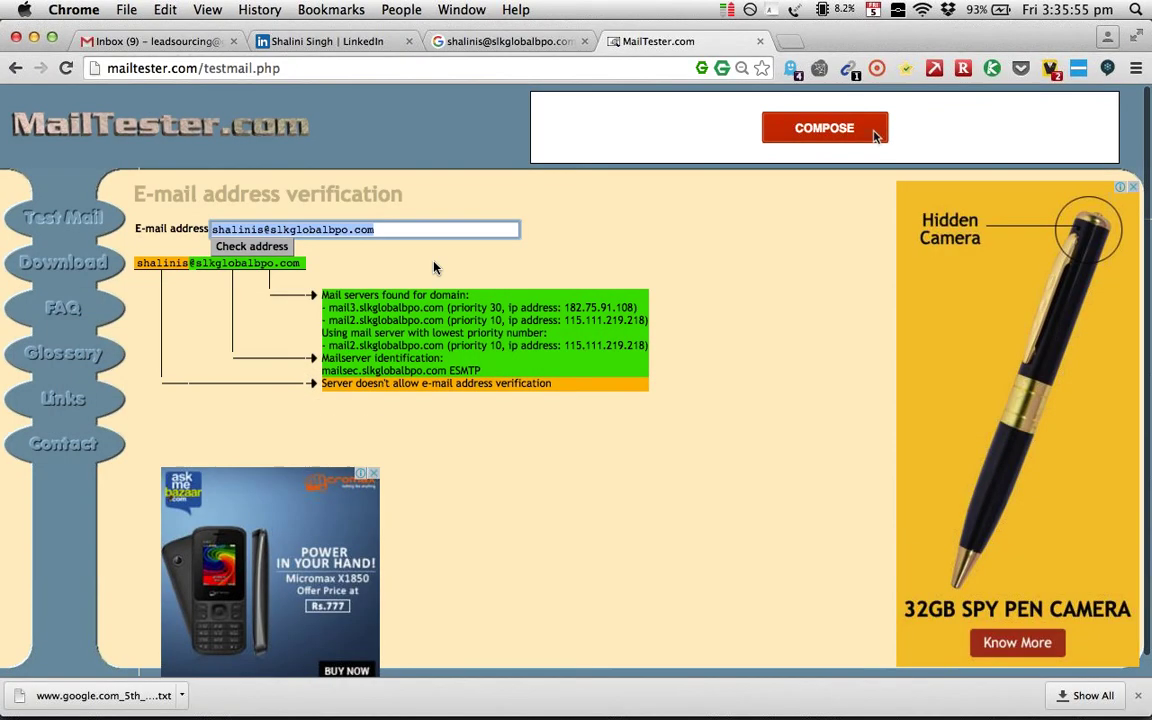
# Search Google for 'prophet chrome extension' in place of the earlier email-address query.
pyautogui.click(450, 40)
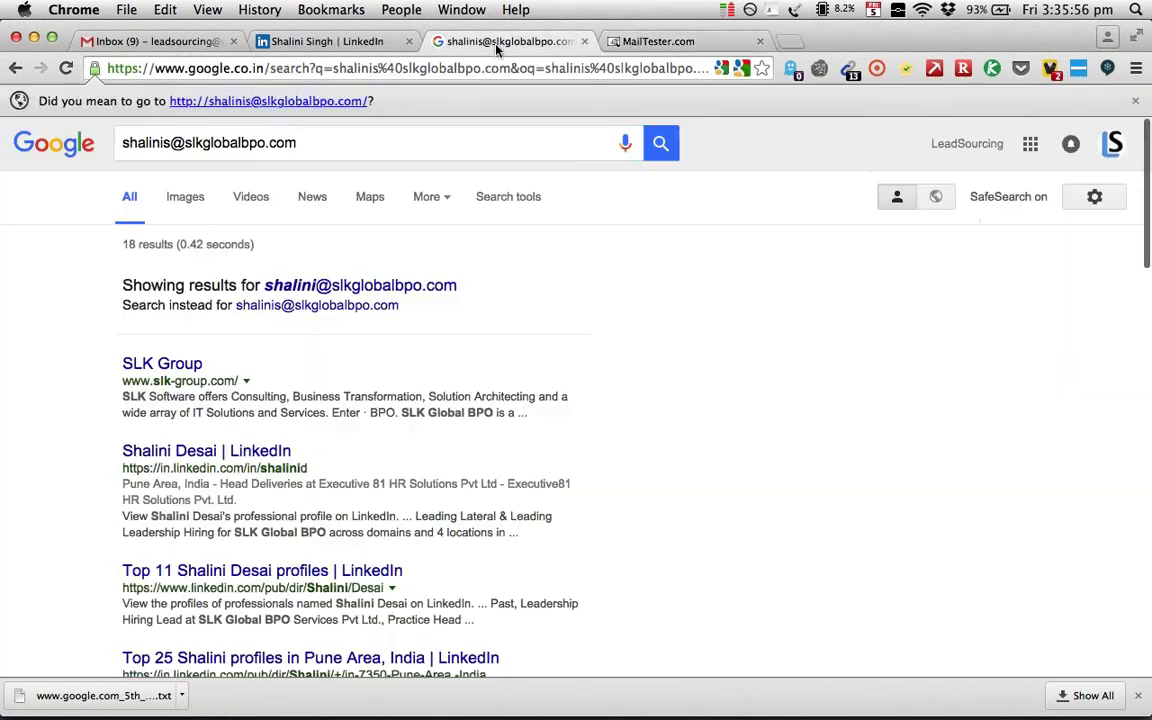
pyautogui.tripleClick(306, 141)
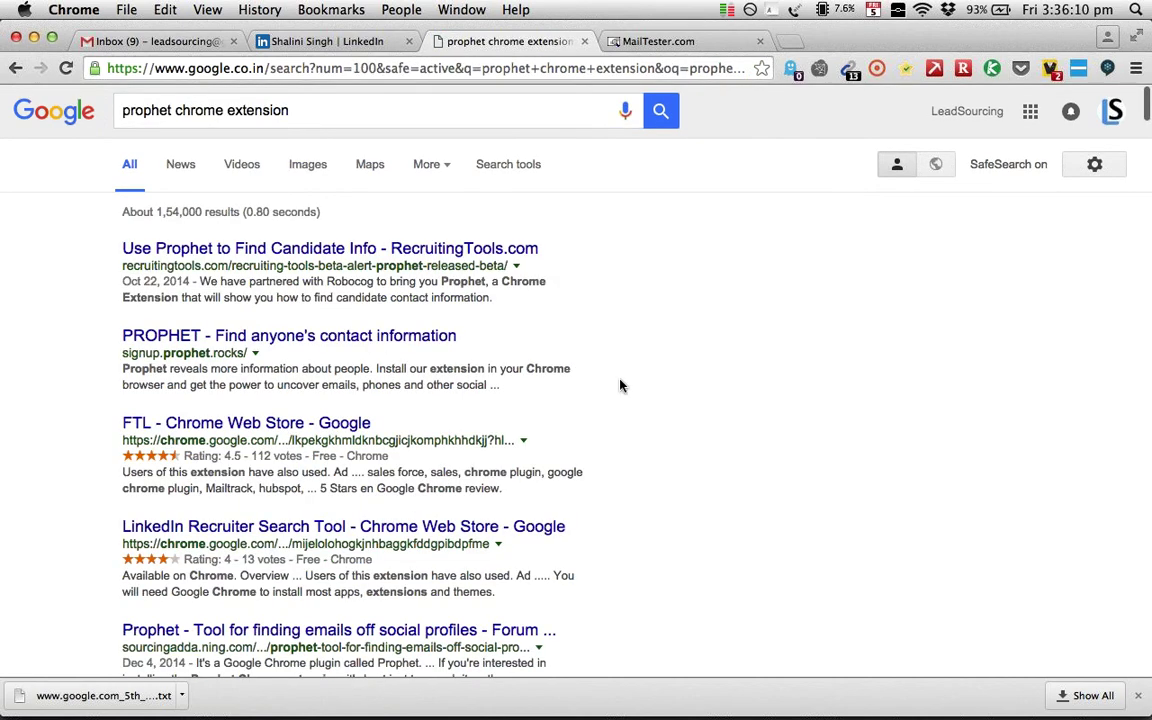
pyautogui.scroll(-3, 620, 385)
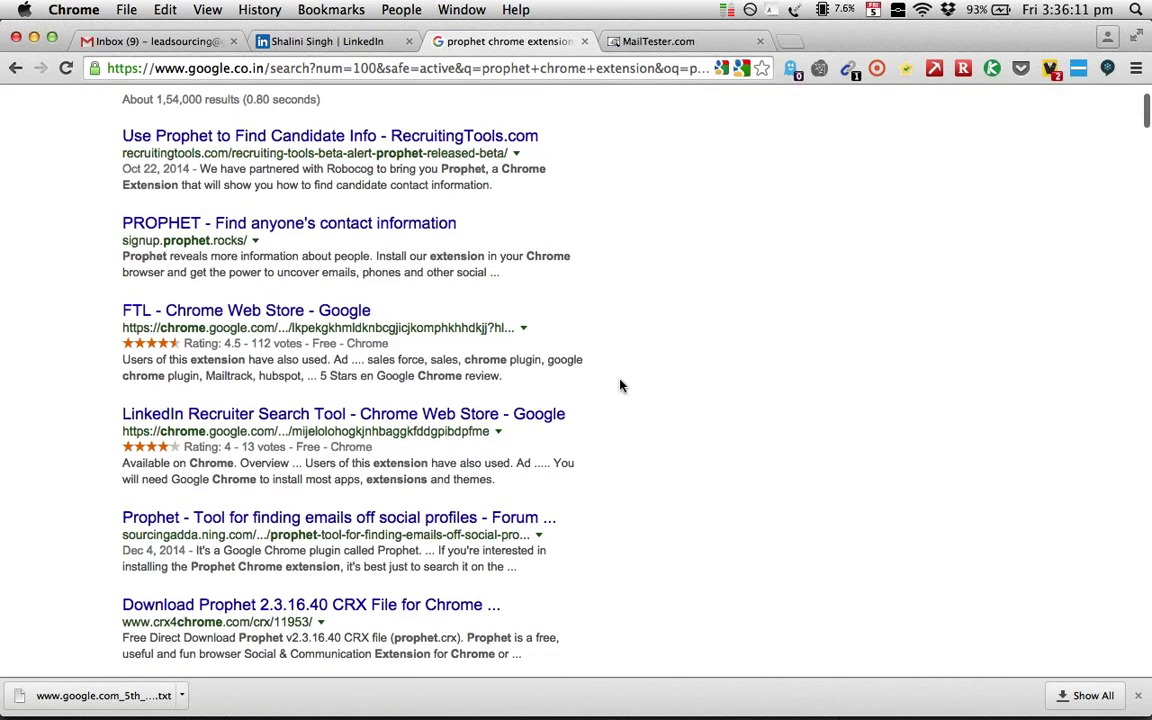
pyautogui.scroll(1, 620, 385)
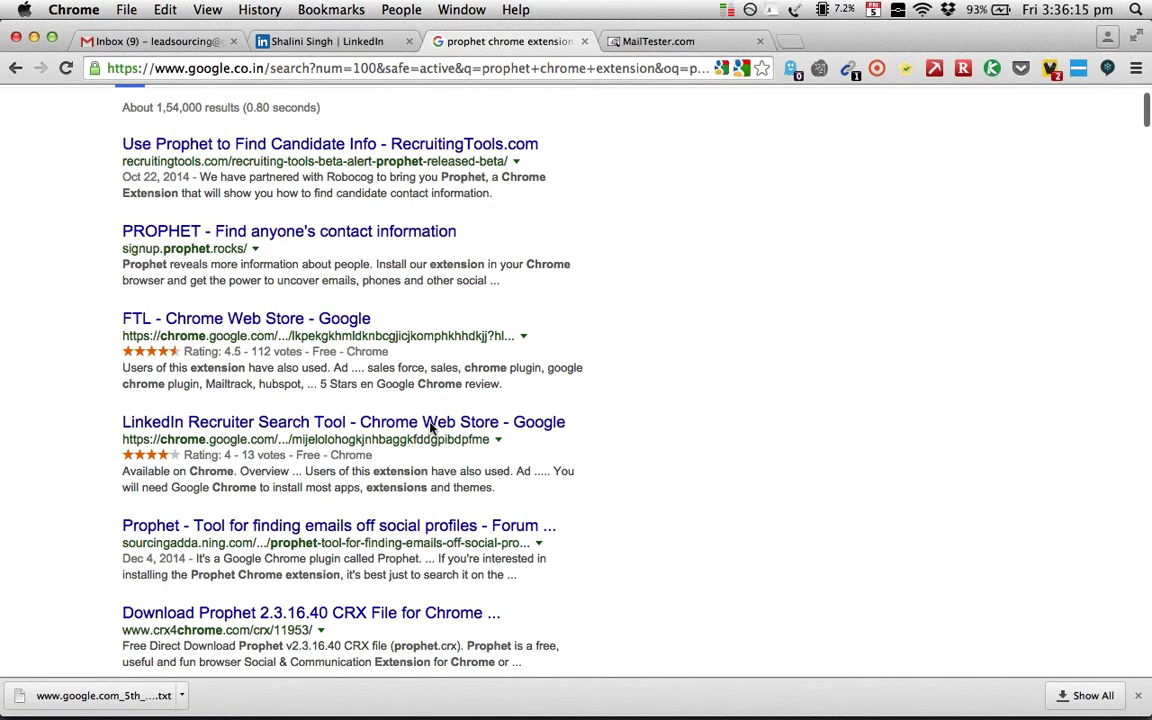
pyautogui.scroll(2, 432, 427)
pyautogui.moveTo(176, 110); pyautogui.dragTo(112, 110)
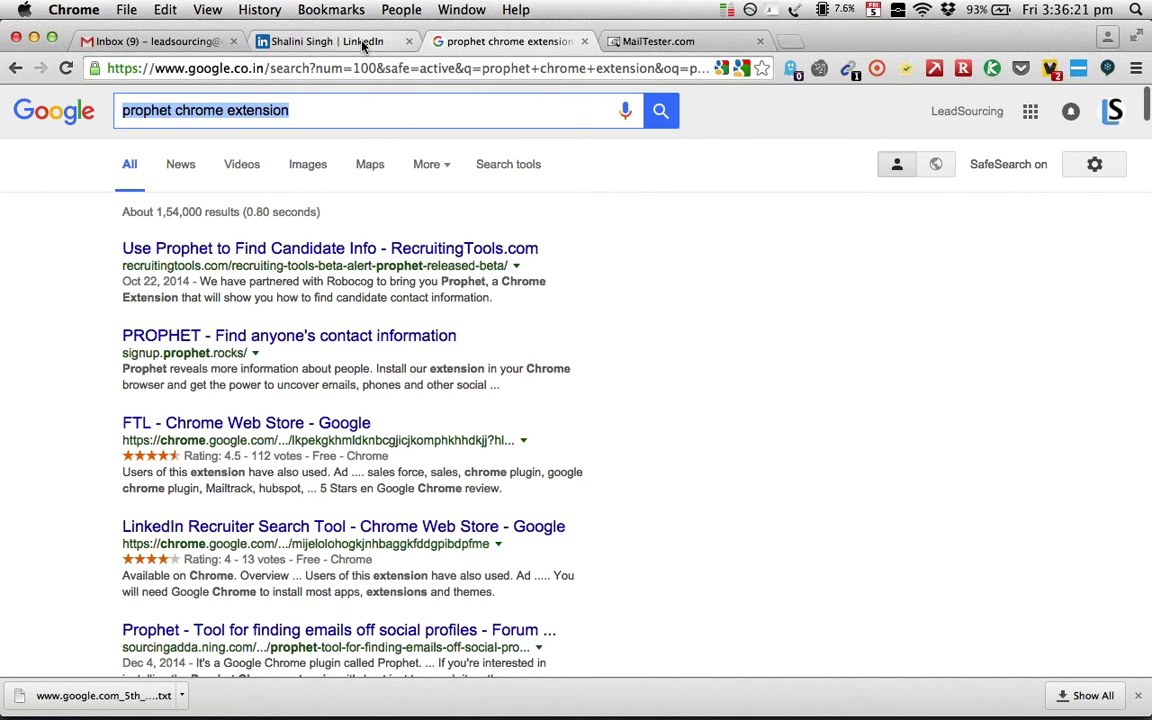
pyautogui.click(330, 41)
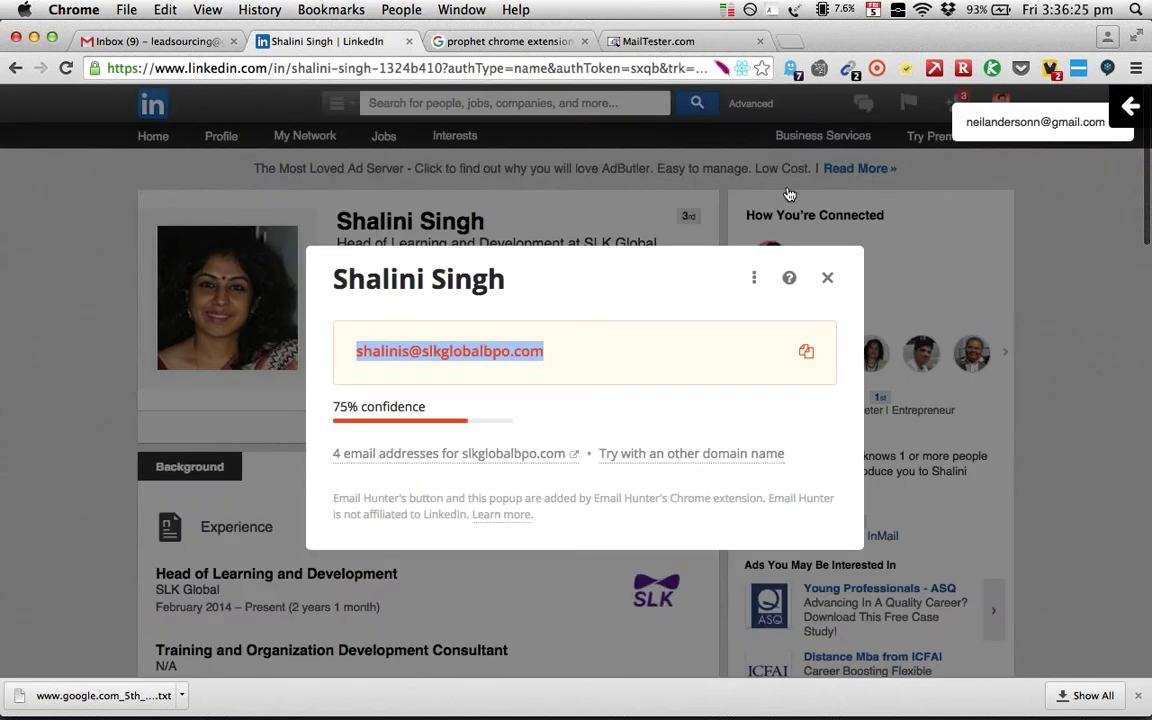
pyautogui.click(827, 277)
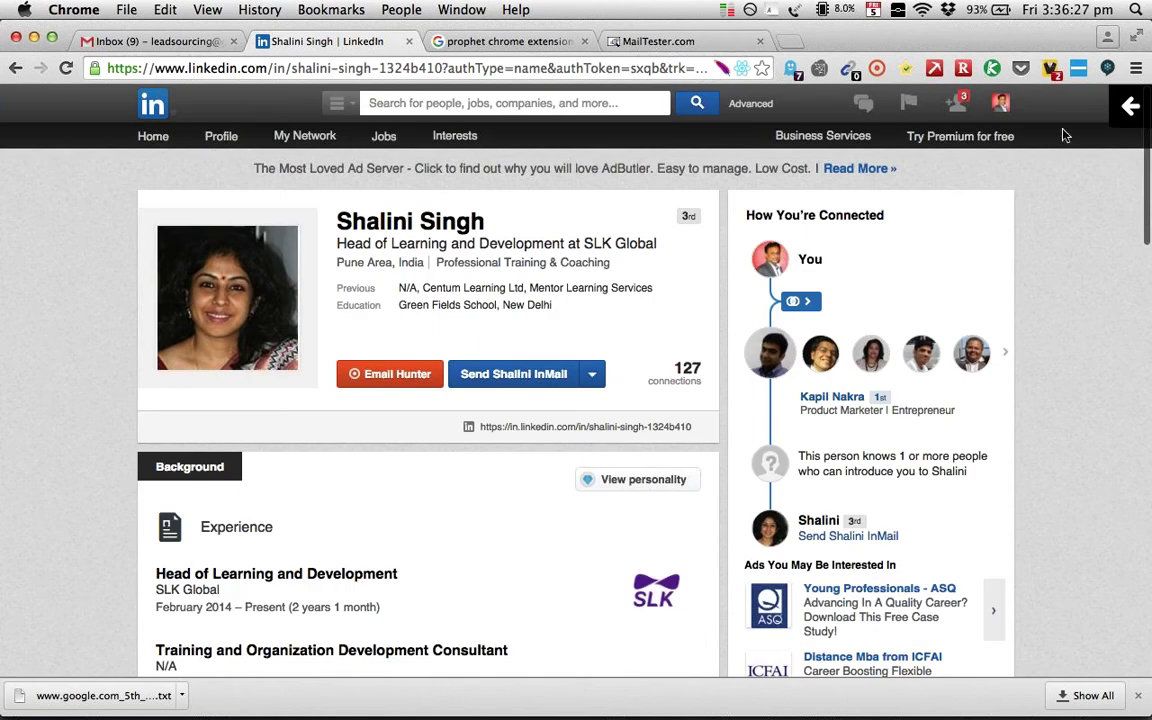
pyautogui.click(1079, 70)
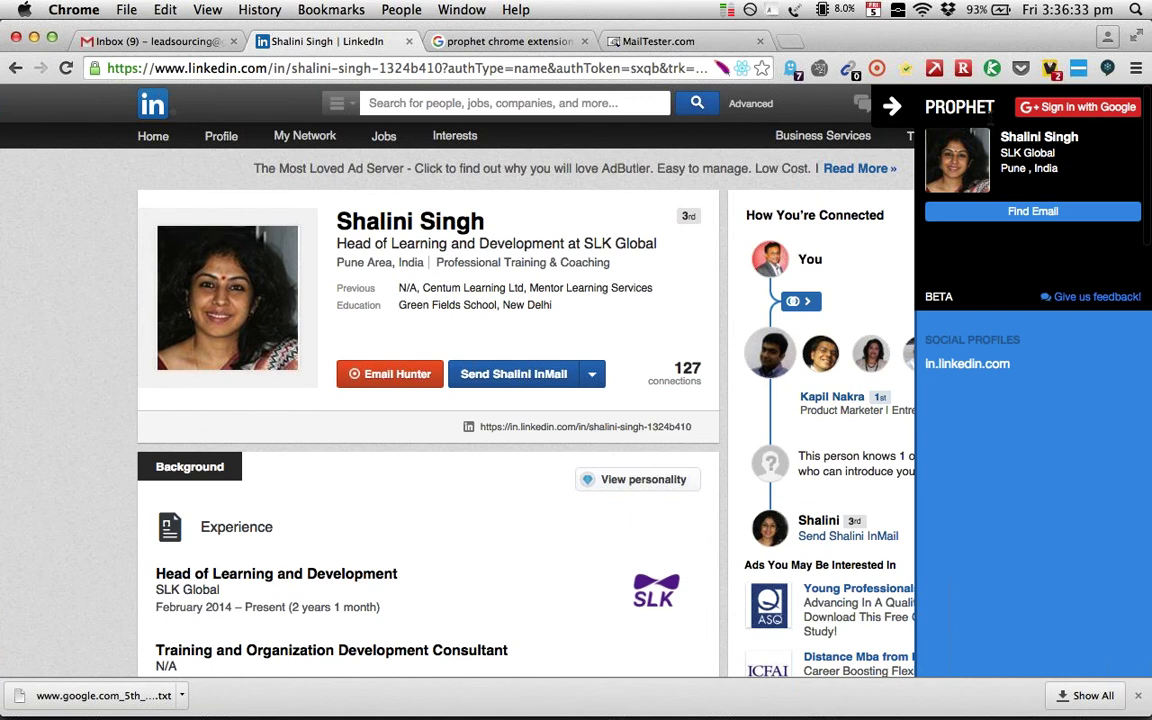
pyautogui.moveTo(1001, 136); pyautogui.dragTo(1079, 137)
pyautogui.doubleClick(1038, 152)
pyautogui.click(1041, 212)
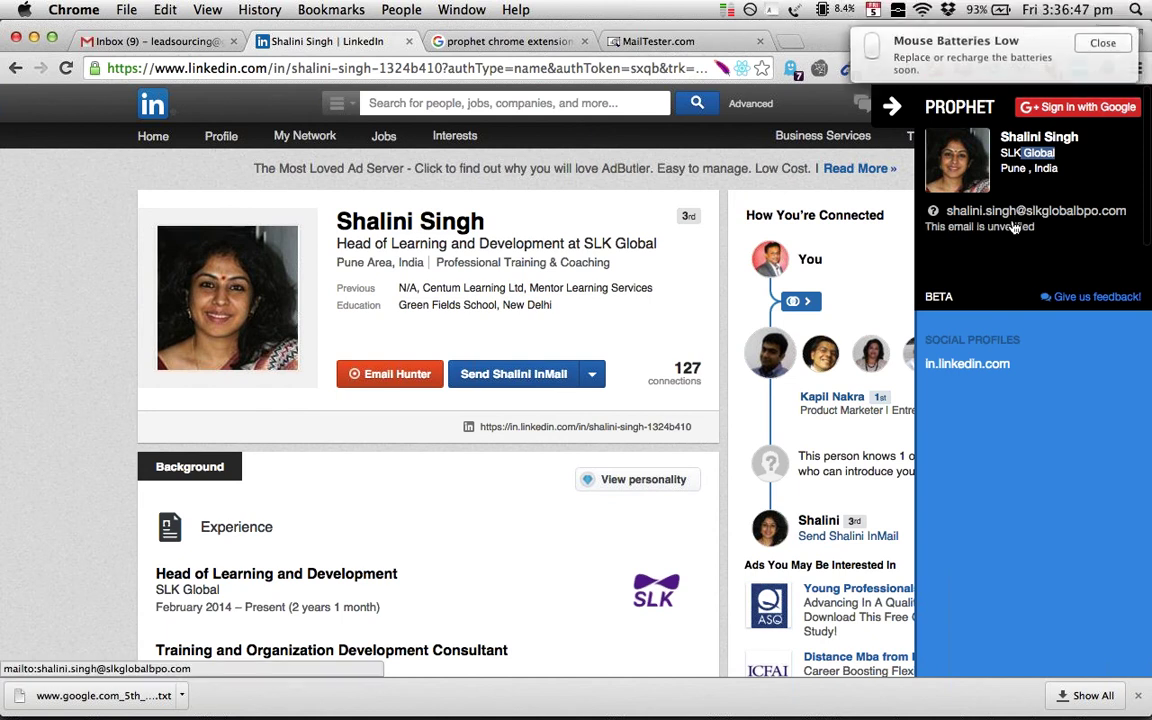
# Dismiss the low mouse batteries notification and review the email address Prophet found.
pyautogui.click(1102, 45)
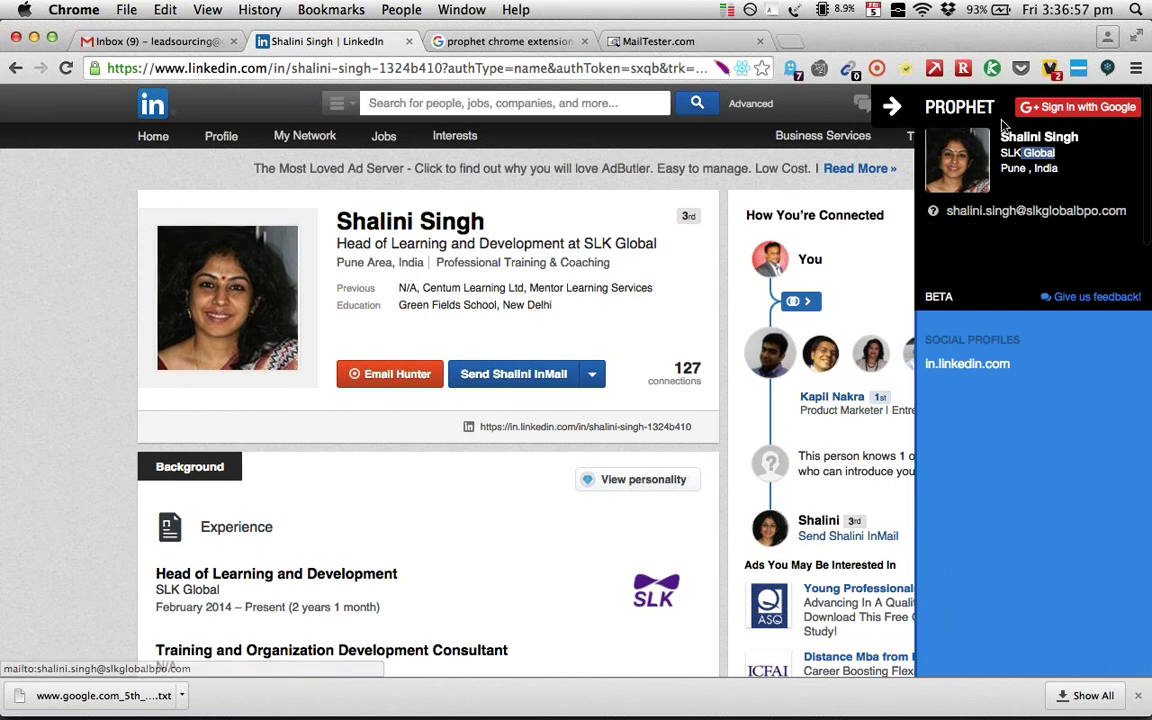
pyautogui.click(918, 108)
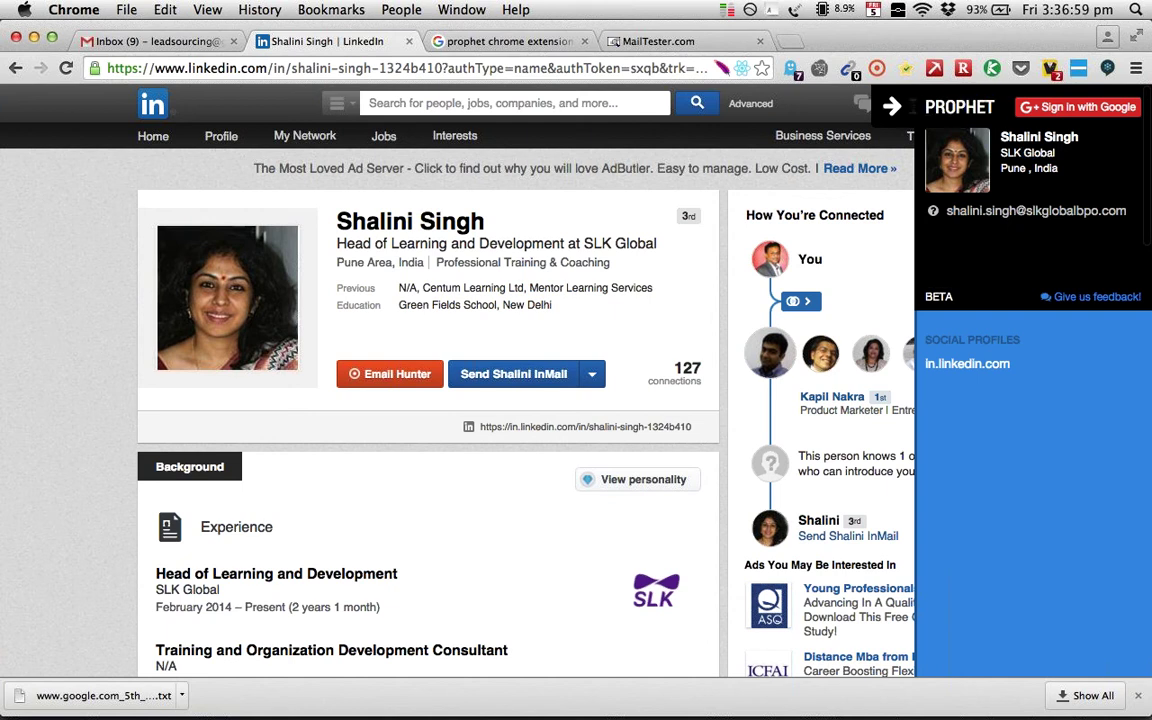
pyautogui.doubleClick(927, 106)
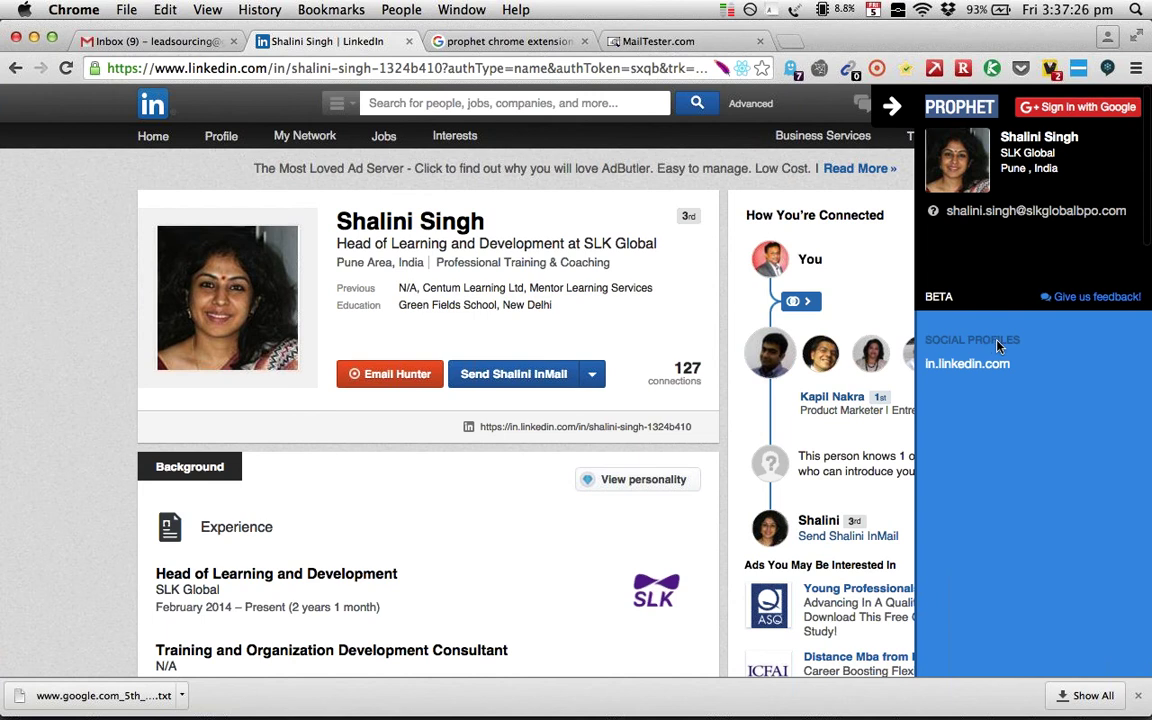
pyautogui.press('super+Tab')
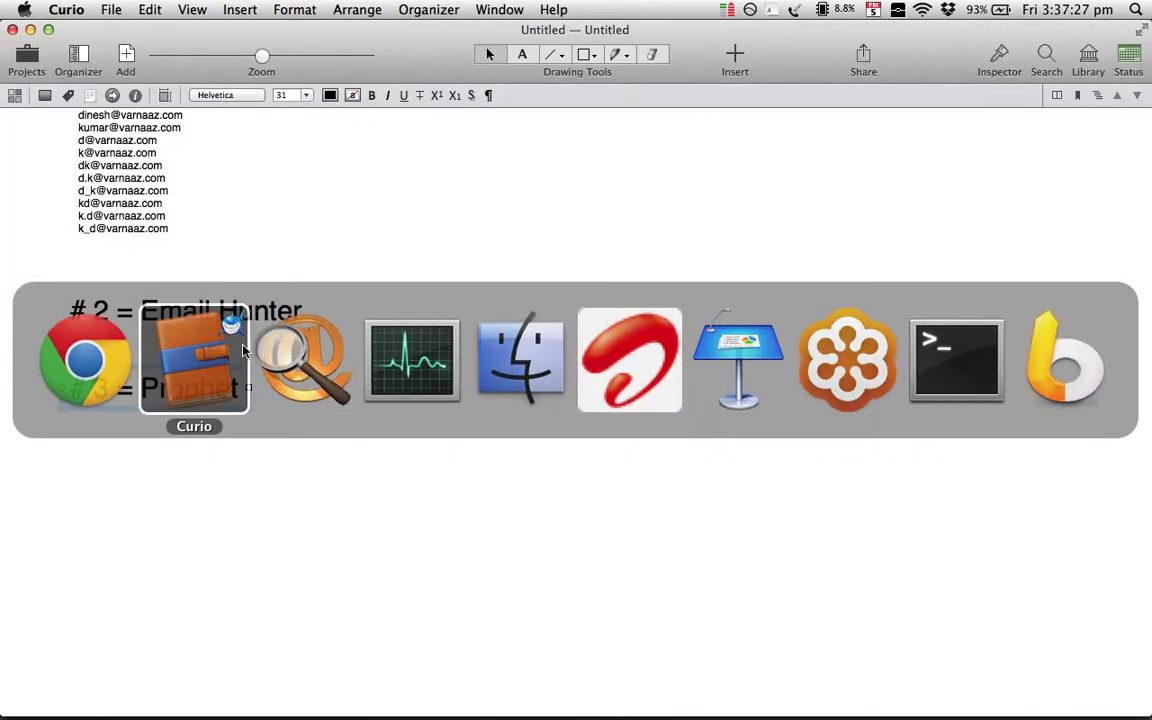
# Move the '# 3 = Prophet' heading up beneath '# 2 = Email Hunter', slightly indented right.
pyautogui.click(220, 312)
pyautogui.click(182, 391)
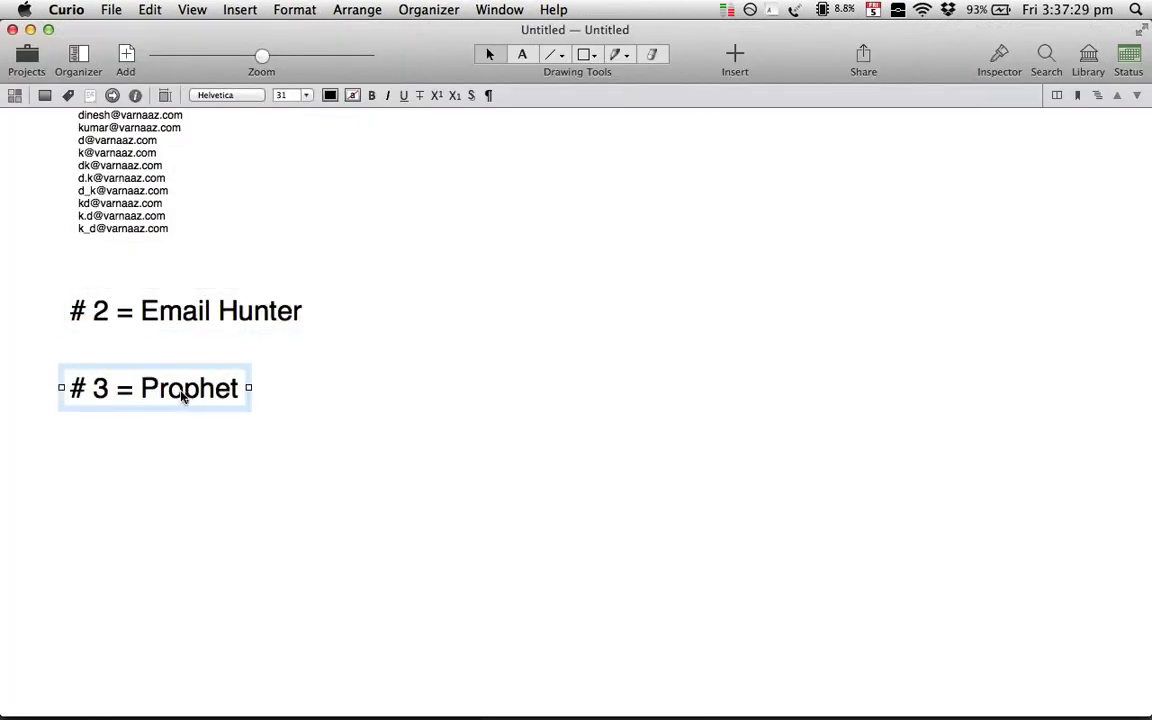
pyautogui.moveTo(160, 386); pyautogui.dragTo(203, 350)
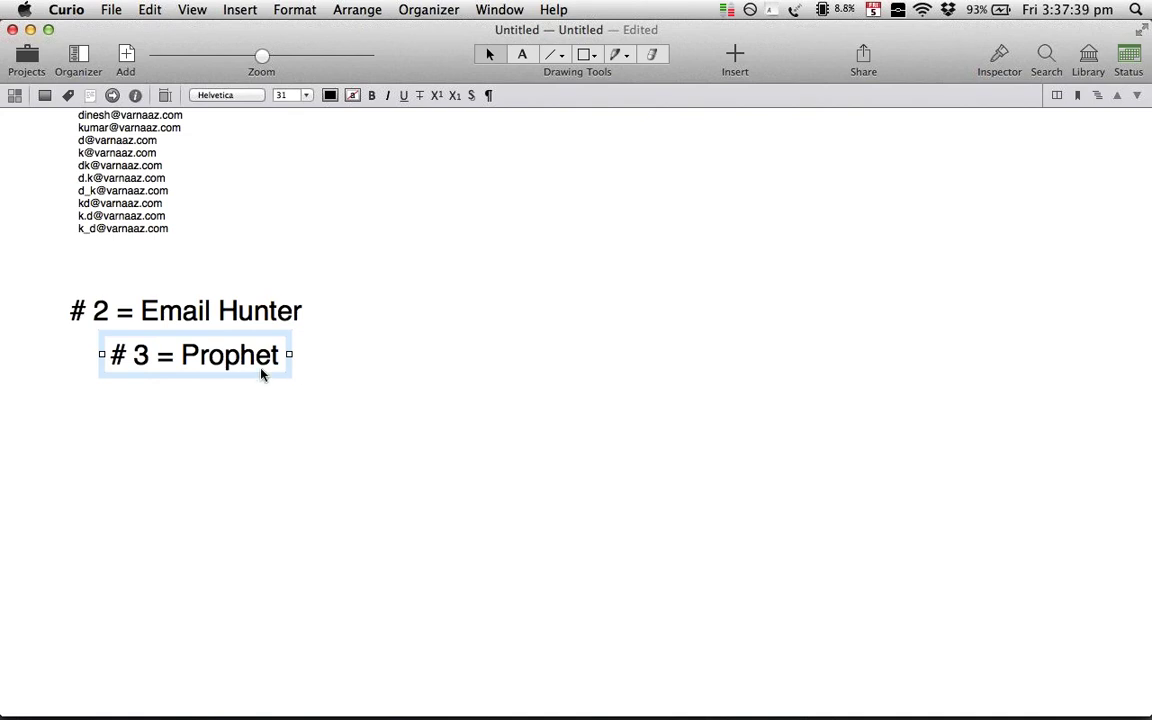
pyautogui.moveTo(260, 360); pyautogui.dragTo(275, 367)
pyautogui.click(401, 440)
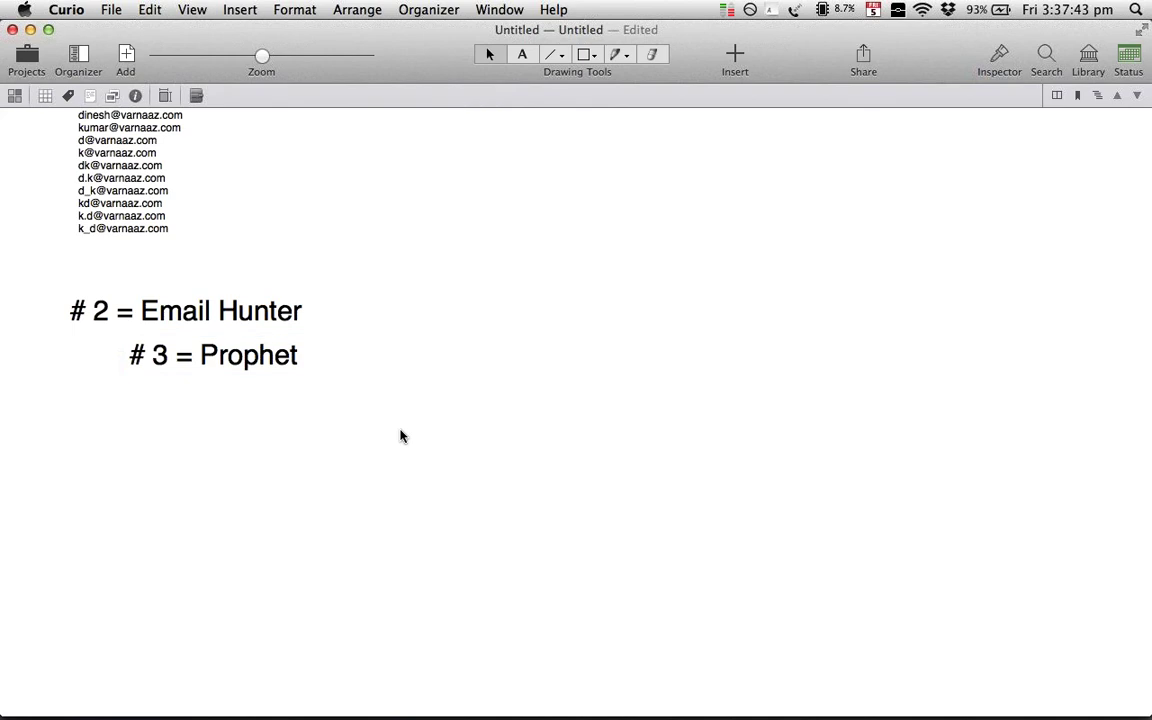
pyautogui.press('super+Tab')
pyautogui.press('super+Tab')
pyautogui.click(195, 360)
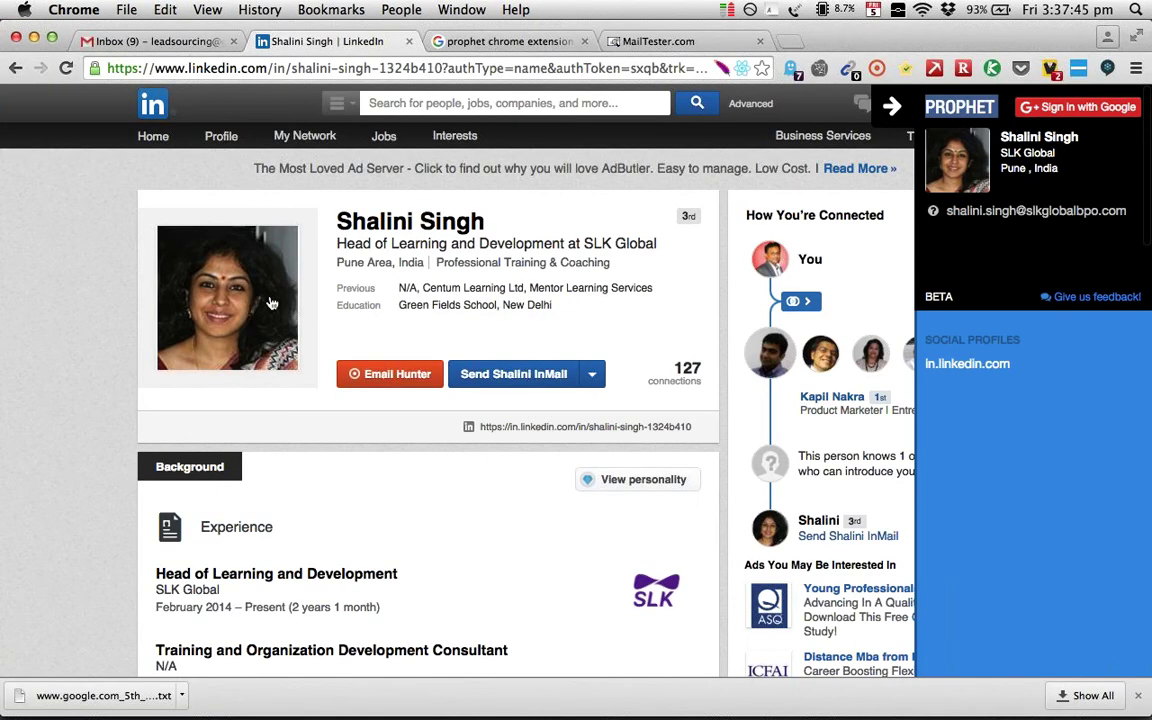
# Return to the Google 'prophet chrome extension' results tab.
pyautogui.hotkey('ctrl', 'Tab')
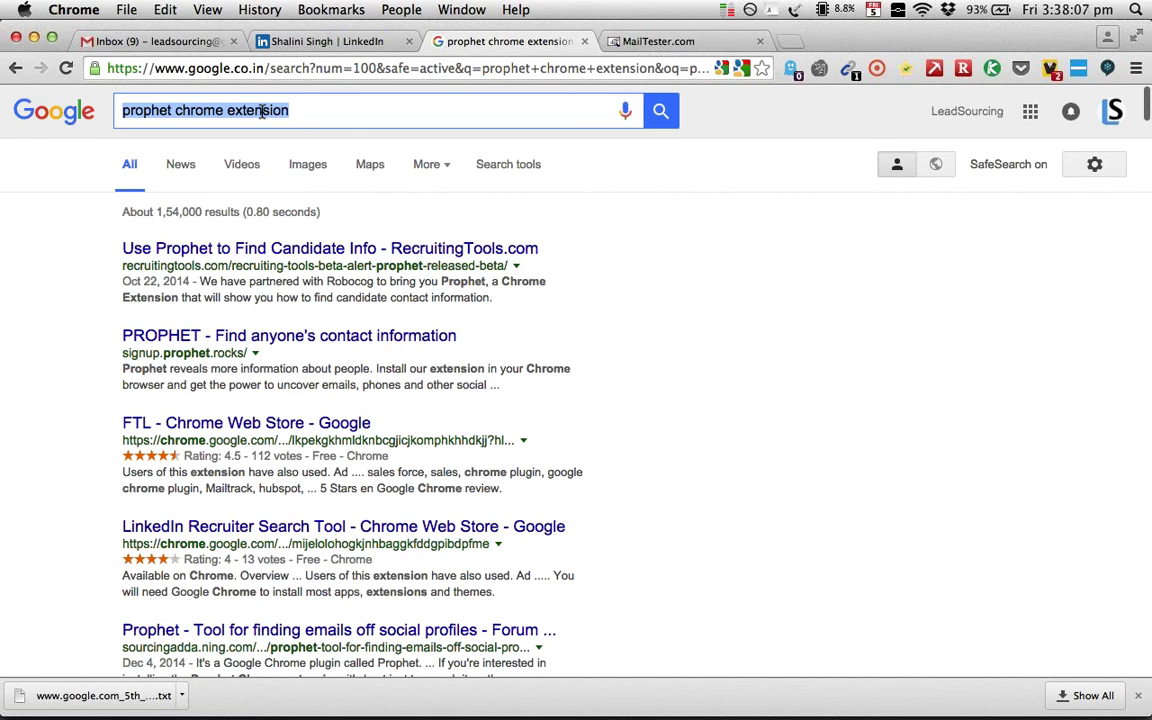
# Run a Google search for 'expos in bangalore' and look over the results.
pyautogui.write('expo')
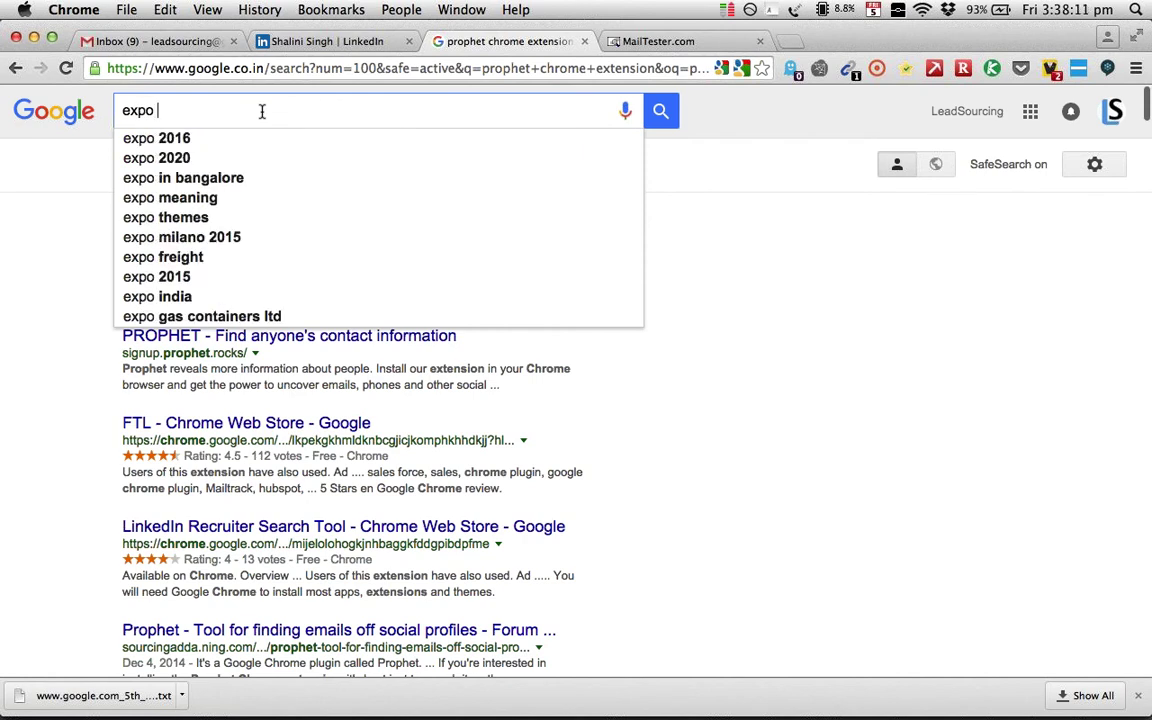
pyautogui.press('BackSpace')
pyautogui.write('s in ')
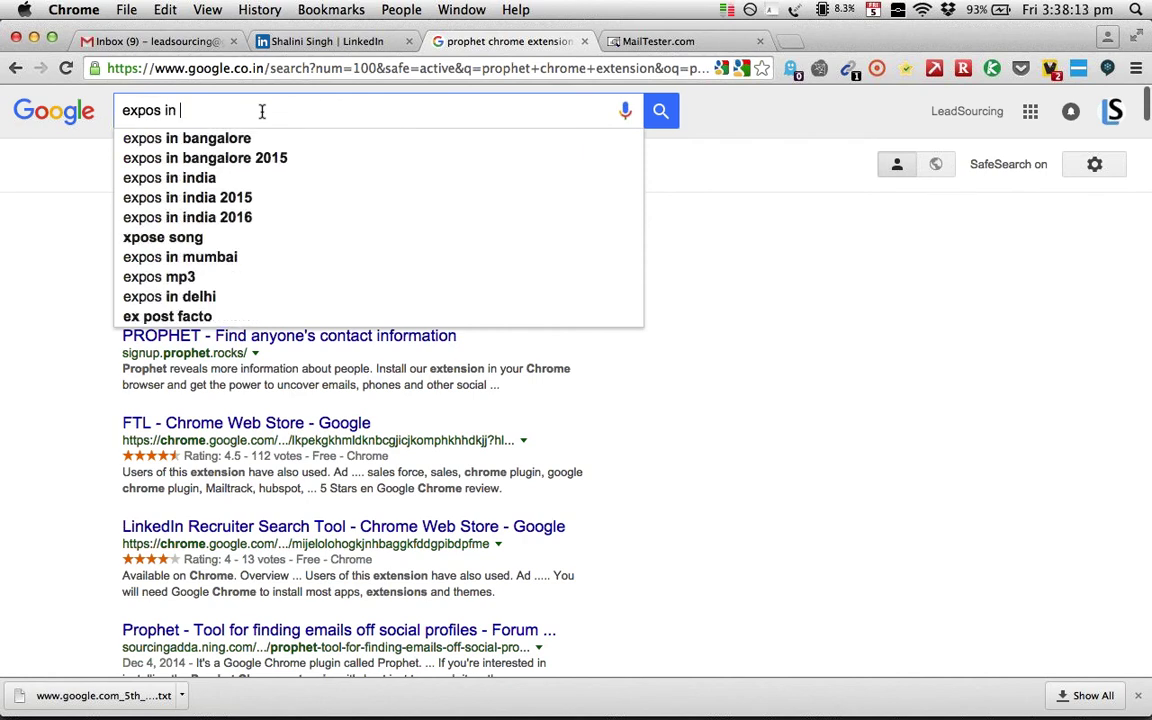
pyautogui.write('bangalore')
pyautogui.press('Return')
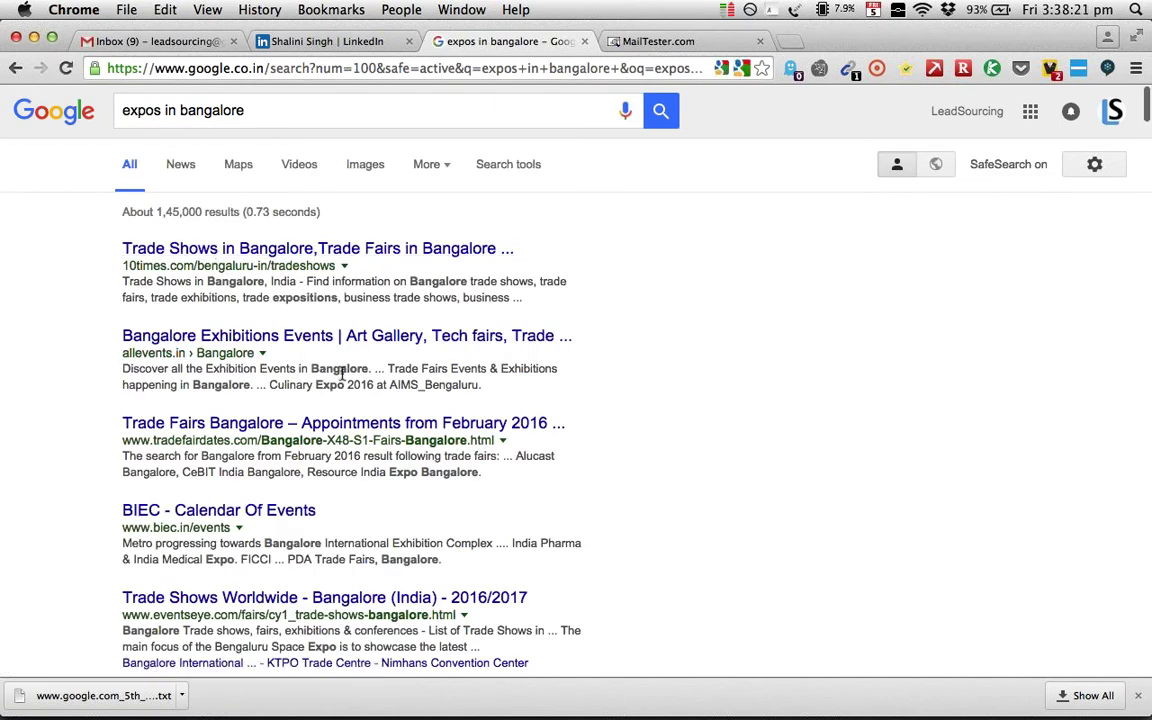
pyautogui.scroll(-2, 341, 372)
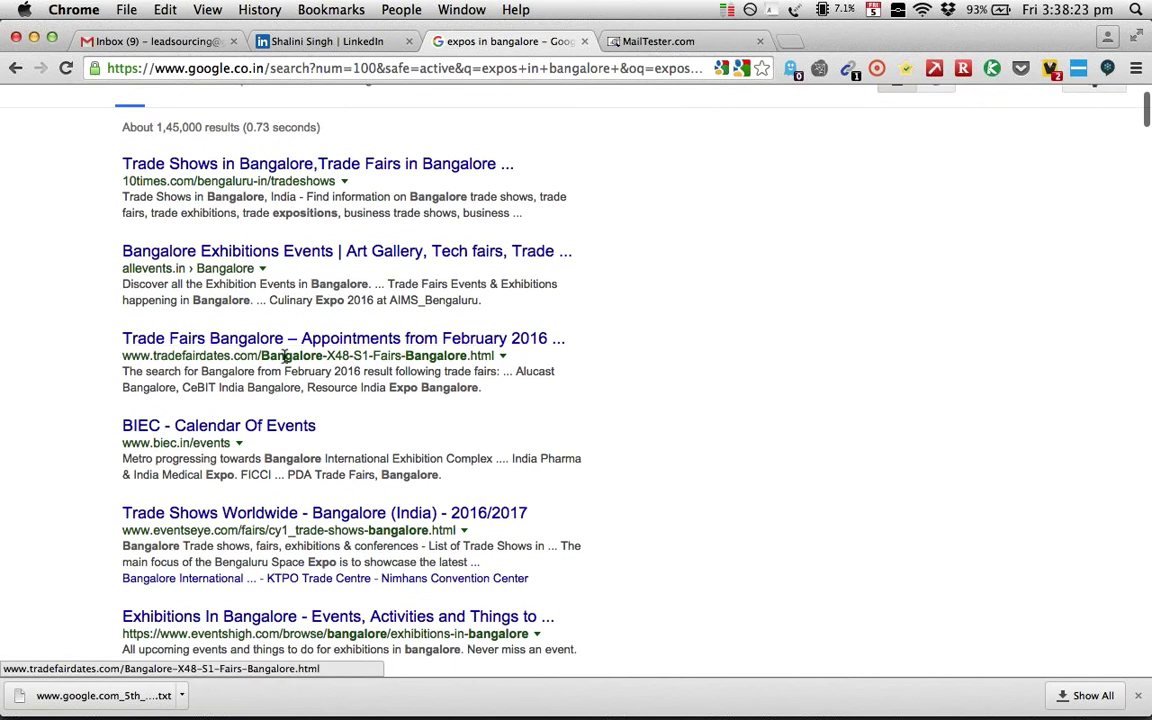
pyautogui.scroll(2, 285, 362)
pyautogui.moveTo(240, 110); pyautogui.dragTo(101, 116)
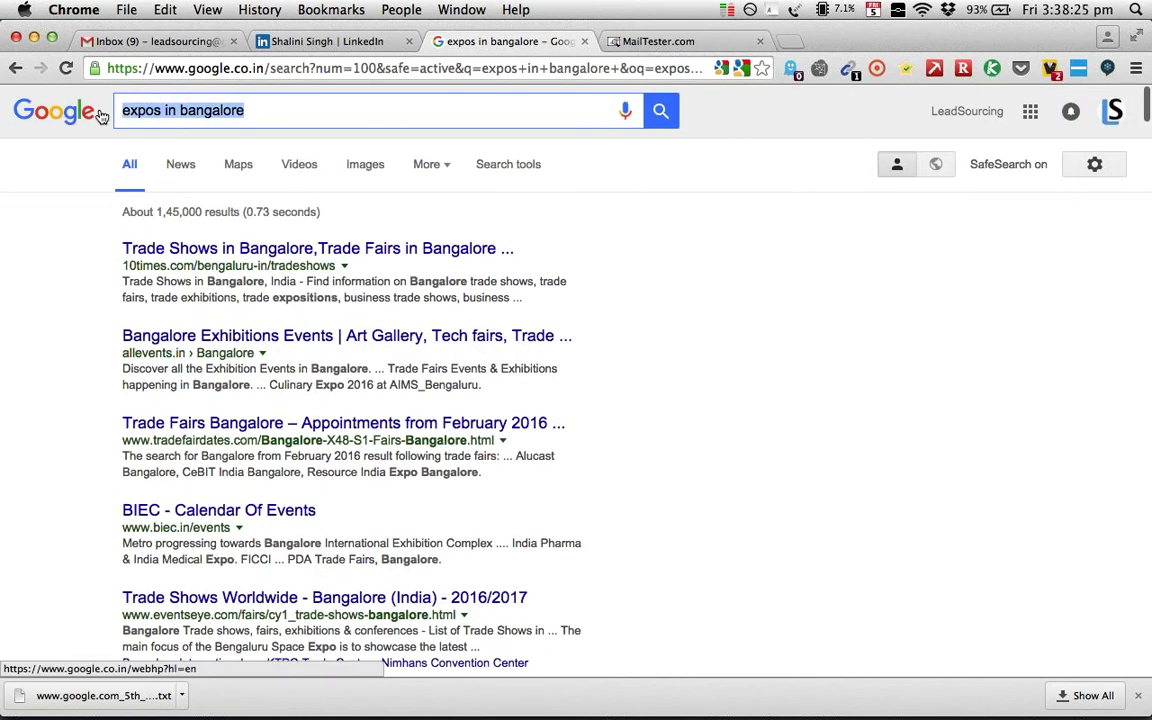
# Search Google for '"trade fair" attendee list ext:pdf OR xls'.
pyautogui.write('"trade ')
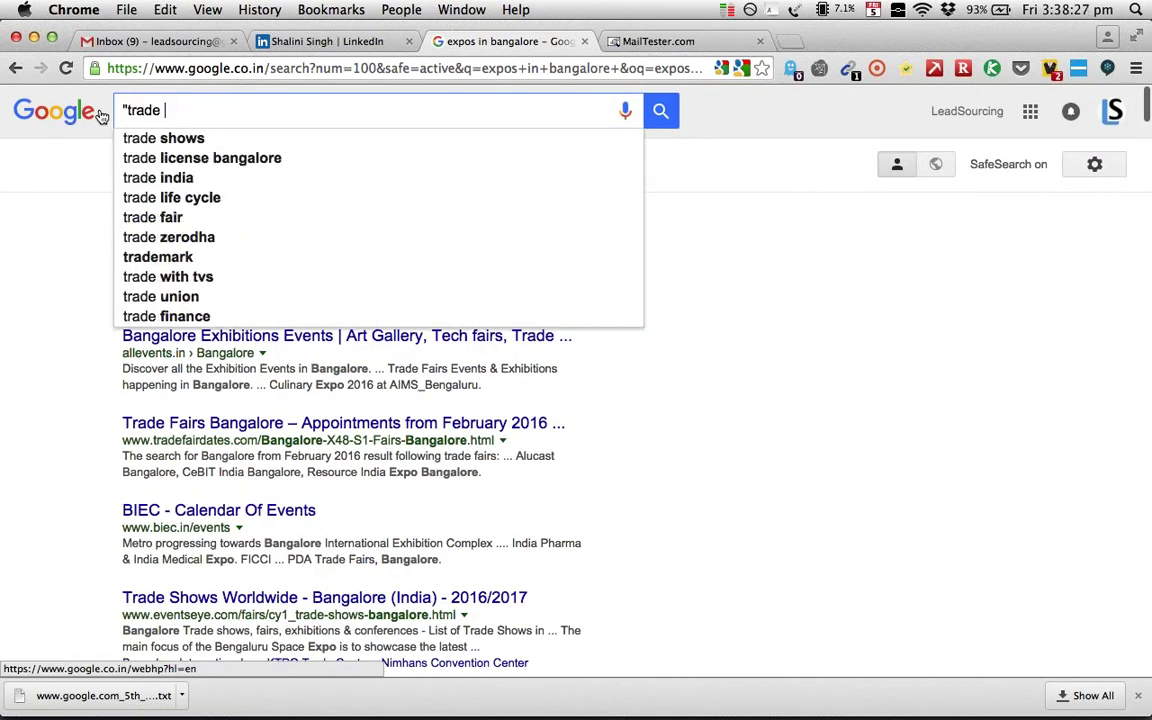
pyautogui.write('fa')
pyautogui.press('BackSpace')
pyautogui.write('fair')
pyautogui.press('BackSpace')
pyautogui.write('" attendee')
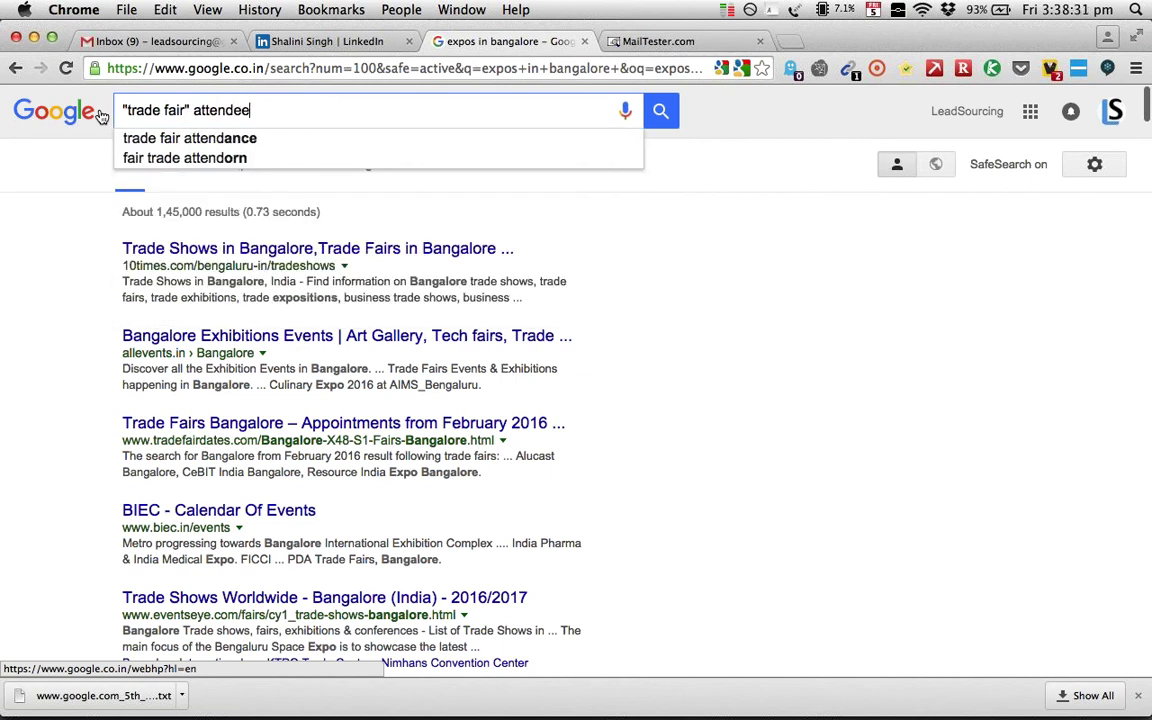
pyautogui.write(' list ext:p')
pyautogui.write('d')
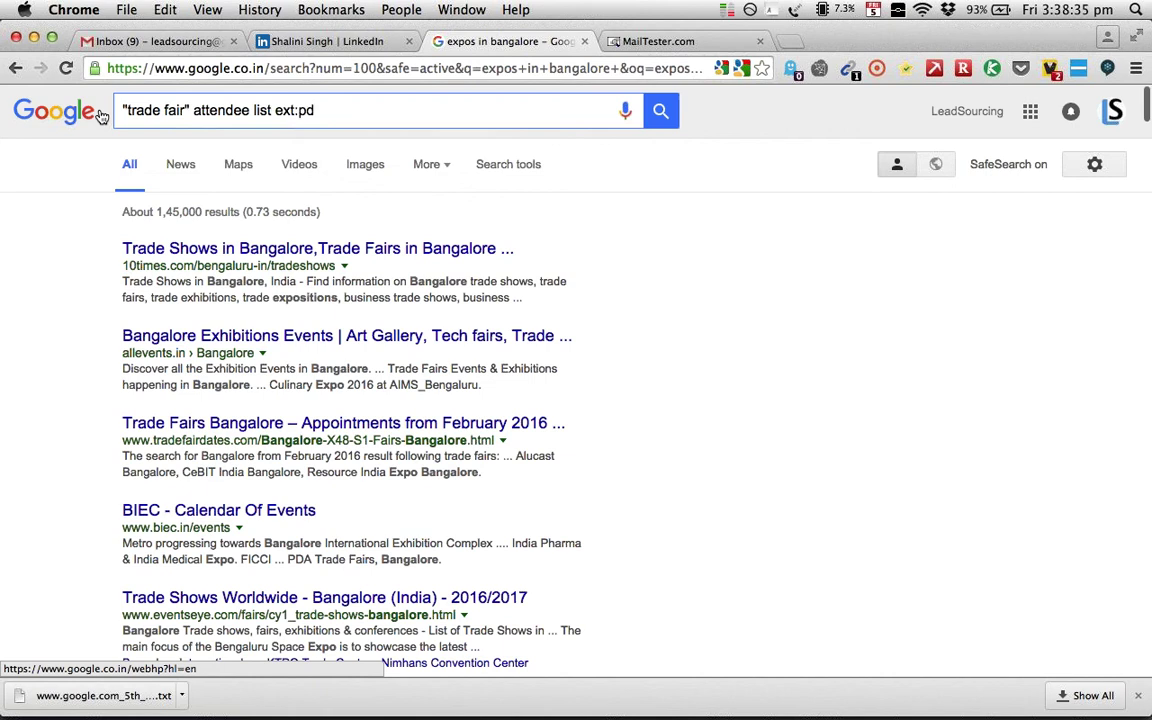
pyautogui.write('f OR xls')
pyautogui.press('Return')
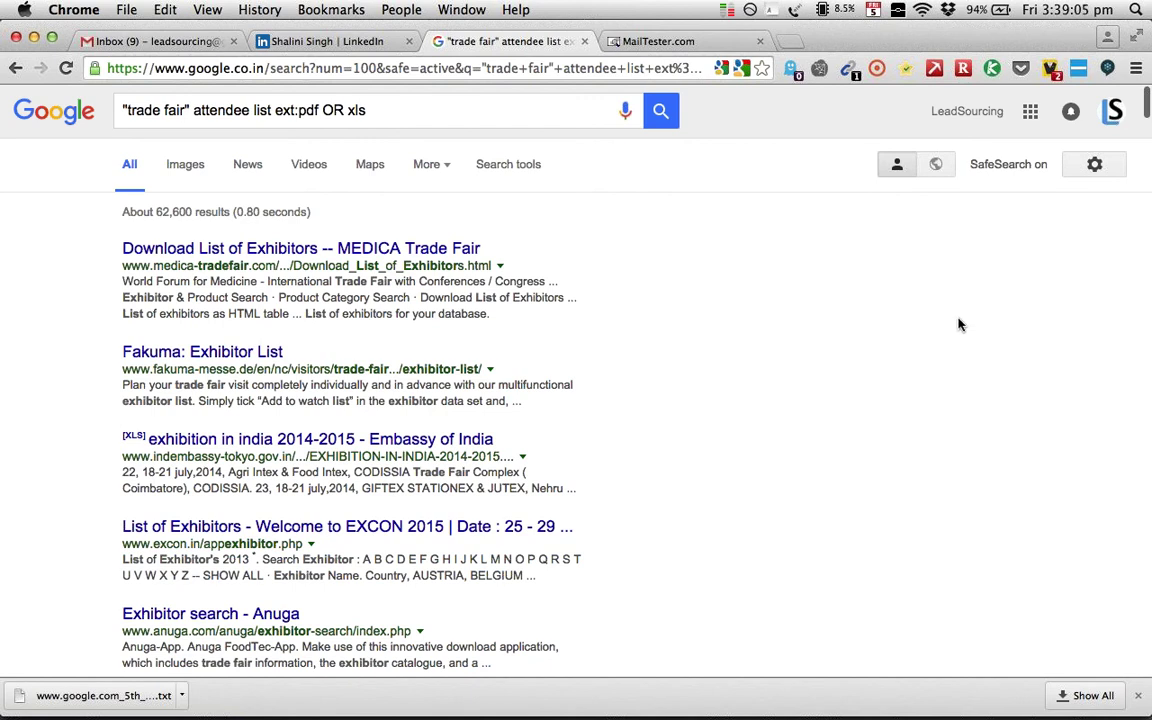
# Change the query's 'trade fair' to 'auto expo' and rerun the search.
pyautogui.click(427, 114)
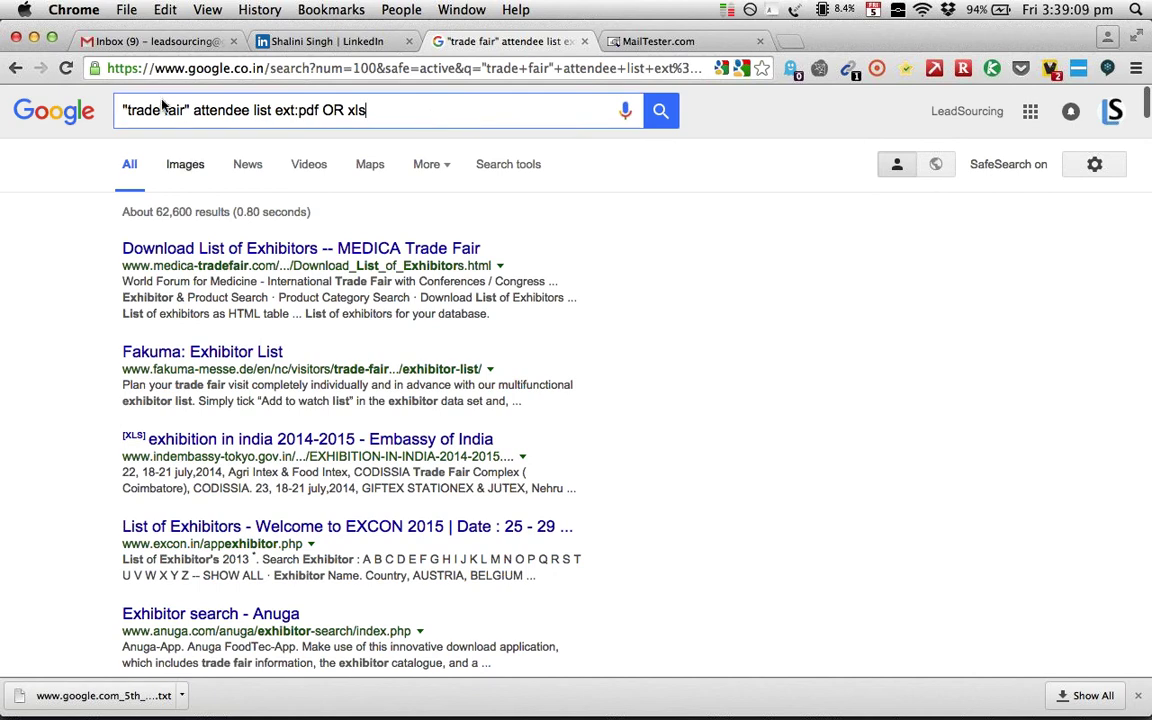
pyautogui.moveTo(126, 110); pyautogui.dragTo(187, 110)
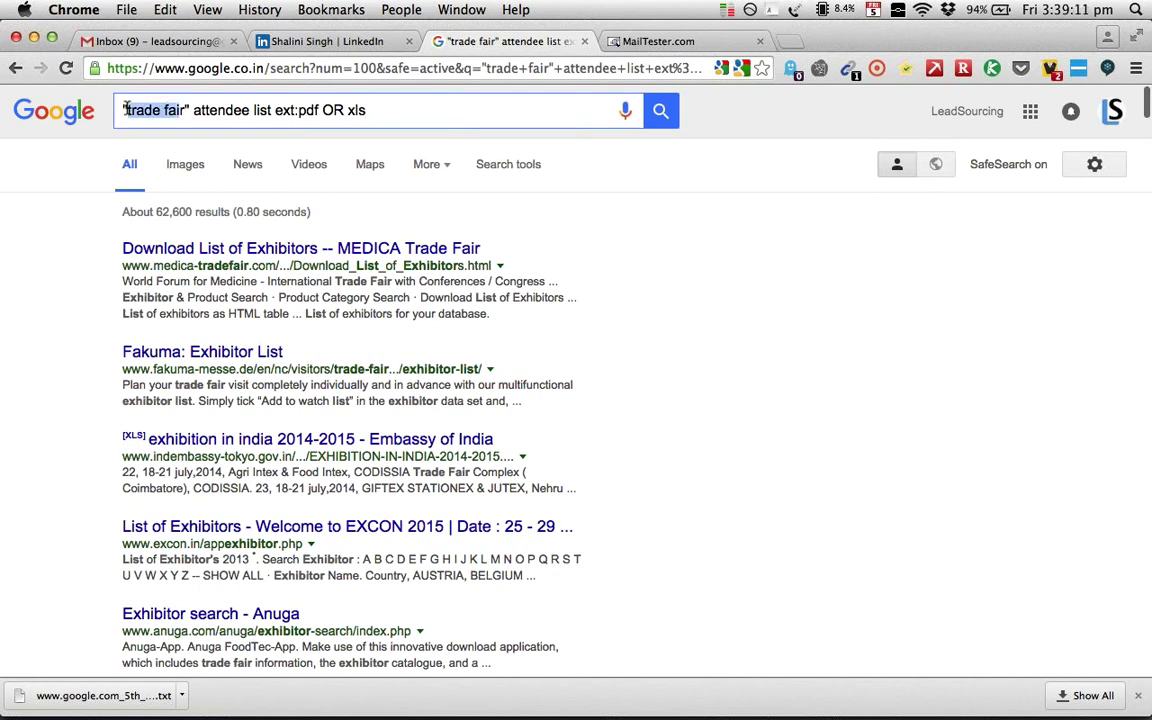
pyautogui.write('auto r')
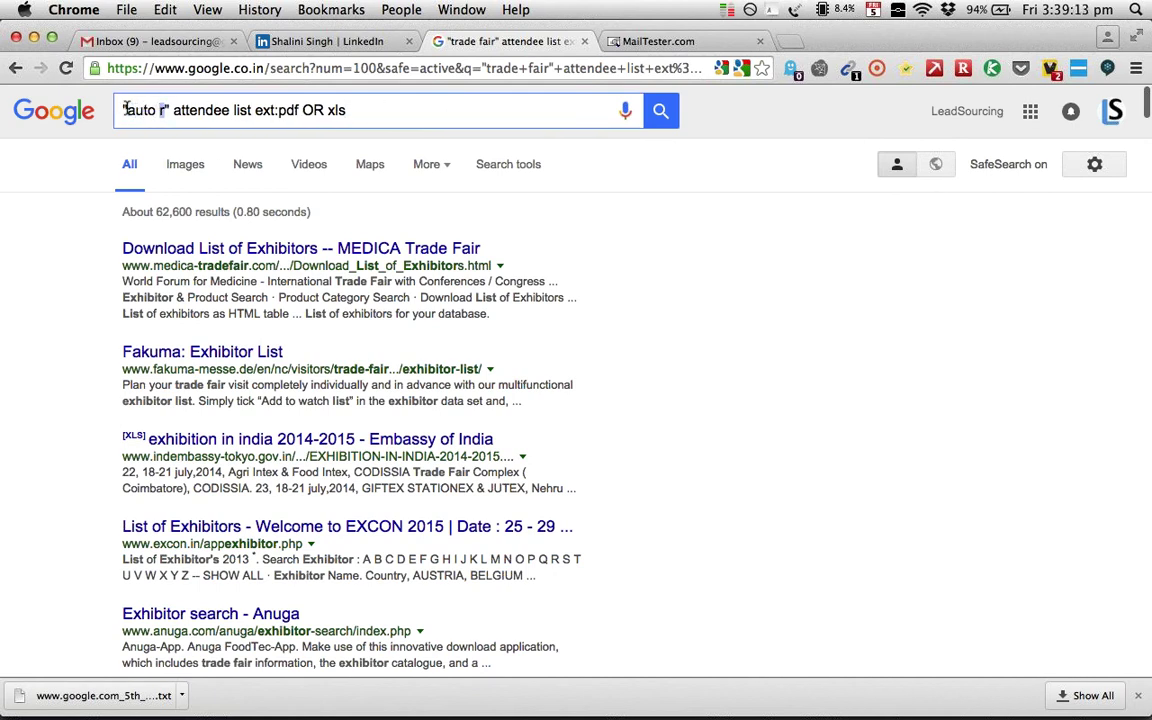
pyautogui.press('BackSpace')
pyautogui.write('expo')
pyautogui.press('Return')
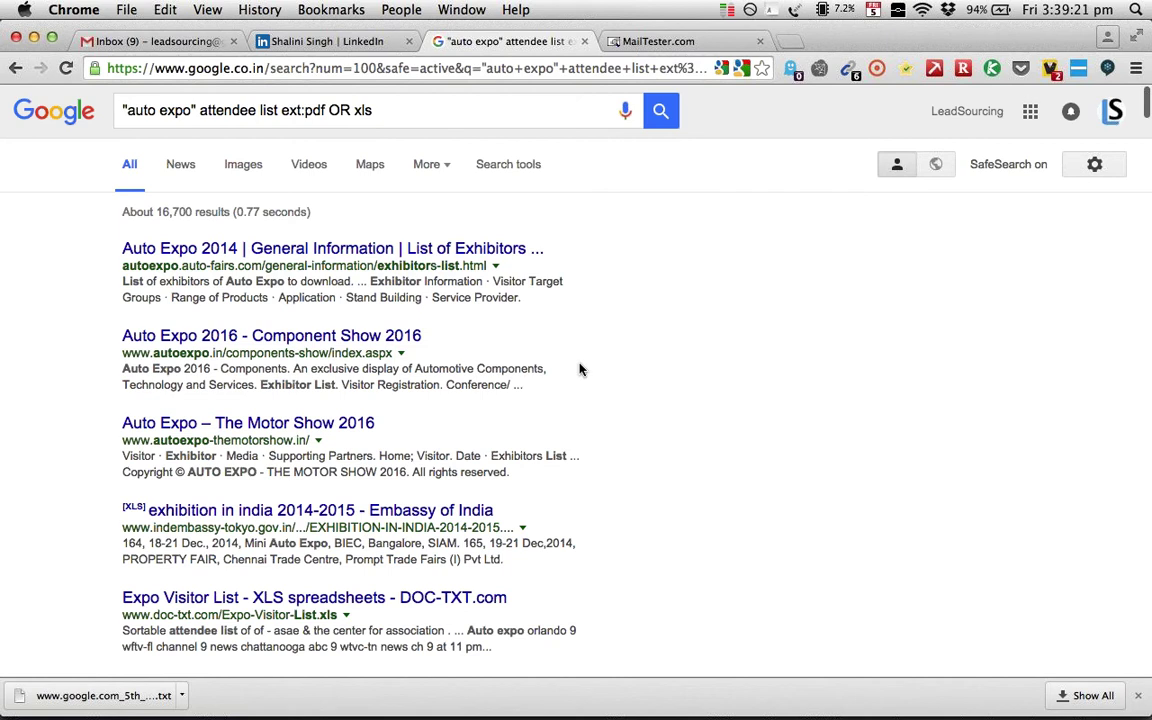
# Download the Expo Visitor List XLS result, then open the Auto Expo 2014 exhibitors list.
pyautogui.scroll(-2, 578, 368)
pyautogui.scroll(-5, 570, 372)
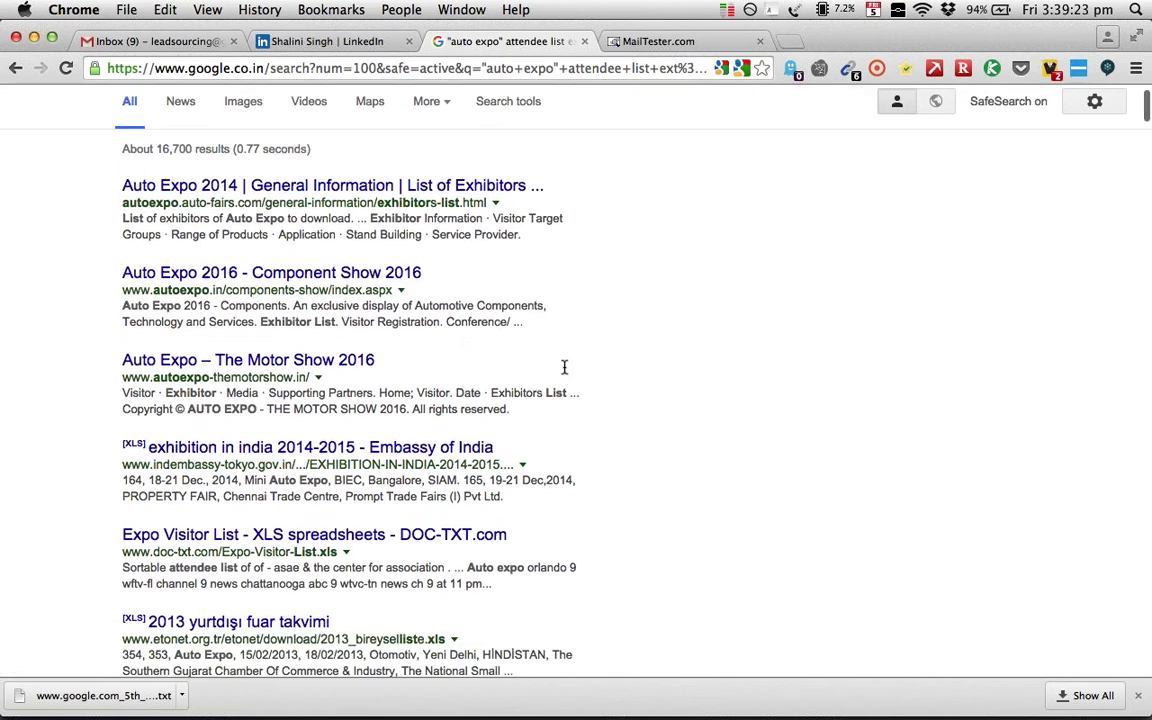
pyautogui.scroll(-6, 460, 327)
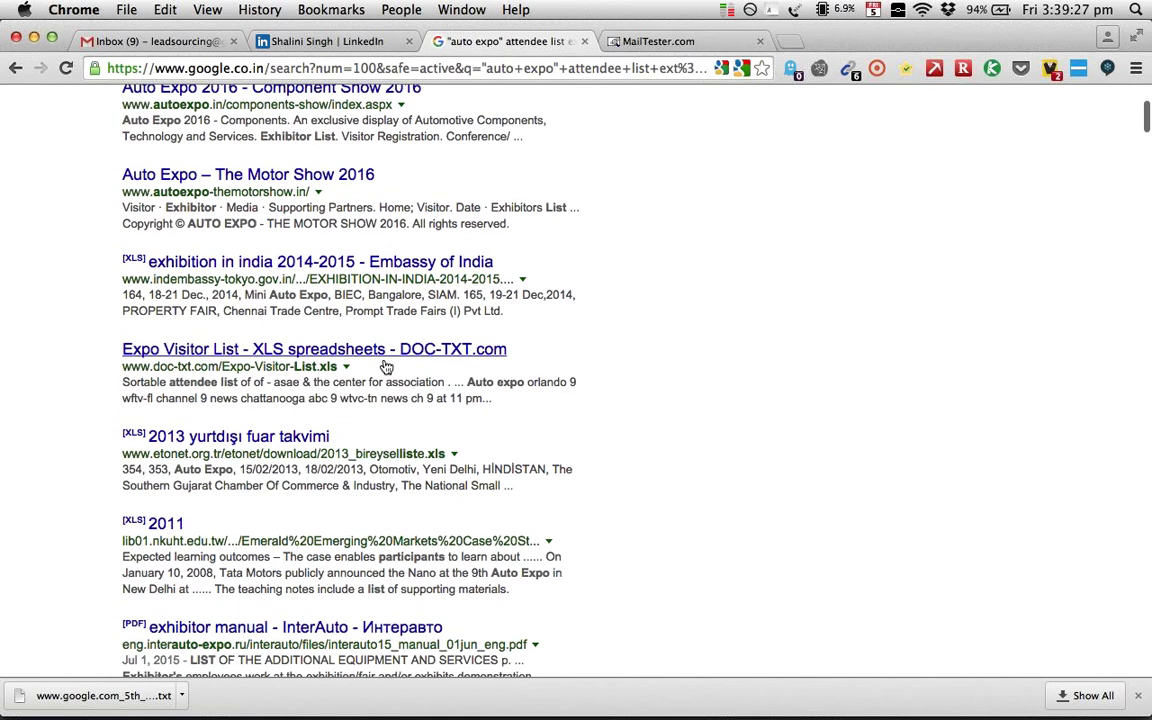
pyautogui.click(356, 356)
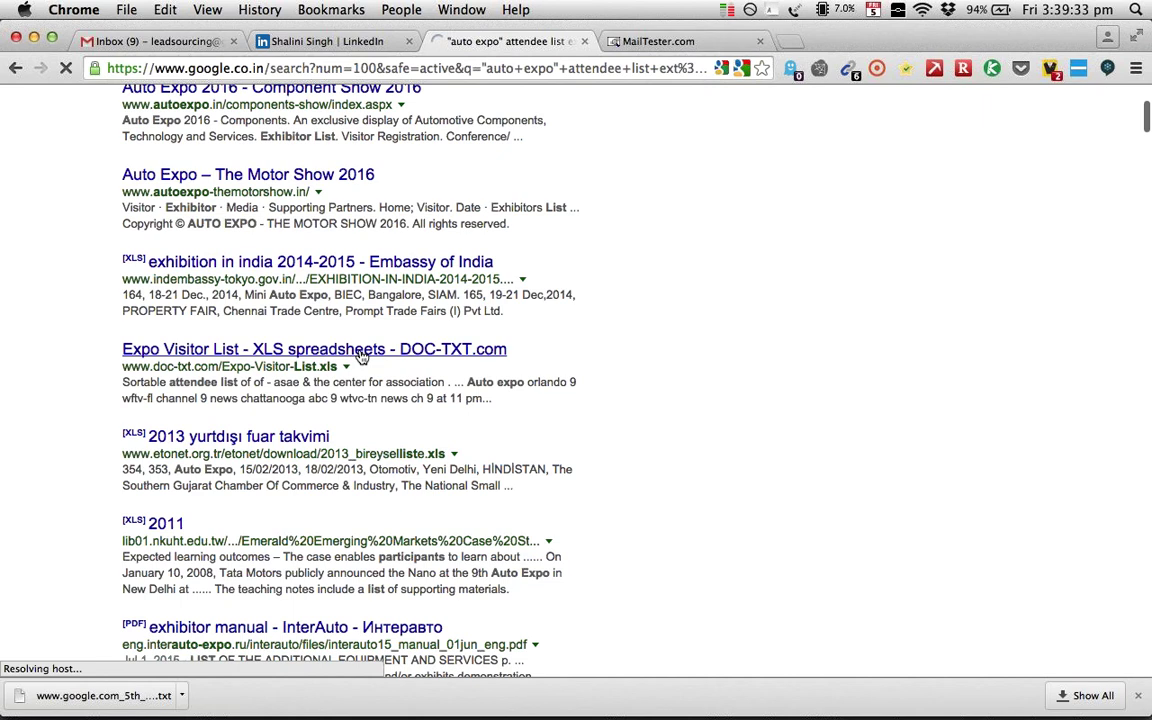
pyautogui.scroll(-4, 362, 357)
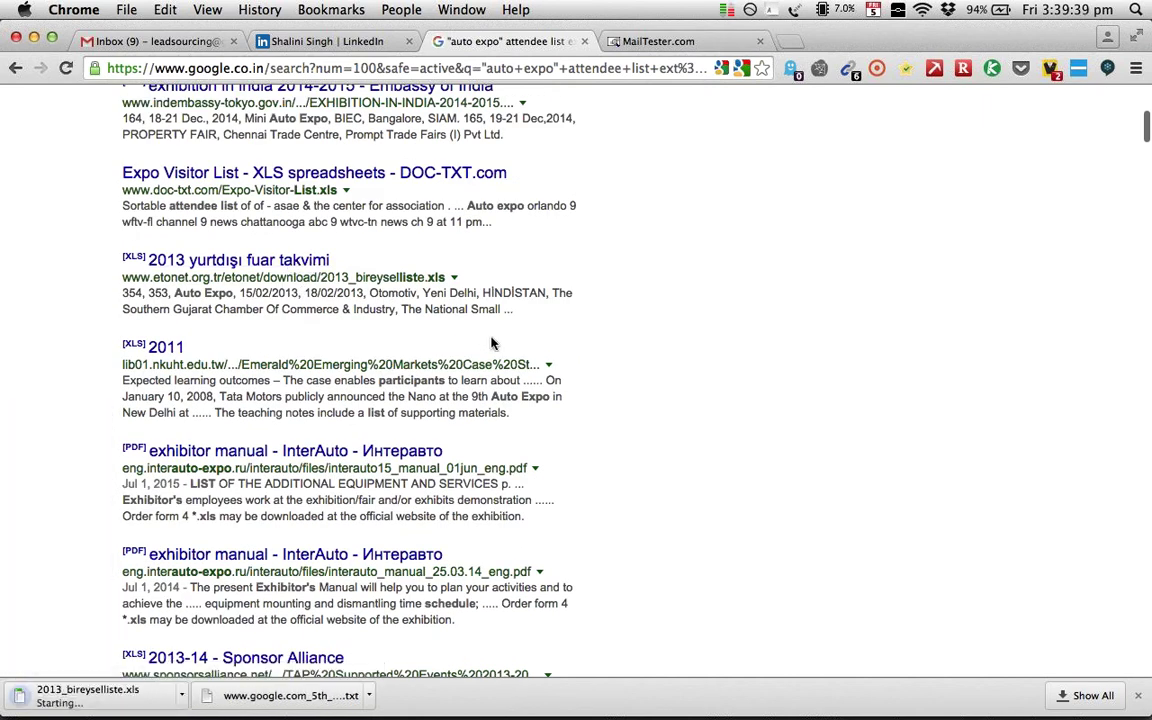
pyautogui.scroll(10, 491, 343)
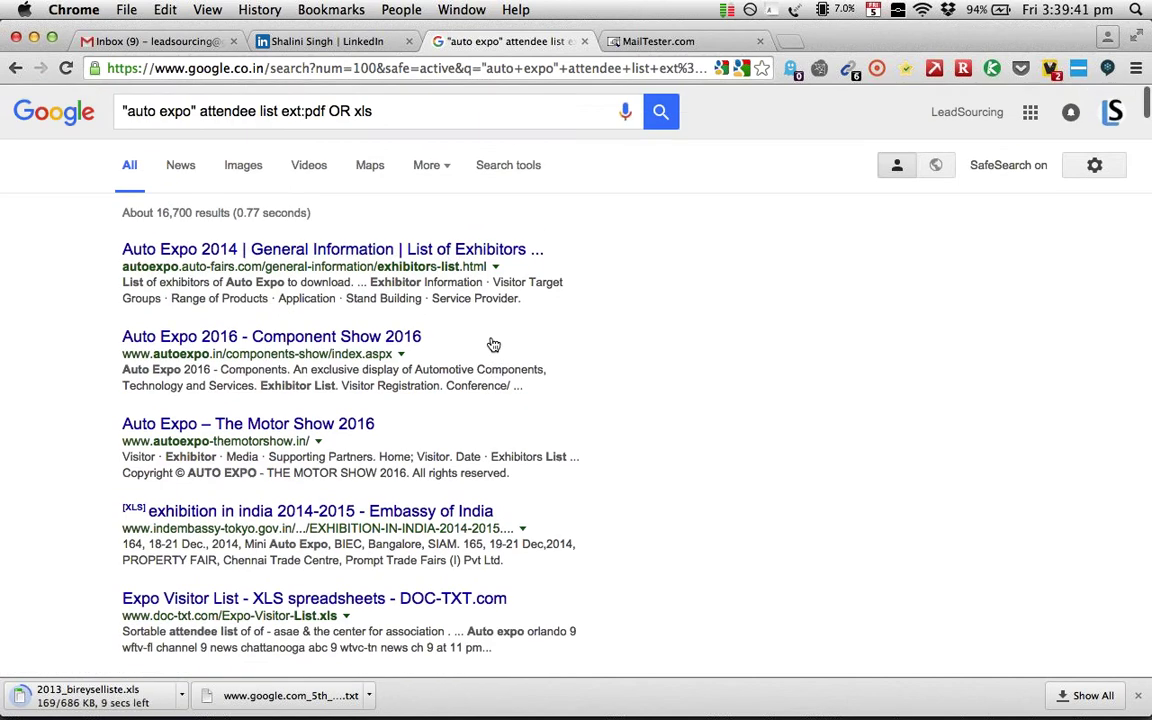
pyautogui.click(466, 258)
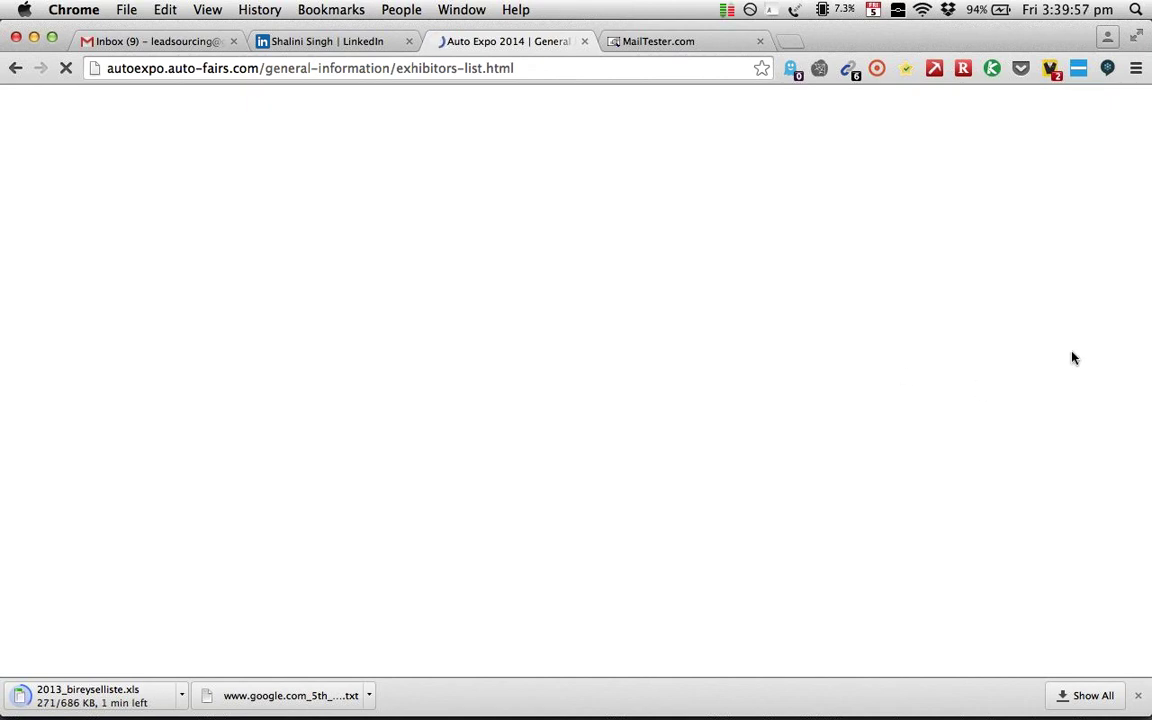
# Open the Auto Expo 2012 exhibitor list PDF and look through its exhibitor tables.
pyautogui.click(525, 69)
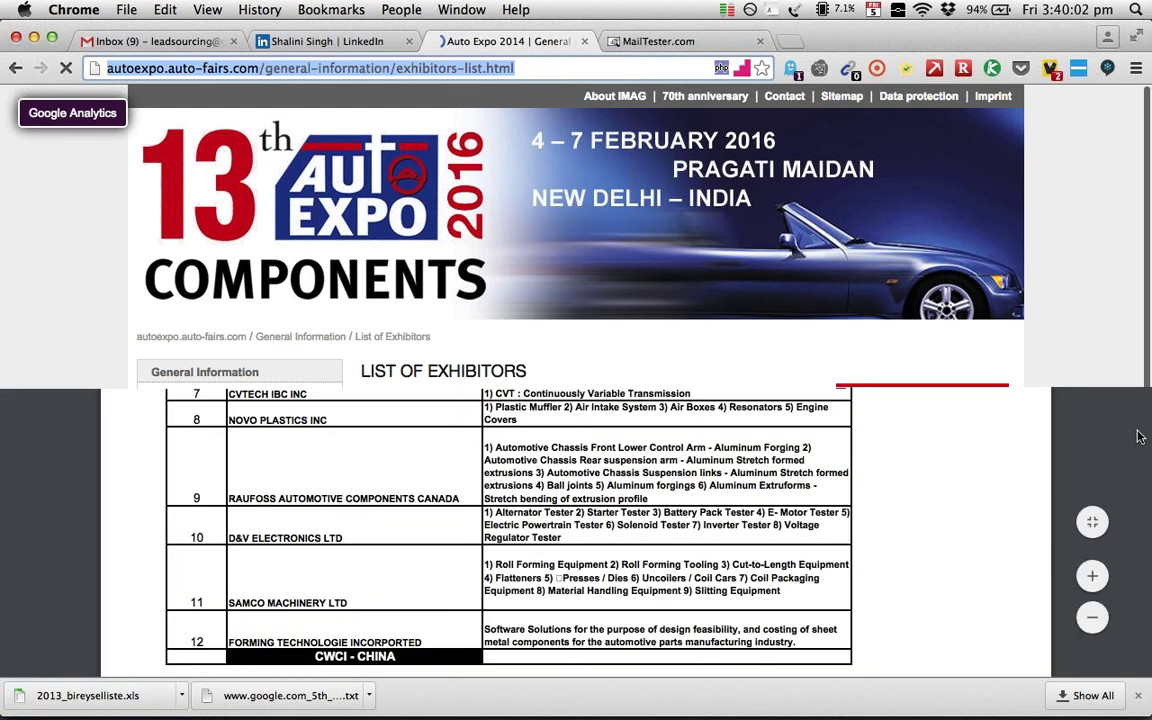
pyautogui.scroll(-15, 673, 433)
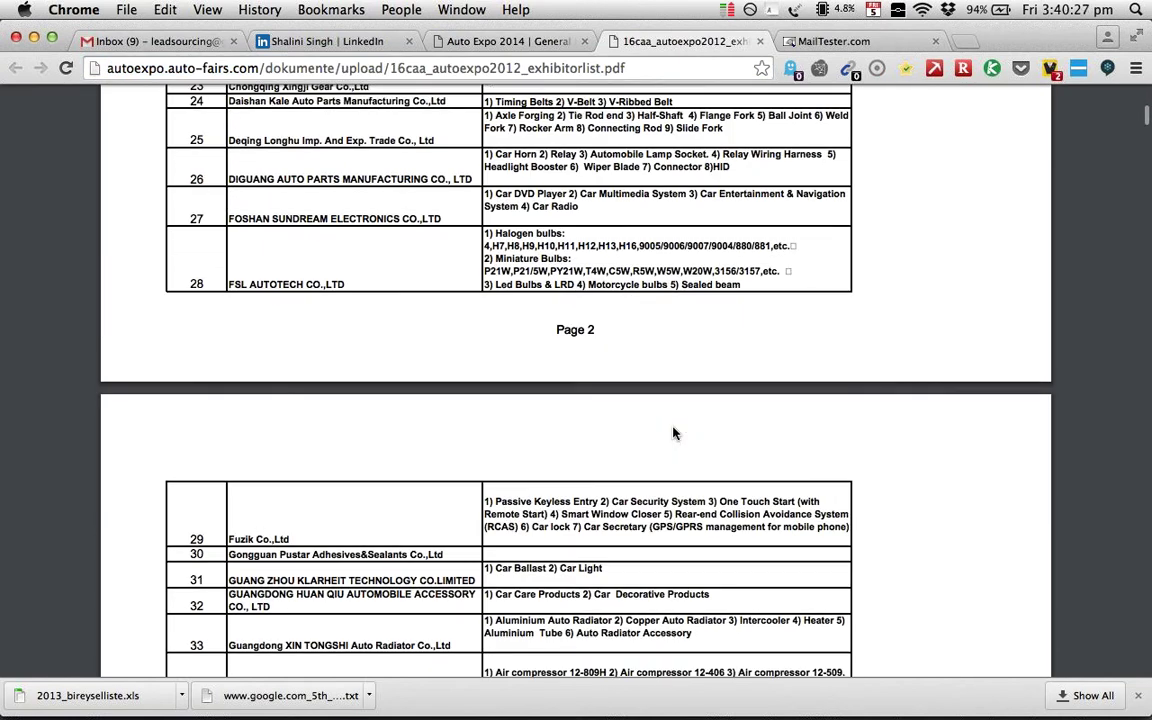
pyautogui.scroll(-3, 673, 433)
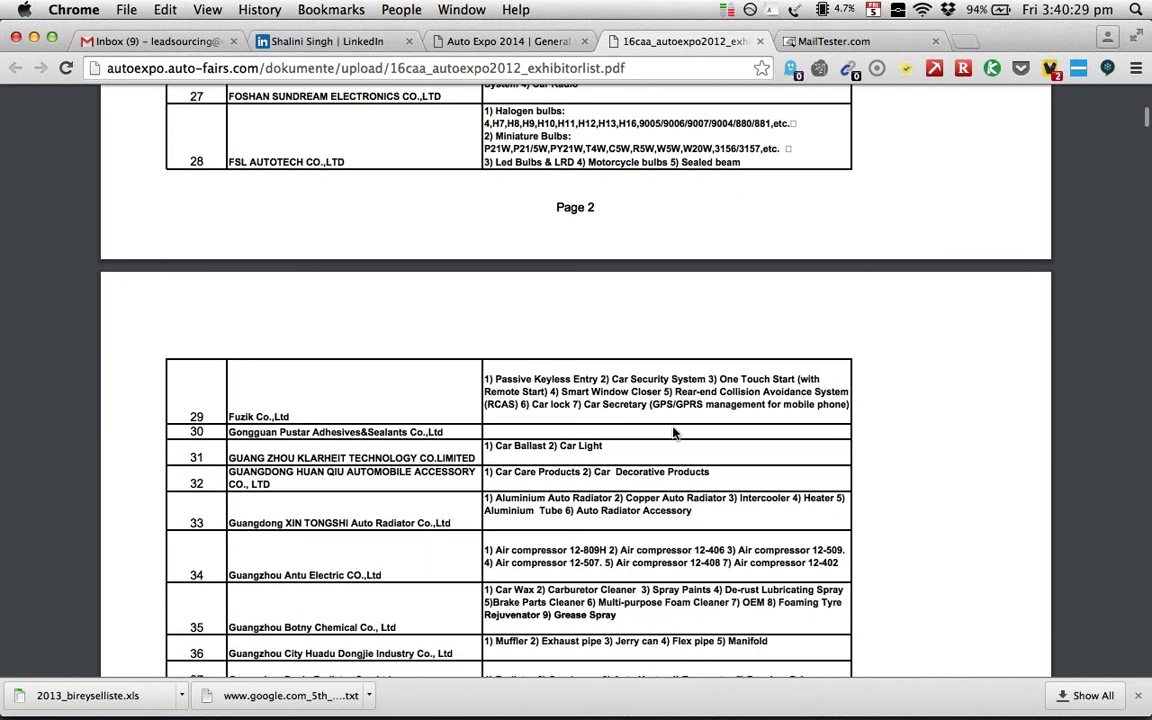
pyautogui.scroll(-10, 673, 433)
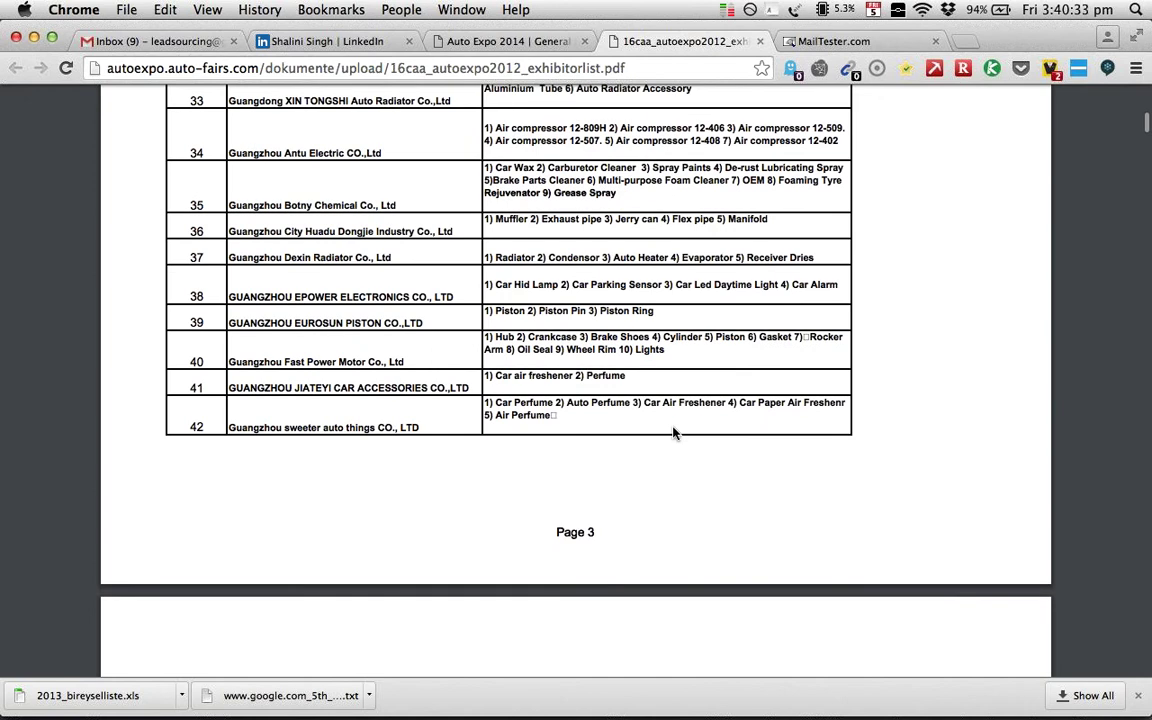
pyautogui.scroll(-14, 673, 433)
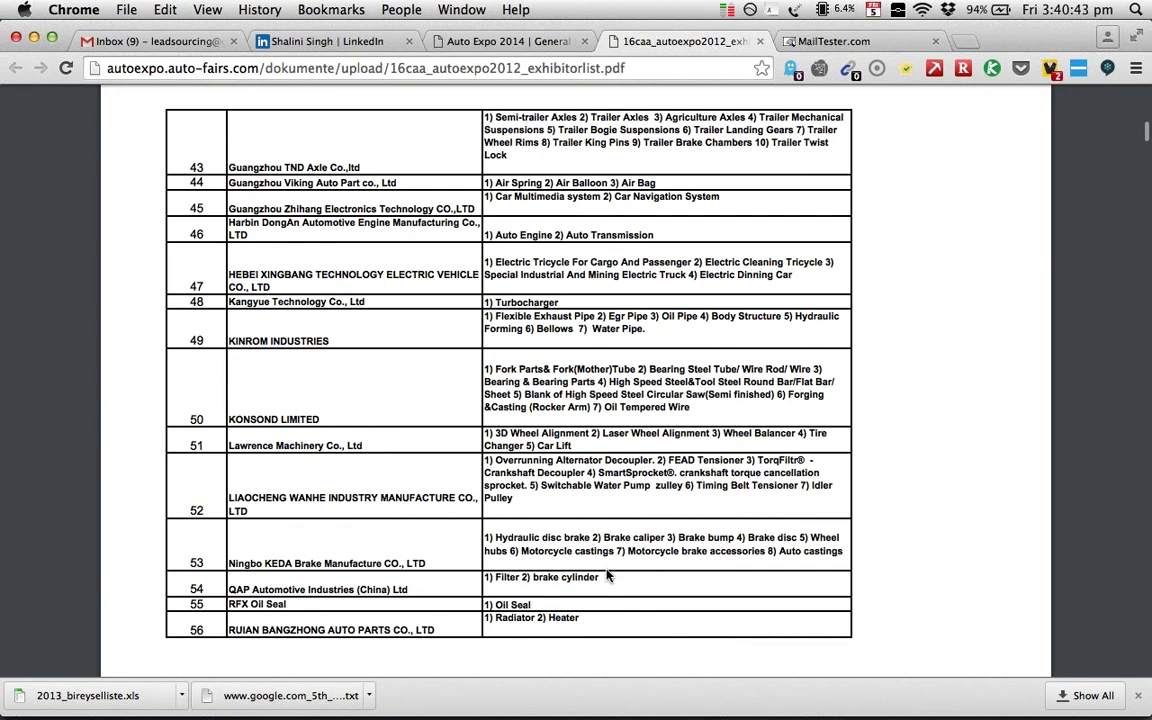
# Back in Chrome, bring up the options for the downloaded 2013_bireyselliste.xls spreadsheet.
pyautogui.press('super+Tab')
pyautogui.press('super+shift+Tab')
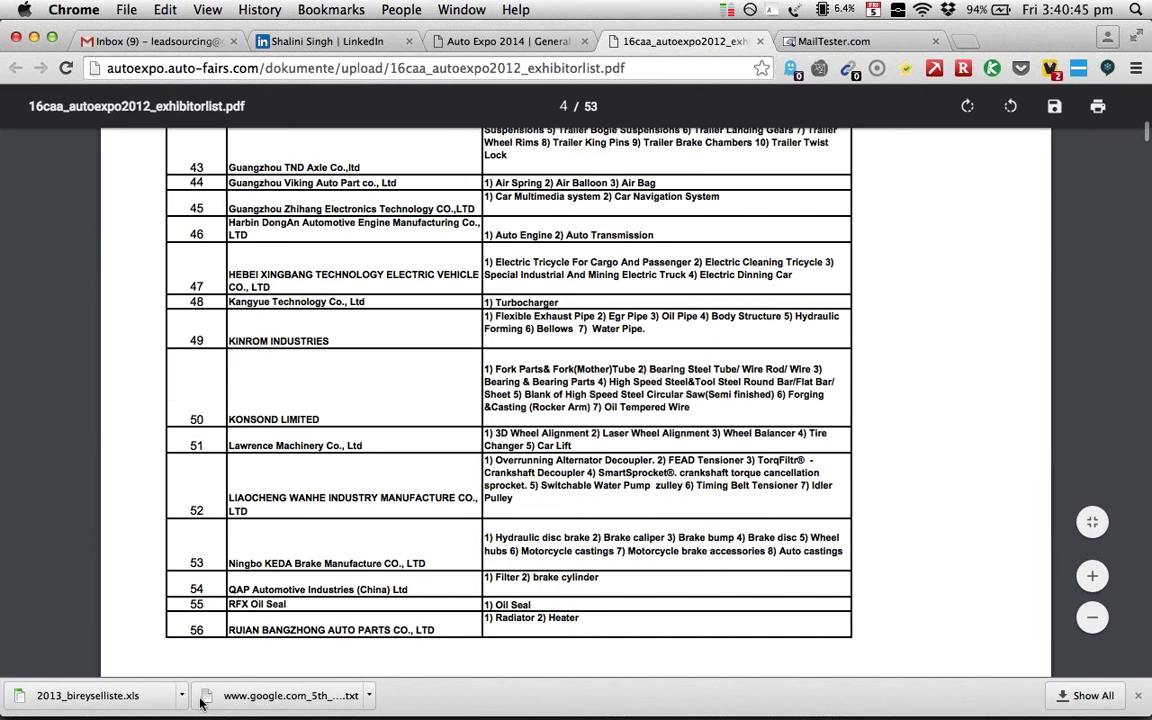
pyautogui.rightClick(185, 698)
# Reveal 2013_bireyselliste.xls in Finder and close eMail Verifier without saving.
pyautogui.click(235, 671)
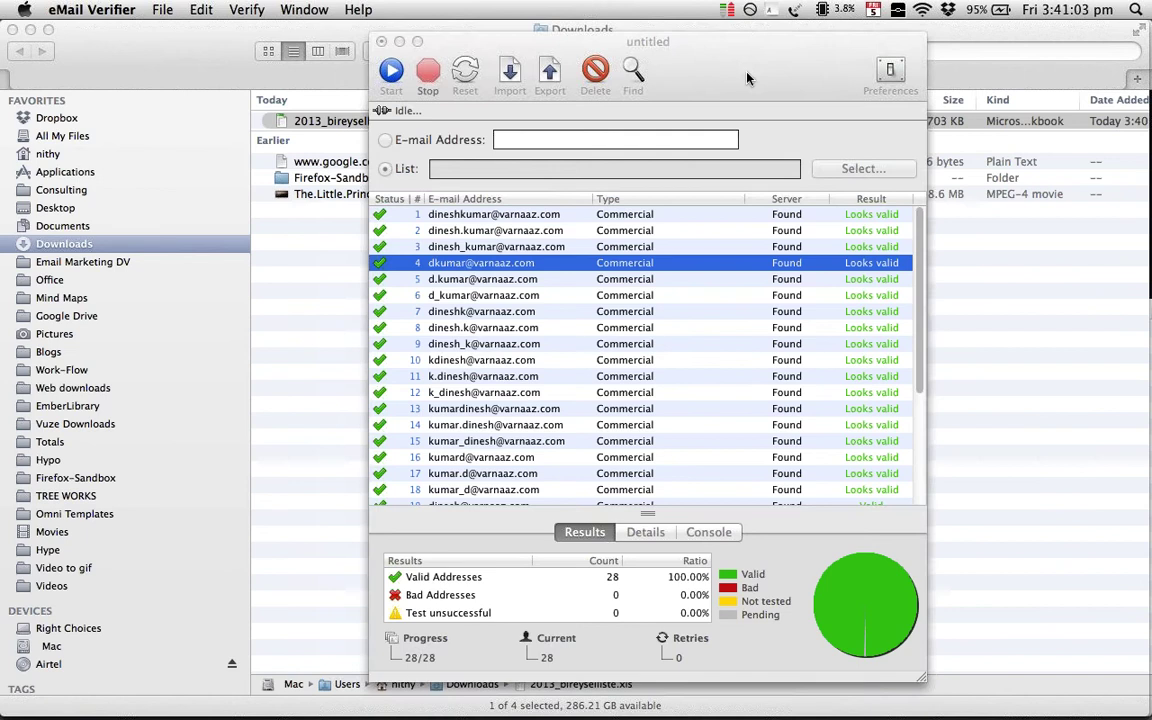
pyautogui.click(381, 41)
pyautogui.click(518, 195)
# Launch eMail Extractor from the launcher and drop 2013_bireyselliste.xls onto it.
pyautogui.press('cmd+space')
pyautogui.write('email')
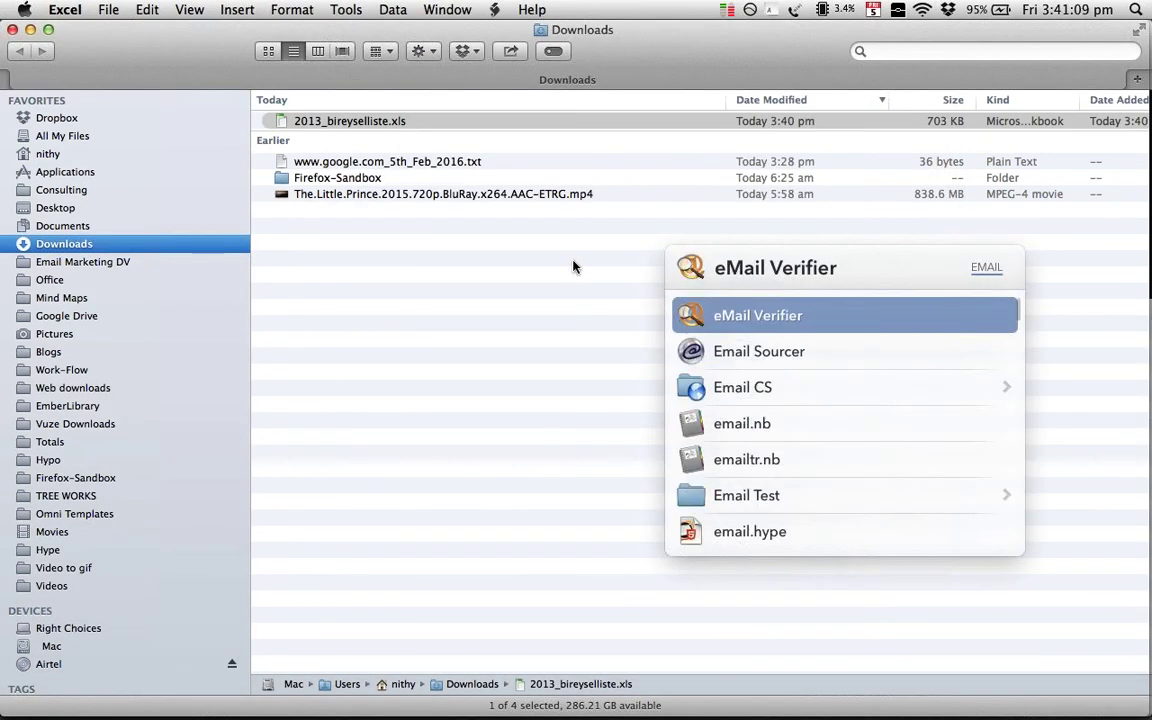
pyautogui.press('Down')
pyautogui.press('Down')
pyautogui.write('extra')
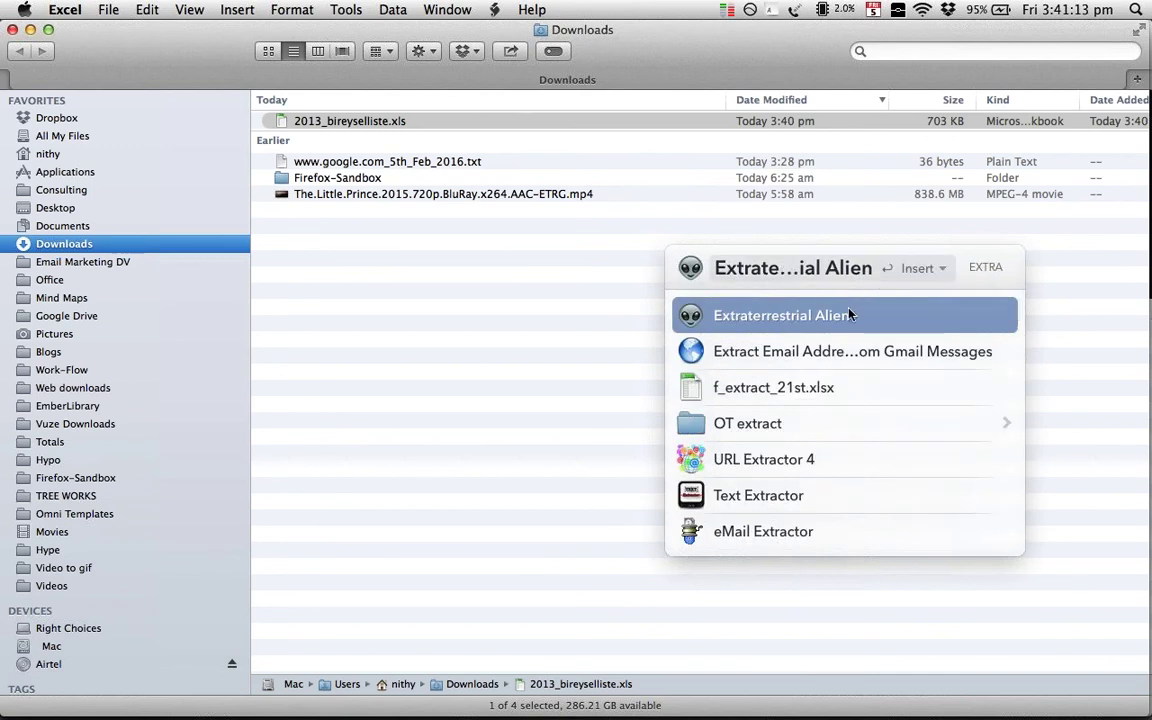
pyautogui.press('Escape')
pyautogui.press('Escape')
pyautogui.hotkey('alt', 'space')
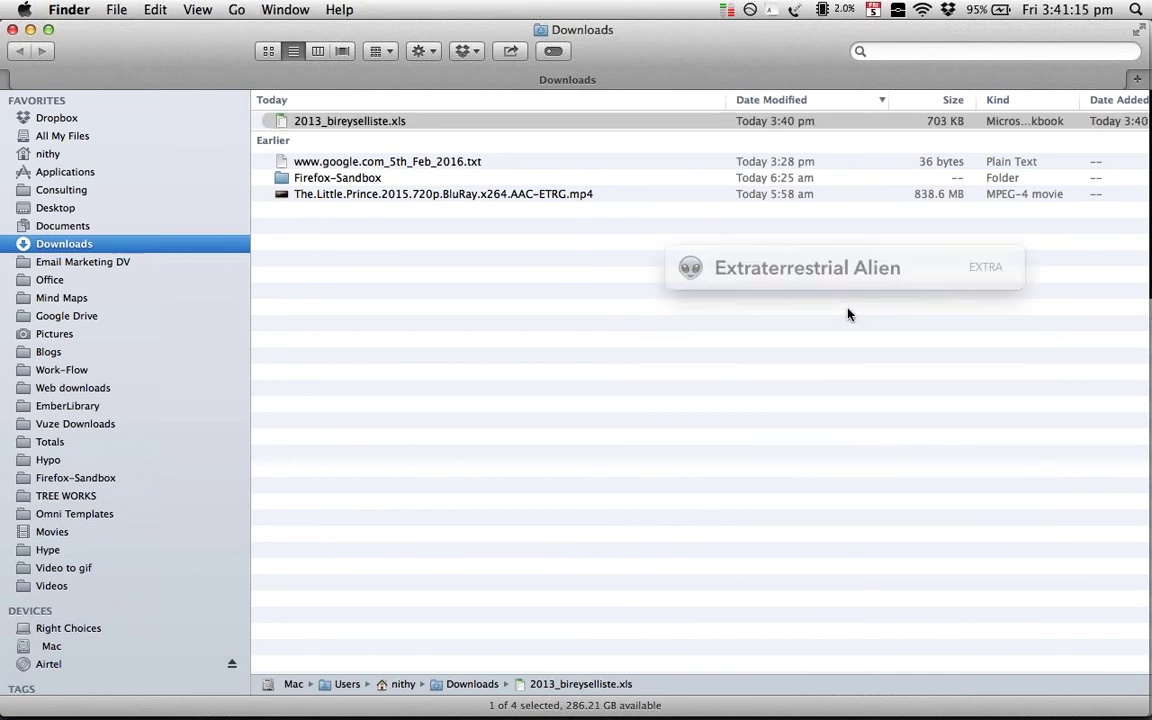
pyautogui.write('ex')
pyautogui.press('Down')
pyautogui.press('Down')
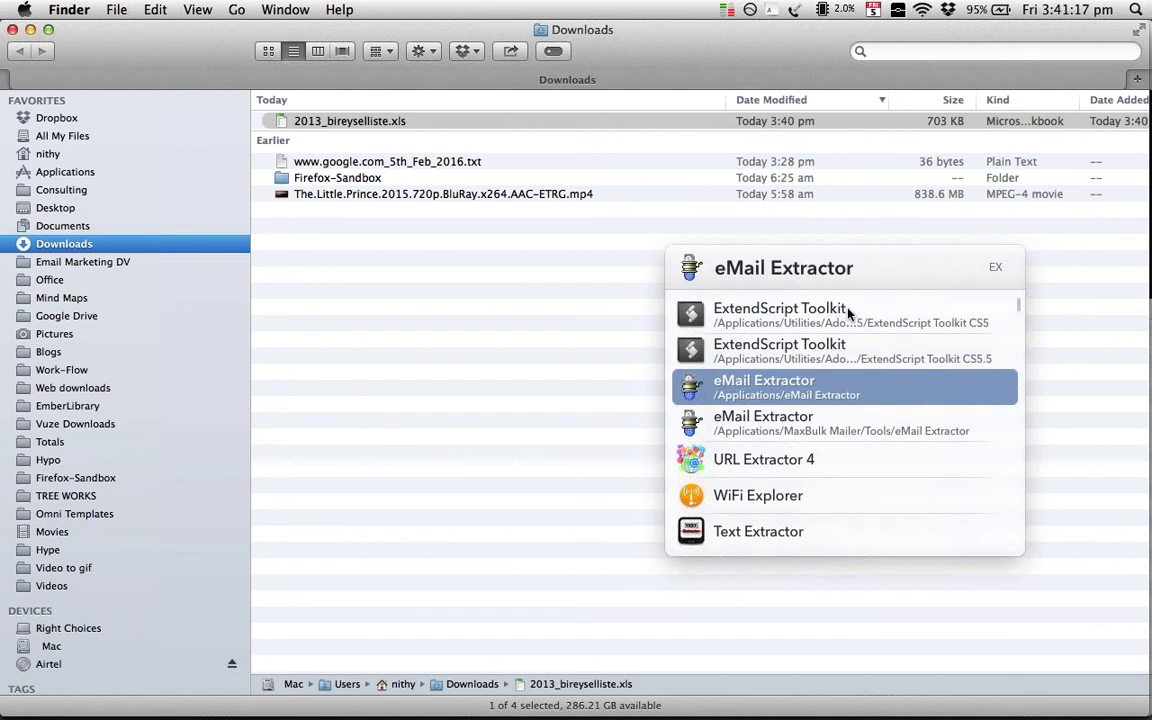
pyautogui.press('Return')
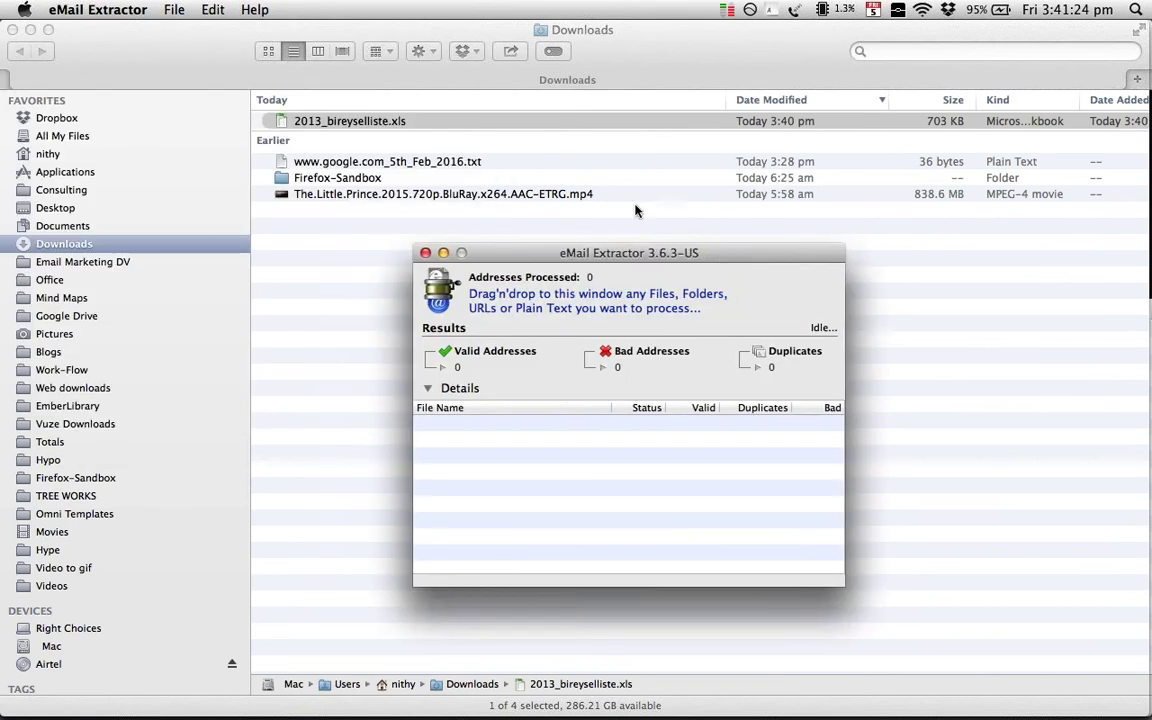
pyautogui.moveTo(352, 122); pyautogui.dragTo(617, 494)
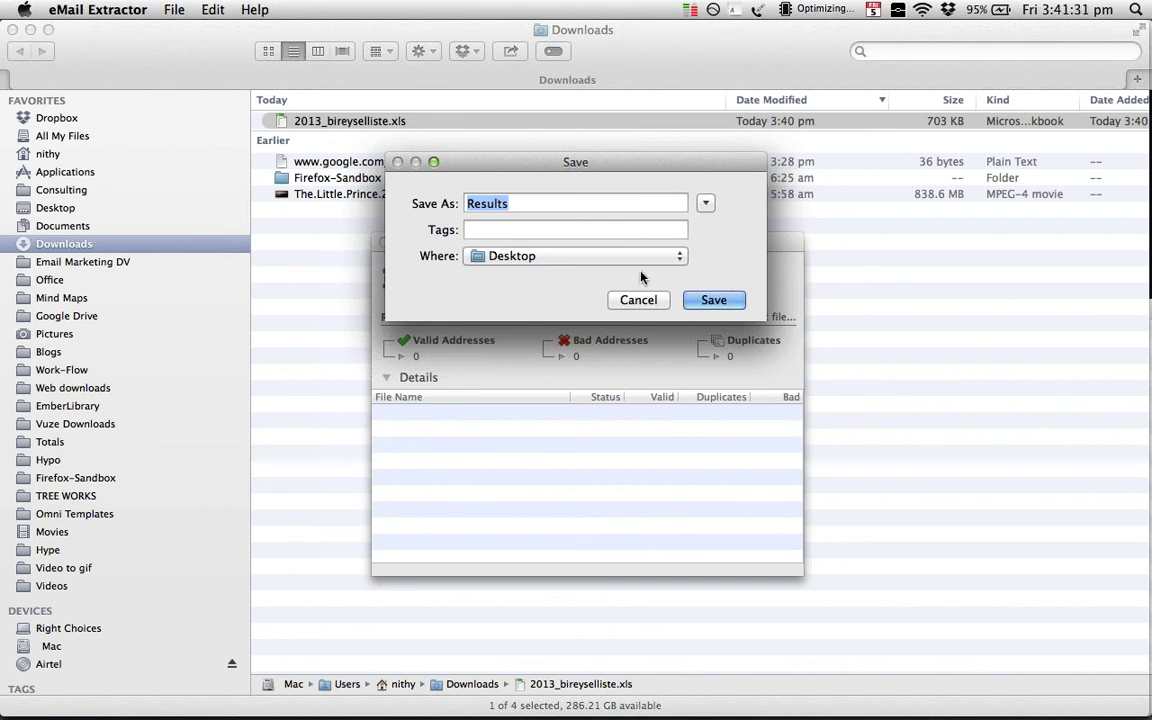
# Save the extraction output as 'Results_expo_auto' to start processing the spreadsheet.
pyautogui.click(522, 204)
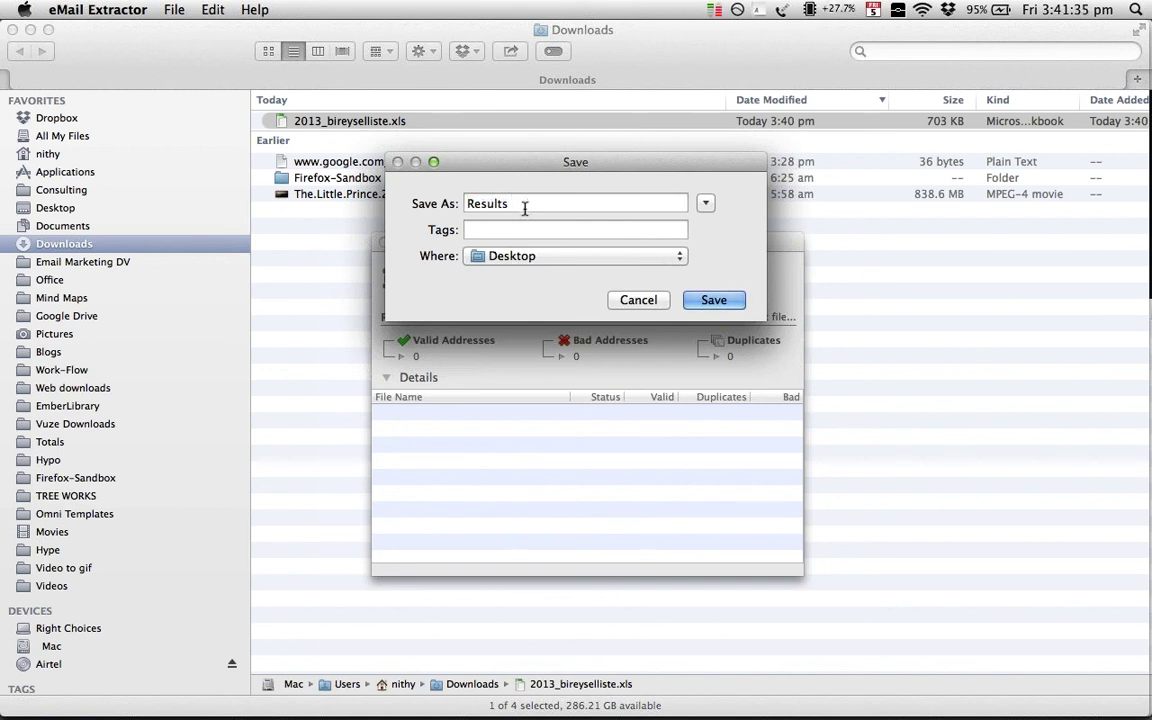
pyautogui.write('_expo')
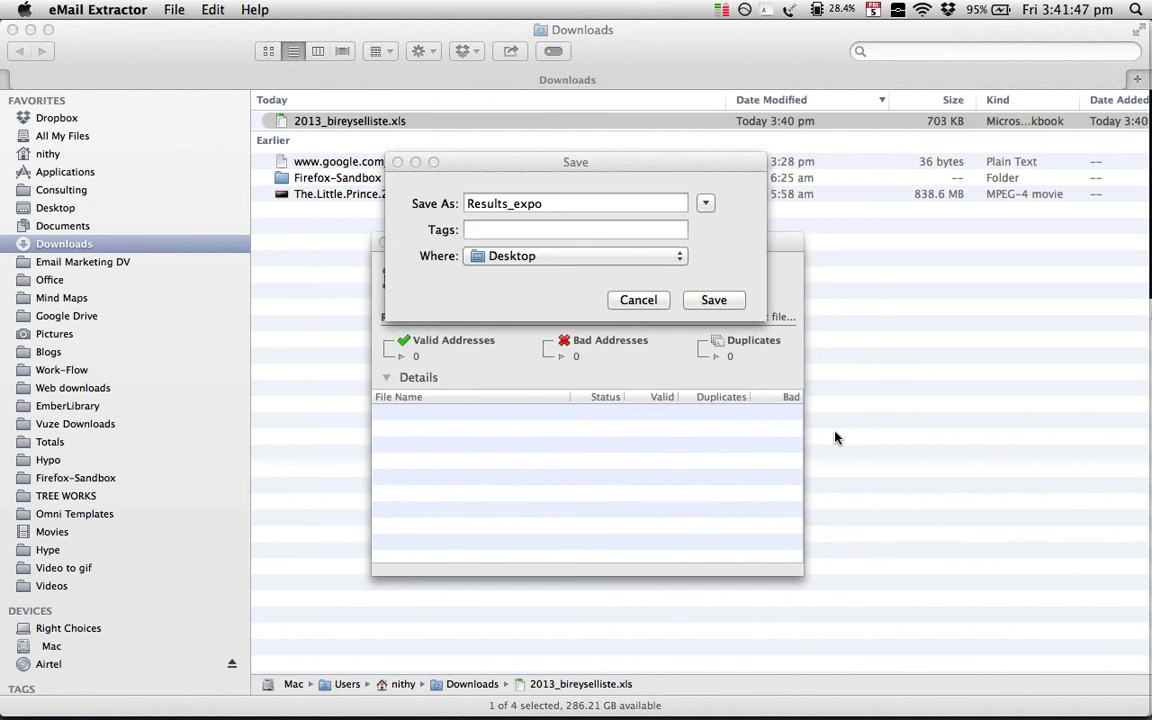
pyautogui.click(555, 210)
pyautogui.write('_auto')
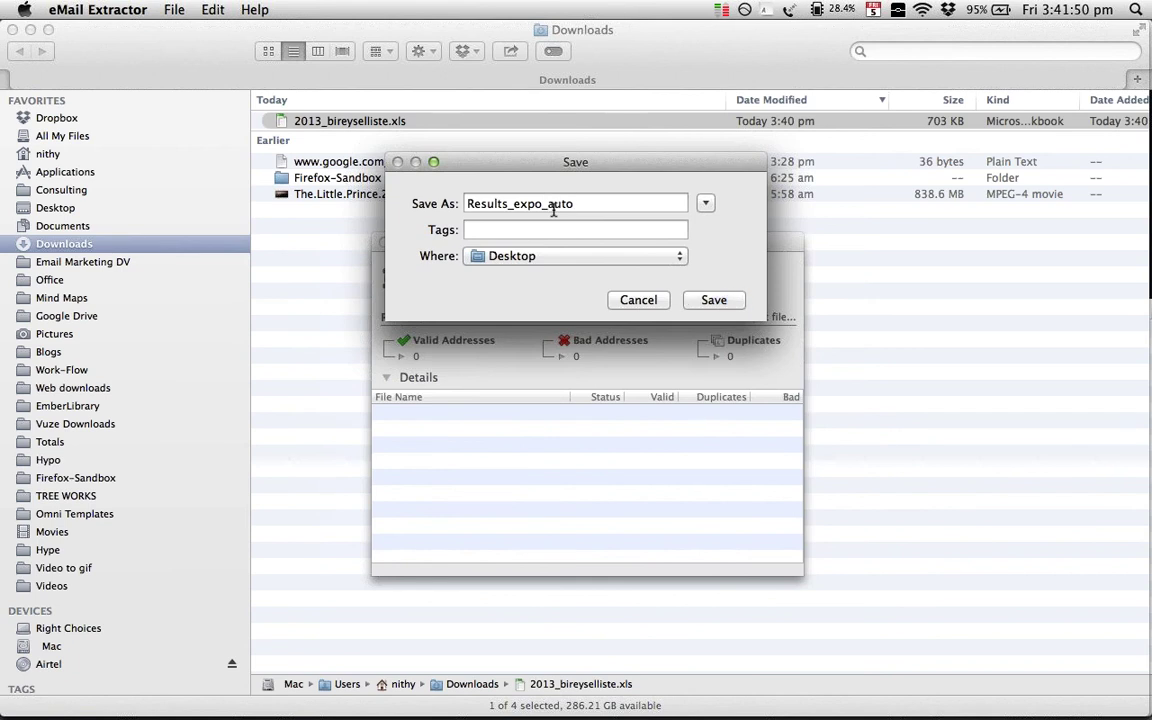
pyautogui.press('Return')
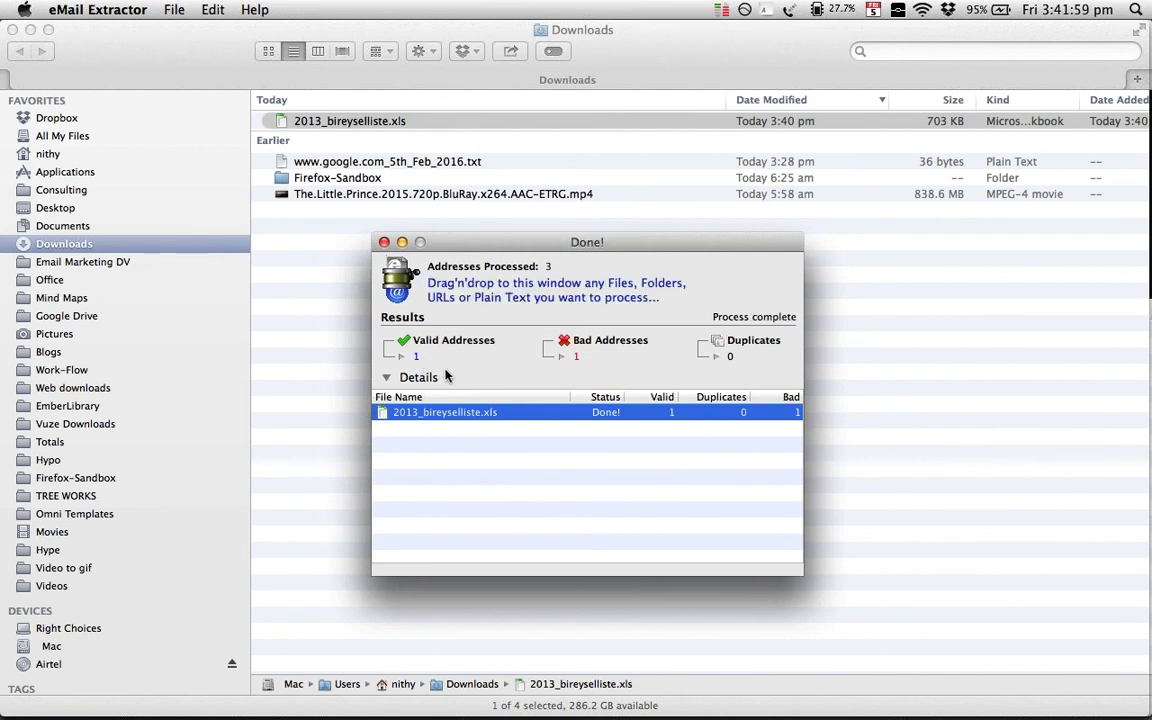
# Switch to Chrome and go back from the Auto Expo 2014 tab to the Google attendee list results.
pyautogui.press('super+Tab')
pyautogui.press('super+Tab')
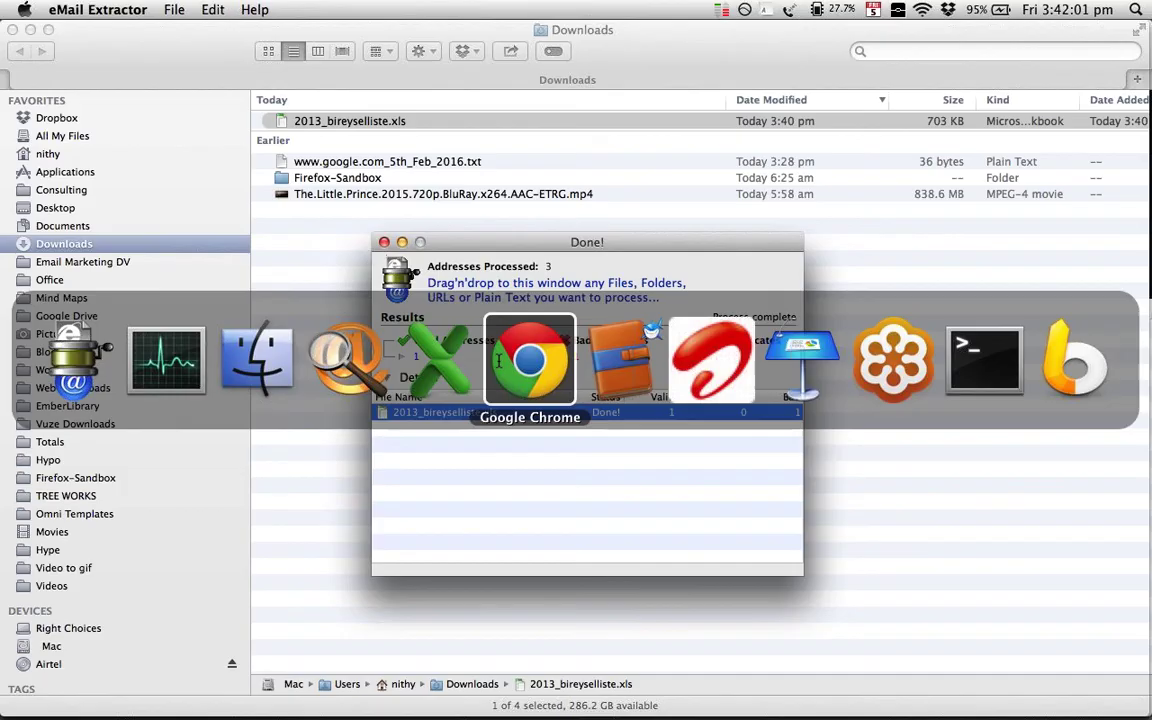
pyautogui.scroll(-5, 538, 172)
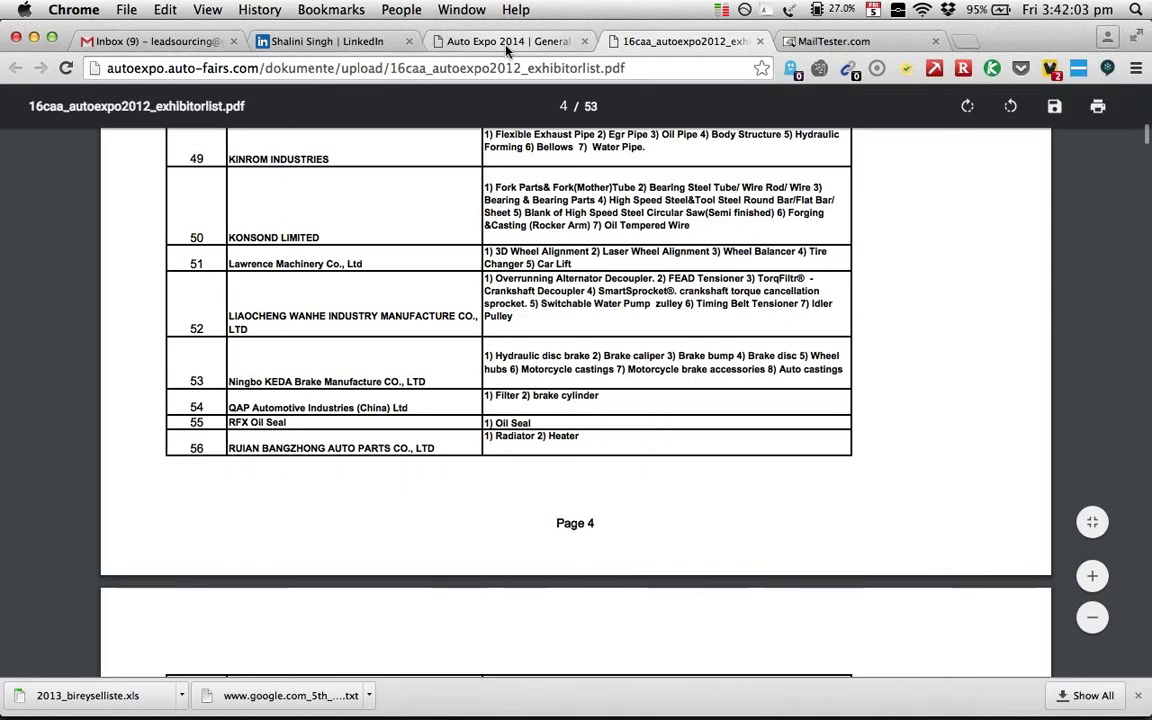
pyautogui.click(454, 40)
pyautogui.click(330, 41)
pyautogui.click(666, 44)
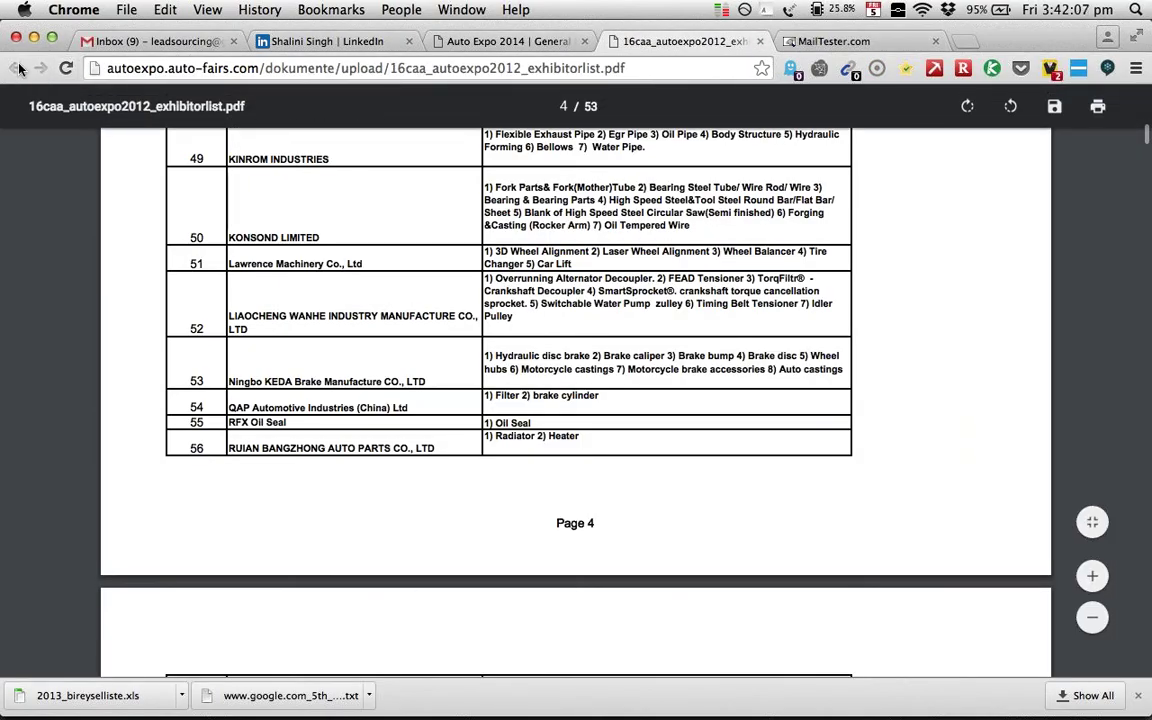
pyautogui.click(437, 43)
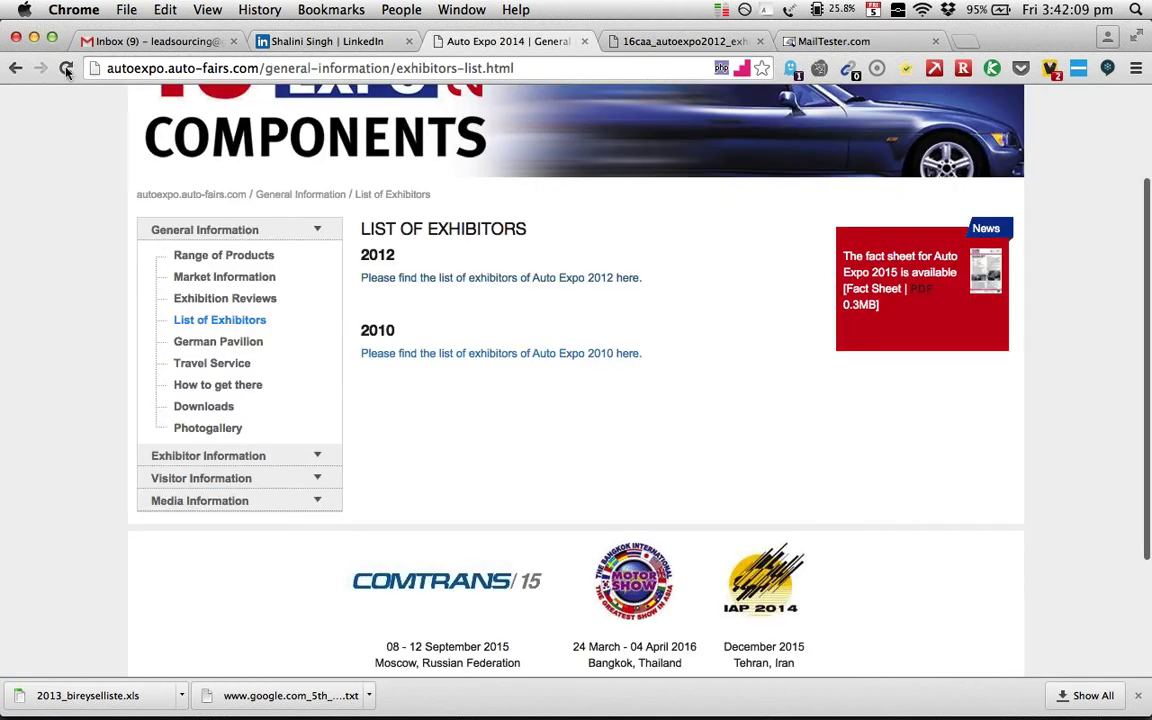
pyautogui.click(15, 68)
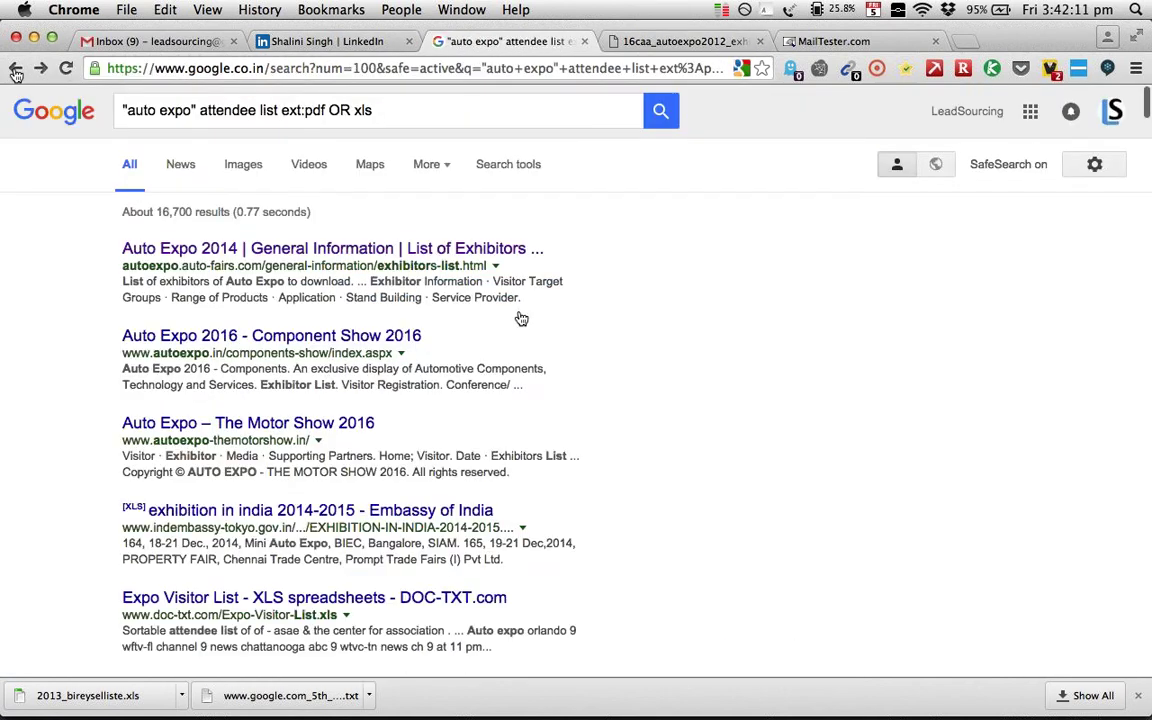
# Open the Machinery Trade Co.,Ltd. result further down, glance through it, then go back.
pyautogui.scroll(-5, 520, 317)
pyautogui.scroll(-5, 520, 317)
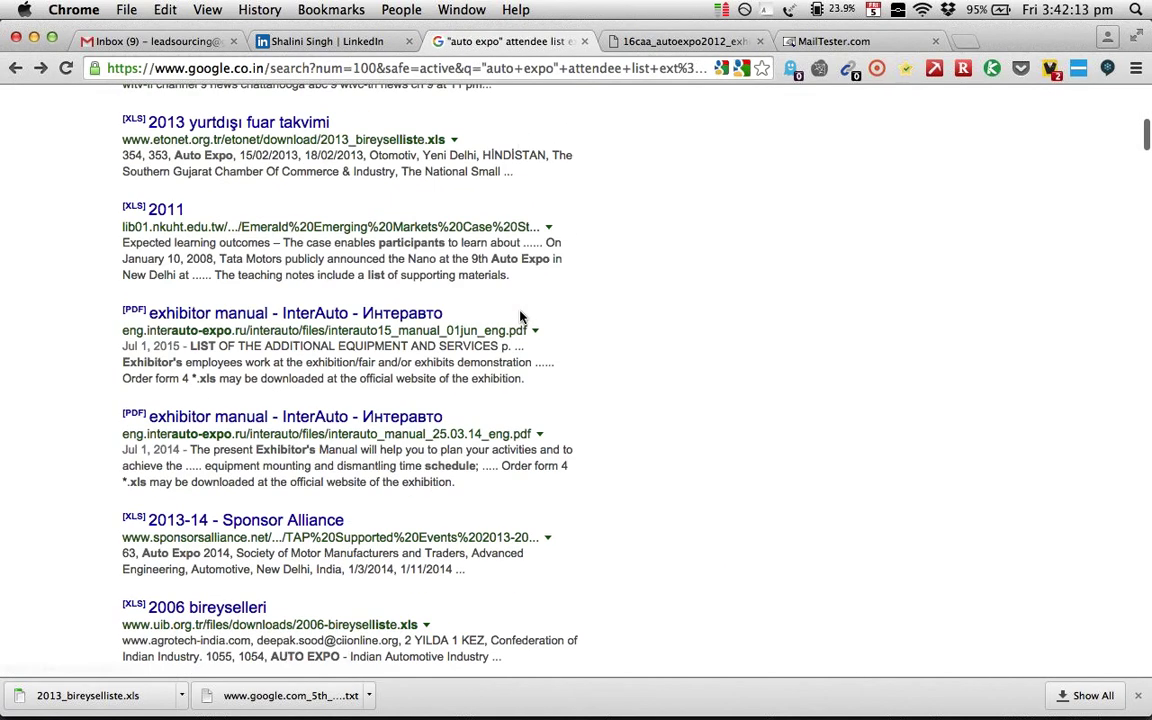
pyautogui.scroll(-3, 275, 228)
pyautogui.scroll(-3, 593, 323)
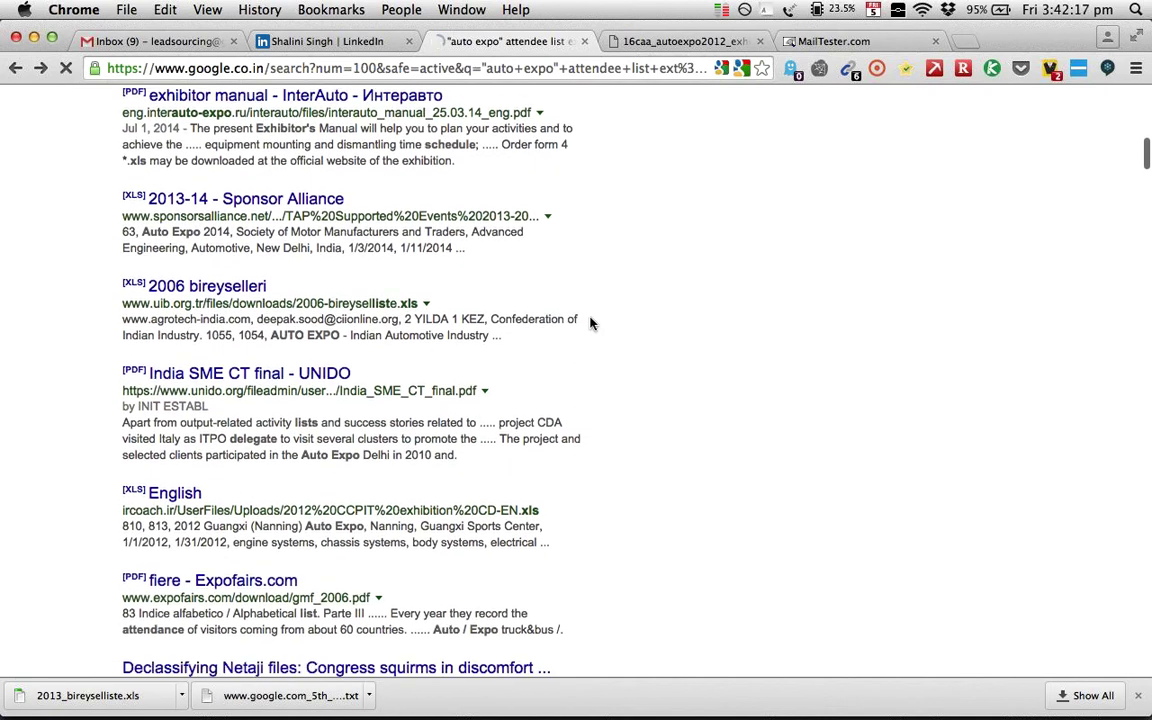
pyautogui.scroll(-2, 400, 270)
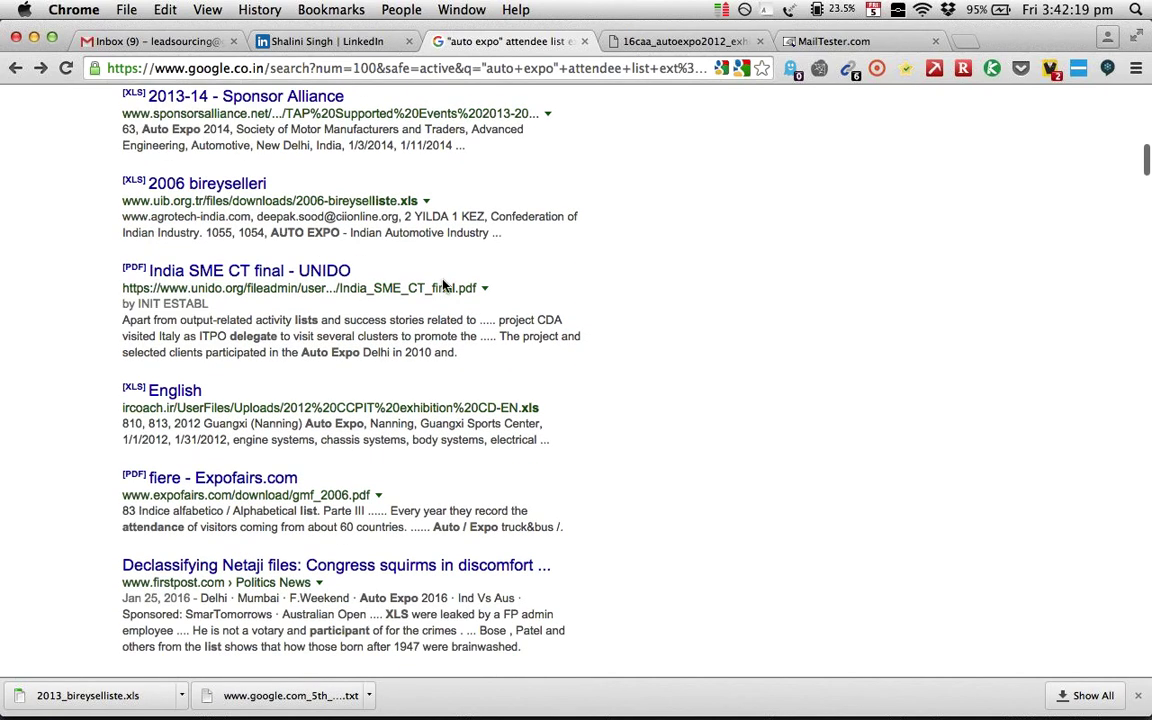
pyautogui.scroll(-2, 380, 380)
pyautogui.scroll(-4, 313, 471)
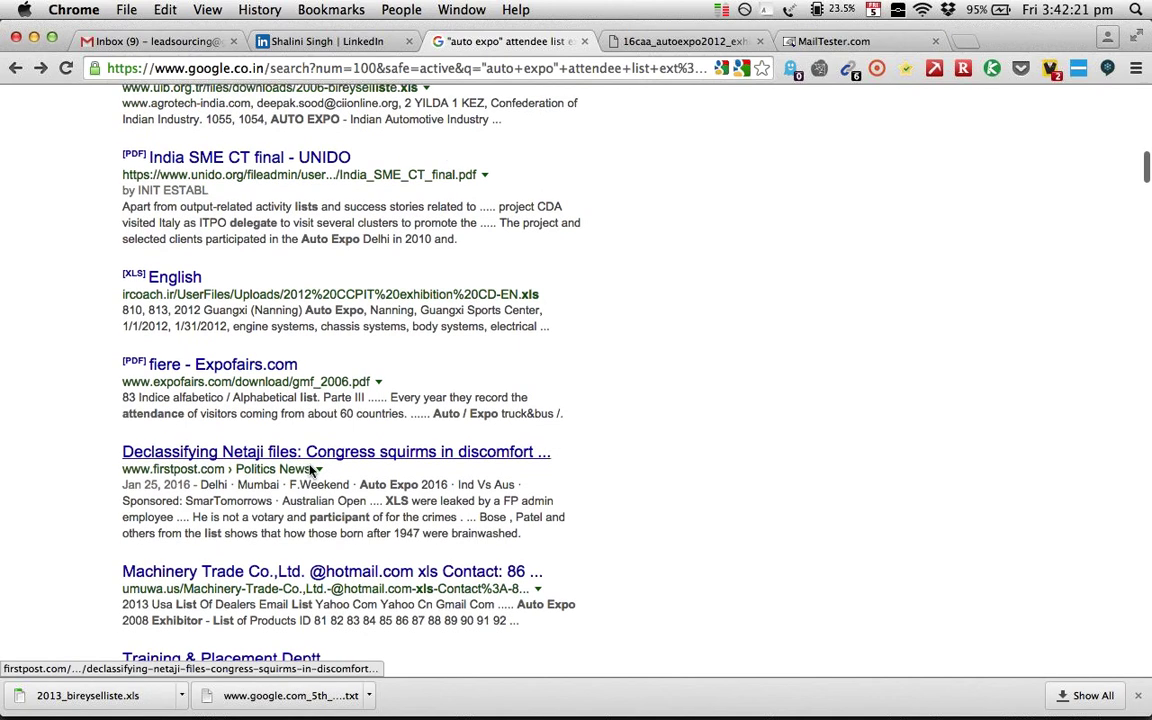
pyautogui.click(436, 391)
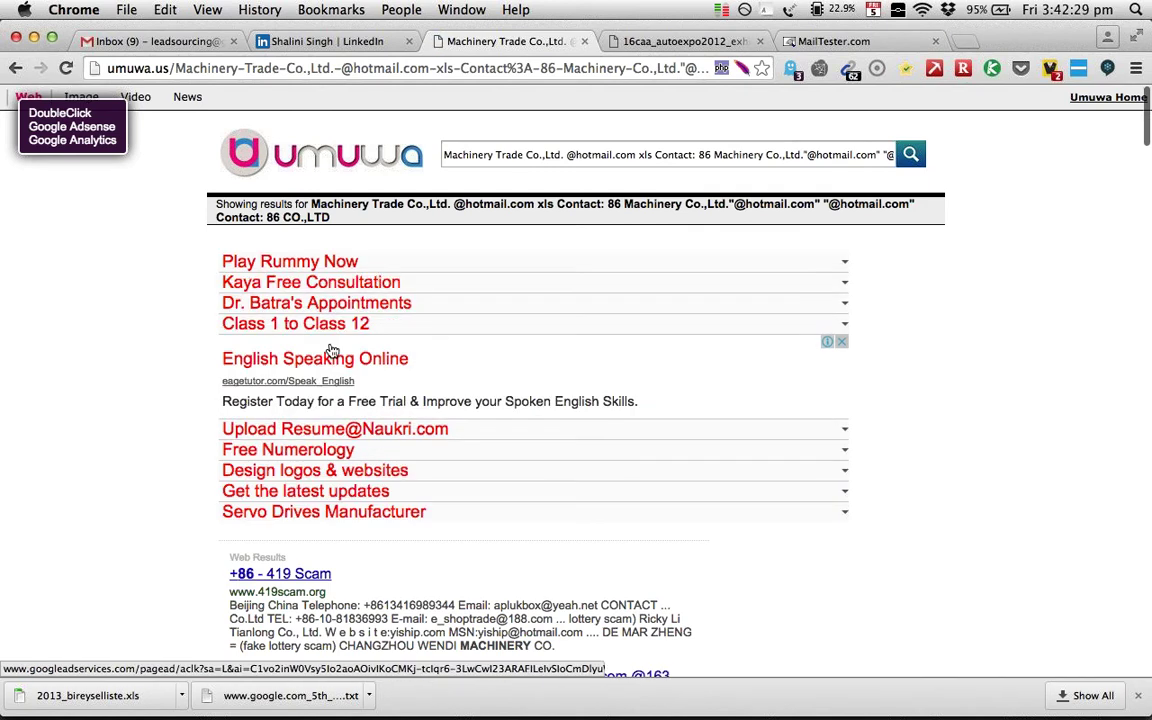
pyautogui.scroll(-3, 400, 497)
pyautogui.scroll(3, 145, 480)
pyautogui.press('super+bracketleft')
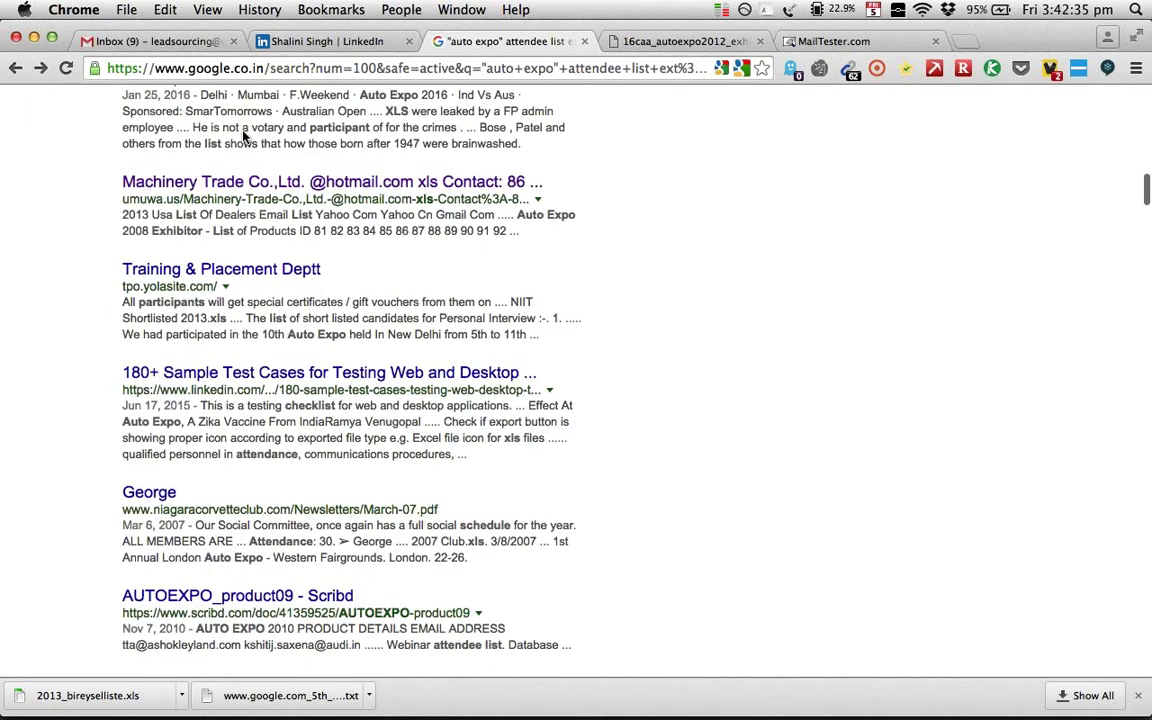
# Change the query to auto expo "attendee" OR "attended" list ext:xls and search.
pyautogui.click(159, 110)
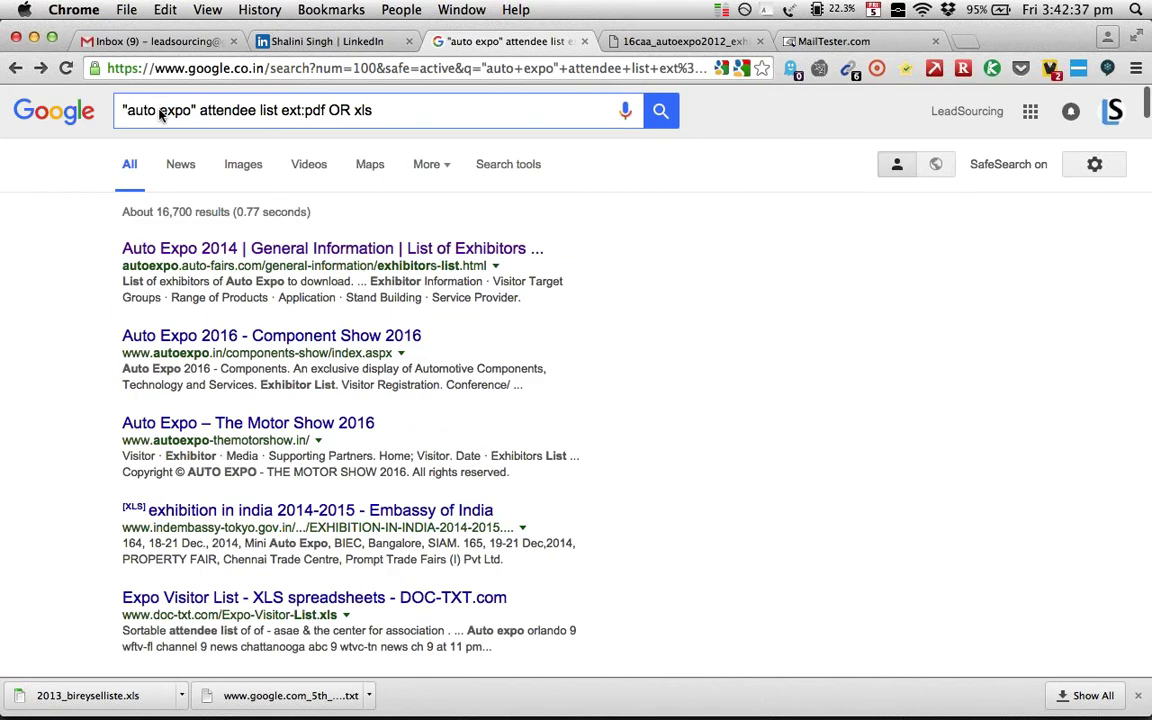
pyautogui.press('Right')
pyautogui.press('Right')
pyautogui.press('Right')
pyautogui.press('Right')
pyautogui.press('Right')
pyautogui.press('Right')
pyautogui.press('BackSpace')
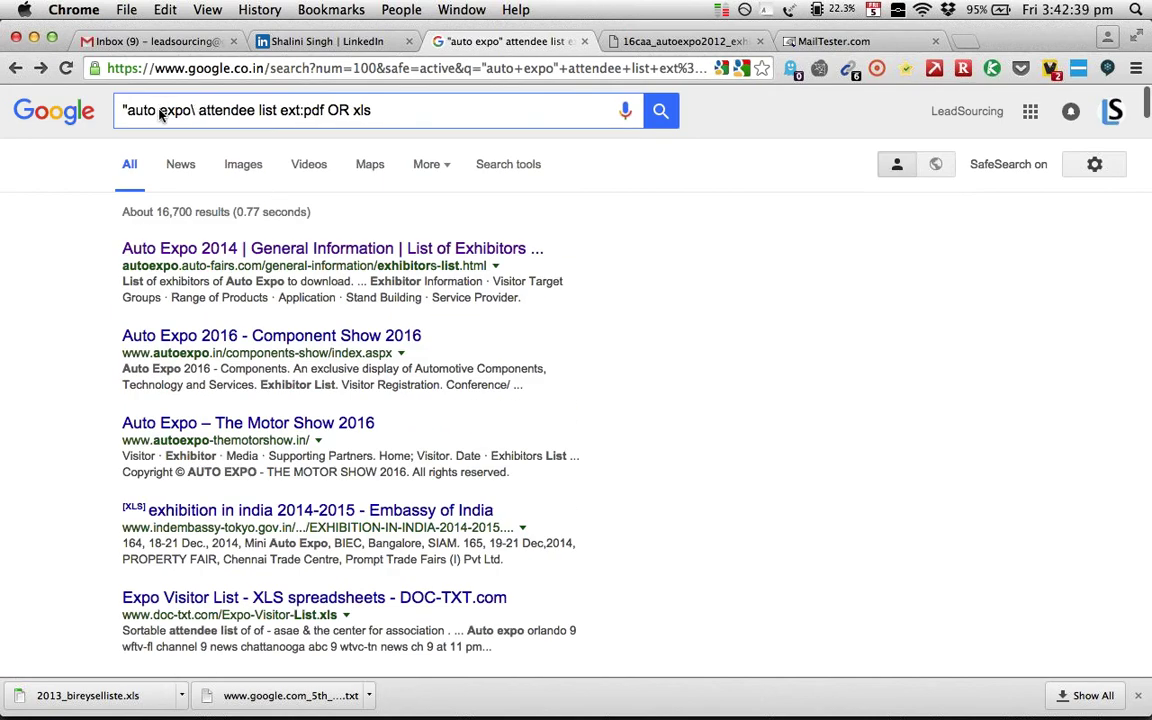
pyautogui.press('BackSpace')
pyautogui.press('super+Left')
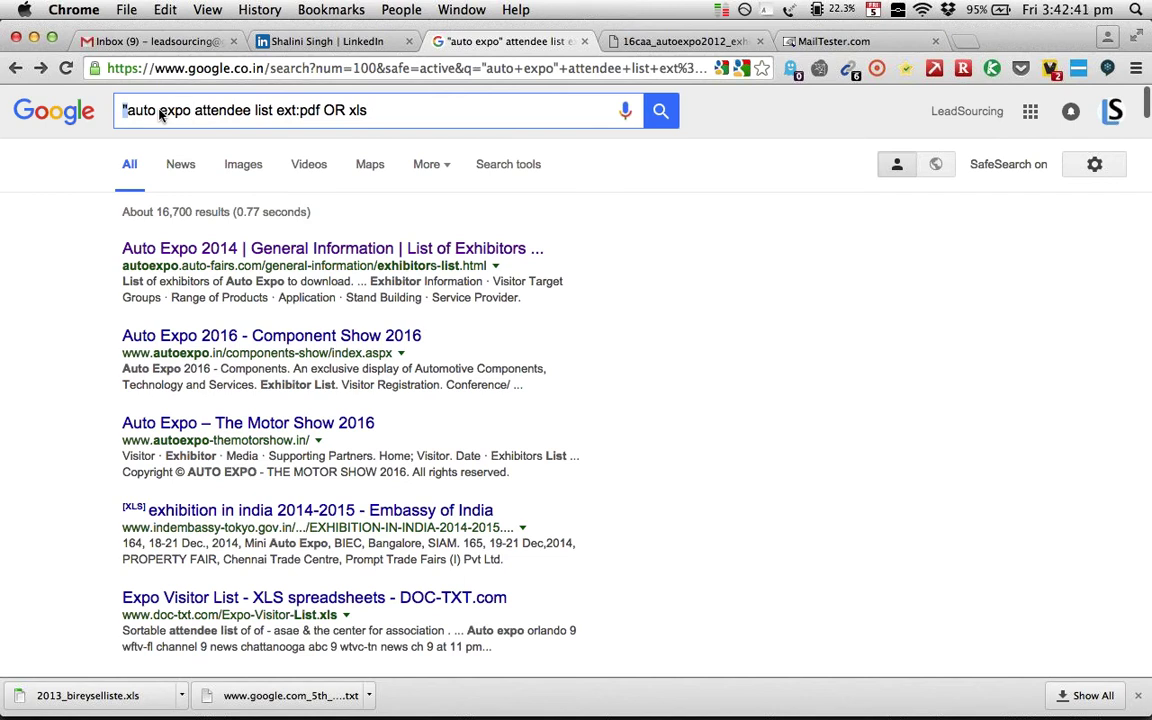
pyautogui.press('Delete')
pyautogui.press('Right')
pyautogui.press('Right')
pyautogui.press('Right')
pyautogui.press('Right')
pyautogui.press('Right')
pyautogui.press('Right')
pyautogui.press('Right')
pyautogui.press('Right')
pyautogui.press('Right')
pyautogui.press('Right')
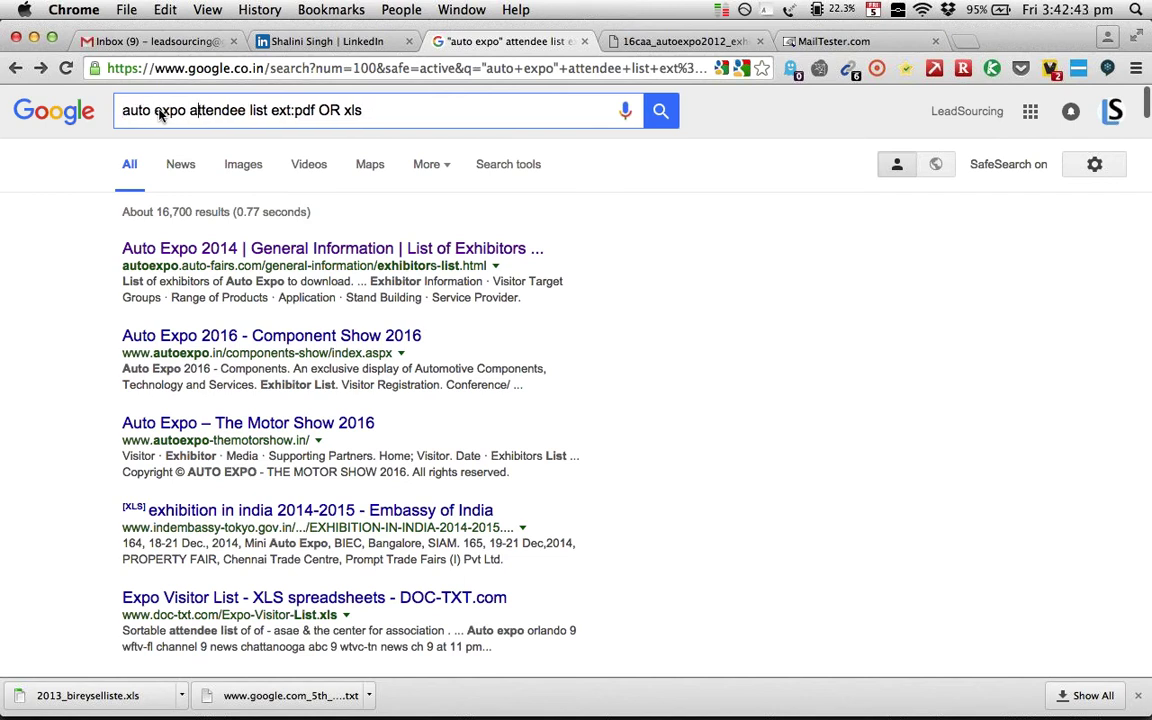
pyautogui.write('"')
pyautogui.press('Right')
pyautogui.press('Right')
pyautogui.press('Right')
pyautogui.press('Right')
pyautogui.press('Right')
pyautogui.press('Right')
pyautogui.press('Right')
pyautogui.press('Right')
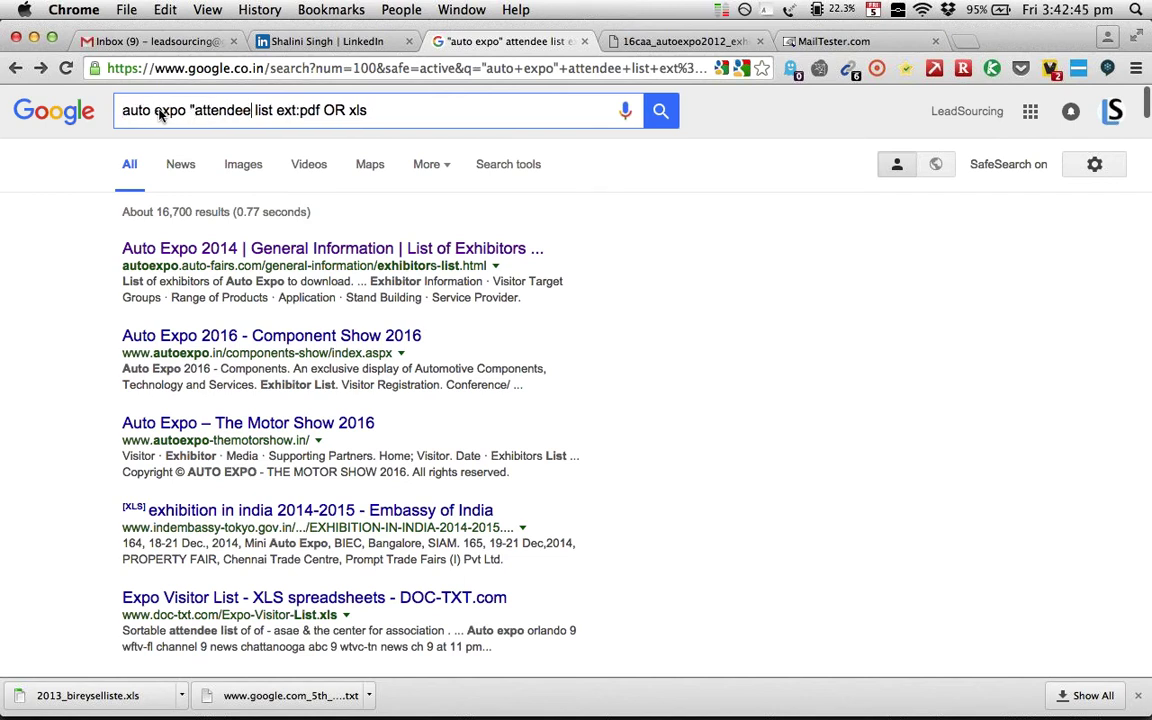
pyautogui.write('" OR')
pyautogui.write(' "attend')
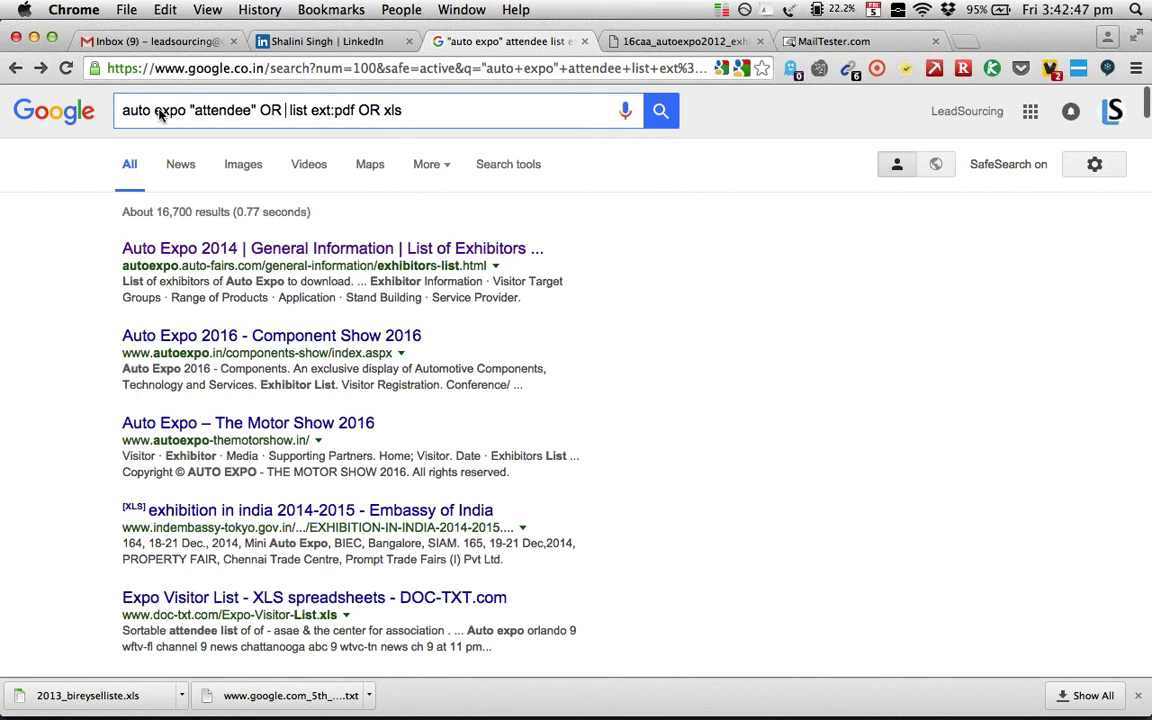
pyautogui.write('ed"')
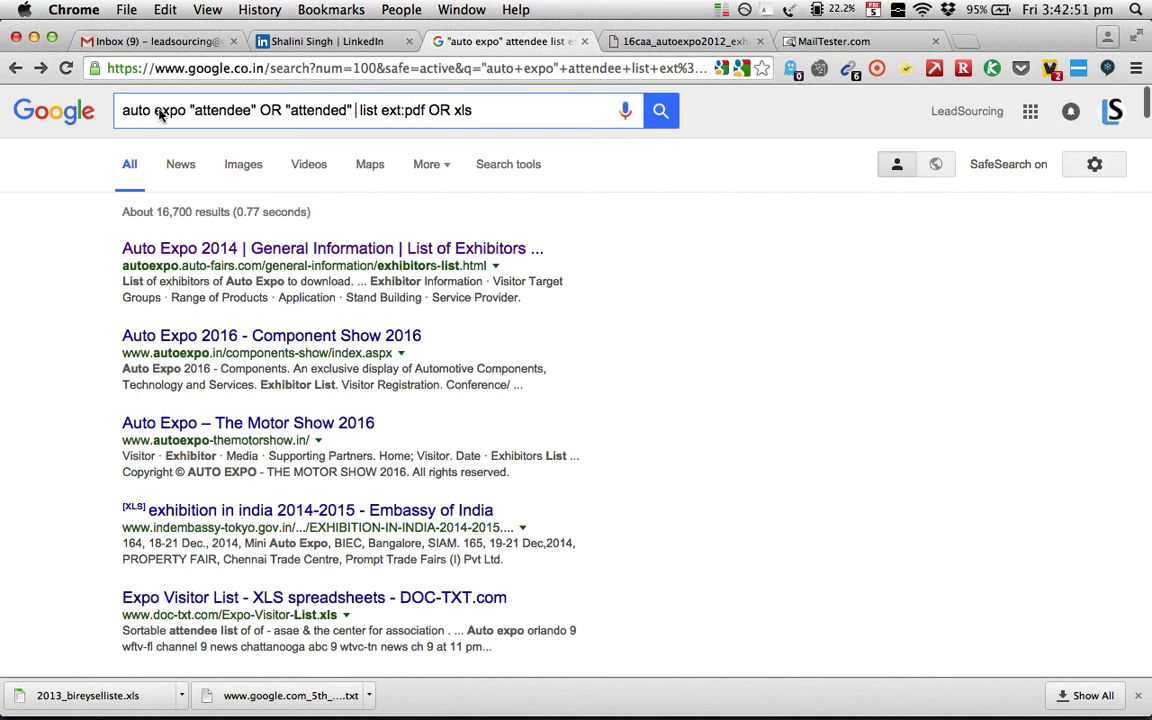
pyautogui.press('Right')
pyautogui.press('Right')
pyautogui.press('Right')
pyautogui.press('Right')
pyautogui.press('Right')
pyautogui.press('Right')
pyautogui.press('Right')
pyautogui.press('Right')
pyautogui.press('Right')
pyautogui.press('Right')
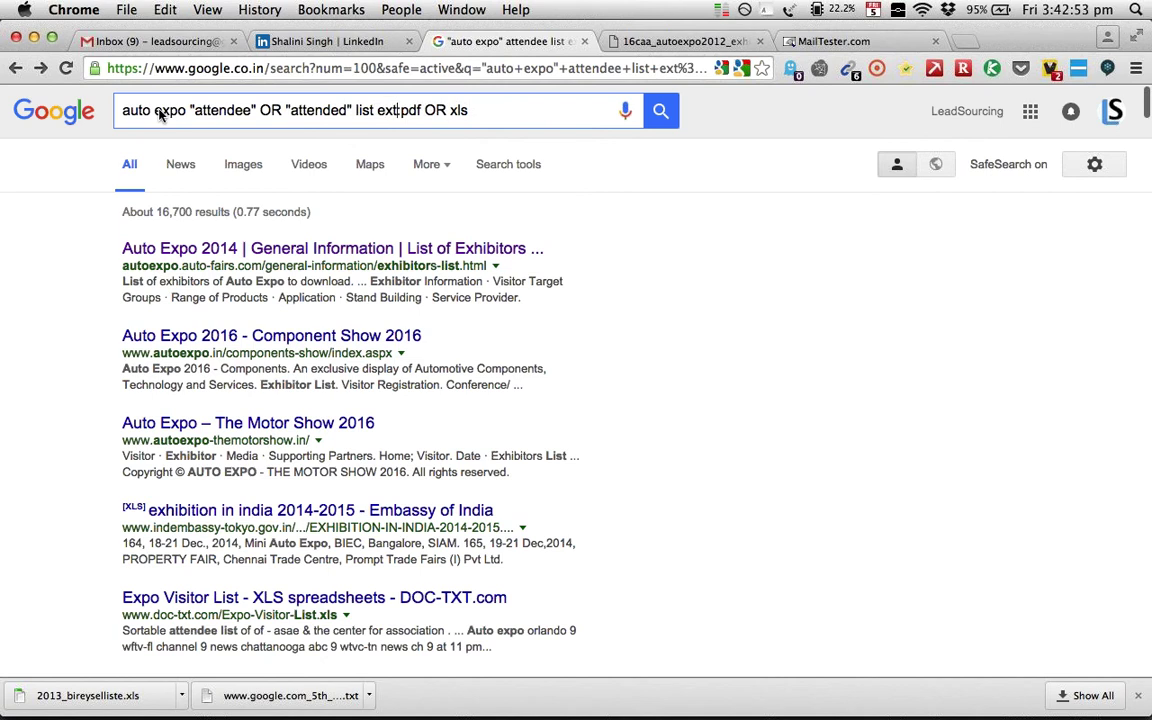
pyautogui.hotkey('shift', 'Right')
pyautogui.hotkey('shift', 'Right')
pyautogui.hotkey('shift', 'Right')
pyautogui.hotkey('shift', 'Right')
pyautogui.hotkey('shift', 'Right')
pyautogui.hotkey('shift', 'Right')
pyautogui.hotkey('shift', 'Right')
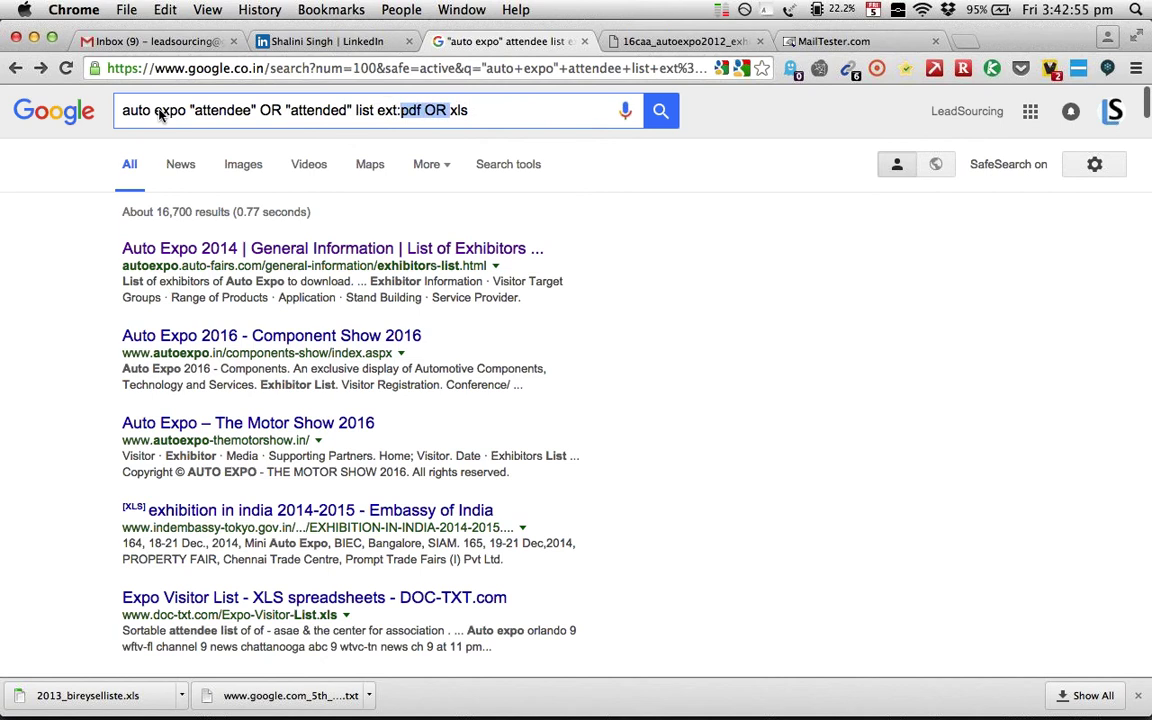
pyautogui.press('BackSpace')
pyautogui.press('Return')
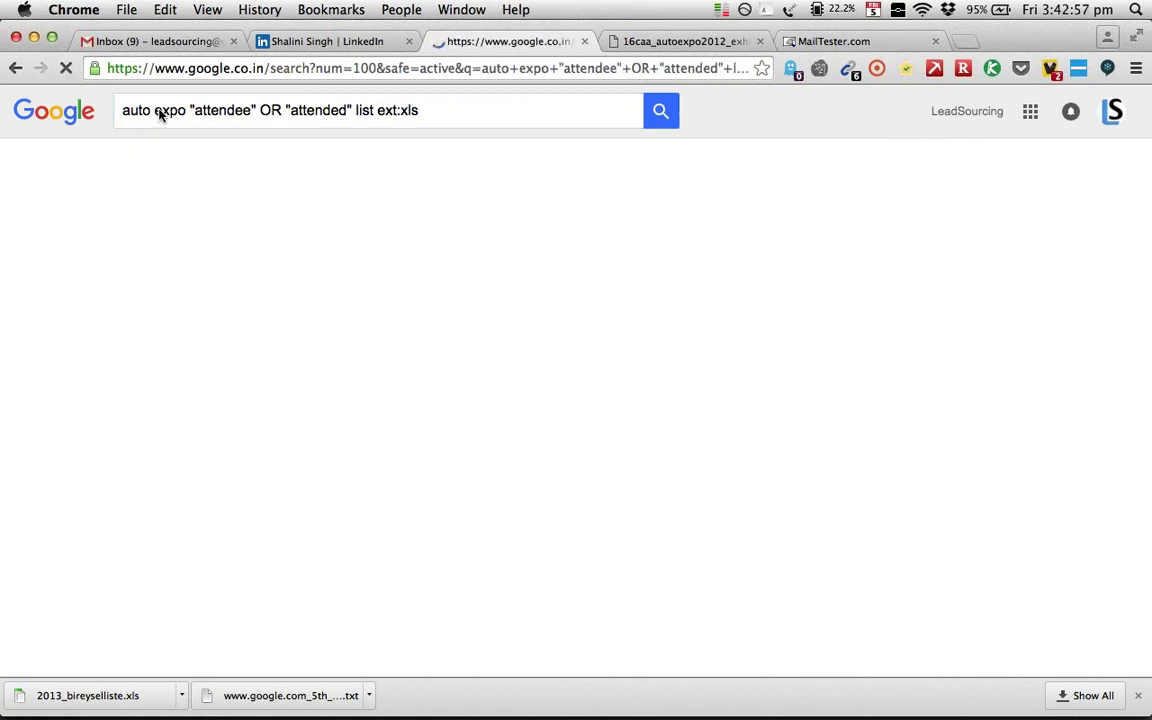
# Shorten "attended" to "attend" in the query and rerun the search.
pyautogui.click(331, 110)
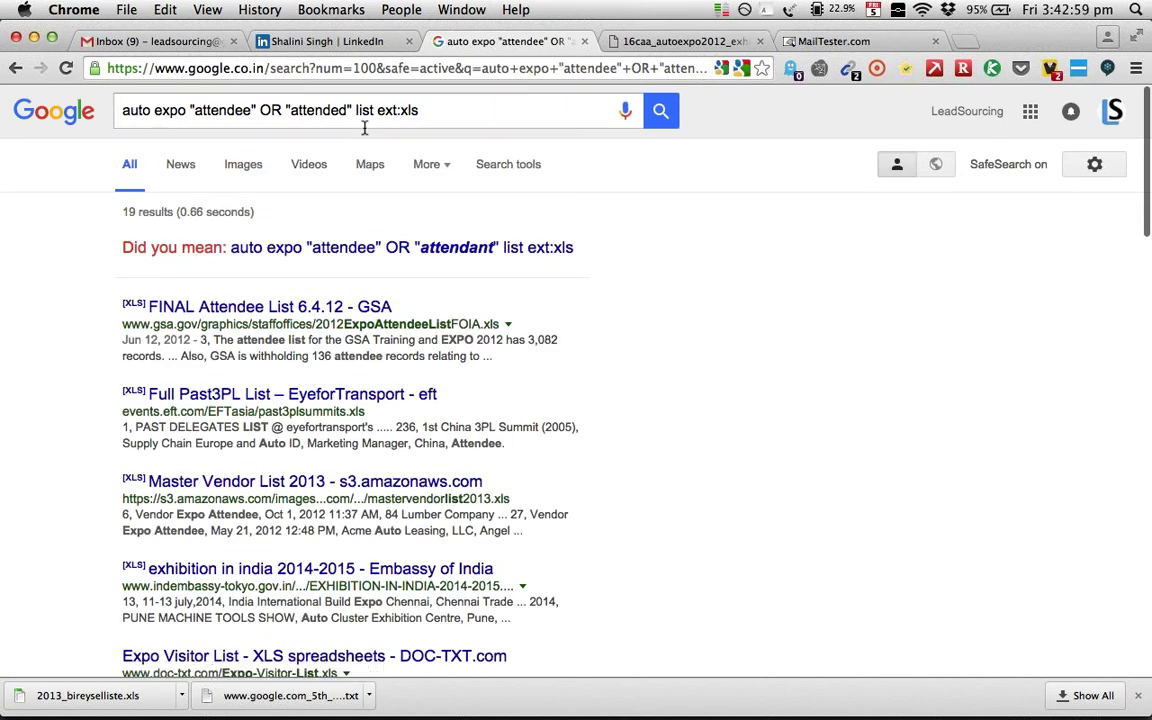
pyautogui.press('Delete')
pyautogui.press('Delete')
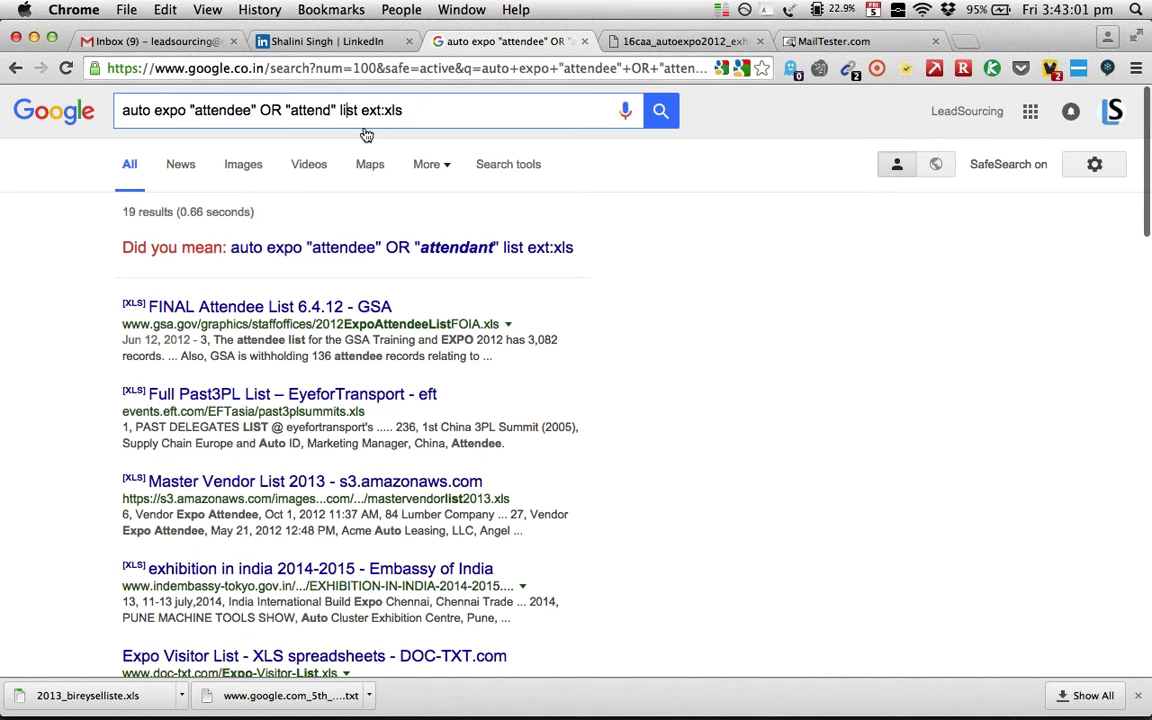
pyautogui.press('Return')
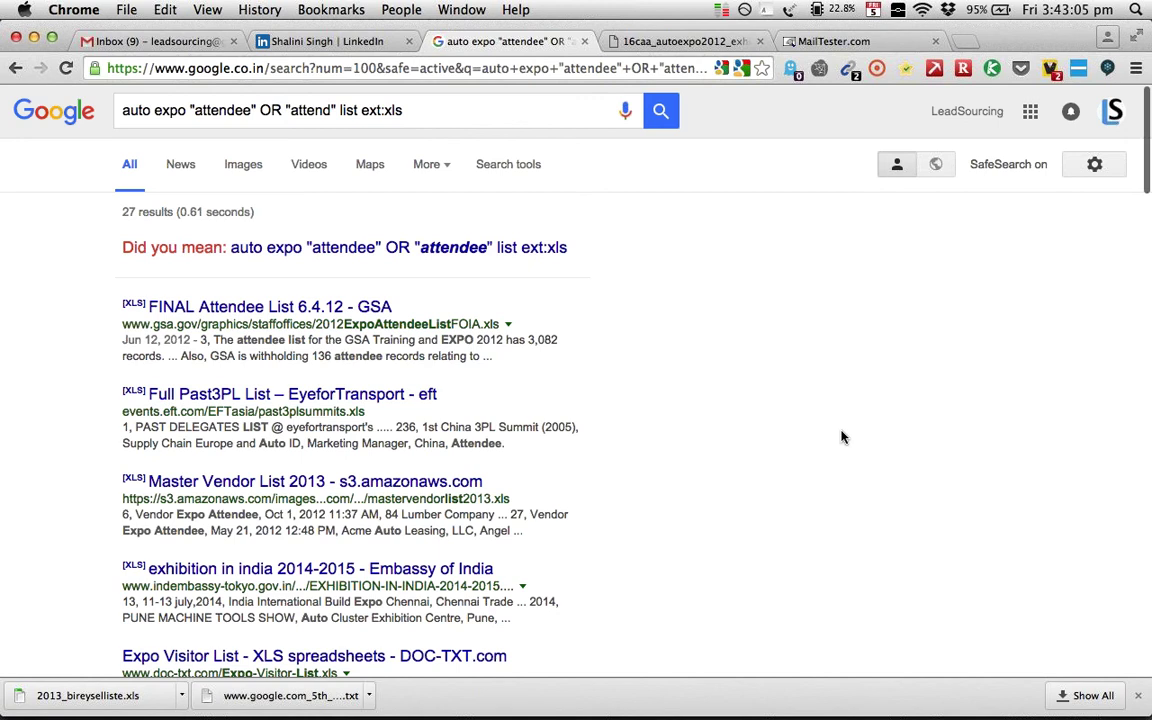
# Download the FINAL Attendee List 6.4.12 and Full Past3PL List spreadsheets.
pyautogui.scroll(-3, 509, 278)
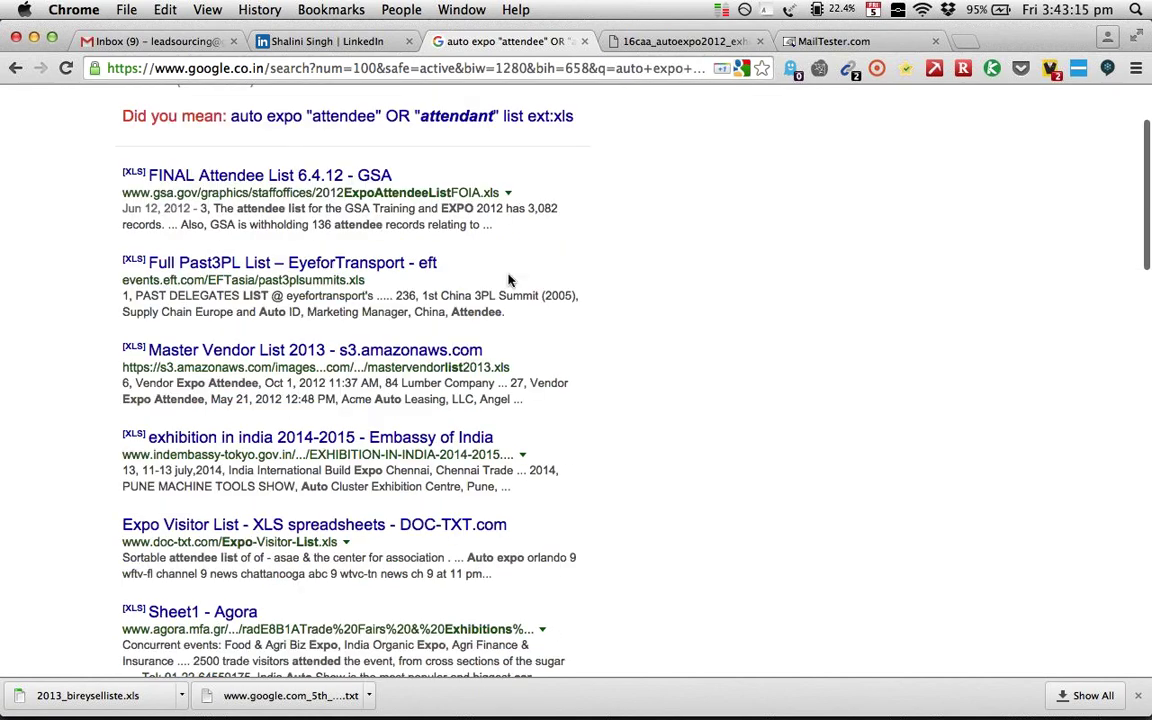
pyautogui.click(326, 180)
pyautogui.click(350, 265)
# Download the ASAE Springtime pre-registration spreadsheet and reveal it in its folder.
pyautogui.scroll(-5, 605, 430)
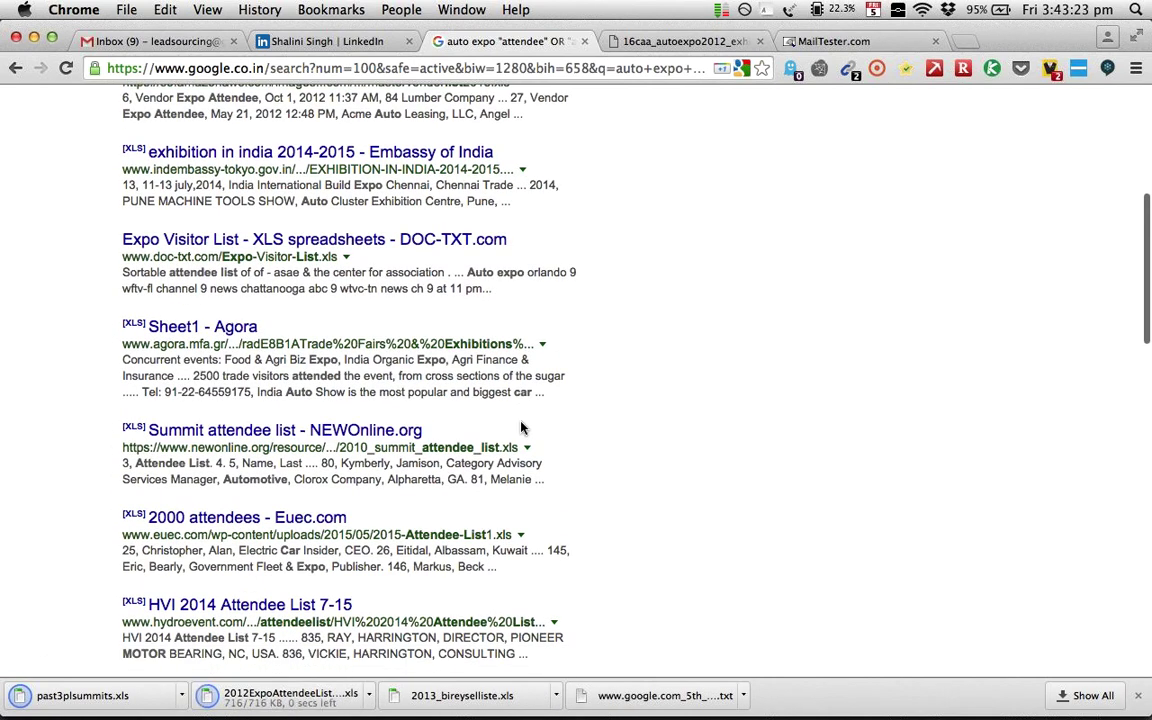
pyautogui.scroll(-3, 525, 420)
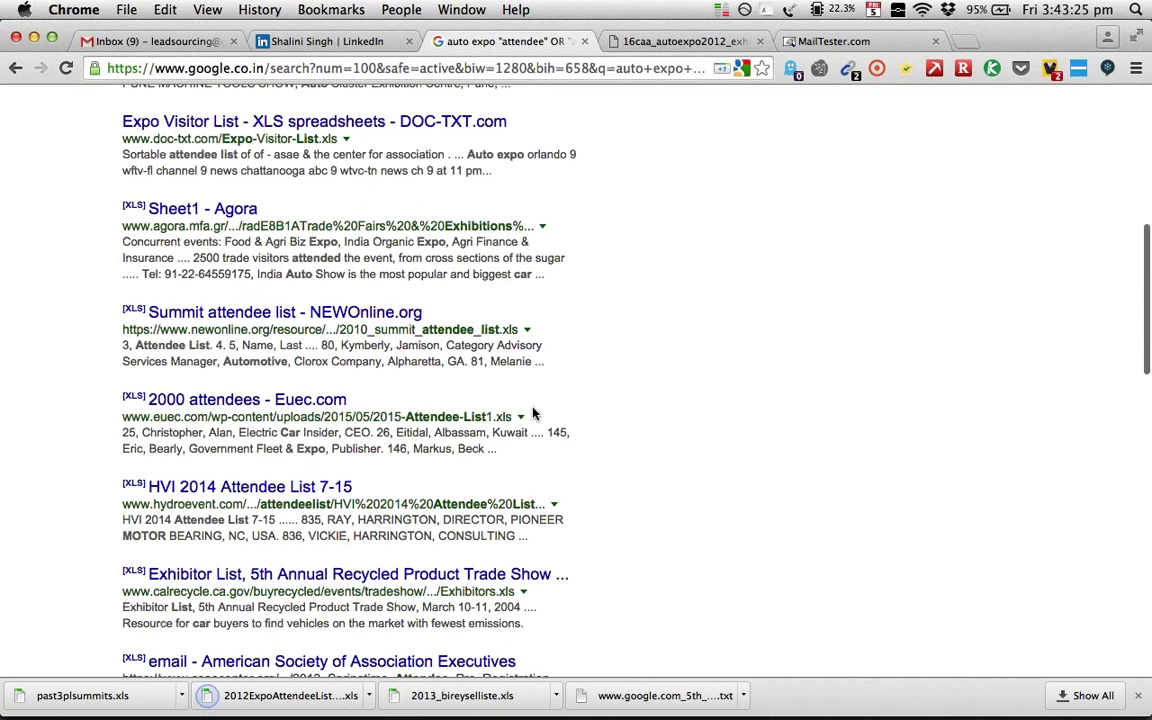
pyautogui.moveTo(370, 432); pyautogui.dragTo(327, 432)
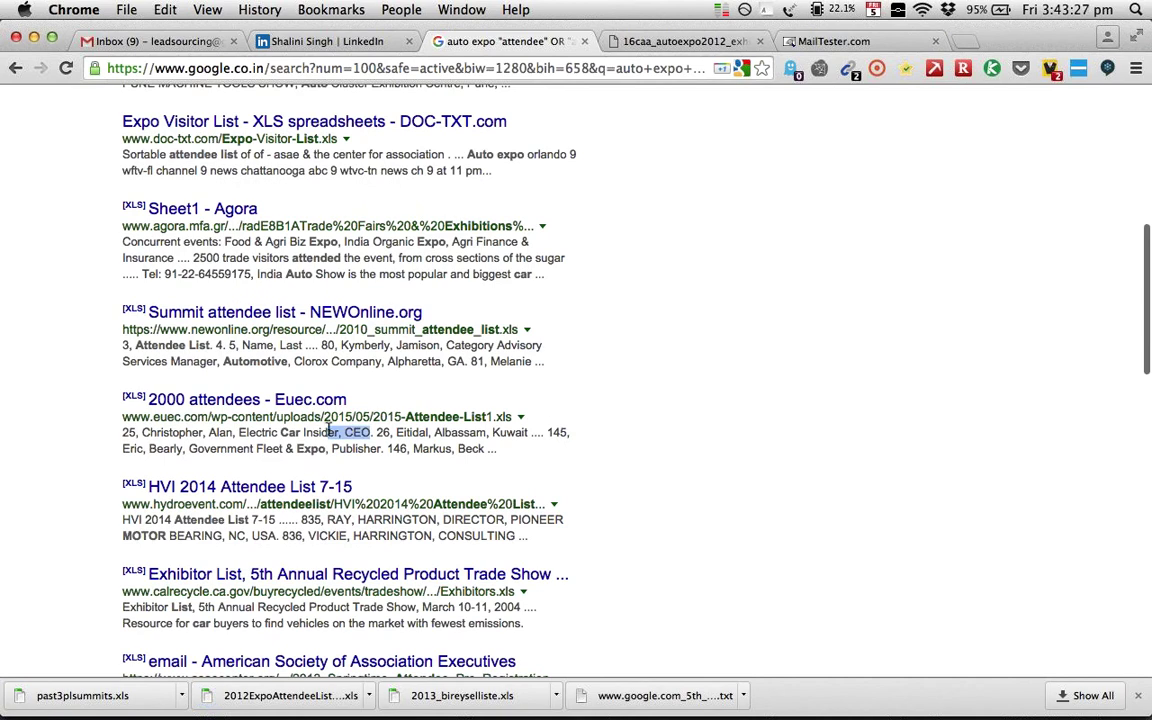
pyautogui.scroll(-3, 416, 462)
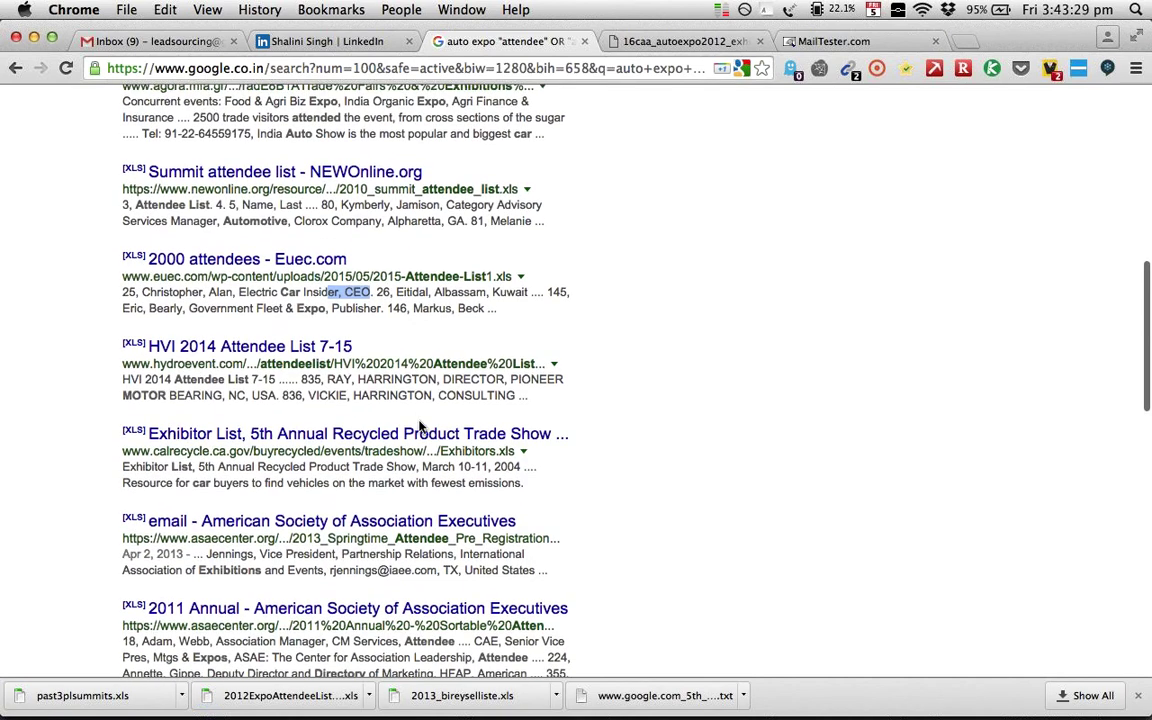
pyautogui.scroll(-3, 471, 438)
pyautogui.moveTo(437, 488); pyautogui.dragTo(310, 405)
pyautogui.click(337, 372)
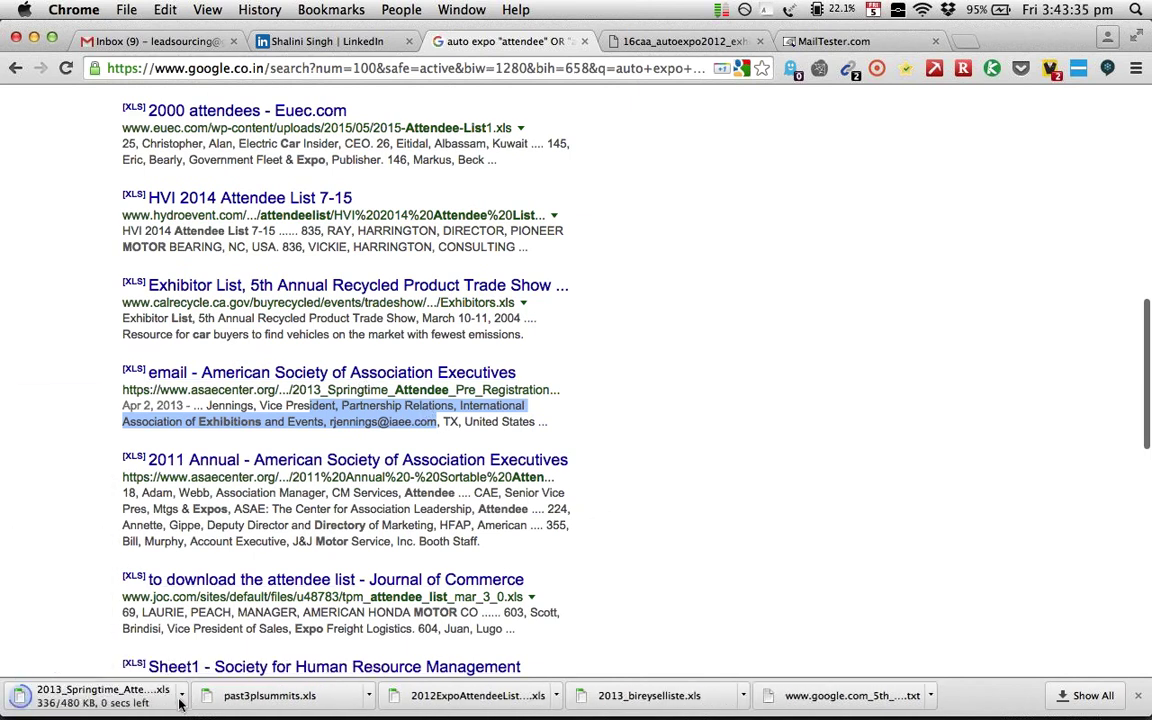
pyautogui.click(181, 695)
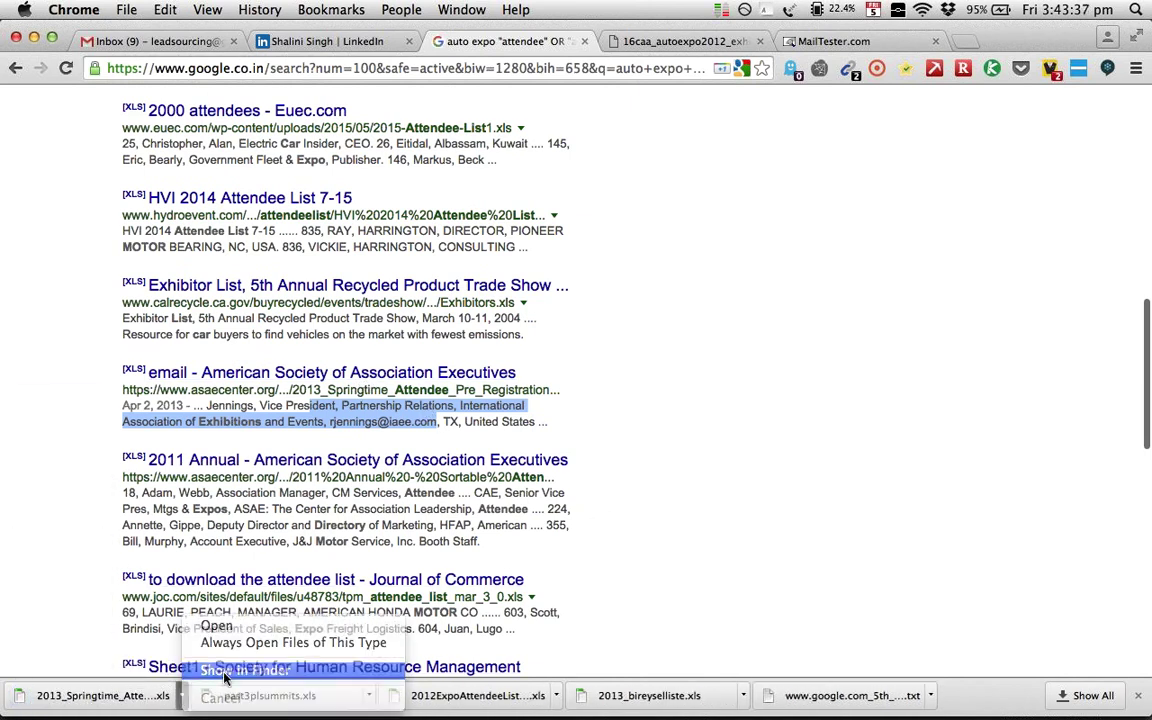
pyautogui.click(244, 671)
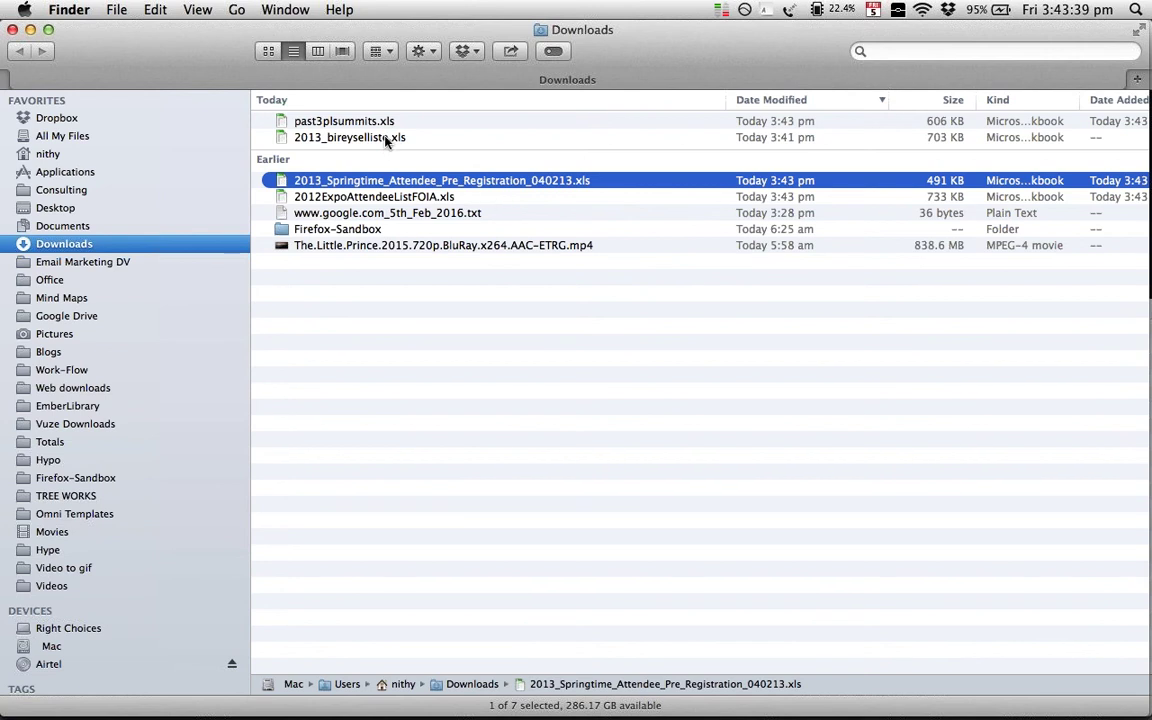
# Select the four downloaded .xls spreadsheets in Downloads and drop them onto eMail Extractor.
pyautogui.click(345, 134)
pyautogui.click(378, 181)
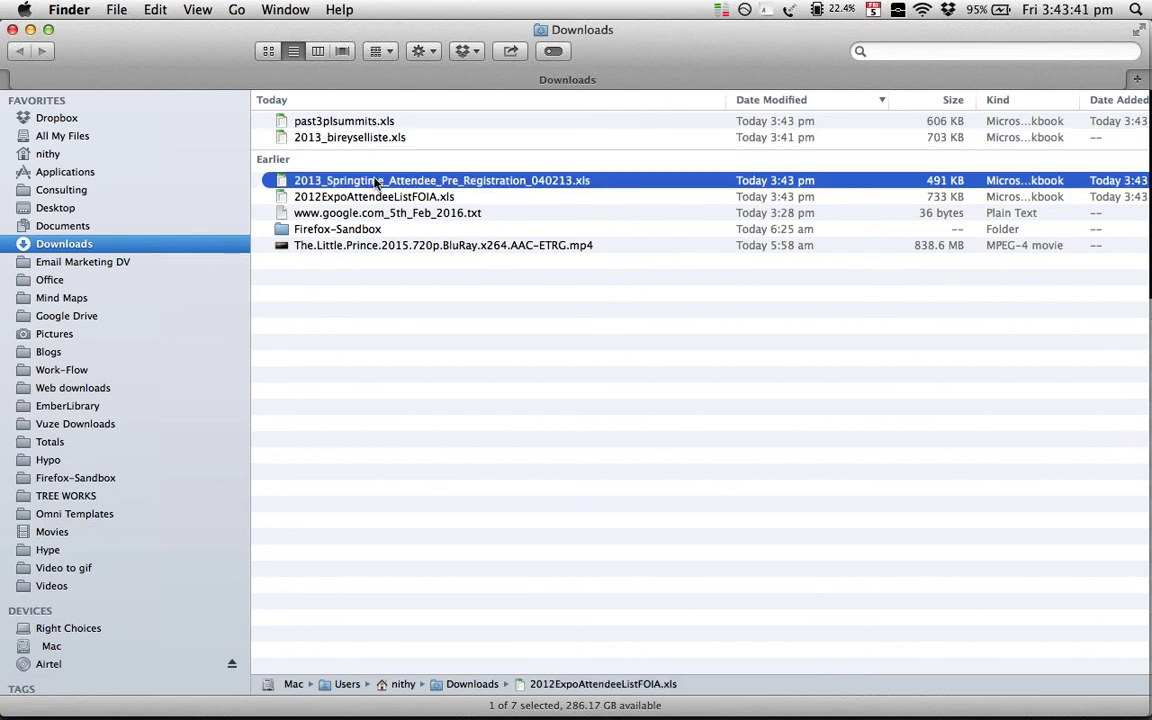
pyautogui.keyDown('shift'); pyautogui.click(362, 122); pyautogui.keyUp('shift')
pyautogui.press('super+Tab')
pyautogui.moveTo(362, 128); pyautogui.dragTo(604, 430)
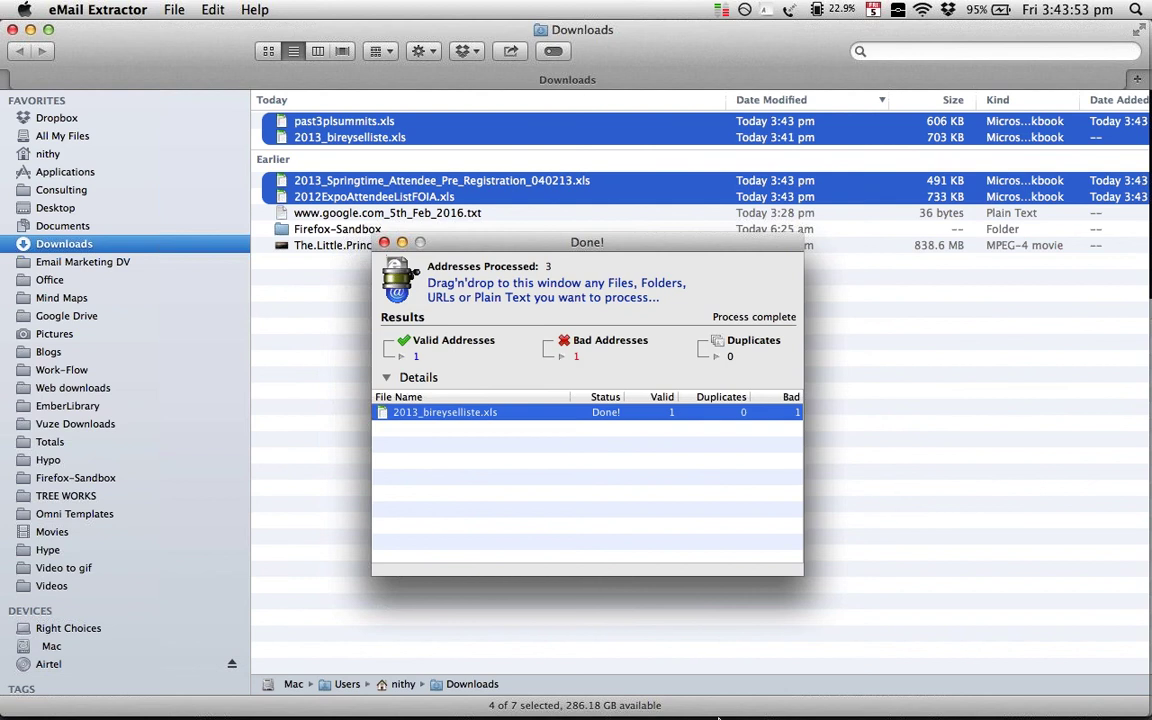
# Review eMail Extractor's results showing 1 valid and 1 bad address.
pyautogui.moveTo(718, 717)
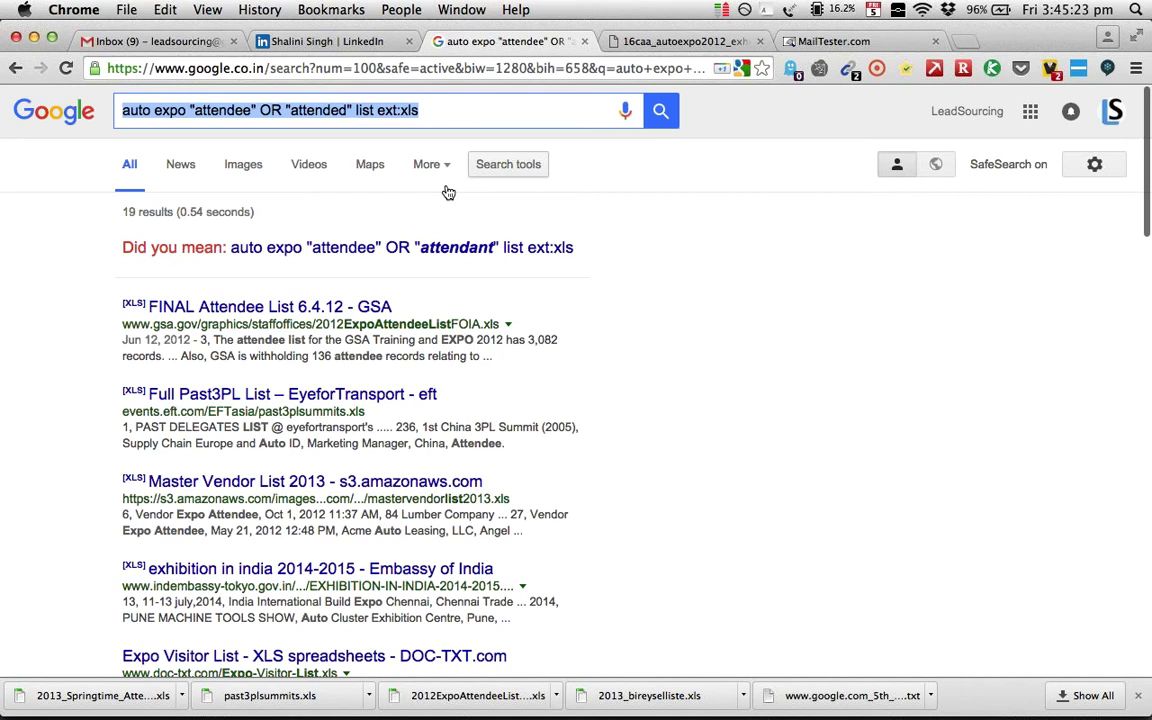
# Search Google for 'maxprog email extractor' and open the eMail Verifier product page.
pyautogui.write('m')
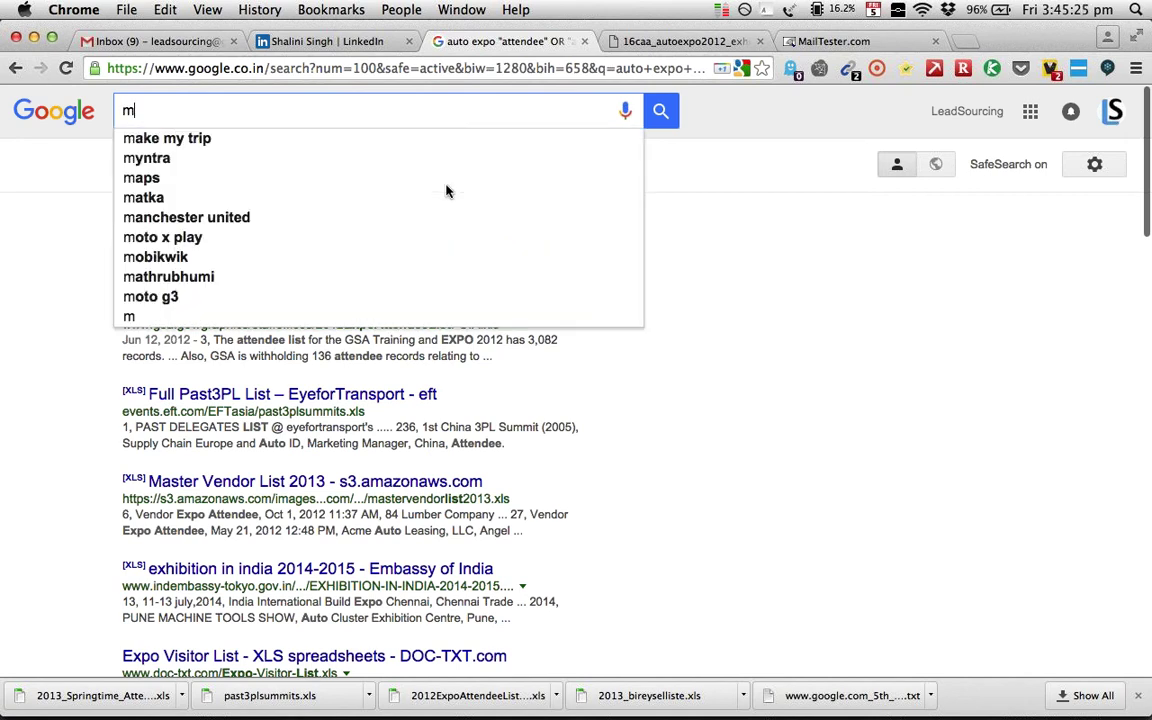
pyautogui.write('az')
pyautogui.press('BackSpace')
pyautogui.write('xprog ')
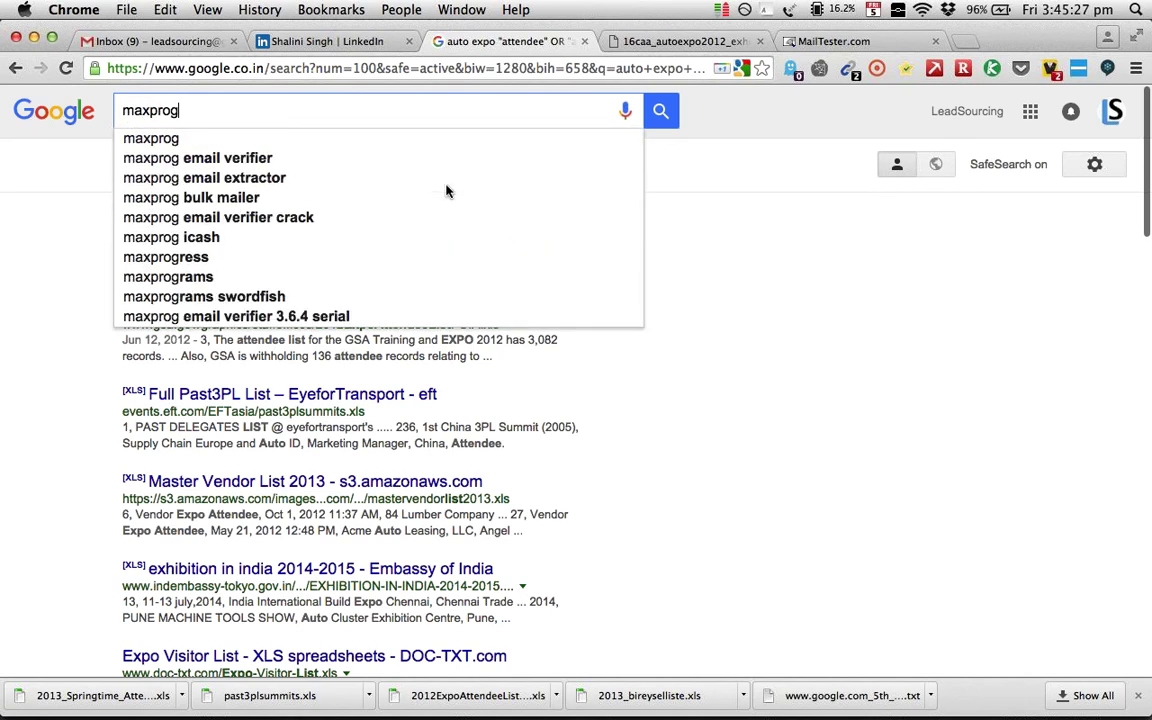
pyautogui.write('email ex')
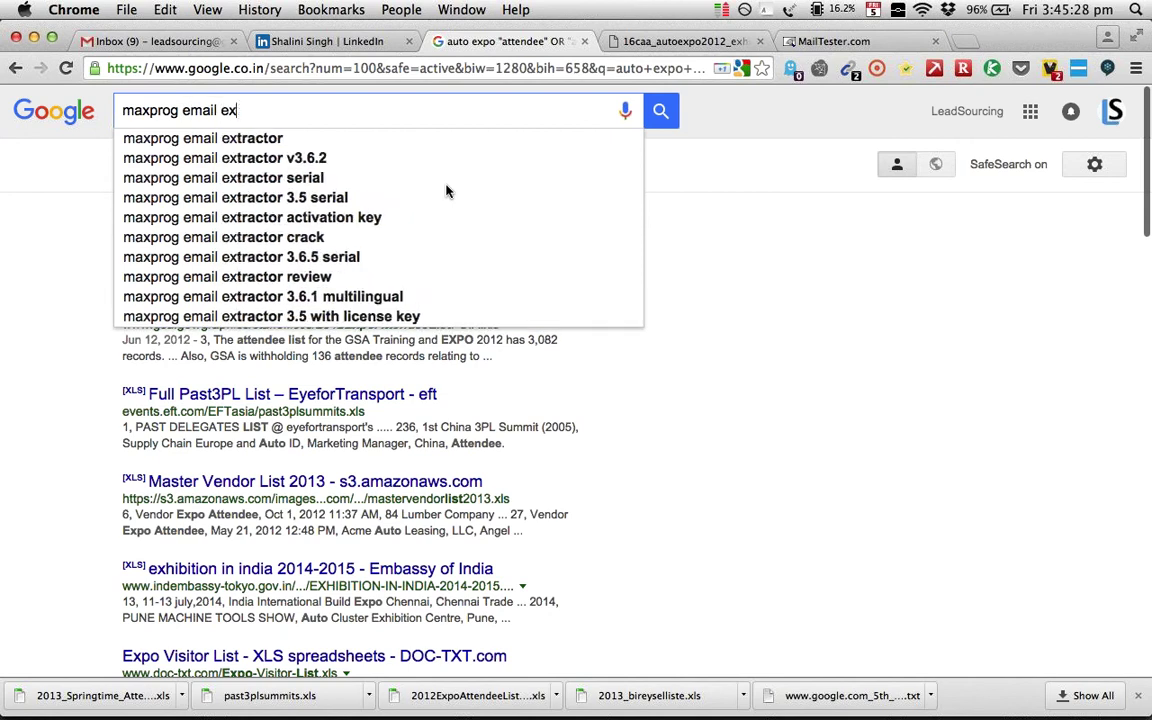
pyautogui.write('tractor')
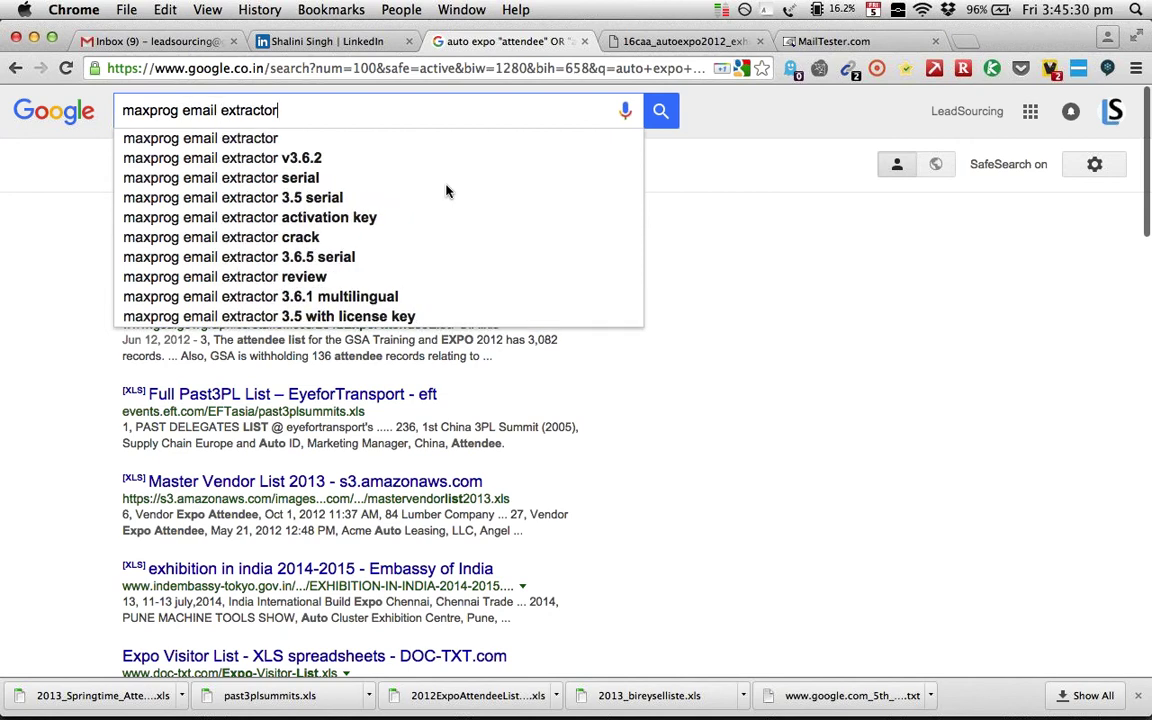
pyautogui.press('Return')
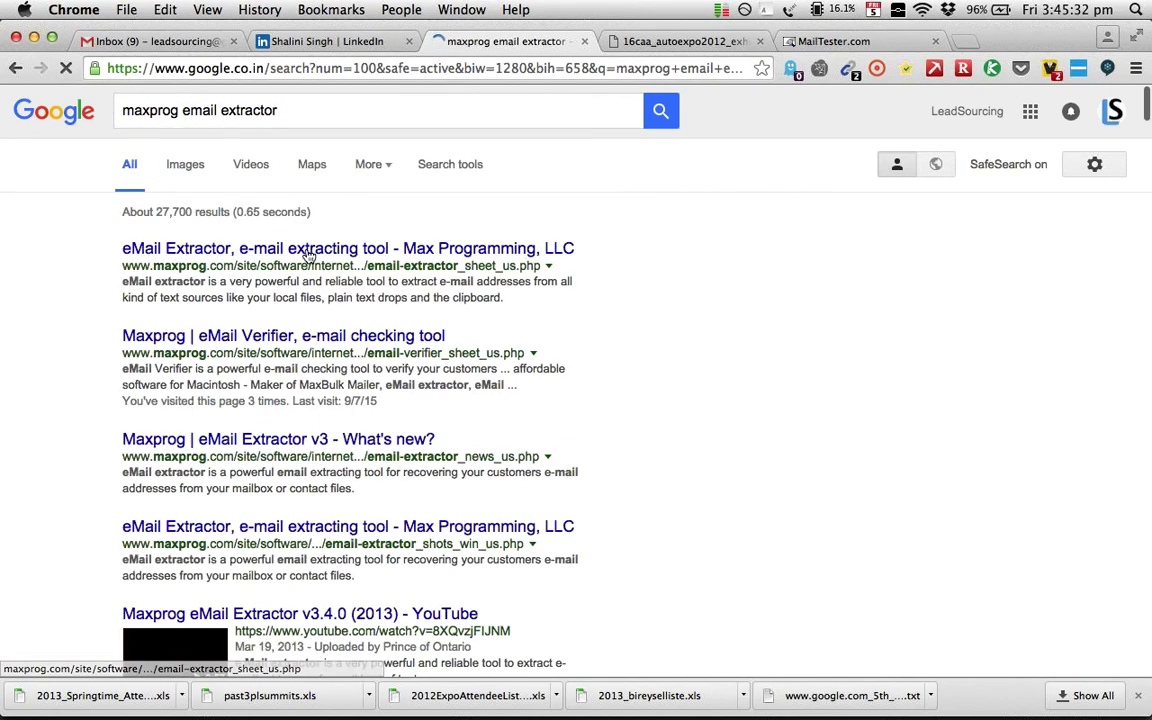
pyautogui.click(266, 252)
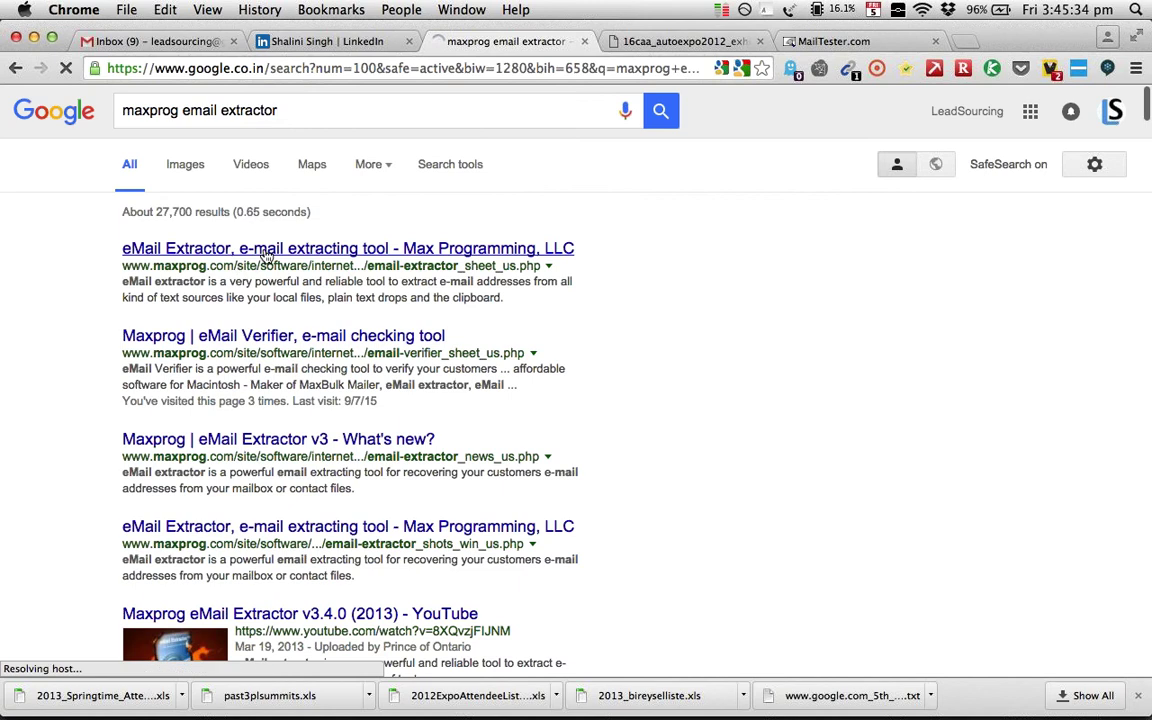
pyautogui.click(318, 345)
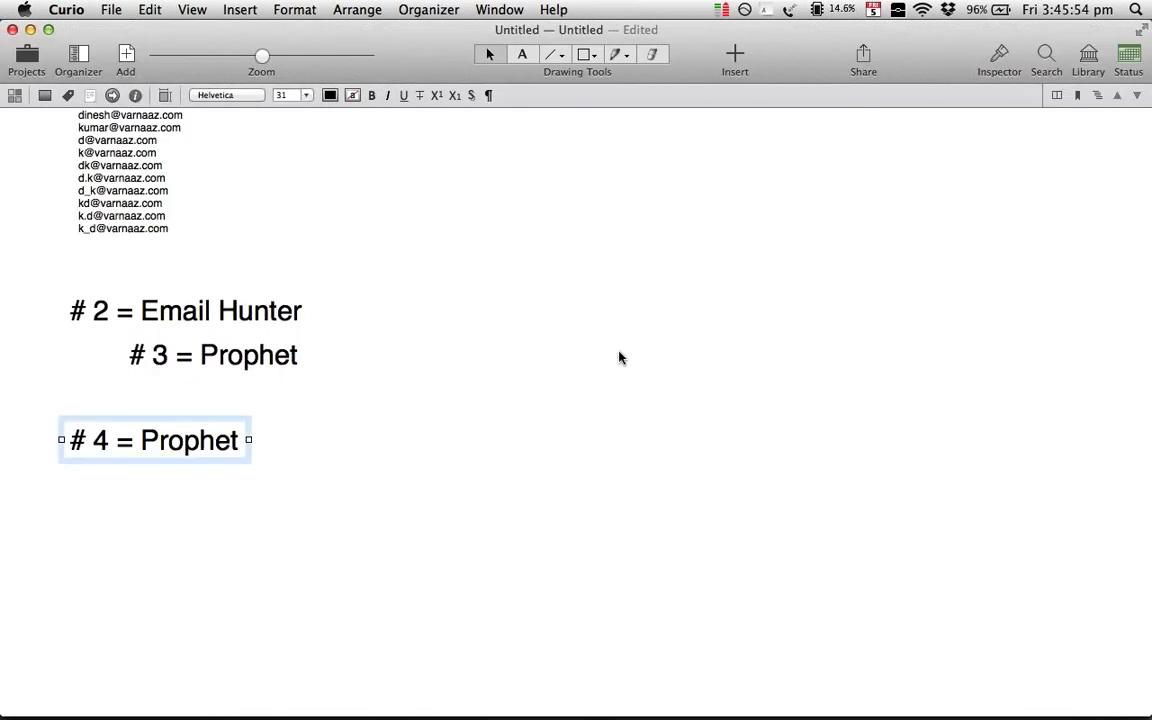
pyautogui.scroll(10, 620, 283)
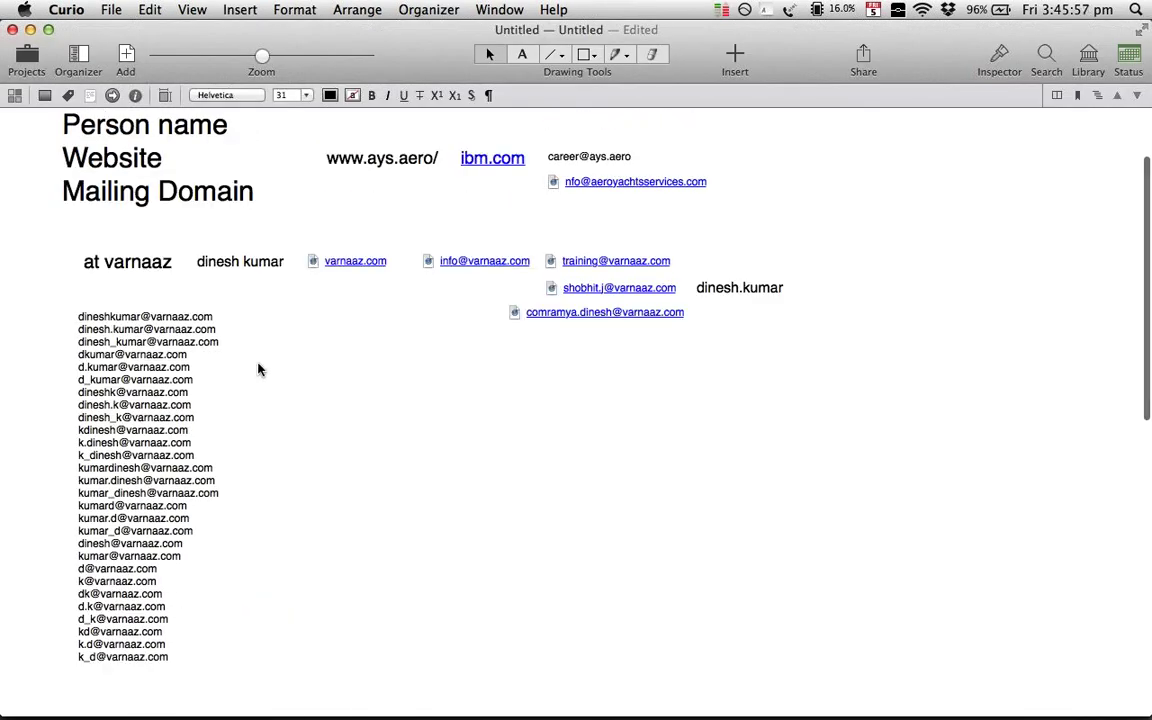
pyautogui.scroll(1, 258, 370)
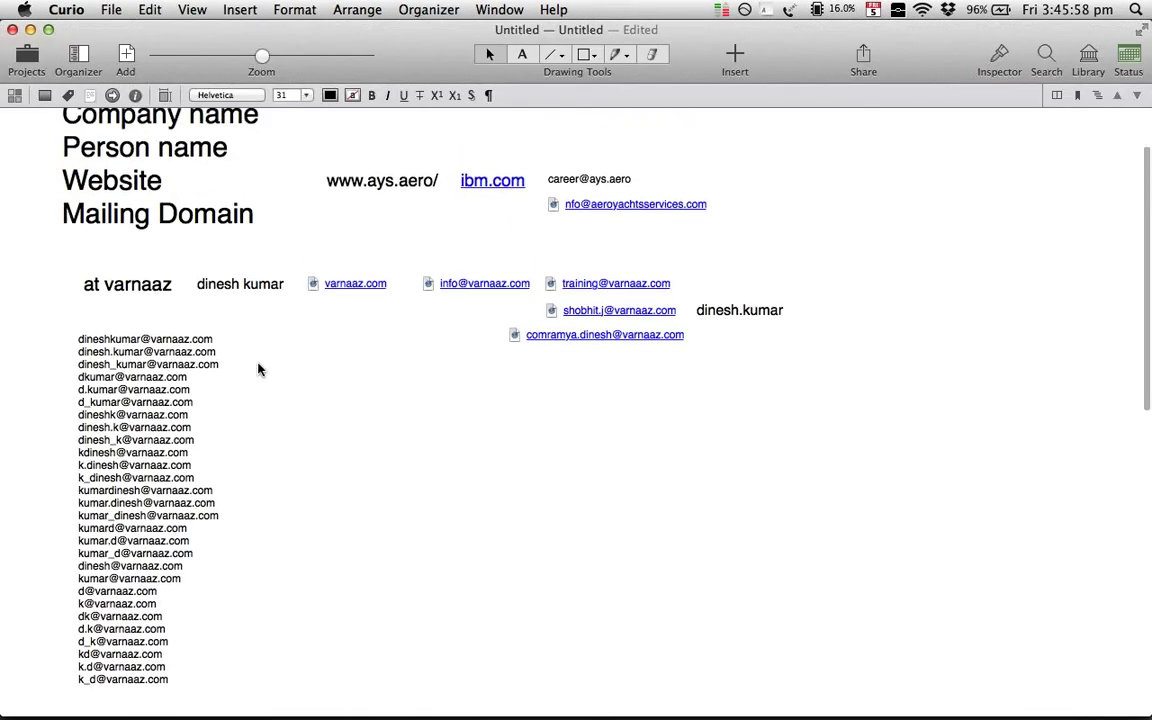
pyautogui.scroll(1, 258, 370)
pyautogui.doubleClick(190, 215)
pyautogui.moveTo(237, 226); pyautogui.dragTo(62, 228)
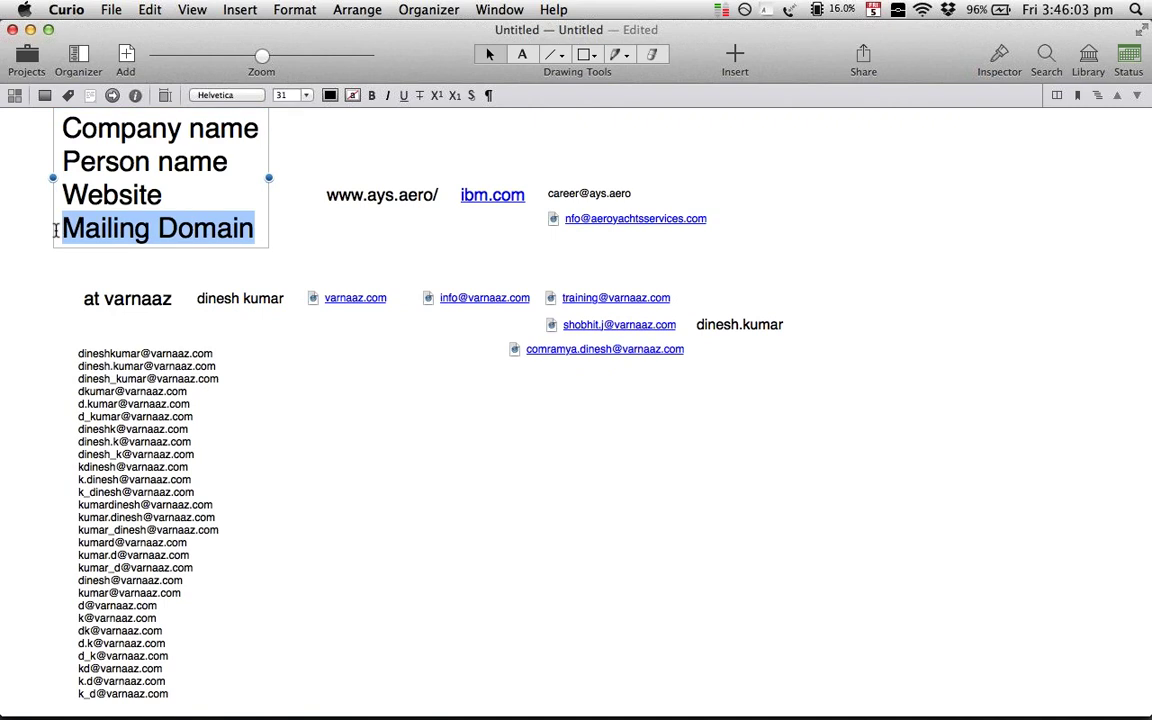
pyautogui.click(375, 507)
pyautogui.scroll(-5, 375, 507)
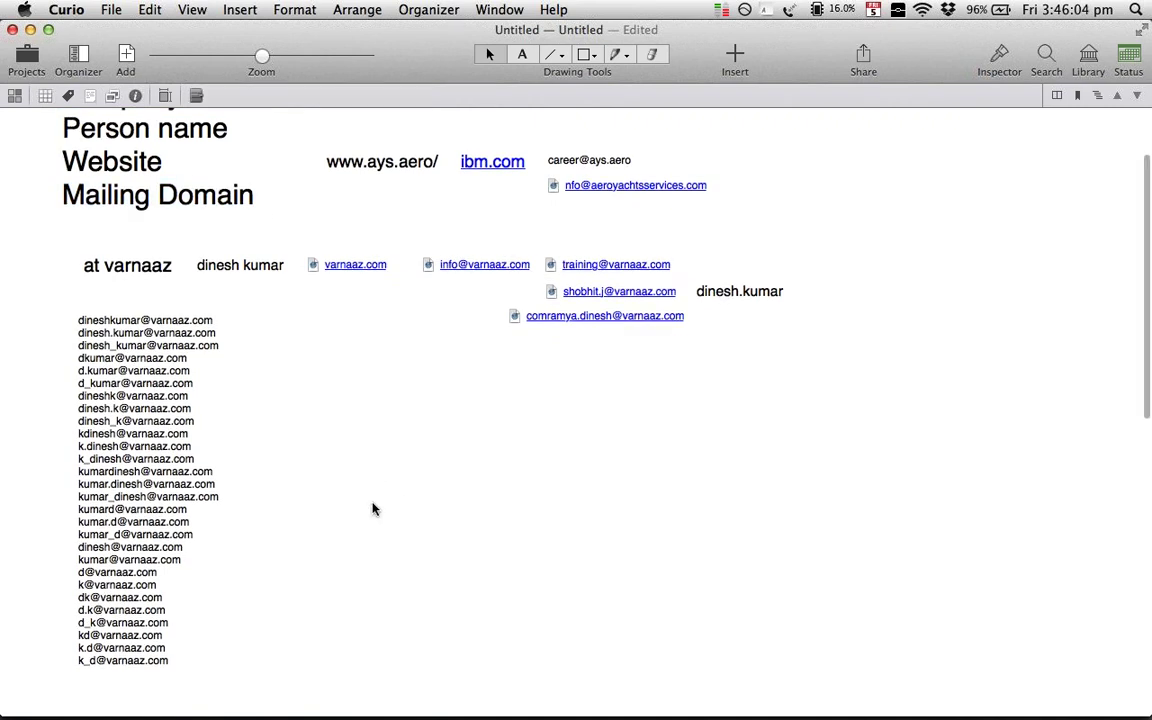
pyautogui.scroll(-2, 328, 515)
pyautogui.click(232, 486)
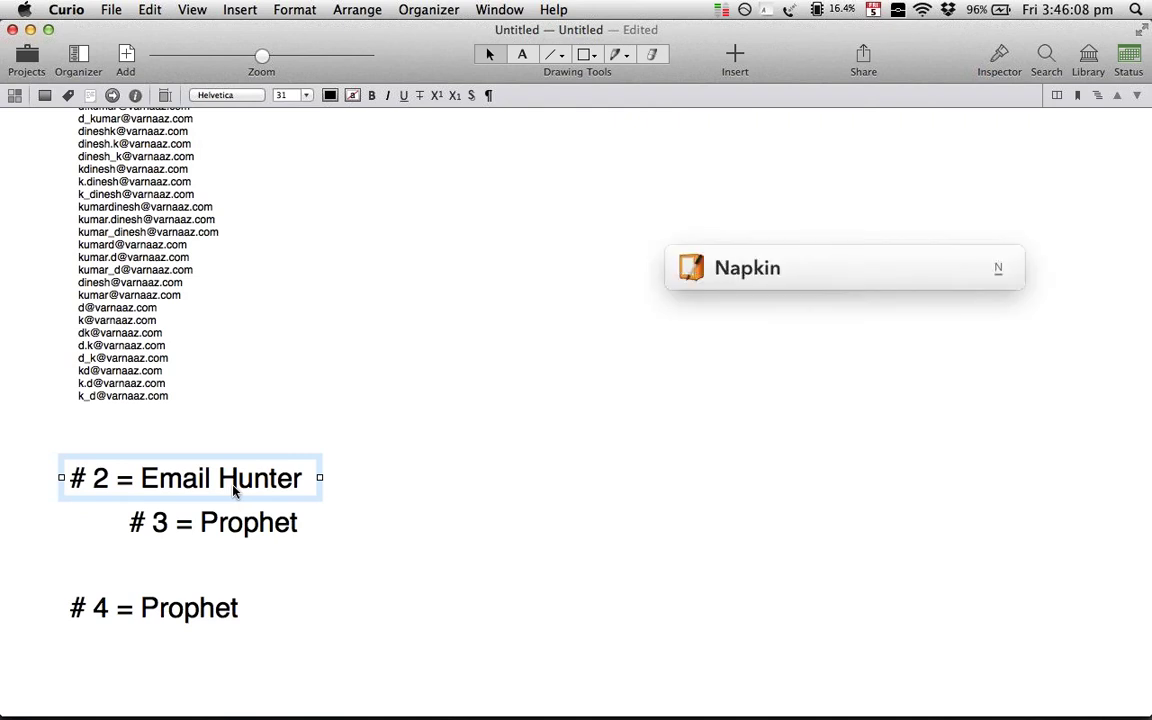
pyautogui.write('ote')
pyautogui.press('Return')
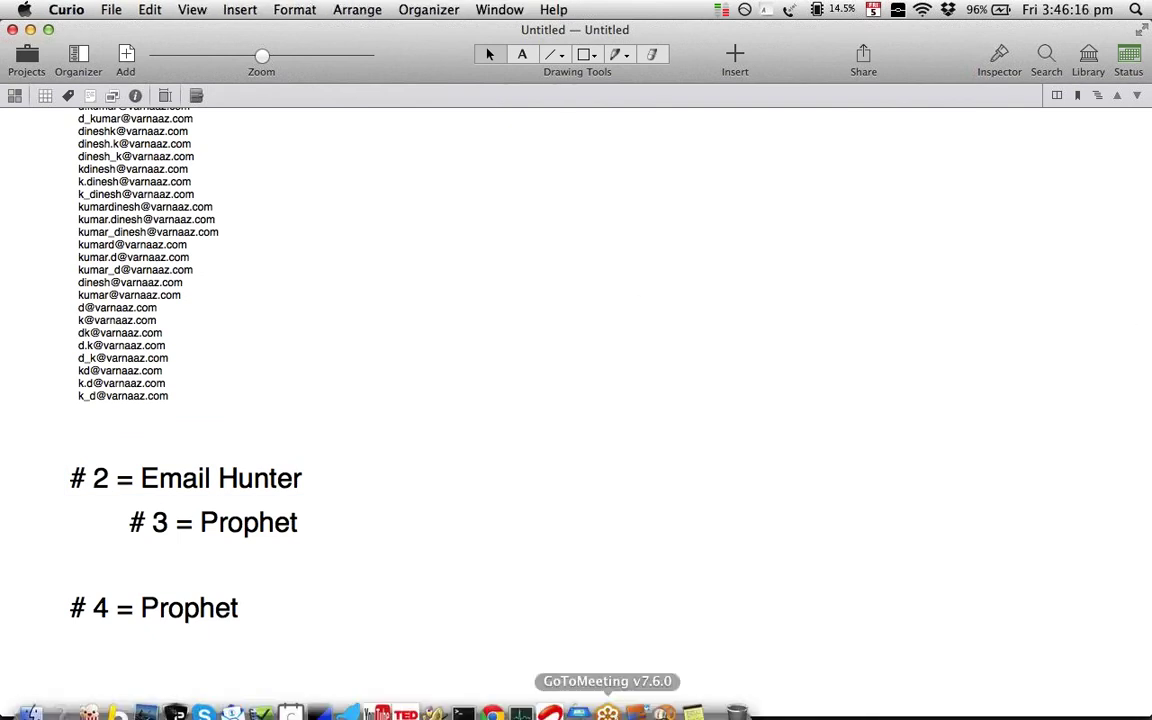
# Search Notes for 'hunter'.
pyautogui.click(689, 690)
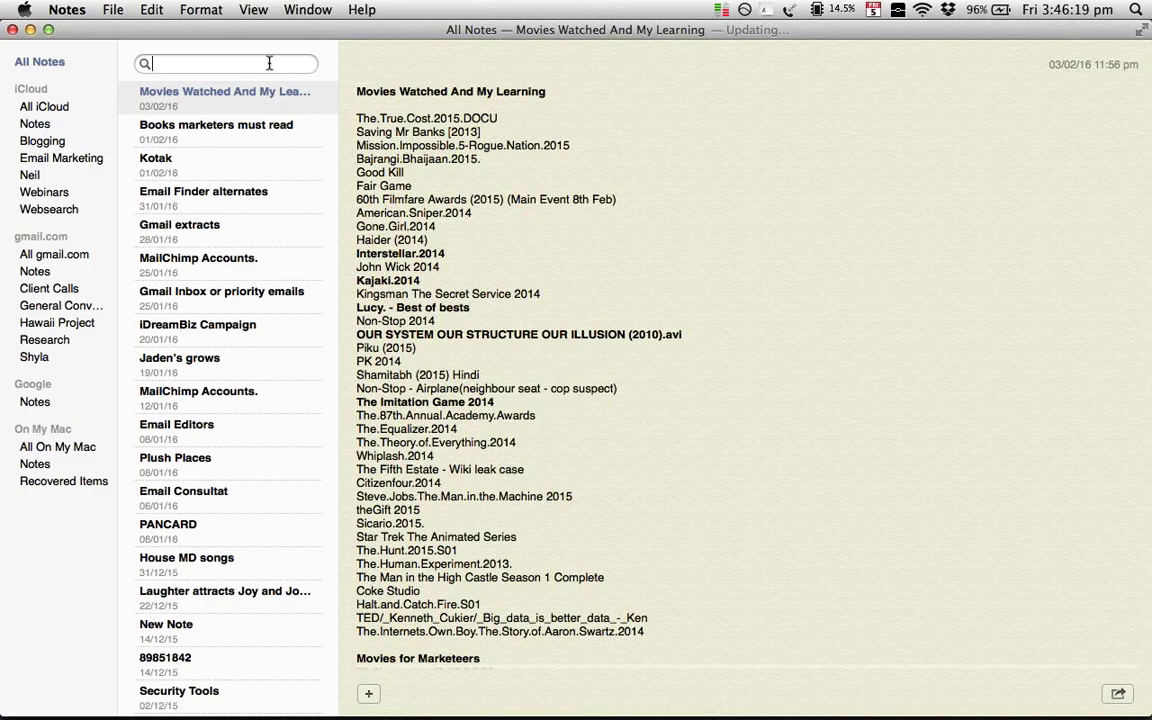
pyautogui.write('email')
pyautogui.press('BackSpace')
pyautogui.press('BackSpace')
pyautogui.press('BackSpace')
pyautogui.press('BackSpace')
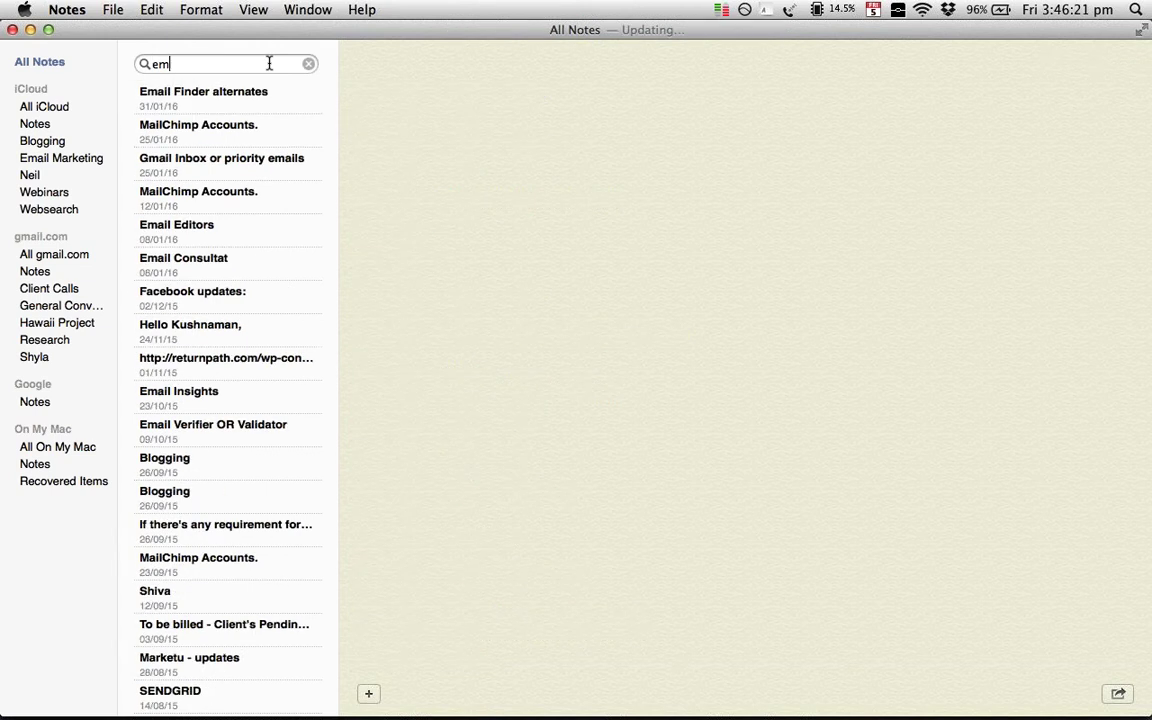
pyautogui.press('BackSpace')
pyautogui.write('hunter')
pyautogui.press('super+a')
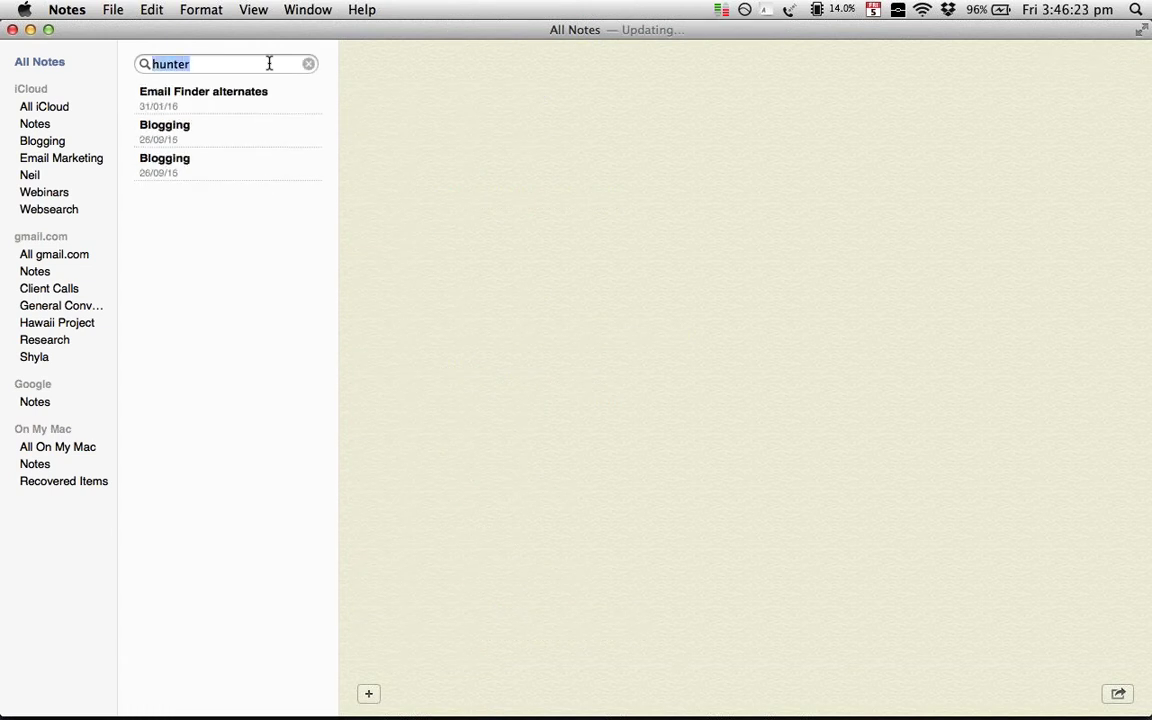
# Open the Email Finder alternates note, review its list of sites, and return to Curio.
pyautogui.click(270, 97)
pyautogui.moveTo(490, 160); pyautogui.dragTo(325, 93)
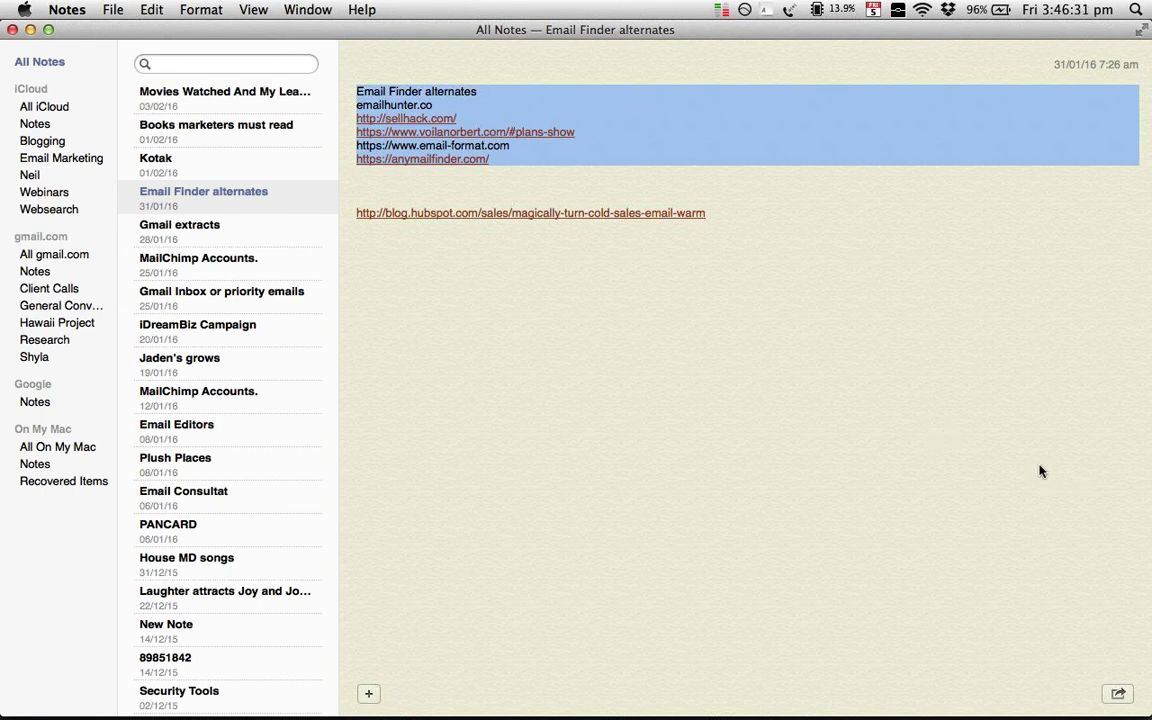
pyautogui.click(600, 320)
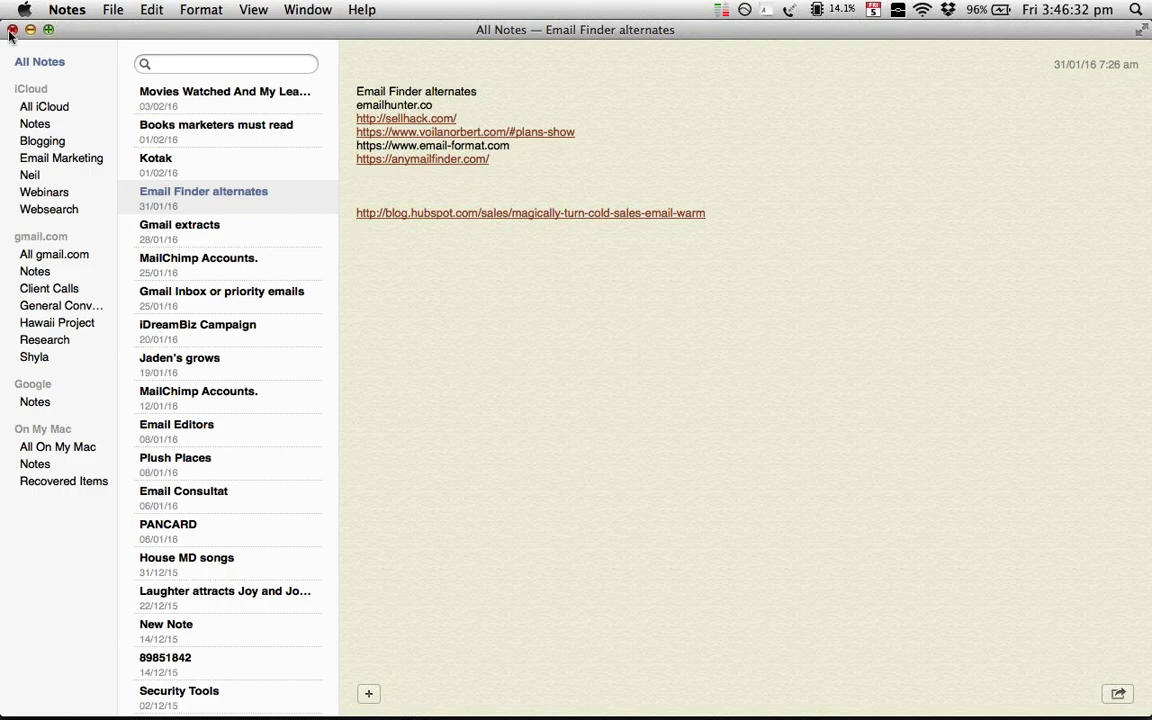
pyautogui.press('super+Tab')
pyautogui.scroll(-2, 449, 446)
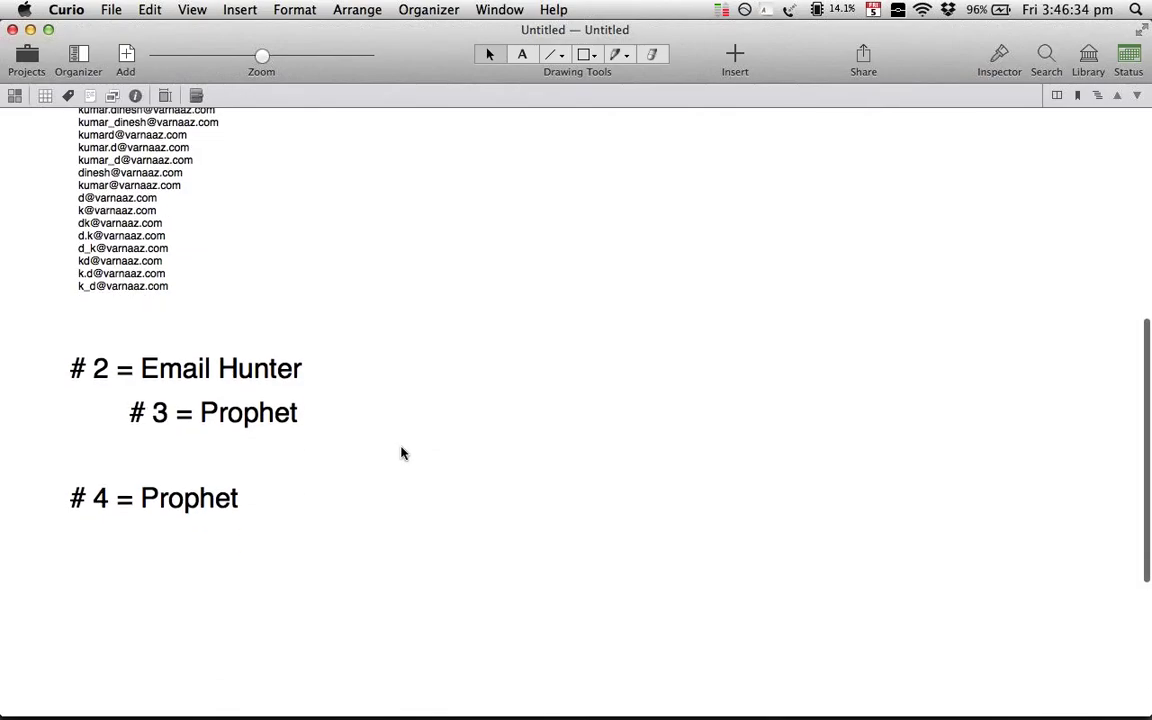
# Delete the word Prophet from the '# 4 = Prophet' text box.
pyautogui.click(251, 380)
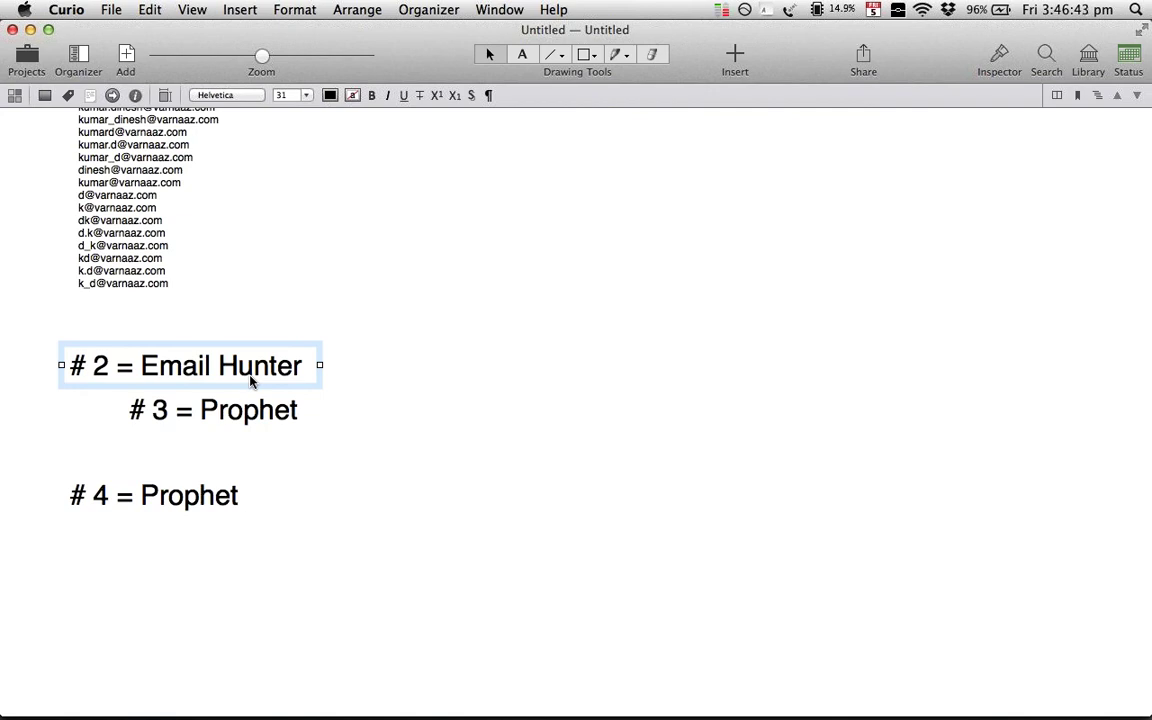
pyautogui.scroll(-2, 380, 427)
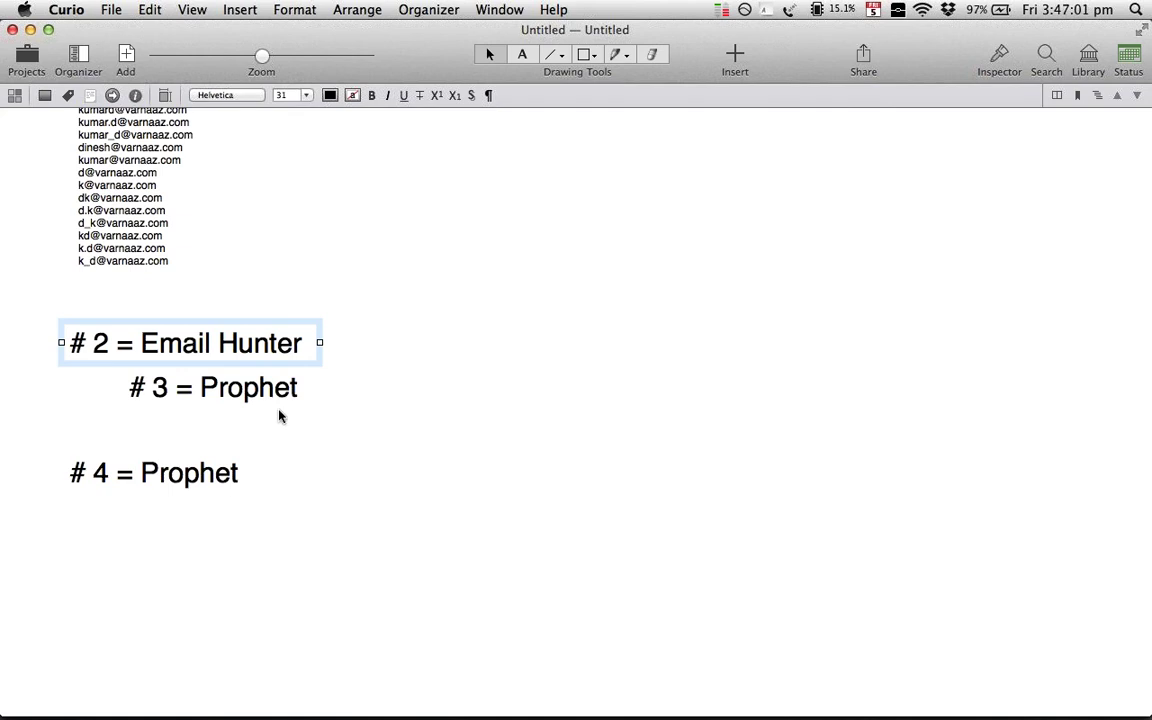
pyautogui.click(197, 392)
pyautogui.scroll(-4, 283, 445)
pyautogui.click(175, 352)
pyautogui.click(175, 352)
pyautogui.doubleClick(175, 352)
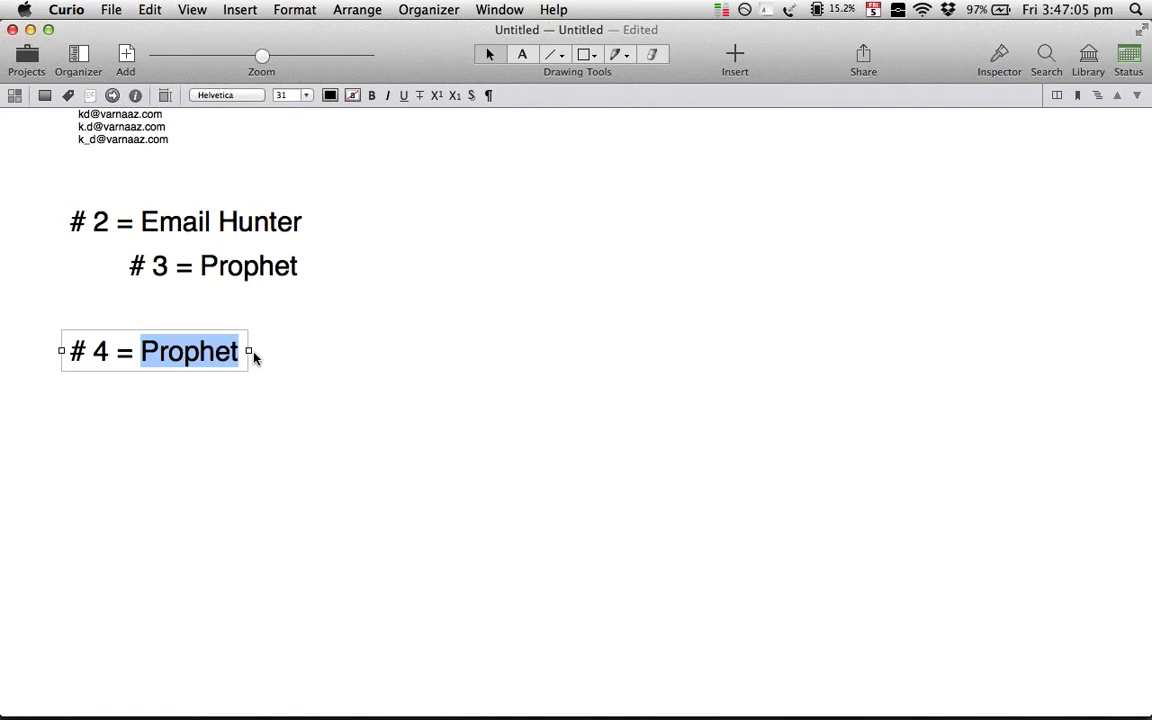
pyautogui.press('BackSpace')
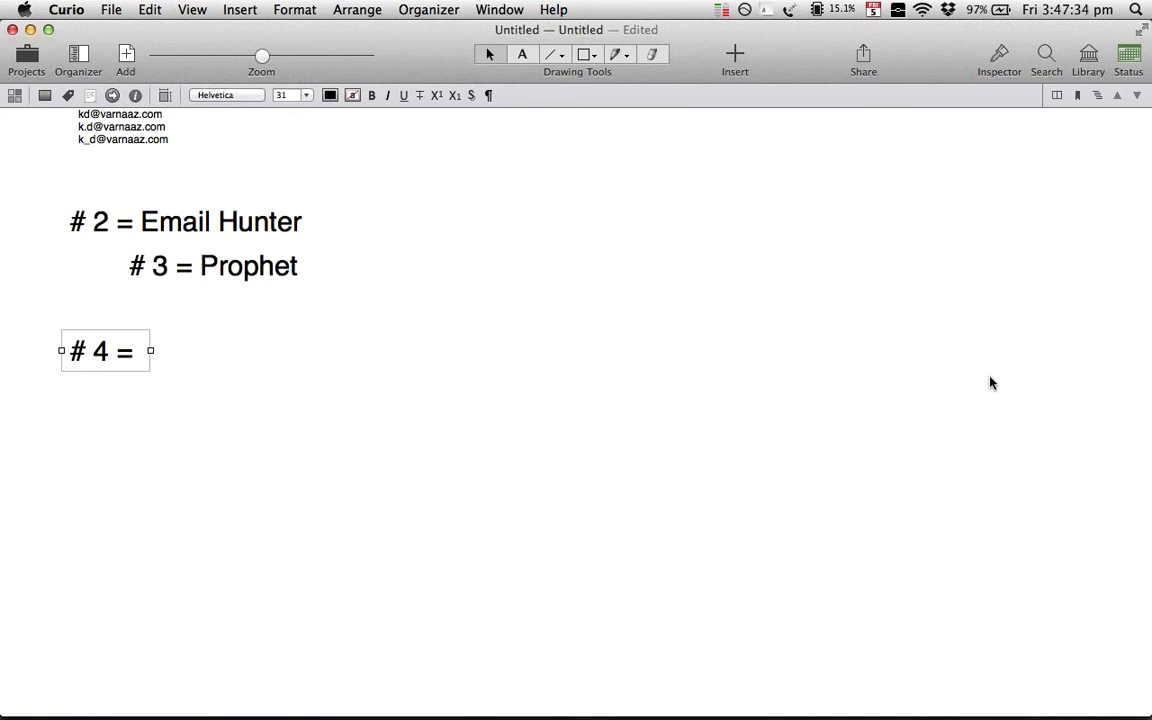
# Switch to Google Chrome using the application switcher.
pyautogui.press('super+Tab')
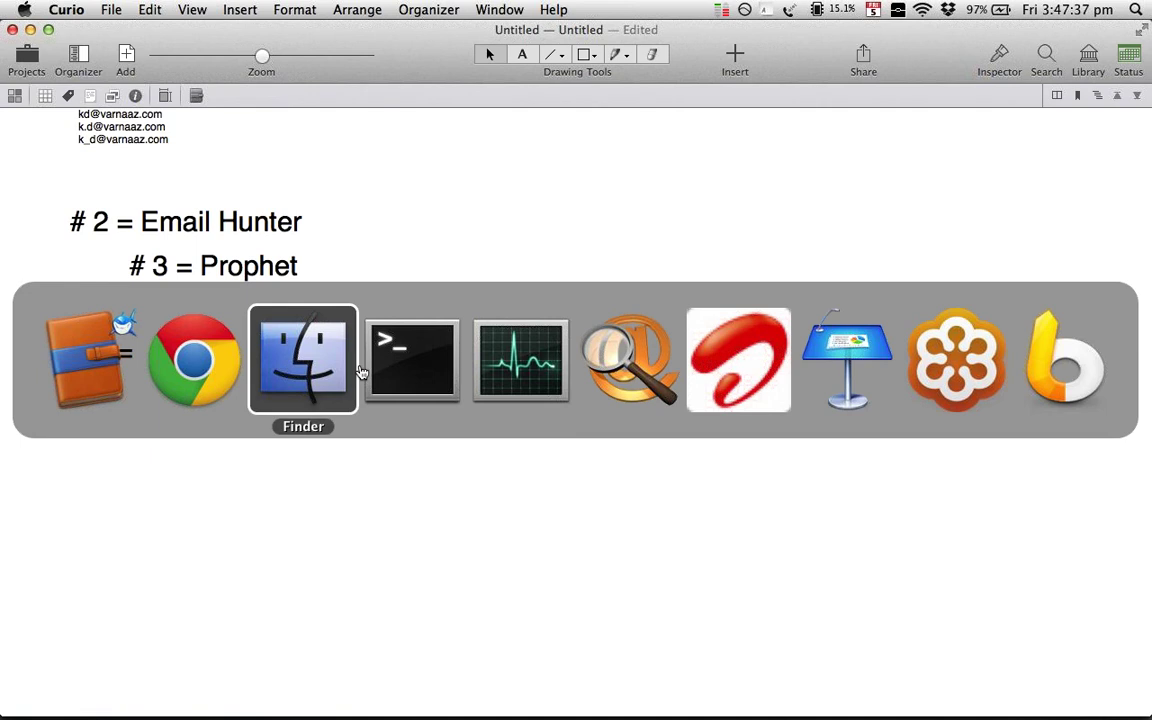
pyautogui.press('super+Tab')
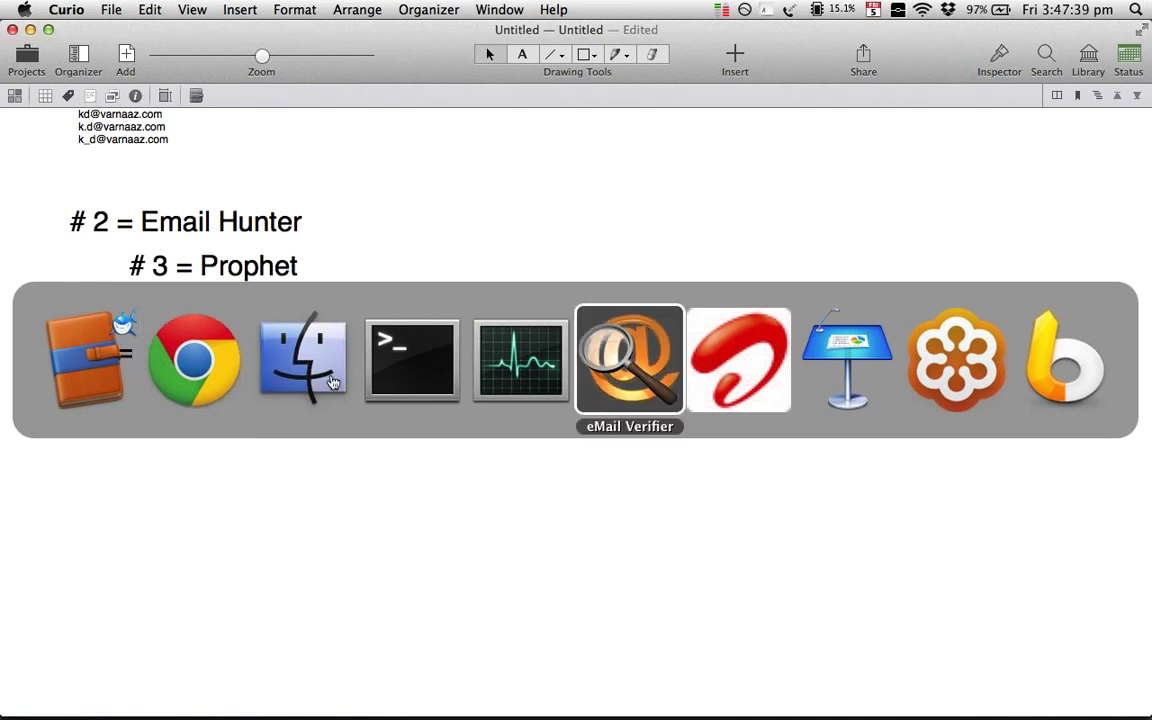
pyautogui.press('super+shift+Tab')
pyautogui.press('super+shift+Tab')
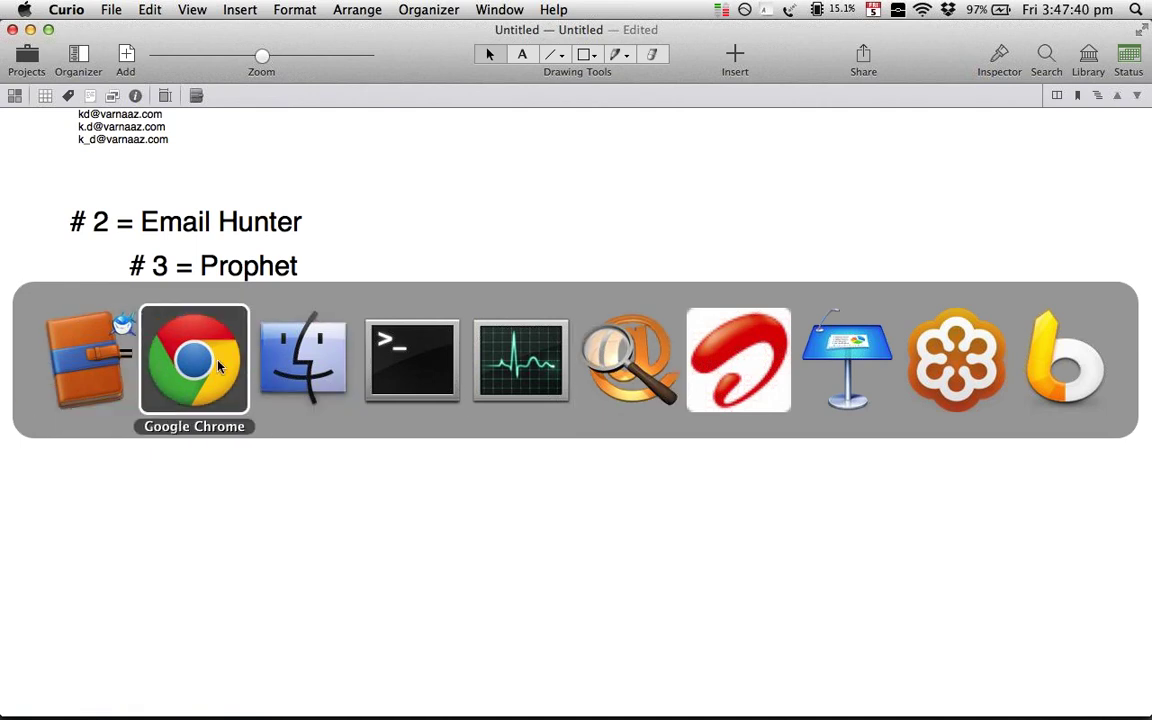
pyautogui.click(185, 345)
pyautogui.scroll(-6, 558, 373)
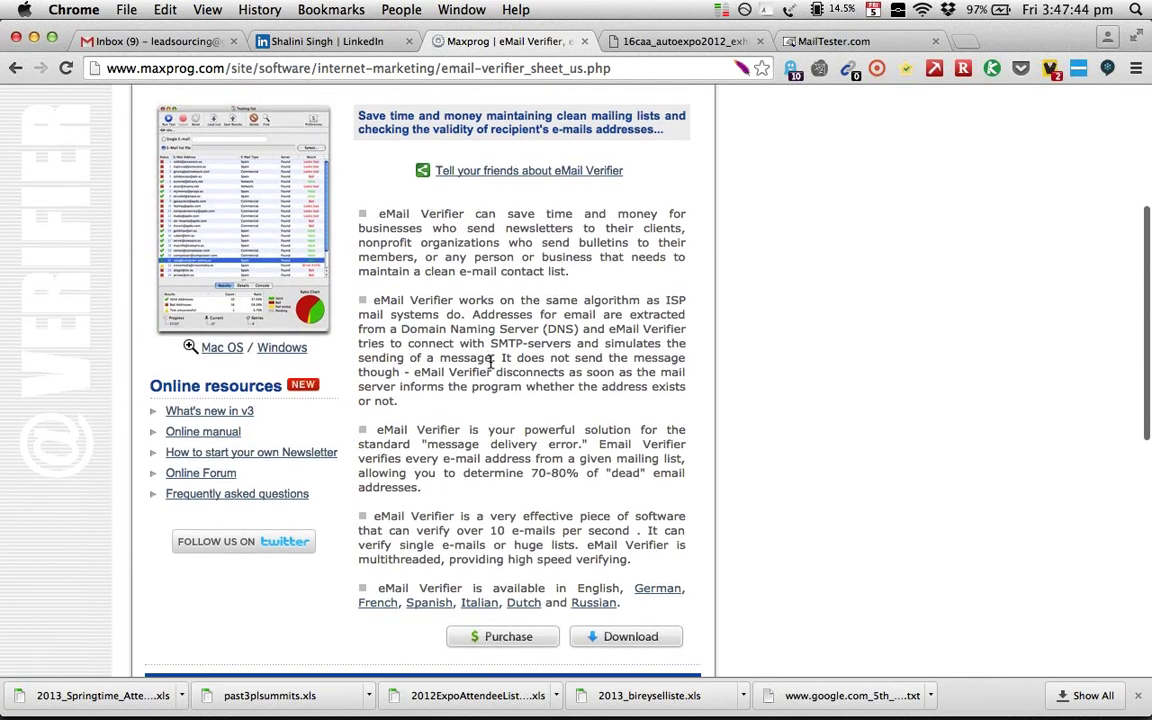
pyautogui.scroll(-10, 488, 360)
pyautogui.scroll(12, 490, 362)
pyautogui.scroll(3, 488, 362)
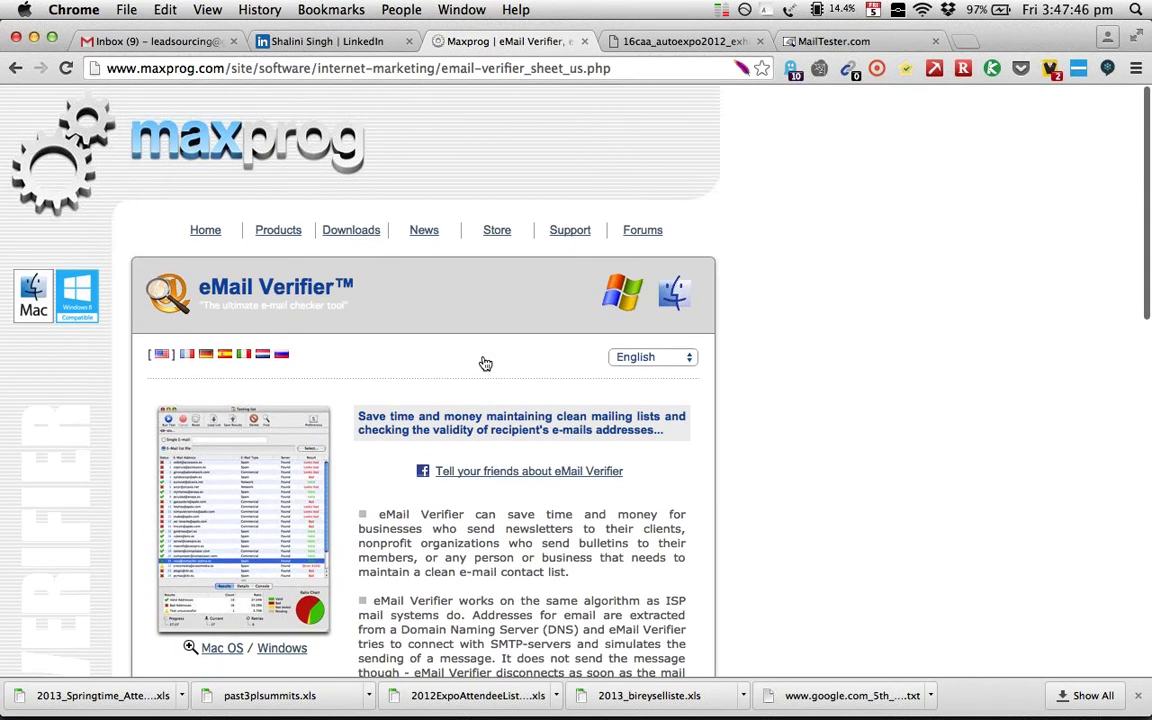
# Close the Maxprog download page and the 16caa_autoexpo2012 PDF tabs.
pyautogui.click(350, 230)
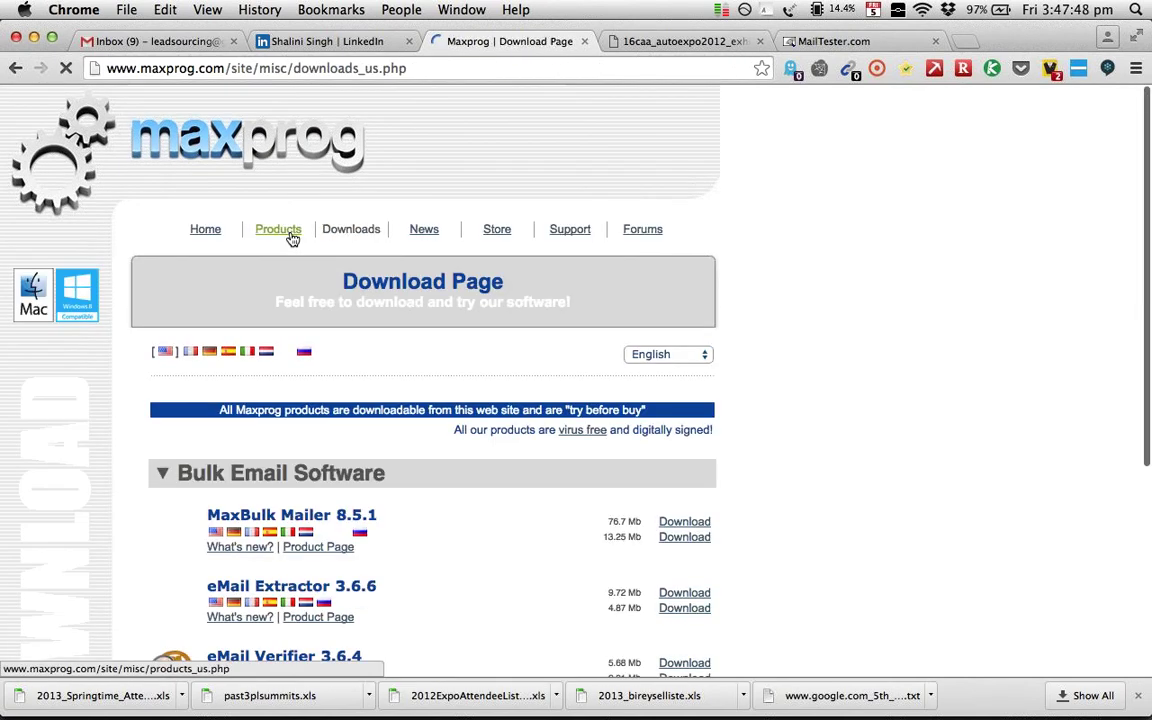
pyautogui.scroll(-5, 437, 380)
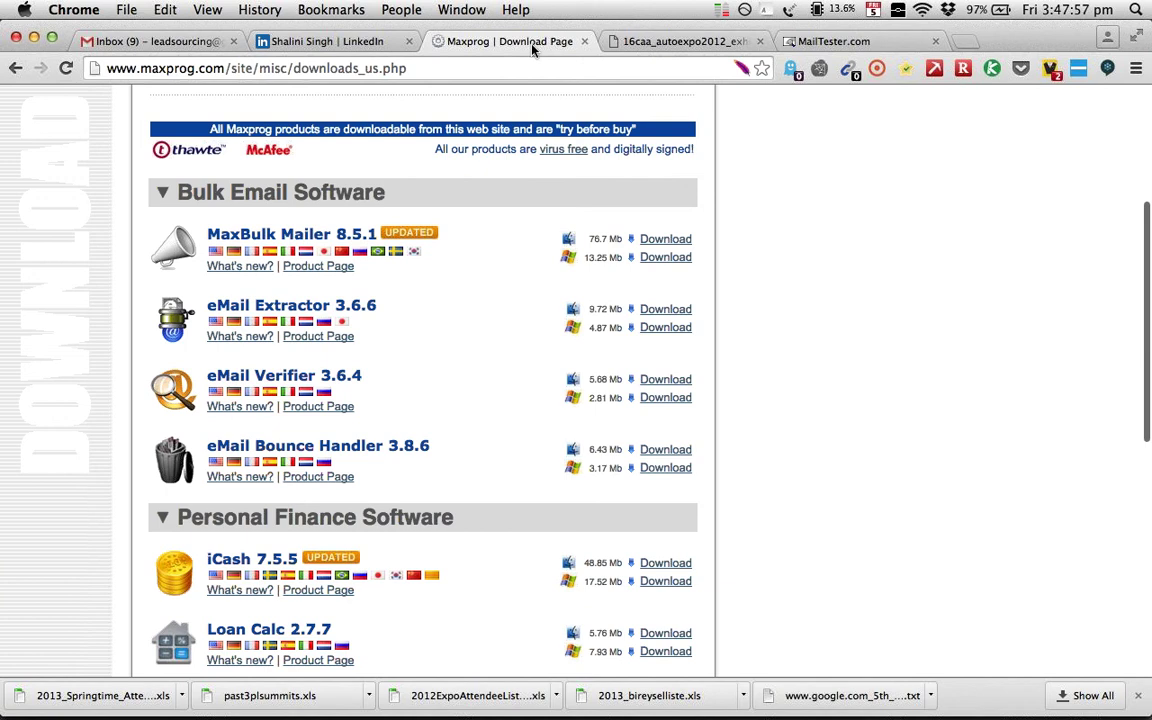
pyautogui.click(586, 42)
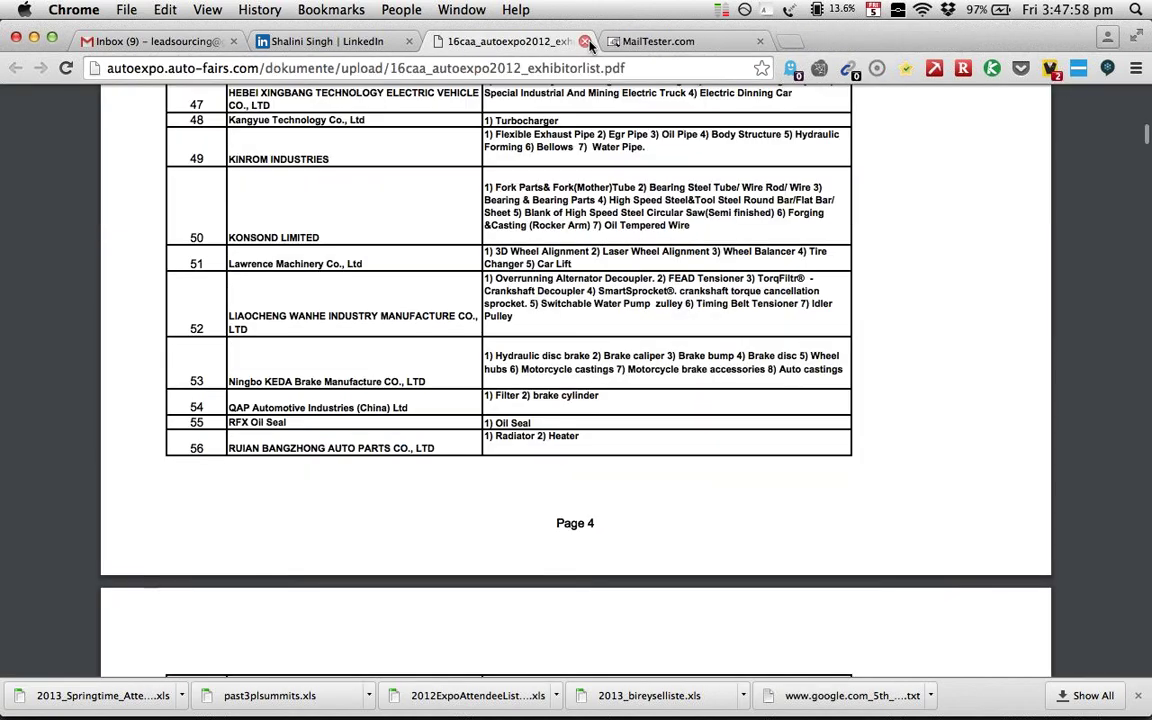
pyautogui.click(590, 42)
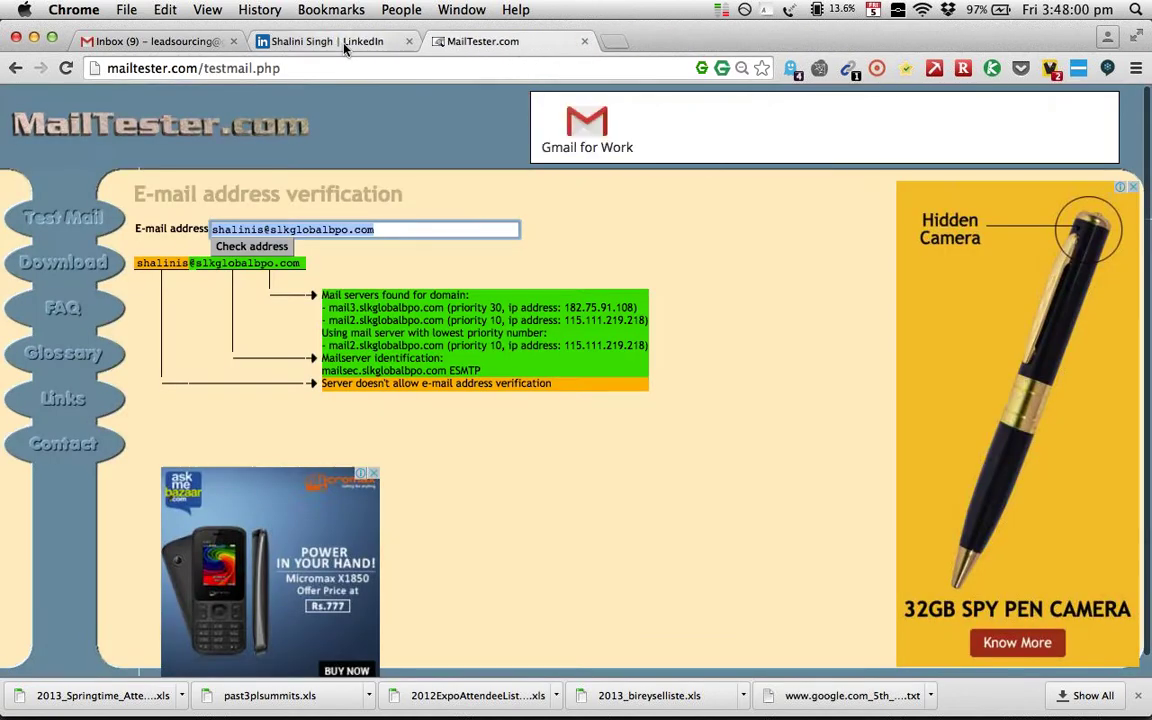
# Show the SLK Global Head of Learning and Development LinkedIn profile in the full-size window.
pyautogui.click(309, 38)
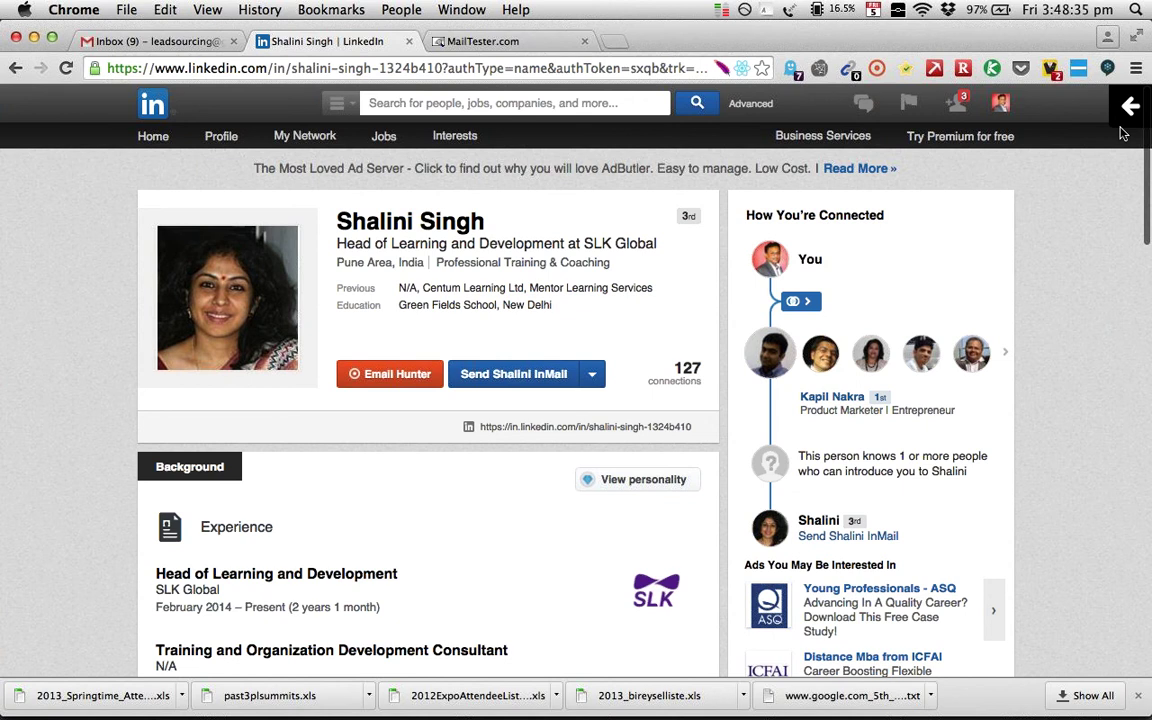
pyautogui.hotkey('ctrl', 'Down')
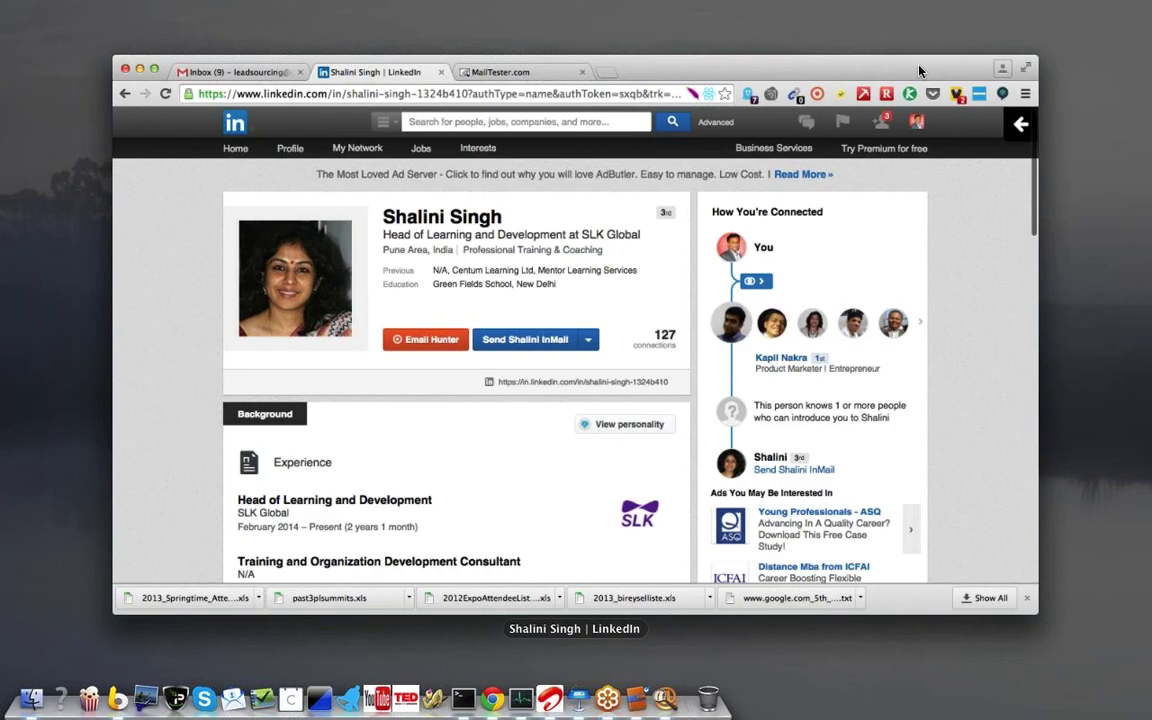
pyautogui.click(829, 56)
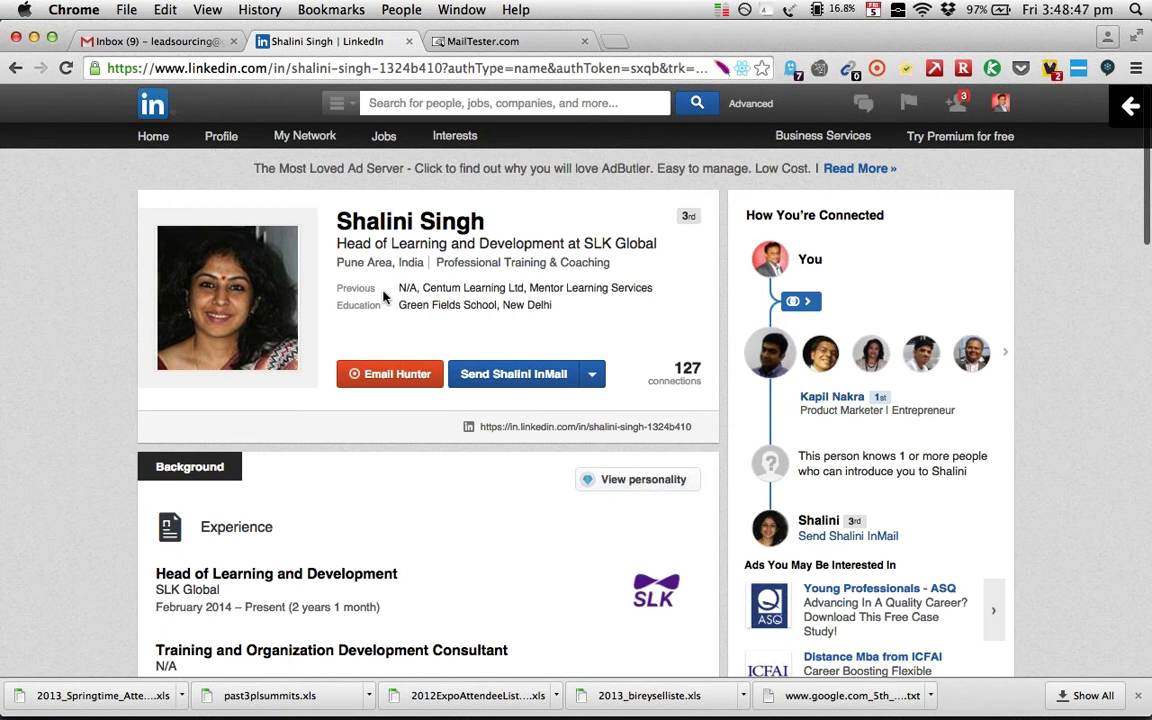
# Open Crystal's person name search from the toolbar, then dismiss the popup.
pyautogui.click(1105, 68)
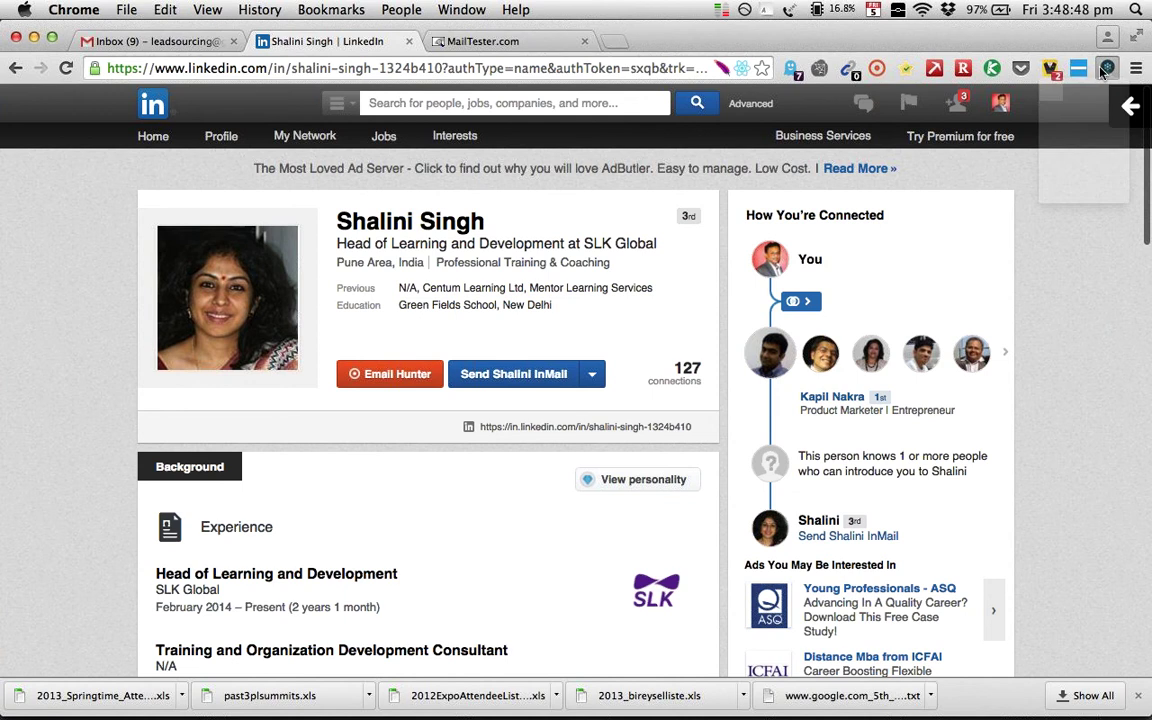
pyautogui.click(893, 205)
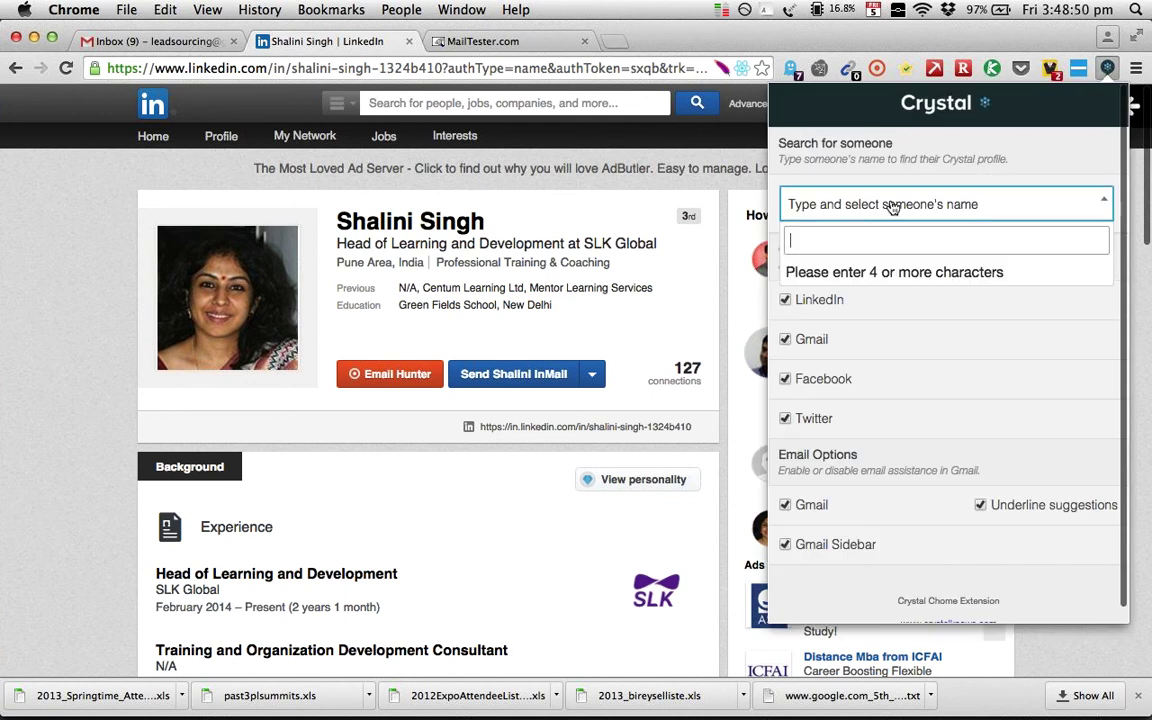
pyautogui.click(656, 300)
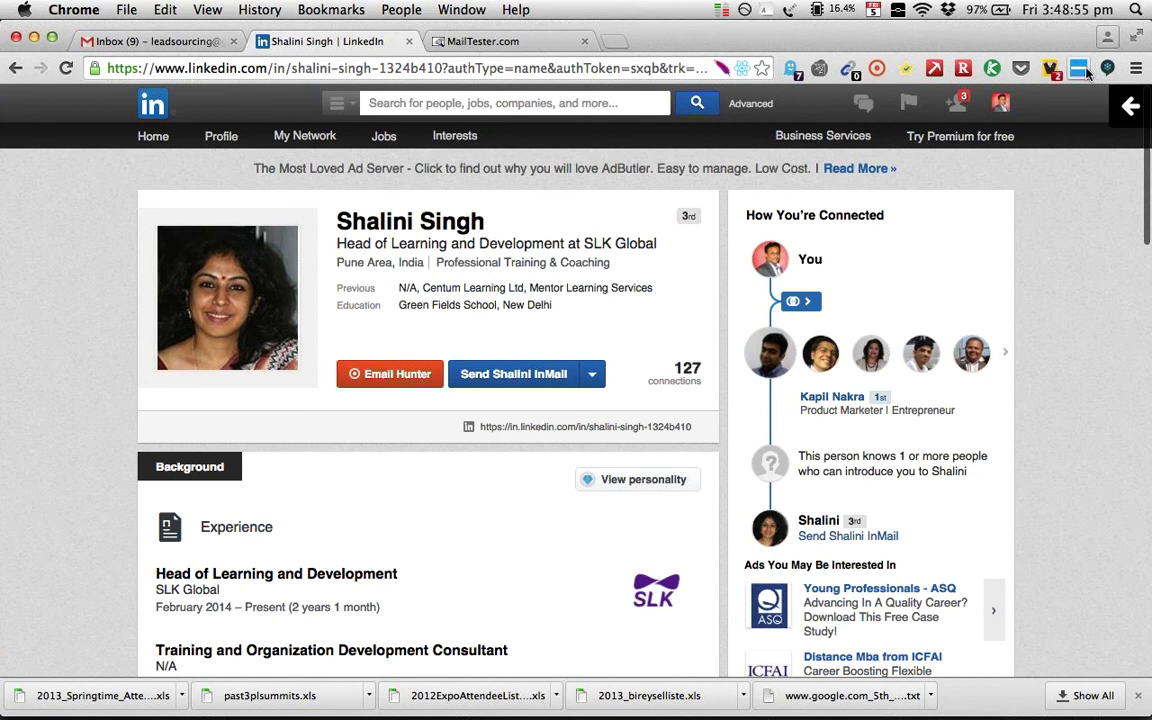
# Select the unverified work email Prophet finds for this profile, then return to the MailTester tab's address bar.
pyautogui.click(966, 66)
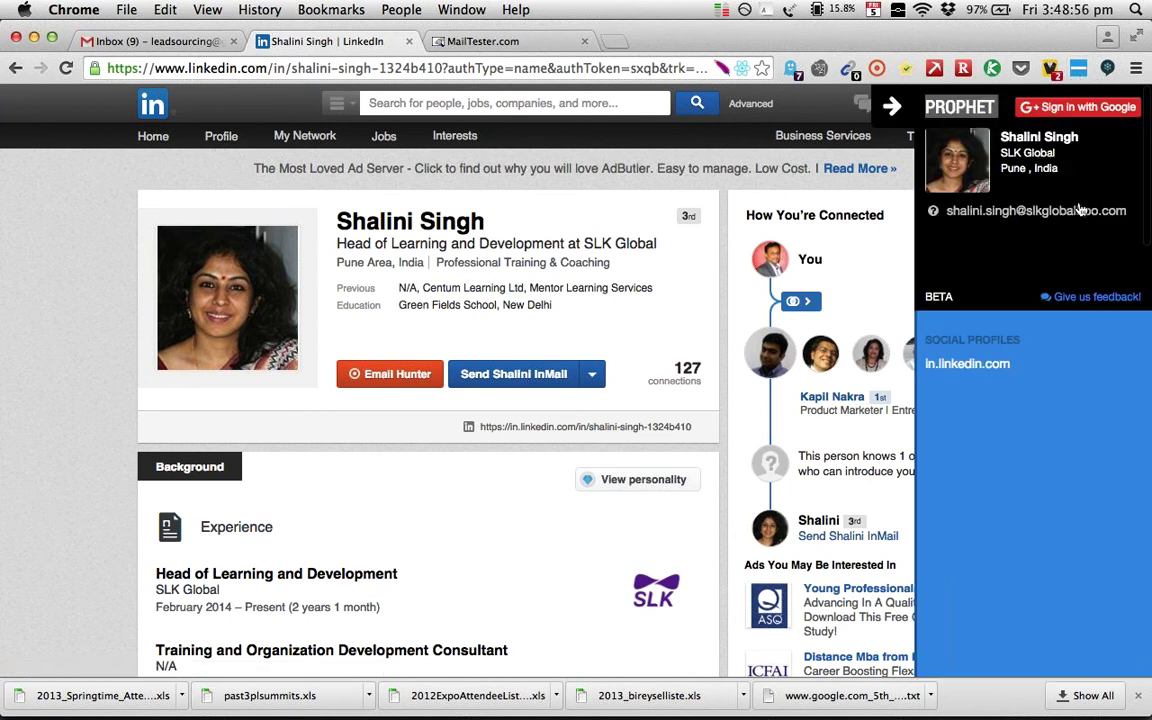
pyautogui.moveTo(1124, 210); pyautogui.dragTo(860, 200)
pyautogui.press('super+c')
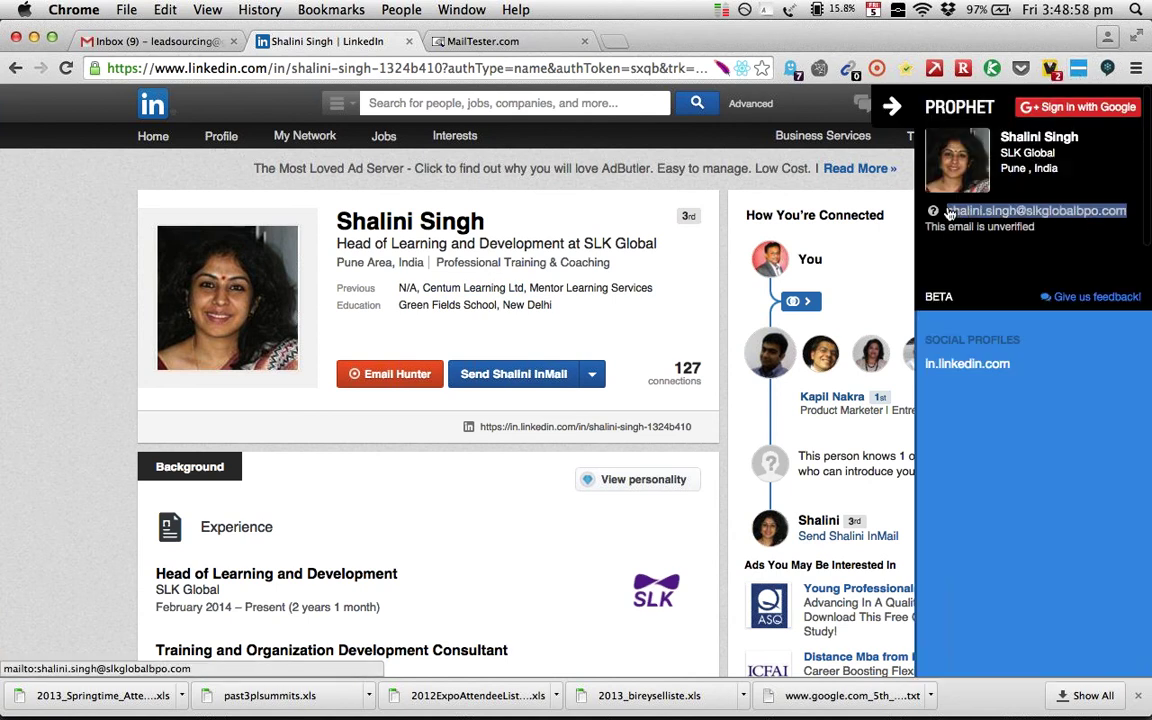
pyautogui.click(484, 44)
pyautogui.click(456, 63)
# Load gmail.com and start a new message to the email found with Prophet.
pyautogui.write('gmail.com')
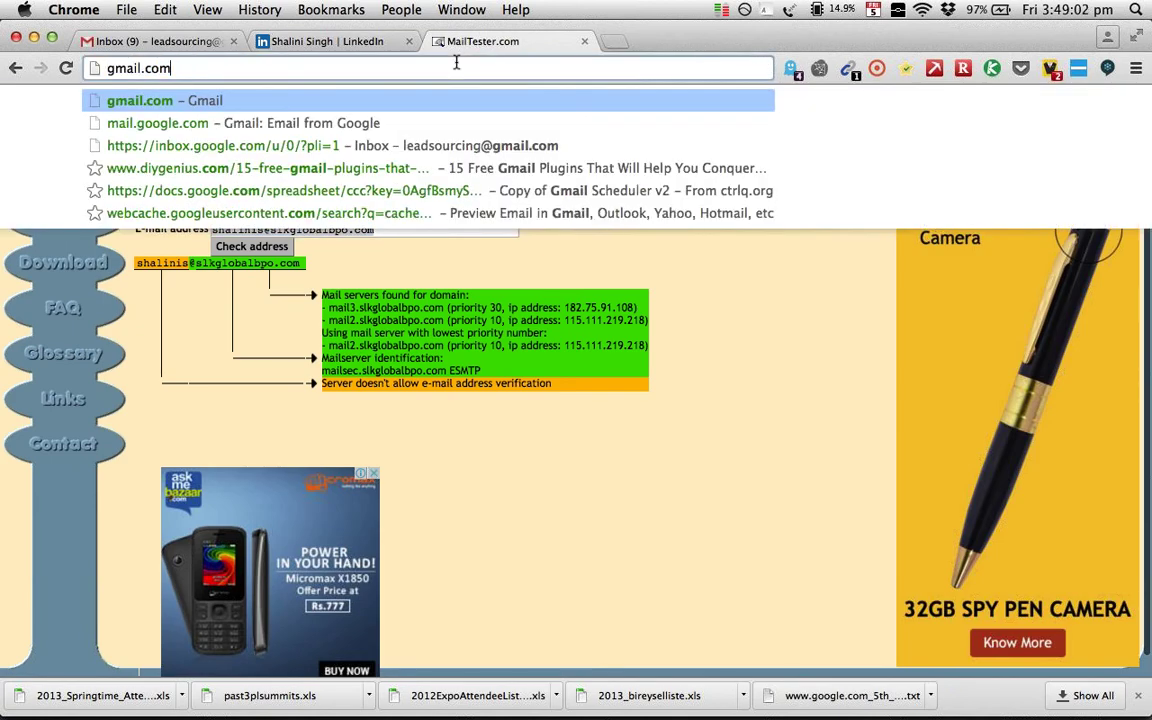
pyautogui.press('Return')
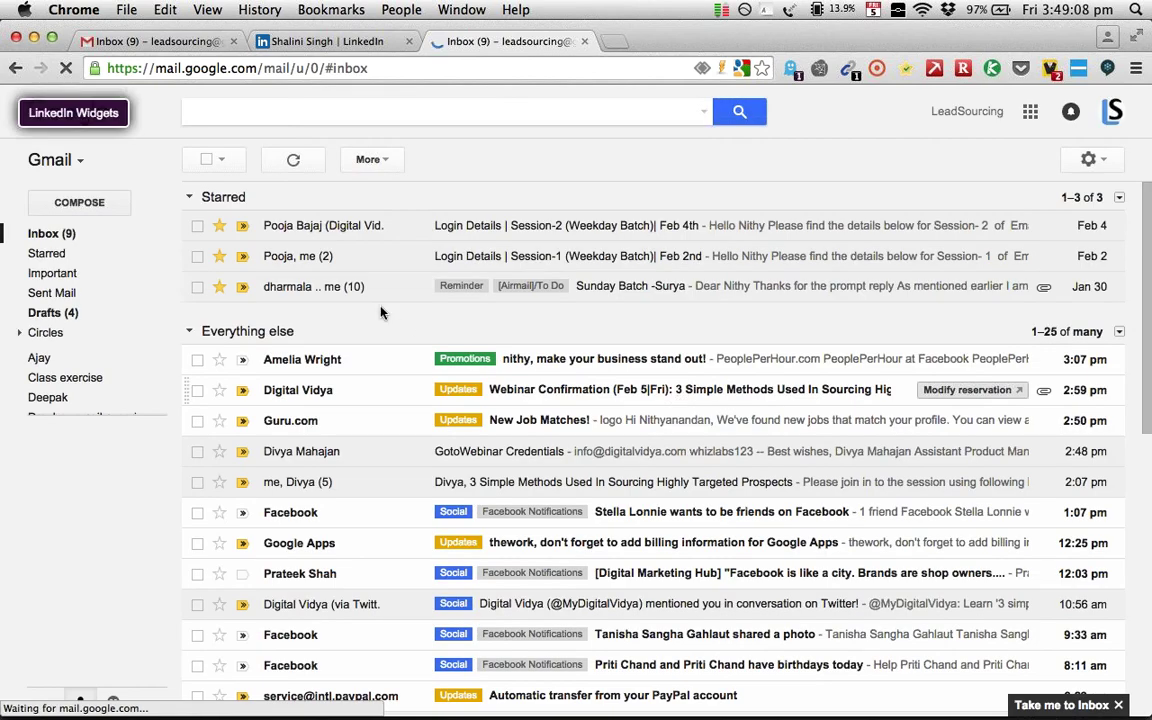
pyautogui.click(79, 202)
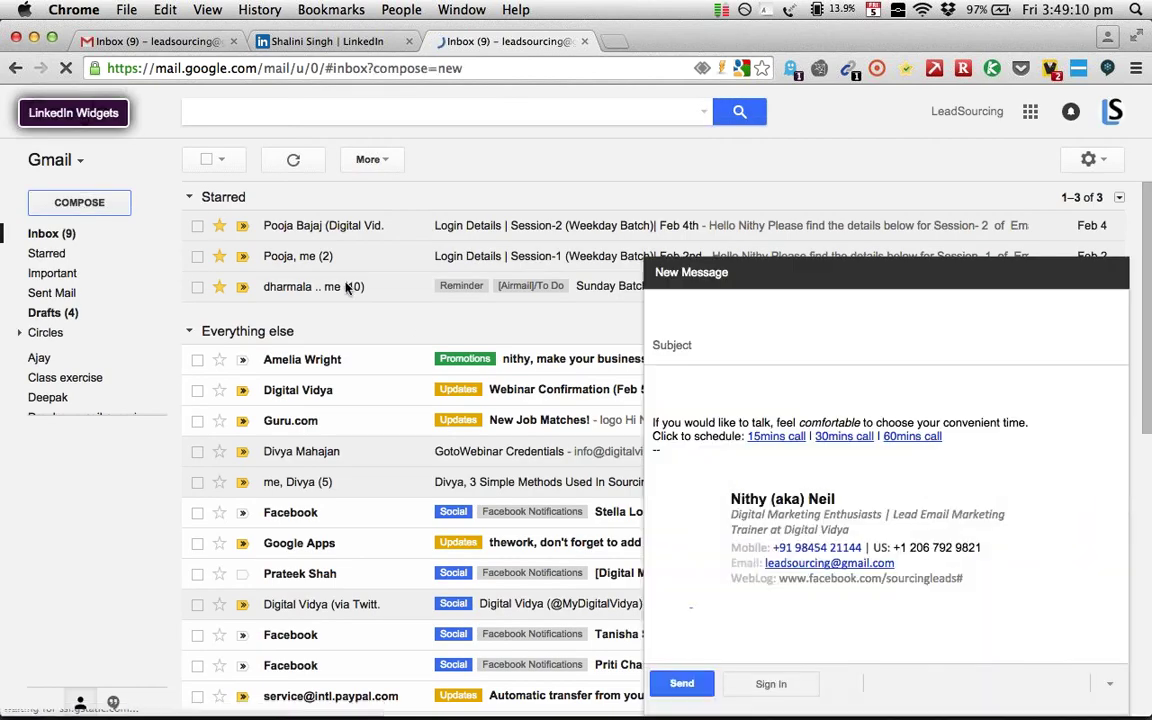
pyautogui.click(1091, 273)
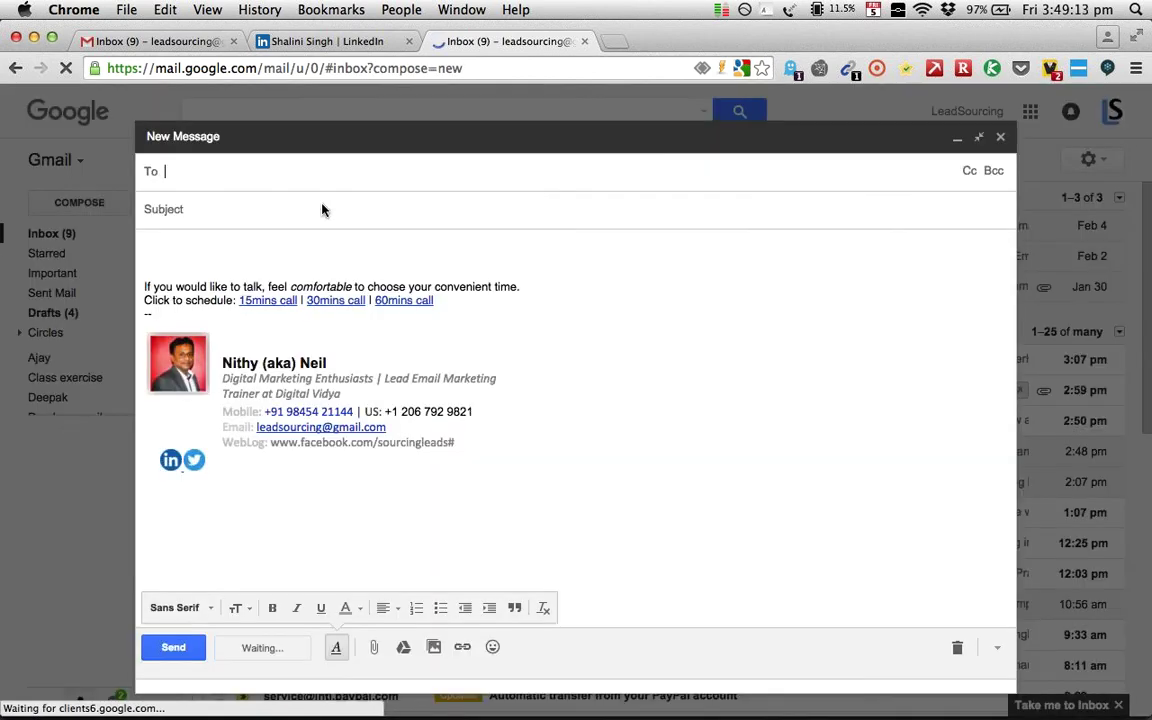
pyautogui.press('super+v')
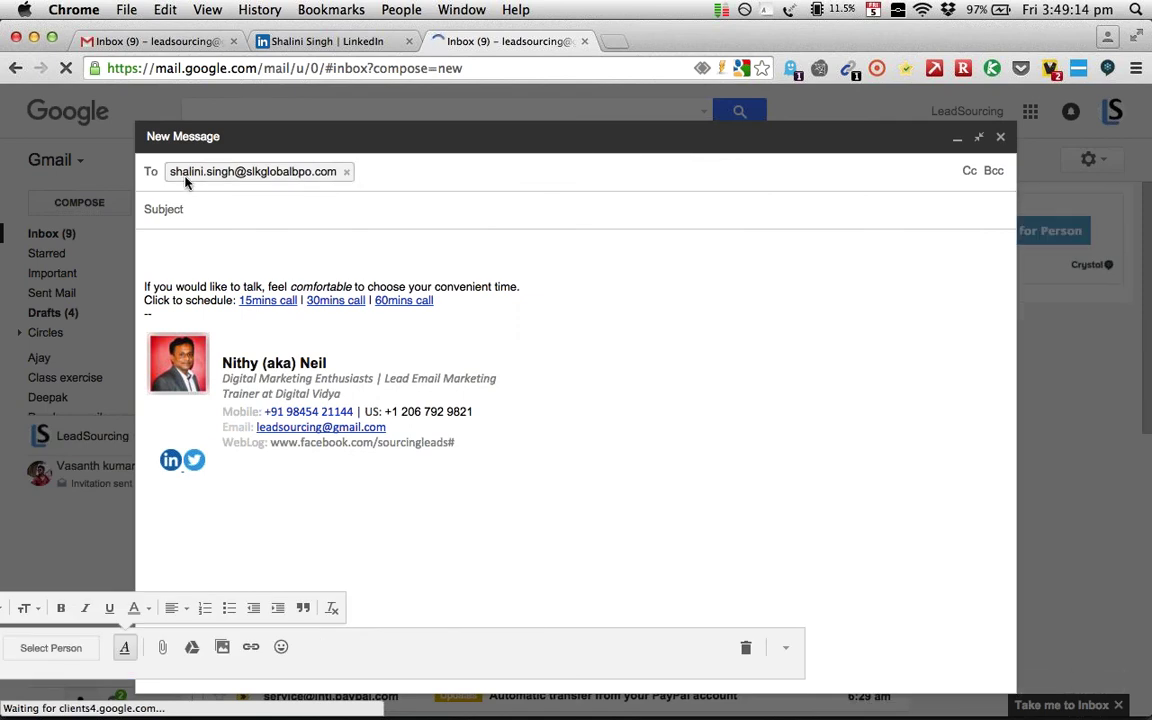
# Toggle the draft between full screen and docked, then run Crystal's Search for Person to list 10 matches.
pyautogui.moveTo(211, 176)
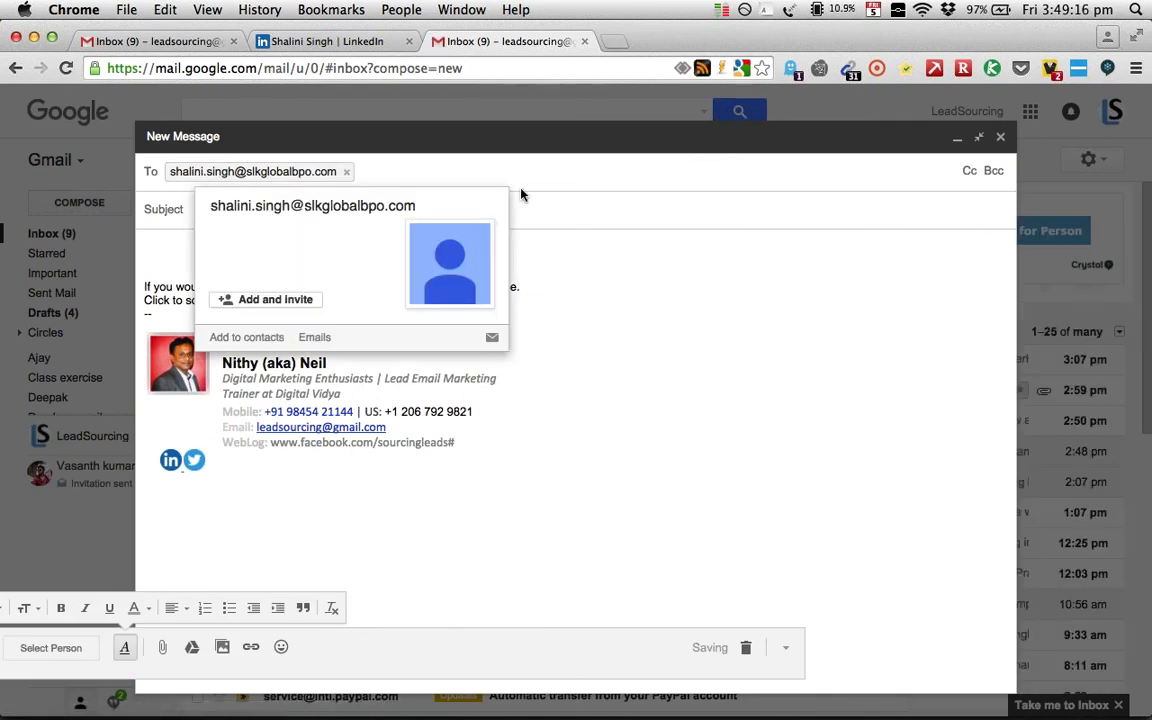
pyautogui.click(980, 138)
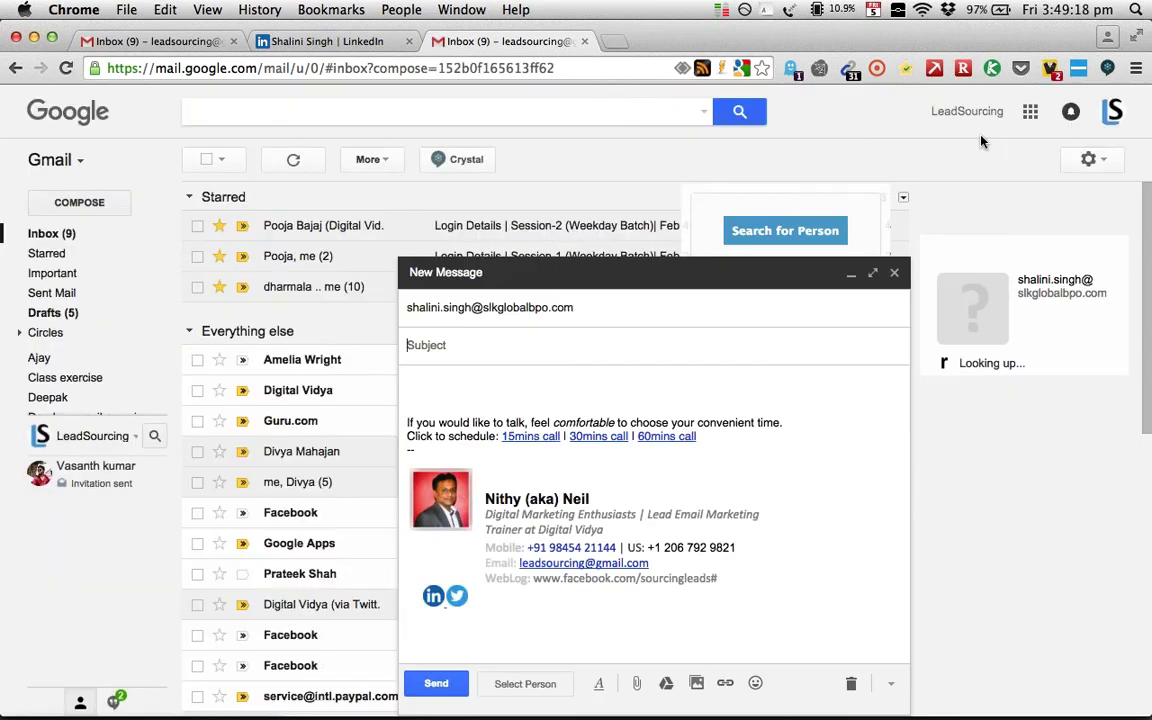
pyautogui.click(866, 274)
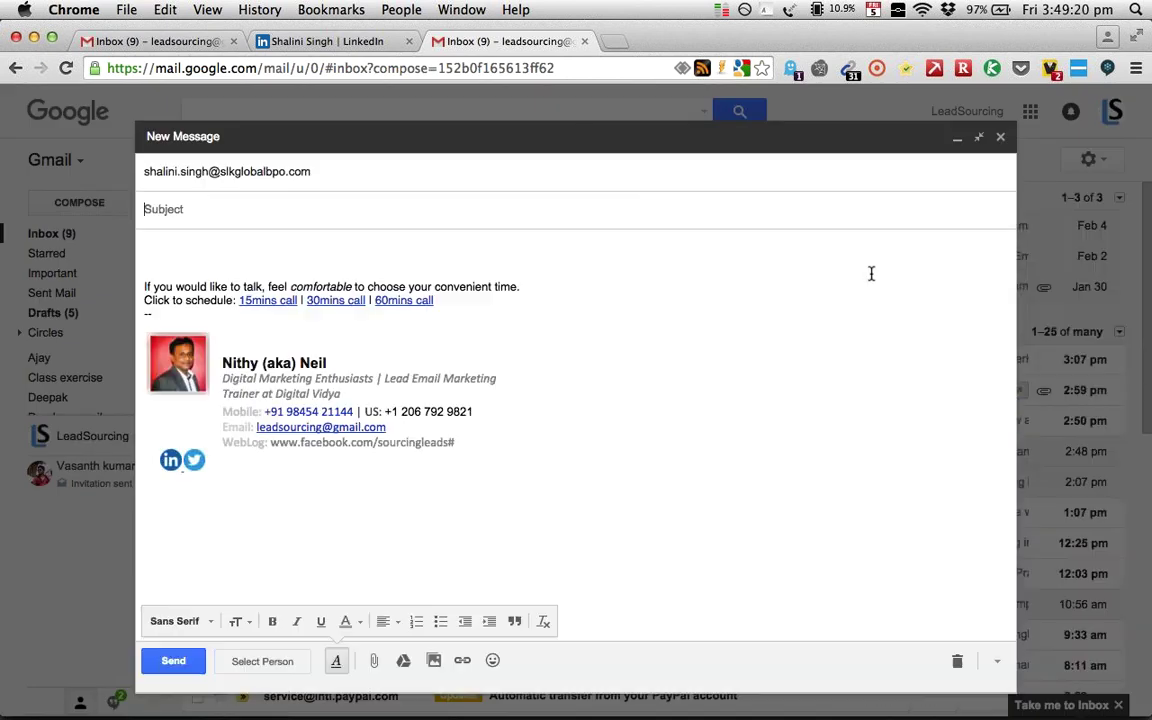
pyautogui.click(979, 137)
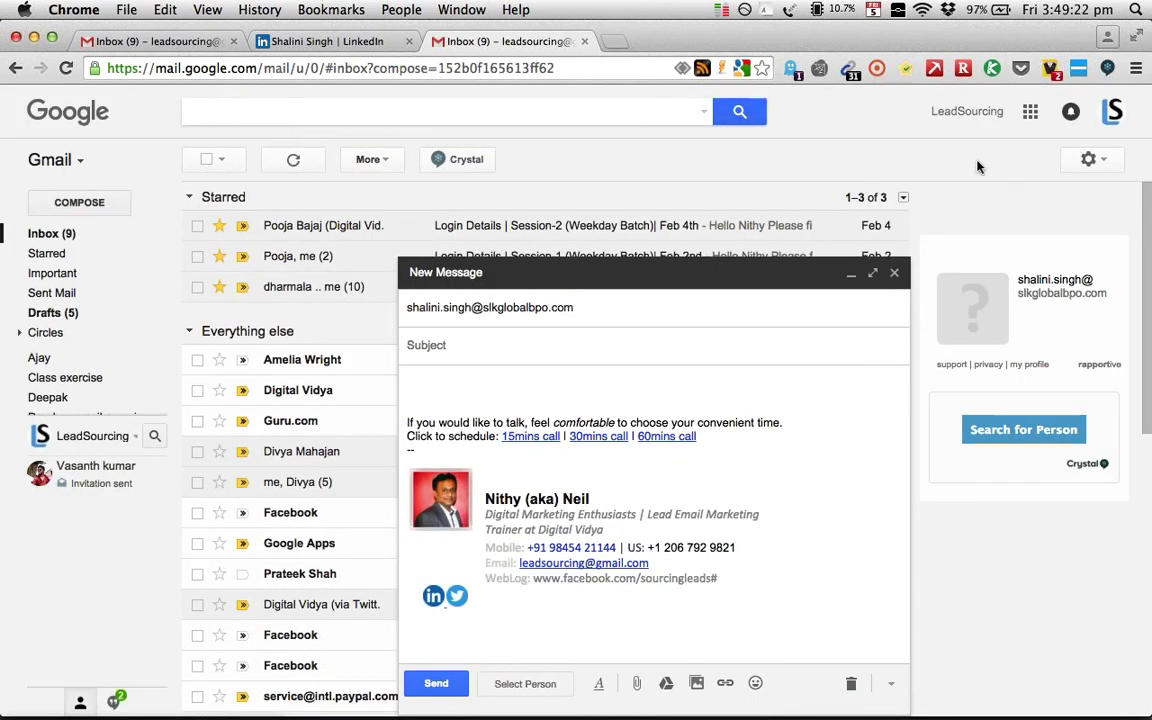
pyautogui.click(1042, 432)
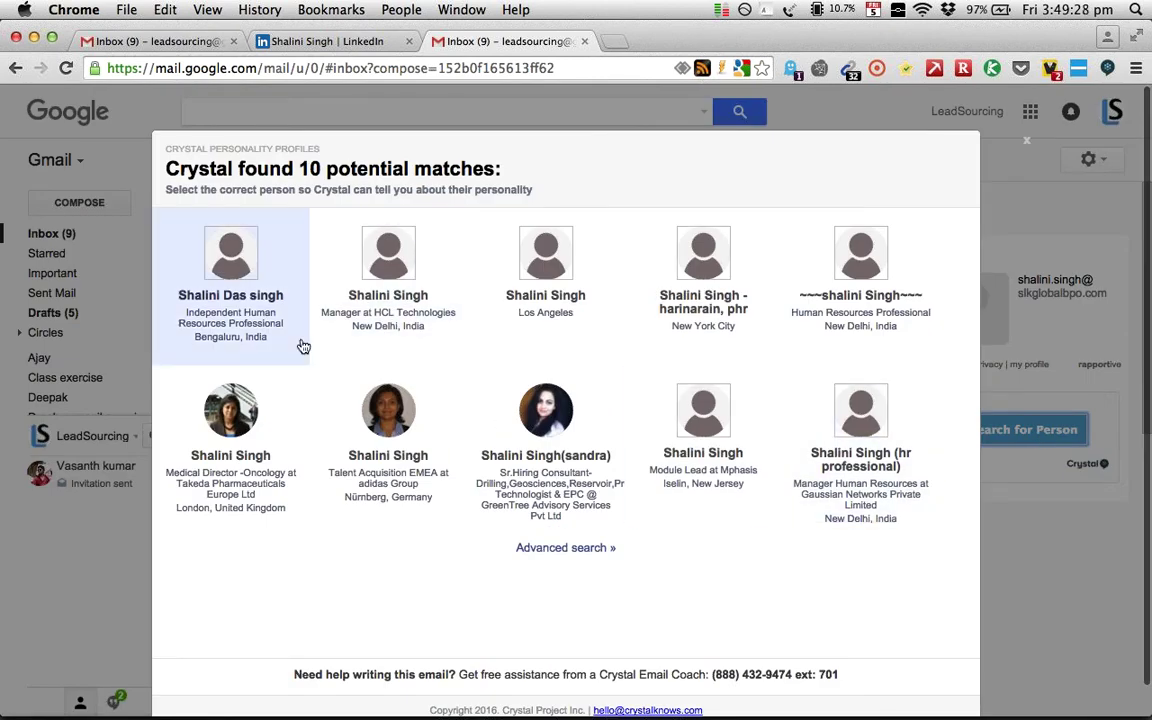
# Compare Crystal's potential matches against the LinkedIn profile tab.
pyautogui.click(350, 41)
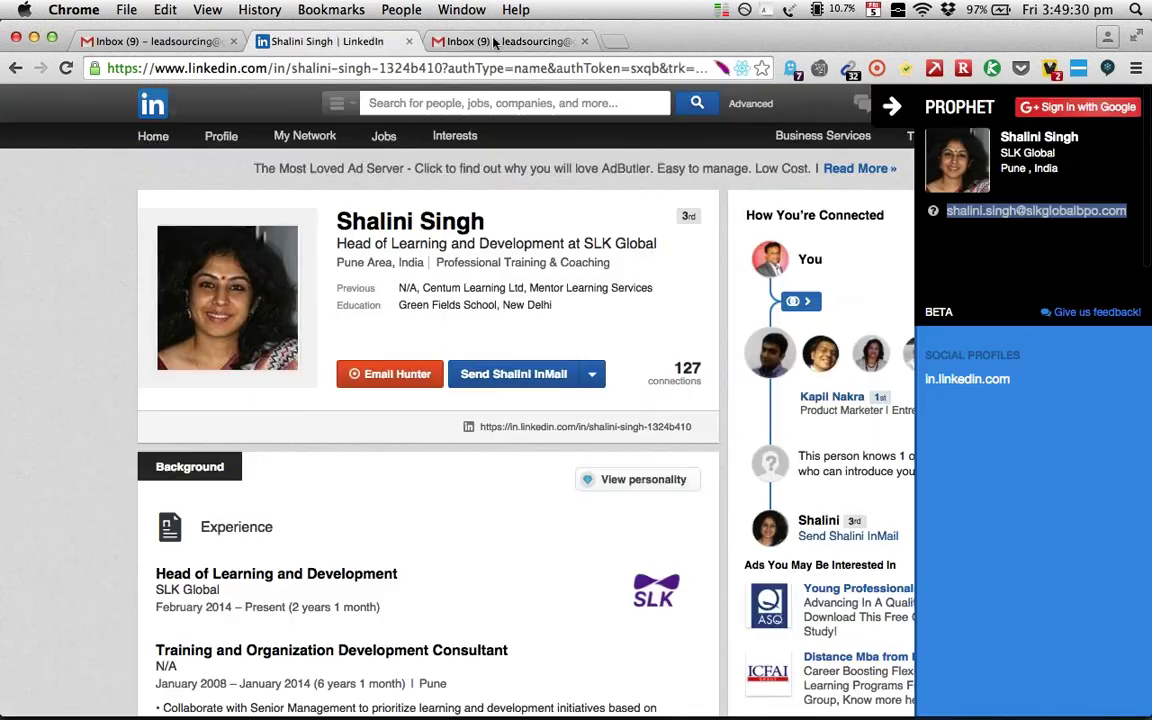
pyautogui.click(450, 41)
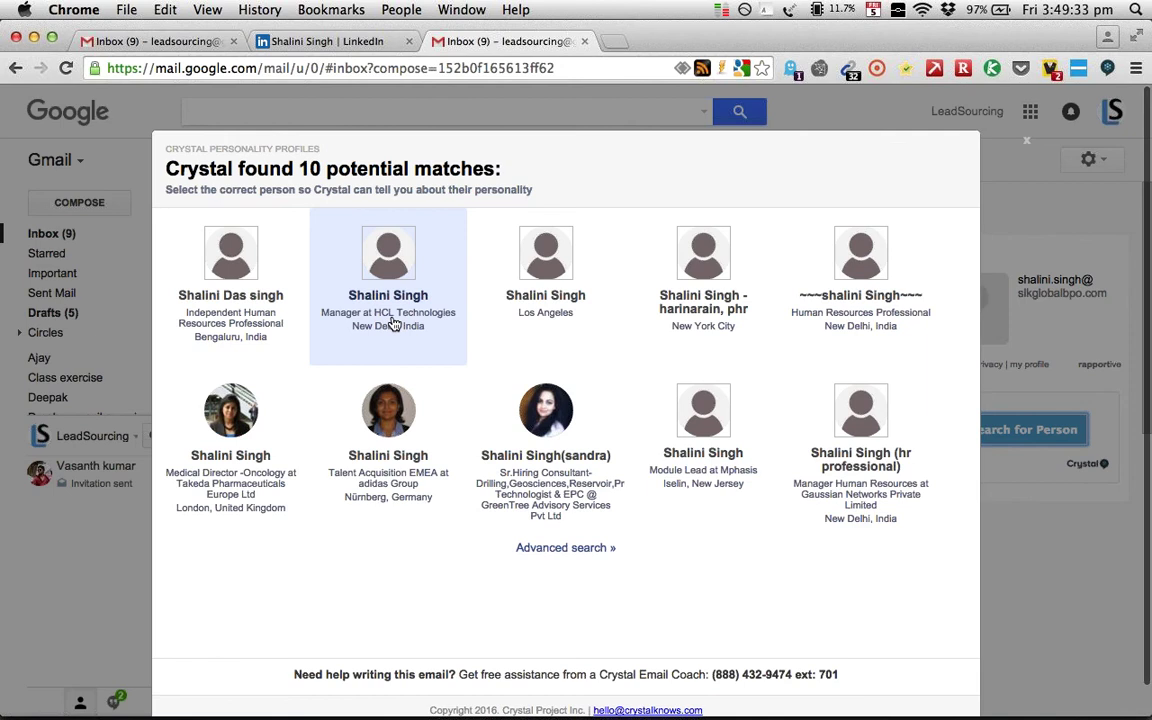
pyautogui.click(296, 47)
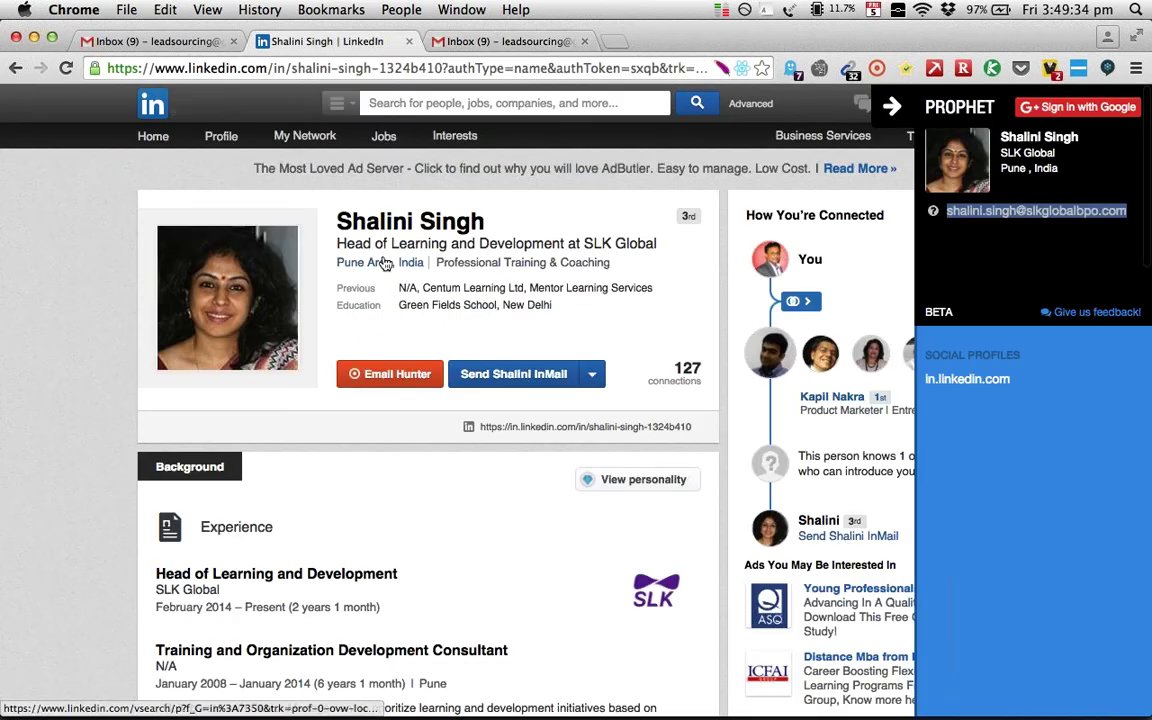
pyautogui.hotkey('ctrl', 'Tab')
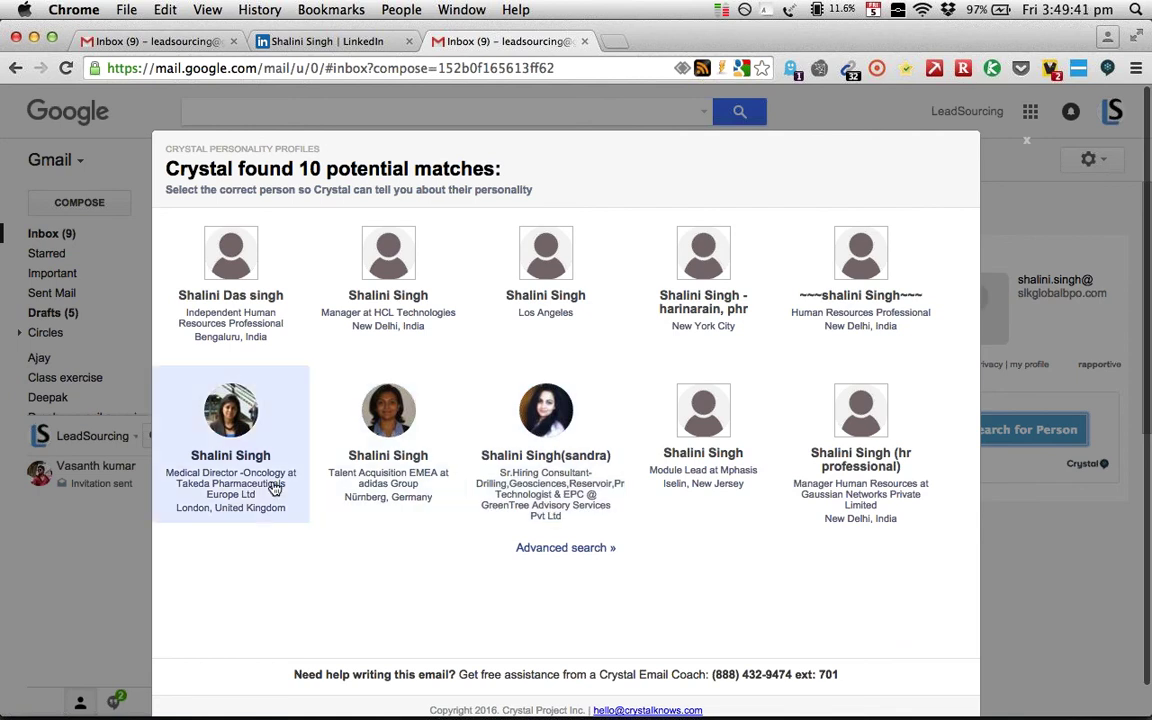
# Choose the first Crystal match, reopen its profile by adding the person as a contact, then swipe back.
pyautogui.click(222, 438)
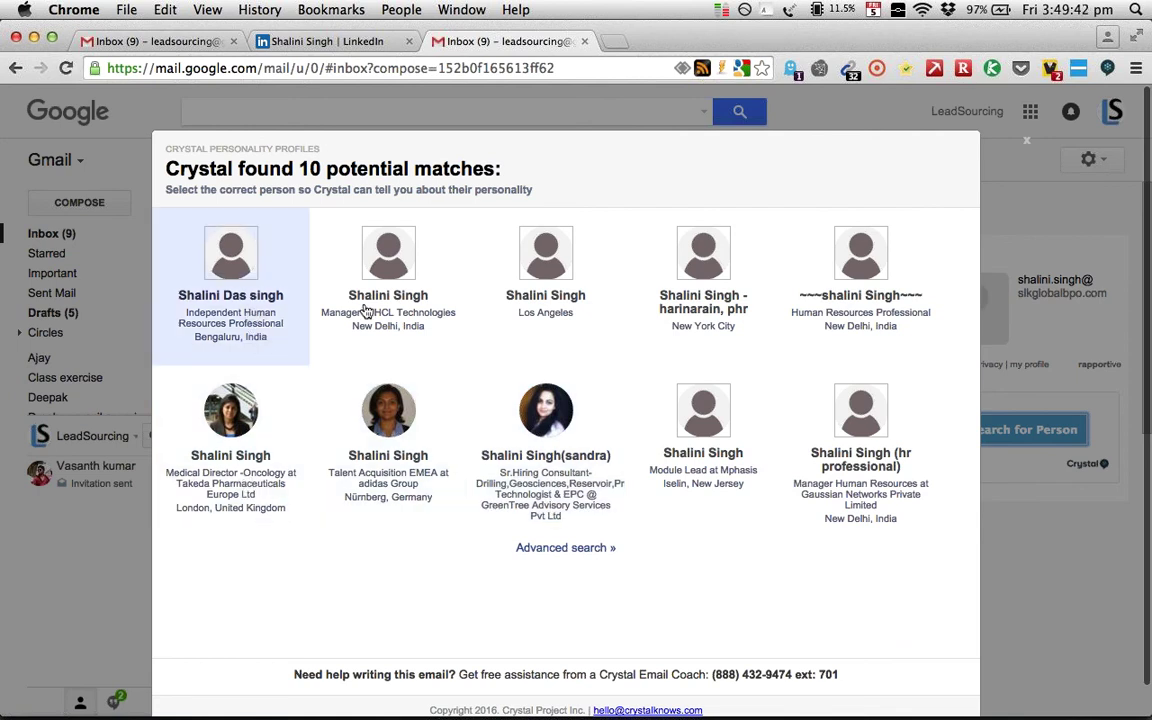
pyautogui.click(245, 321)
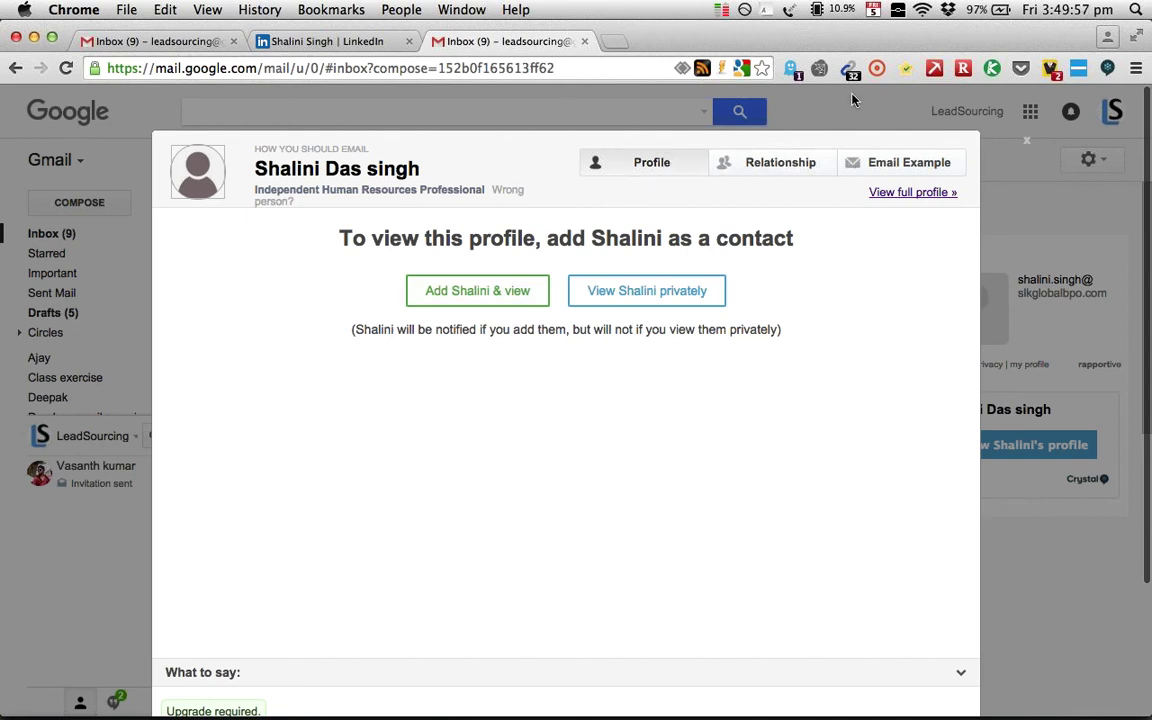
pyautogui.click(763, 112)
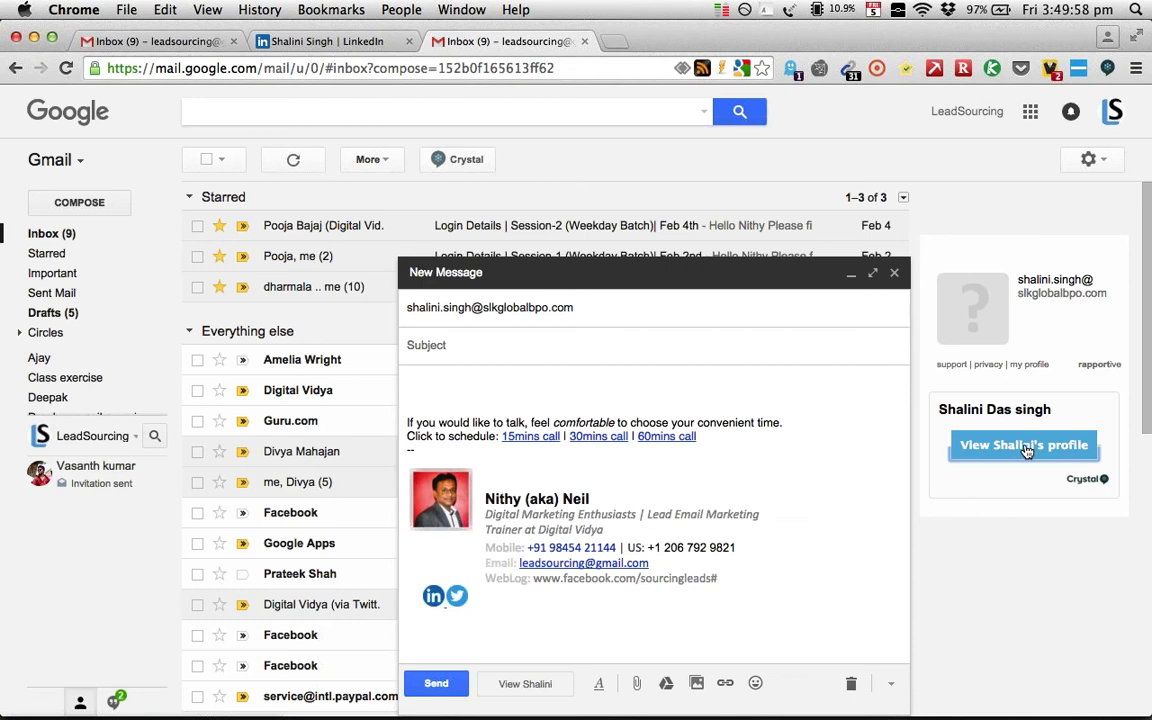
pyautogui.click(1023, 444)
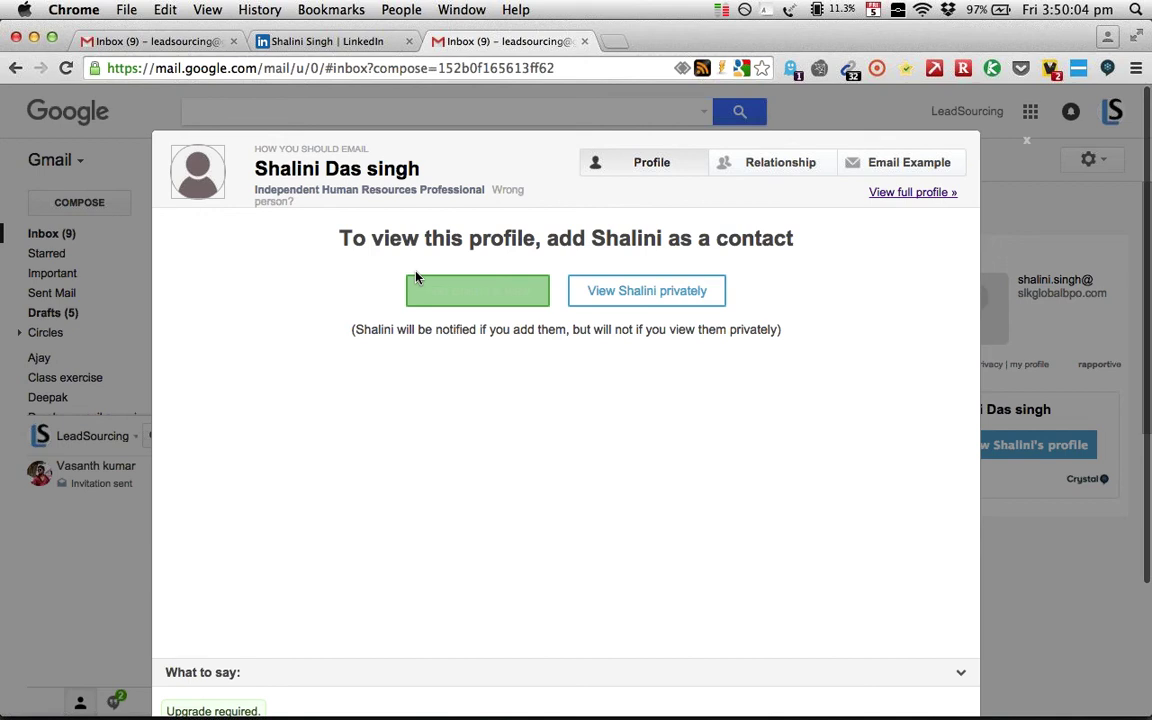
pyautogui.hscroll(-5, 243, 199)
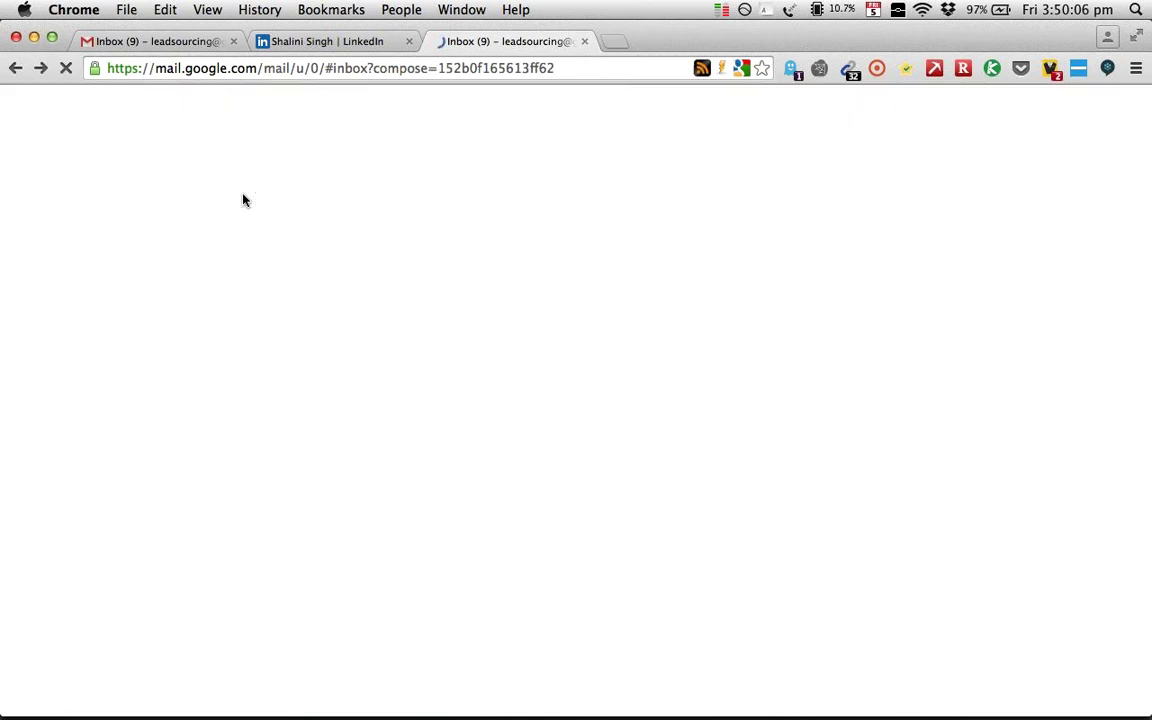
# Return to the Gmail inbox tab and close the leftover loading compose tab.
pyautogui.hscroll(-5, 243, 199)
pyautogui.press('super+Tab')
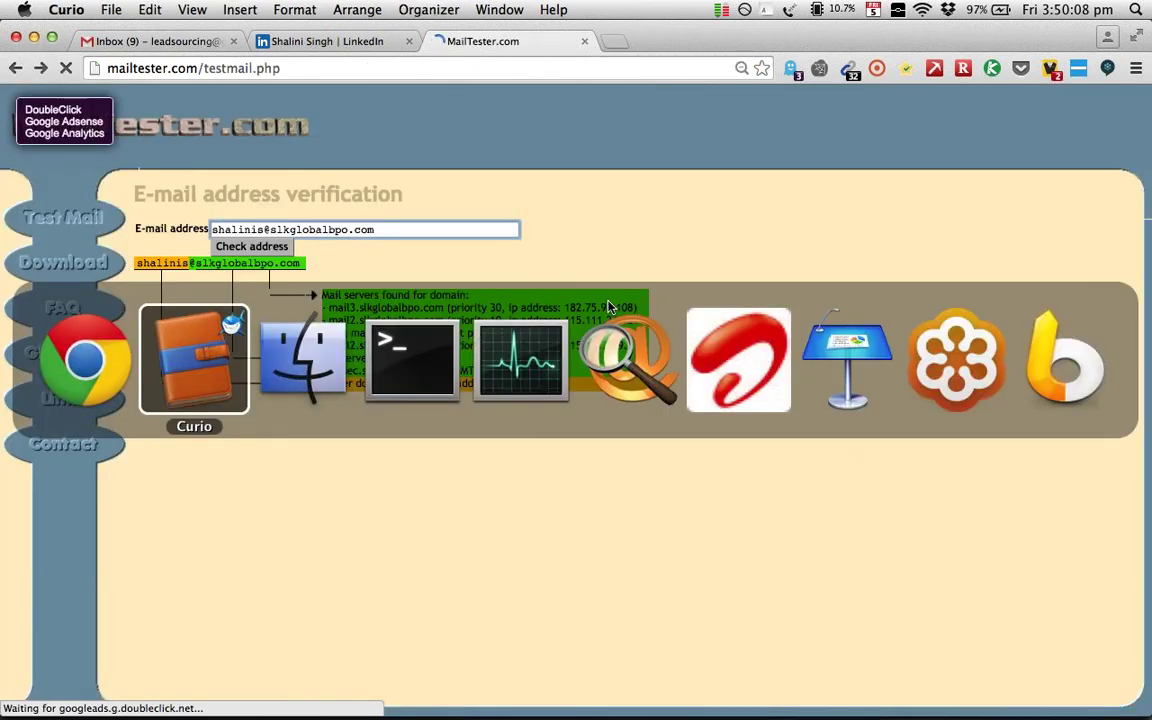
pyautogui.press('super+Tab')
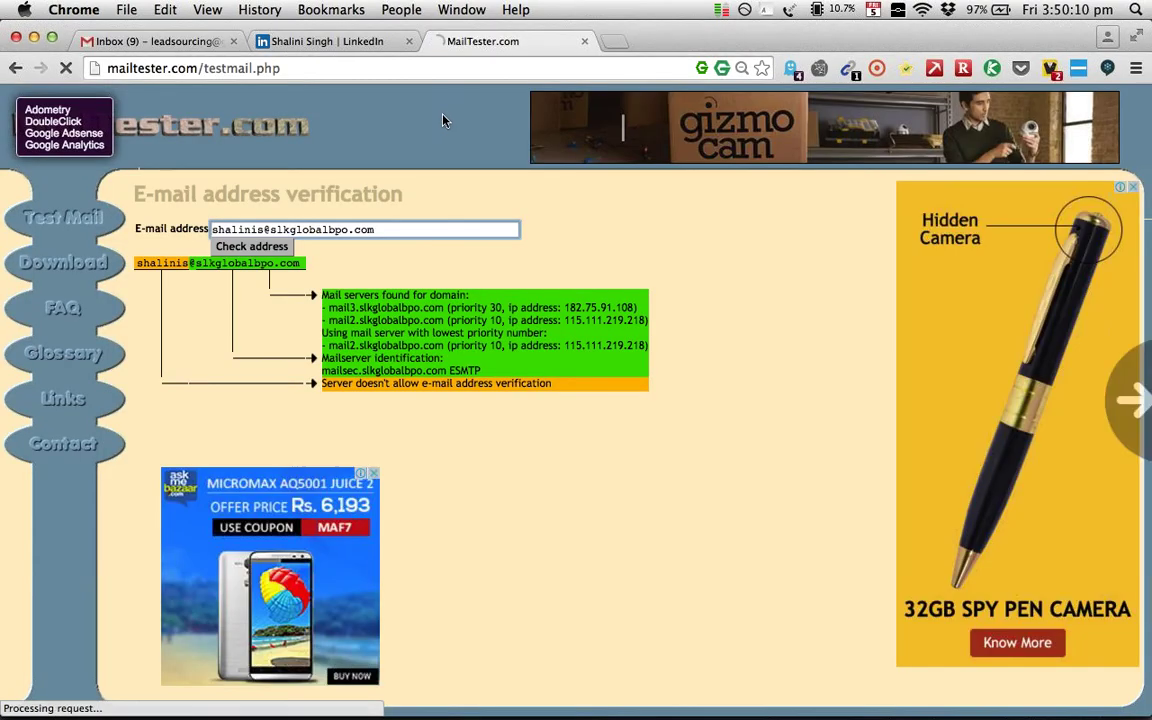
pyautogui.hscroll(5, 444, 121)
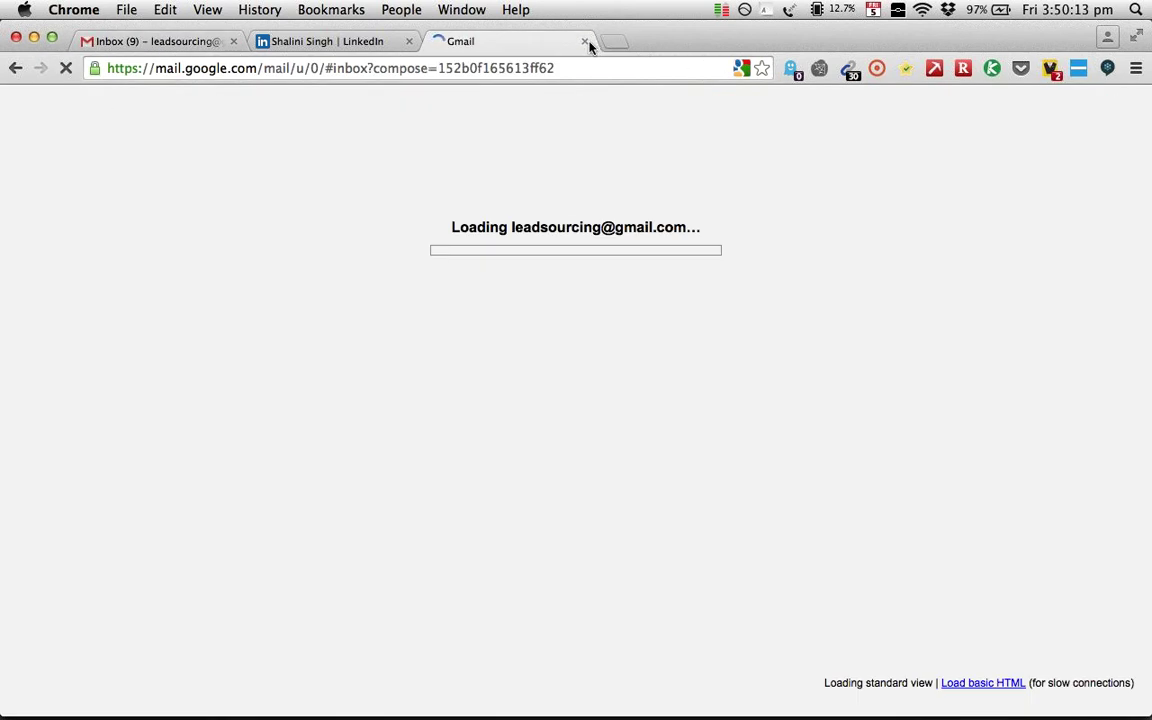
pyautogui.click(585, 42)
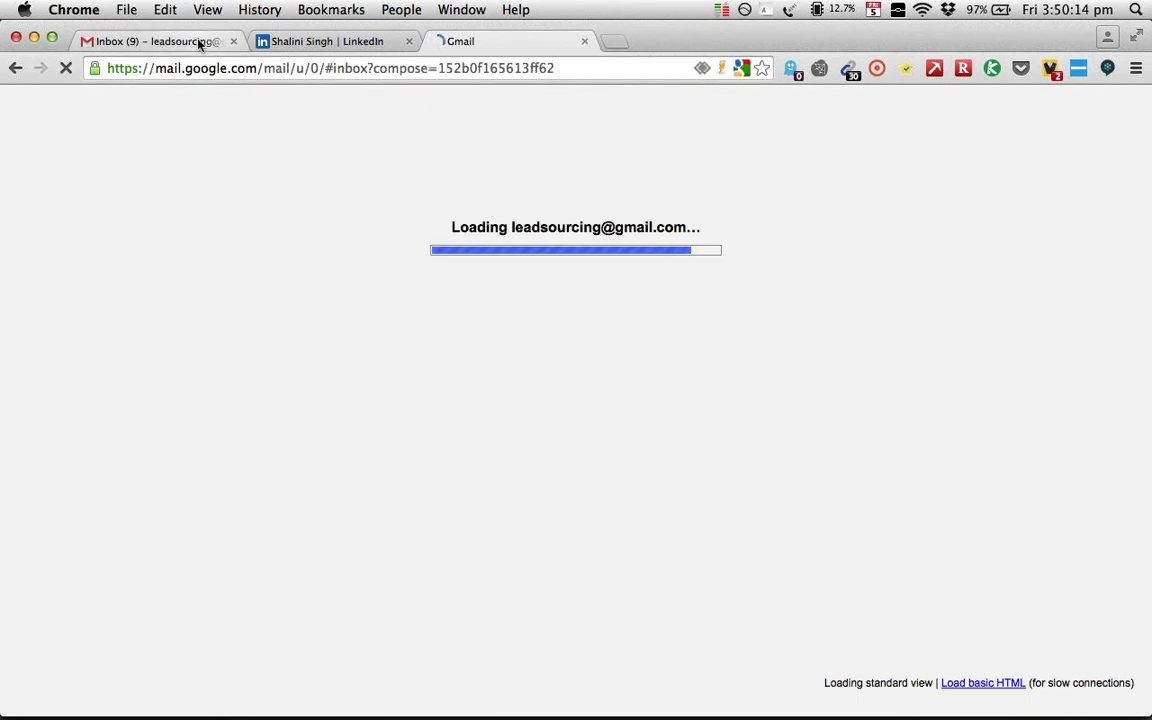
pyautogui.click(185, 44)
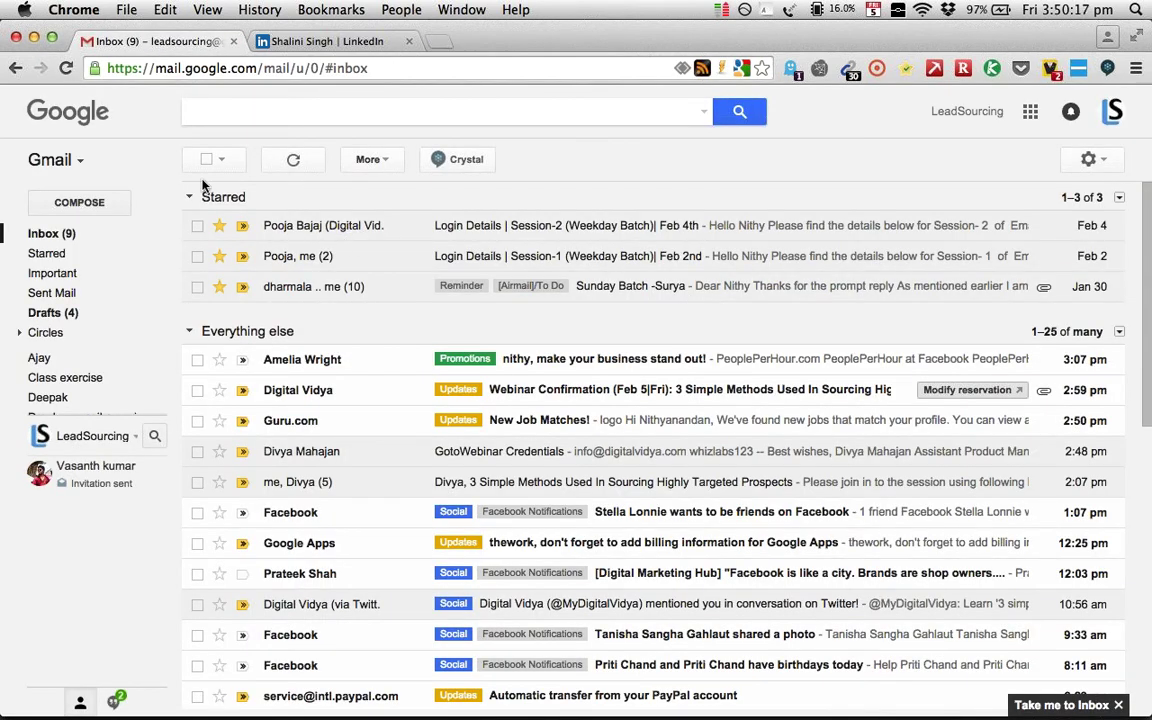
pyautogui.click(79, 202)
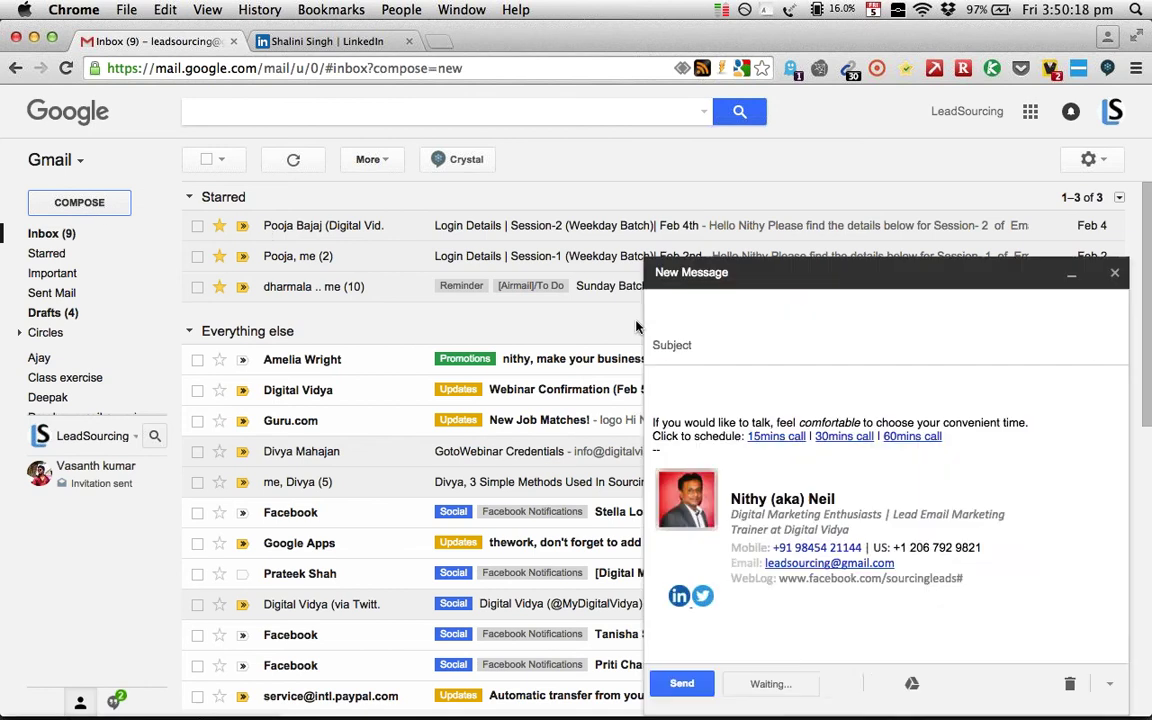
pyautogui.write('mni')
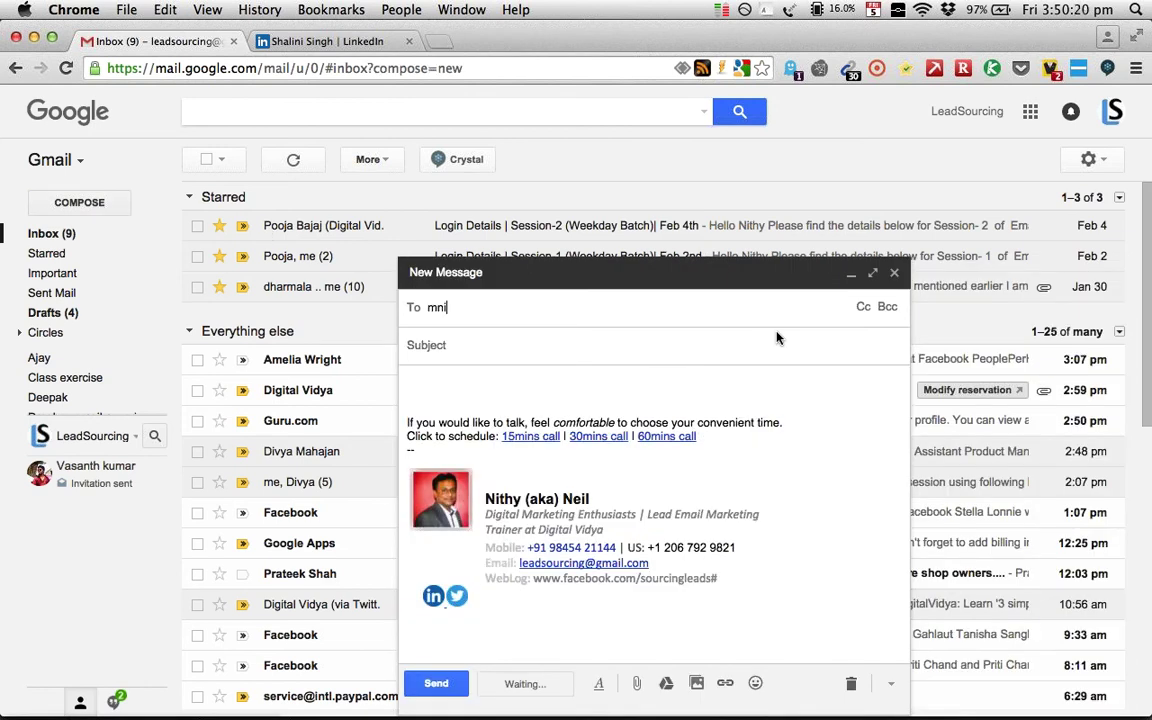
pyautogui.press('BackSpace')
pyautogui.press('BackSpace')
pyautogui.write('nithy')
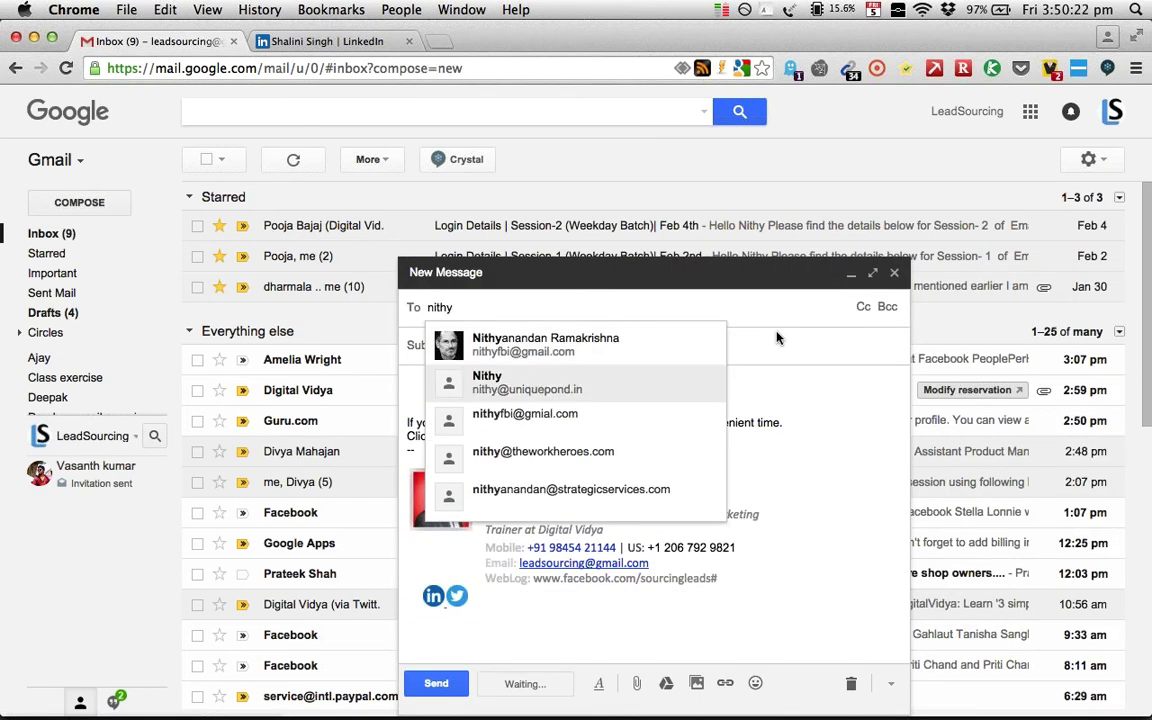
pyautogui.press('Return')
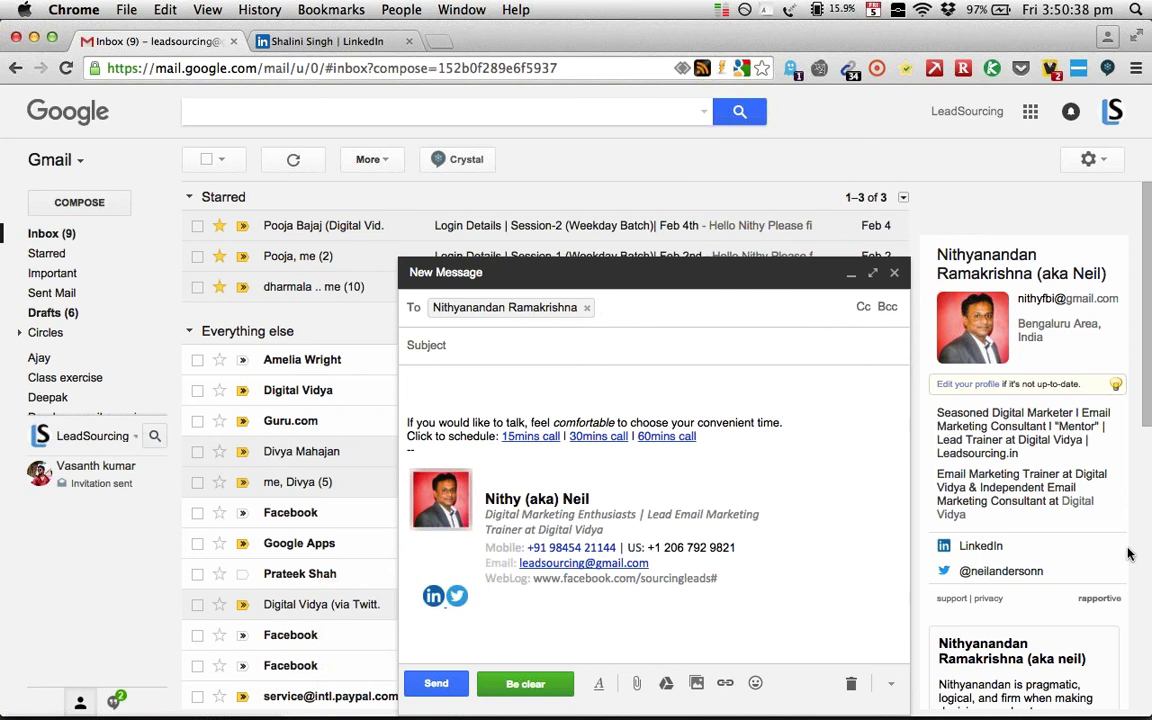
pyautogui.scroll(-5, 1018, 545)
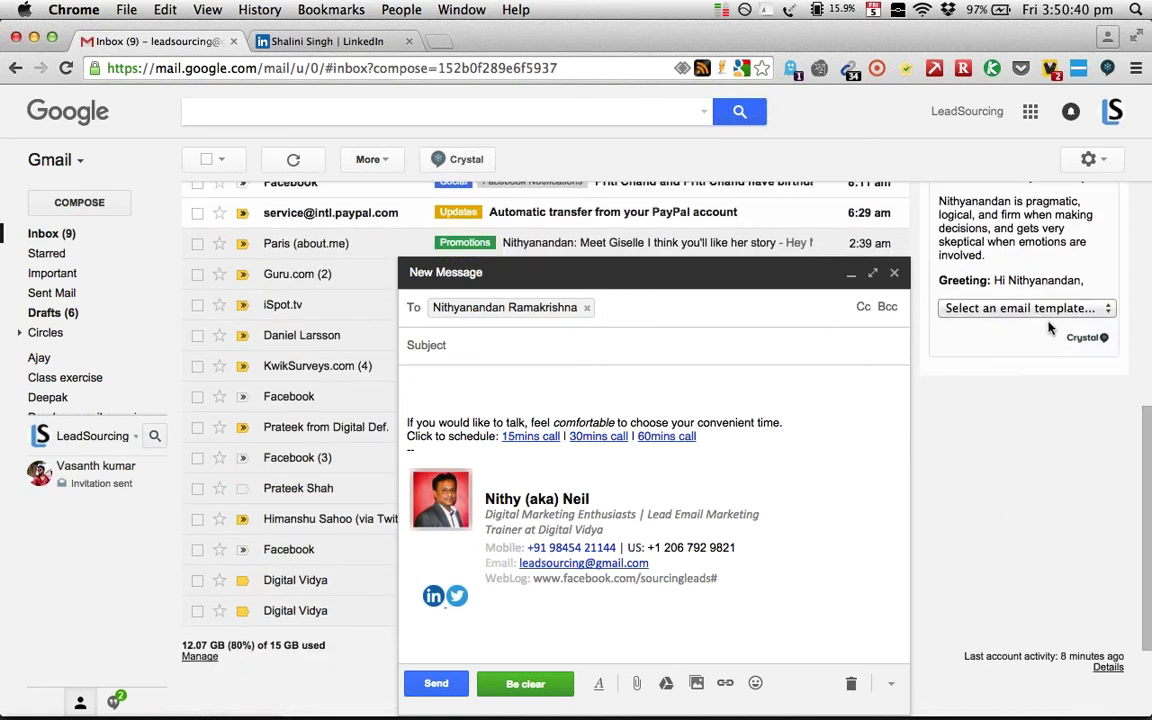
pyautogui.scroll(5, 1049, 330)
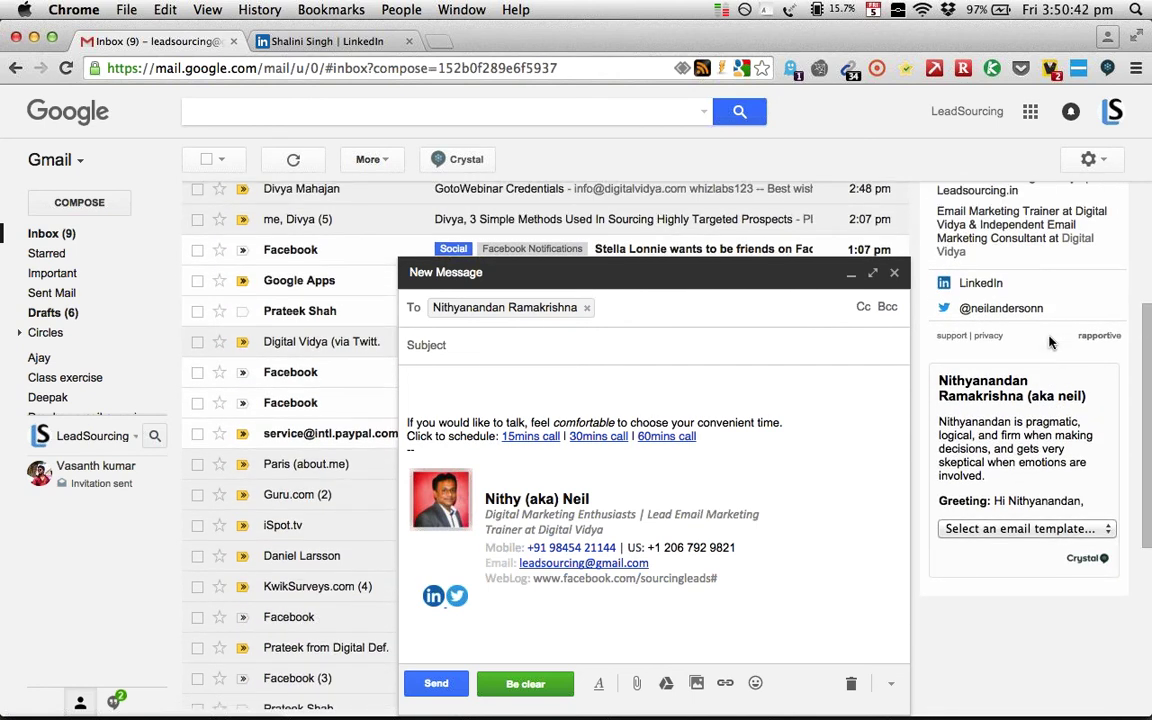
pyautogui.click(1038, 530)
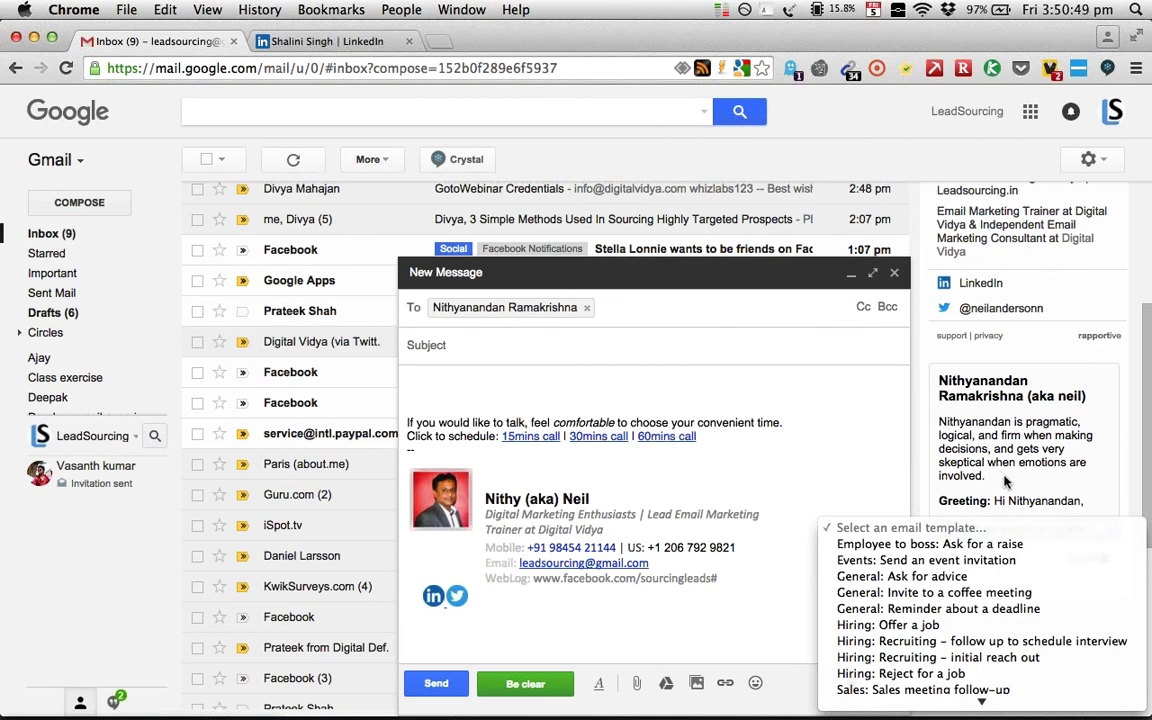
# Pick the 'Events: Send an event invitation' template and highlight lines of its Big Conference speaker list.
pyautogui.click(957, 562)
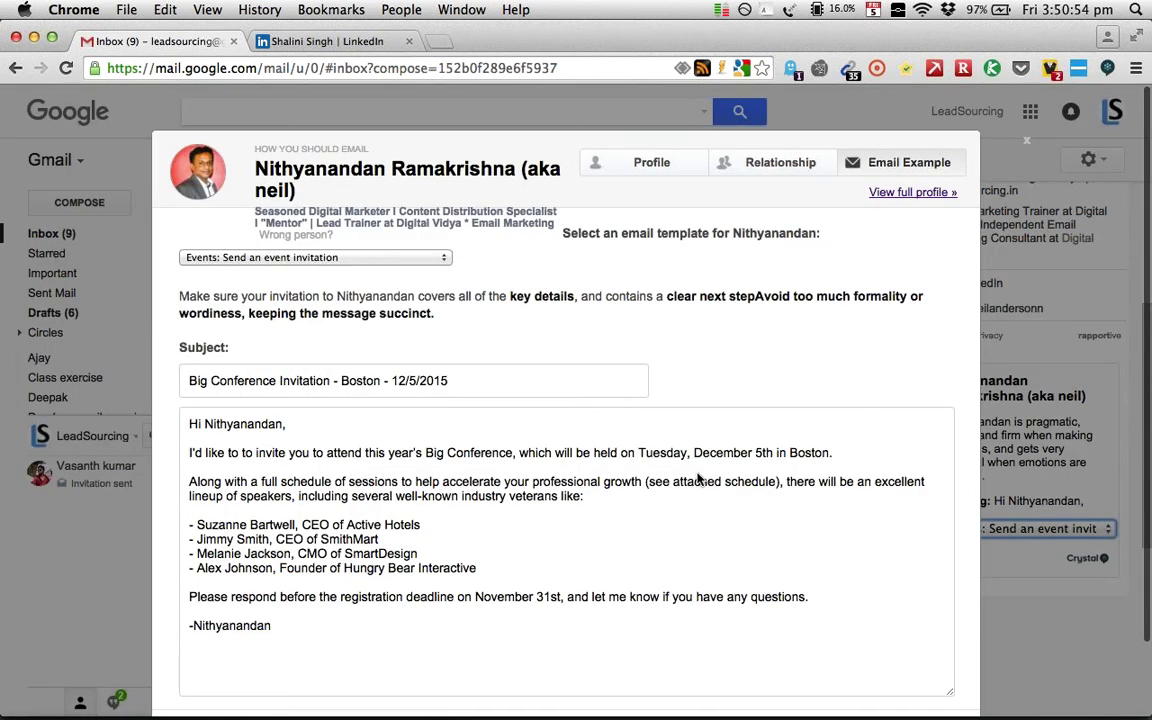
pyautogui.scroll(-2, 698, 479)
pyautogui.moveTo(272, 578); pyautogui.dragTo(188, 372)
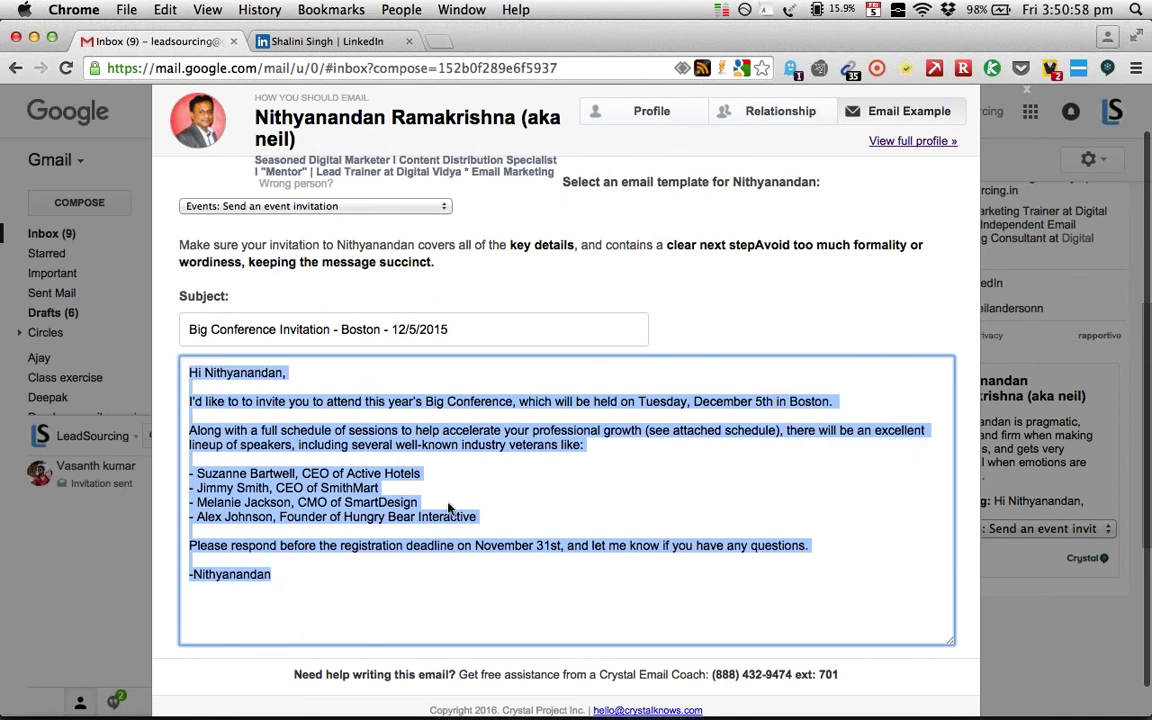
pyautogui.click(360, 567)
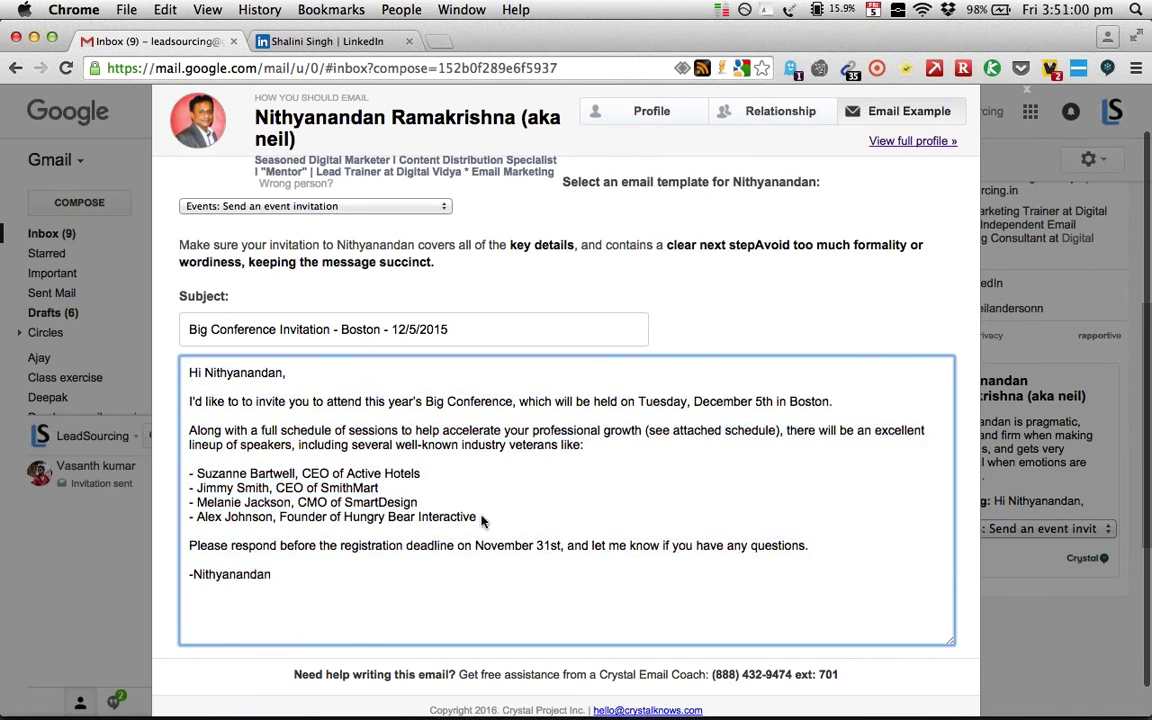
pyautogui.moveTo(481, 518); pyautogui.dragTo(265, 502)
pyautogui.moveTo(586, 445); pyautogui.dragTo(238, 446)
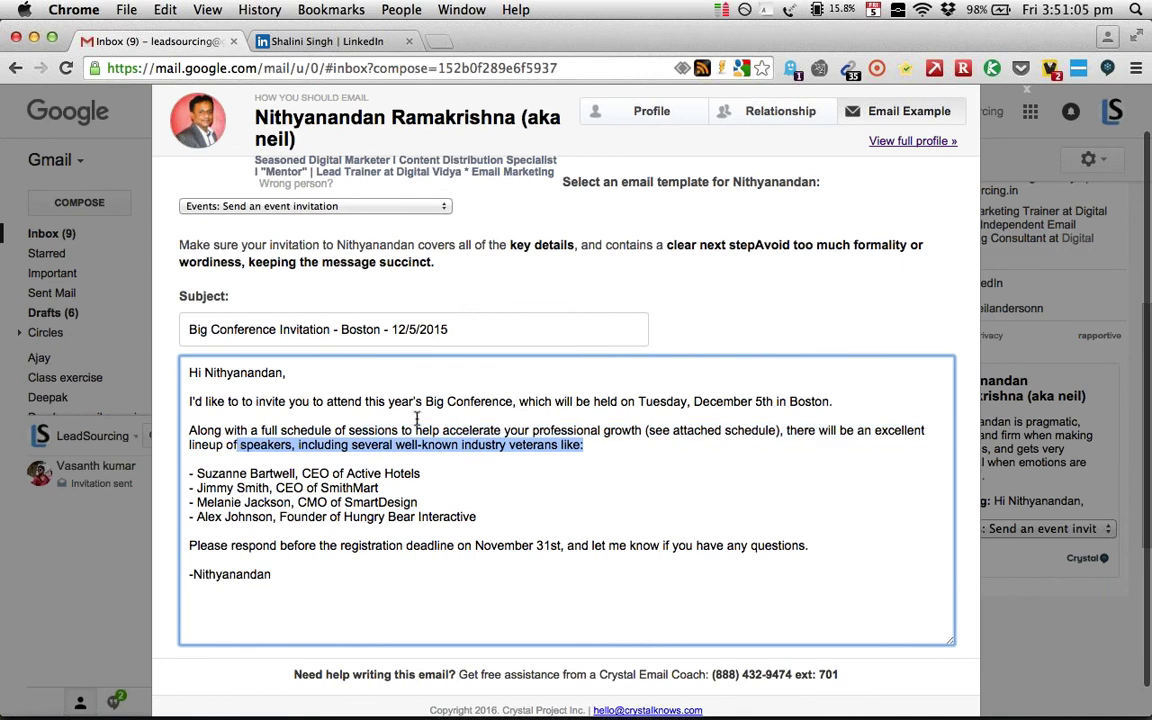
pyautogui.moveTo(421, 474); pyautogui.dragTo(193, 474)
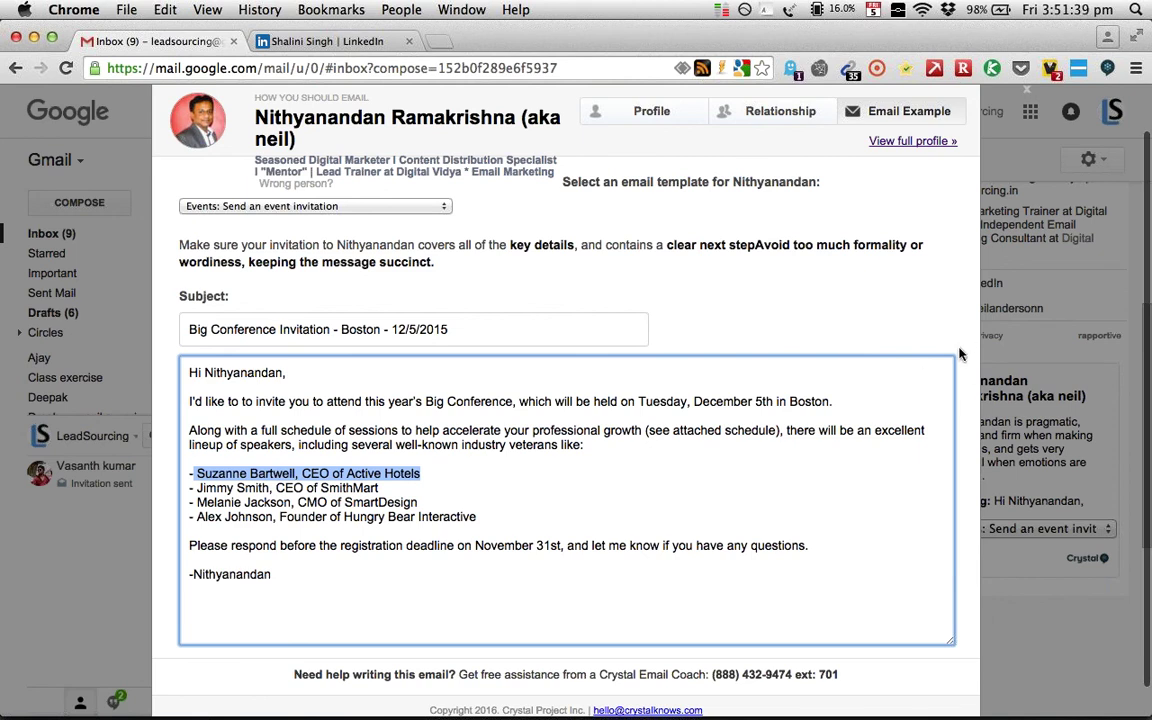
pyautogui.click(106, 618)
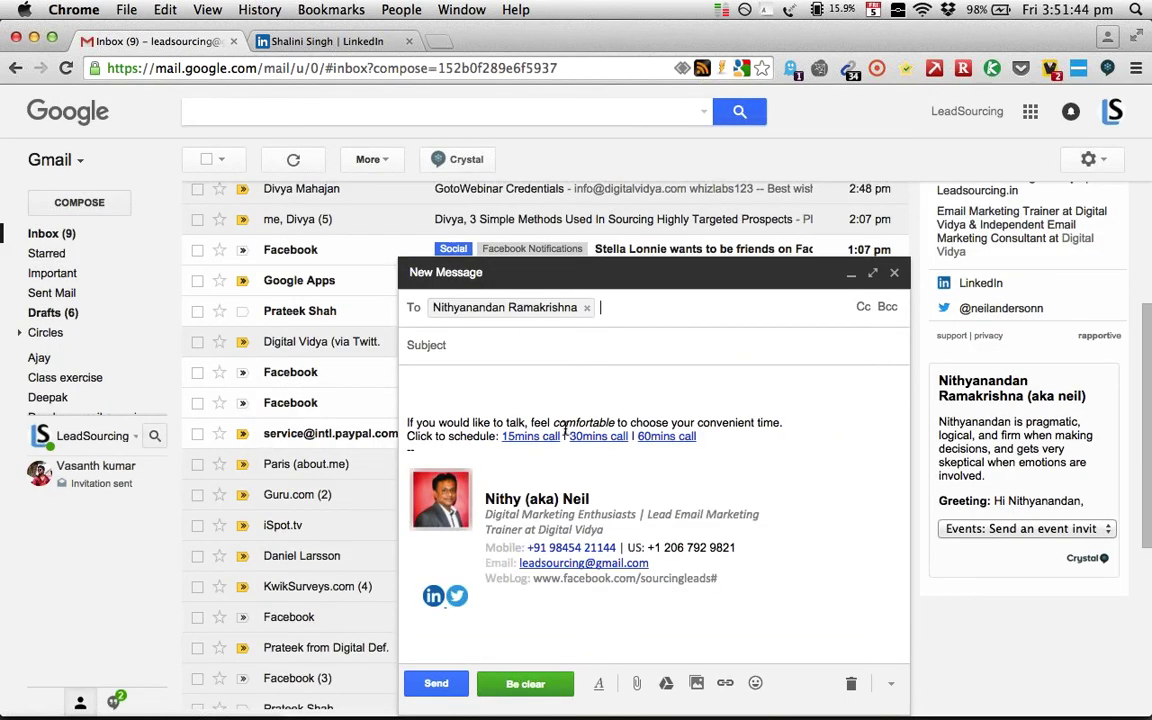
# Replace the recipient with another person and search Crystal for them, finding no profile.
pyautogui.press('BackSpace')
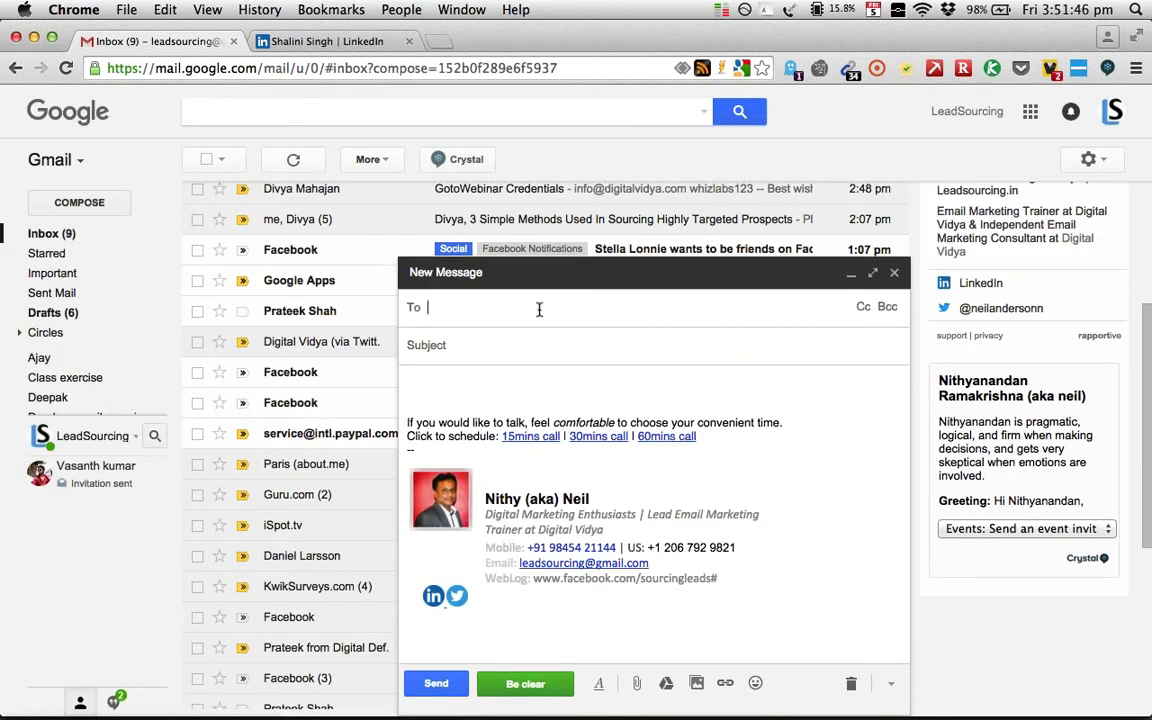
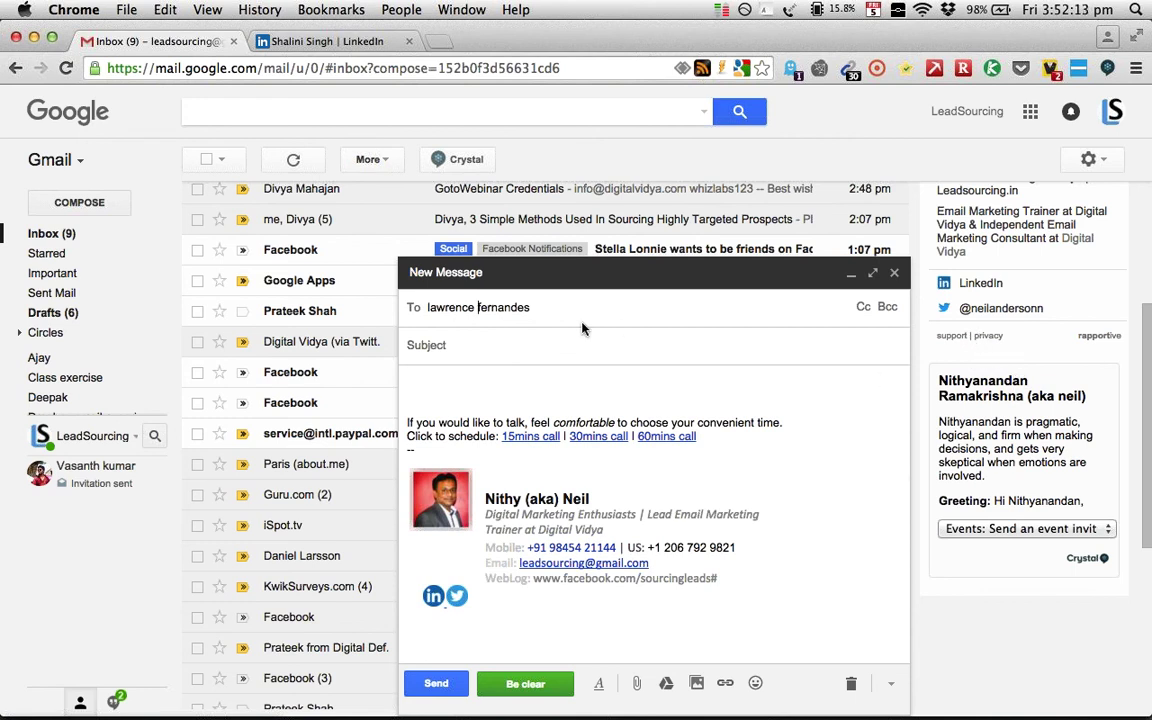
pyautogui.tripleClick(424, 307)
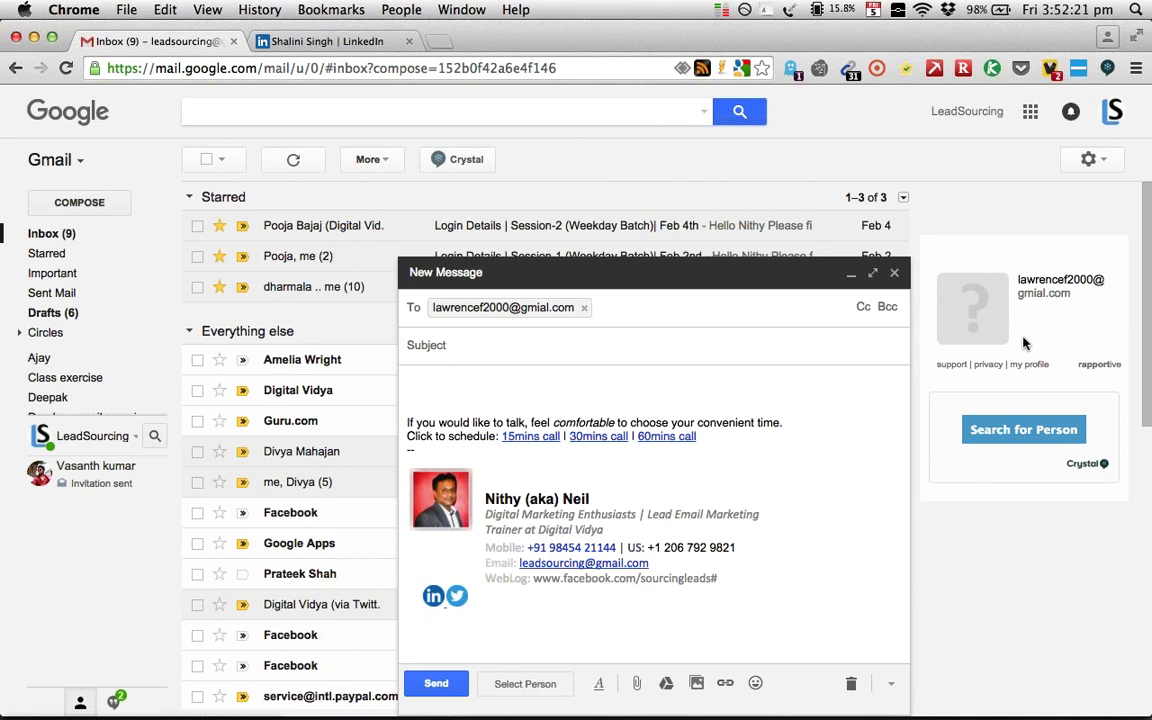
pyautogui.click(1038, 430)
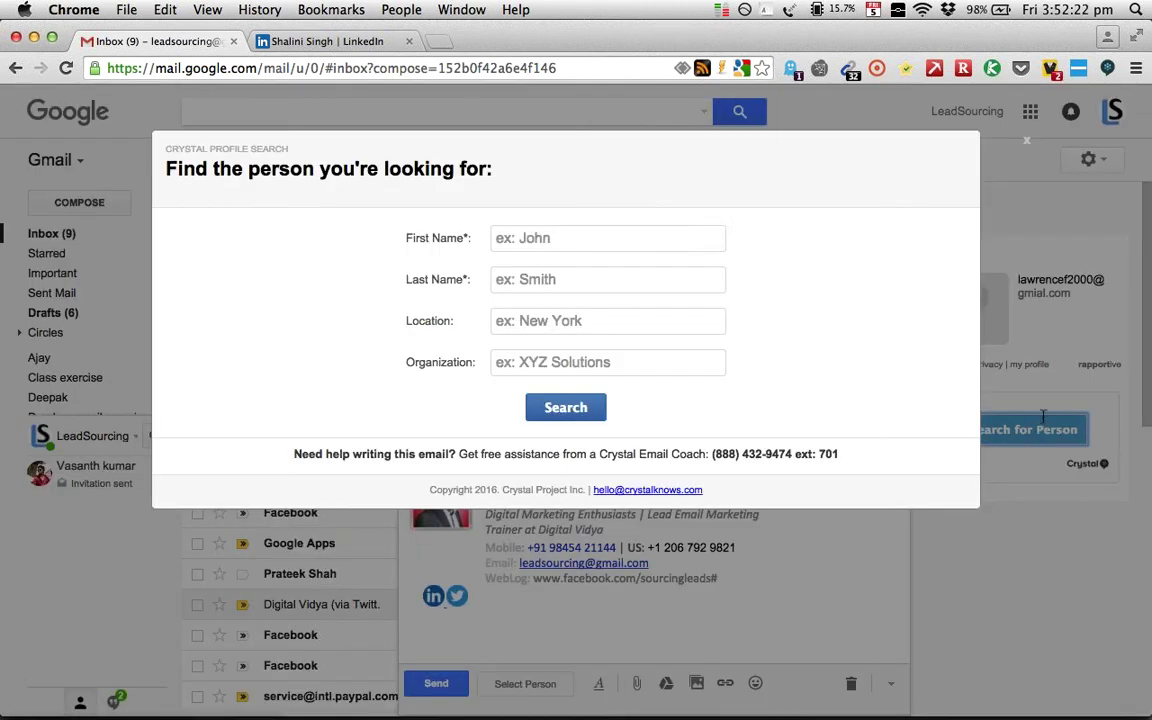
pyautogui.press('super+v')
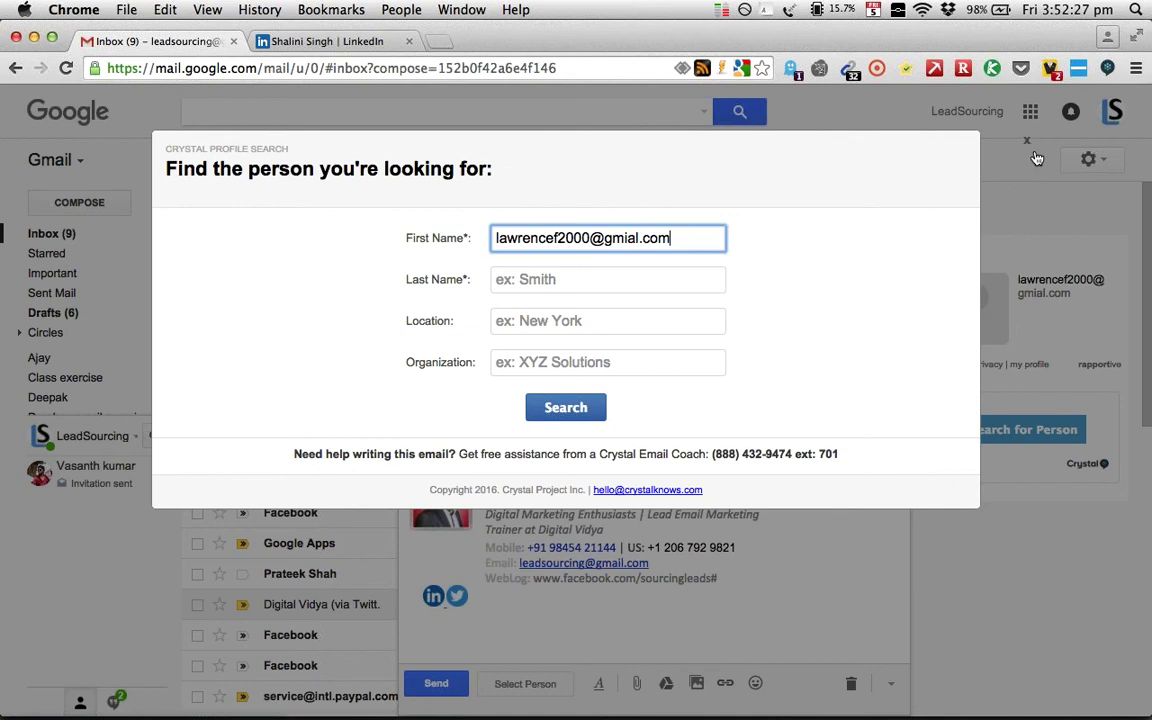
pyautogui.click(1026, 141)
pyautogui.click(662, 369)
# Remove the unknown recipient and re-add the saved contact from suggestions.
pyautogui.click(584, 307)
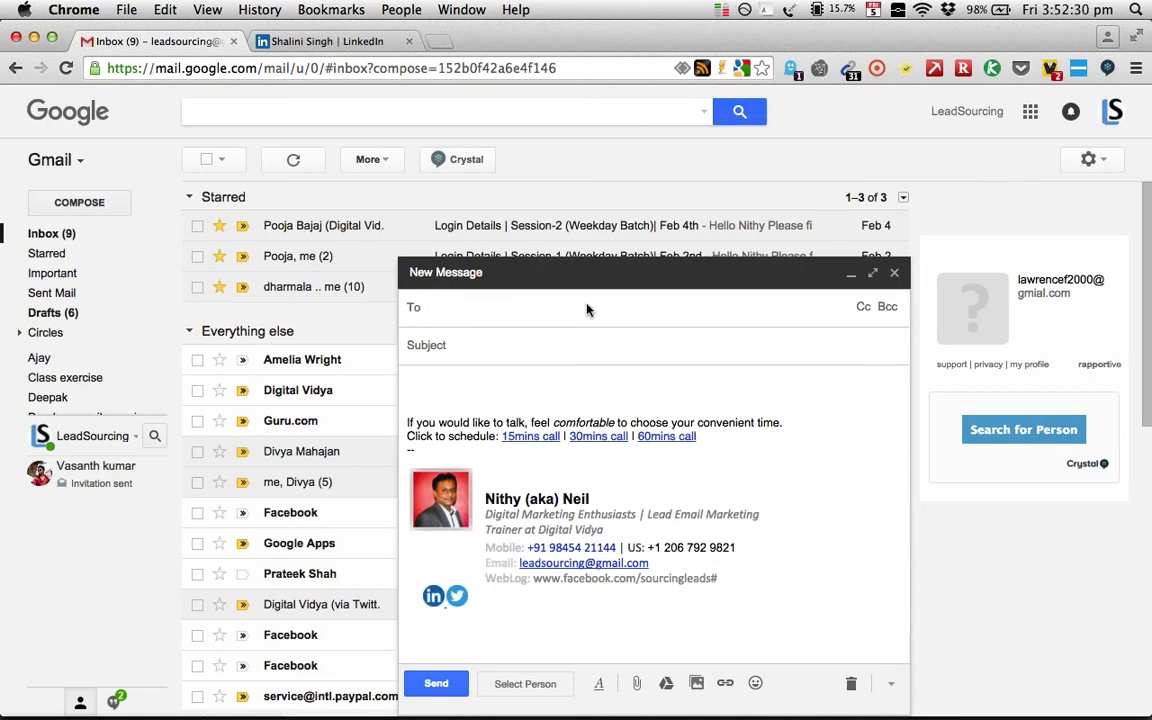
pyautogui.write('nit')
pyautogui.press('Return')
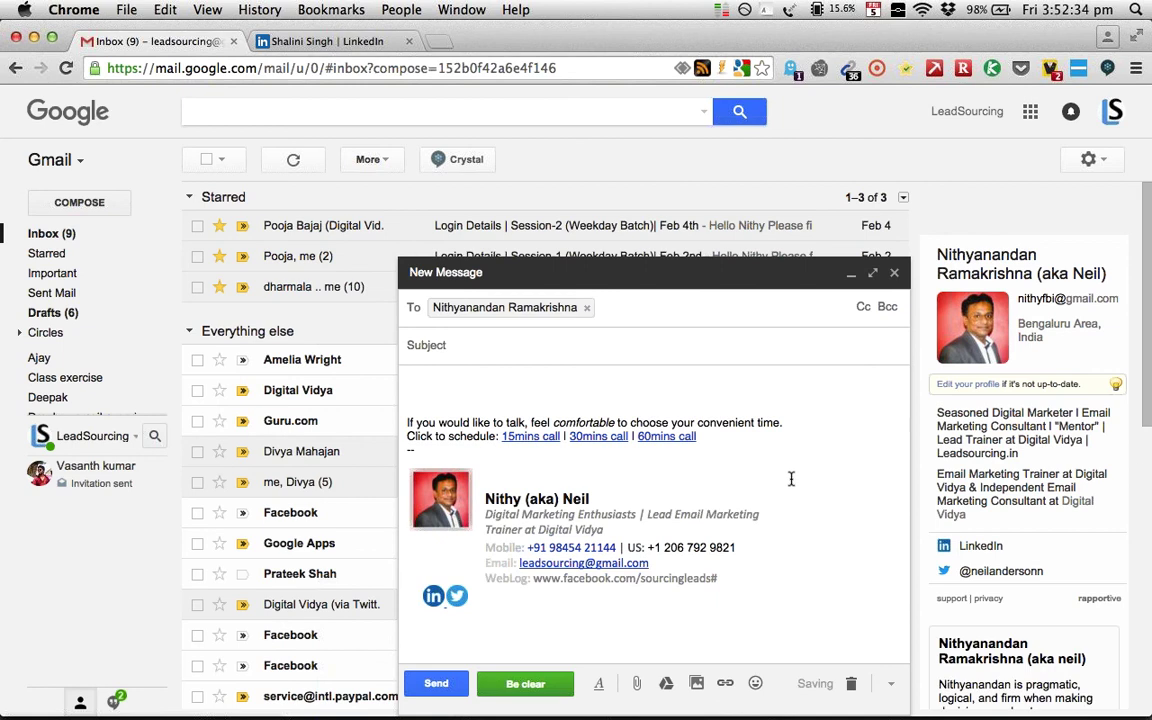
# Reopen the event invitation template and highlight its four speaker lines.
pyautogui.scroll(-5, 1035, 570)
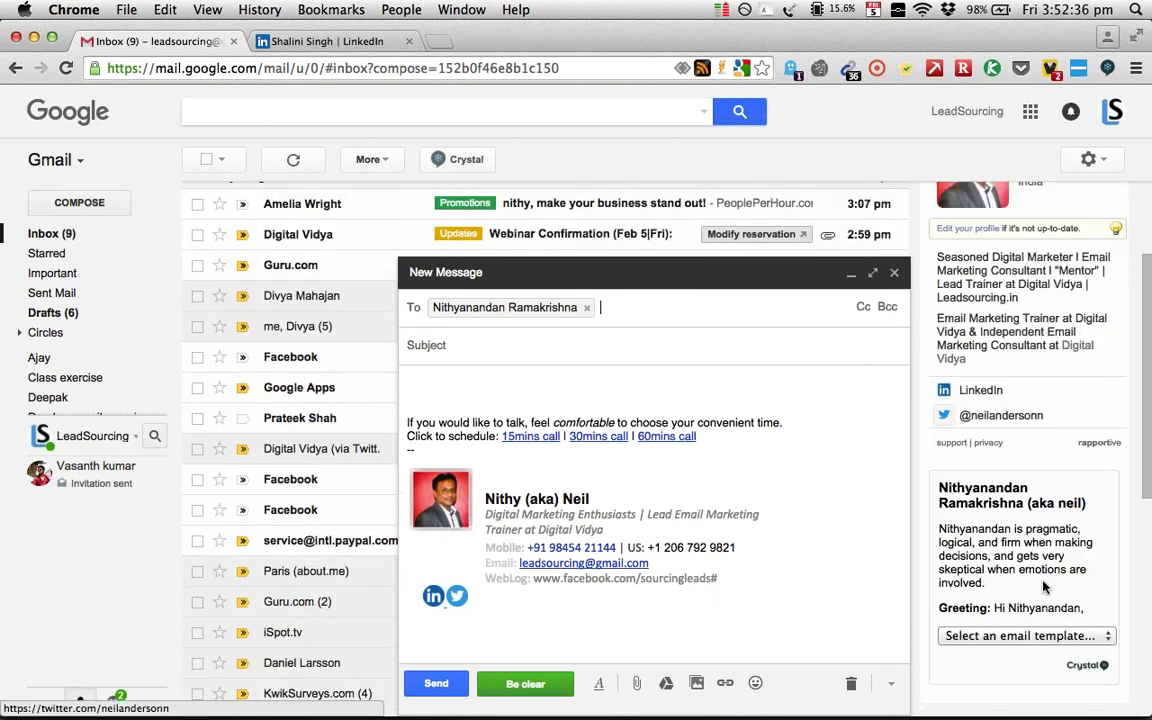
pyautogui.click(1010, 508)
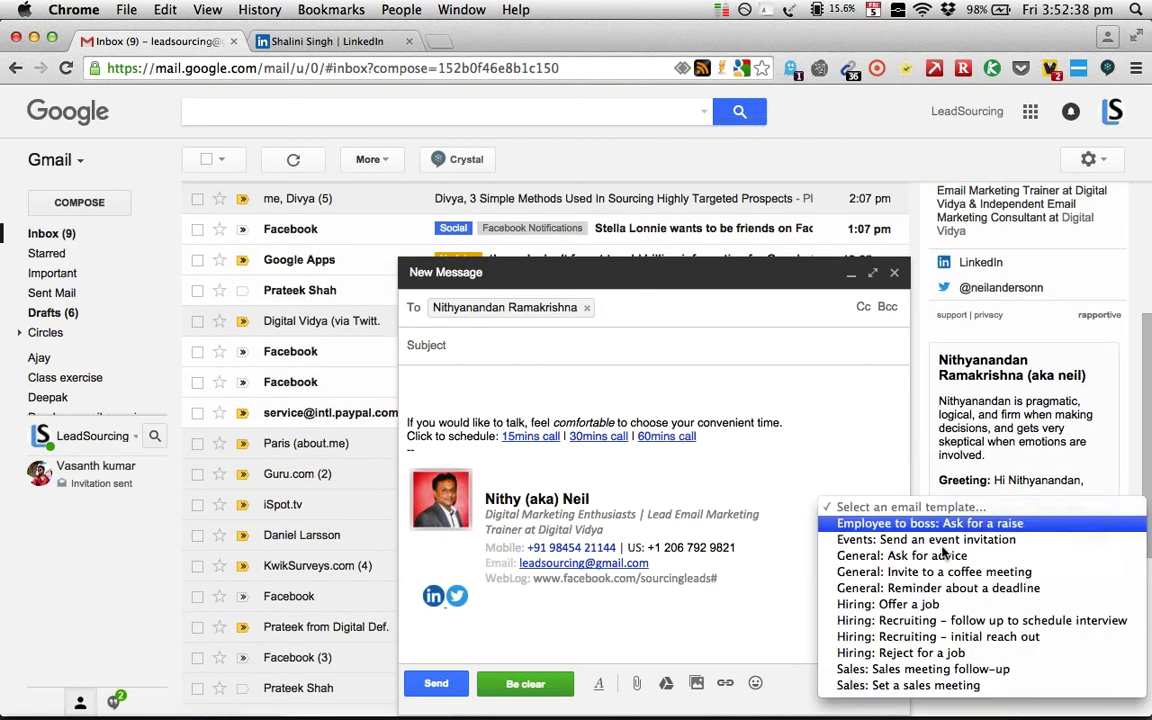
pyautogui.click(945, 539)
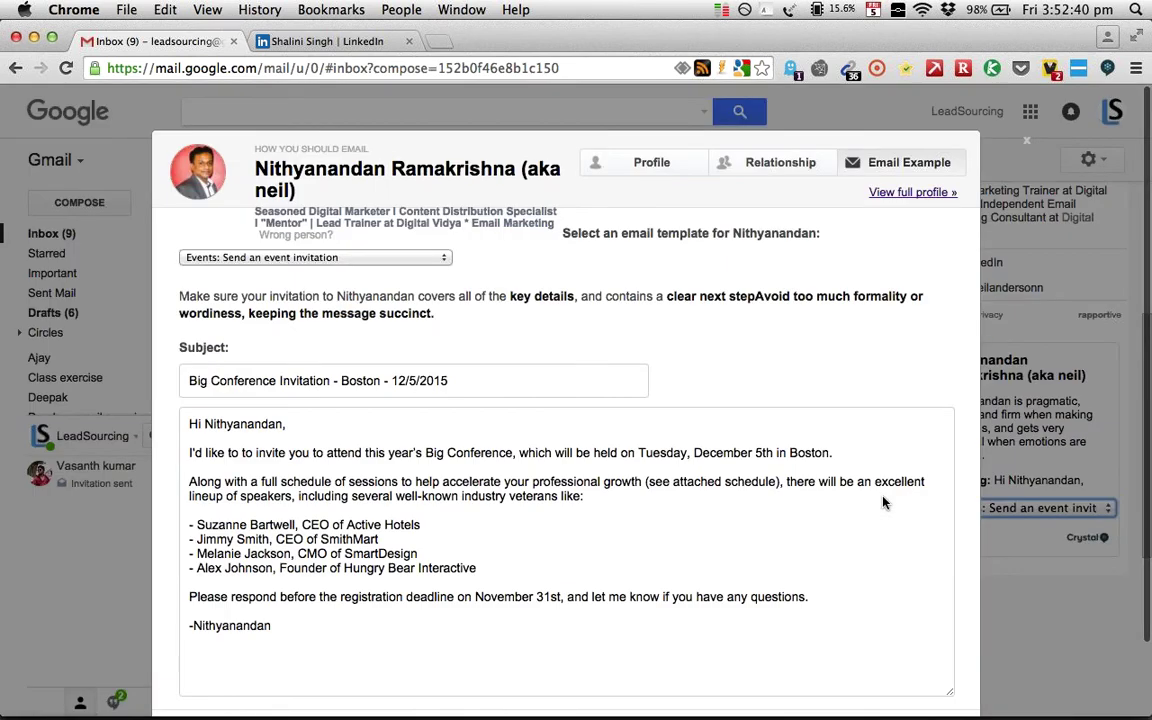
pyautogui.scroll(-3, 597, 404)
pyautogui.scroll(3, 609, 324)
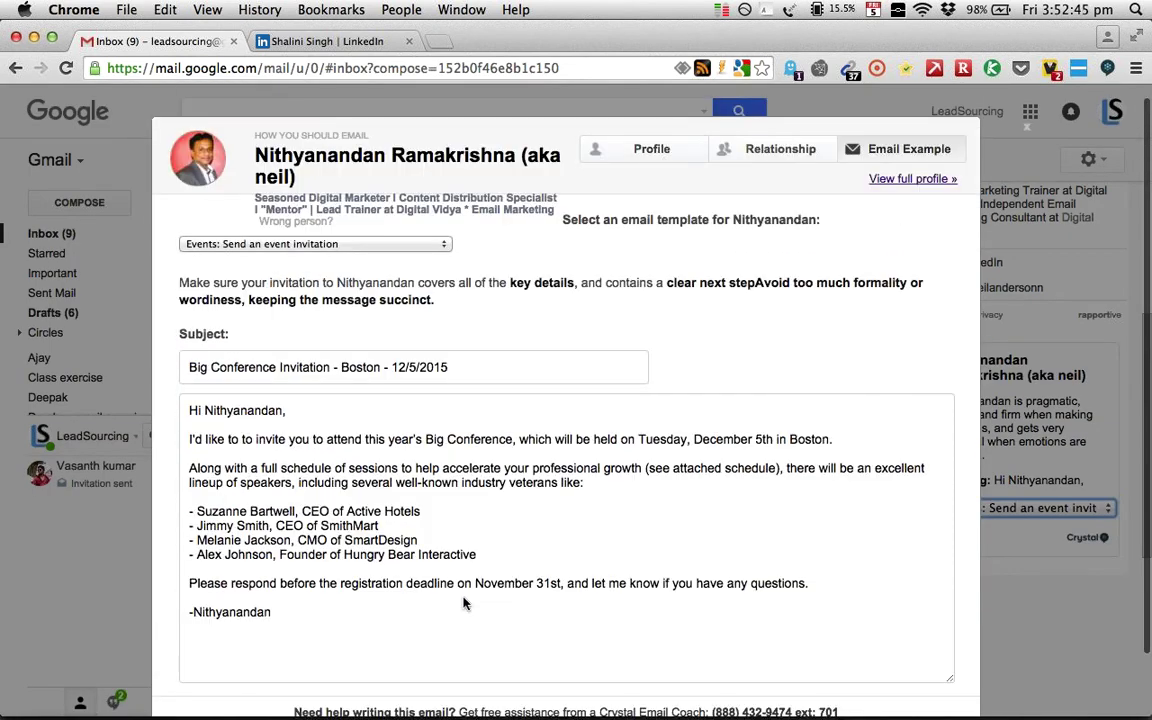
pyautogui.scroll(-2, 414, 528)
pyautogui.moveTo(478, 498); pyautogui.dragTo(184, 453)
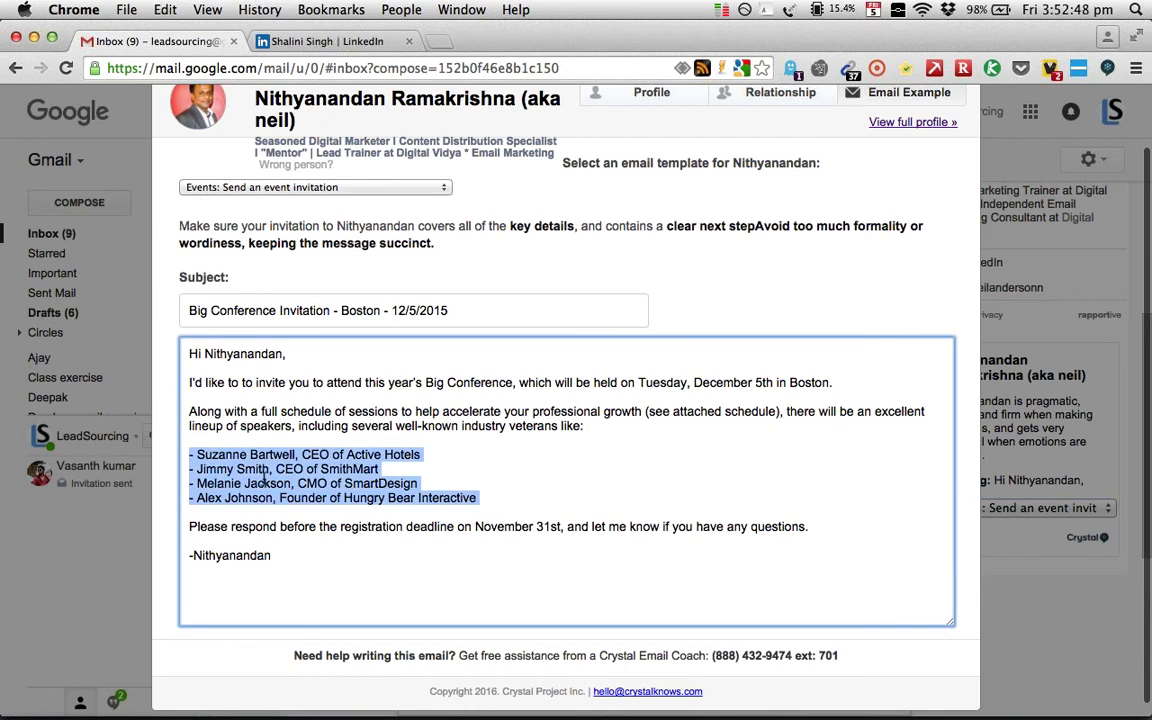
pyautogui.click(1040, 513)
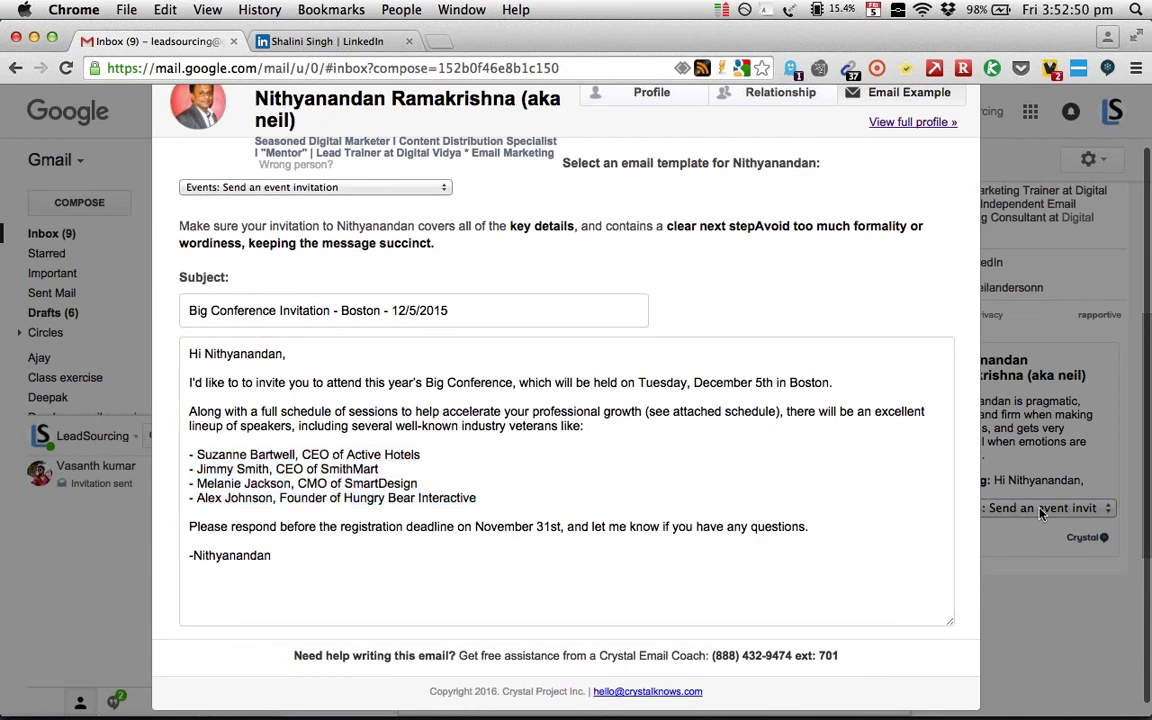
pyautogui.click(1040, 513)
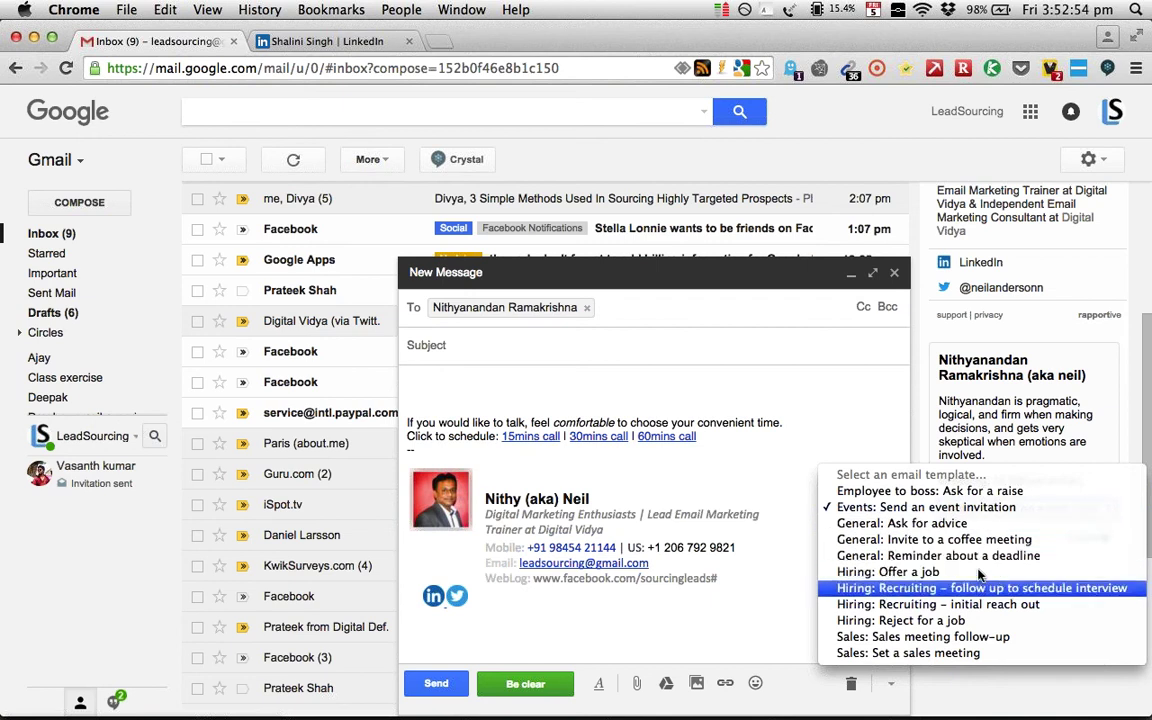
# Switch to the Sales meeting follow-up template, select all its text, and open the contact's full profile.
pyautogui.click(981, 640)
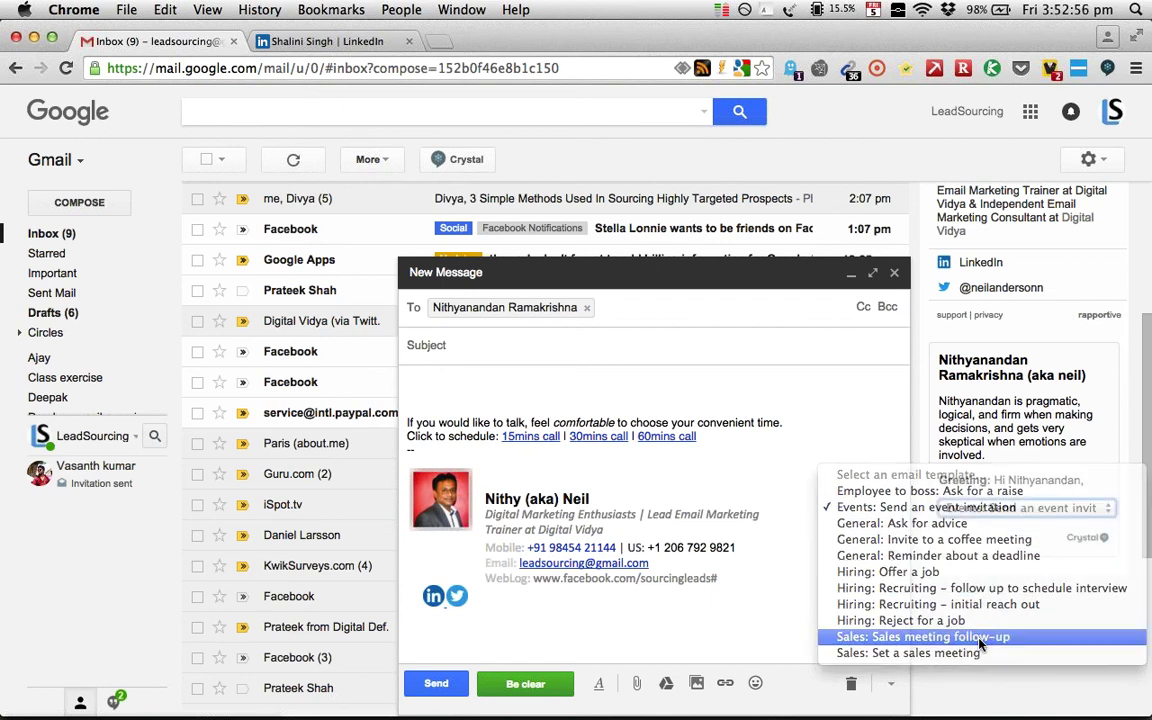
pyautogui.press('super+a')
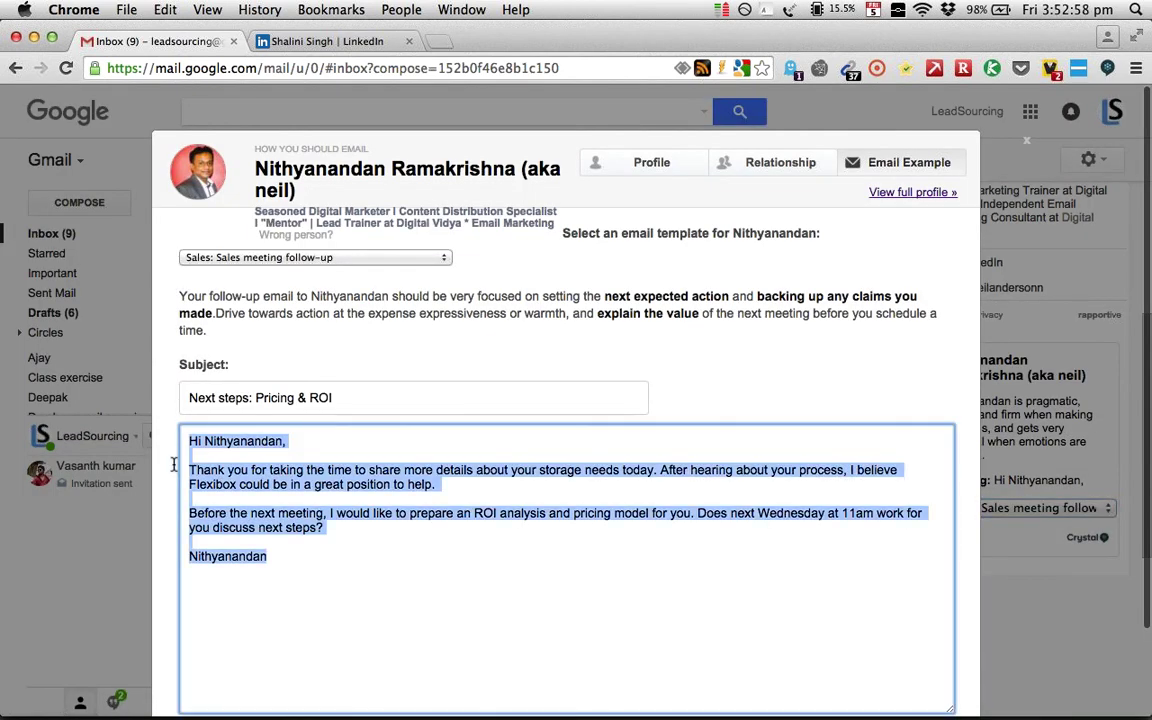
pyautogui.scroll(-3, 433, 508)
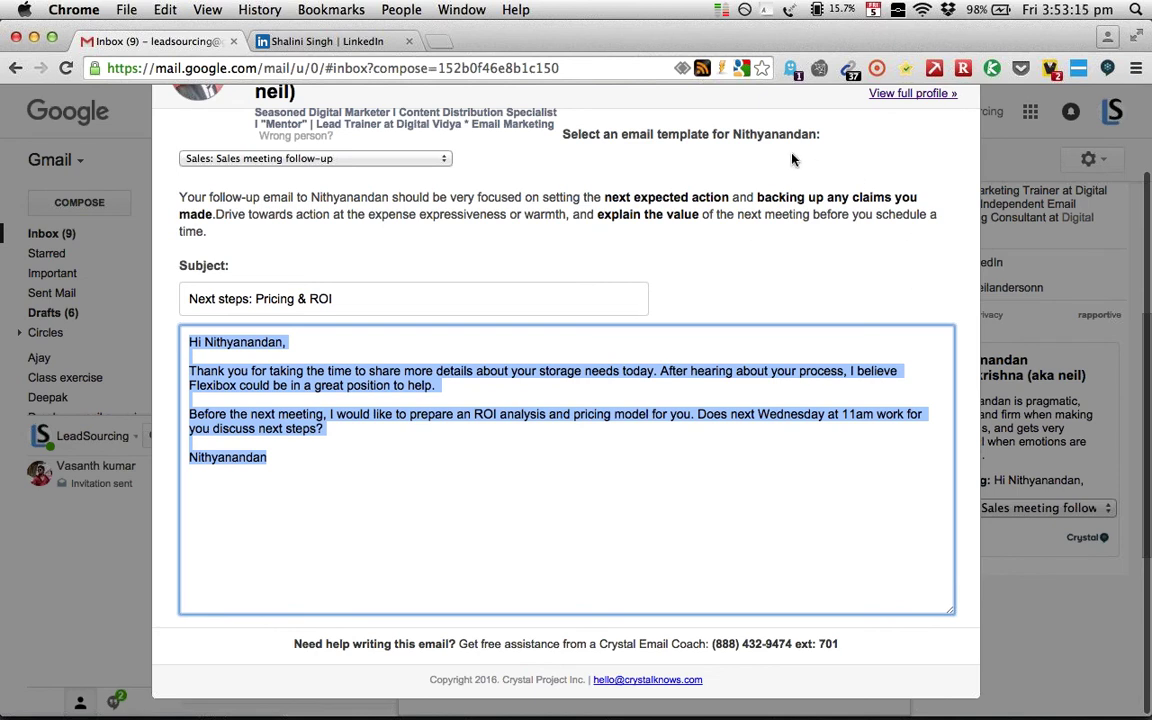
pyautogui.click(799, 453)
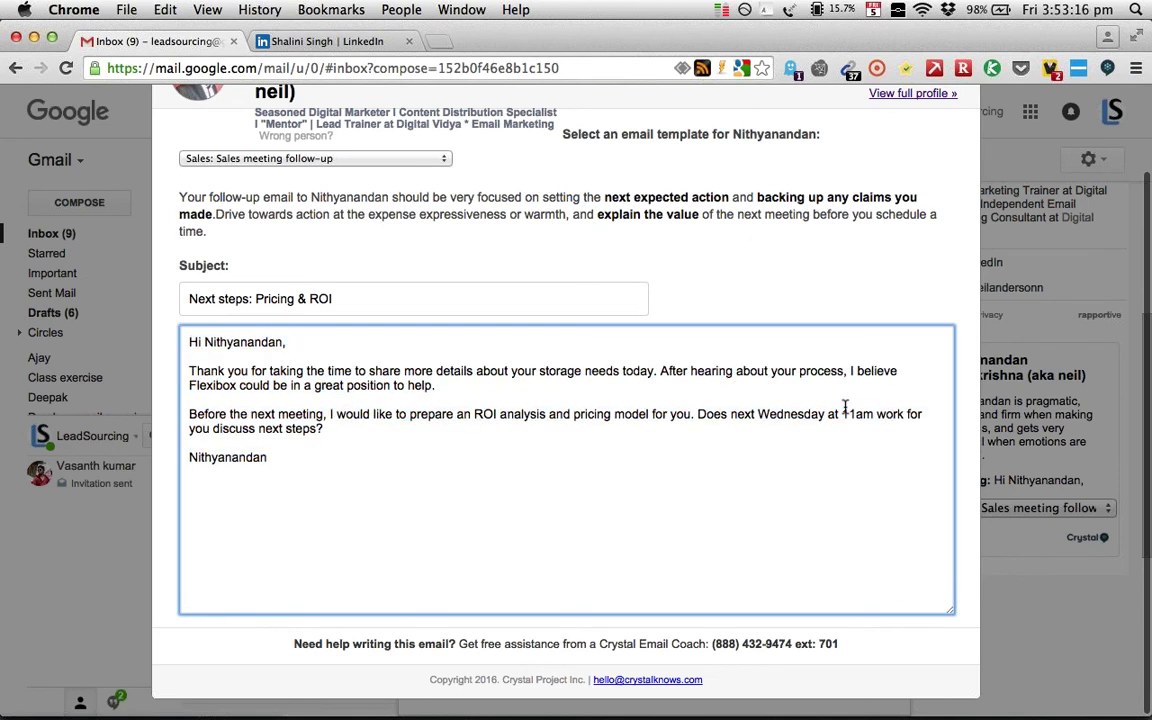
pyautogui.scroll(2, 758, 360)
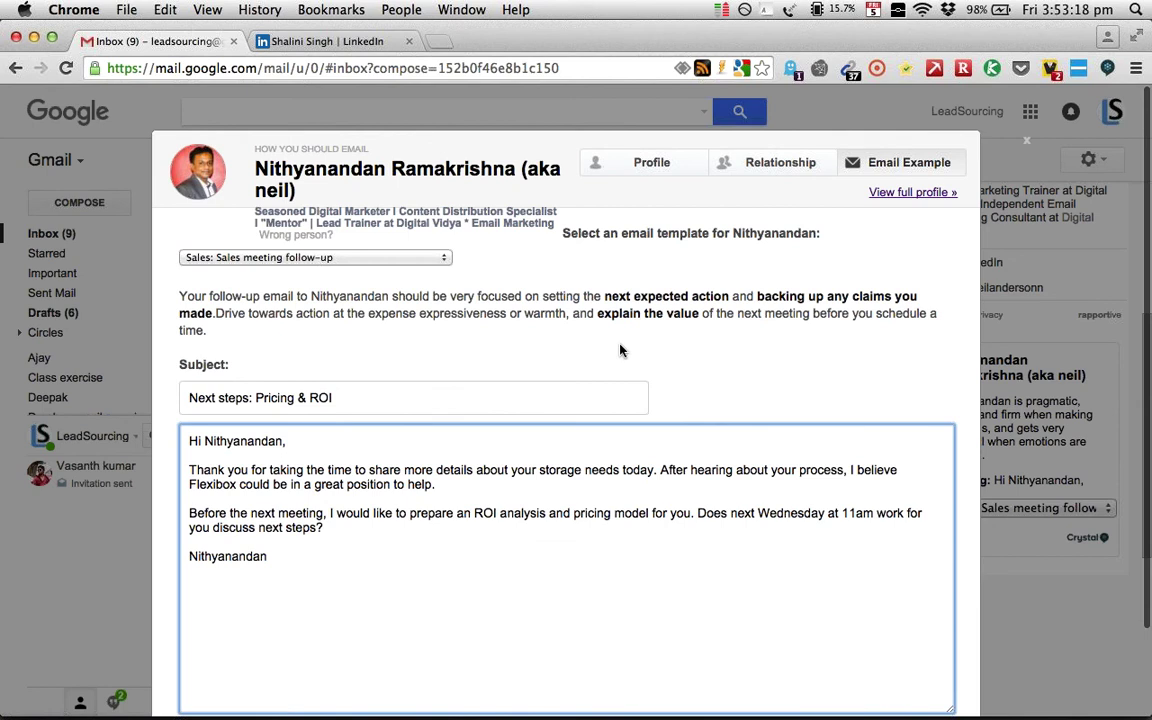
pyautogui.scroll(-3, 580, 310)
pyautogui.click(427, 316)
pyautogui.click(565, 438)
pyautogui.scroll(2, 520, 400)
pyautogui.press('super+a')
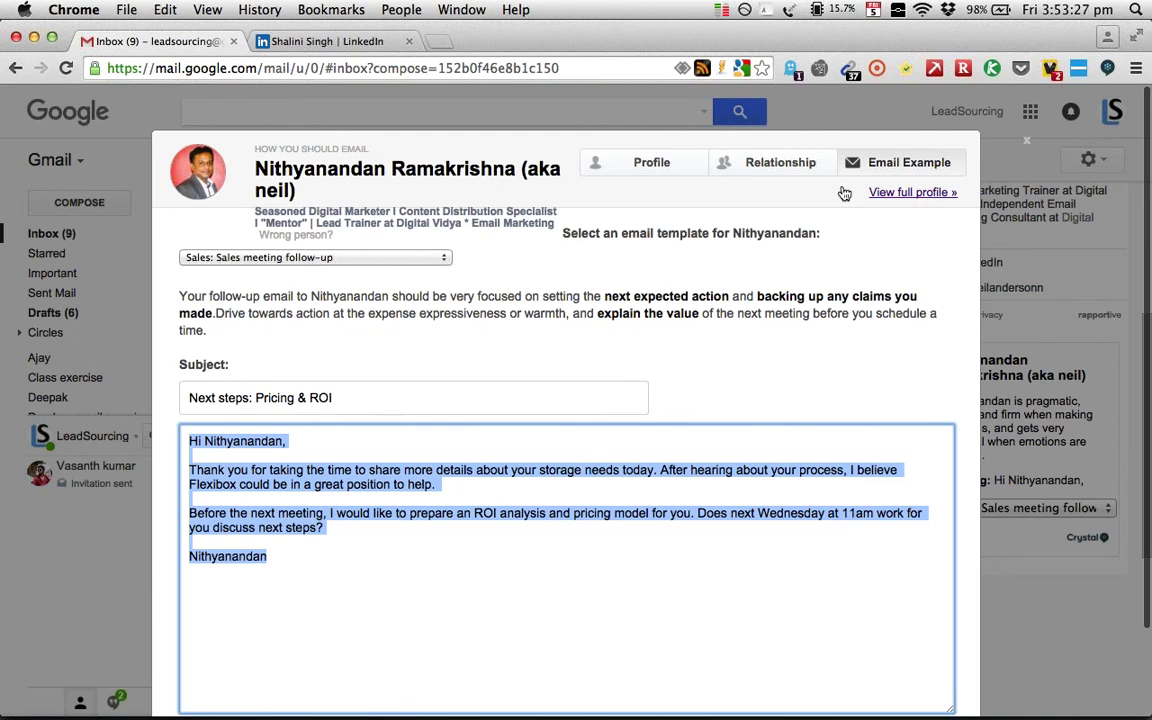
pyautogui.click(882, 191)
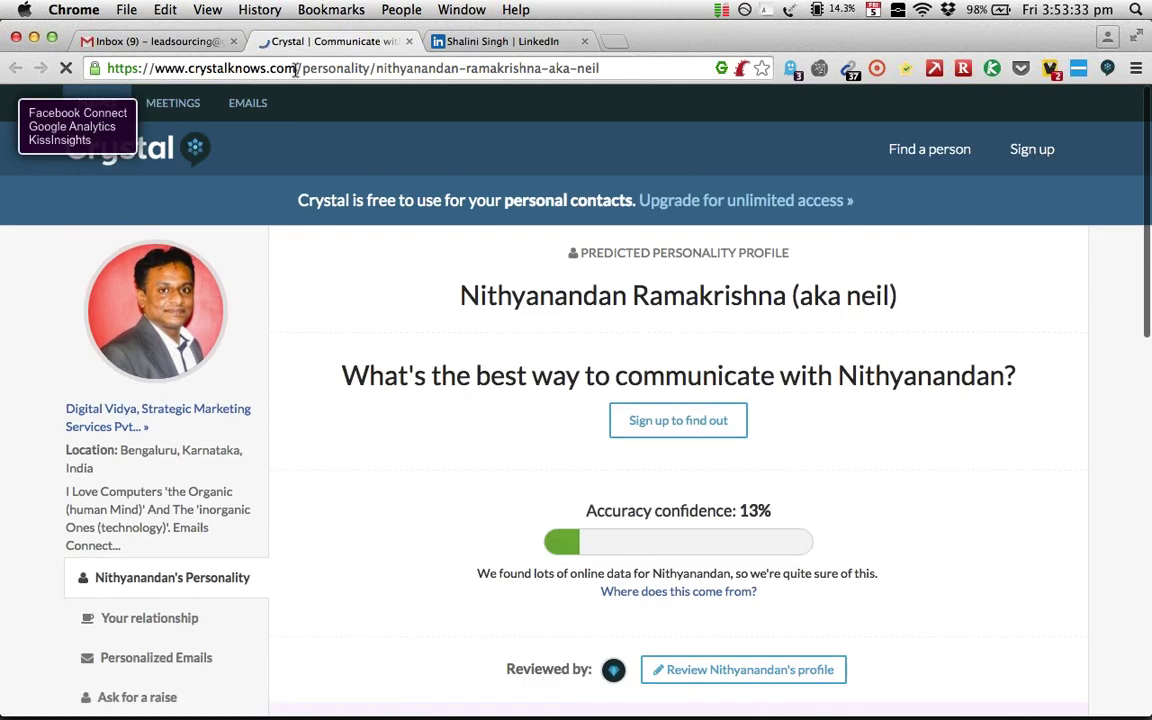
# Copy the crystalknows.com domain, scroll the 95%-confidence profile, and go to Crystal's home page.
pyautogui.moveTo(296, 68); pyautogui.dragTo(187, 68)
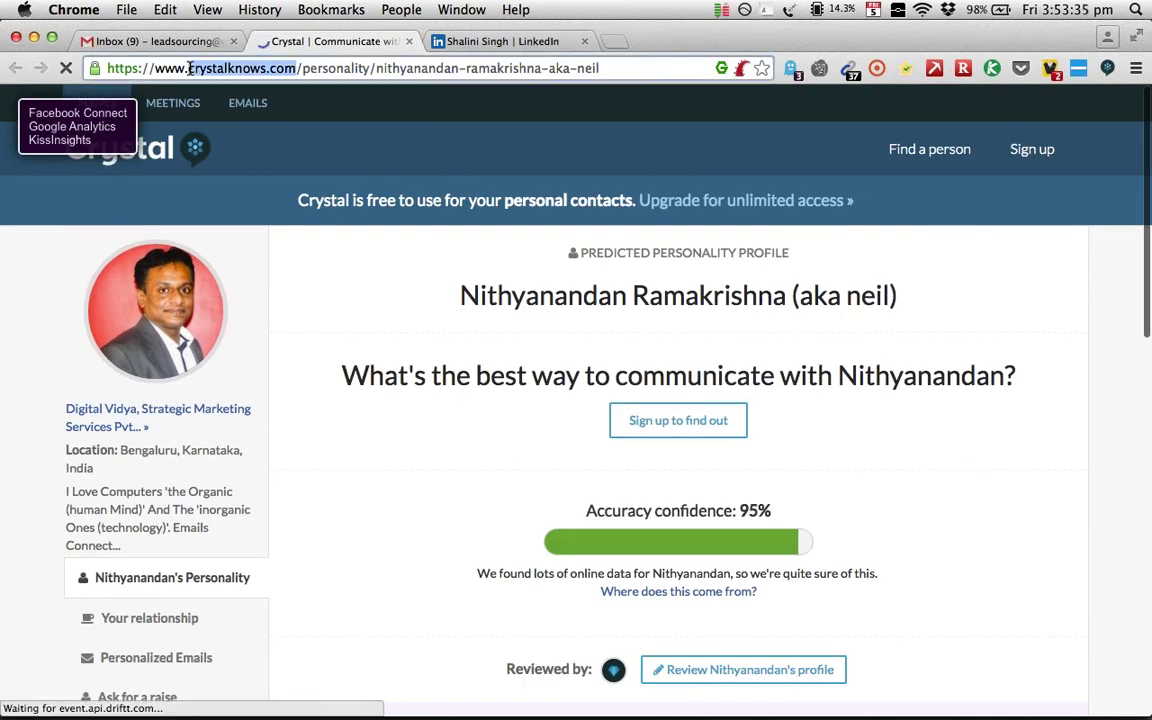
pyautogui.press('super+c')
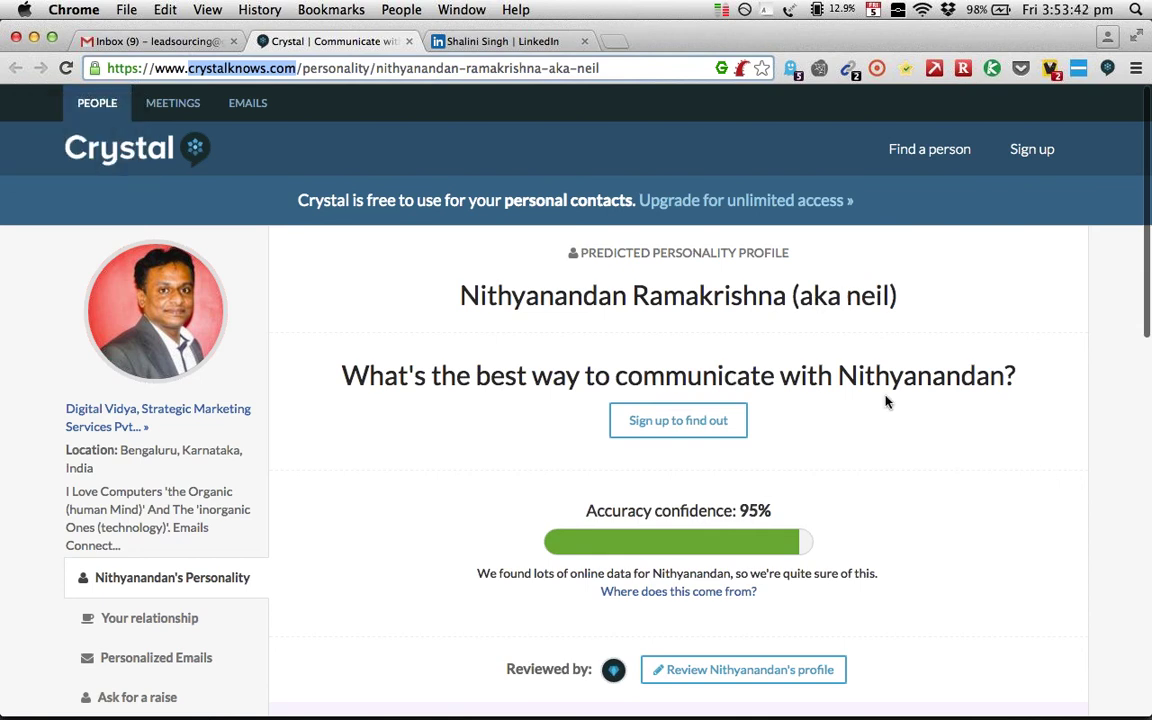
pyautogui.scroll(-5, 885, 401)
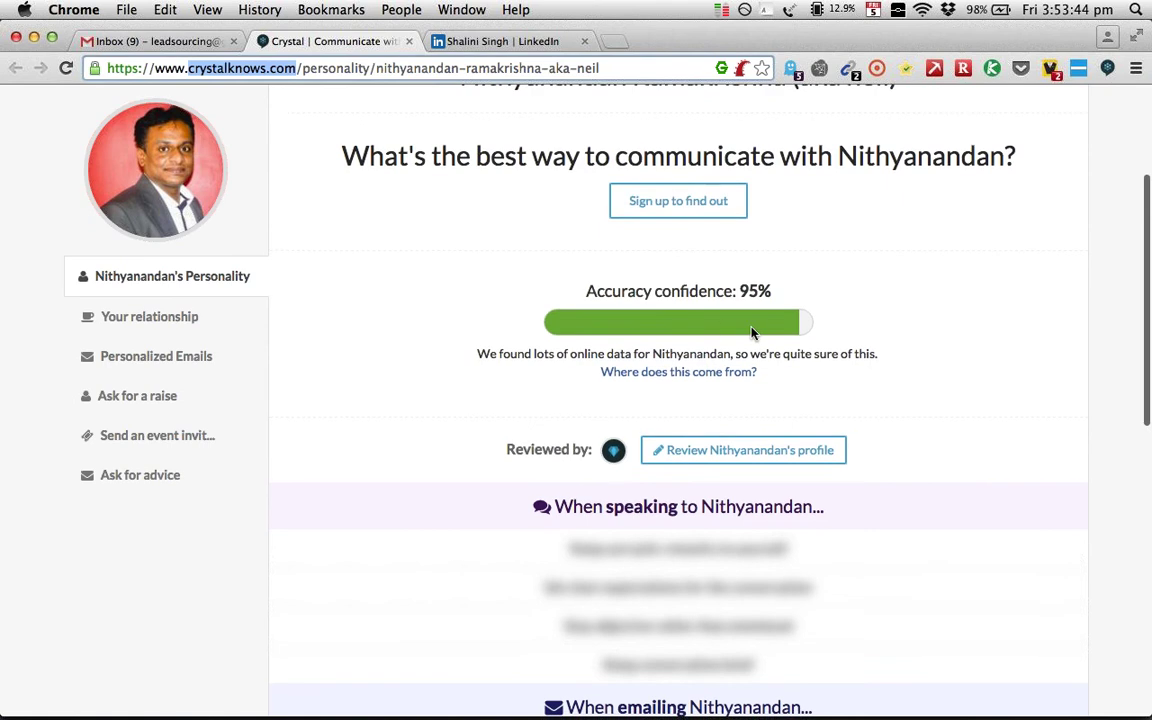
pyautogui.scroll(-4, 751, 334)
pyautogui.scroll(-1, 868, 328)
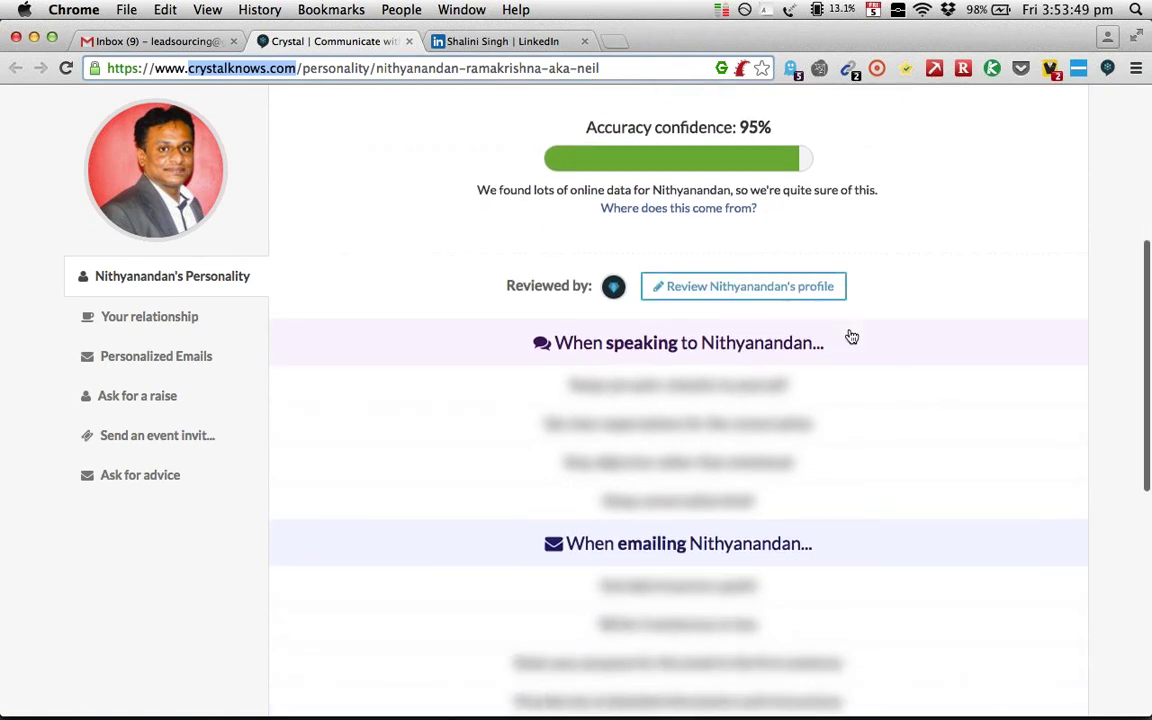
pyautogui.scroll(-5, 770, 304)
pyautogui.scroll(7, 915, 401)
pyautogui.scroll(6, 915, 401)
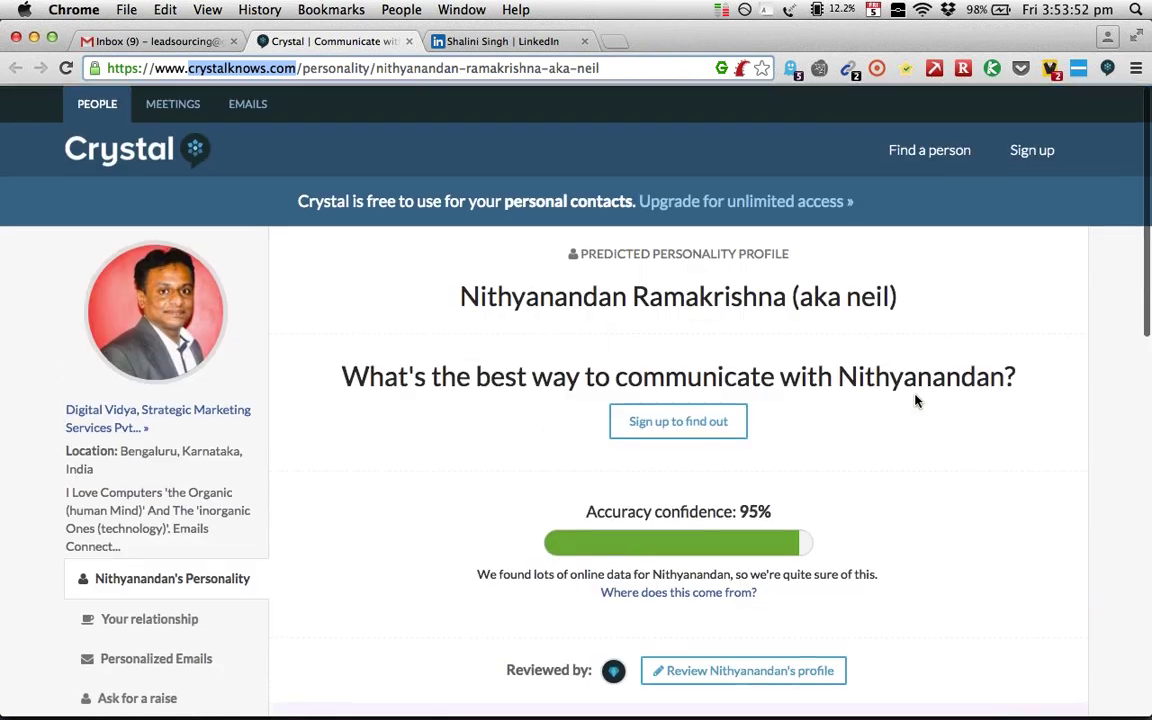
pyautogui.click(1053, 160)
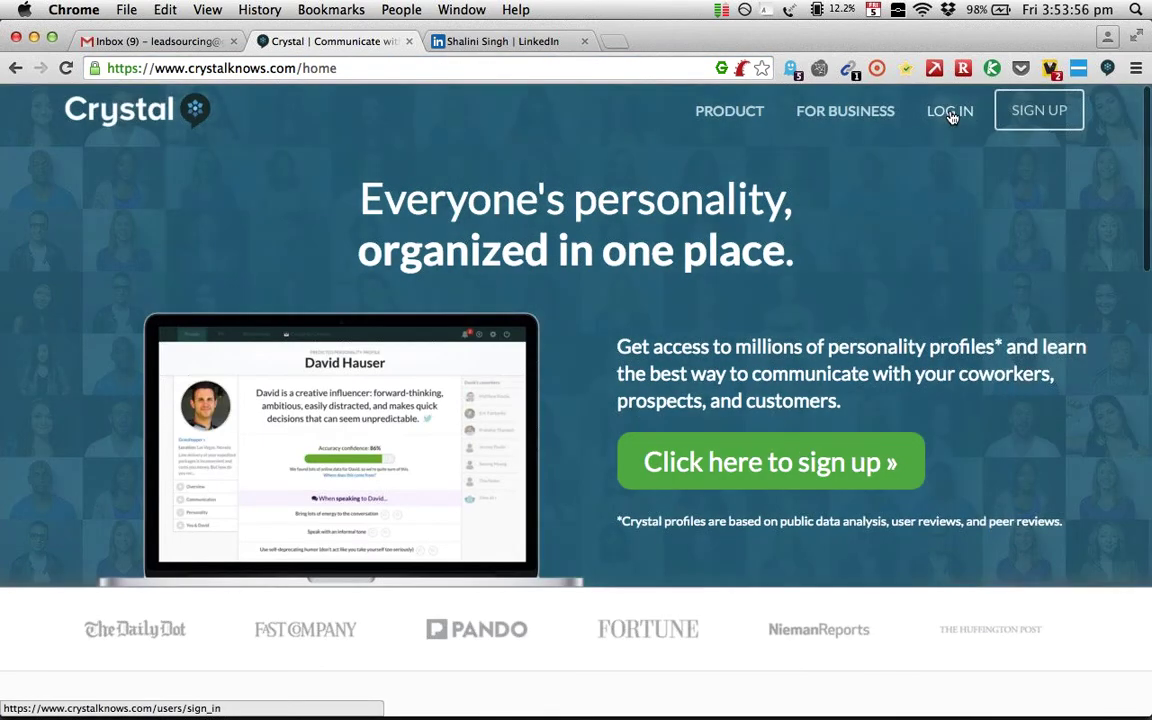
# Sign in to Crystal with the saved account, reloading the sign-in page and logging in again.
pyautogui.click(952, 115)
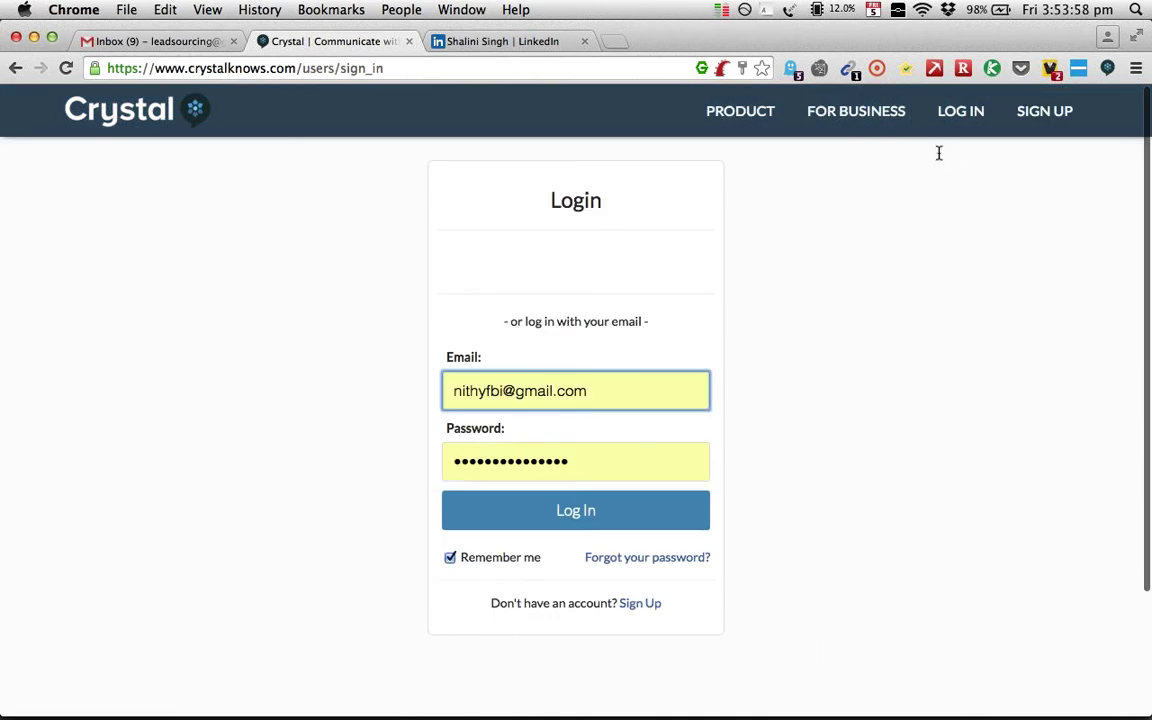
pyautogui.click(616, 520)
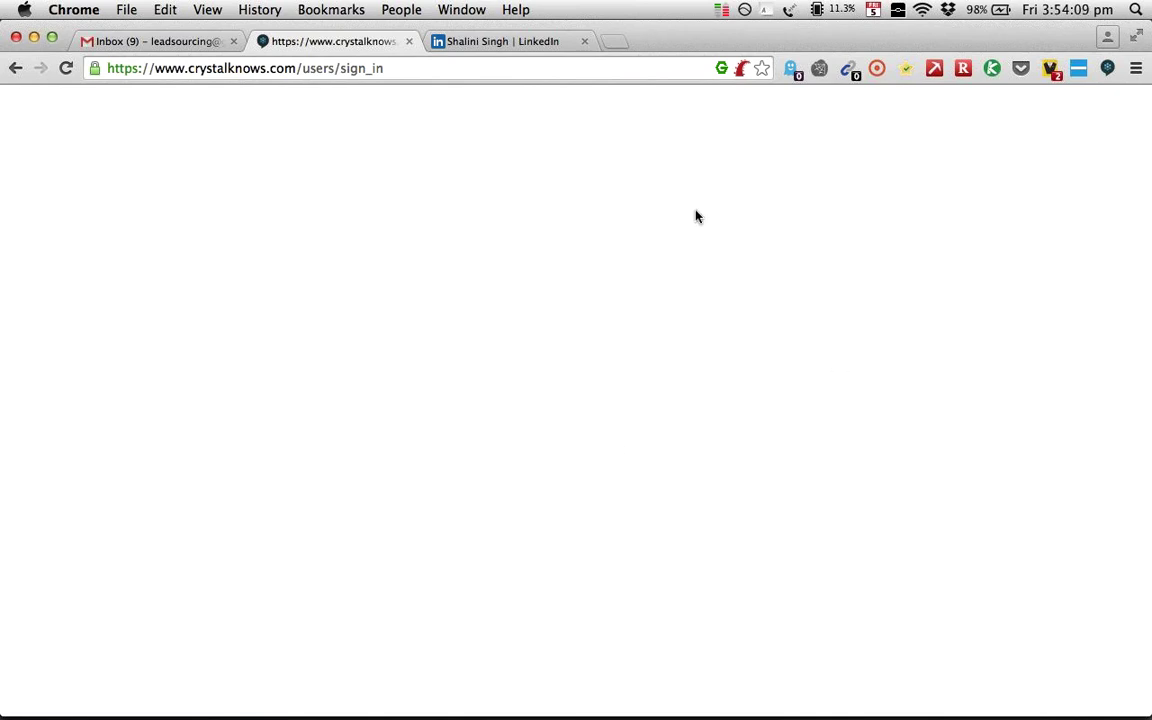
pyautogui.click(440, 68)
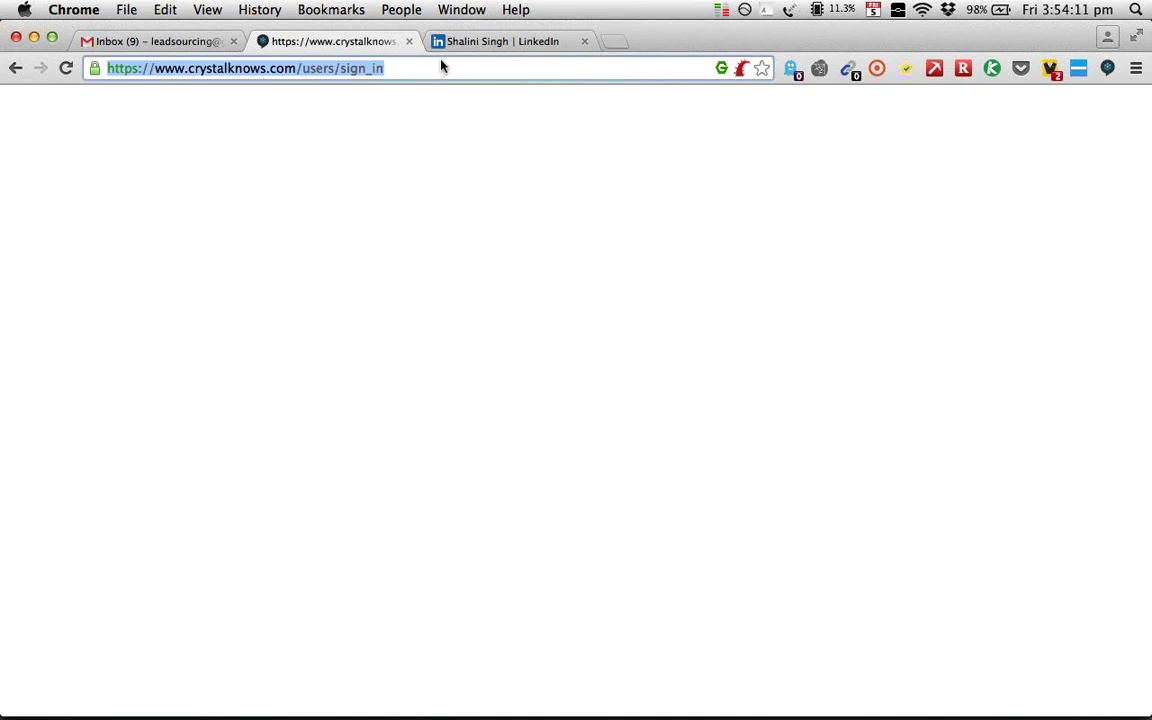
pyautogui.click(495, 42)
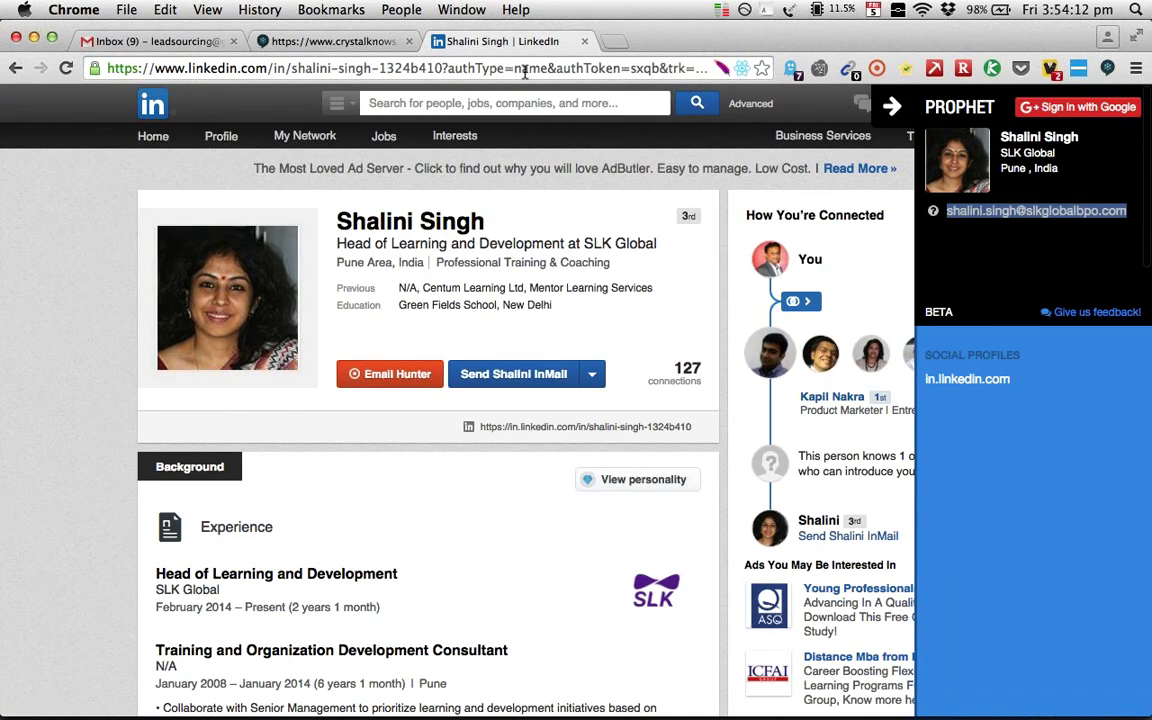
pyautogui.click(318, 44)
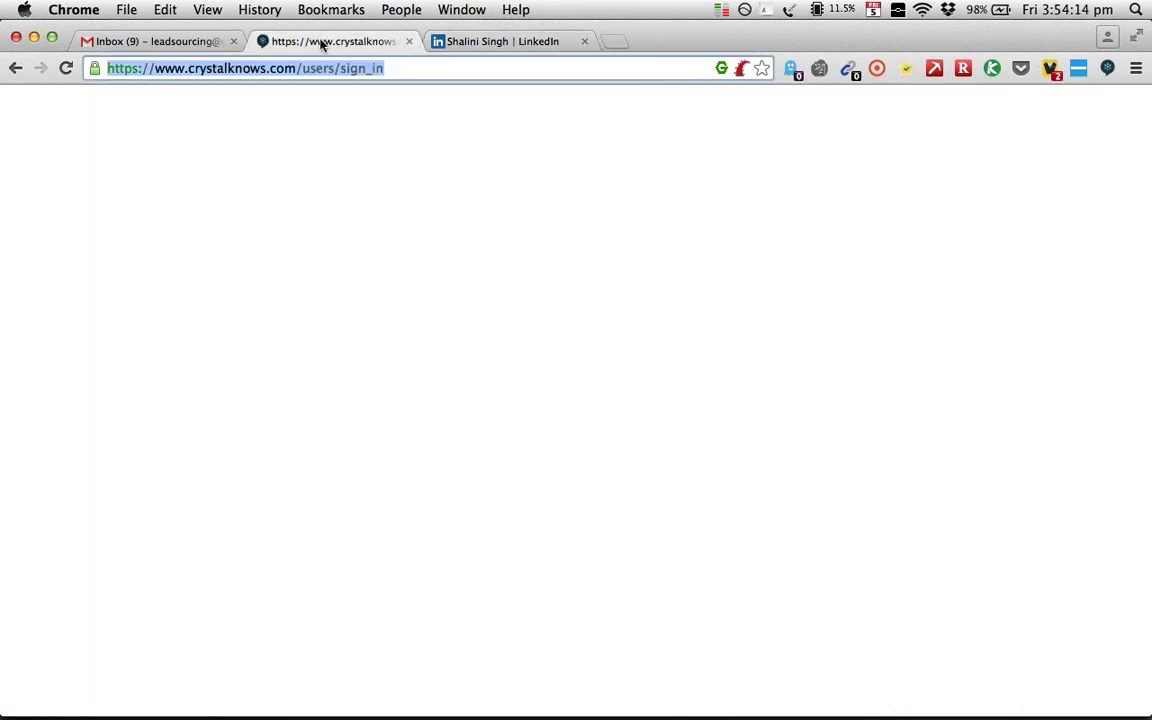
pyautogui.press('Right')
pyautogui.press('Return')
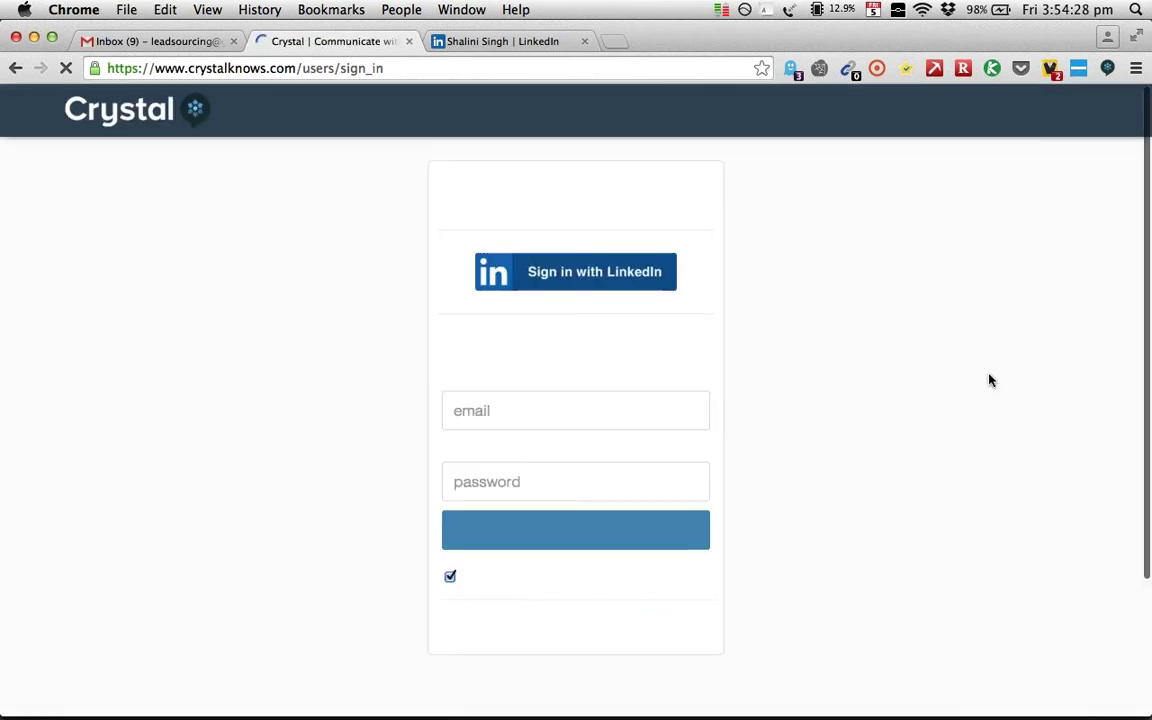
pyautogui.click(561, 535)
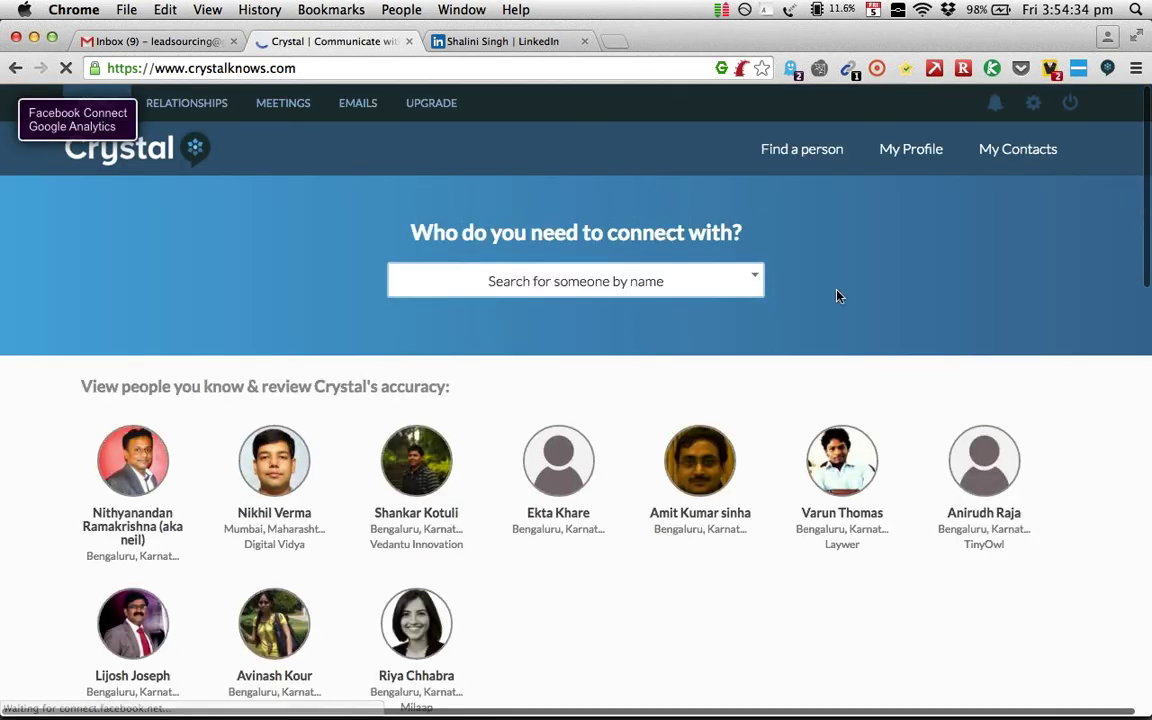
# Open the contact's Crystal personality profile and scroll through it.
pyautogui.scroll(-3, 885, 375)
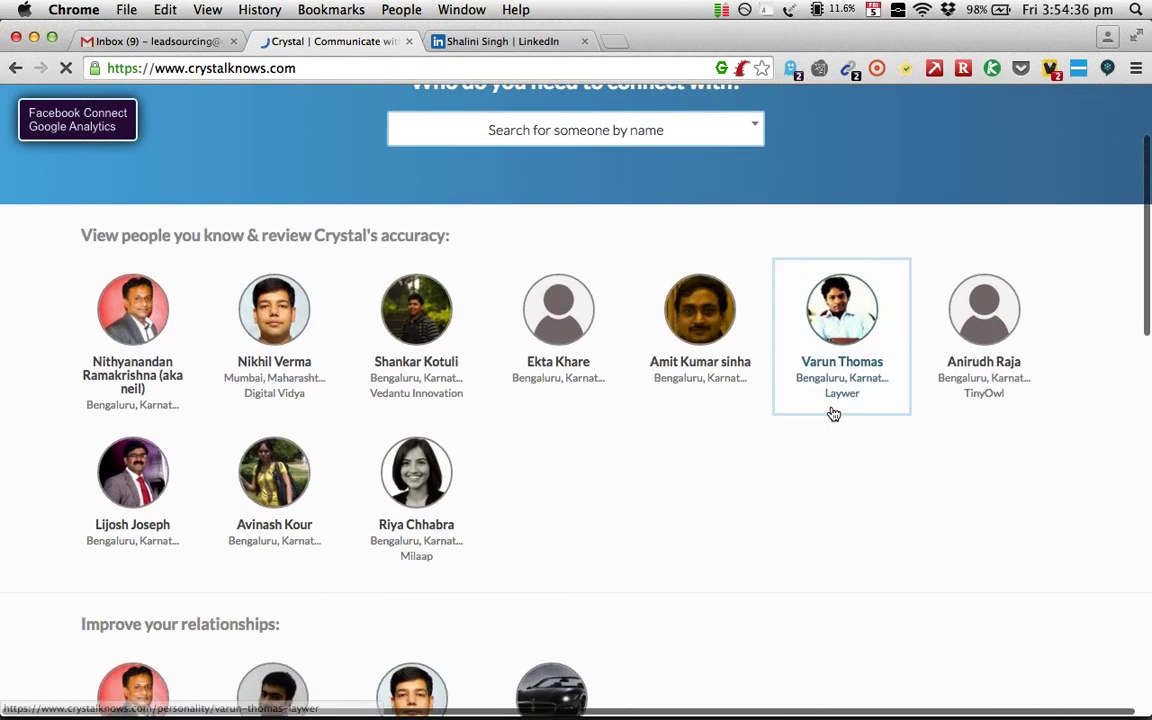
pyautogui.click(128, 300)
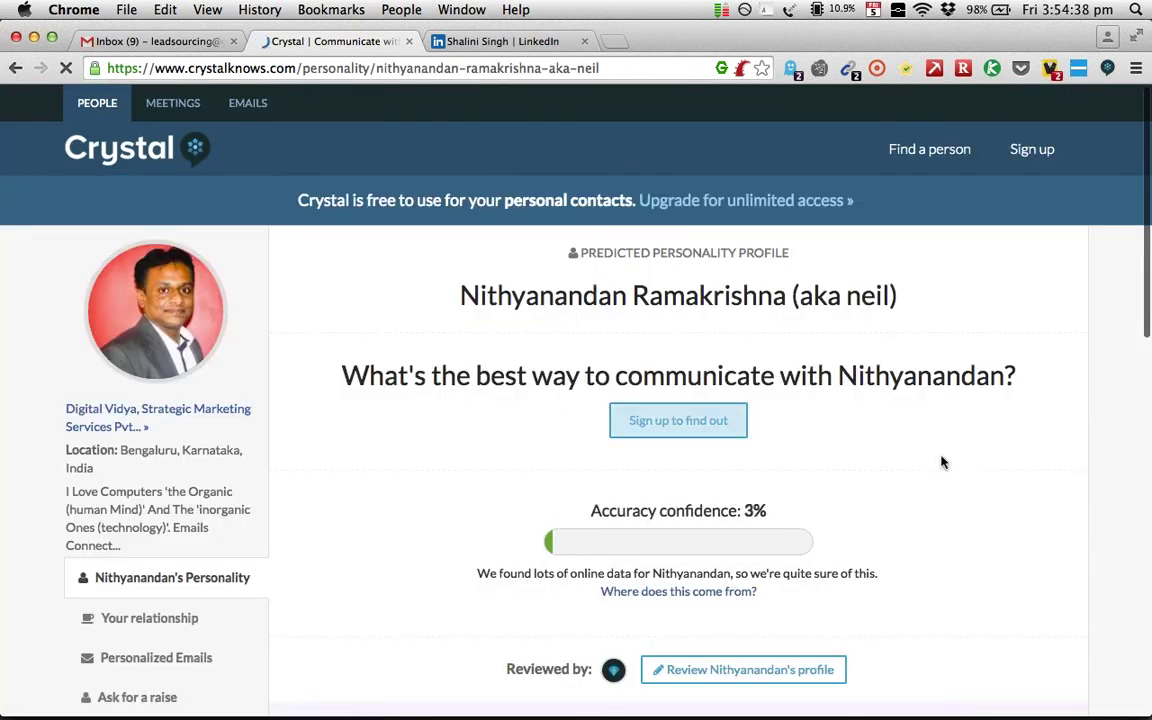
pyautogui.scroll(-3, 945, 440)
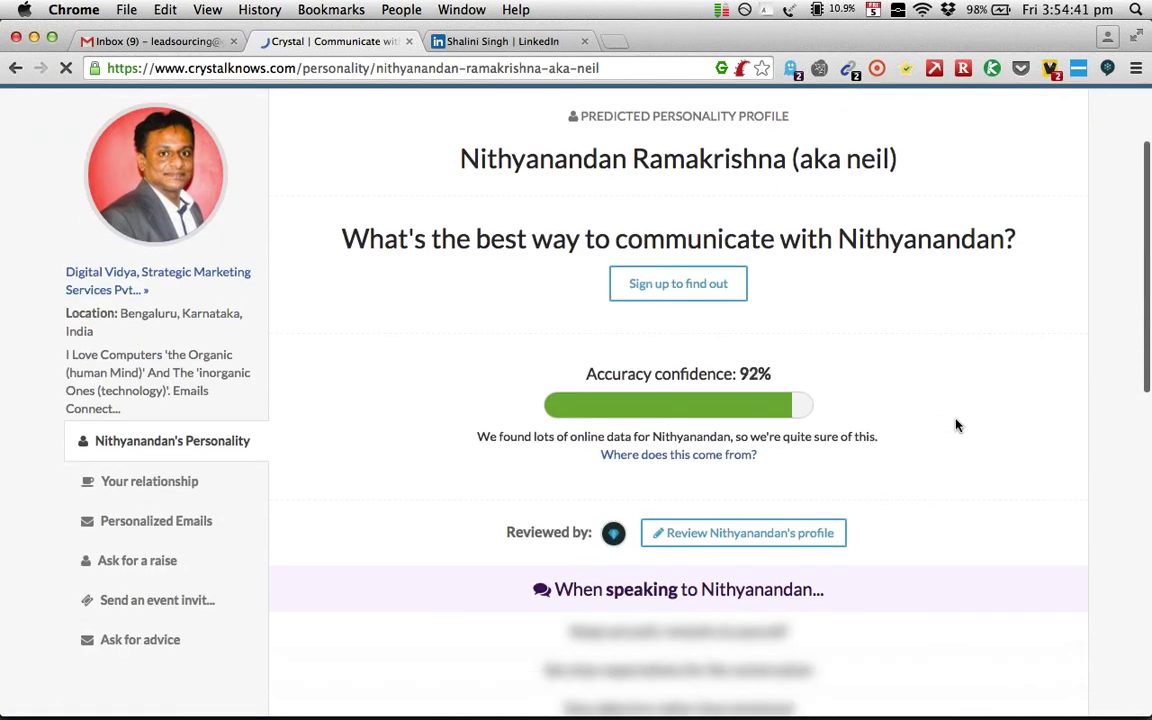
pyautogui.scroll(-2, 955, 426)
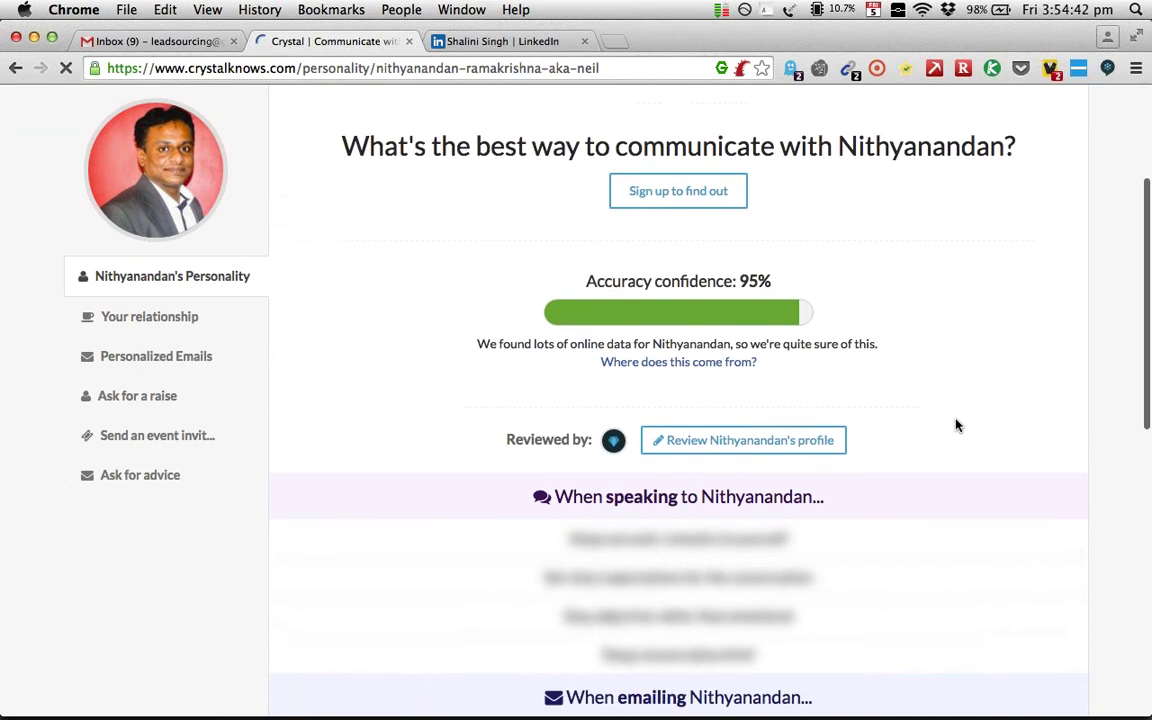
pyautogui.scroll(-5, 955, 426)
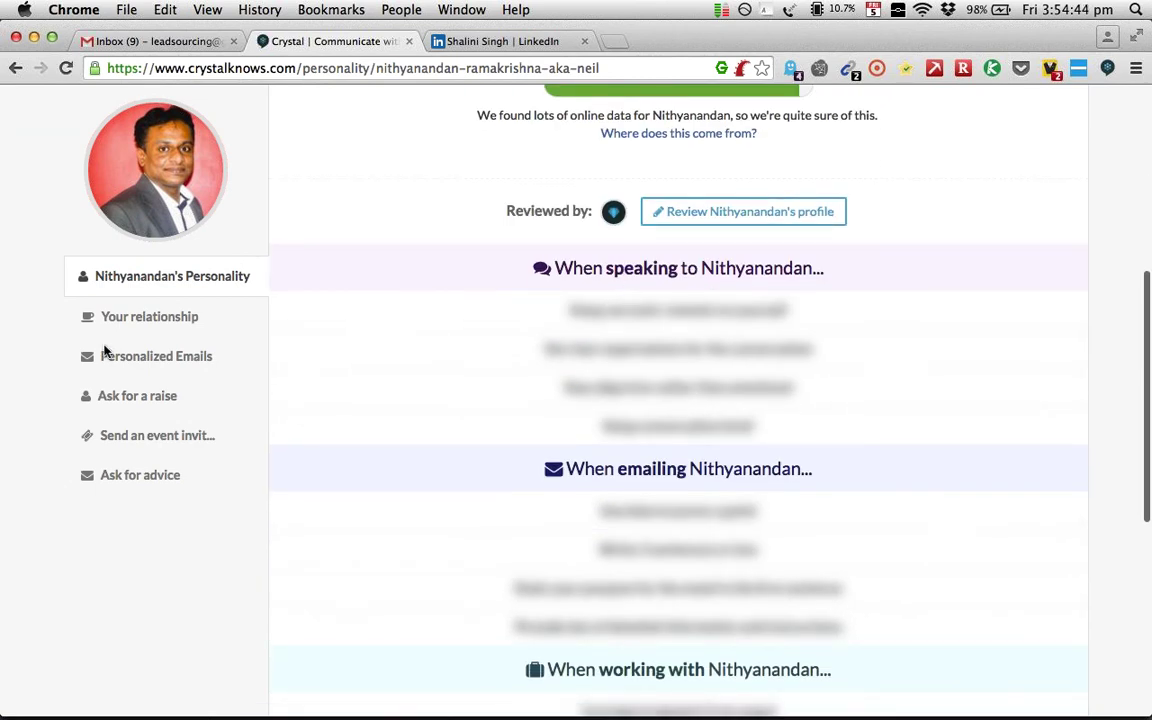
pyautogui.scroll(3, 175, 373)
pyautogui.scroll(7, 663, 455)
pyautogui.scroll(-5, 663, 455)
pyautogui.scroll(-10, 663, 456)
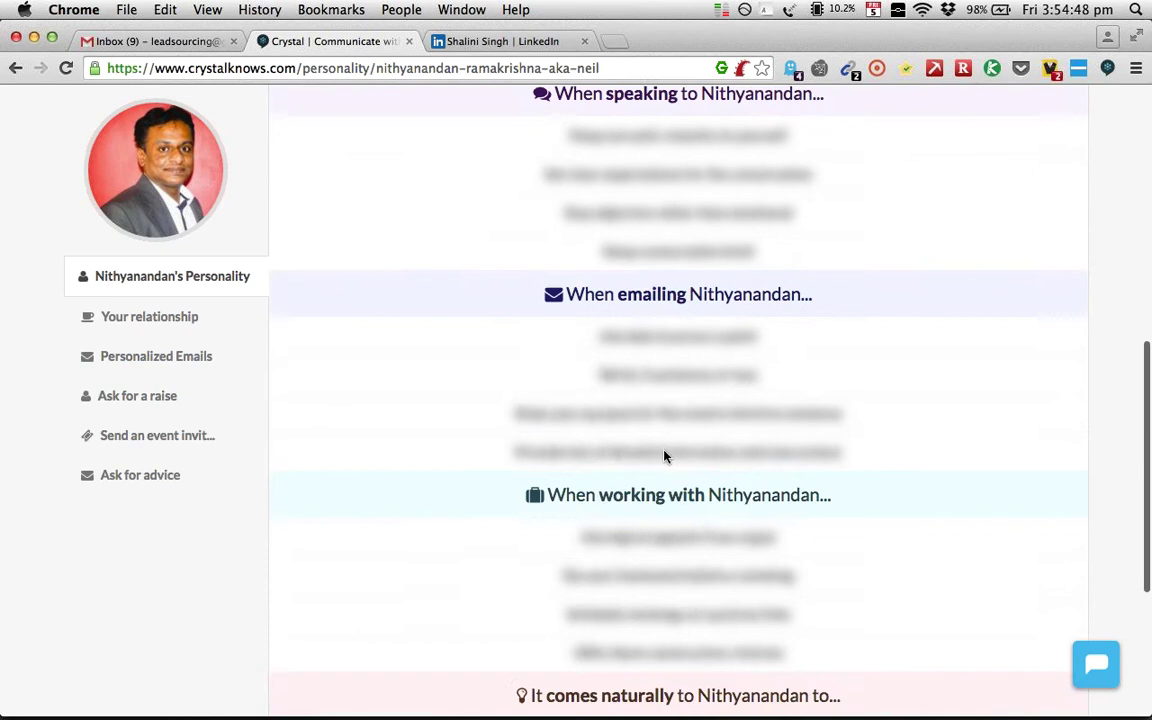
pyautogui.scroll(5, 770, 438)
pyautogui.scroll(6, 770, 438)
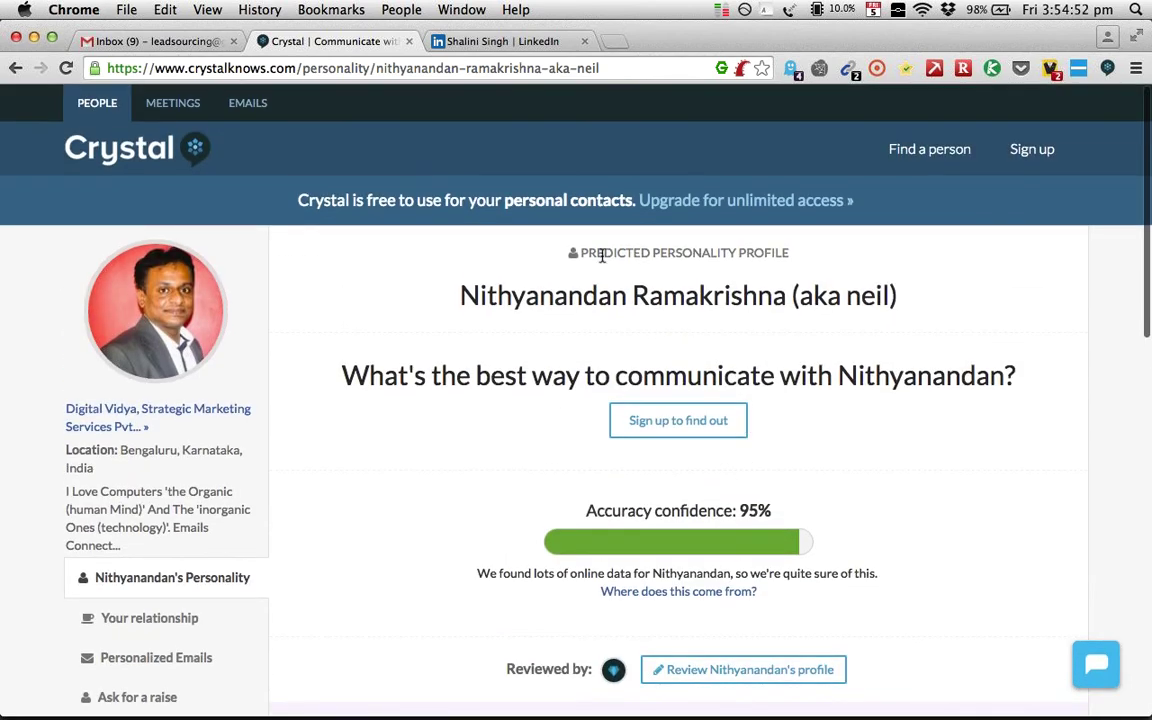
pyautogui.moveTo(603, 255); pyautogui.dragTo(768, 253)
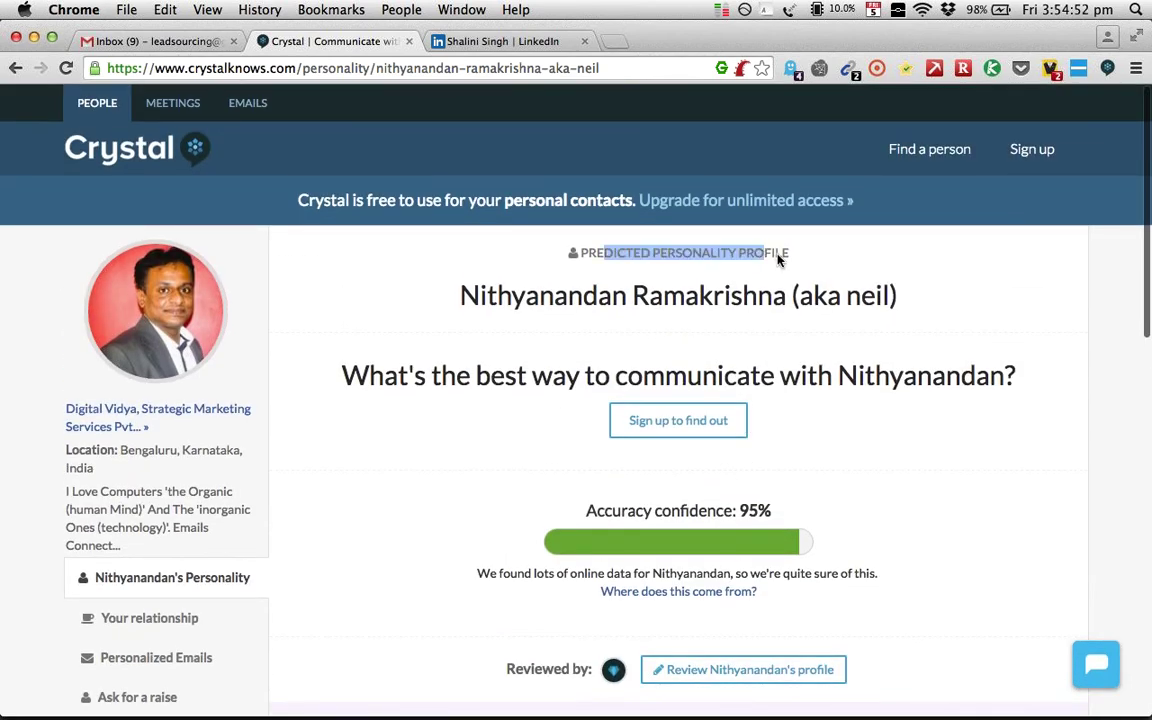
# Visit the Find a person and Relationship Analysis pages, then head to the People list.
pyautogui.click(905, 149)
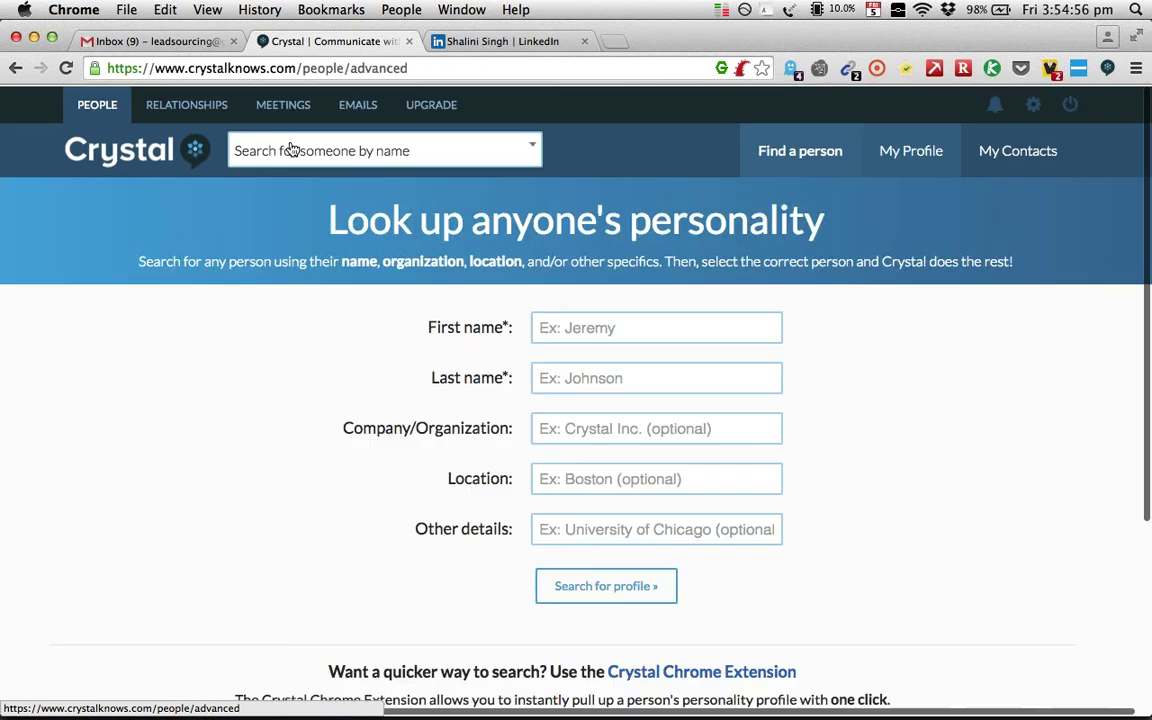
pyautogui.click(78, 105)
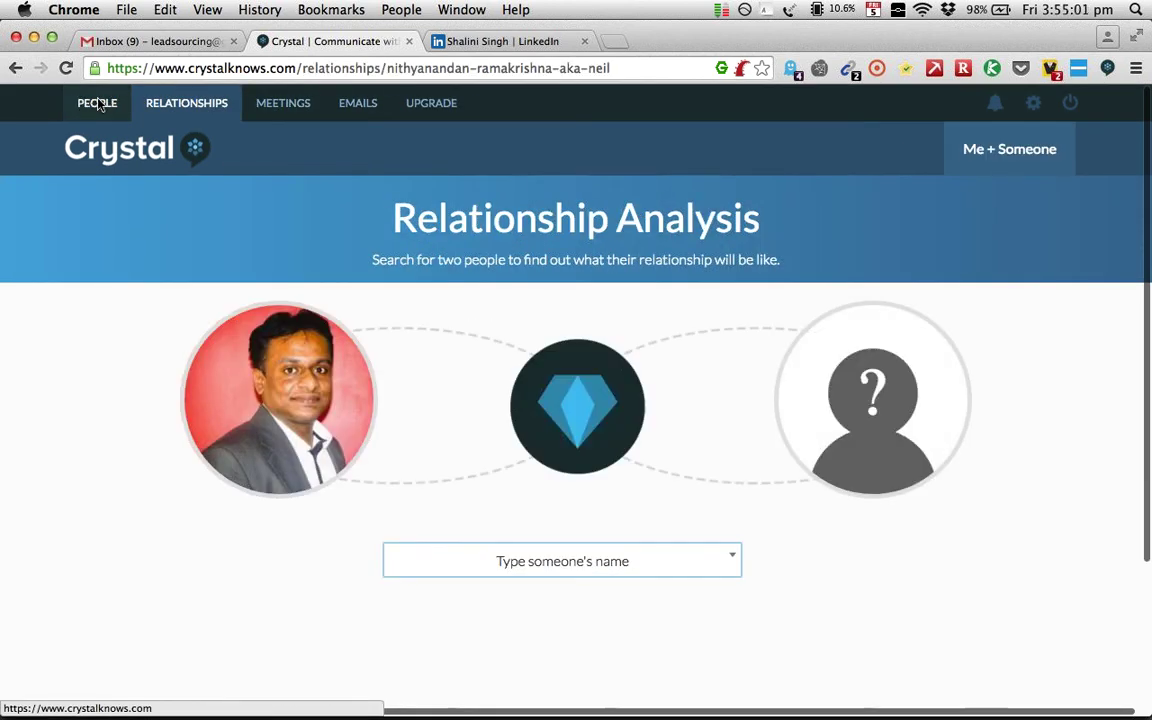
pyautogui.click(86, 104)
pyautogui.click(283, 481)
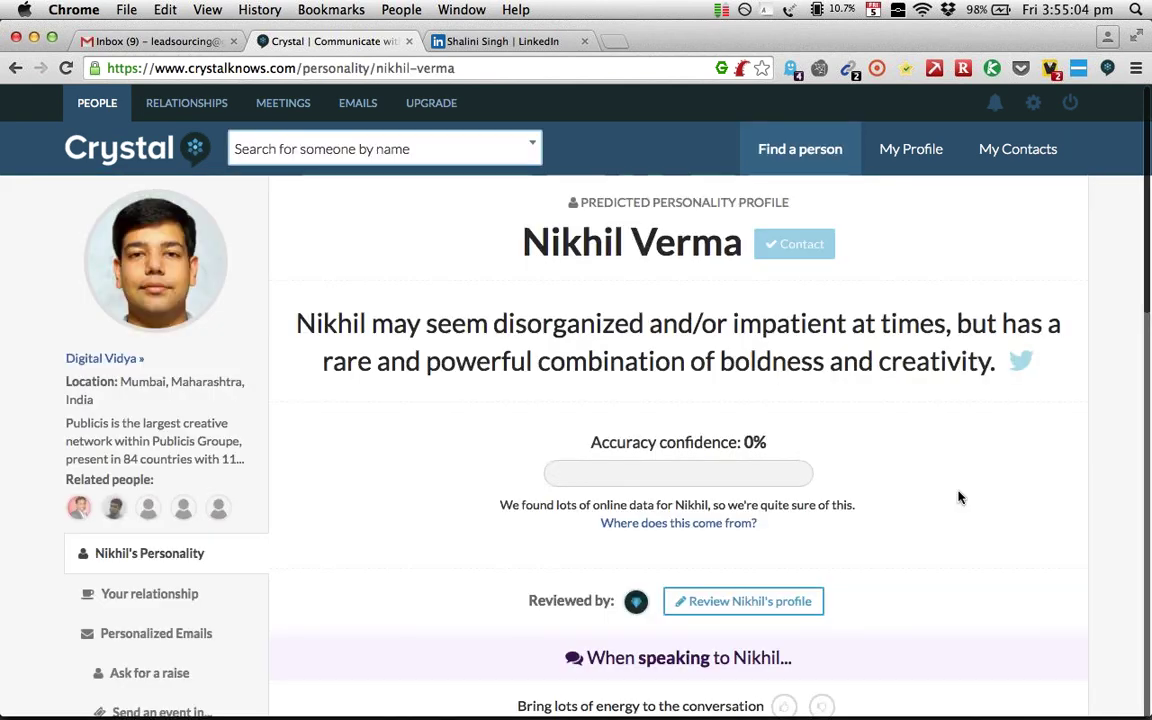
pyautogui.scroll(-2, 962, 503)
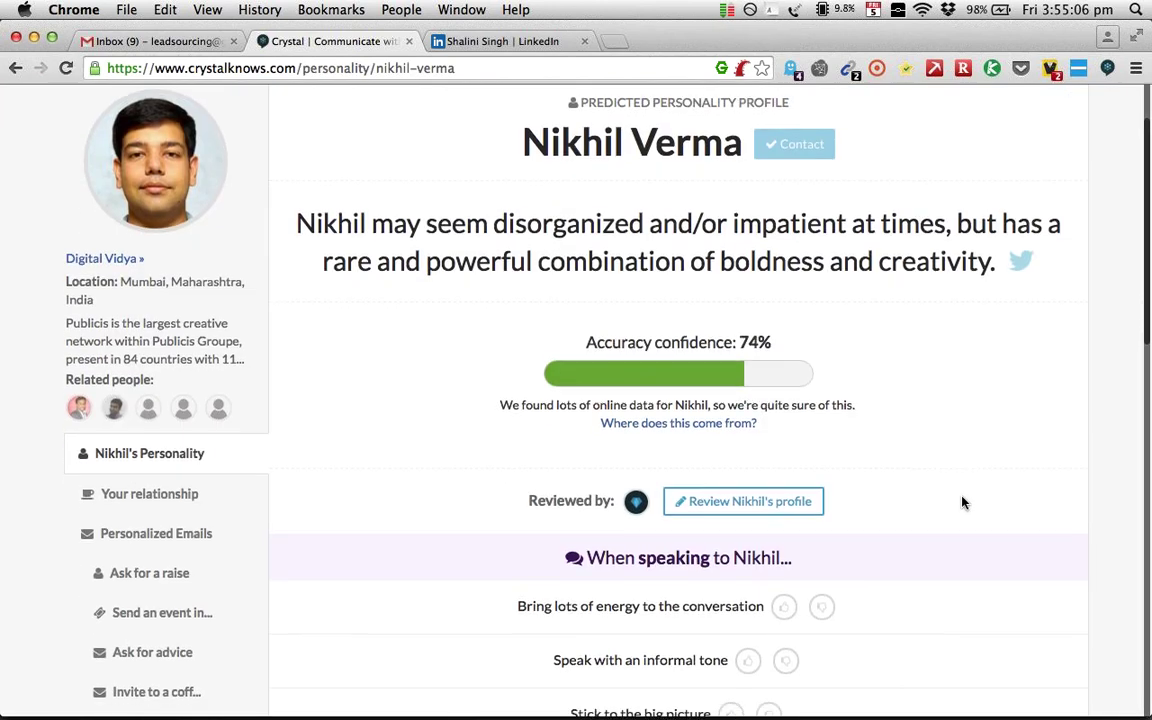
pyautogui.scroll(-3, 870, 459)
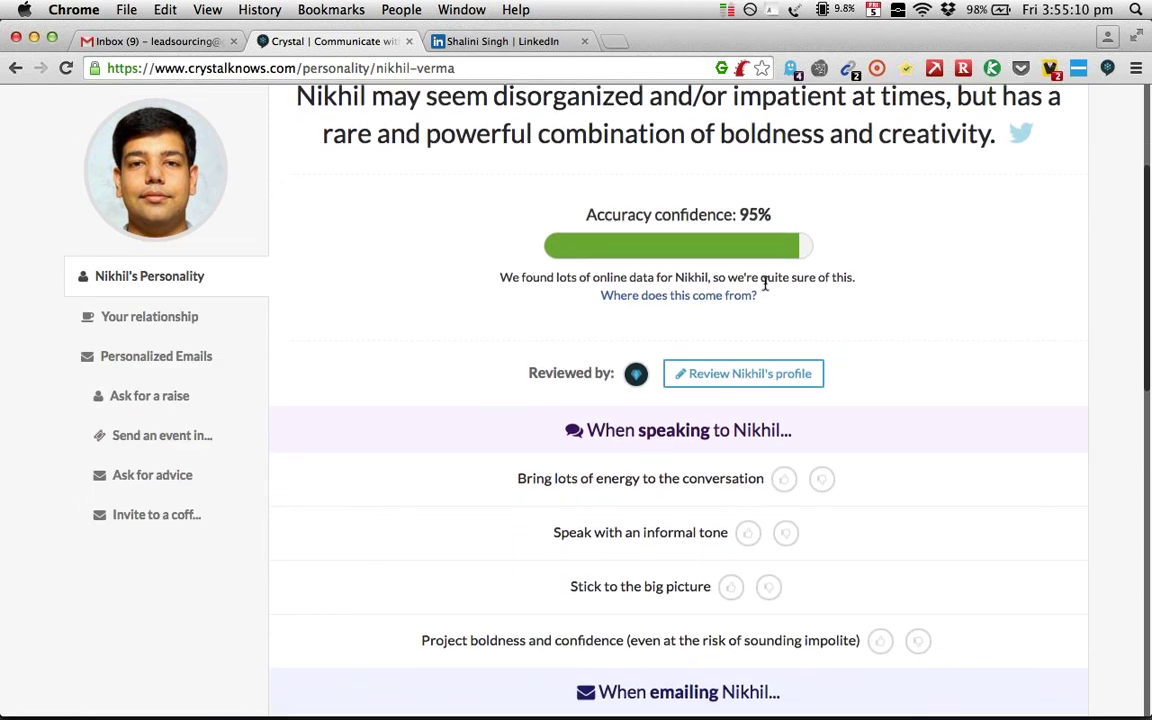
pyautogui.scroll(-3, 767, 284)
pyautogui.moveTo(519, 360); pyautogui.dragTo(748, 367)
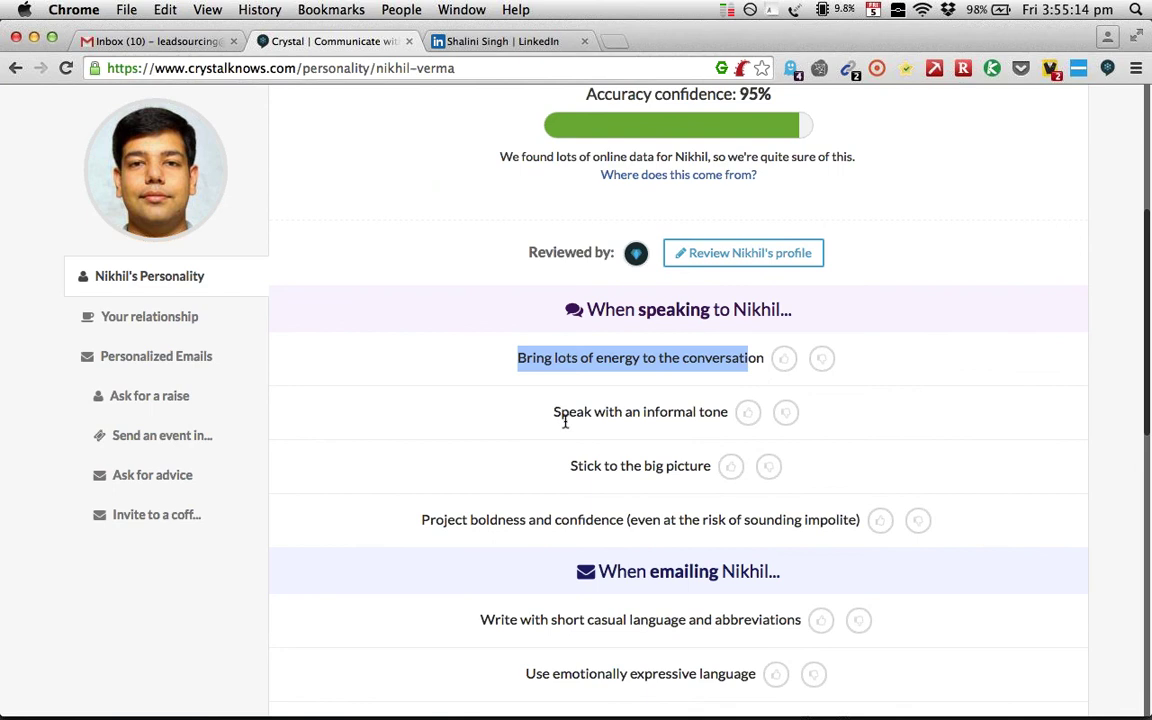
pyautogui.moveTo(555, 415); pyautogui.dragTo(722, 420)
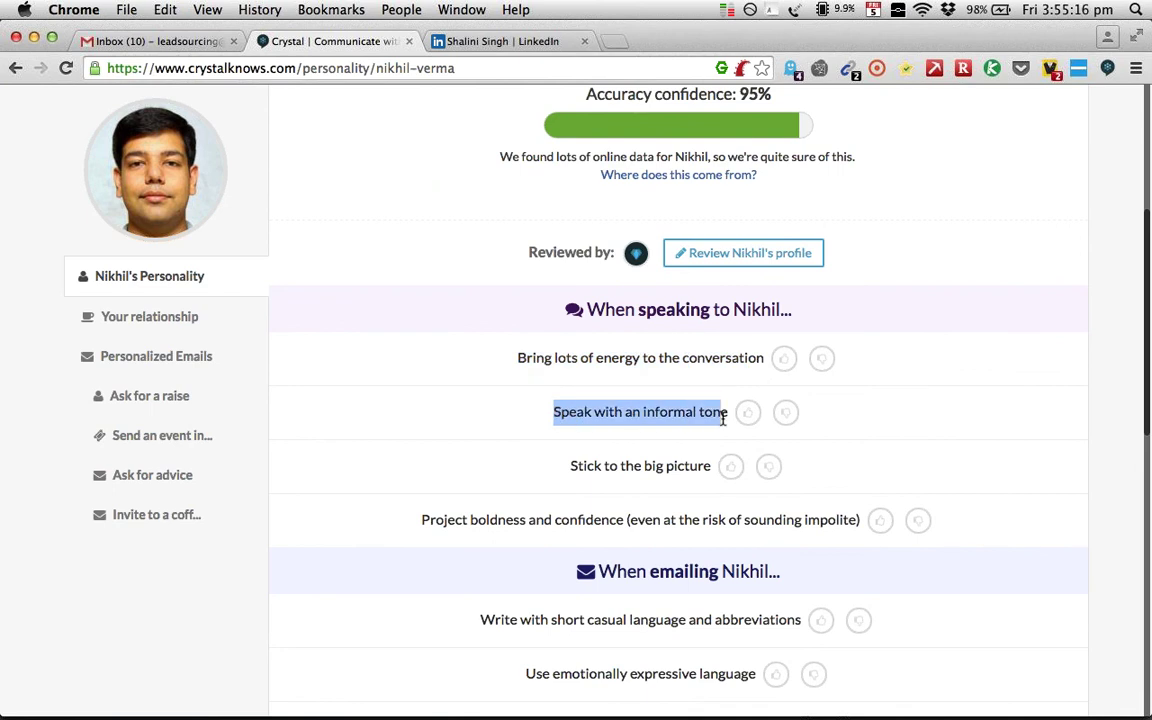
pyautogui.scroll(-3, 720, 420)
pyautogui.moveTo(570, 348); pyautogui.dragTo(690, 355)
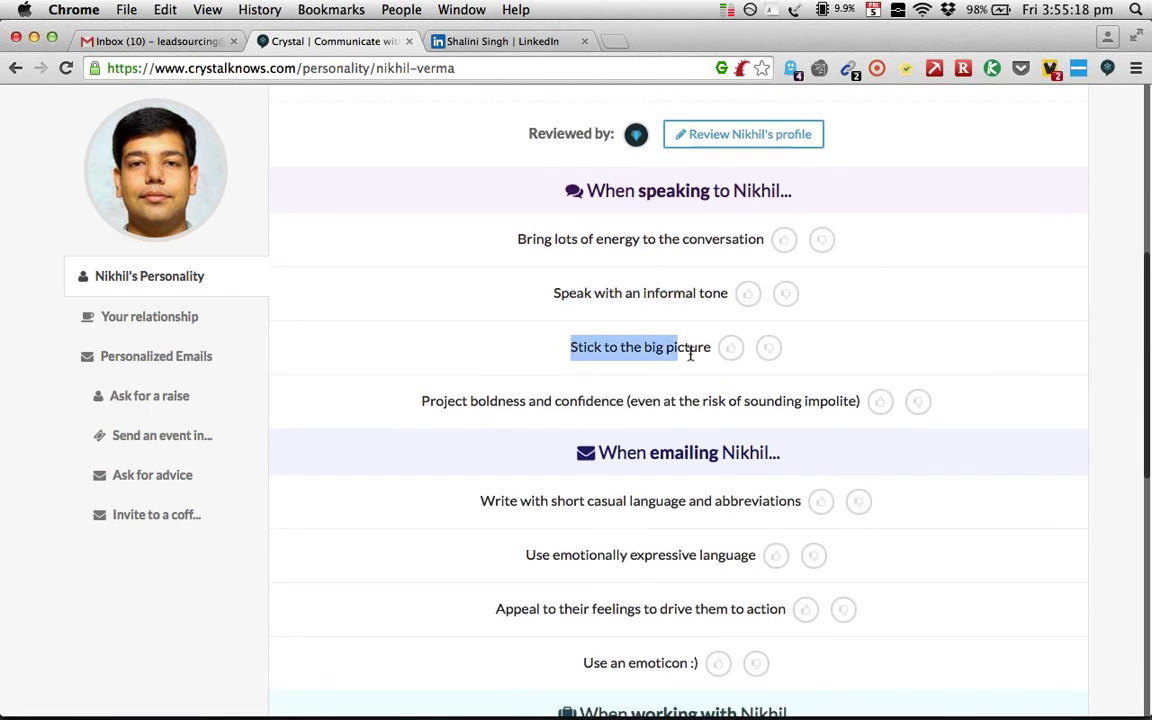
pyautogui.scroll(-4, 689, 368)
pyautogui.scroll(-1, 689, 368)
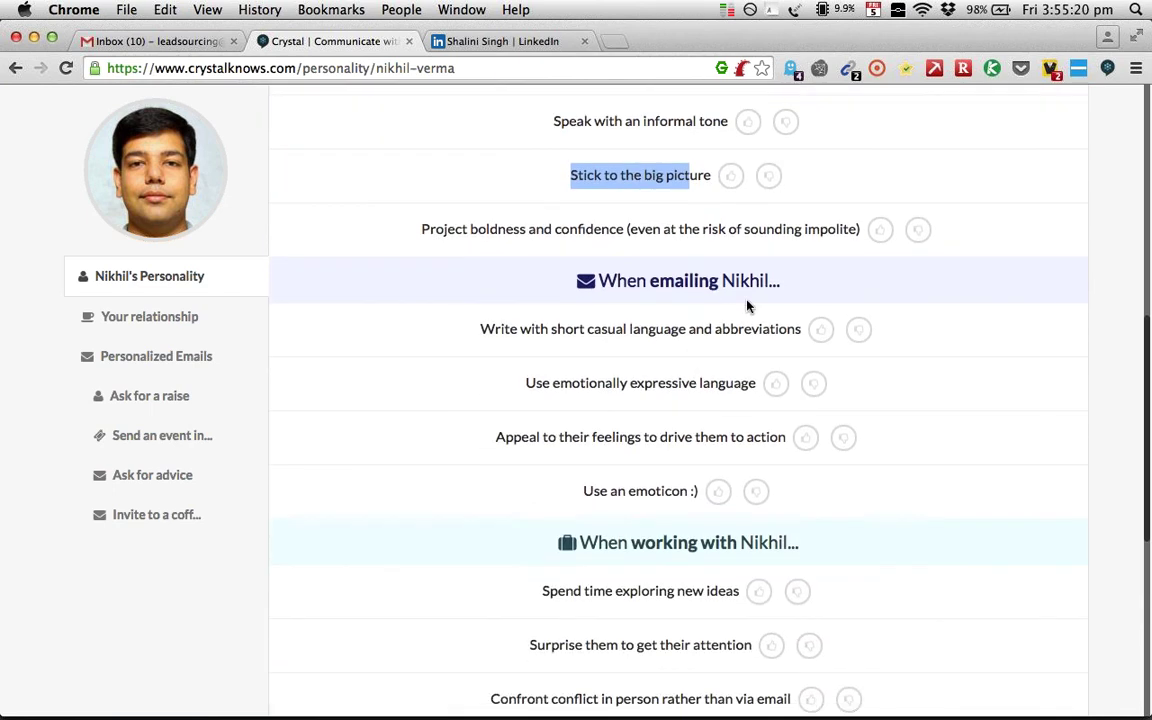
pyautogui.moveTo(481, 329); pyautogui.dragTo(707, 339)
pyautogui.scroll(-1, 710, 350)
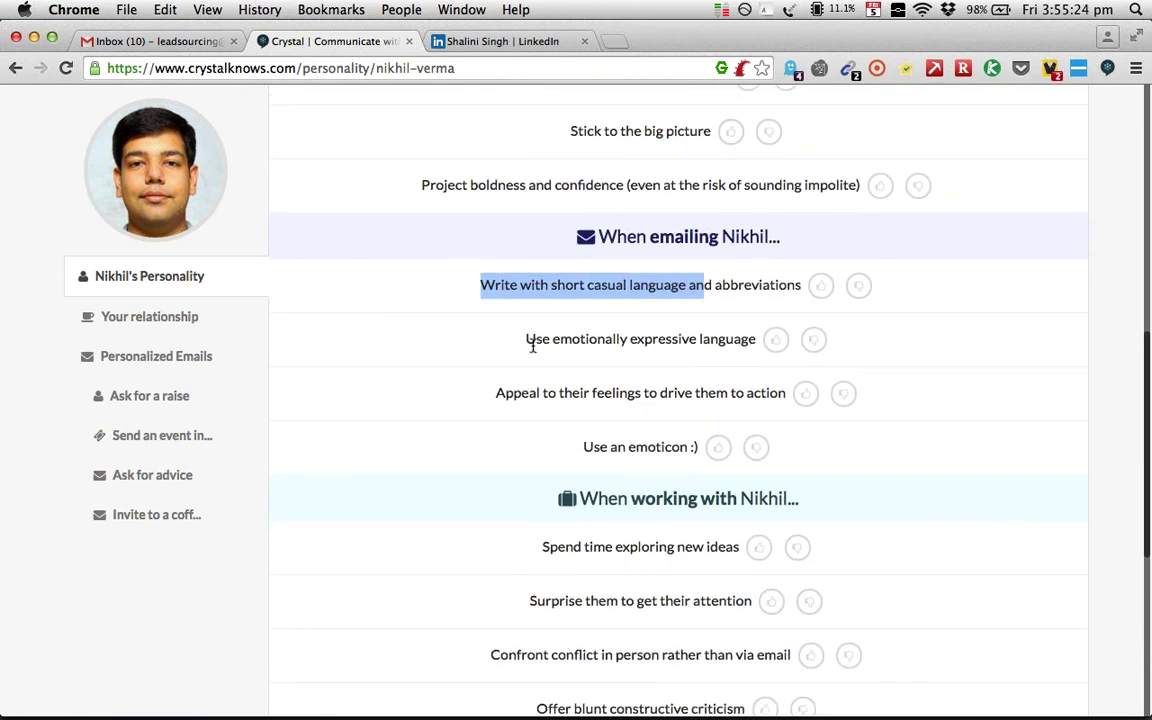
pyautogui.moveTo(526, 341); pyautogui.dragTo(710, 362)
pyautogui.scroll(-1, 710, 362)
pyautogui.scroll(-1, 710, 366)
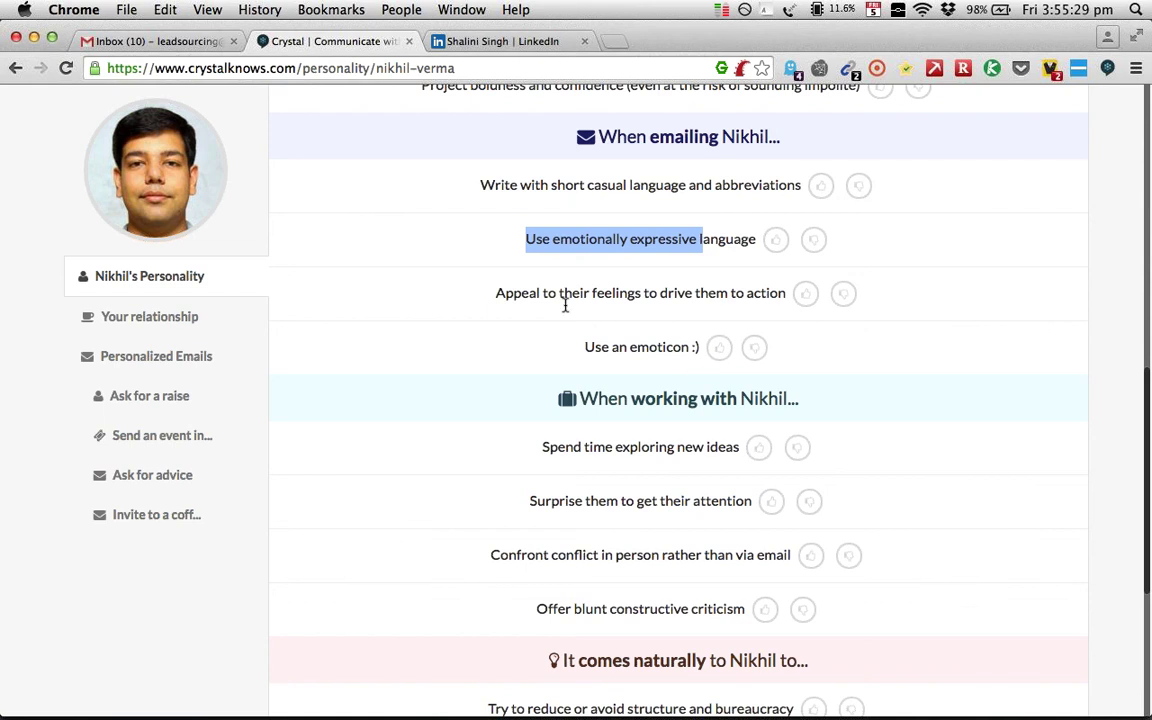
pyautogui.moveTo(566, 300); pyautogui.dragTo(688, 296)
pyautogui.scroll(-1, 686, 318)
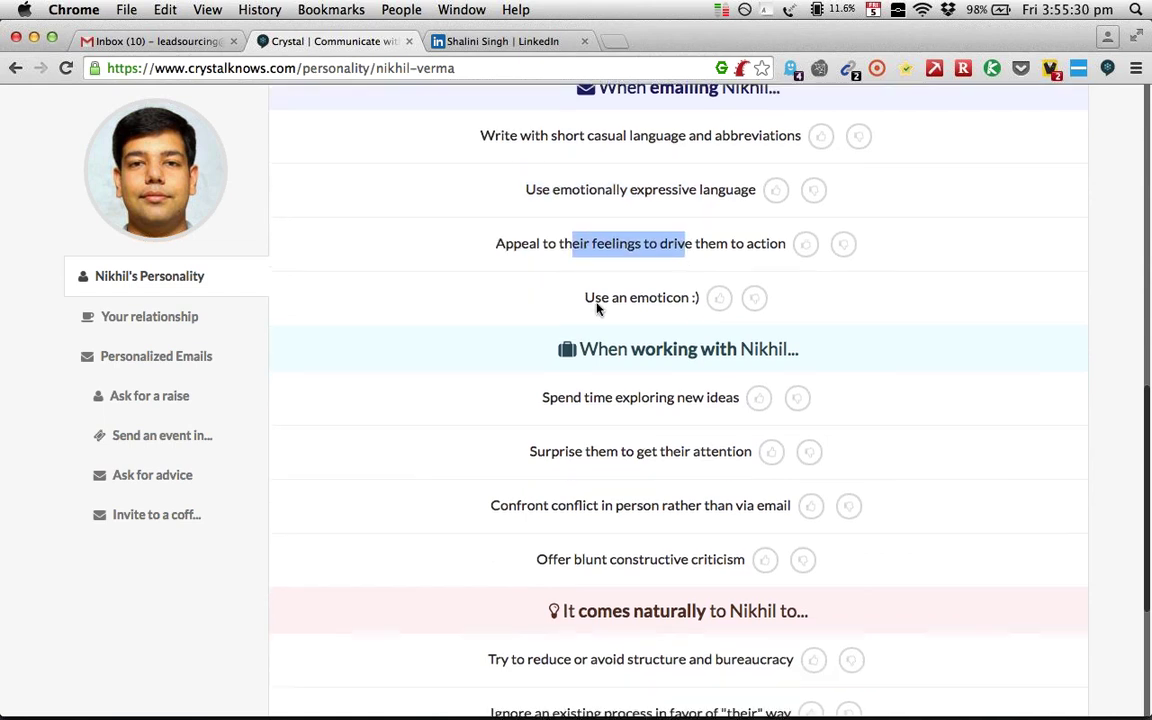
pyautogui.moveTo(578, 284); pyautogui.dragTo(696, 287)
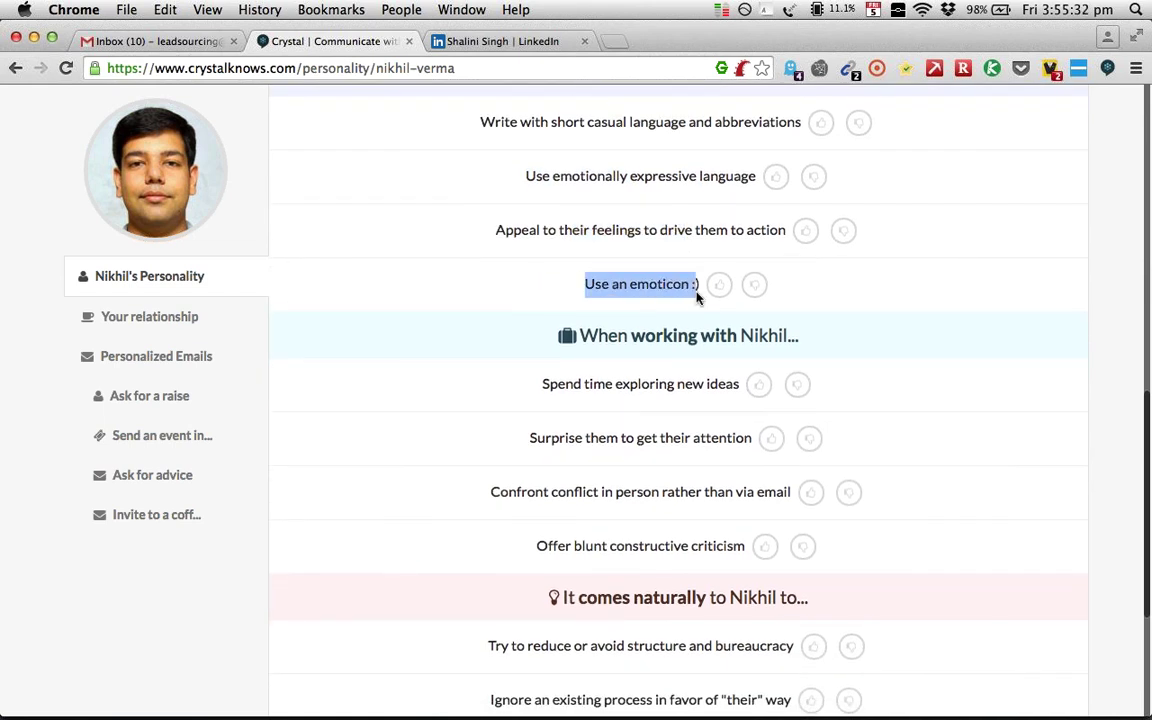
pyautogui.click(700, 287)
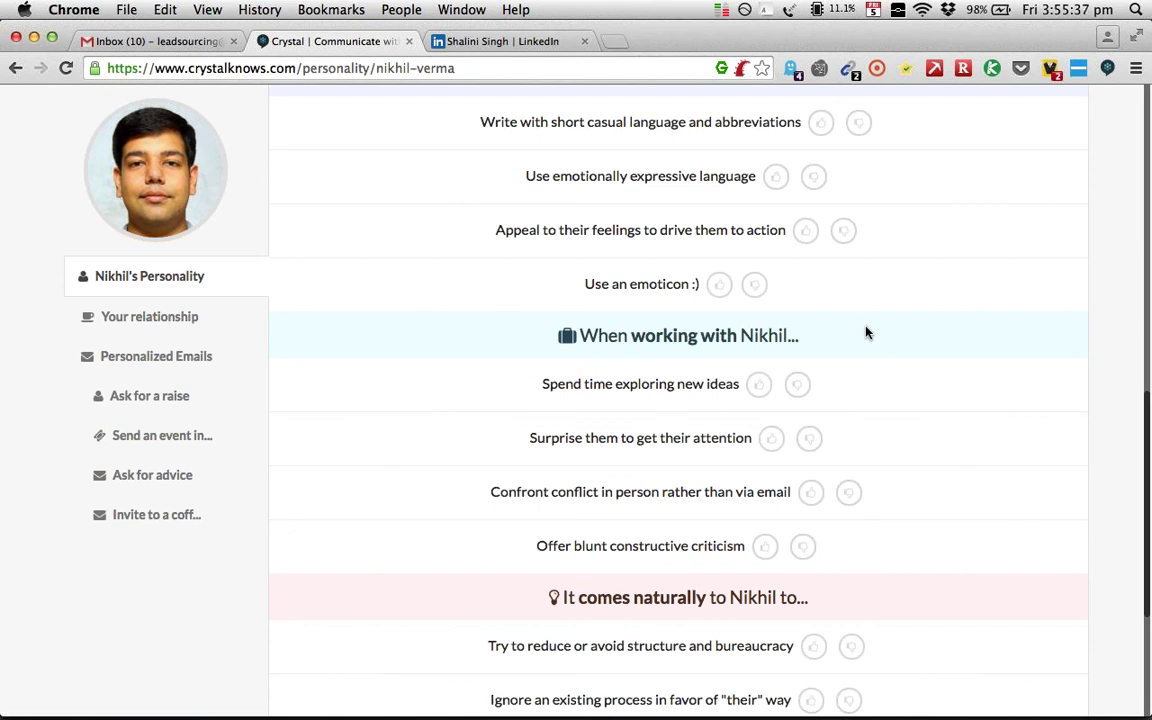
pyautogui.scroll(-2, 830, 322)
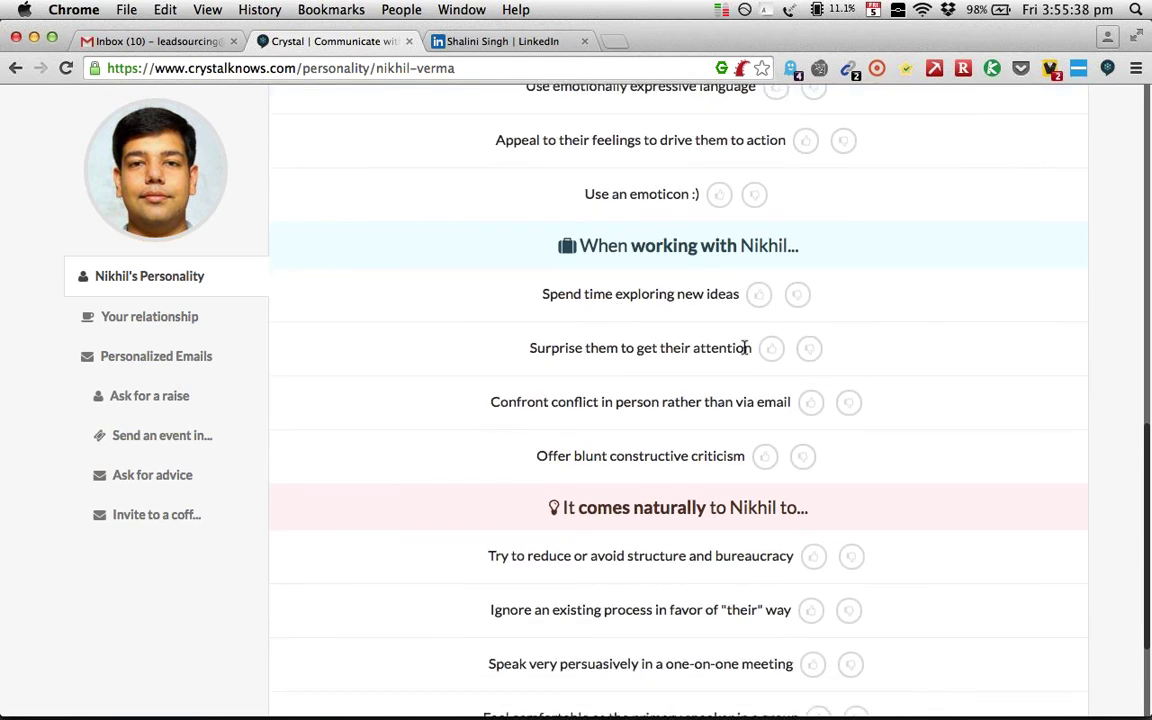
pyautogui.scroll(-2, 745, 347)
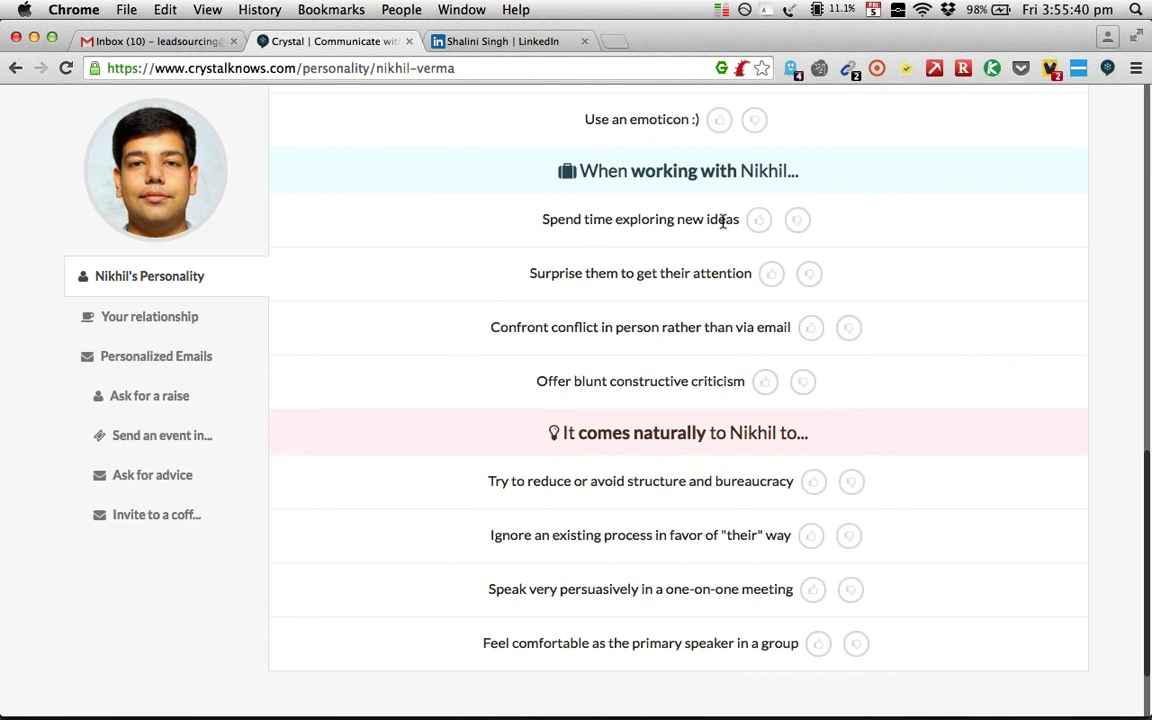
pyautogui.moveTo(736, 221); pyautogui.dragTo(622, 220)
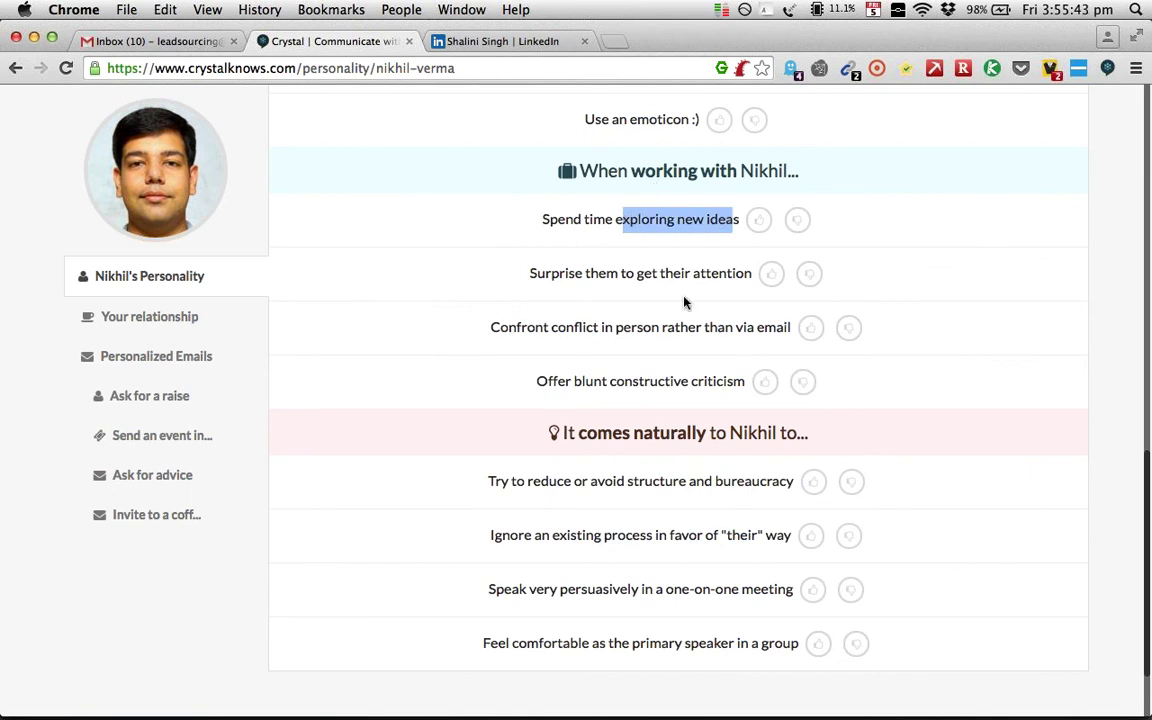
pyautogui.scroll(-2, 686, 301)
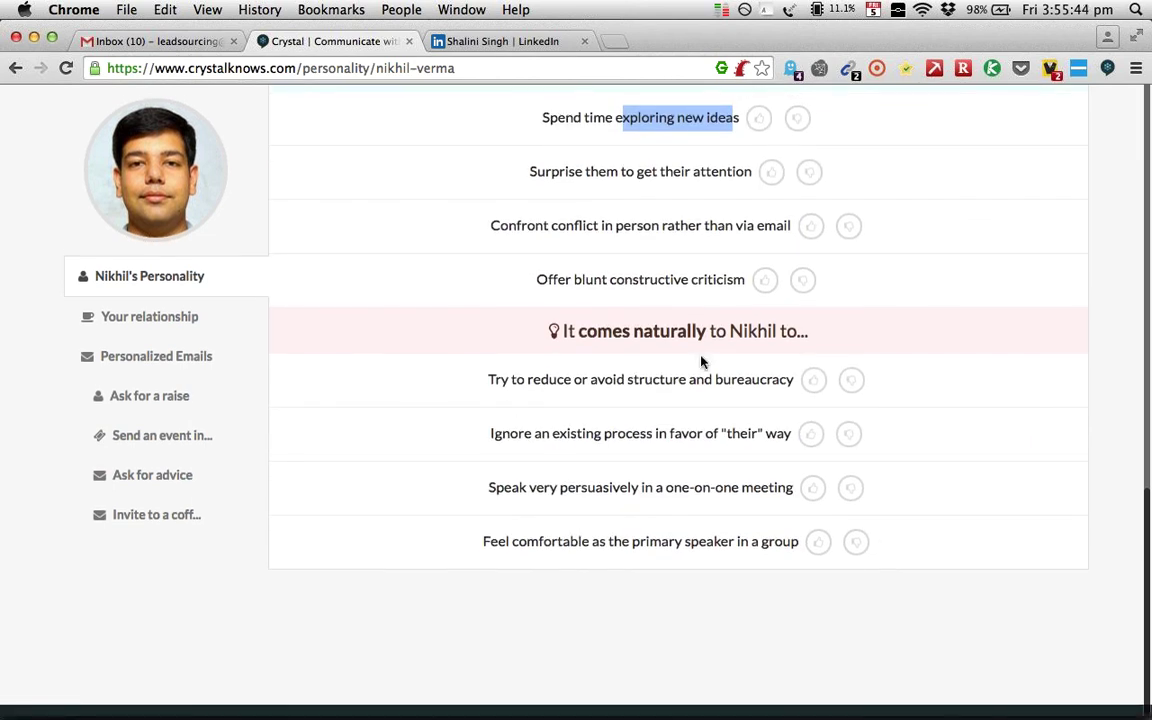
pyautogui.moveTo(502, 393); pyautogui.dragTo(752, 393)
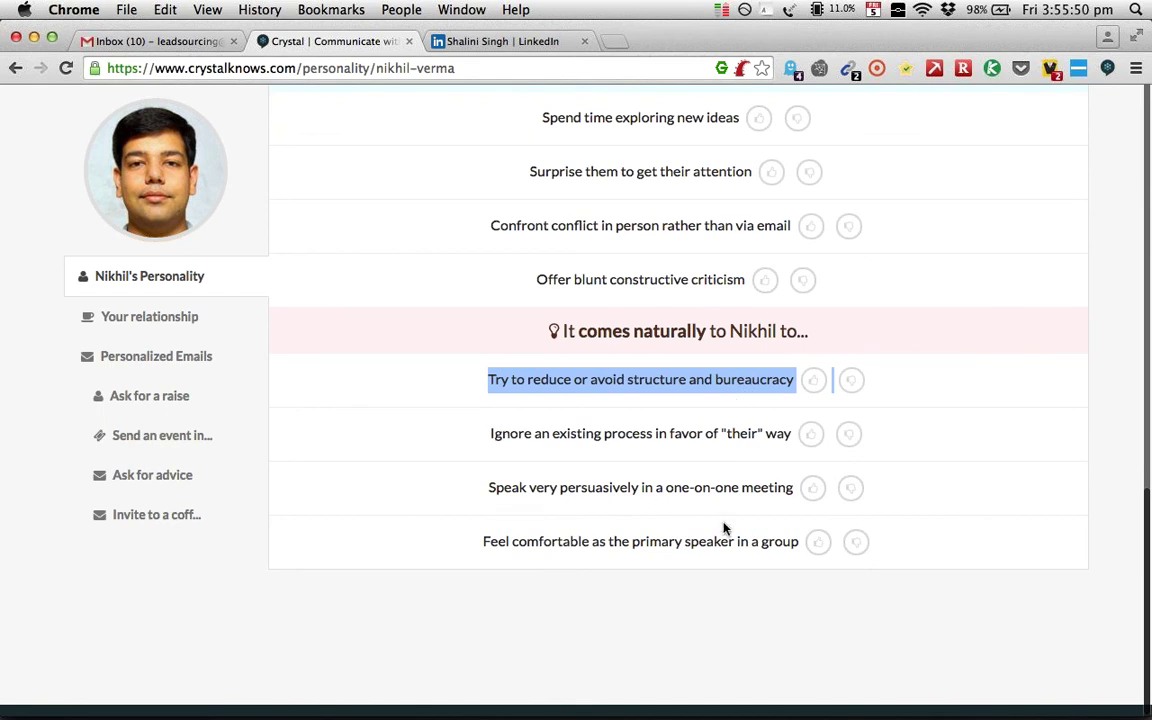
pyautogui.scroll(10, 656, 404)
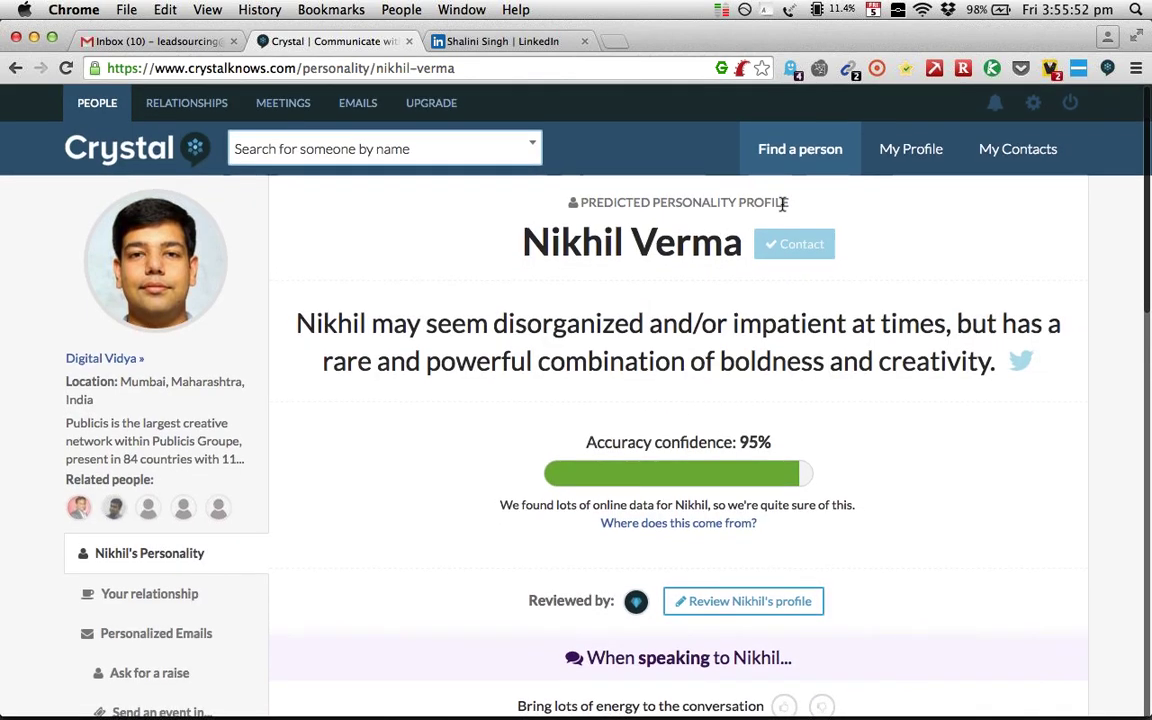
# In Gmail, apply Crystal's 'Sales: Set a sales meeting' template and select its entire suggested body.
pyautogui.click(463, 45)
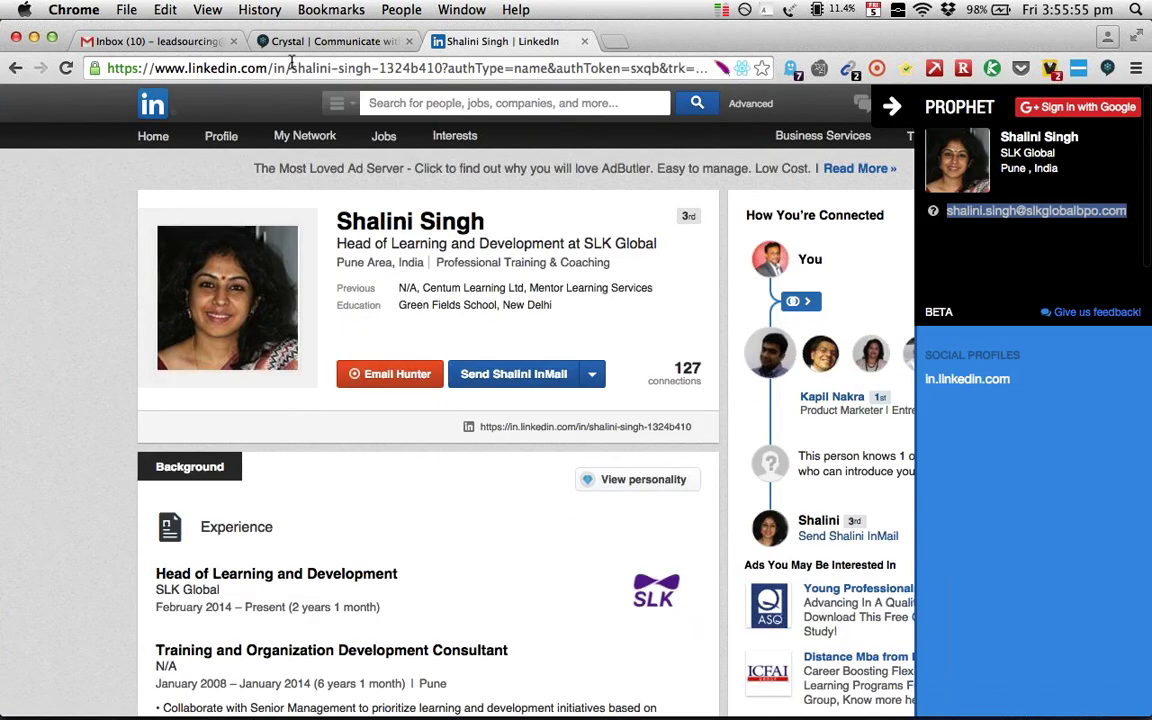
pyautogui.click(188, 42)
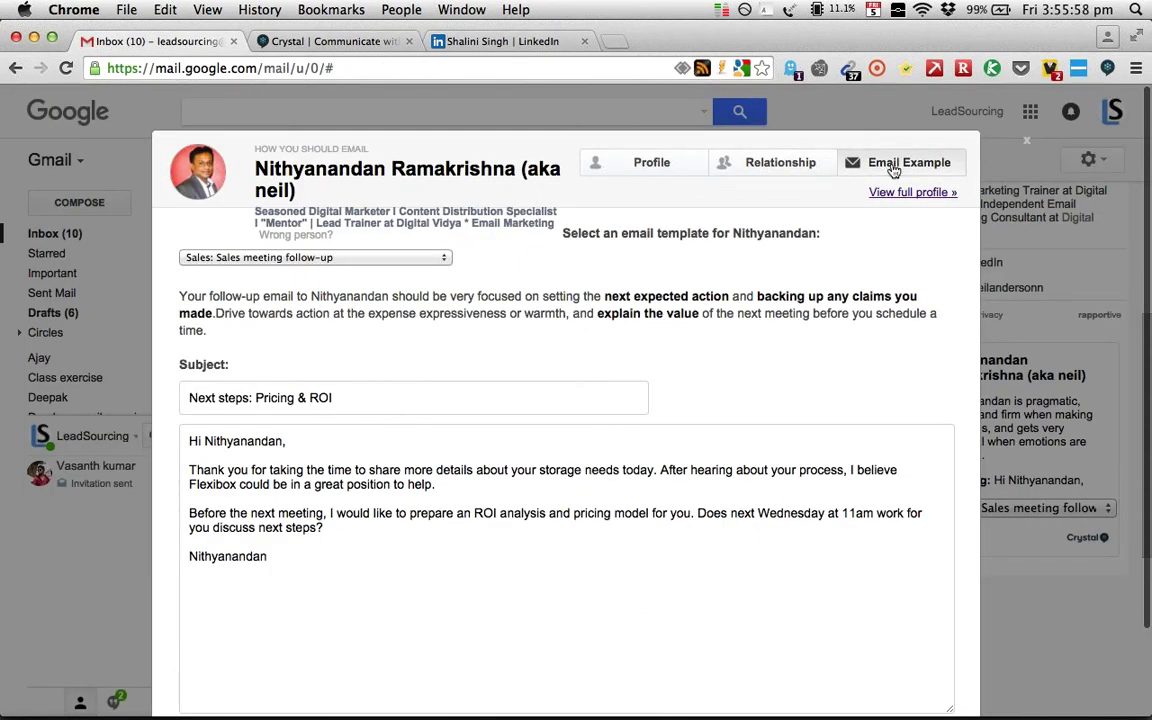
pyautogui.scroll(-5, 576, 369)
pyautogui.click(336, 162)
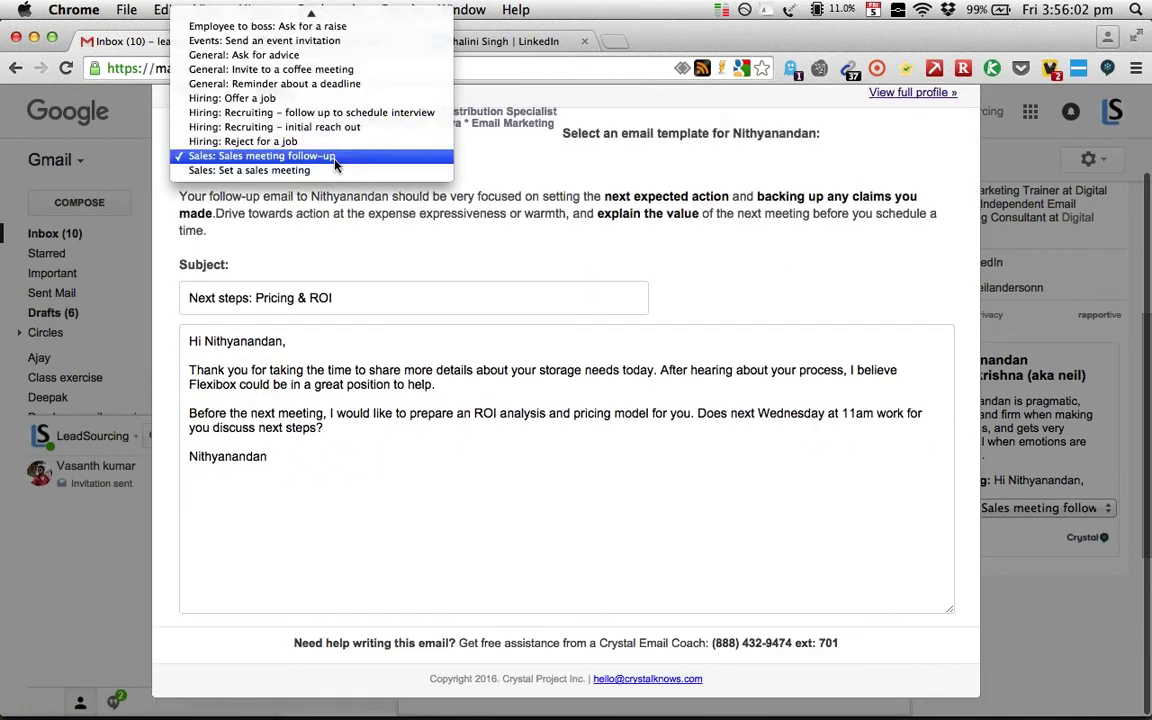
pyautogui.click(333, 170)
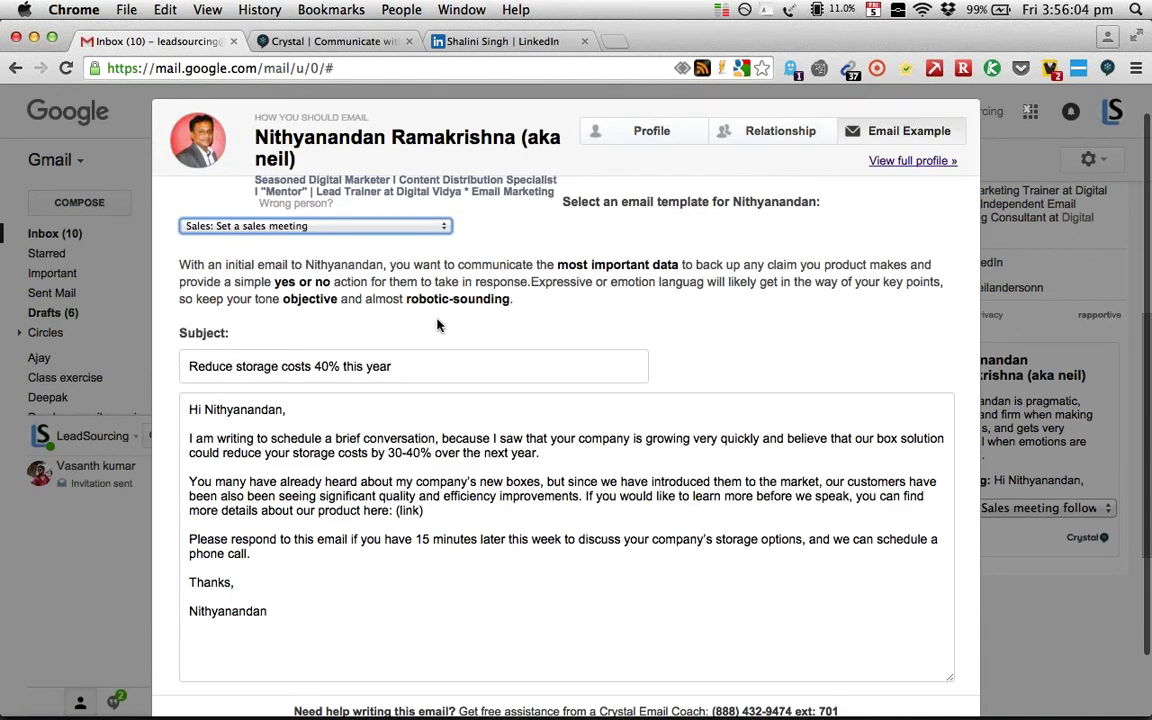
pyautogui.moveTo(280, 612); pyautogui.dragTo(167, 407)
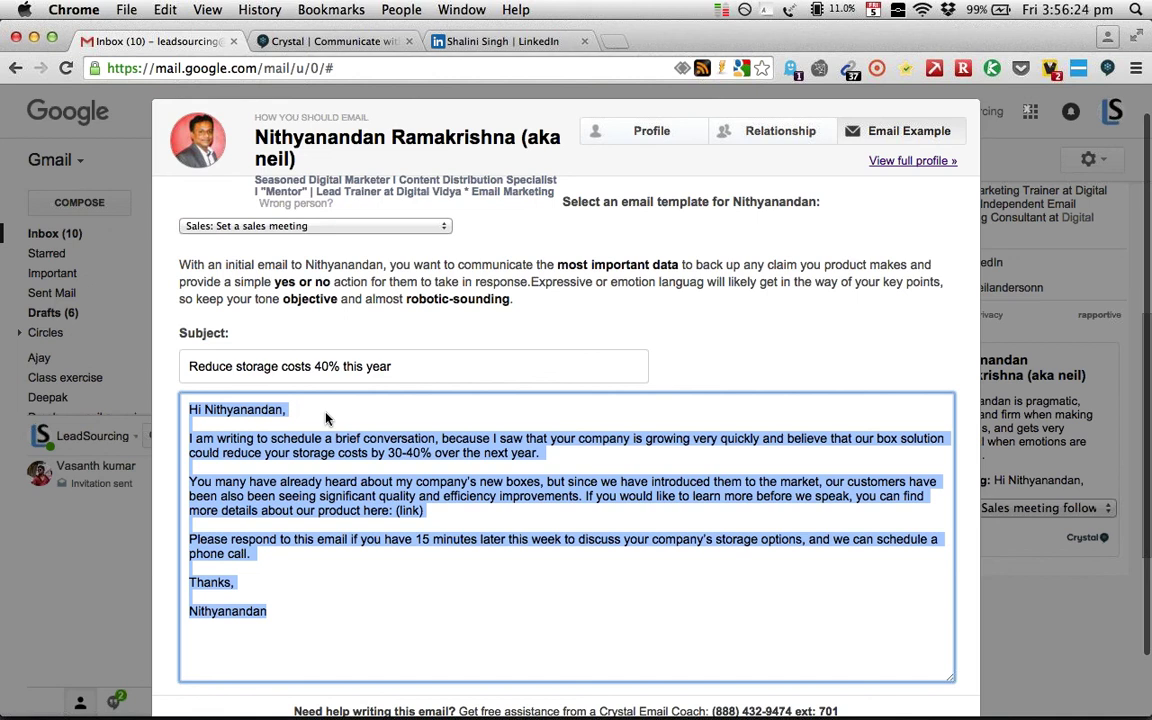
pyautogui.press('super+Tab')
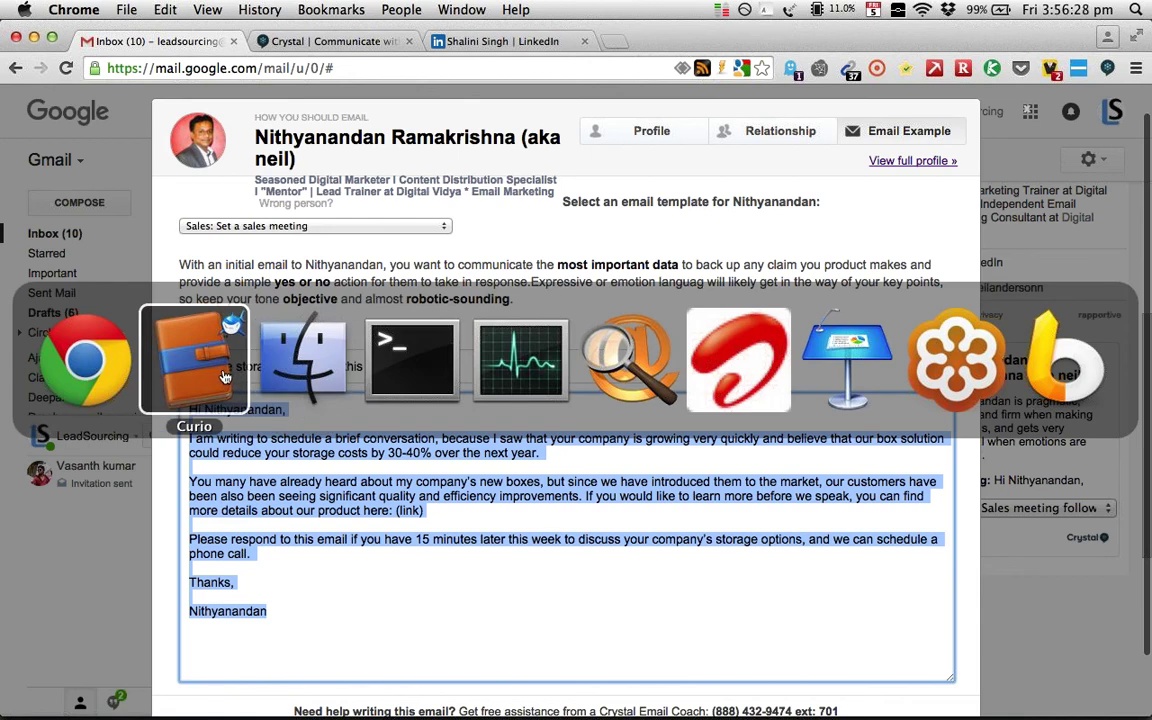
pyautogui.click(110, 372)
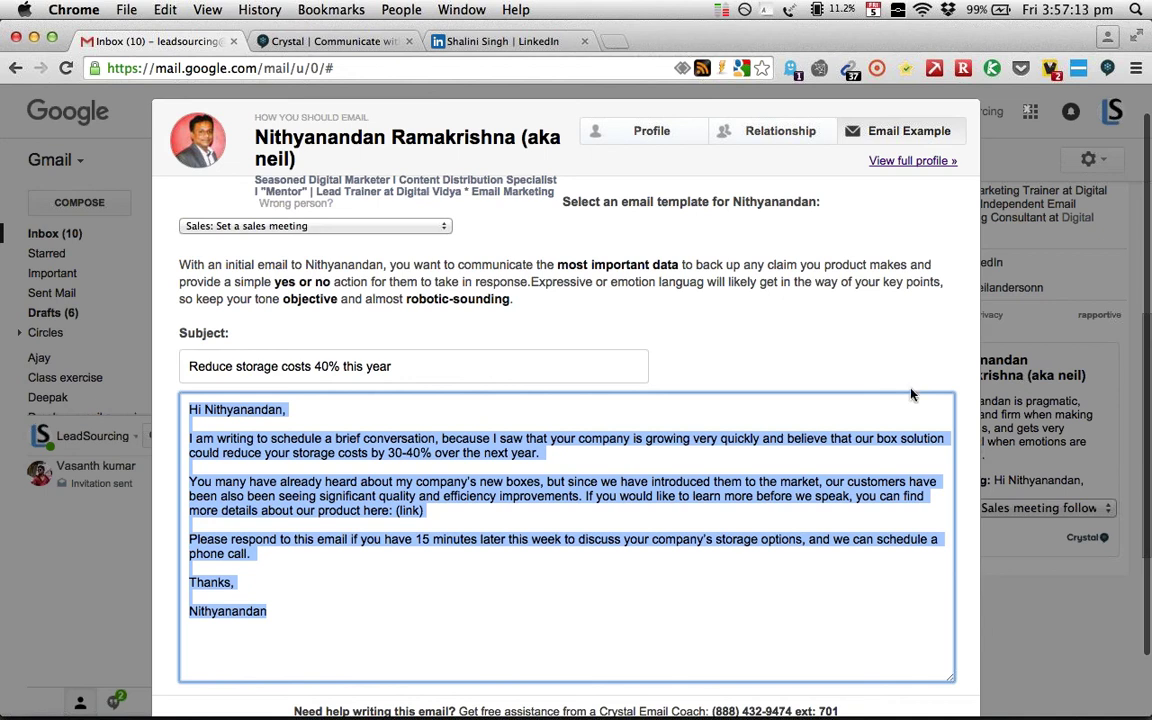
pyautogui.press('super+Tab')
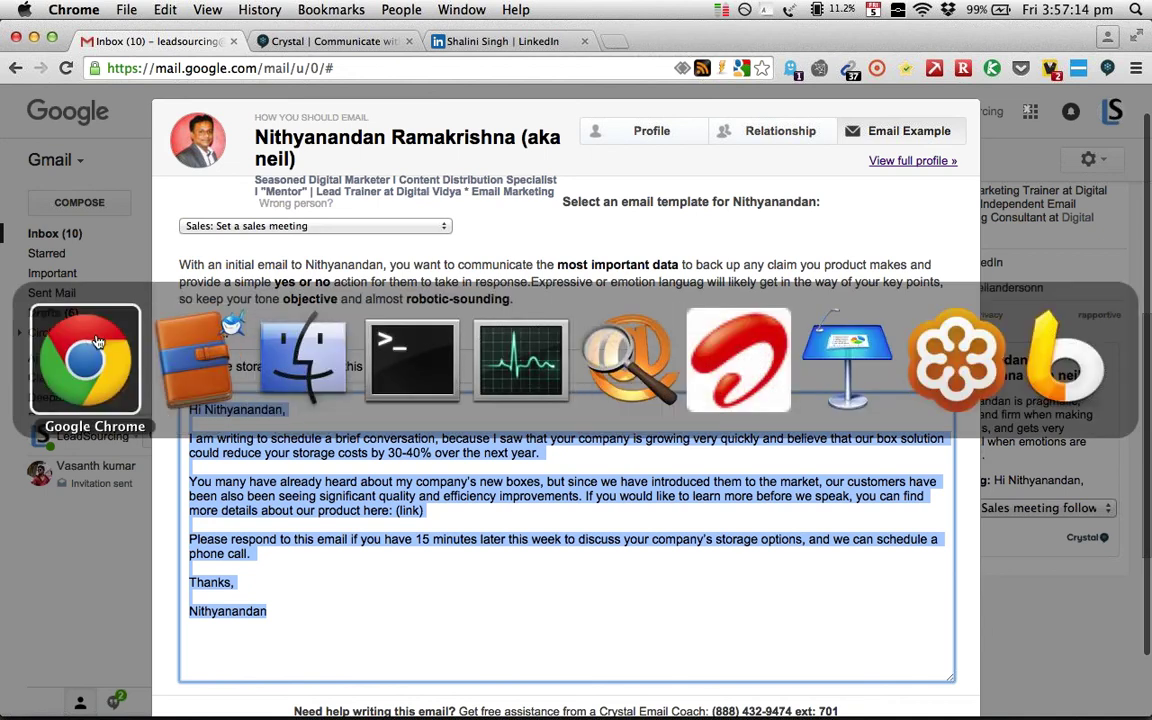
# Open google.com in a new browser tab.
pyautogui.click(445, 42)
pyautogui.click(365, 42)
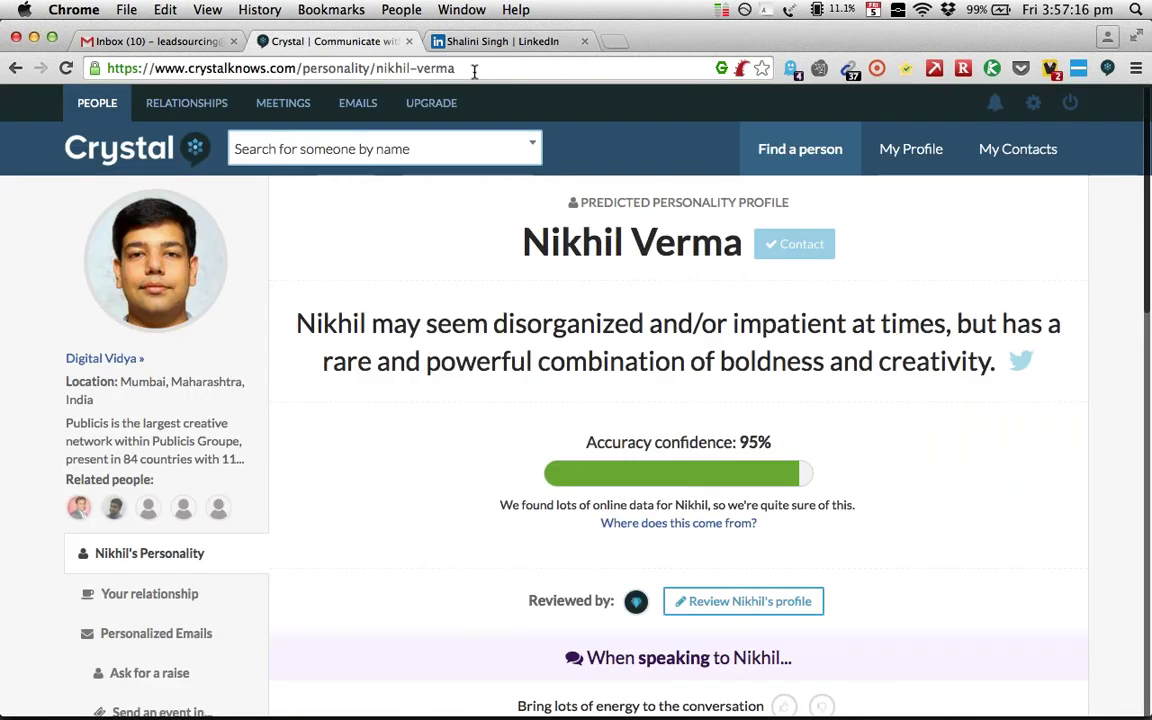
pyautogui.click(613, 43)
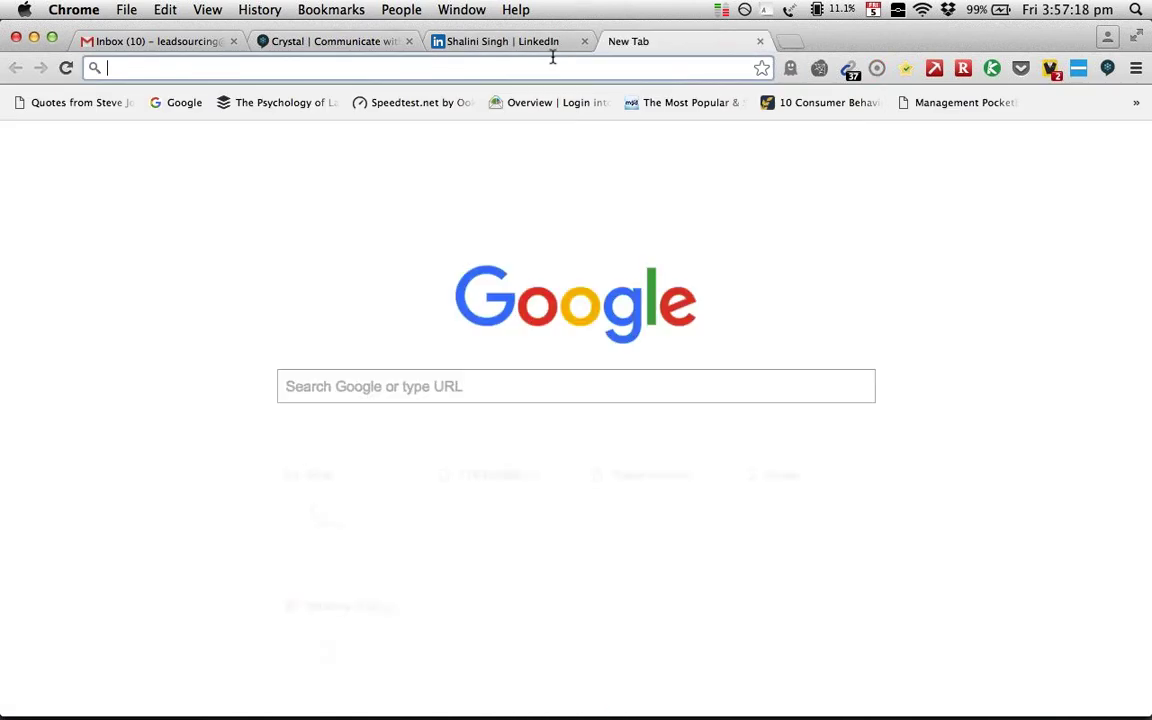
pyautogui.write('google.co')
pyautogui.press('Return')
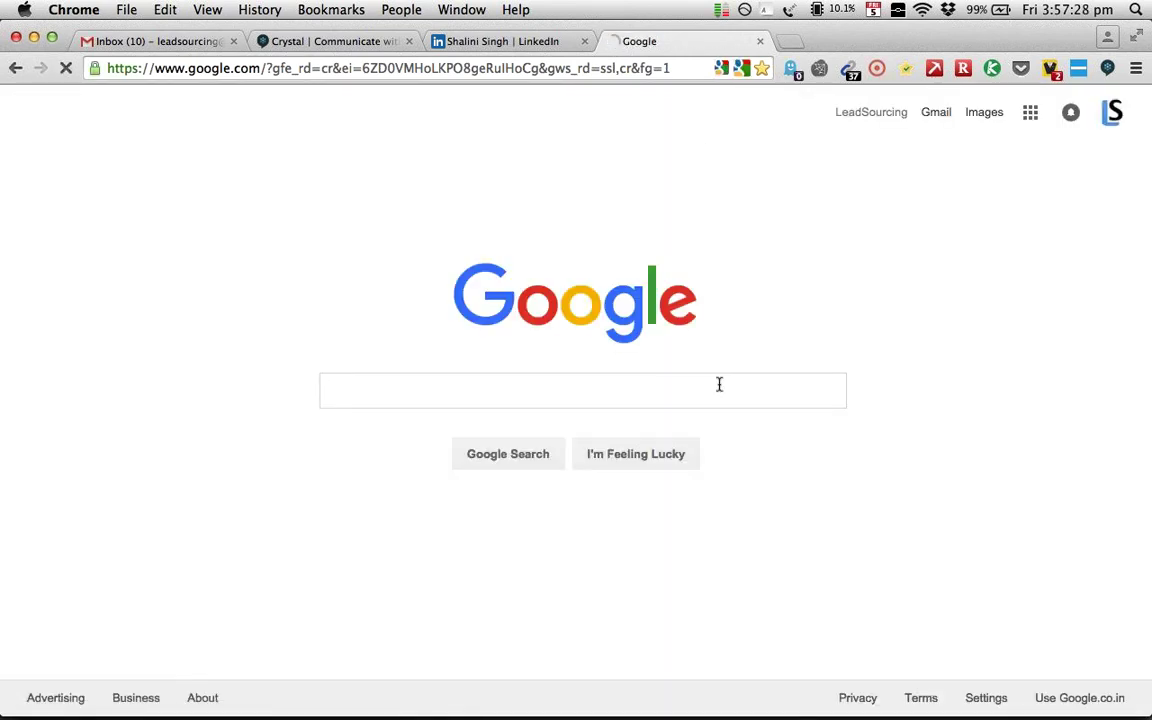
# Search Google for 'crystalknows chrome' using the crystalknows autocomplete suggestion.
pyautogui.write('s')
pyautogui.press('BackSpace')
pyautogui.write('crysta')
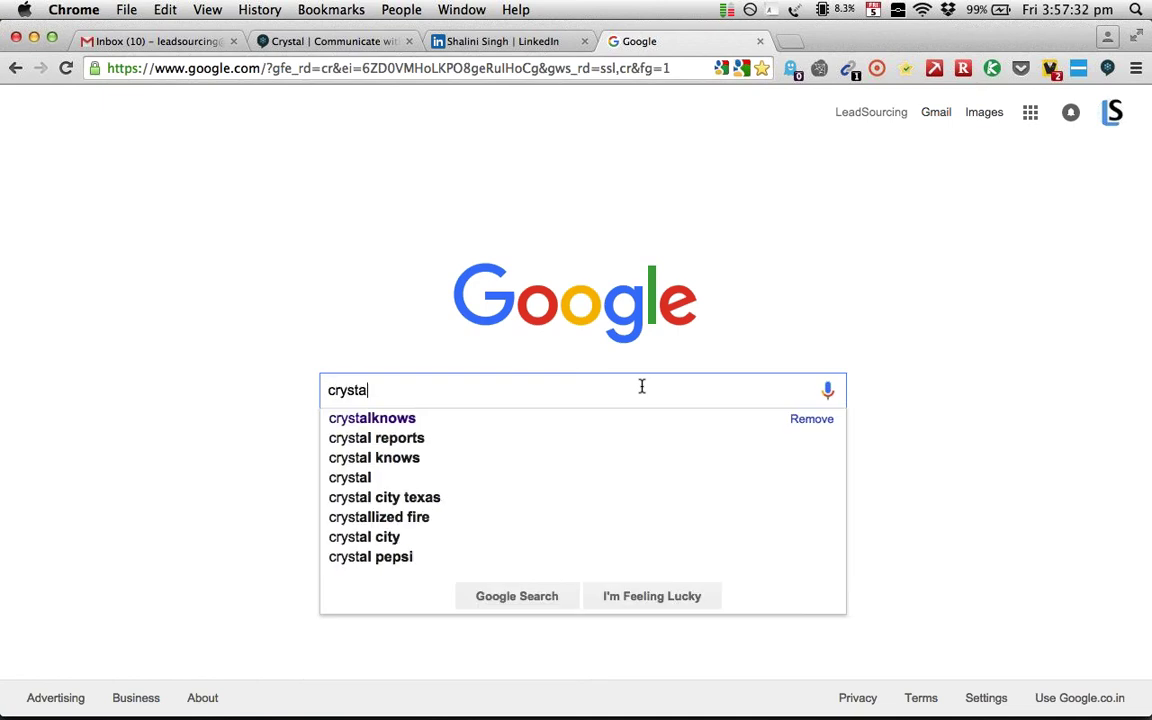
pyautogui.press('Down')
pyautogui.write('chrome')
pyautogui.press('Return')
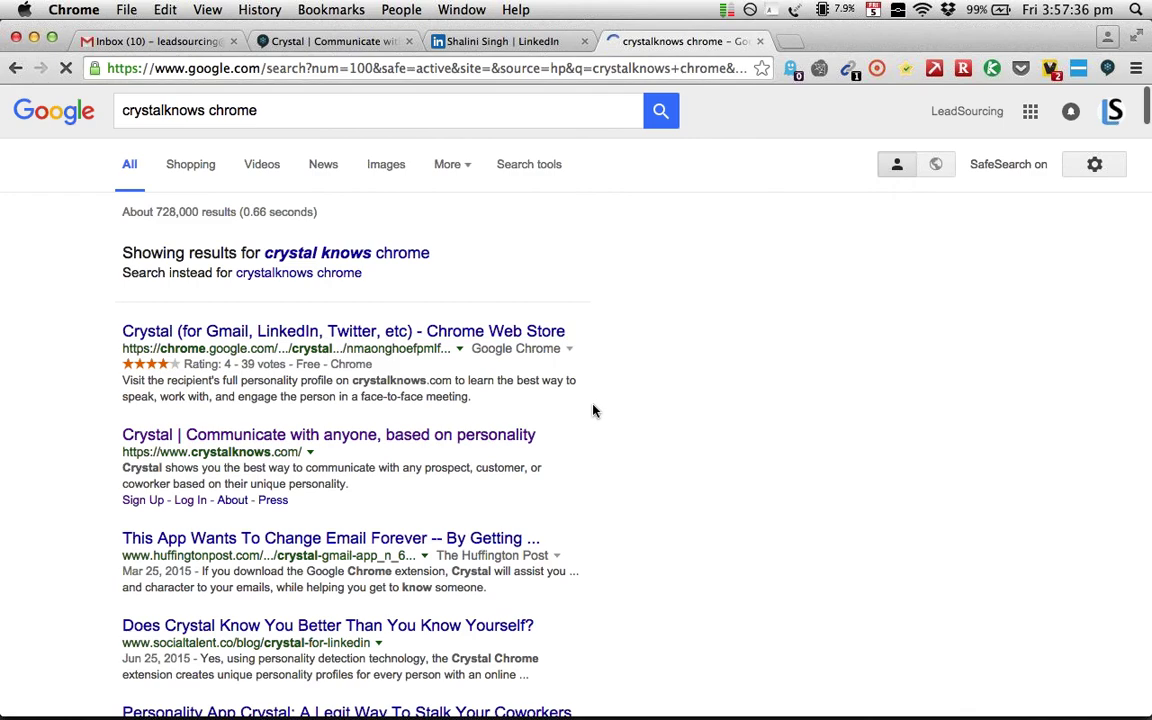
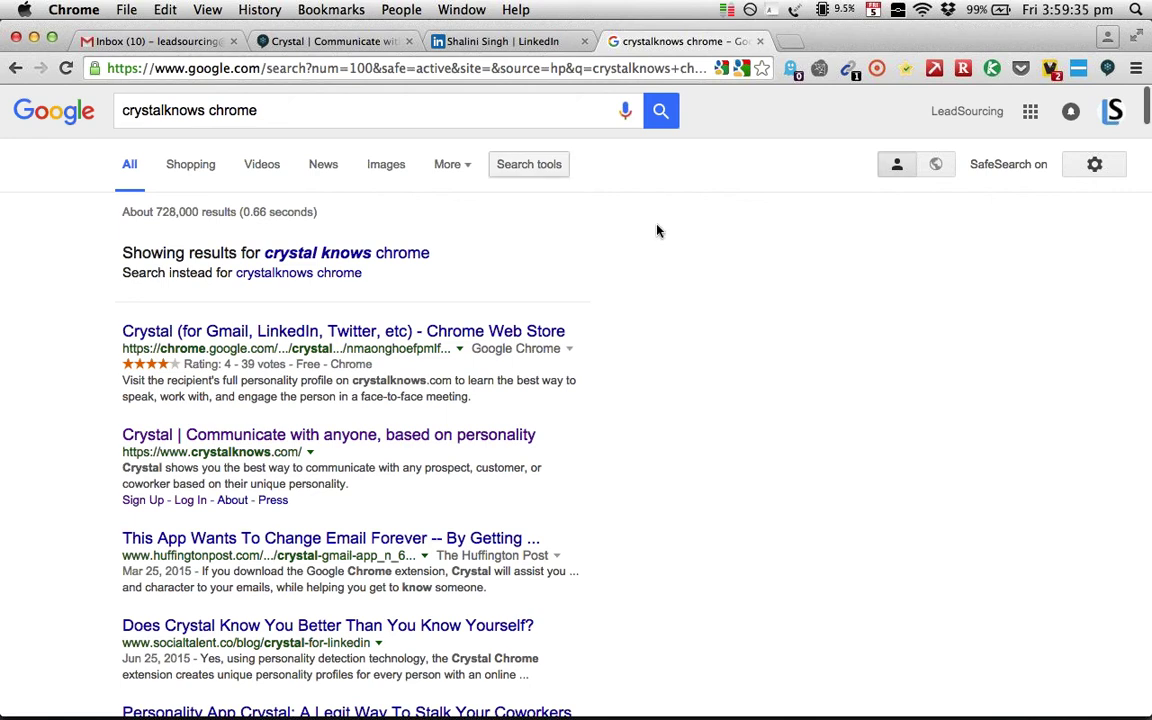
# Replace the crystalknows chrome query with 'outwit hub' and open the OutWit Hub product page.
pyautogui.moveTo(303, 103); pyautogui.dragTo(113, 112)
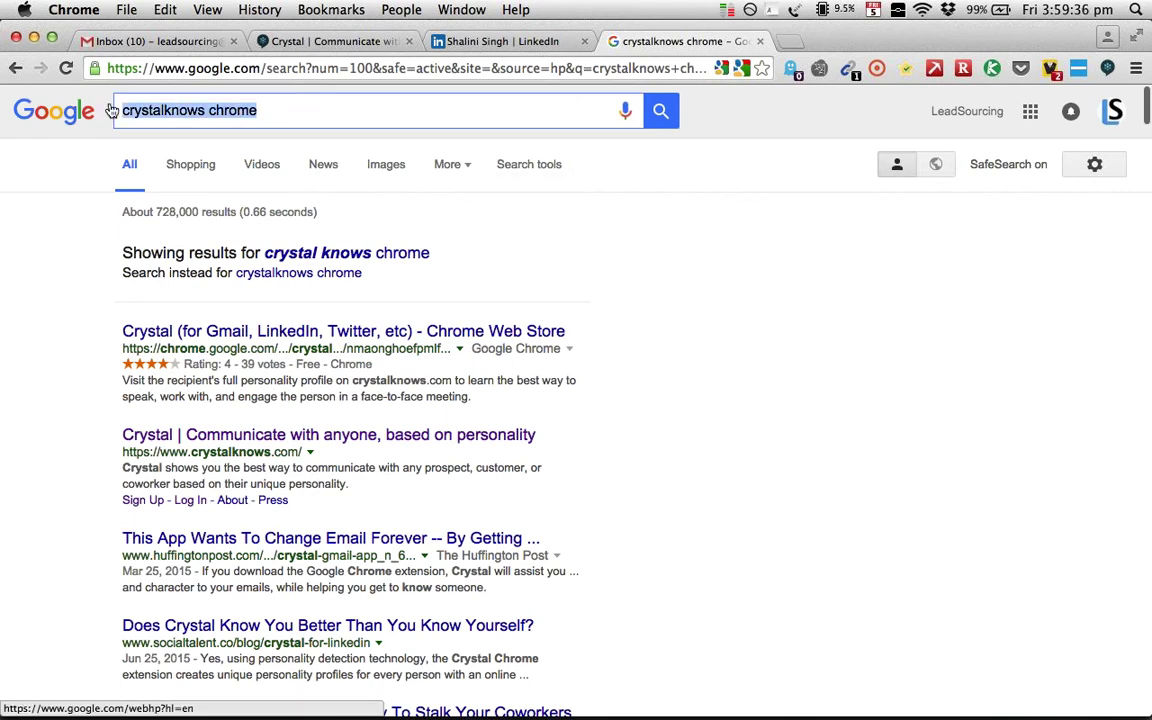
pyautogui.write('outwit hub')
pyautogui.press('Return')
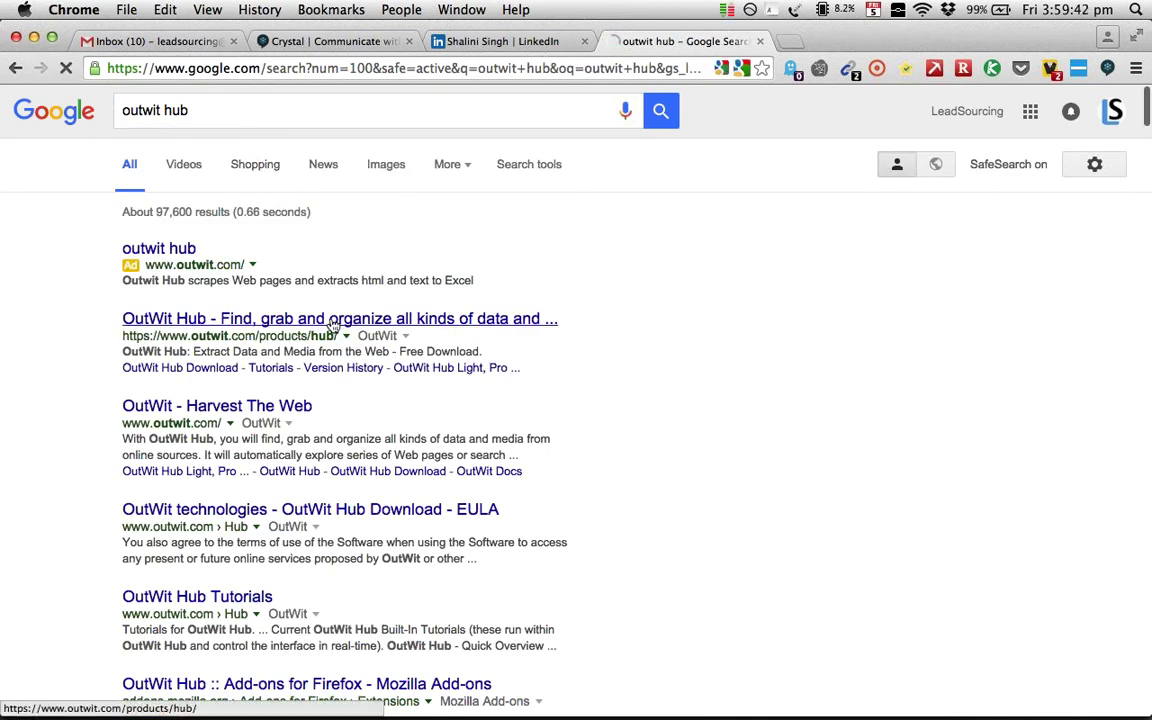
pyautogui.click(300, 318)
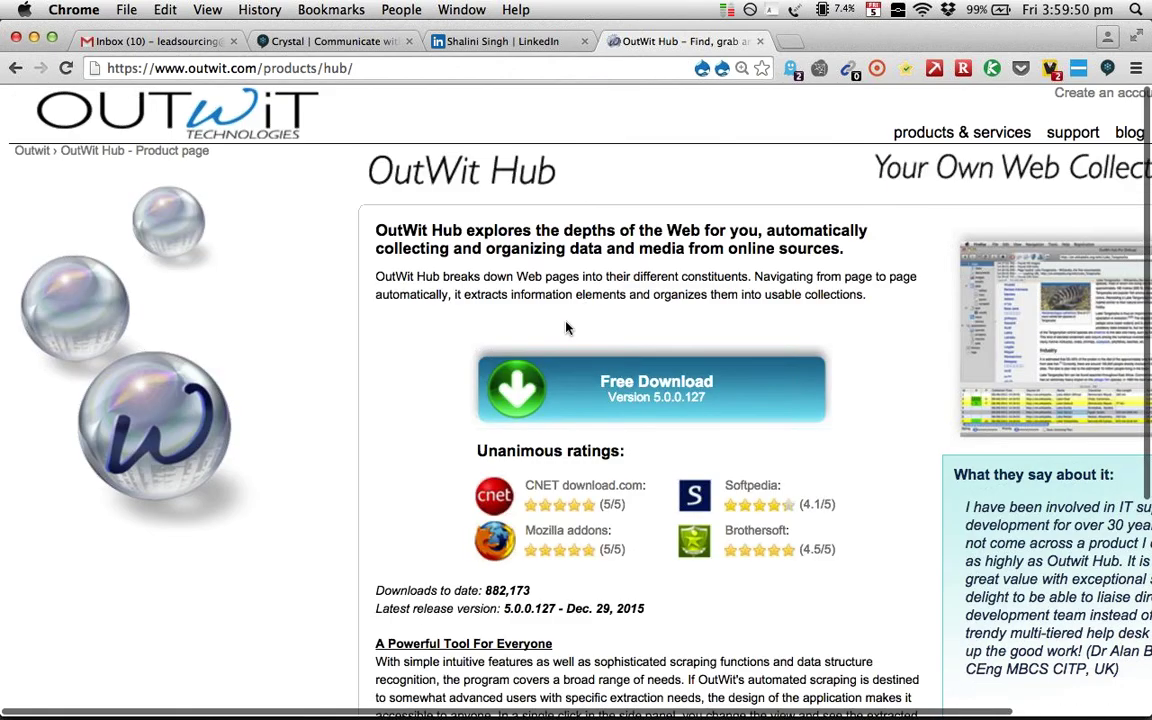
pyautogui.click(437, 68)
# Go to justdial.com, correcting the misspelled site name.
pyautogui.write('just')
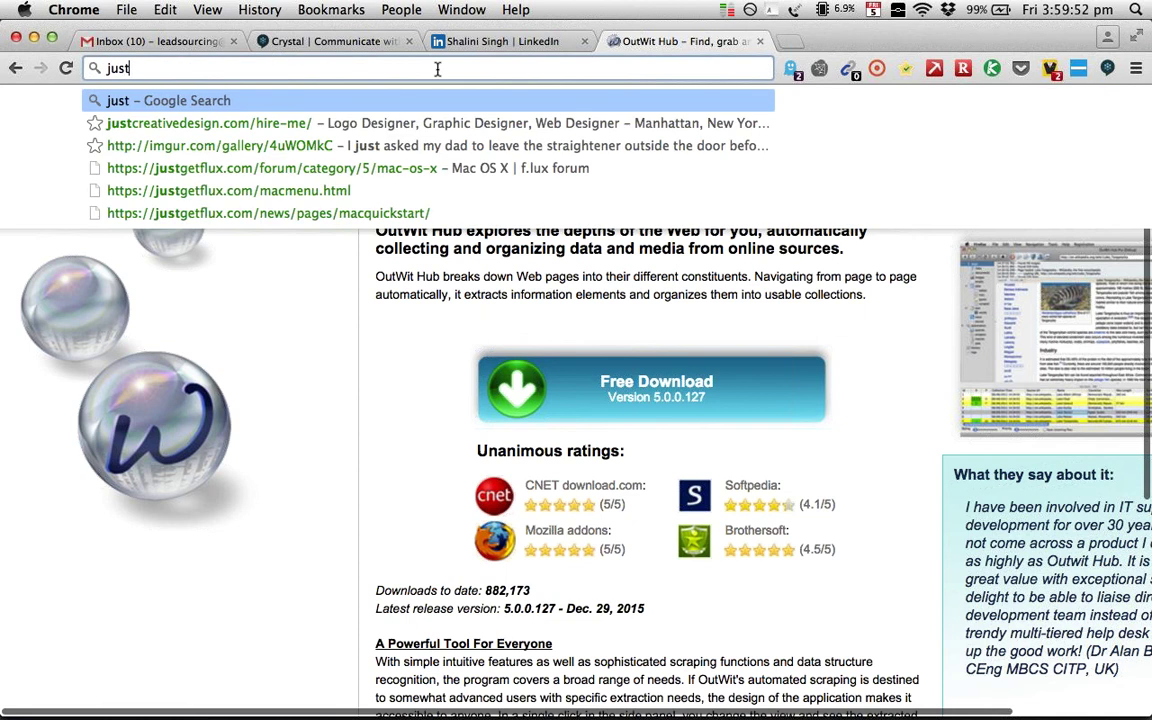
pyautogui.write('dila')
pyautogui.press('BackSpace')
pyautogui.press('BackSpace')
pyautogui.write('l')
pyautogui.press('BackSpace')
pyautogui.write('al')
pyautogui.press('Return')
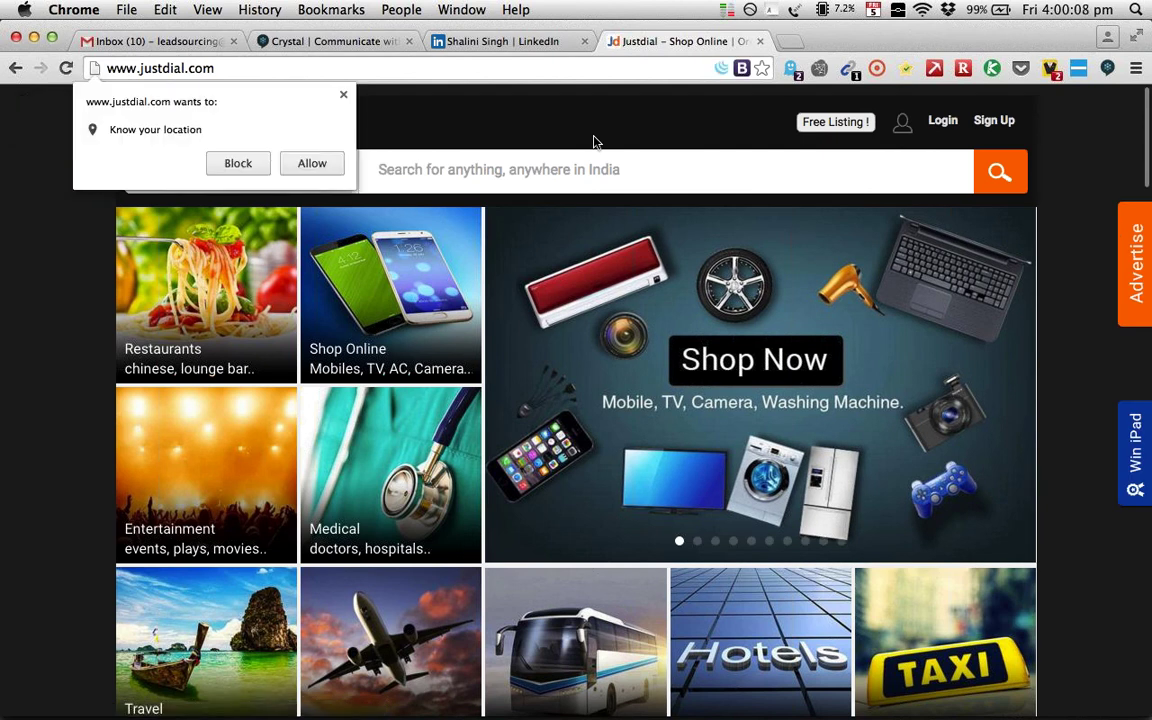
# Dismiss Justdial's location permission request and switch to the Curio notes.
pyautogui.click(343, 96)
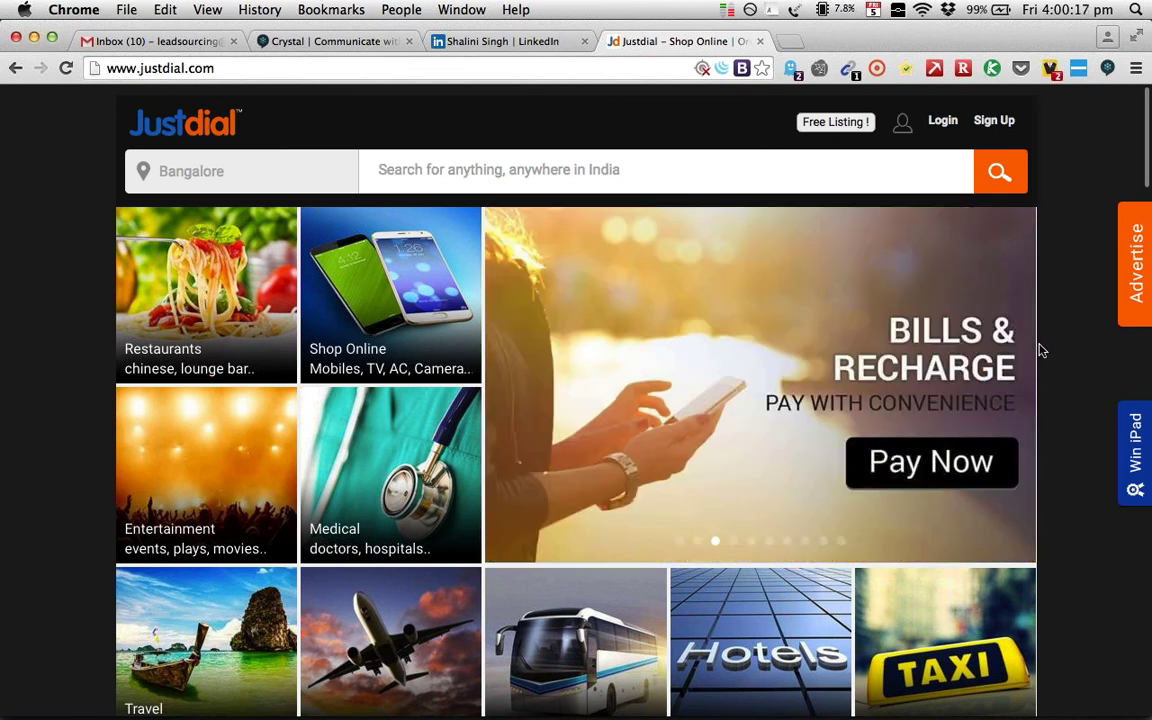
pyautogui.press('super+Tab')
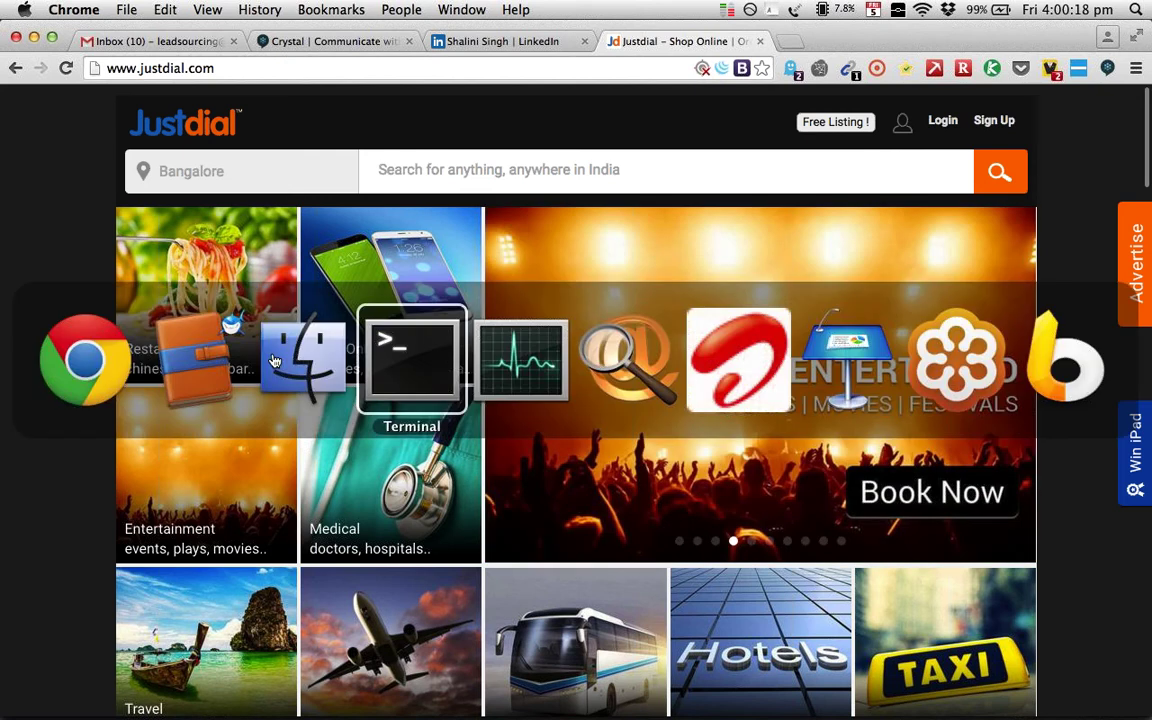
pyautogui.scroll(10, 253, 329)
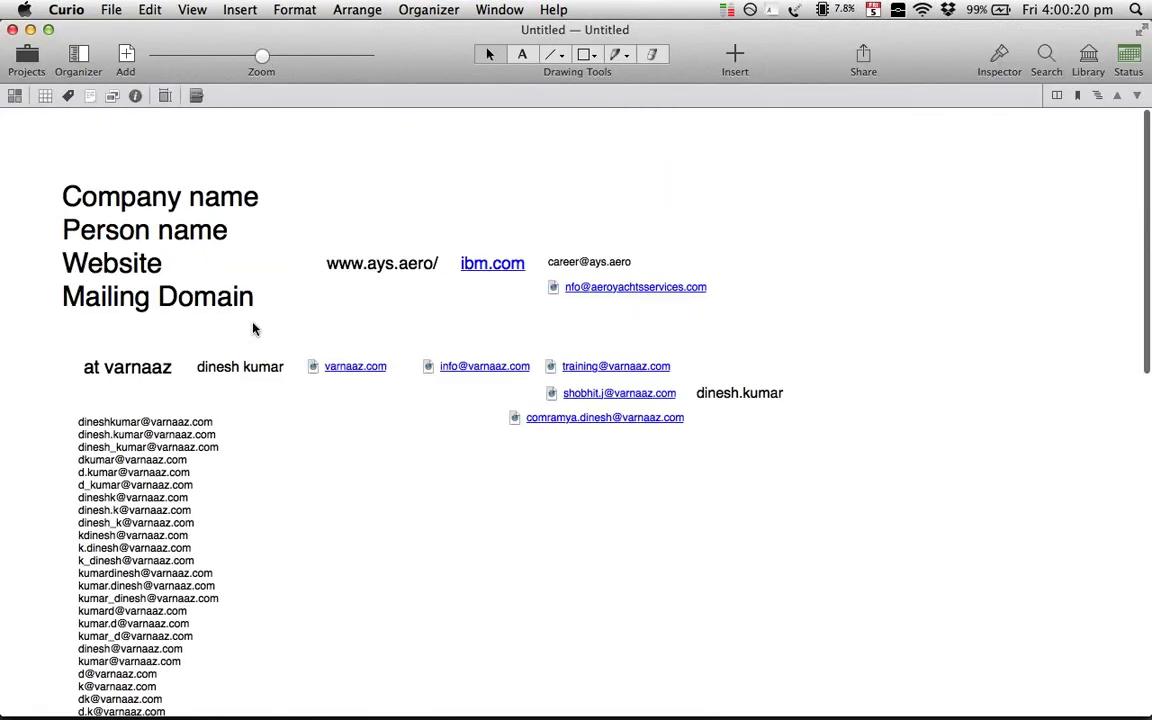
# Check the Company name template block in Curio, then return to Chrome to enter google.
pyautogui.click(202, 247)
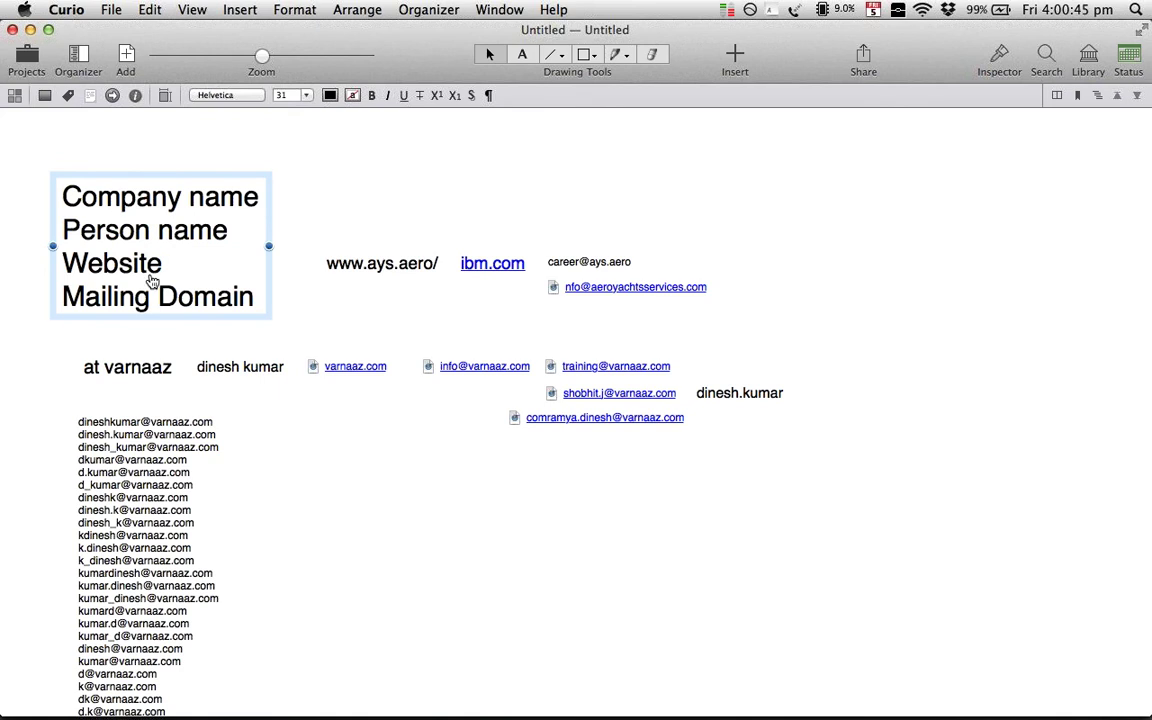
pyautogui.press('super+Tab')
pyautogui.click(194, 360)
pyautogui.click(355, 65)
pyautogui.write('gogle')
pyautogui.press('BackSpace')
pyautogui.press('BackSpace')
pyautogui.press('BackSpace')
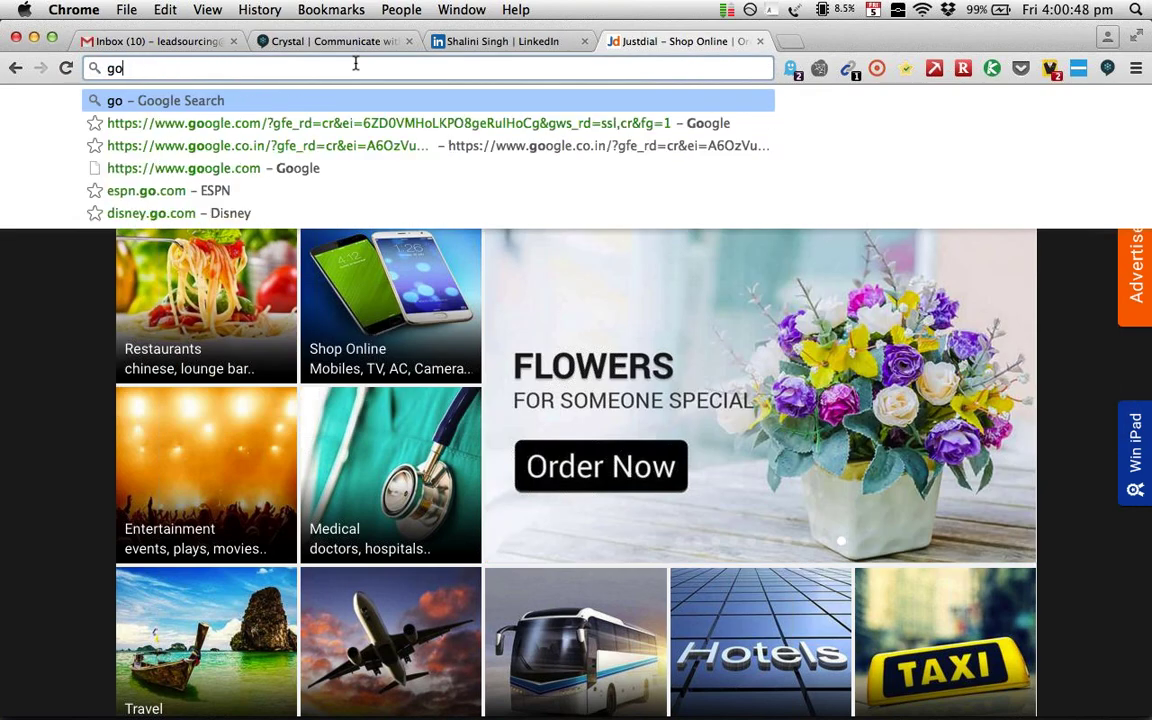
# Go to google.com and search for 'ibm ceo'.
pyautogui.write('ogle.com/?gfe_rd=cr&ei=6ZD0VMHoLKPO8geRulHoCg&gws_rd=ssl,cr&fg=1')
pyautogui.press('Return')
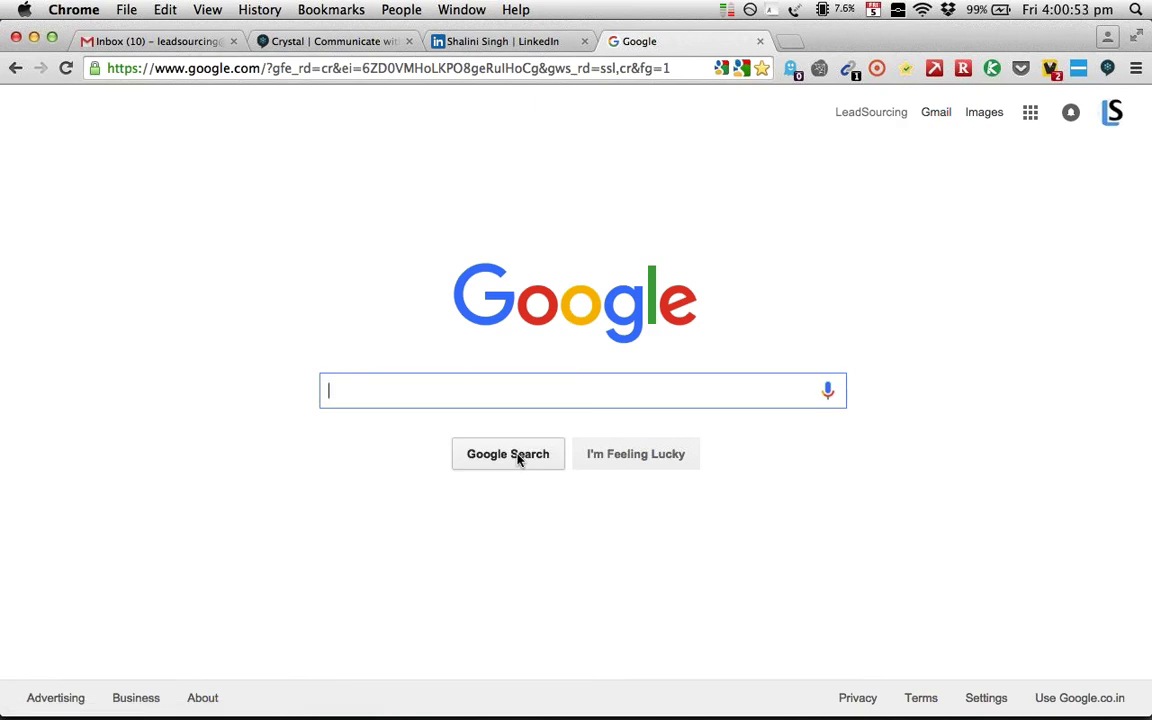
pyautogui.write('ibm ceo')
pyautogui.press('BackSpace')
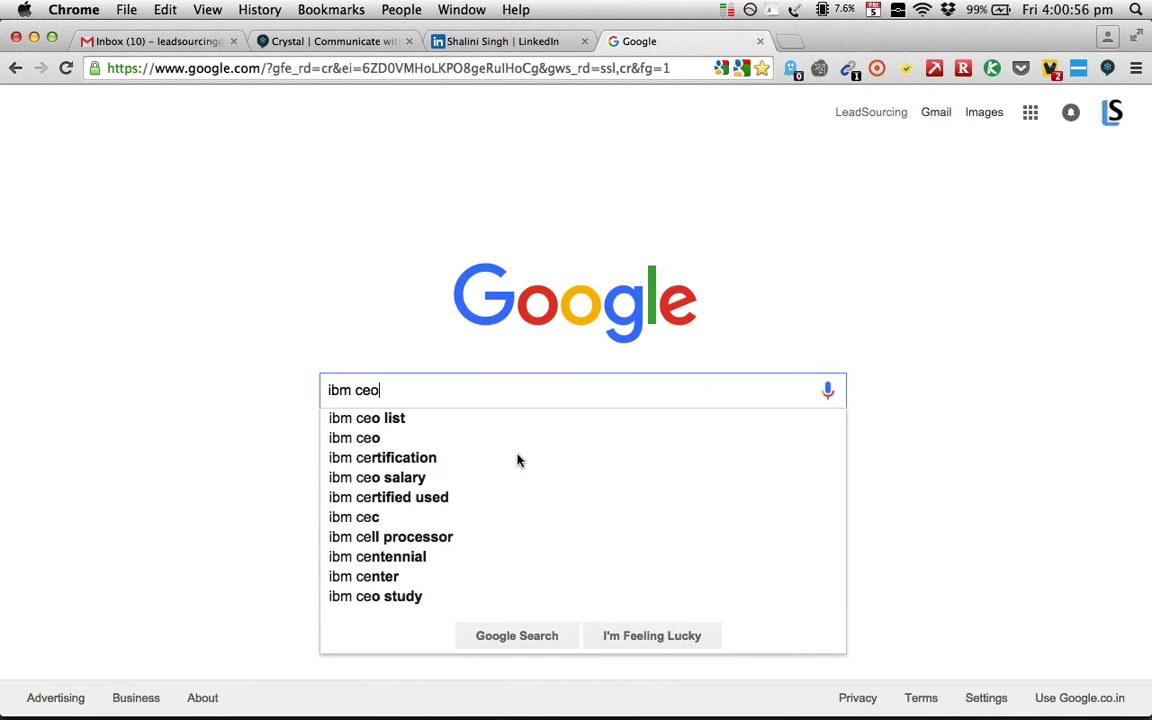
pyautogui.press('Return')
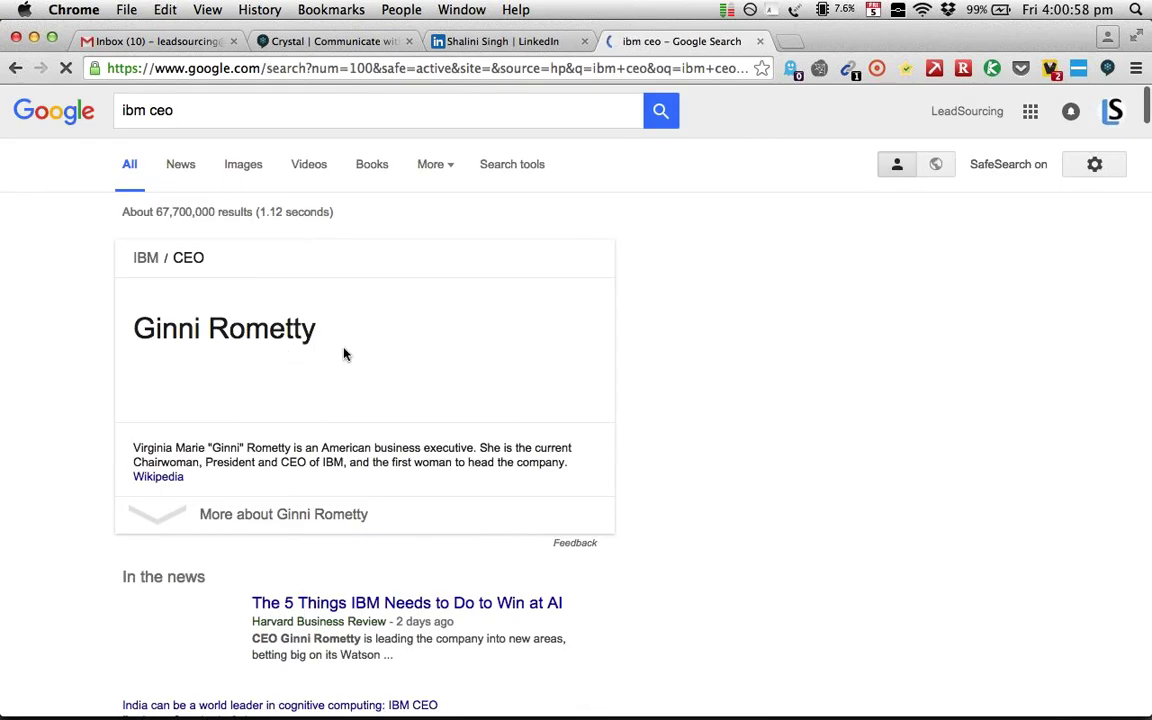
# Copy the CEO's name from the results and paste it into the Curio notes.
pyautogui.moveTo(337, 339); pyautogui.dragTo(131, 333)
pyautogui.press('super+c')
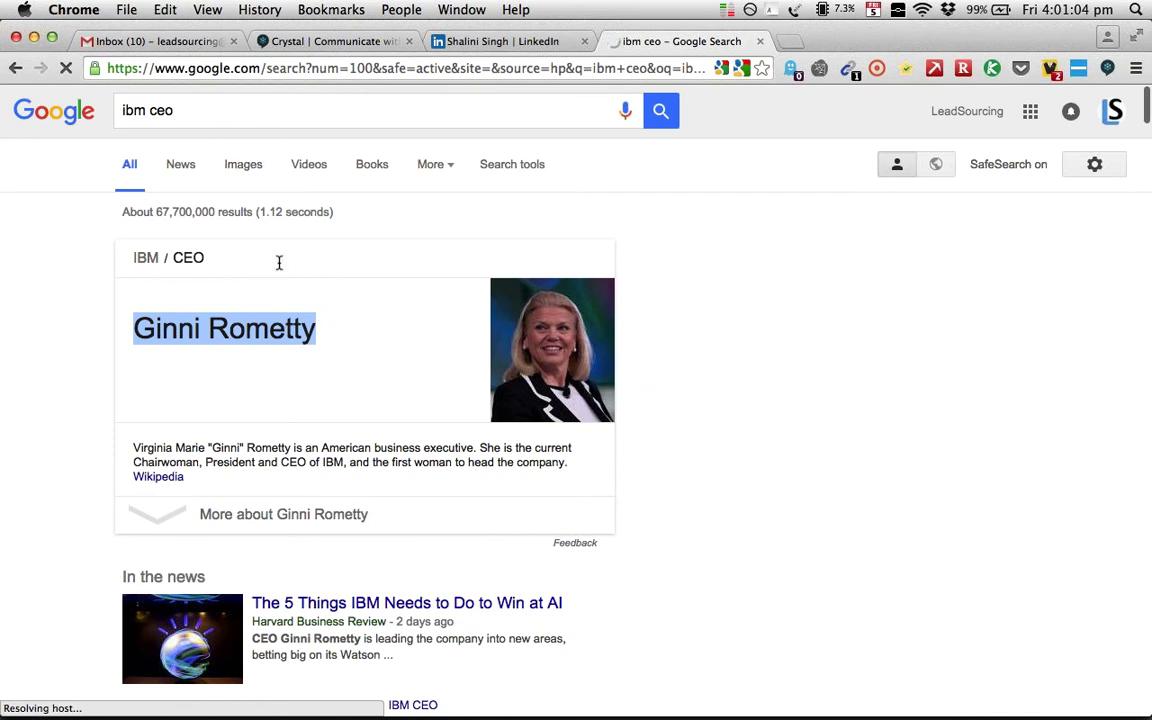
pyautogui.click(221, 110)
pyautogui.tripleClick(180, 112)
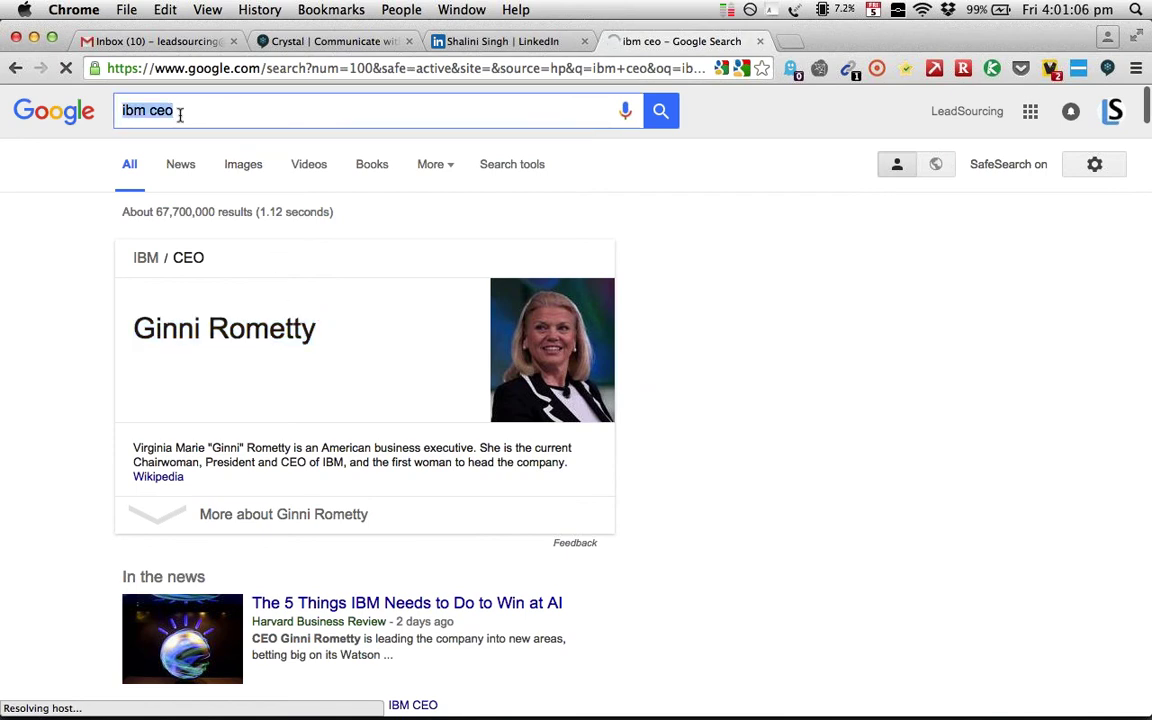
pyautogui.press('super+Tab')
pyautogui.press('super+v')
# Duplicate the name box as 'Ibm.com' beside Website and move the name beside Person name.
pyautogui.moveTo(308, 223); pyautogui.dragTo(324, 195)
pyautogui.doubleClick(322, 195)
pyautogui.write('Ibm.com')
pyautogui.click(420, 166)
pyautogui.click(316, 203)
pyautogui.moveTo(315, 197); pyautogui.dragTo(200, 267)
pyautogui.moveTo(305, 238); pyautogui.dragTo(260, 242)
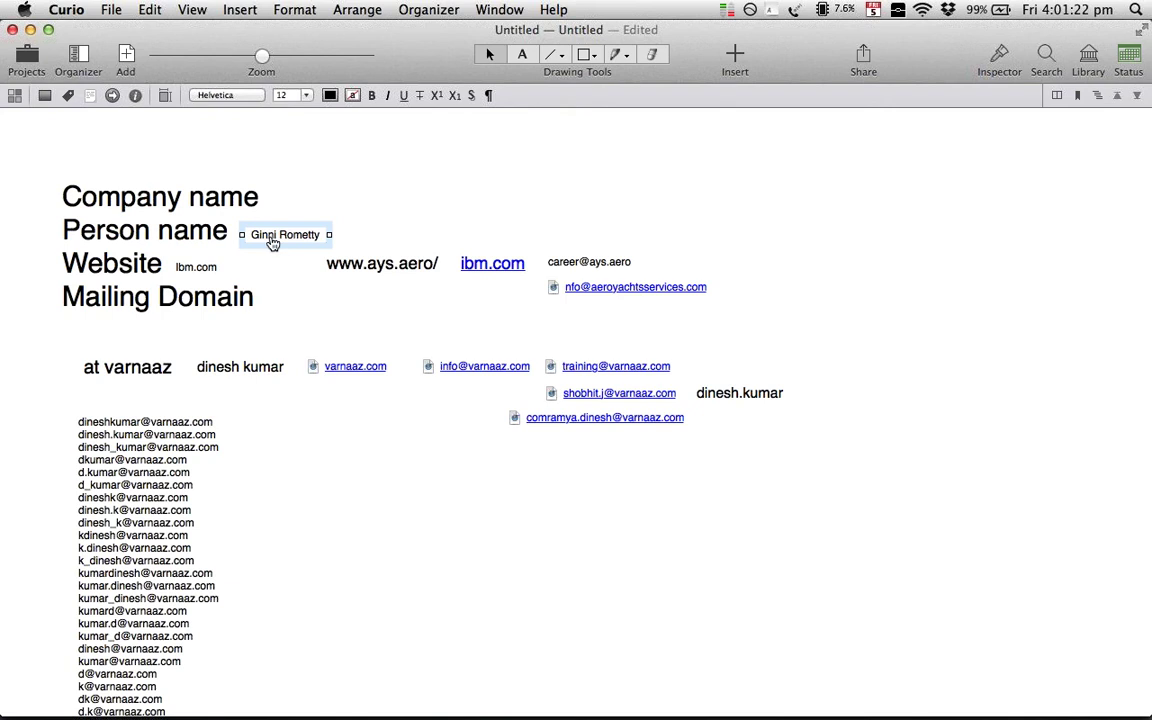
pyautogui.press('super+Tab')
pyautogui.tripleClick(147, 120)
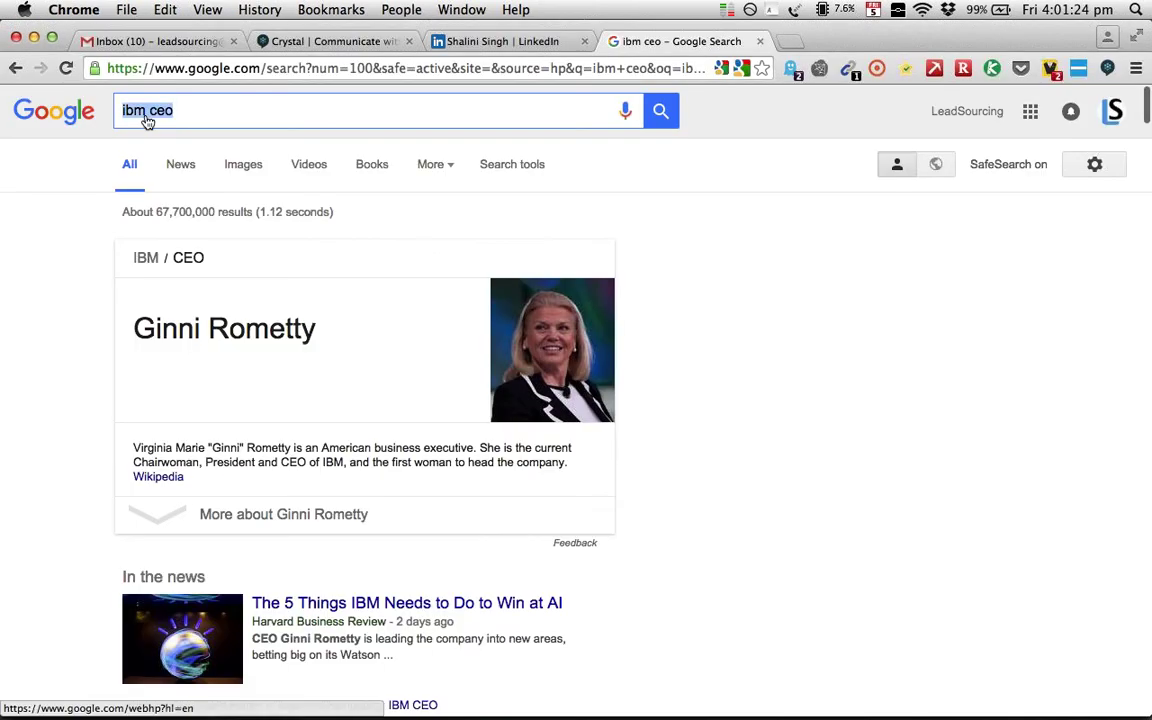
pyautogui.write('"mail')
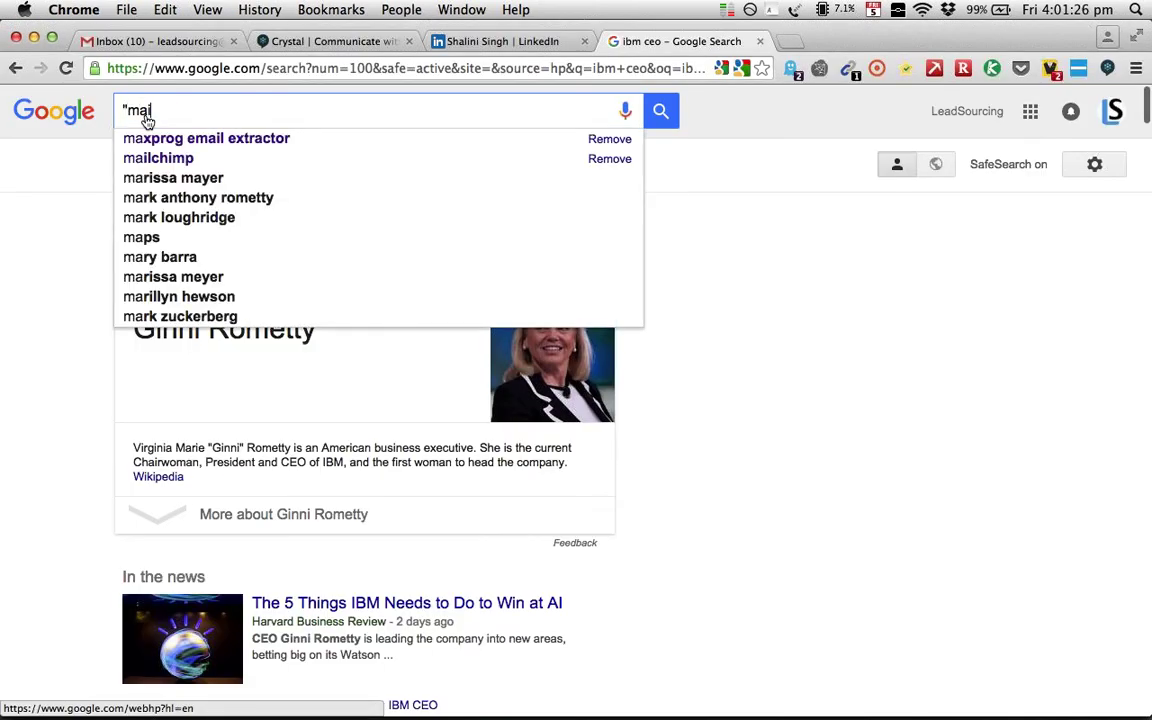
pyautogui.write('" "')
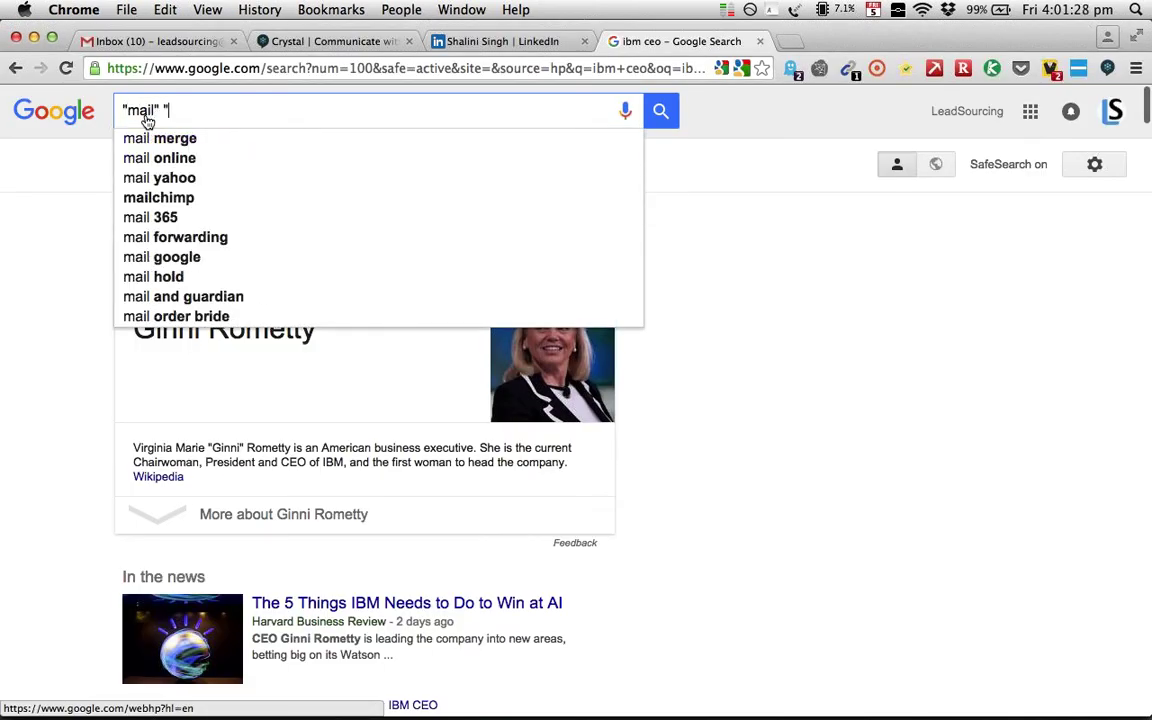
pyautogui.write('ibm"')
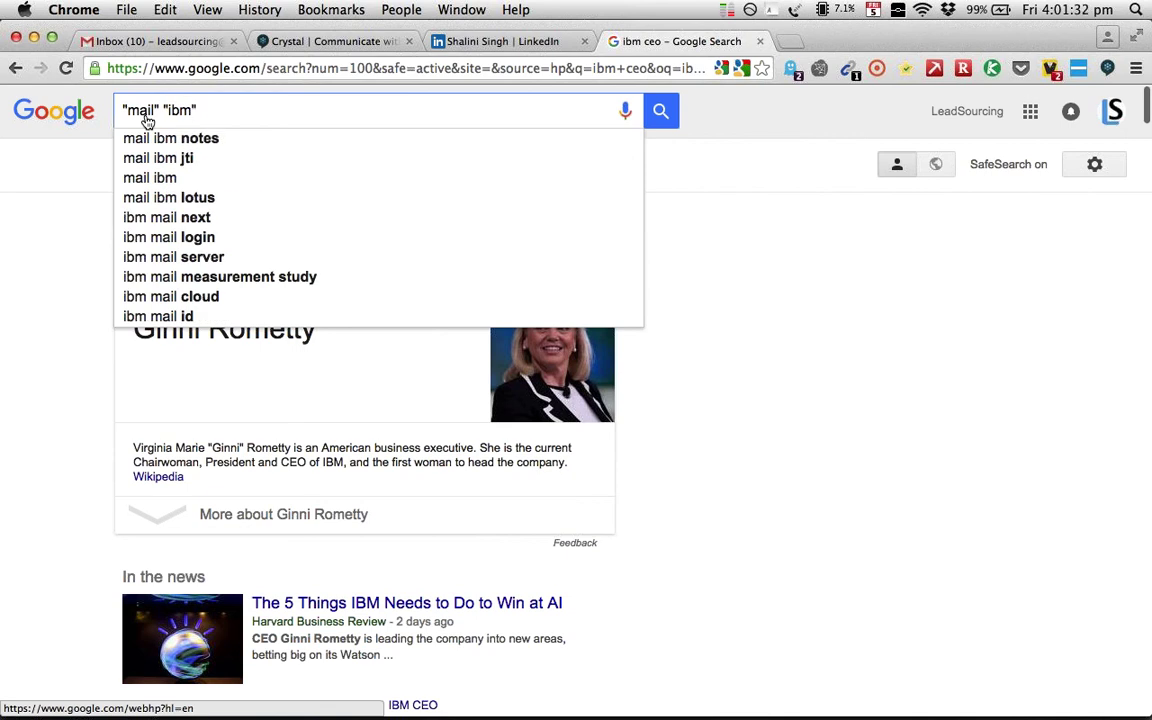
pyautogui.press('Return')
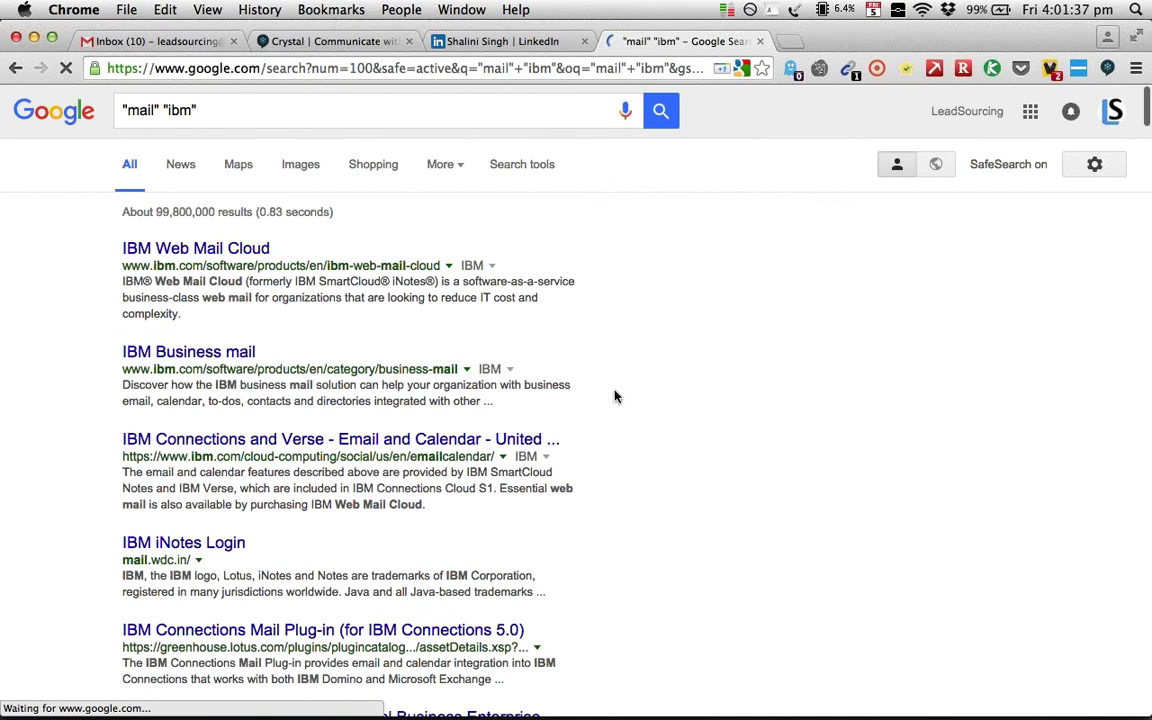
pyautogui.scroll(-3, 615, 396)
pyautogui.scroll(-5, 615, 396)
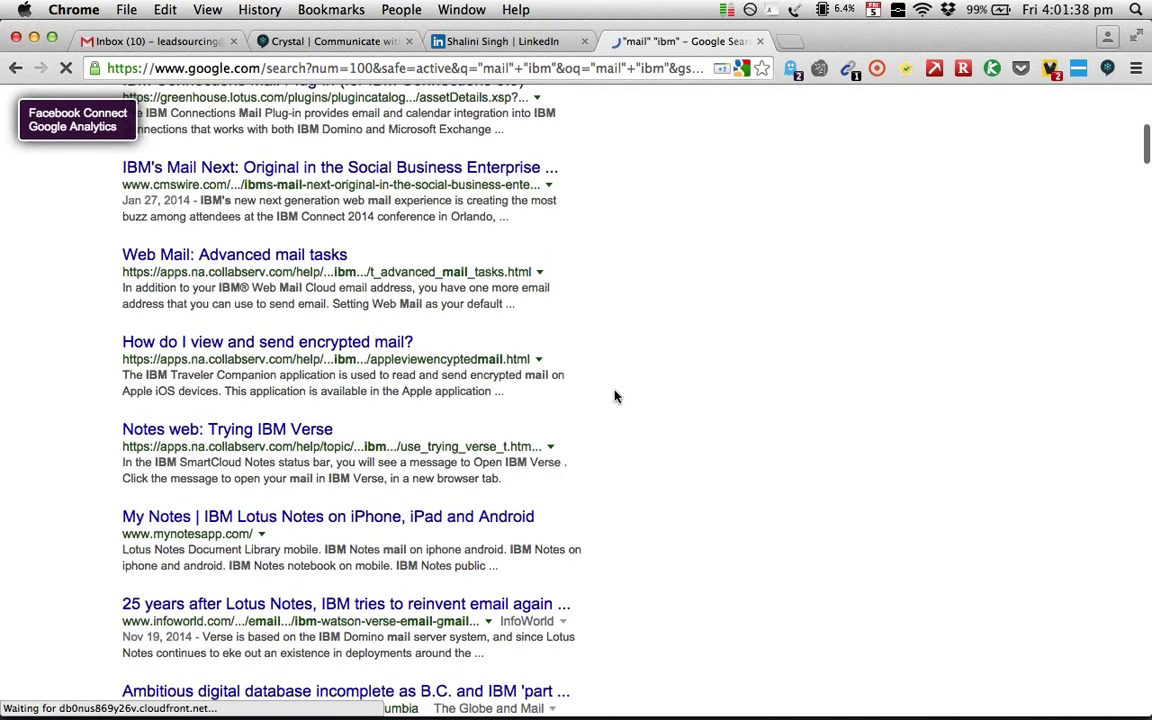
pyautogui.scroll(-5, 612, 397)
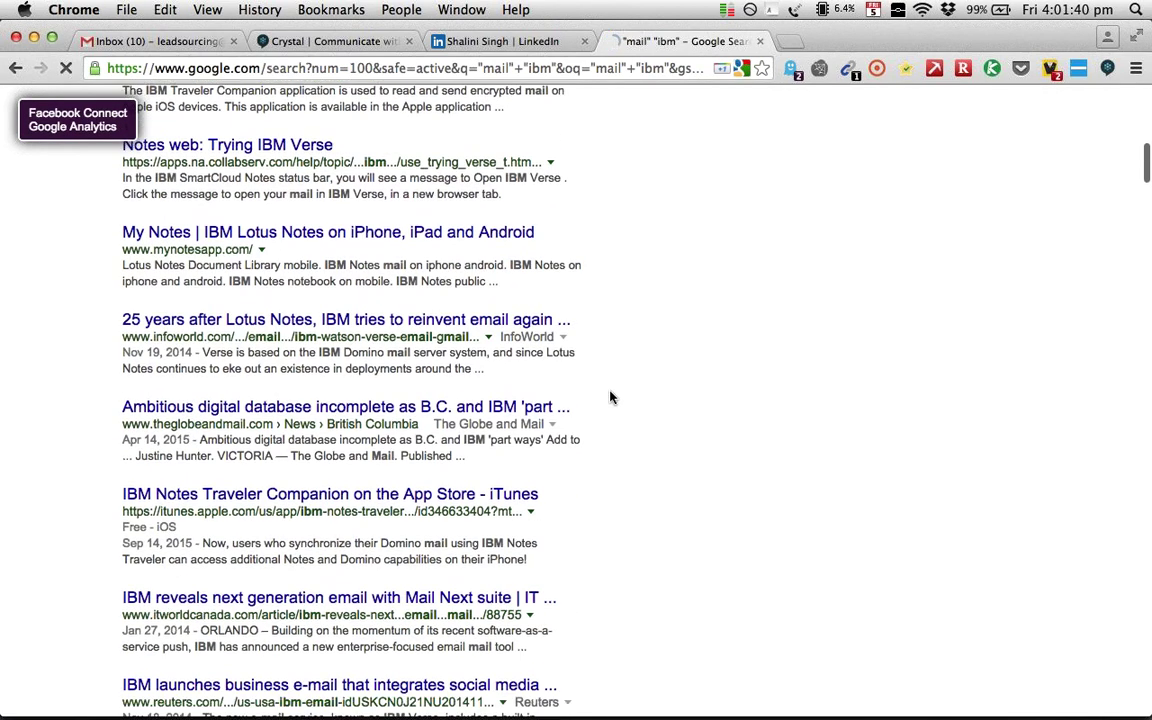
pyautogui.scroll(-5, 599, 395)
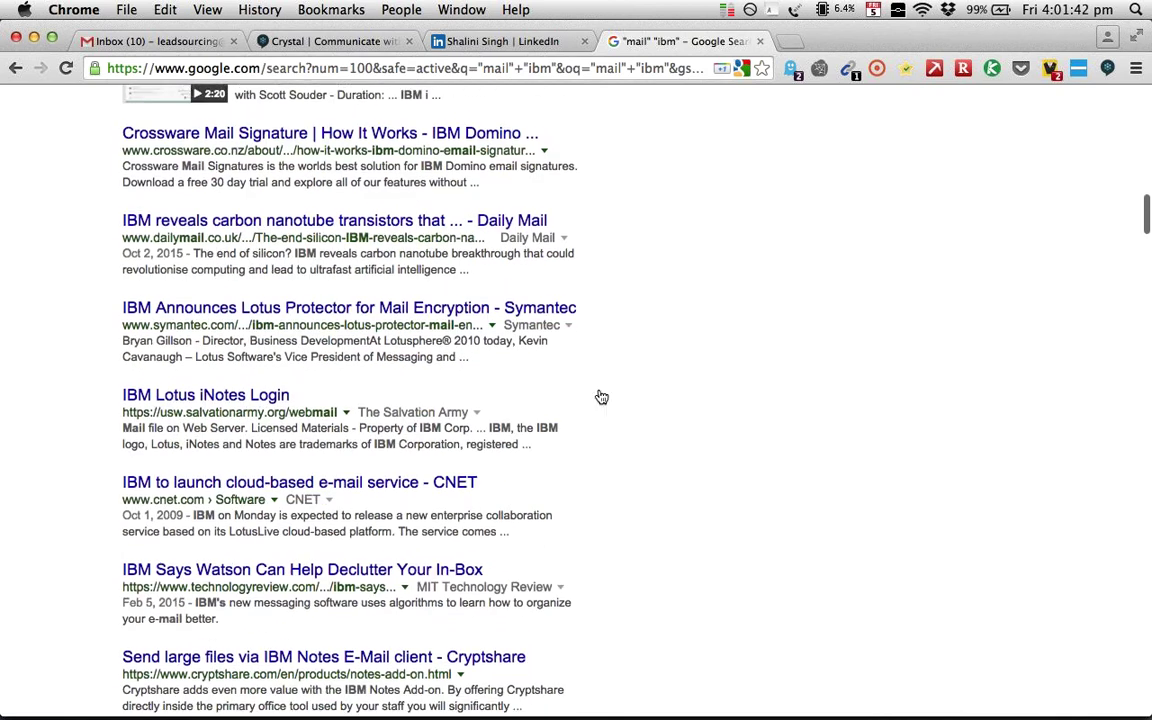
pyautogui.scroll(-5, 542, 381)
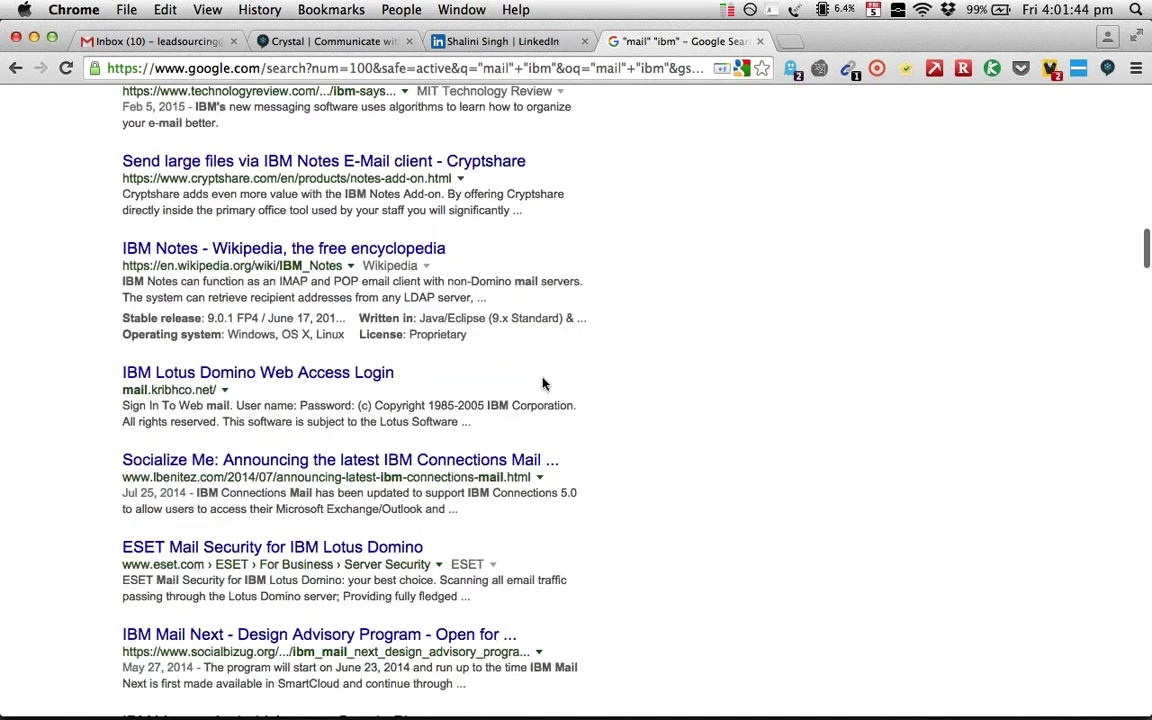
pyautogui.scroll(-4, 543, 383)
pyautogui.scroll(-10, 543, 383)
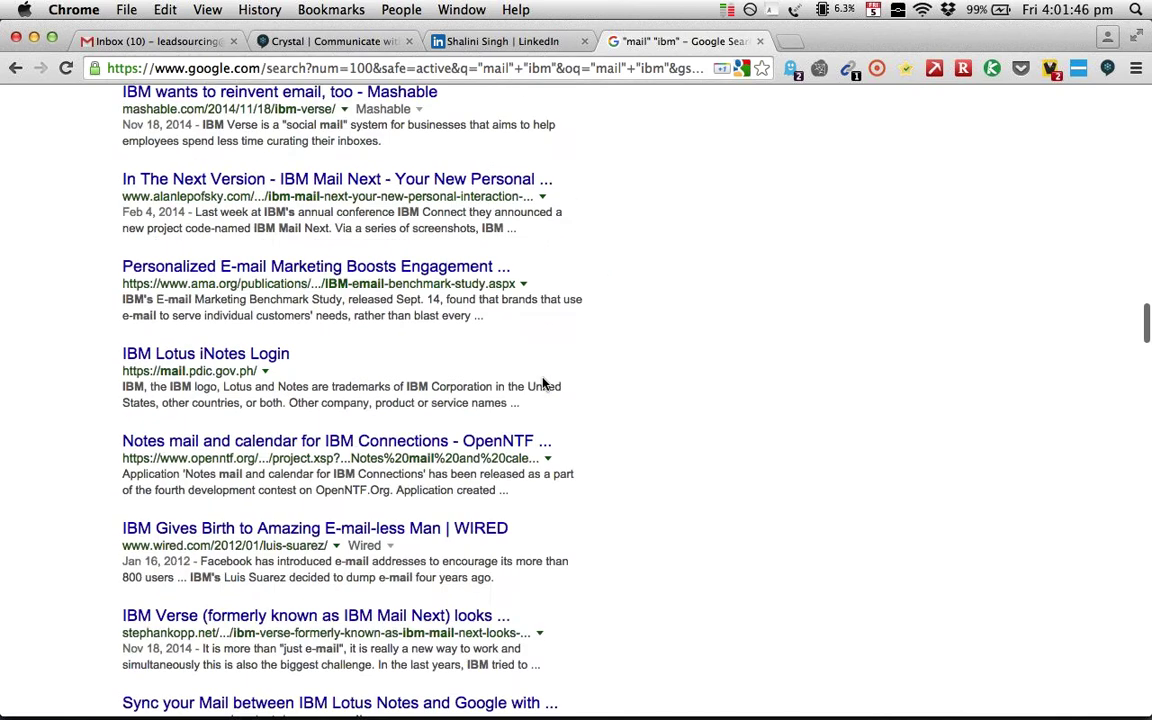
pyautogui.scroll(-8, 543, 380)
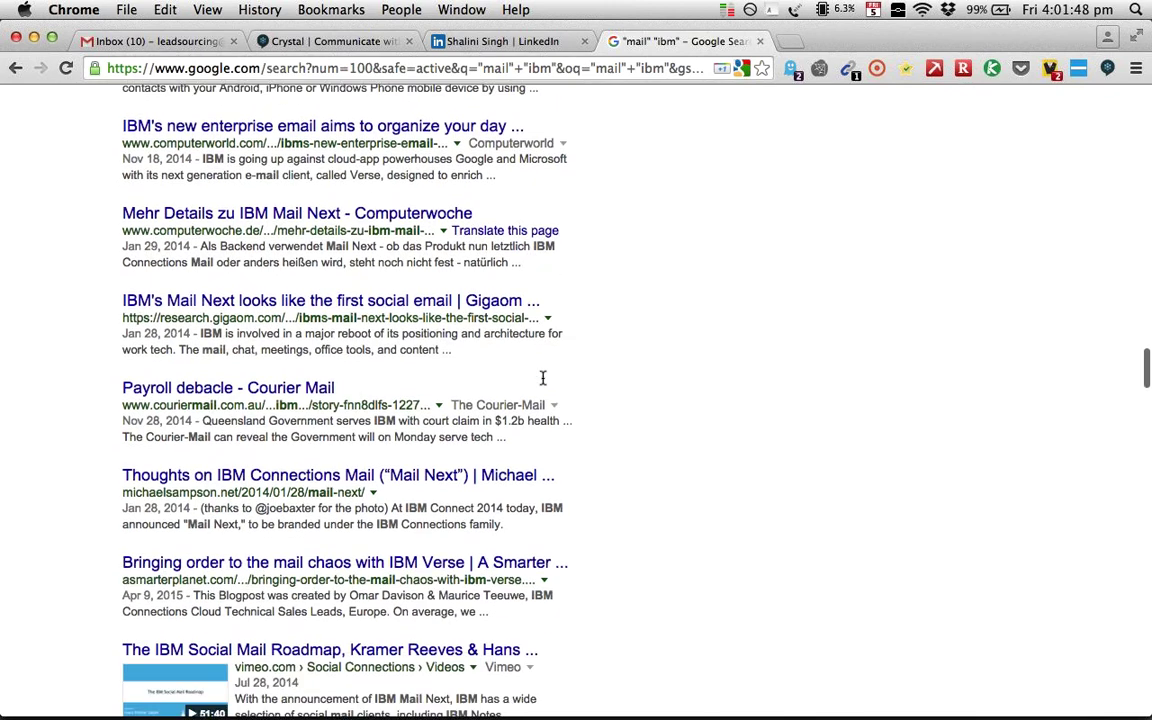
pyautogui.scroll(-3, 543, 383)
pyautogui.scroll(-6, 543, 383)
pyautogui.scroll(-15, 543, 383)
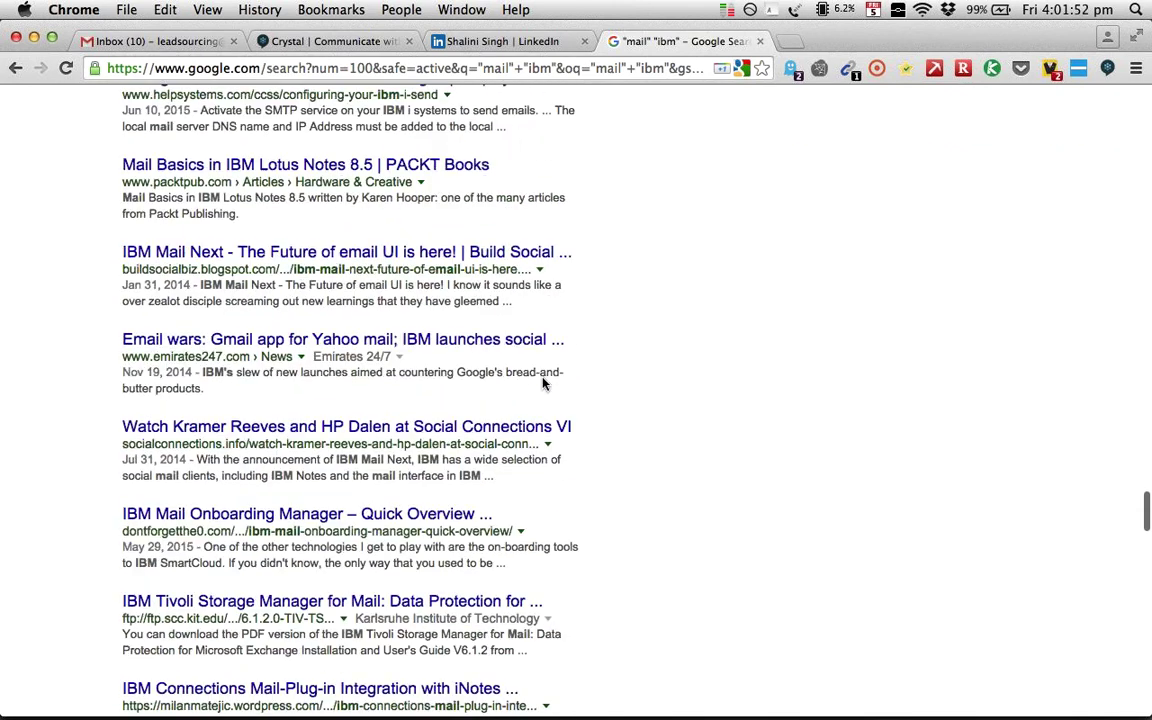
pyautogui.scroll(-12, 543, 383)
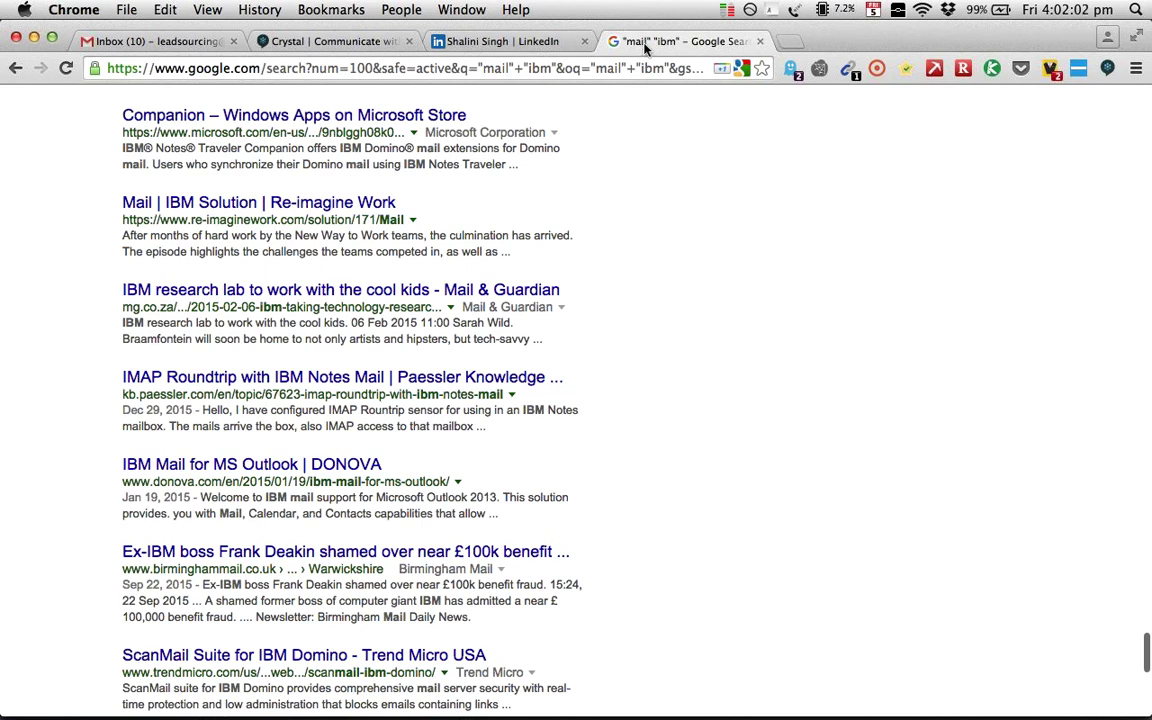
# Open a new tab and go to the Email Hunter site.
pyautogui.press('super+t')
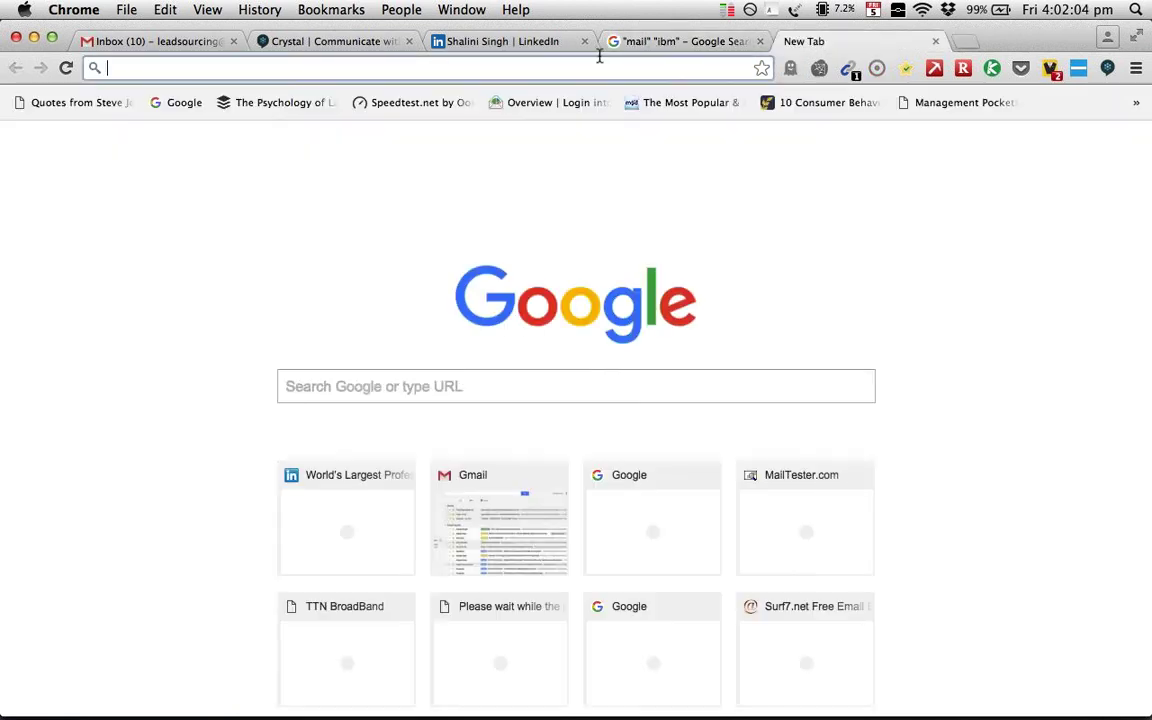
pyautogui.write('email h')
pyautogui.press('BackSpace')
pyautogui.press('BackSpace')
pyautogui.write('hunter.')
pyautogui.press('Return')
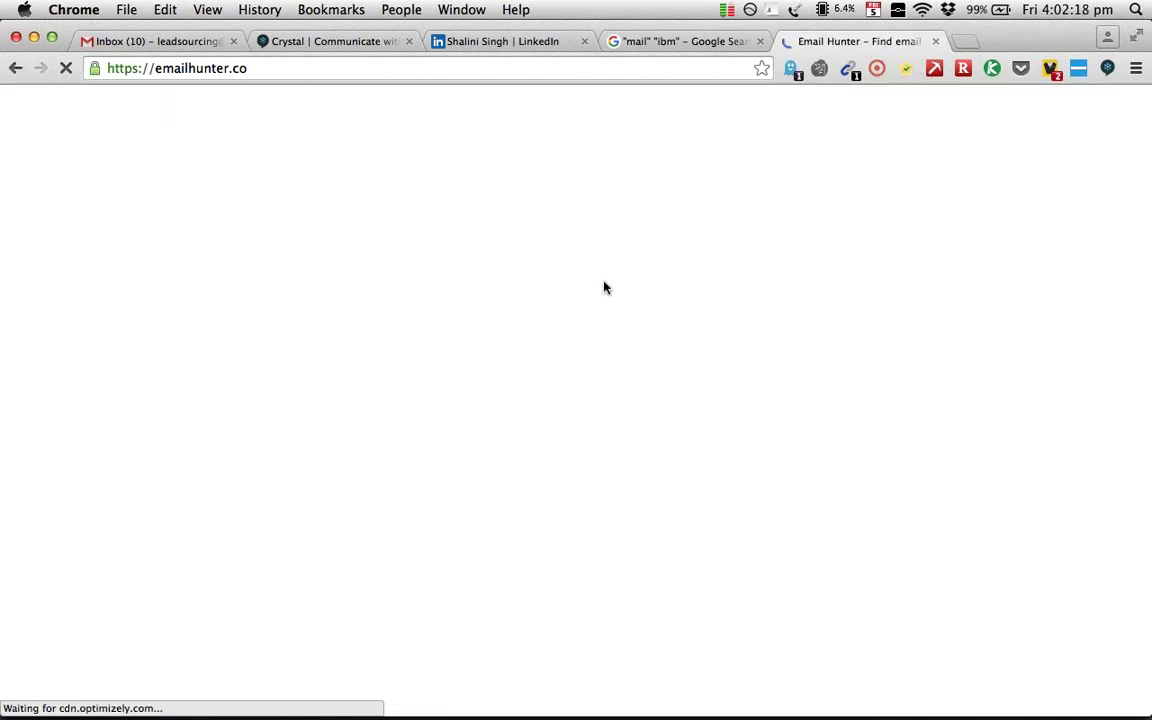
# Run an Email Hunter domain search for ibm.com and review the 5,358 addresses found.
pyautogui.click(791, 301)
pyautogui.write('ibm.com')
pyautogui.press('Return')
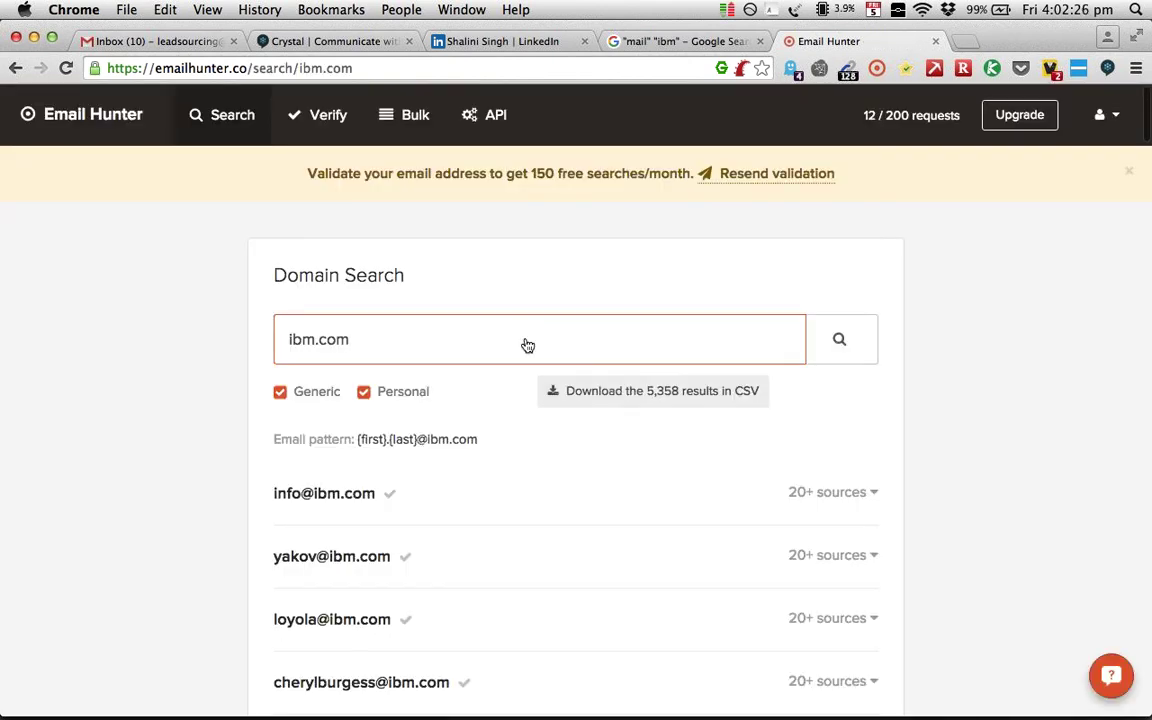
pyautogui.scroll(-2, 525, 345)
pyautogui.scroll(-5, 507, 428)
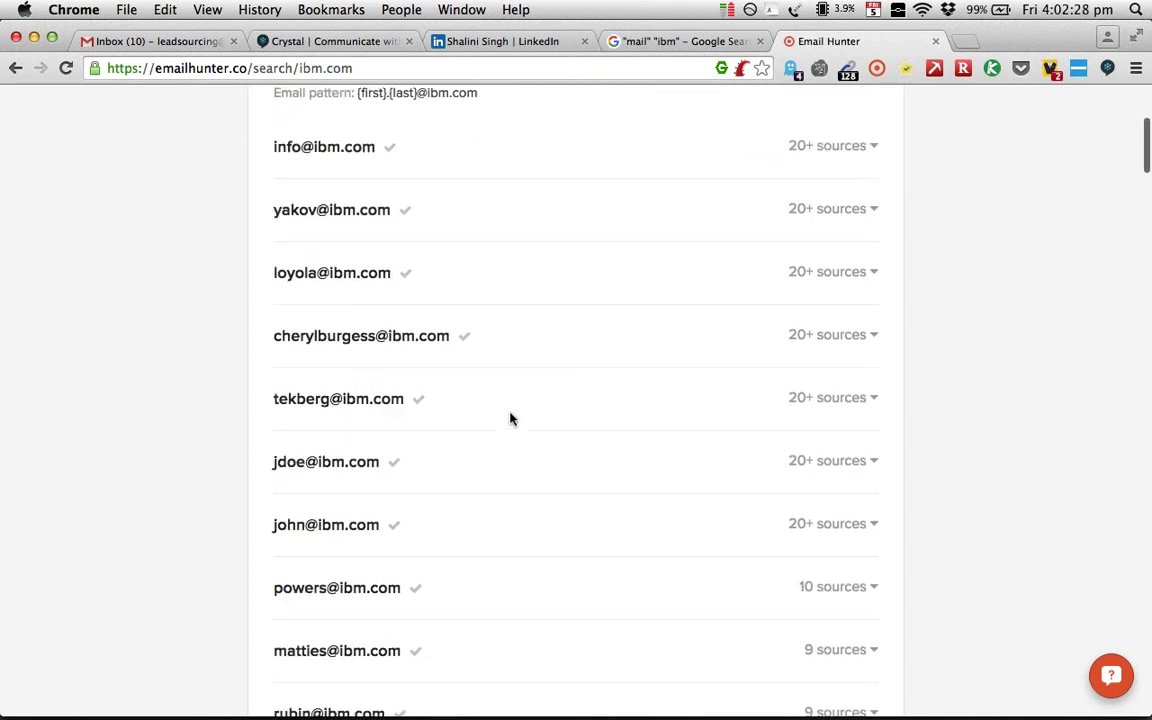
pyautogui.scroll(-10, 510, 418)
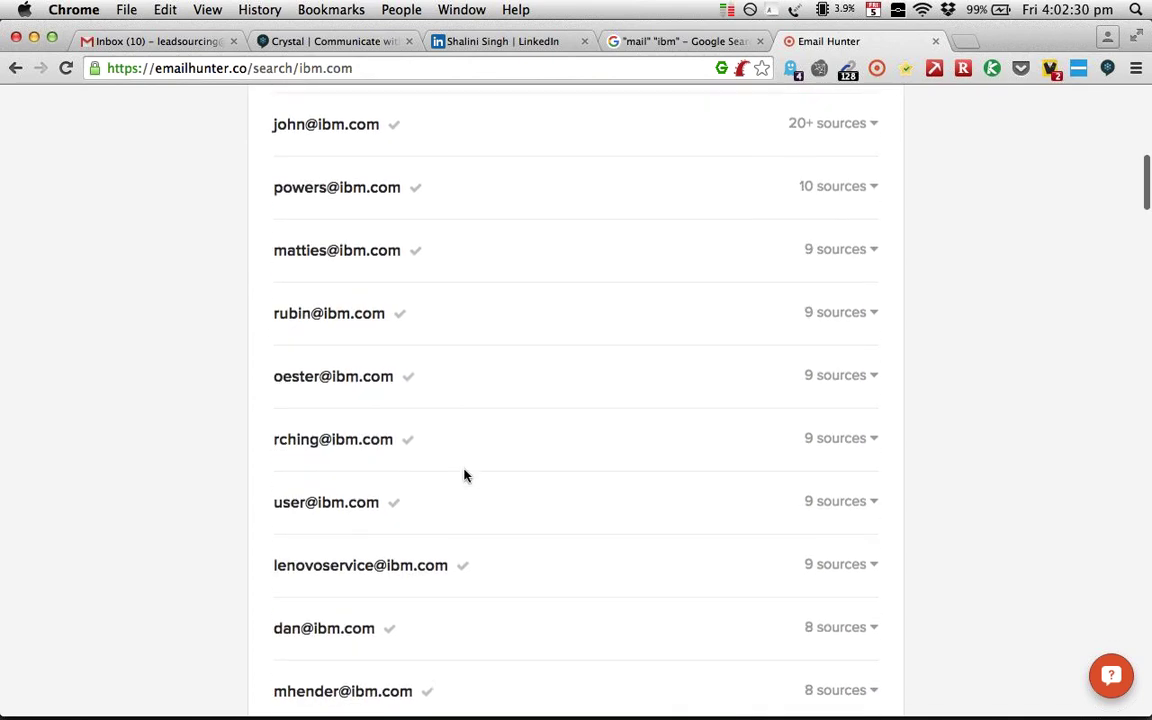
pyautogui.scroll(-6, 362, 458)
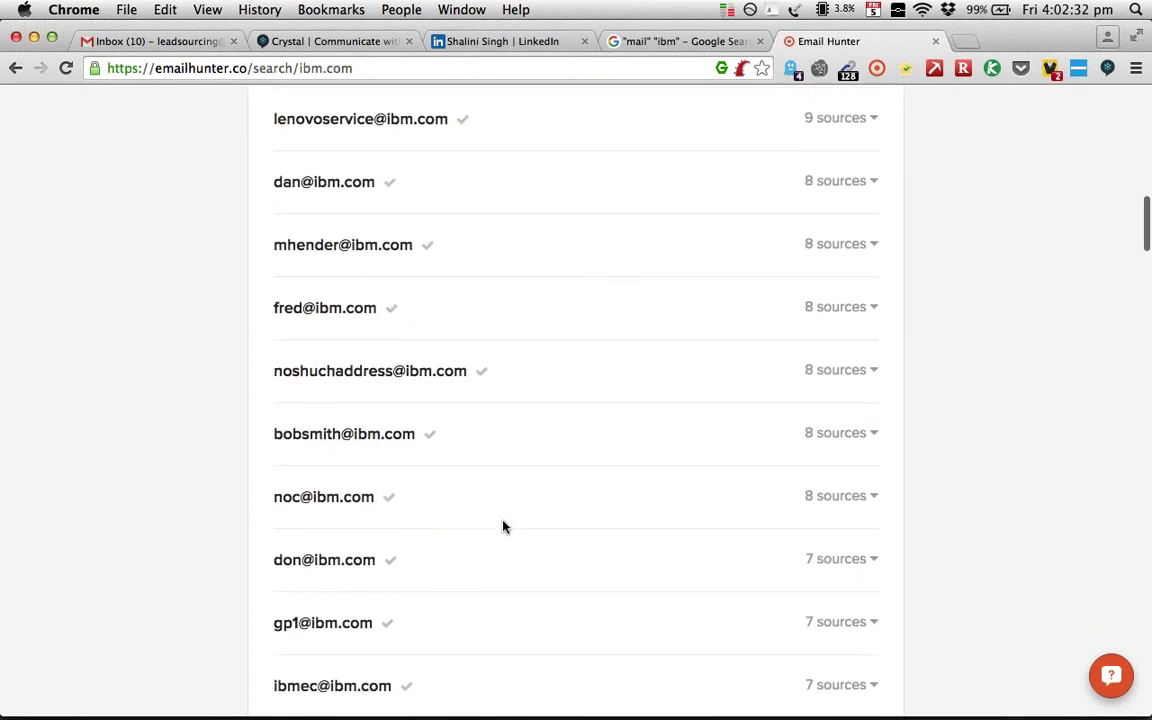
pyautogui.moveTo(301, 424); pyautogui.dragTo(267, 429)
pyautogui.scroll(-5, 499, 489)
pyautogui.moveTo(311, 364); pyautogui.dragTo(268, 364)
pyautogui.scroll(-5, 424, 432)
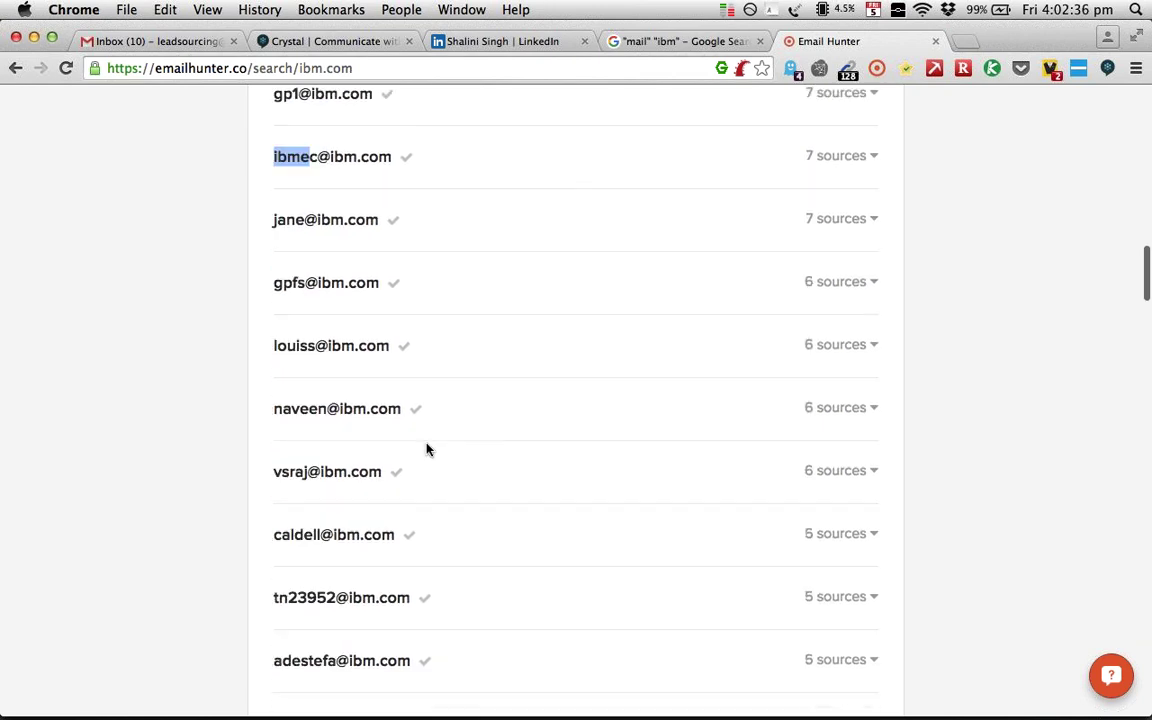
# Return to the Google "mail" "ibm" results tab.
pyautogui.click(690, 41)
pyautogui.scroll(10, 500, 140)
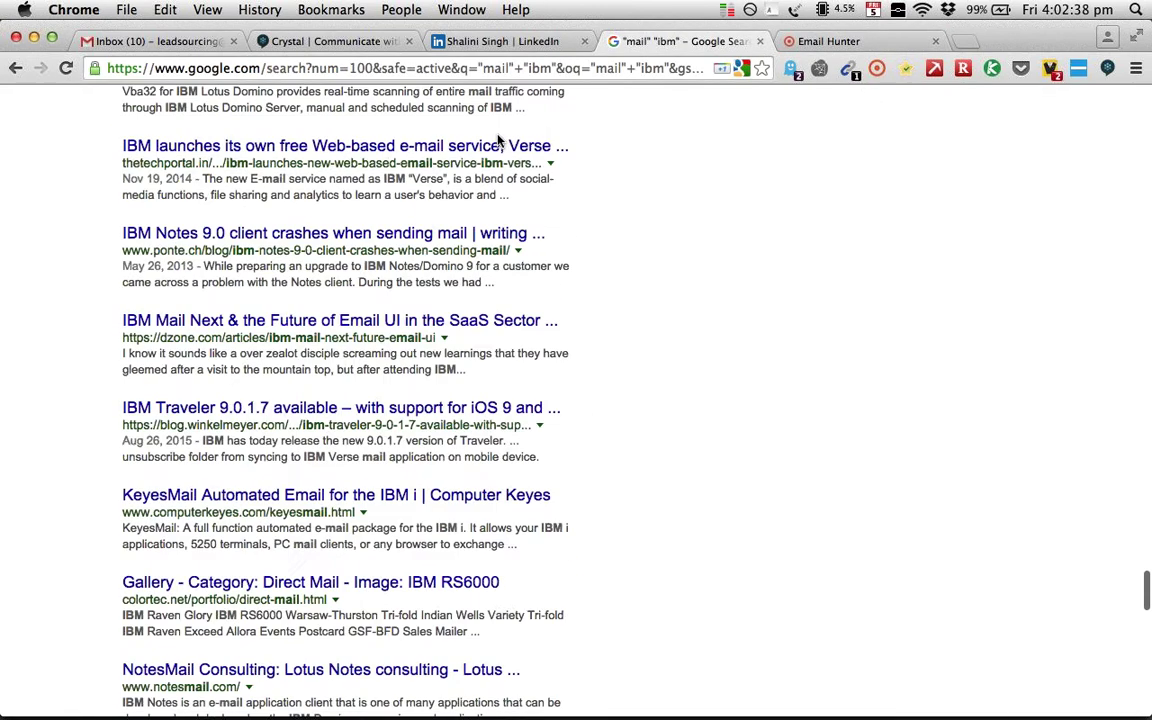
pyautogui.scroll(20, 498, 140)
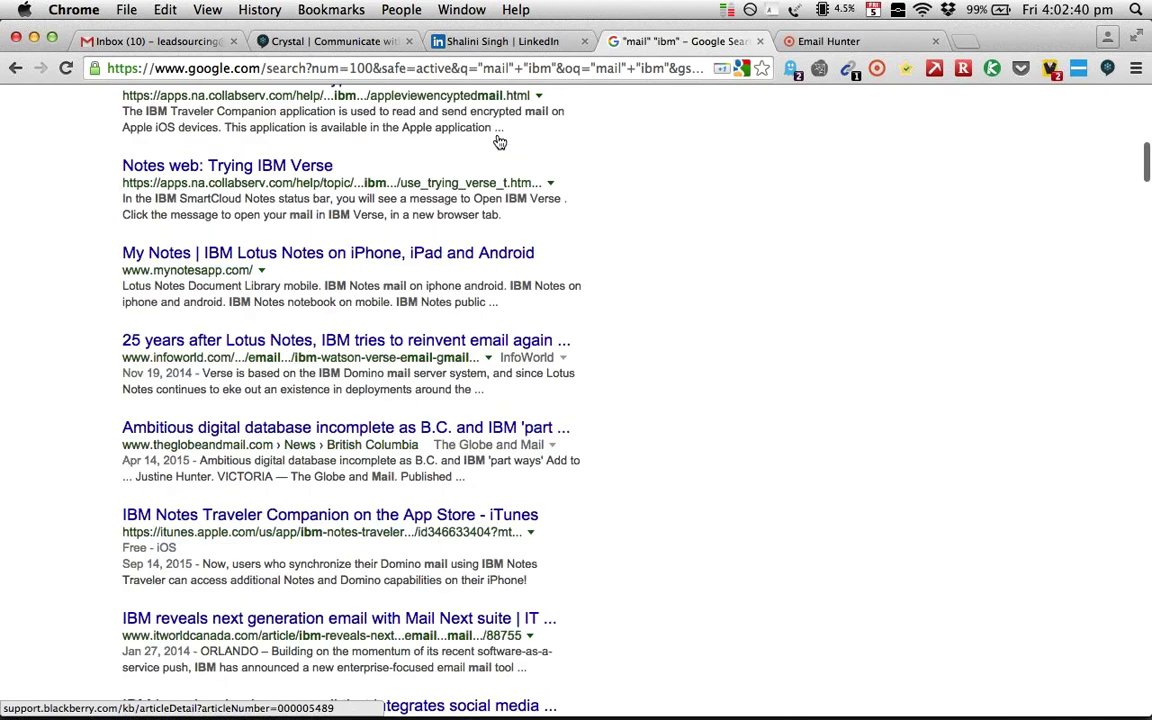
pyautogui.tripleClick(187, 110)
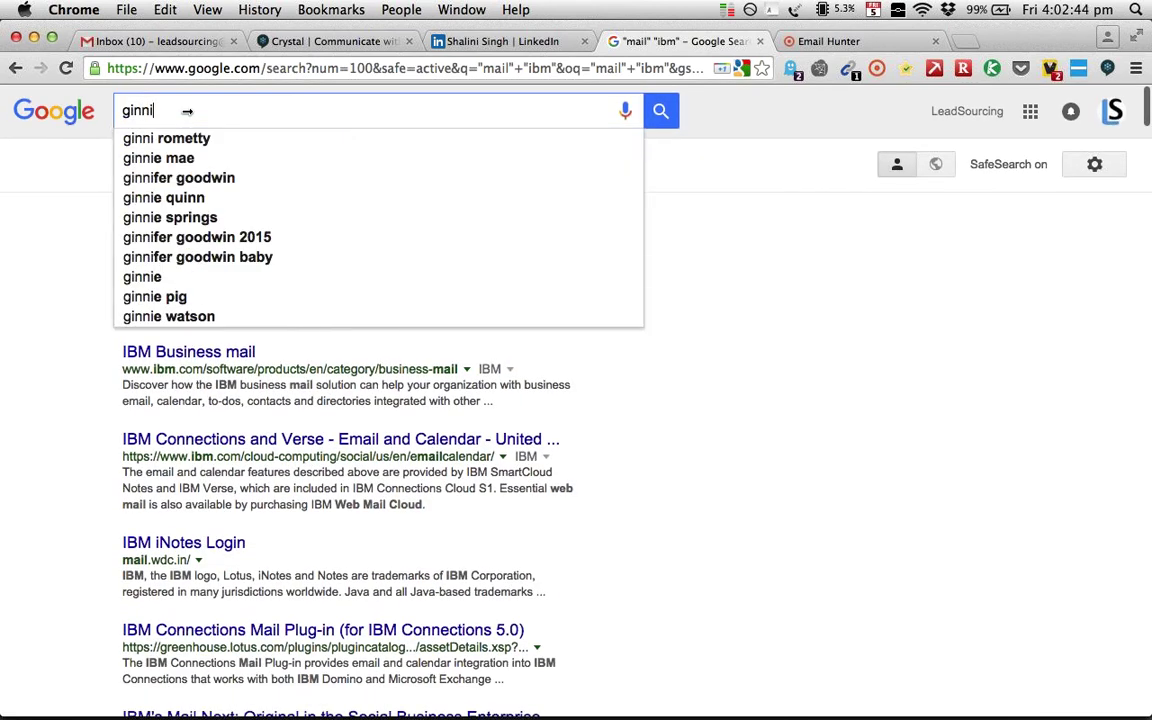
pyautogui.press('Return')
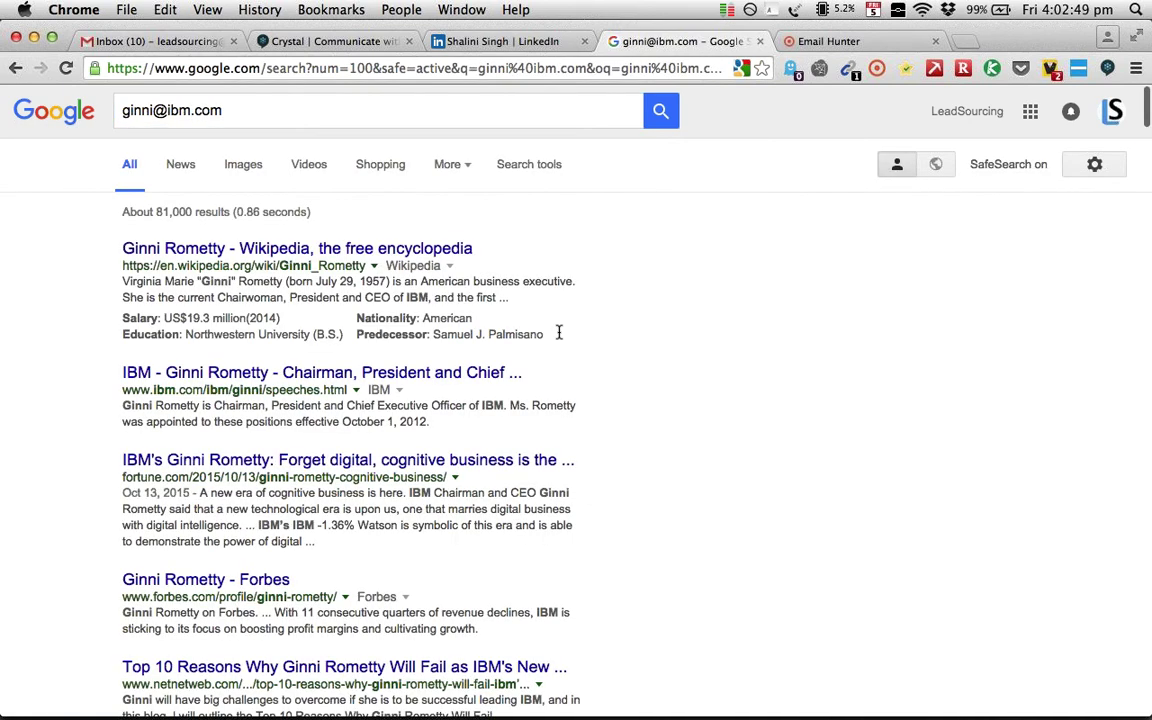
# Scroll the results and select the CEO's Twitter handle in a Twitter result.
pyautogui.scroll(-5, 559, 332)
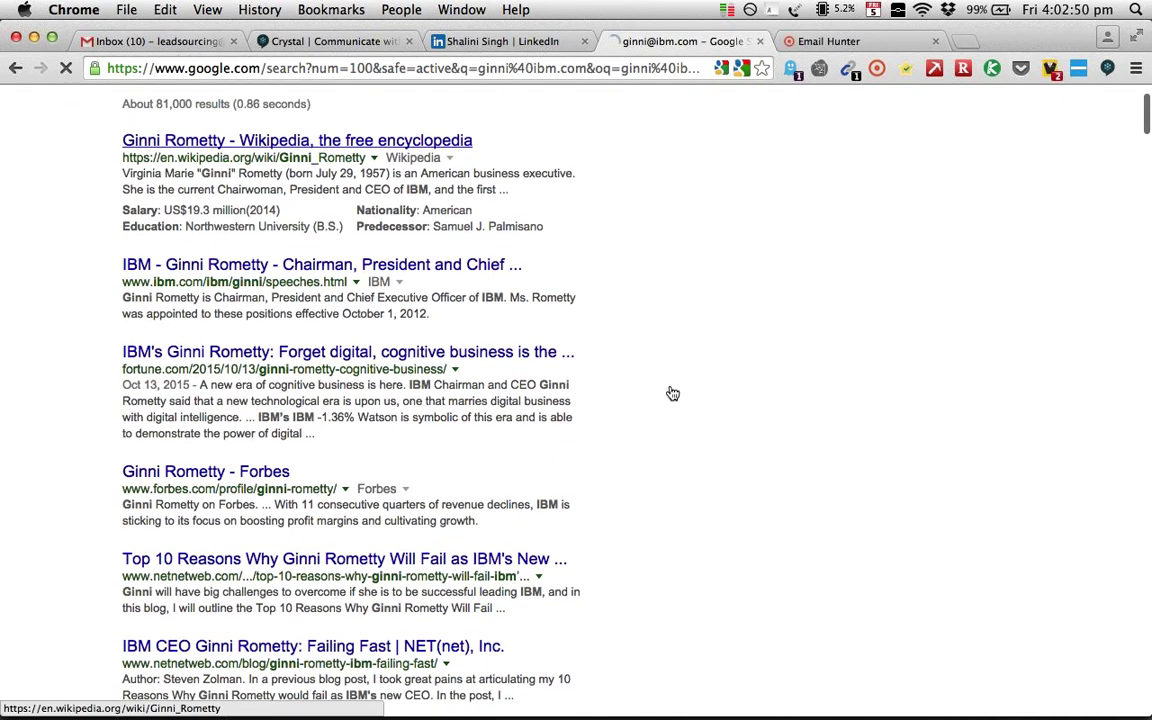
pyautogui.scroll(-5, 612, 392)
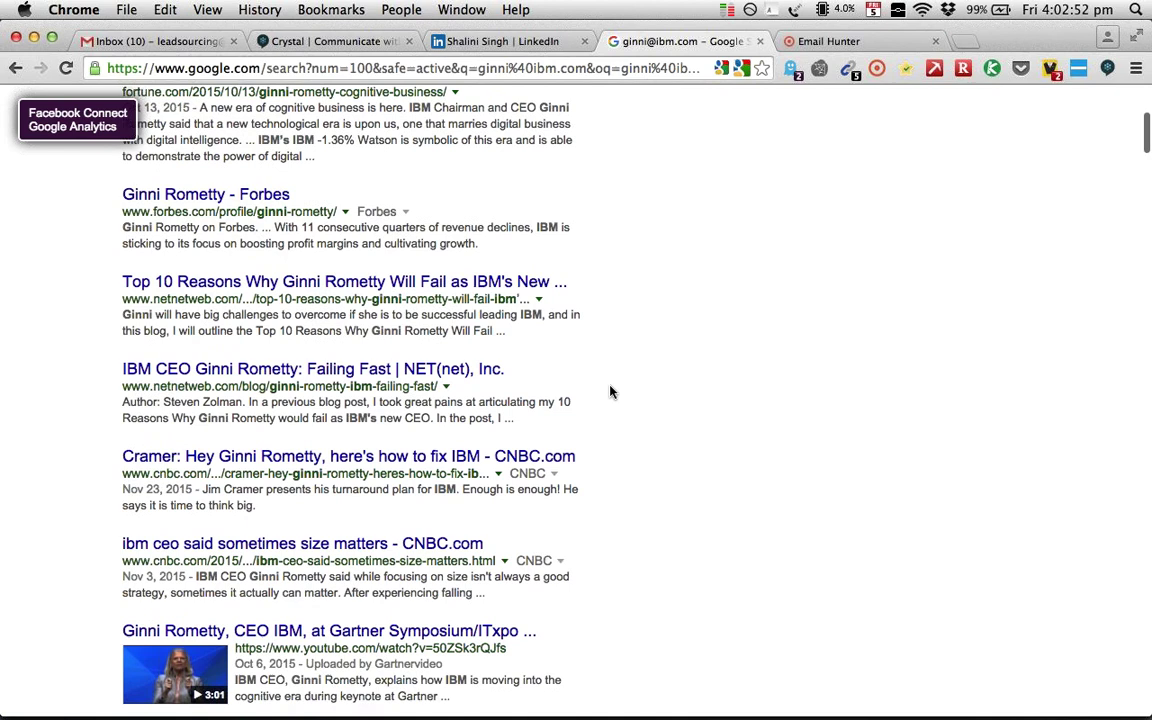
pyautogui.scroll(-3, 560, 396)
pyautogui.scroll(-7, 540, 389)
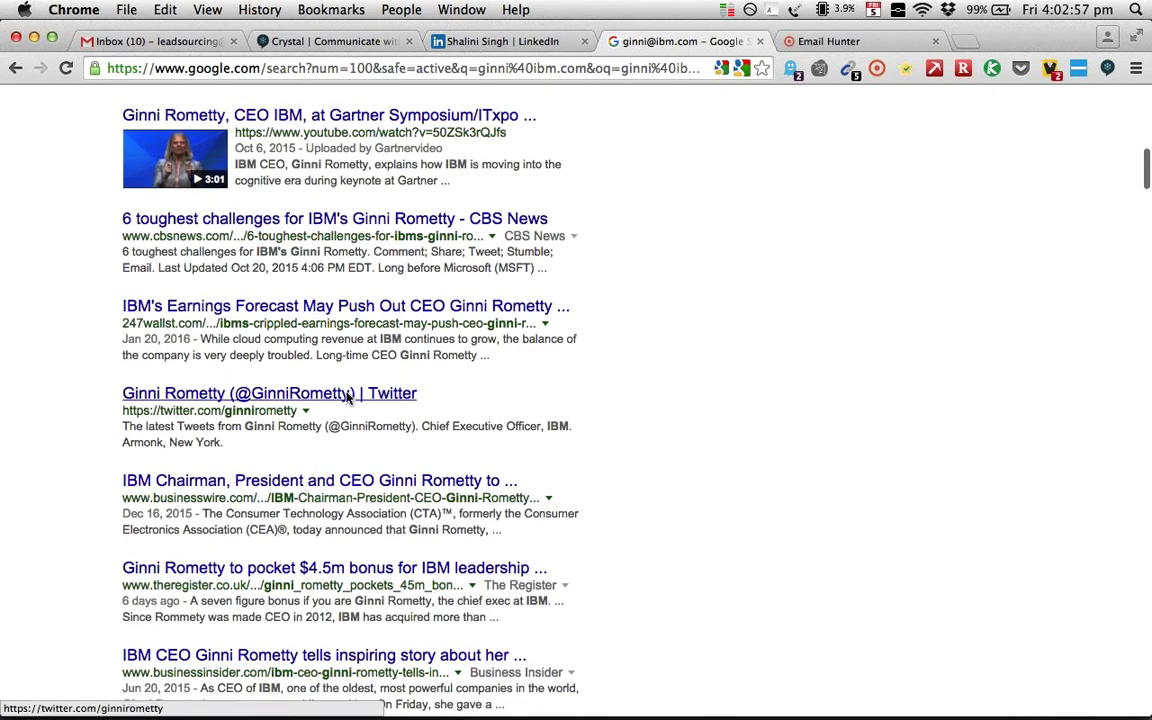
pyautogui.moveTo(121, 393); pyautogui.dragTo(356, 400)
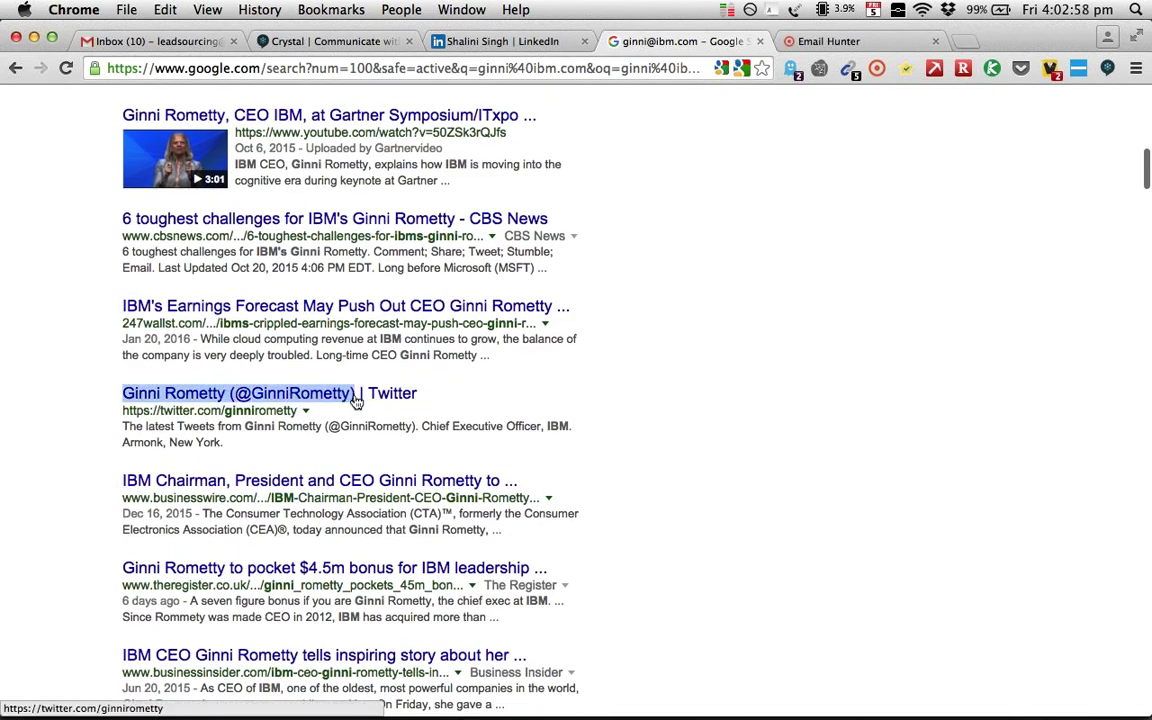
pyautogui.moveTo(412, 428); pyautogui.dragTo(328, 428)
pyautogui.press('super+Tab')
pyautogui.press('super+Tab')
pyautogui.press('super+Tab')
# Drop the Twitter handle onto the Curio board and enlarge its text.
pyautogui.press('super+shift+Tab')
pyautogui.press('super+shift+Tab')
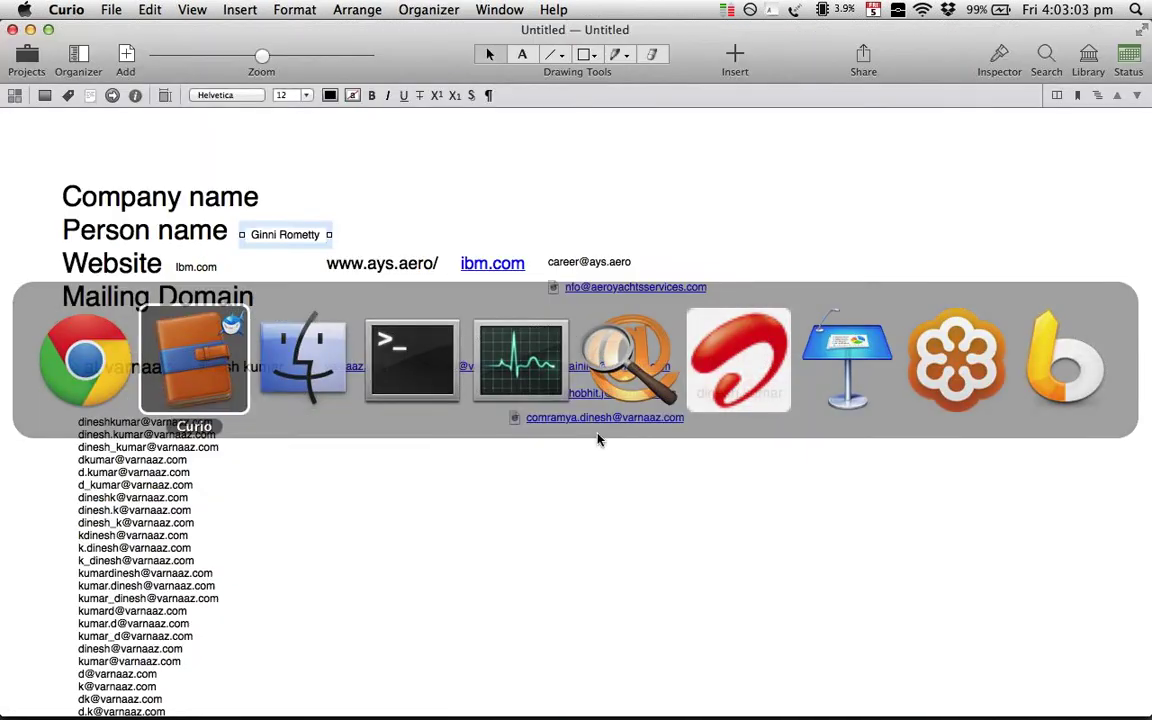
pyautogui.moveTo(598, 440); pyautogui.dragTo(646, 480)
pyautogui.doubleClick(678, 473)
pyautogui.press('super+a')
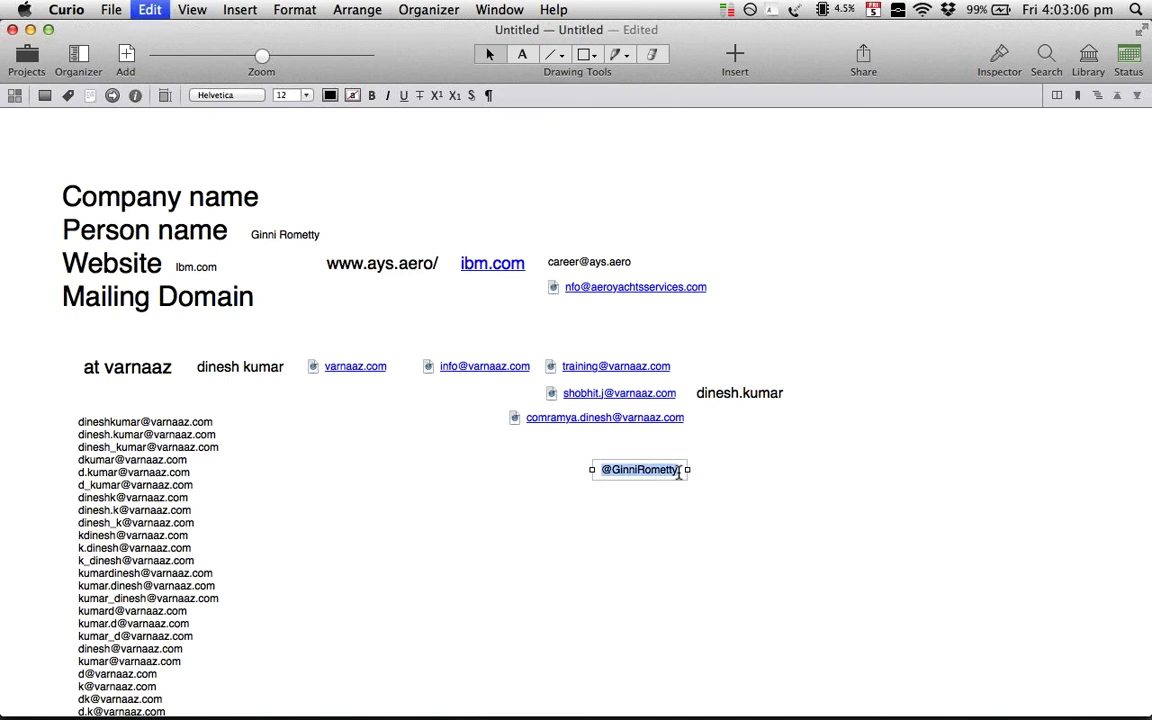
pyautogui.press('super+plus')
pyautogui.press('super+plus')
pyautogui.press('super+plus')
pyautogui.press('super+plus')
pyautogui.press('super+plus')
pyautogui.press('super+plus')
pyautogui.press('super+plus')
pyautogui.press('super+plus')
pyautogui.press('super+plus')
pyautogui.press('super+plus')
pyautogui.press('super+plus')
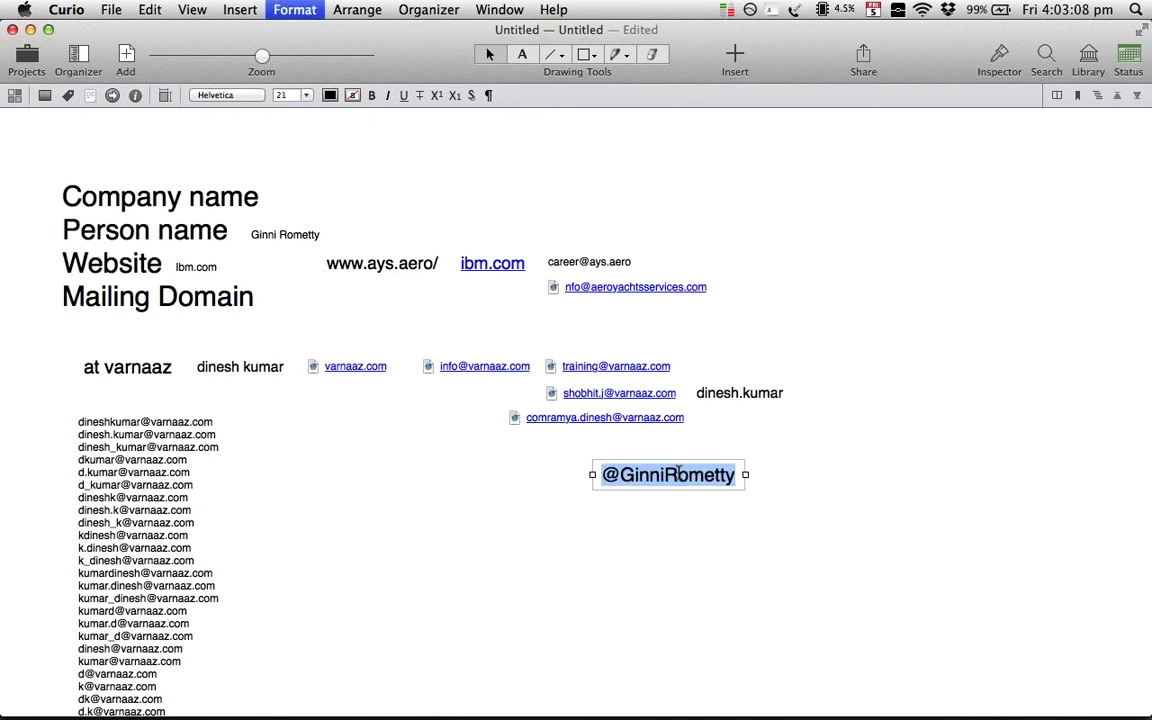
# Turn the handle into a guessed gmail.com address and add a hotmail.com variant below.
pyautogui.click(722, 491)
pyautogui.click(679, 476)
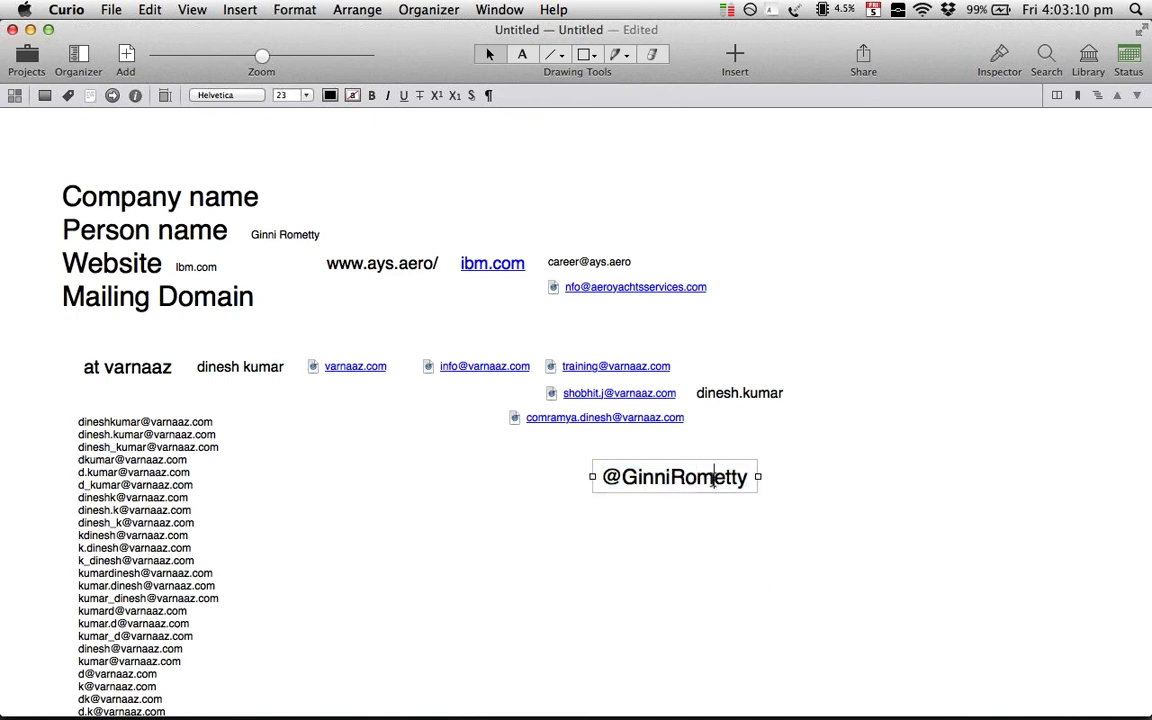
pyautogui.moveTo(622, 476); pyautogui.dragTo(577, 474)
pyautogui.press('super+x')
pyautogui.press('super+Right')
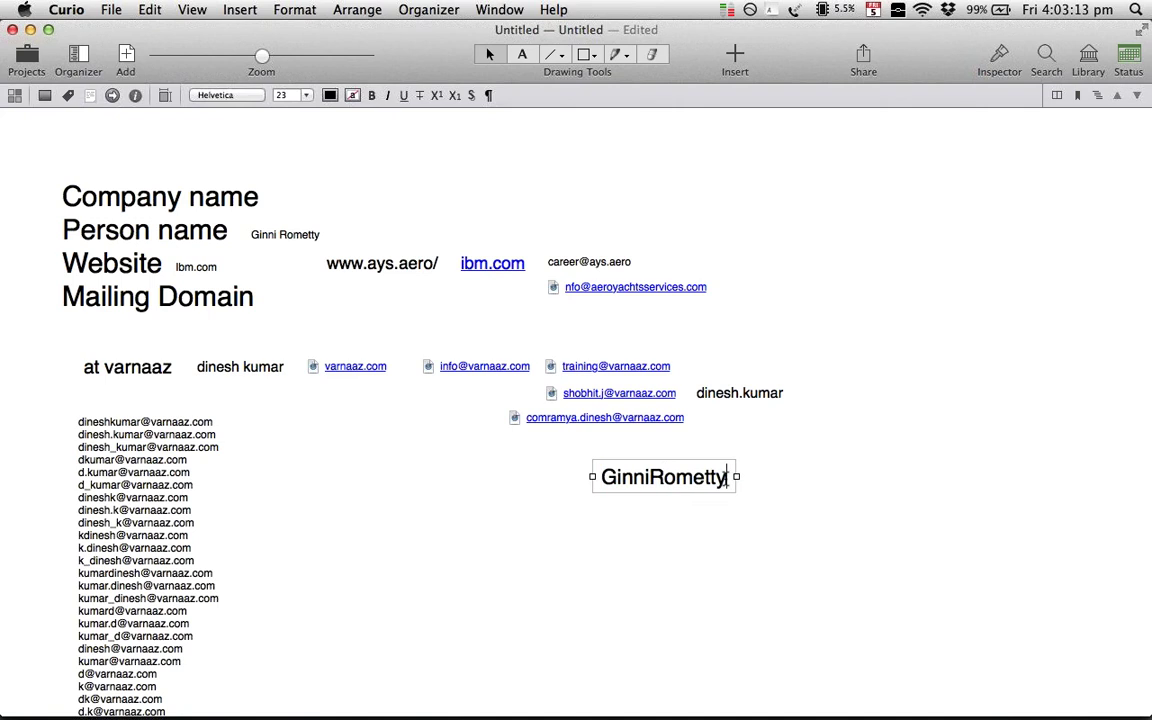
pyautogui.press('super+v')
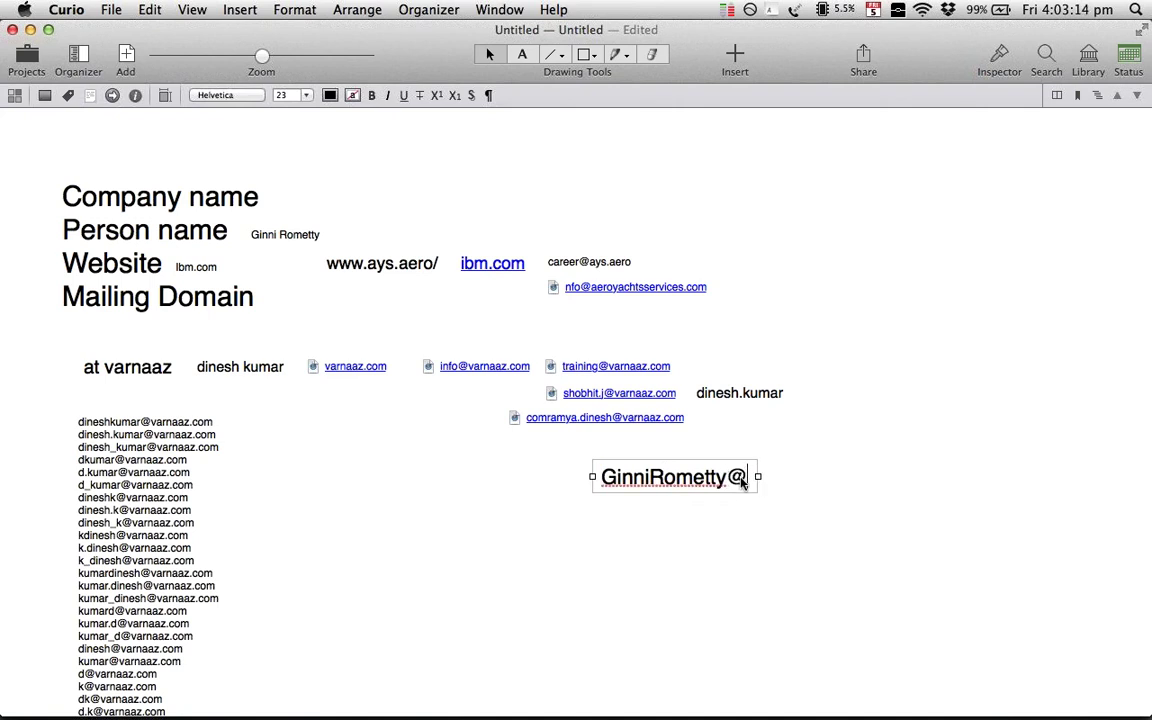
pyautogui.write('gmail.com')
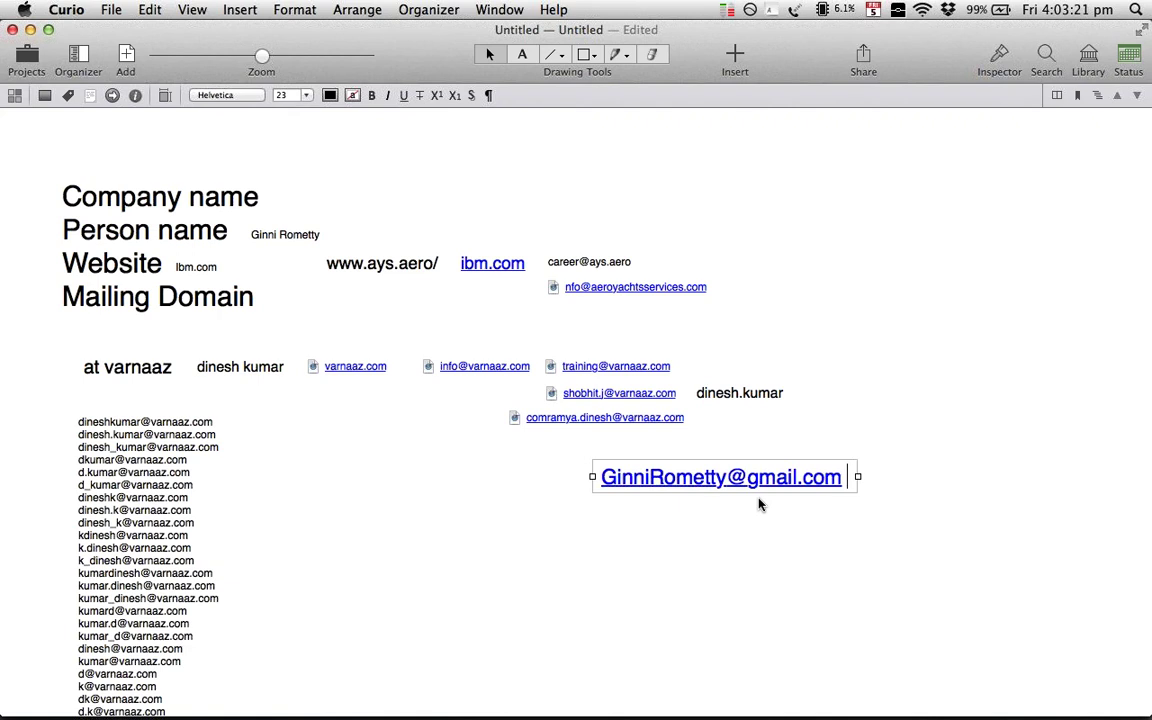
pyautogui.press('Return')
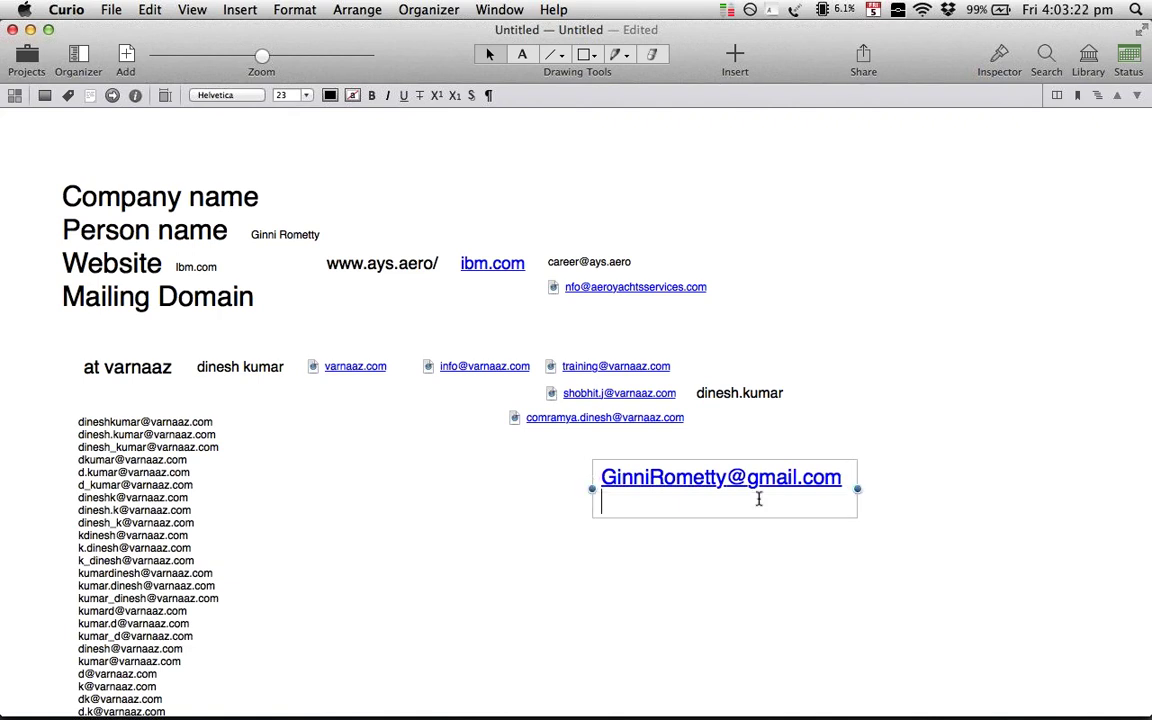
pyautogui.write('@hotma')
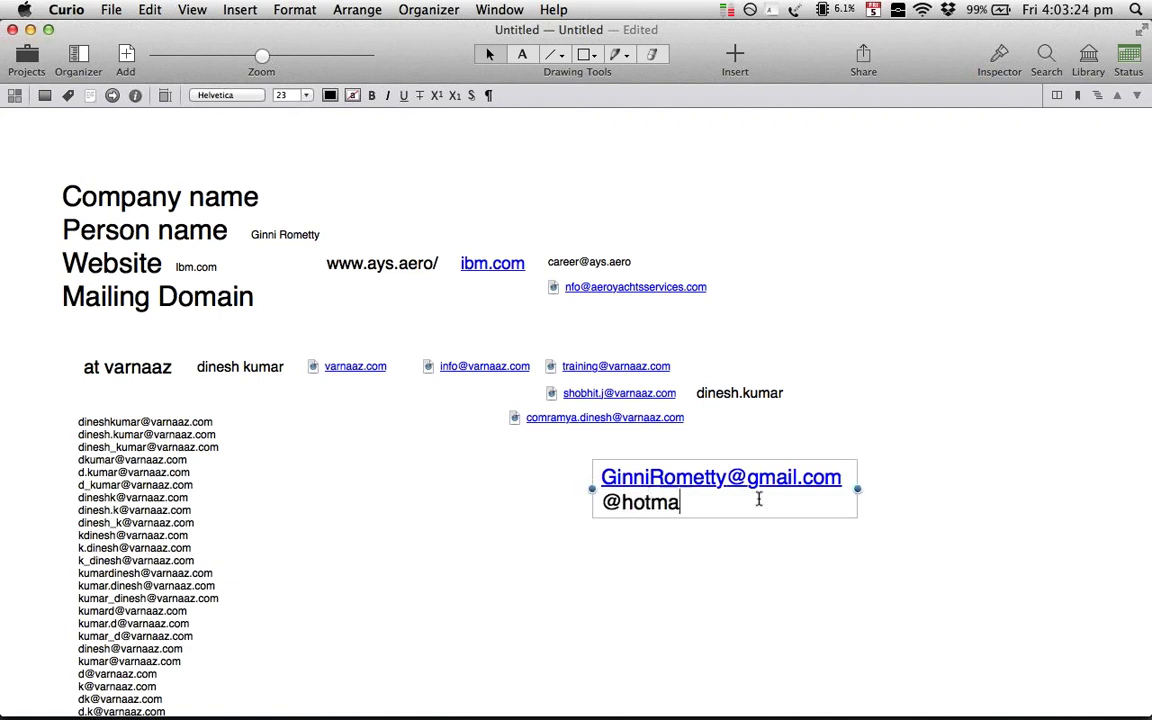
pyautogui.write('il.com')
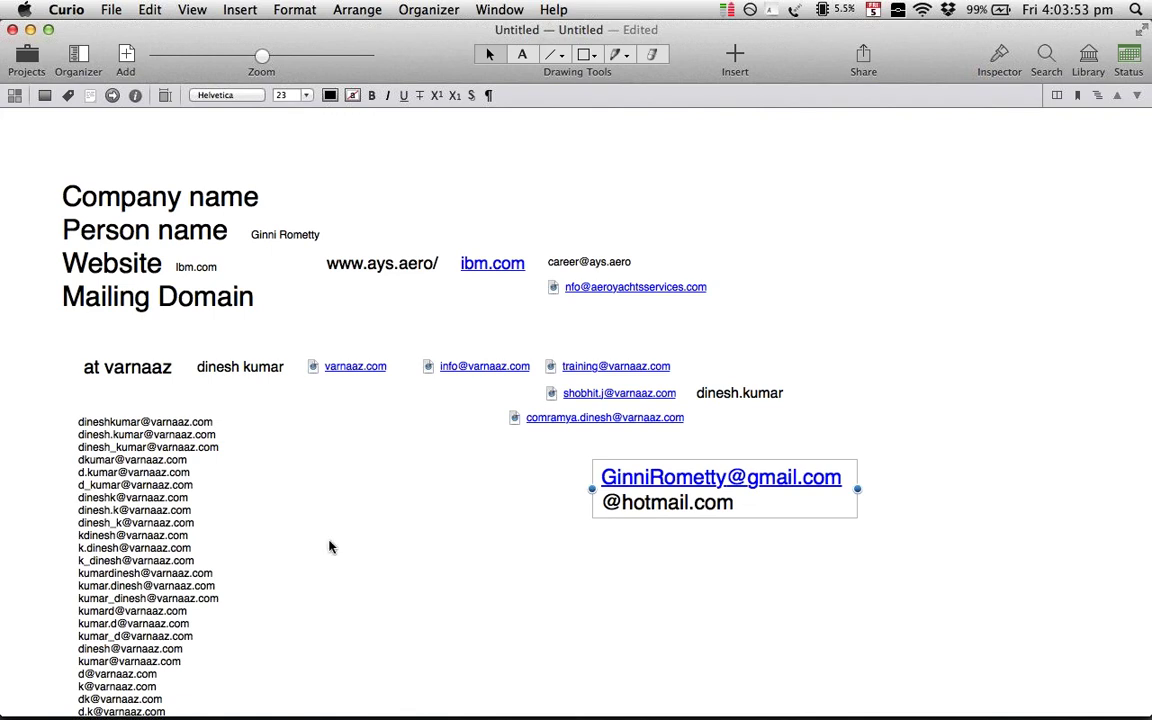
pyautogui.press('super+Tab')
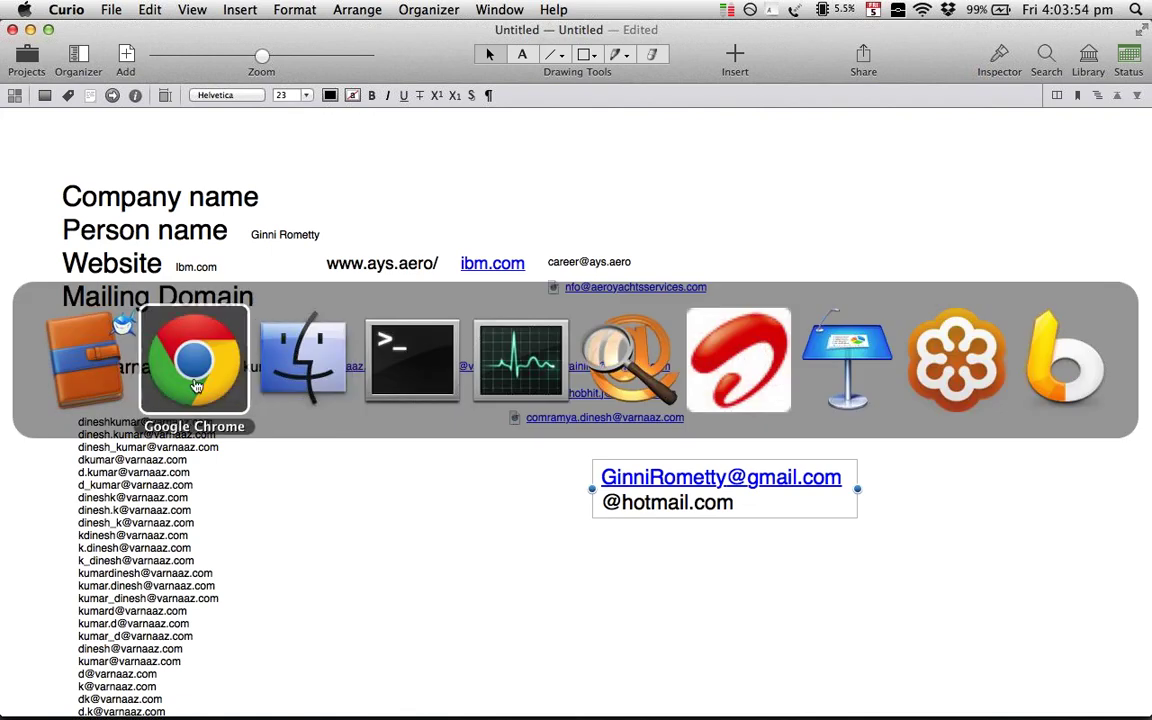
# Back in Chrome, replace the Google query with 'prohet email for chrome' and search.
pyautogui.click(196, 385)
pyautogui.scroll(10, 723, 370)
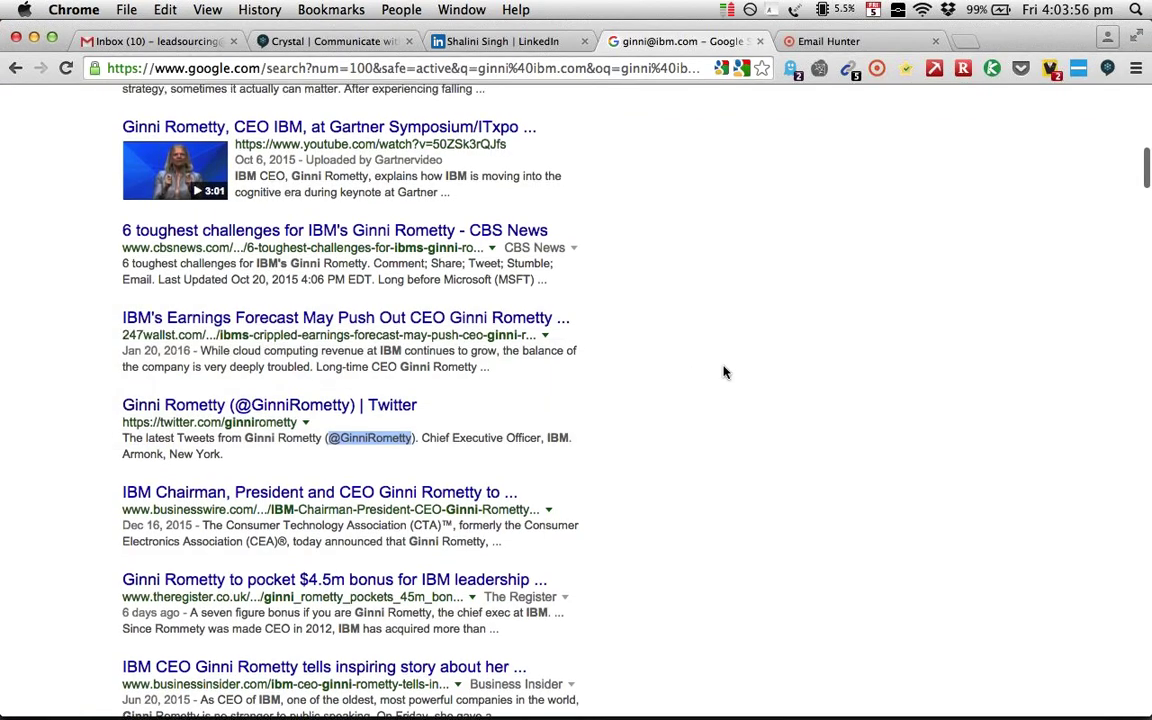
pyautogui.scroll(-1, 850, 306)
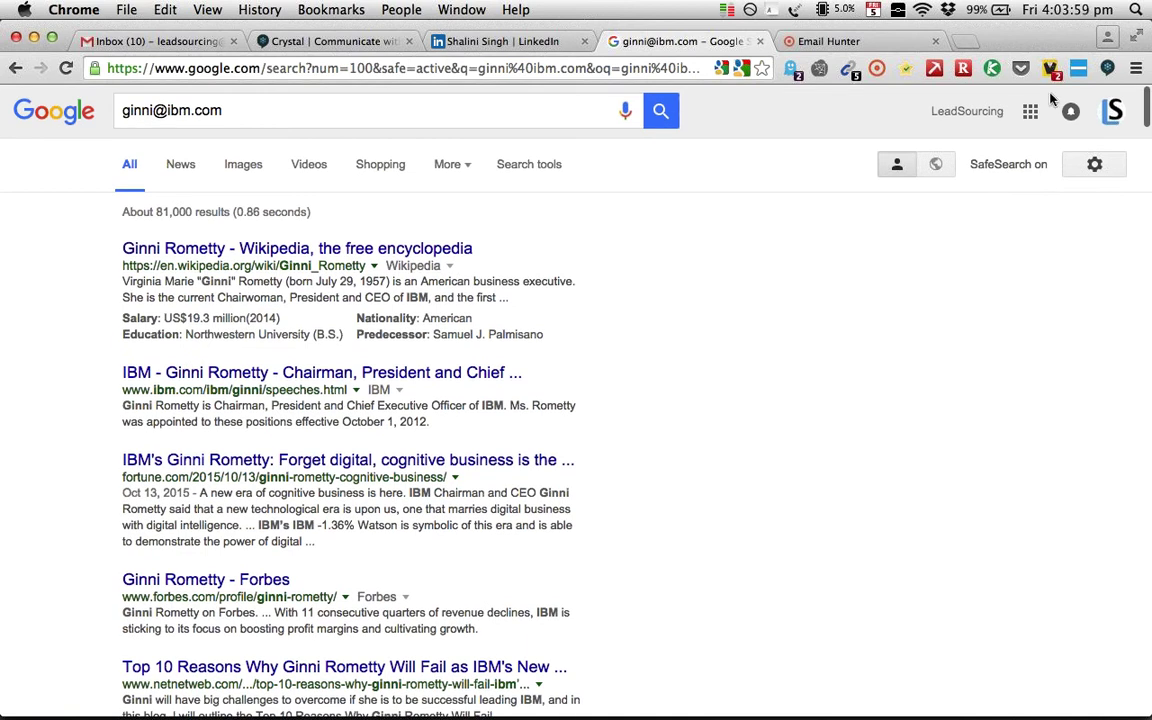
pyautogui.moveTo(329, 113); pyautogui.dragTo(92, 110)
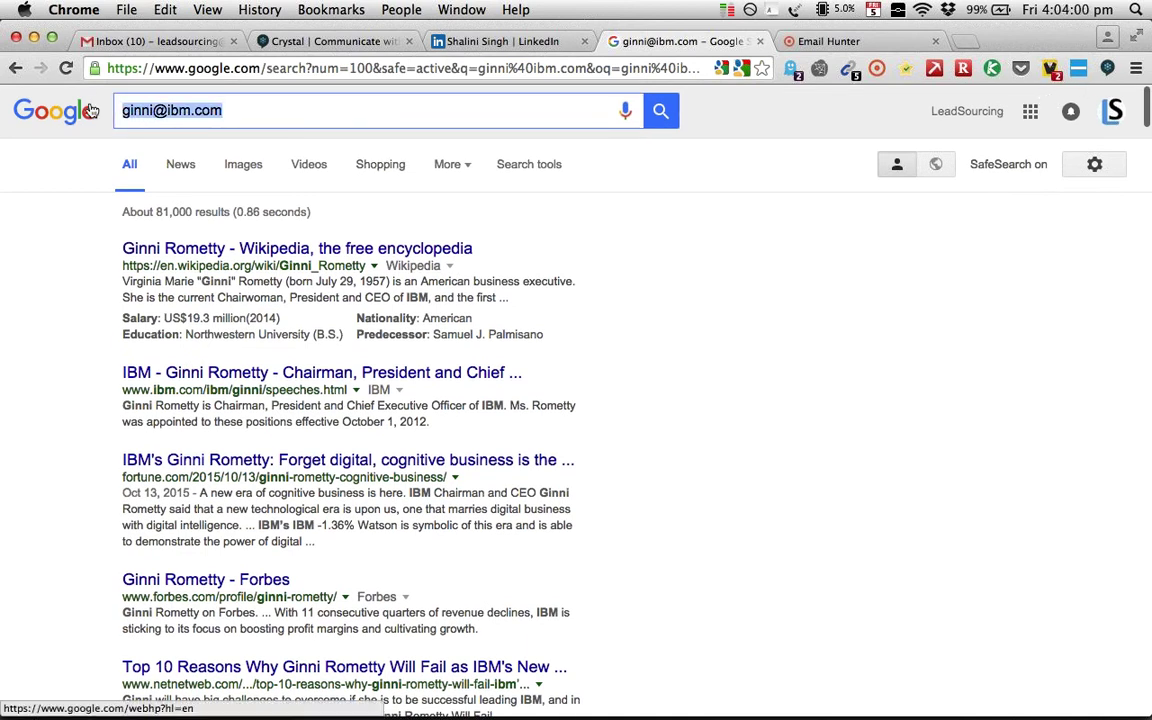
pyautogui.write('pro')
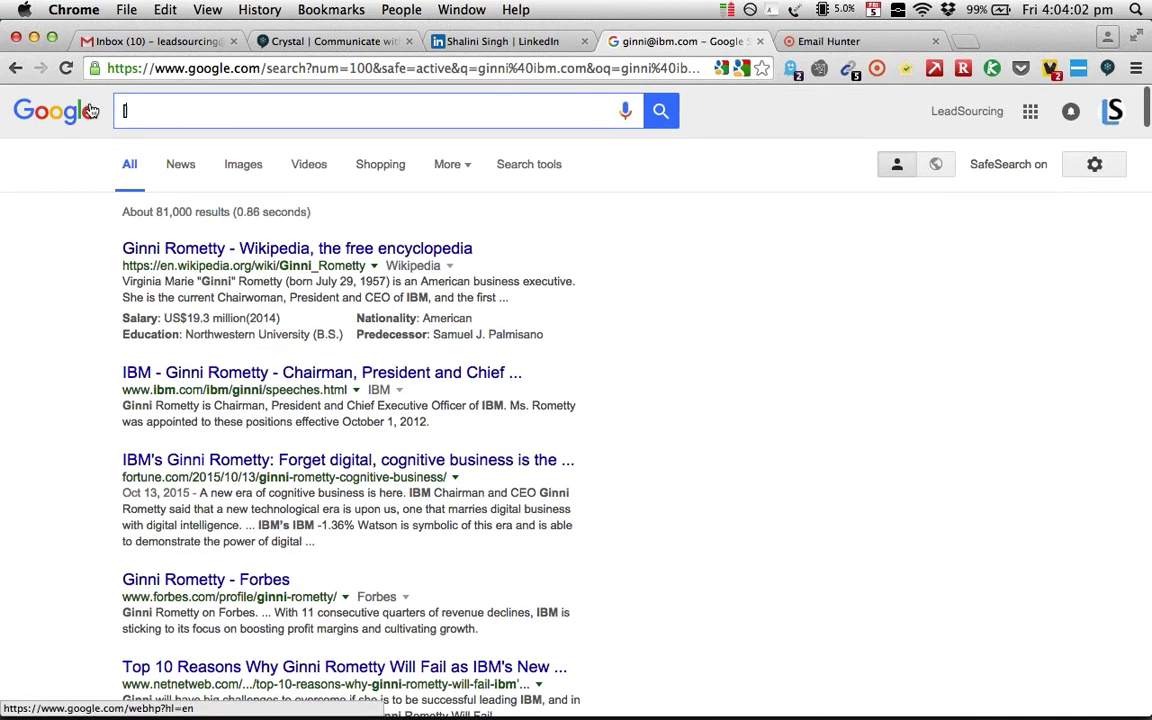
pyautogui.write('het for')
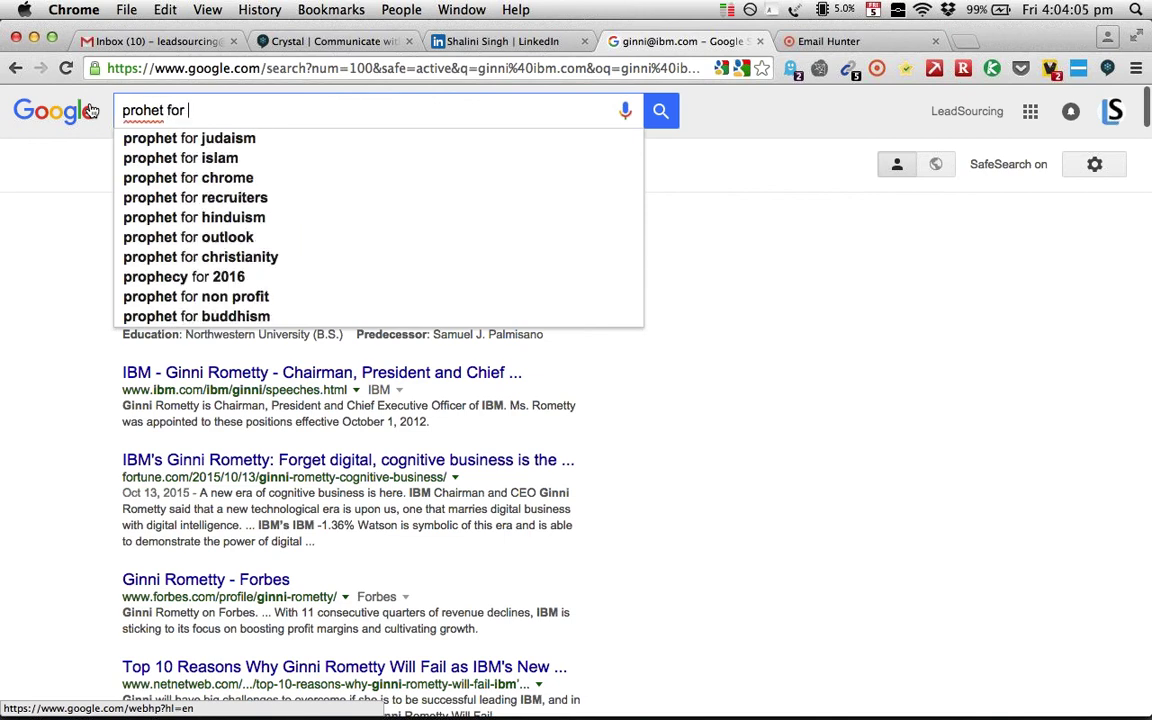
pyautogui.hotkey('alt', 'Left')
pyautogui.write('email')
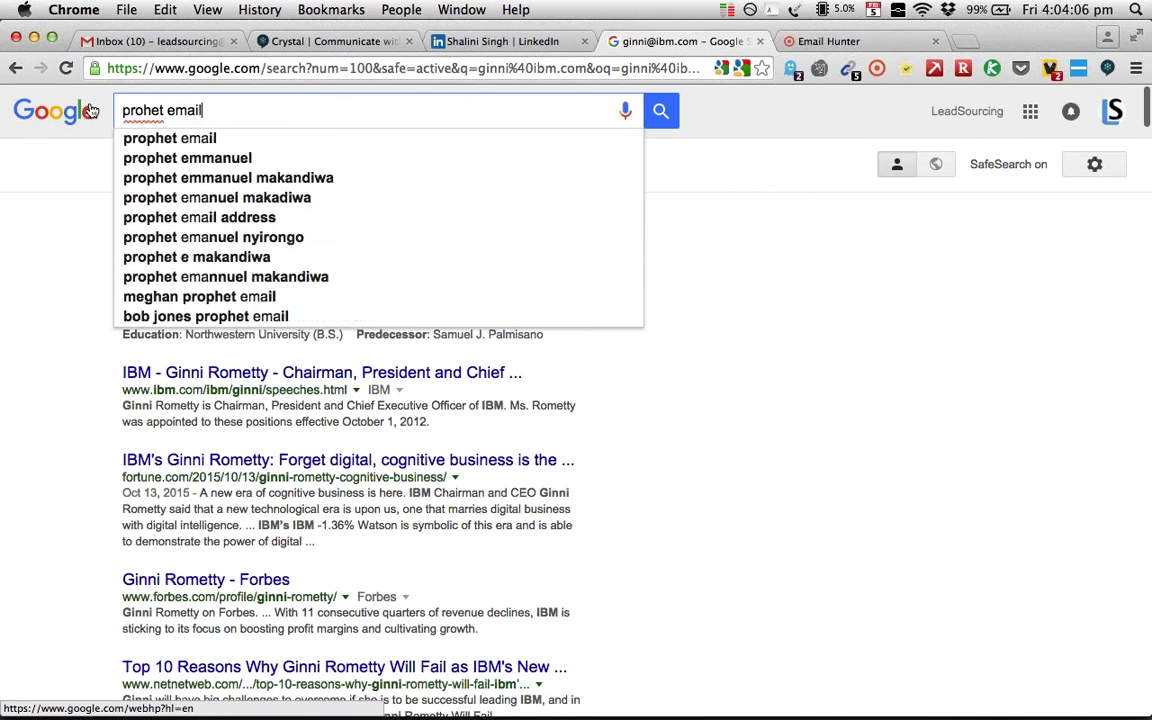
pyautogui.press('super+Right')
pyautogui.write('chrome')
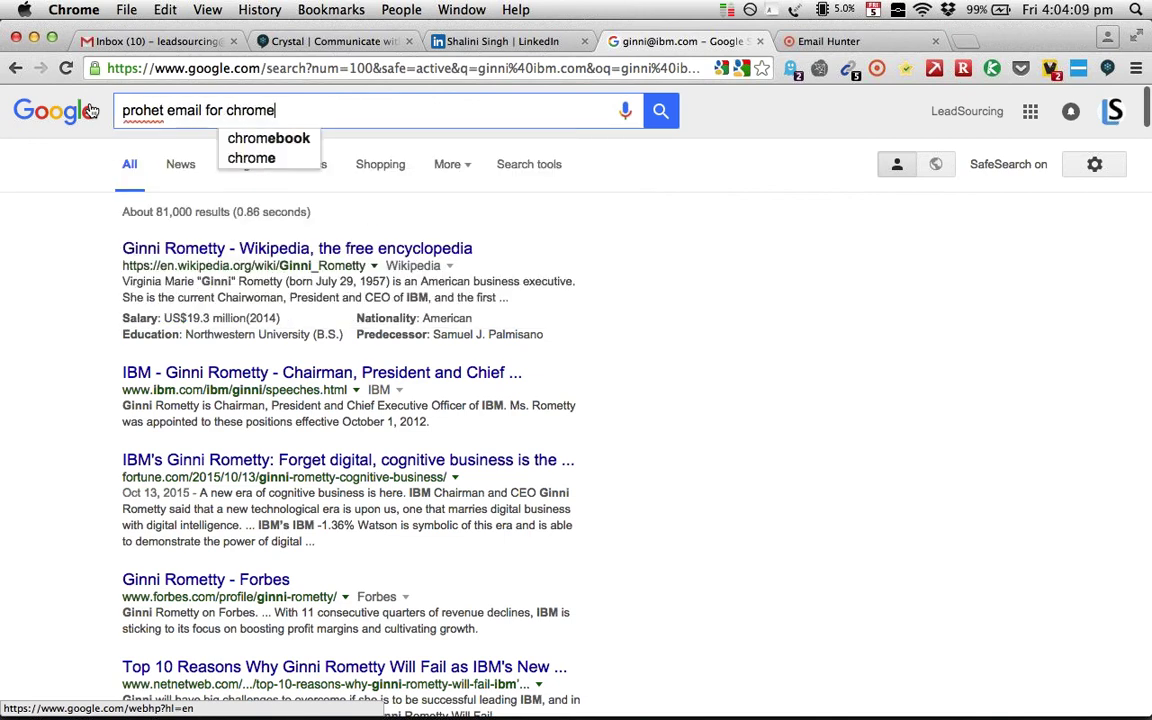
pyautogui.press('Return')
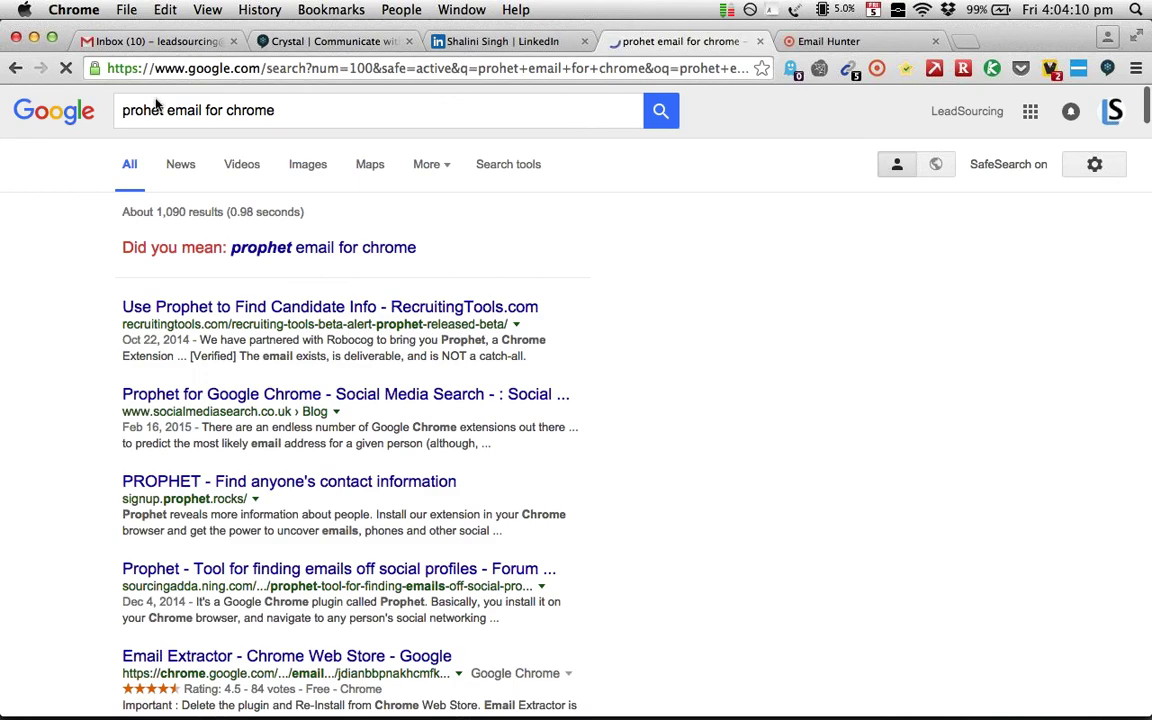
# Correct the query to 'prophet email for chrome' and search again.
pyautogui.click(147, 111)
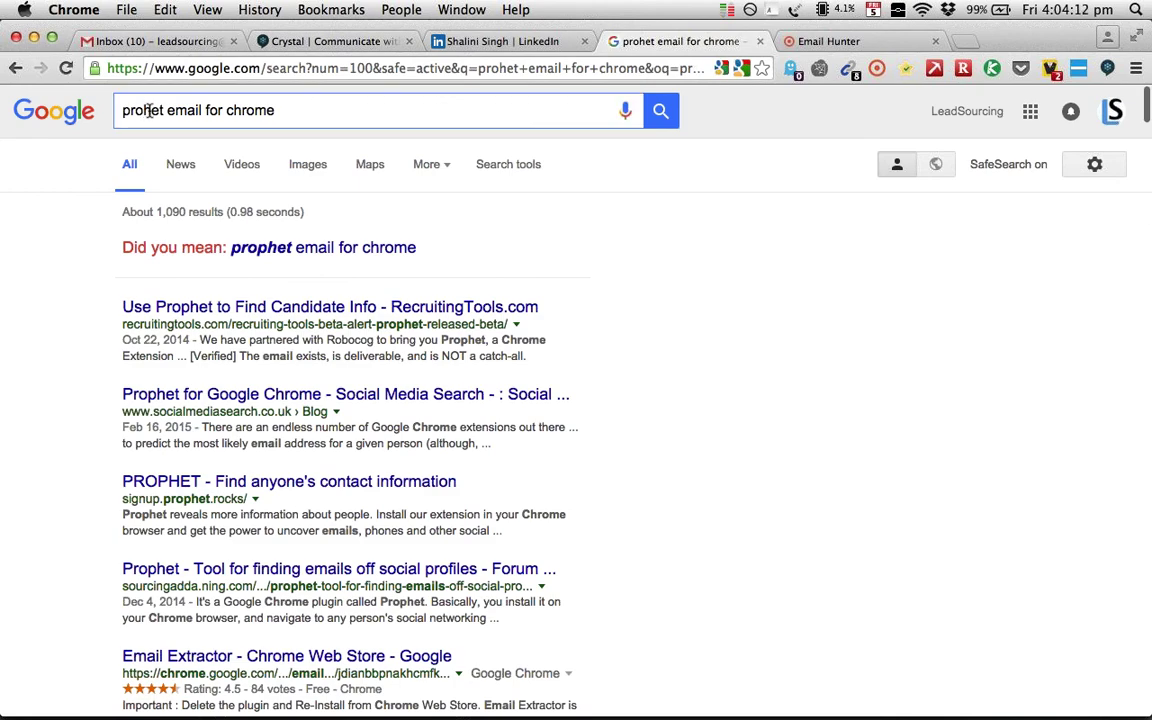
pyautogui.write('p')
pyautogui.press('Return')
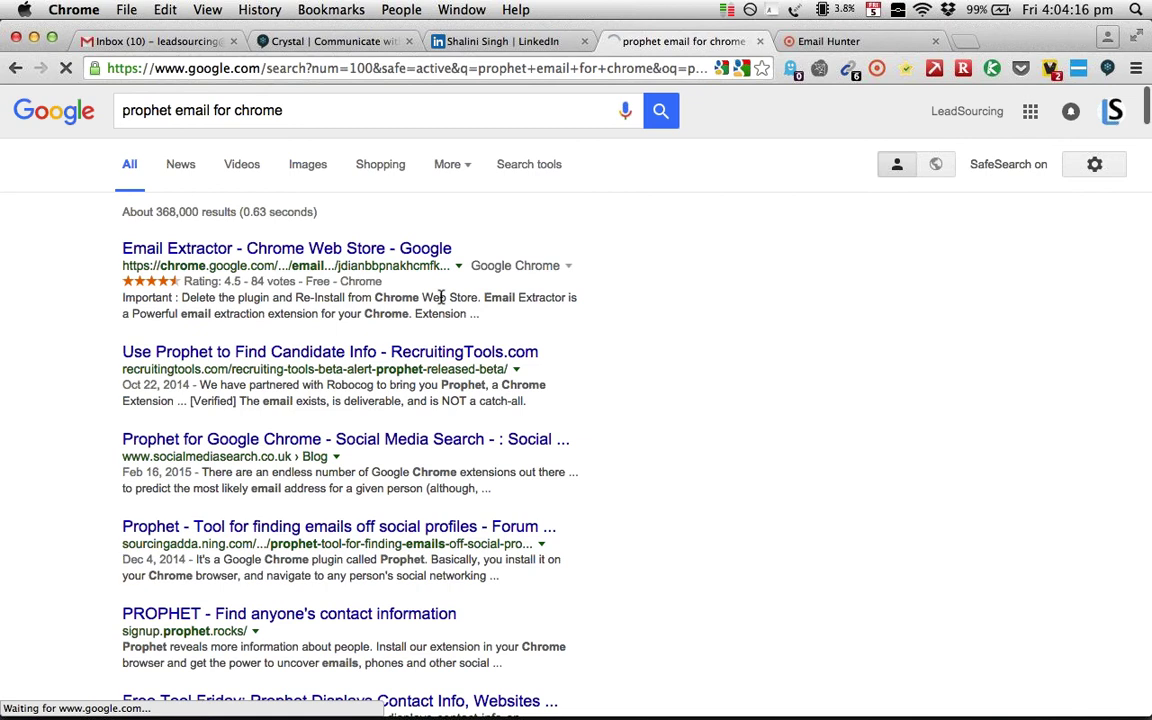
pyautogui.scroll(-1, 400, 296)
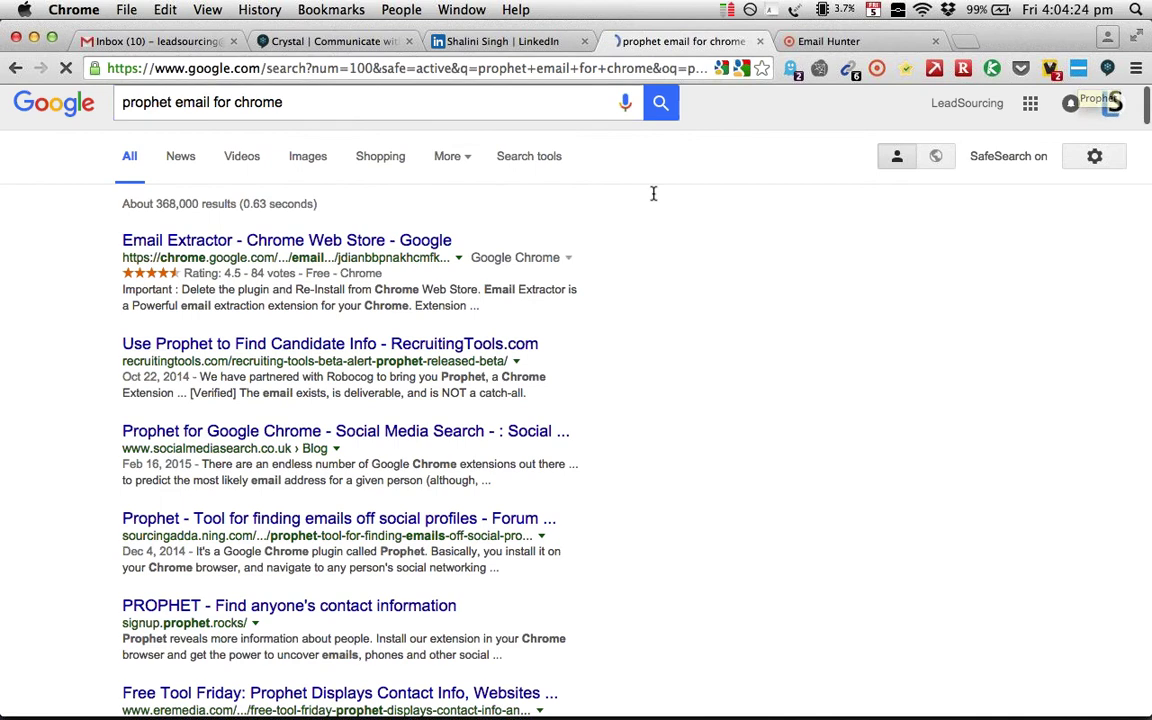
# Reopen the Prophet sidebar on the LinkedIn profile, highlight the owner's company email, and open a mutual connection.
pyautogui.click(418, 43)
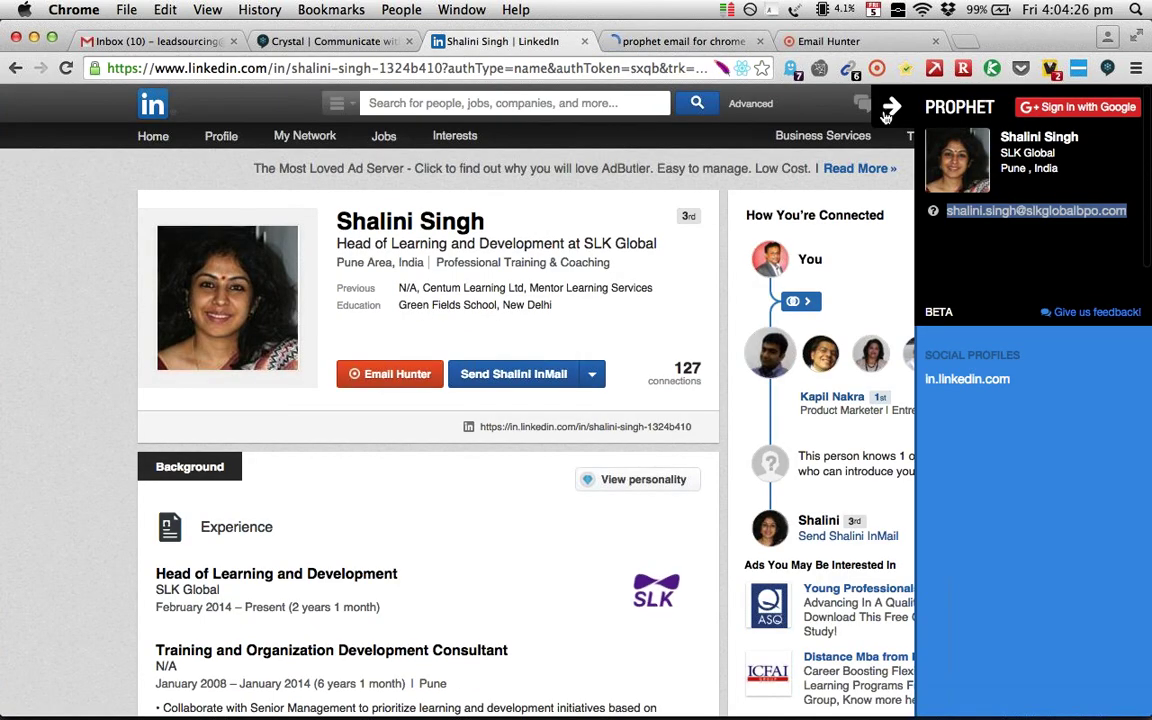
pyautogui.click(890, 107)
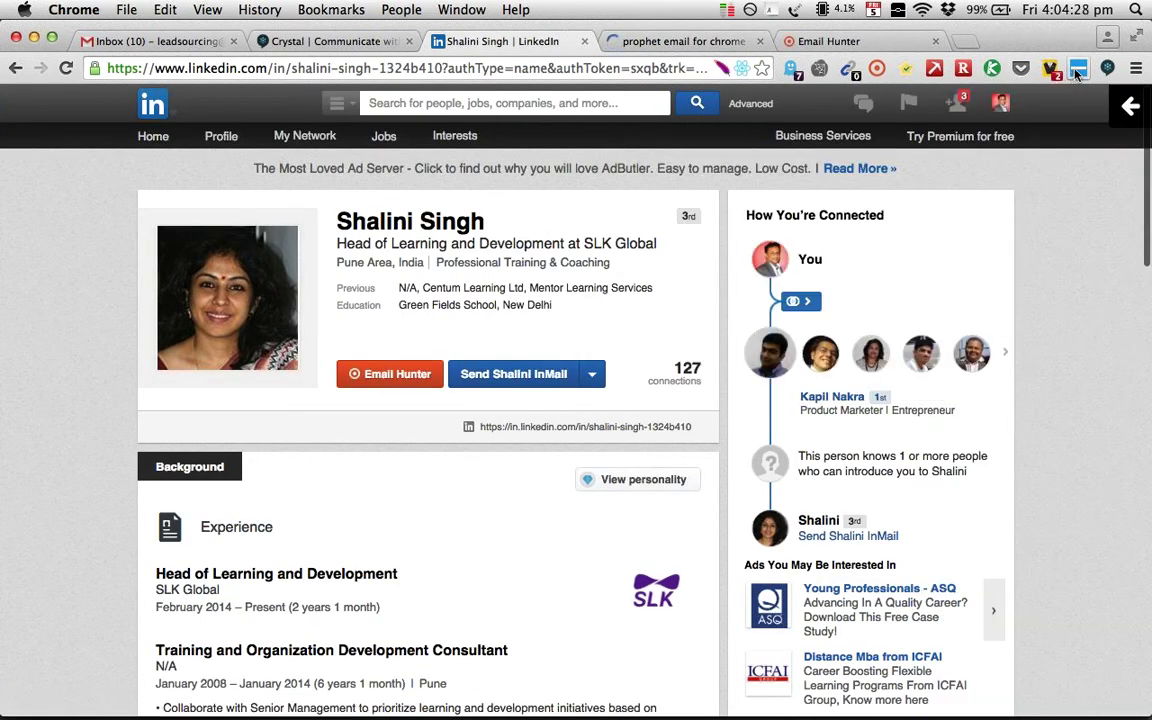
pyautogui.click(1077, 70)
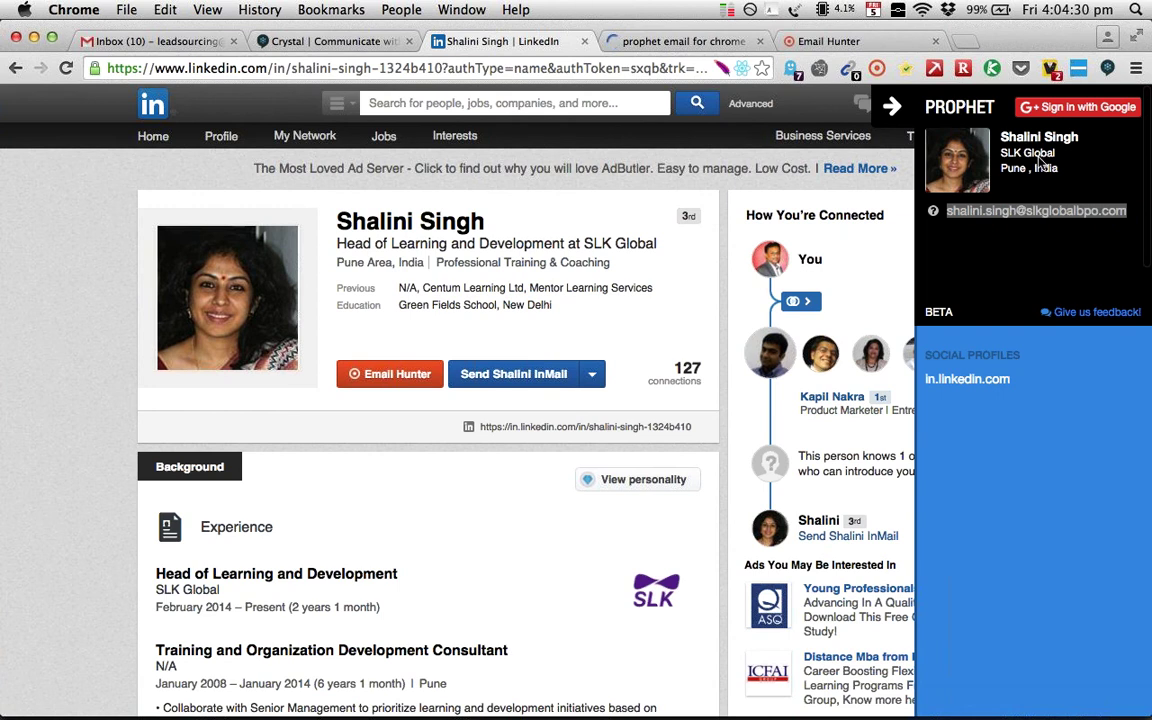
pyautogui.click(1100, 229)
pyautogui.moveTo(1100, 230); pyautogui.dragTo(872, 210)
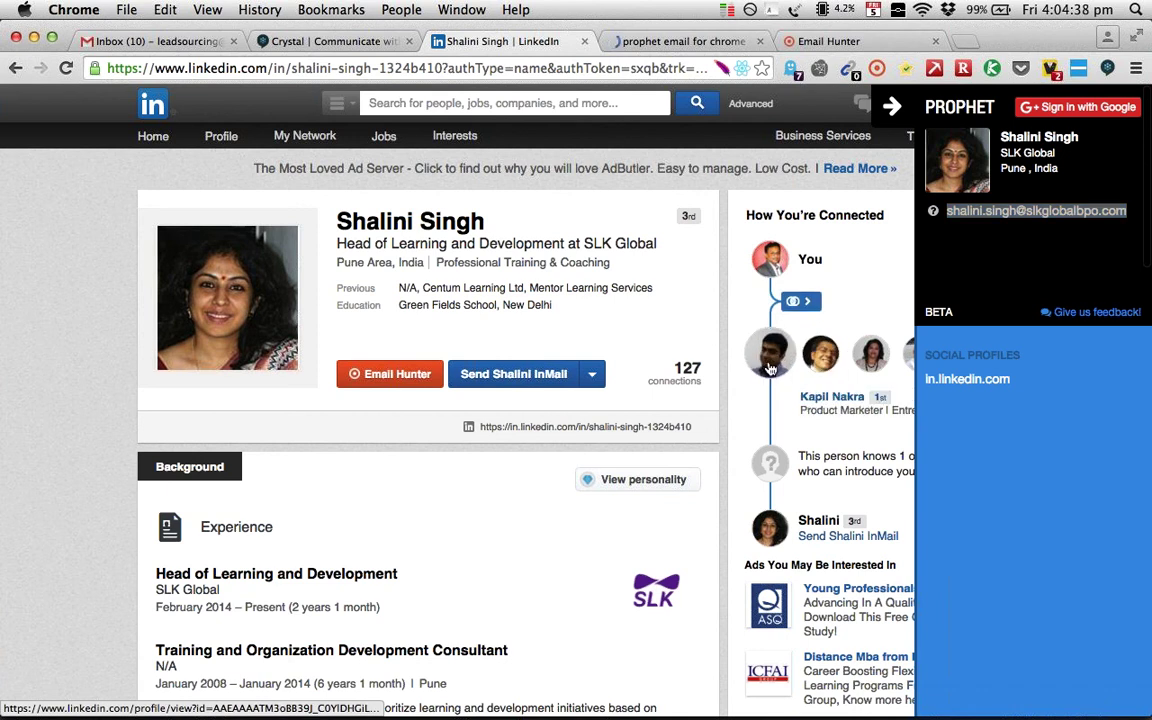
pyautogui.click(808, 398)
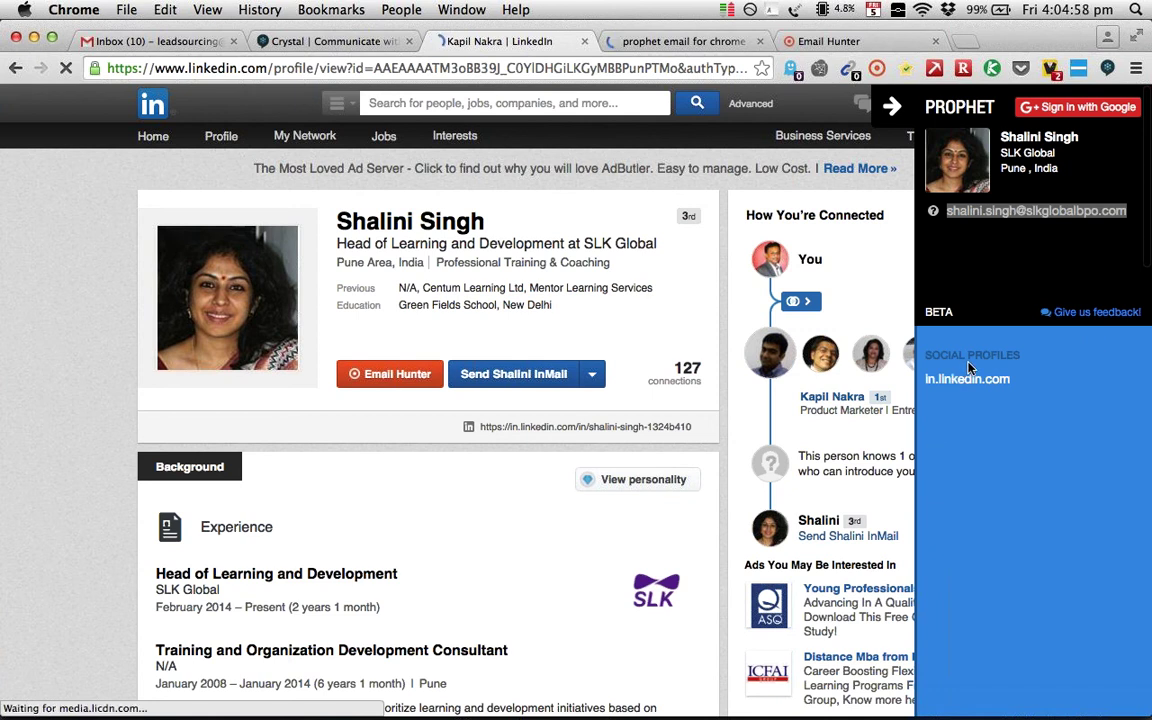
pyautogui.press('super+Tab')
# Glance at the Keynote slides and Curio notes, then scroll down the Chrome LinkedIn profile.
pyautogui.press('super+Tab')
pyautogui.press('super+Tab')
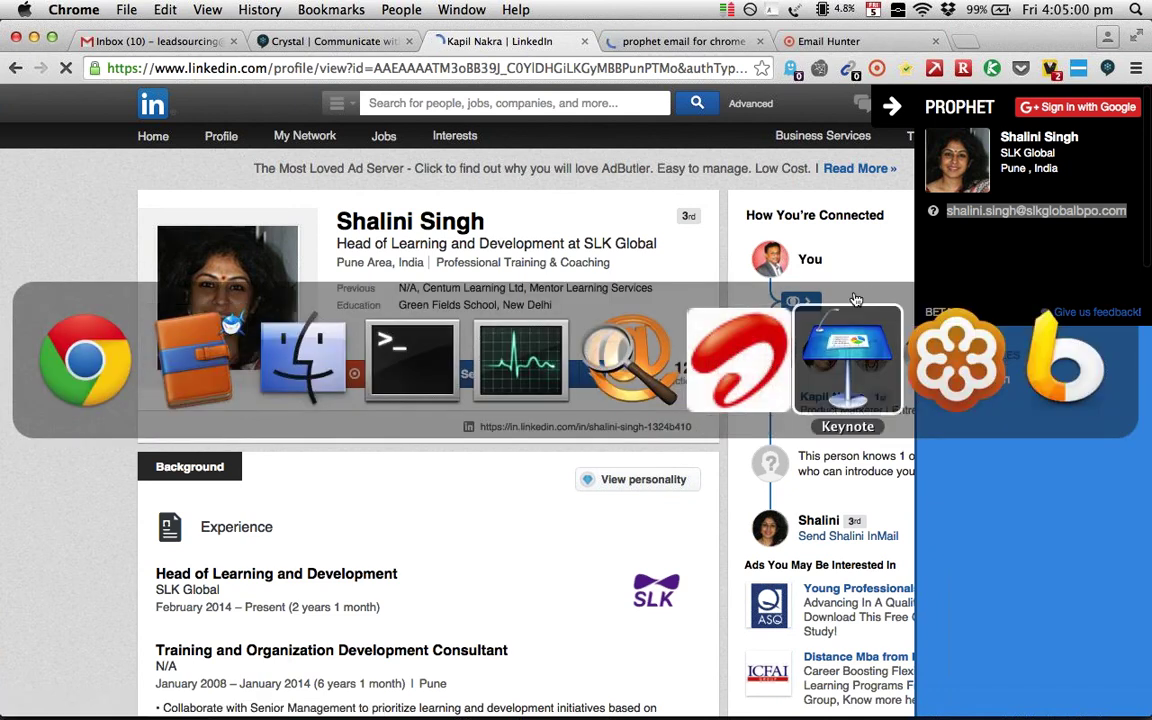
pyautogui.press('super+Tab')
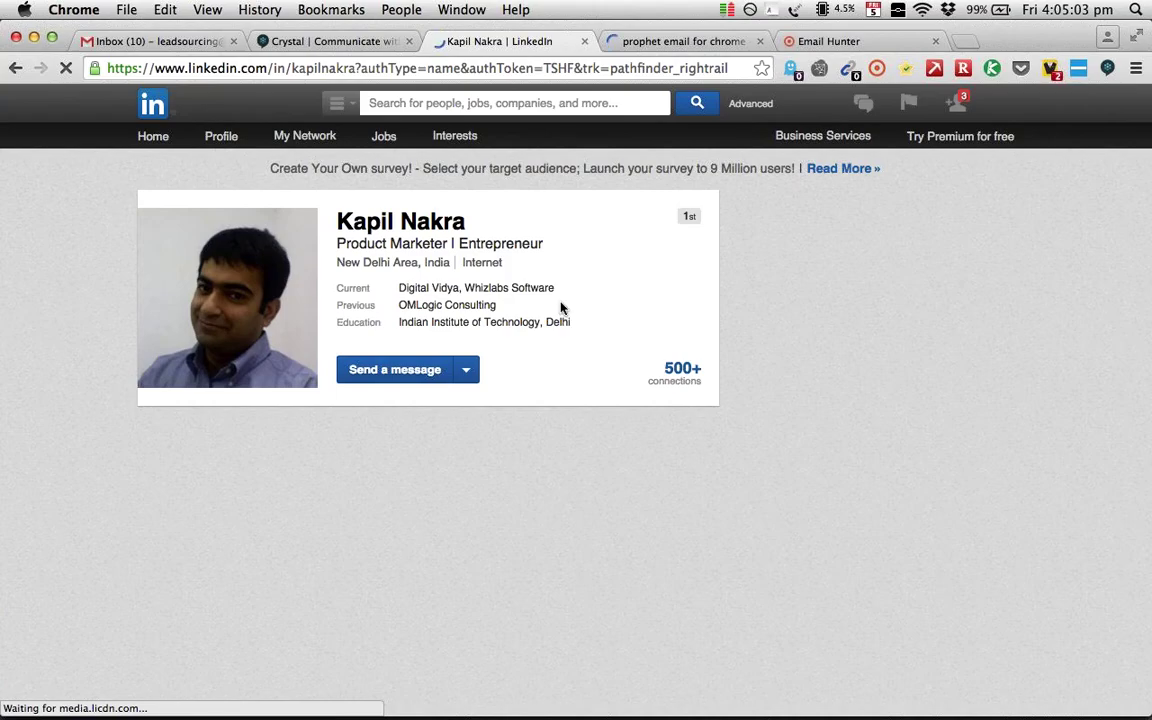
pyautogui.press('super+Tab')
pyautogui.press('super+Tab')
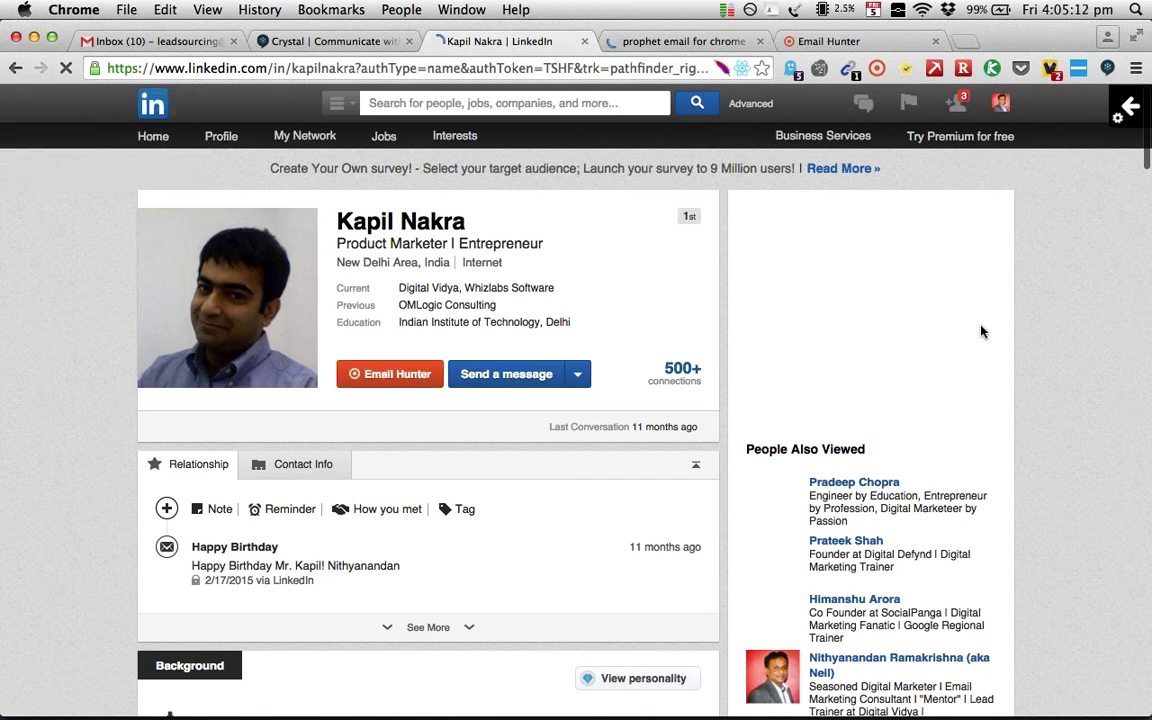
pyautogui.press('super+Tab')
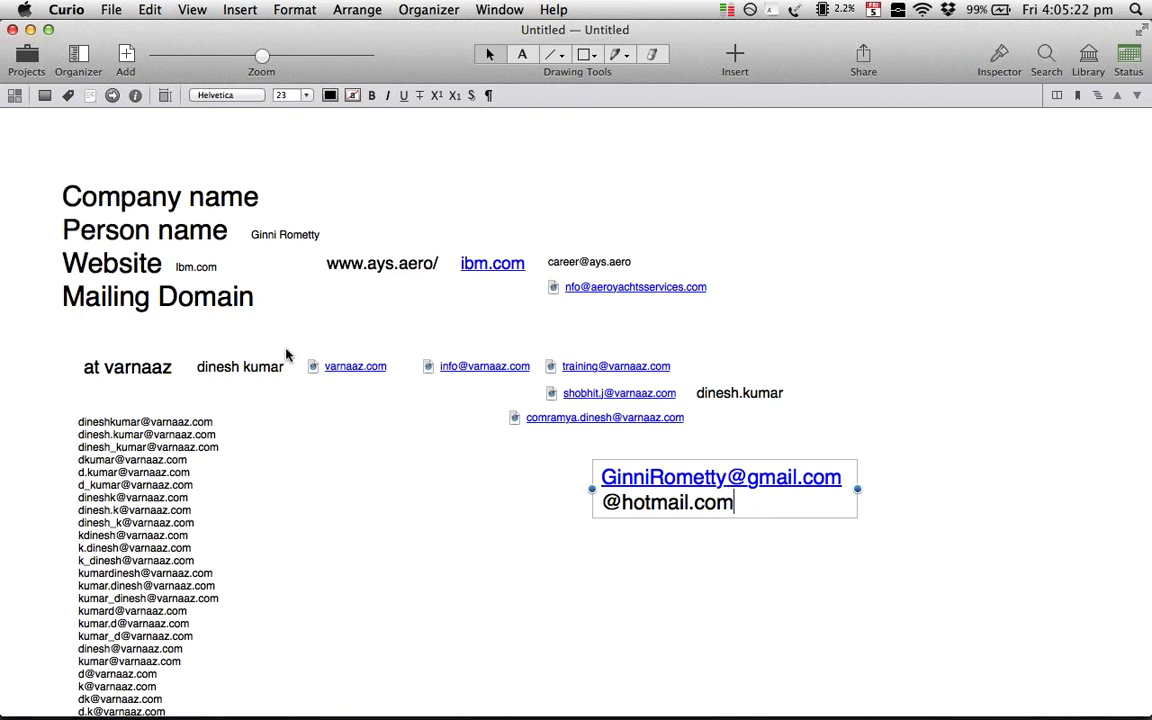
pyautogui.press('super+Tab')
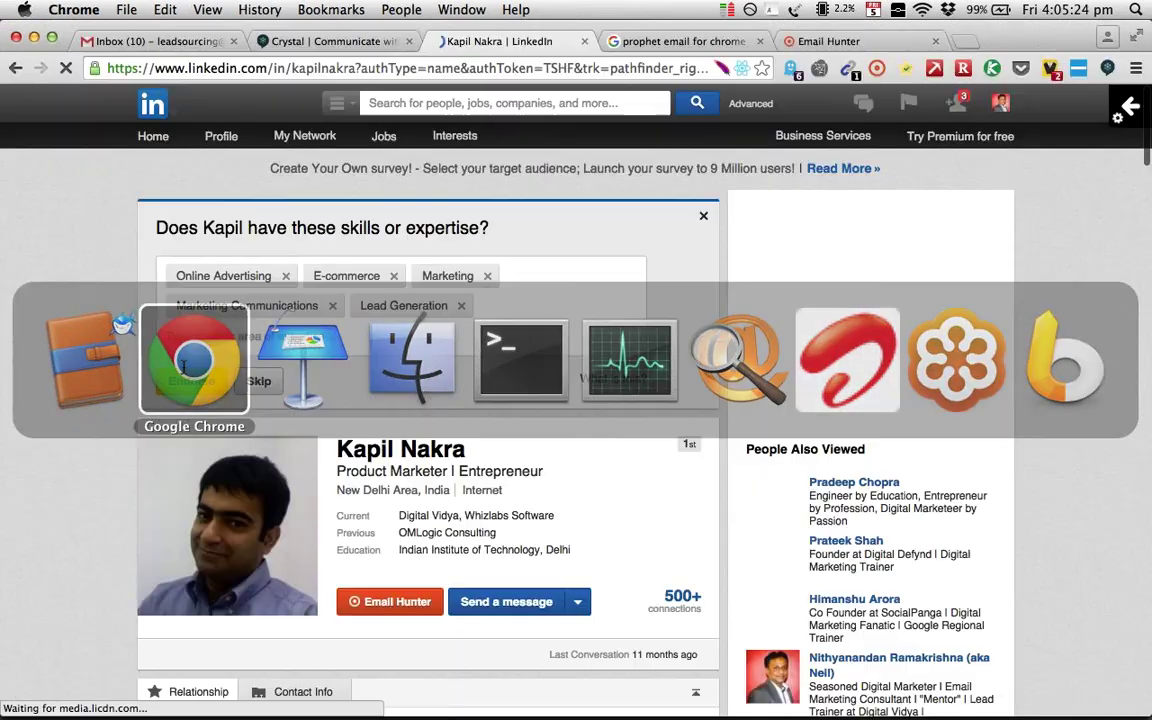
pyautogui.scroll(-5, 566, 465)
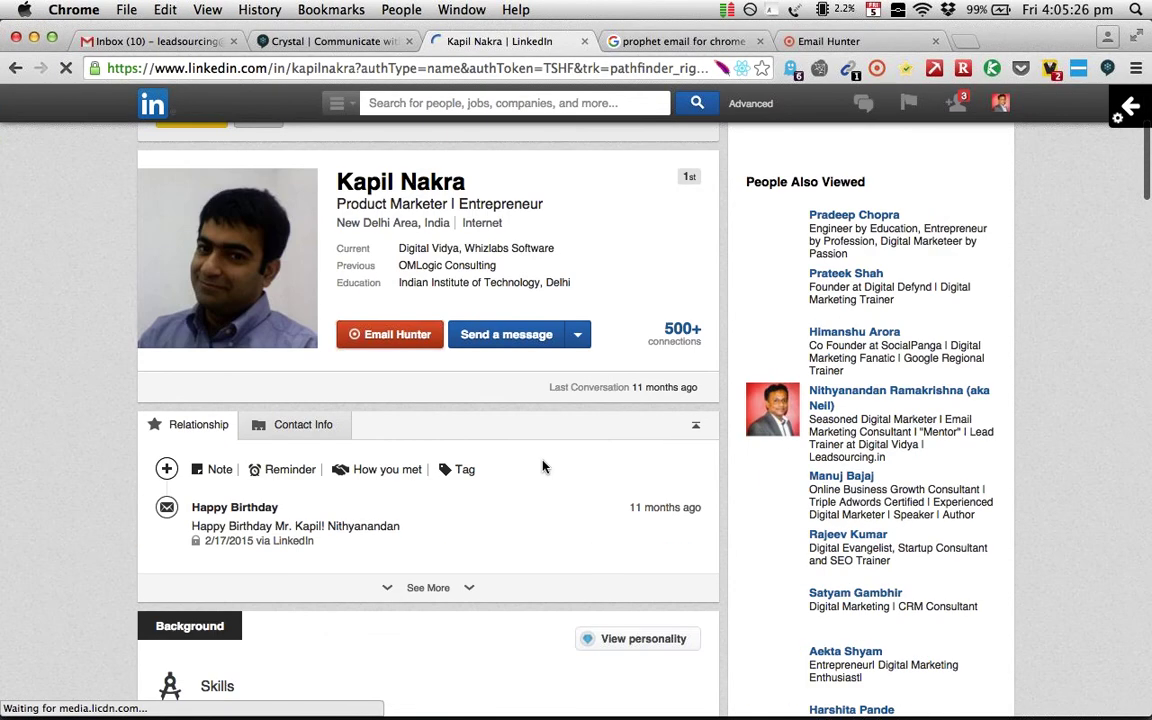
# Run Email Hunter on the Digital Vidya profile to get the work email, then switch to Keynote.
pyautogui.click(389, 334)
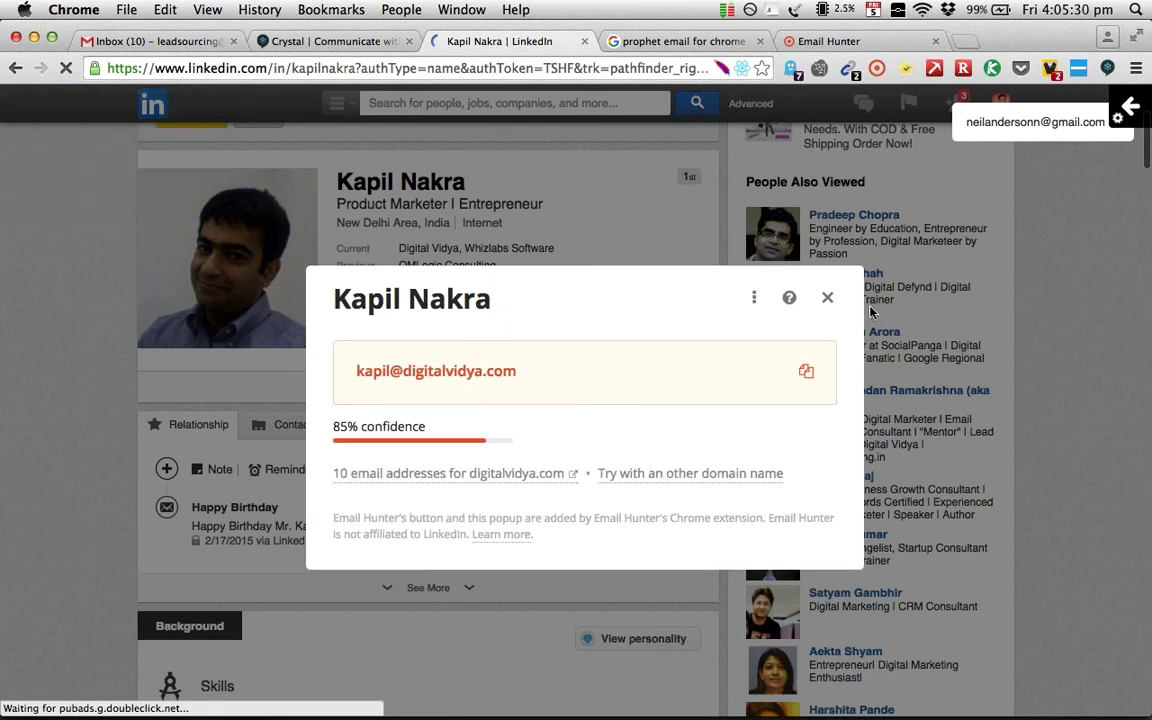
pyautogui.click(827, 298)
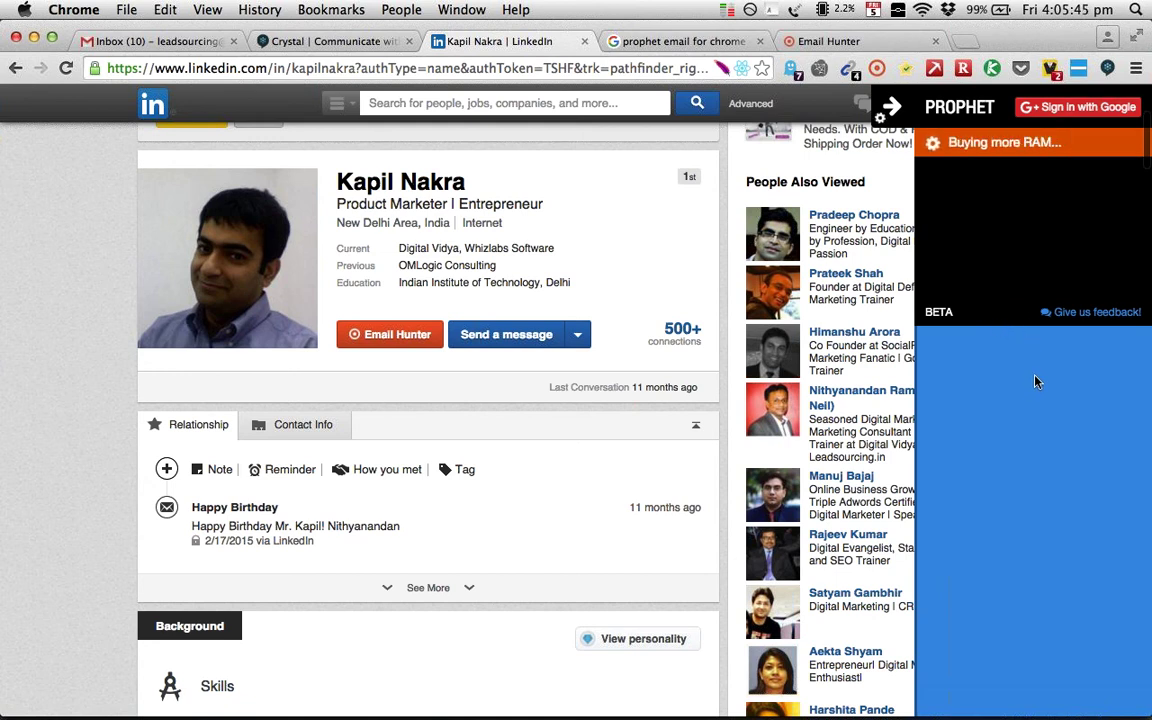
pyautogui.press('super+Tab')
pyautogui.press('super+Tab')
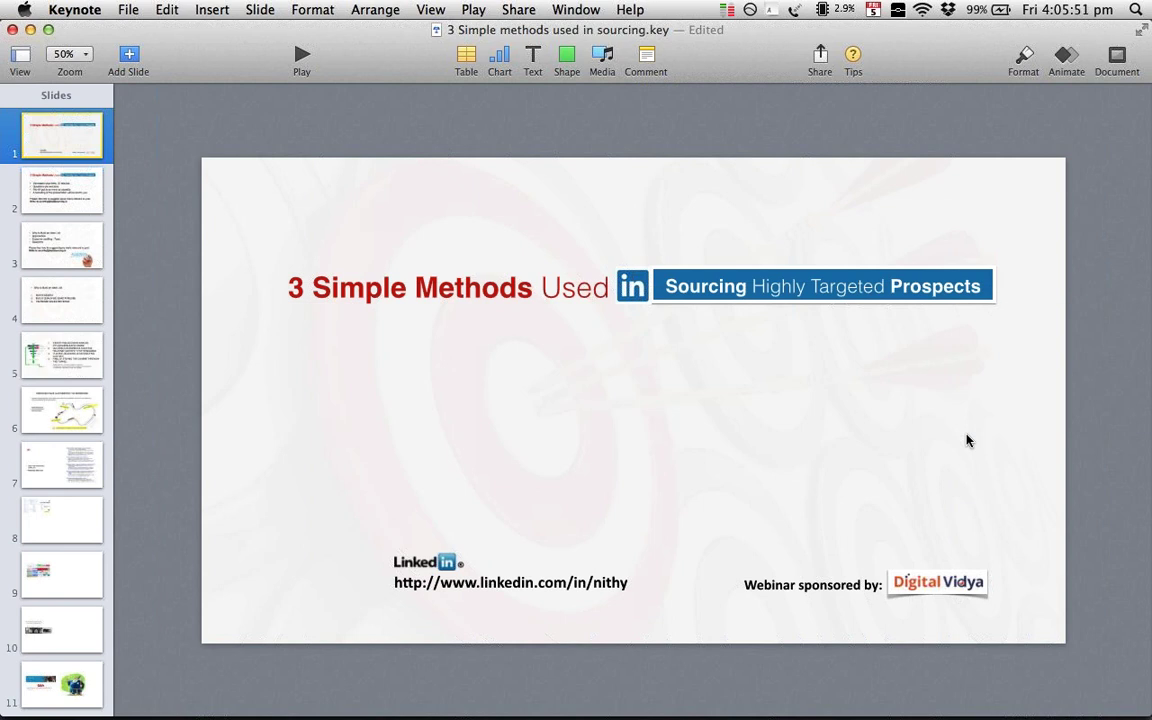
# Launch the Notes app from the quick launcher.
pyautogui.press('super+Tab')
pyautogui.press('Tab')
pyautogui.press('Tab')
pyautogui.press('Tab')
pyautogui.press('Tab')
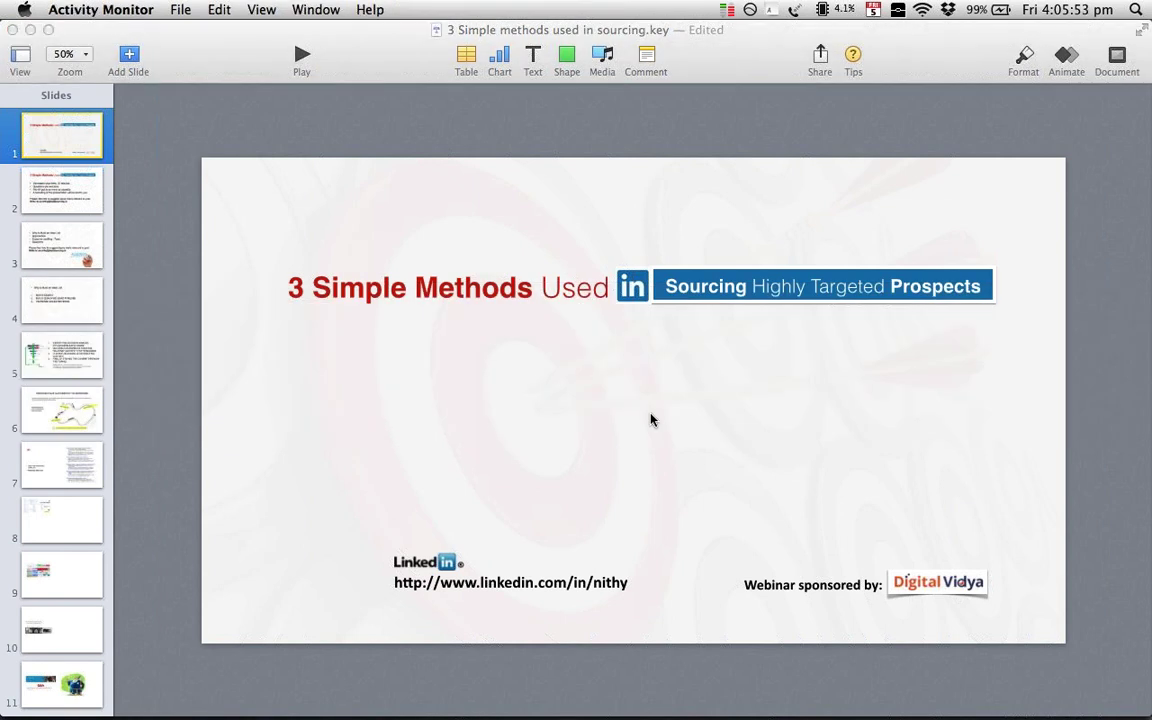
pyautogui.press('super+space')
pyautogui.write('note')
pyautogui.press('Return')
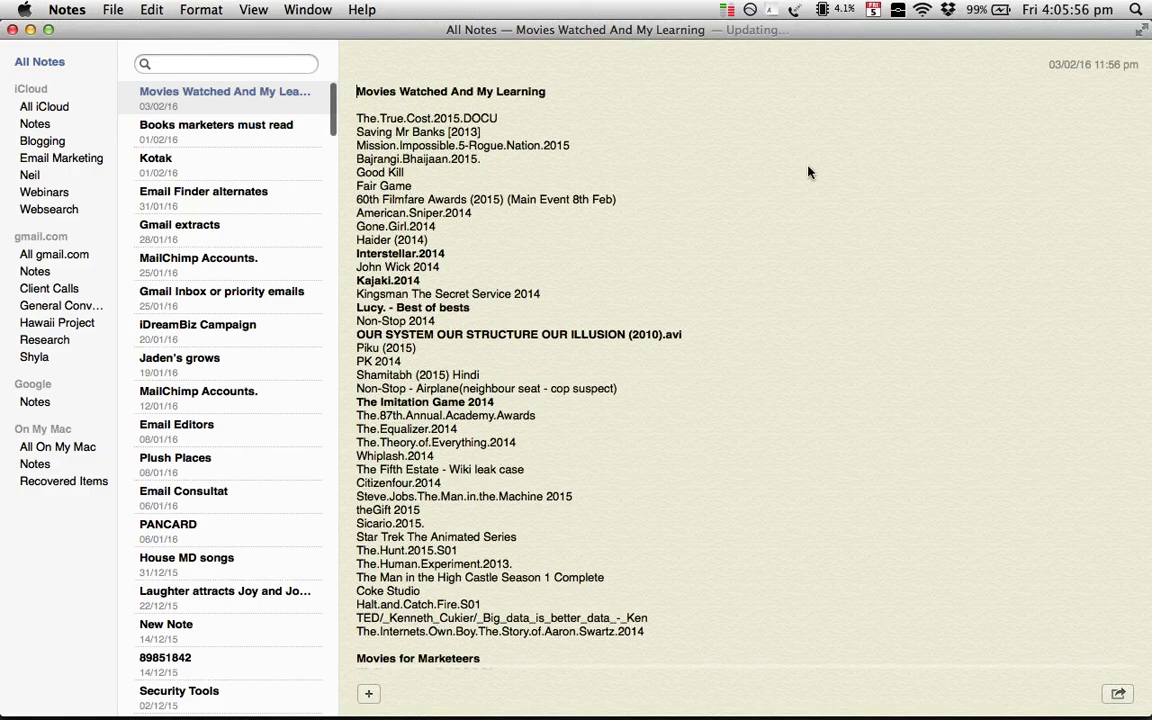
# Search the notes for 'hunter' and open the Email Finder alternates note.
pyautogui.click(220, 63)
pyautogui.write('email hun')
pyautogui.press('BackSpace')
pyautogui.press('BackSpace')
pyautogui.press('BackSpace')
pyautogui.press('BackSpace')
pyautogui.press('BackSpace')
pyautogui.press('BackSpace')
pyautogui.press('BackSpace')
pyautogui.press('BackSpace')
pyautogui.press('BackSpace')
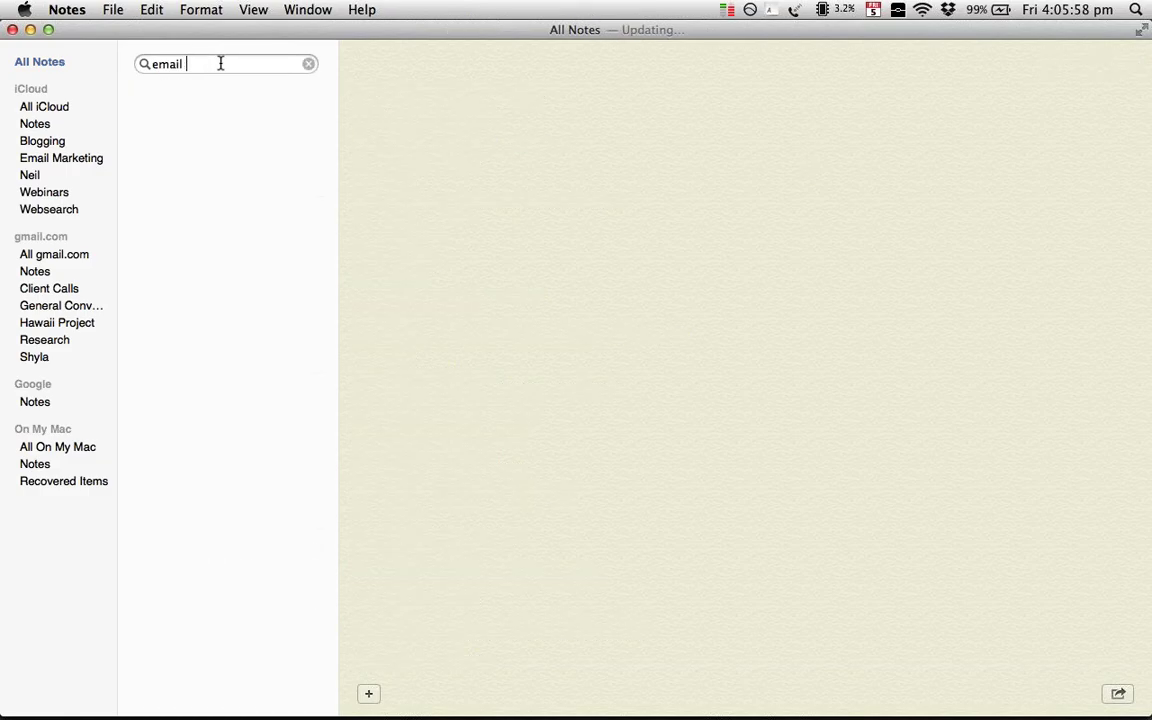
pyautogui.write('hunter')
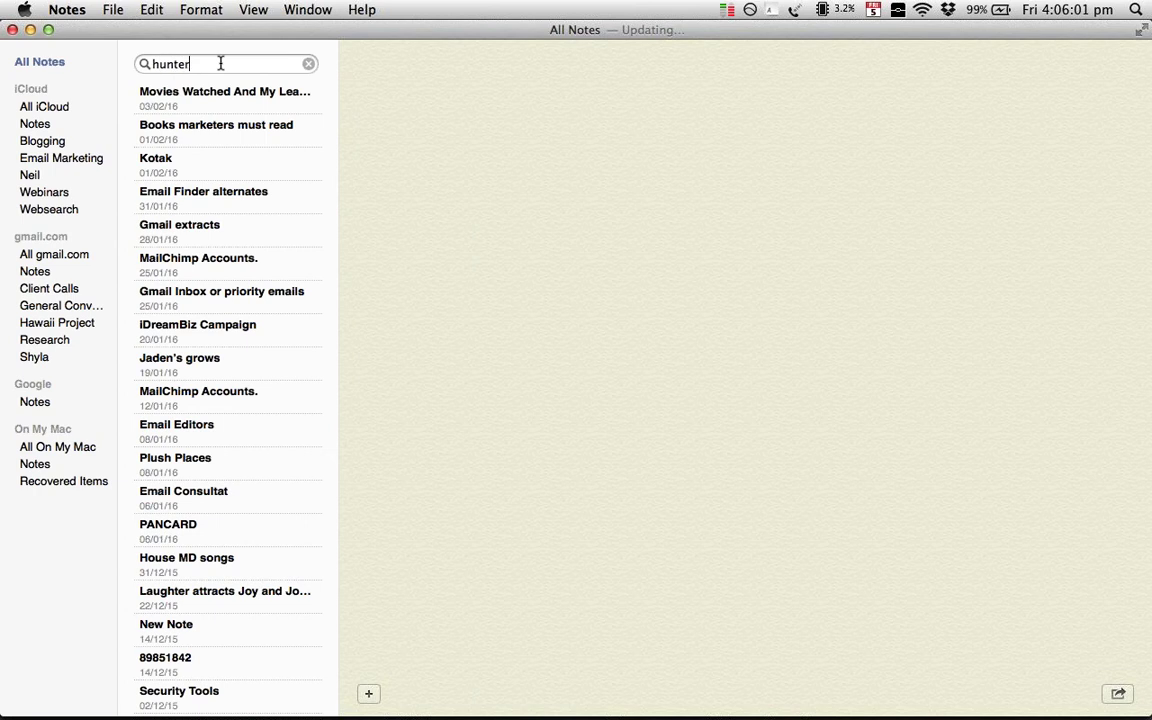
pyautogui.press('Return')
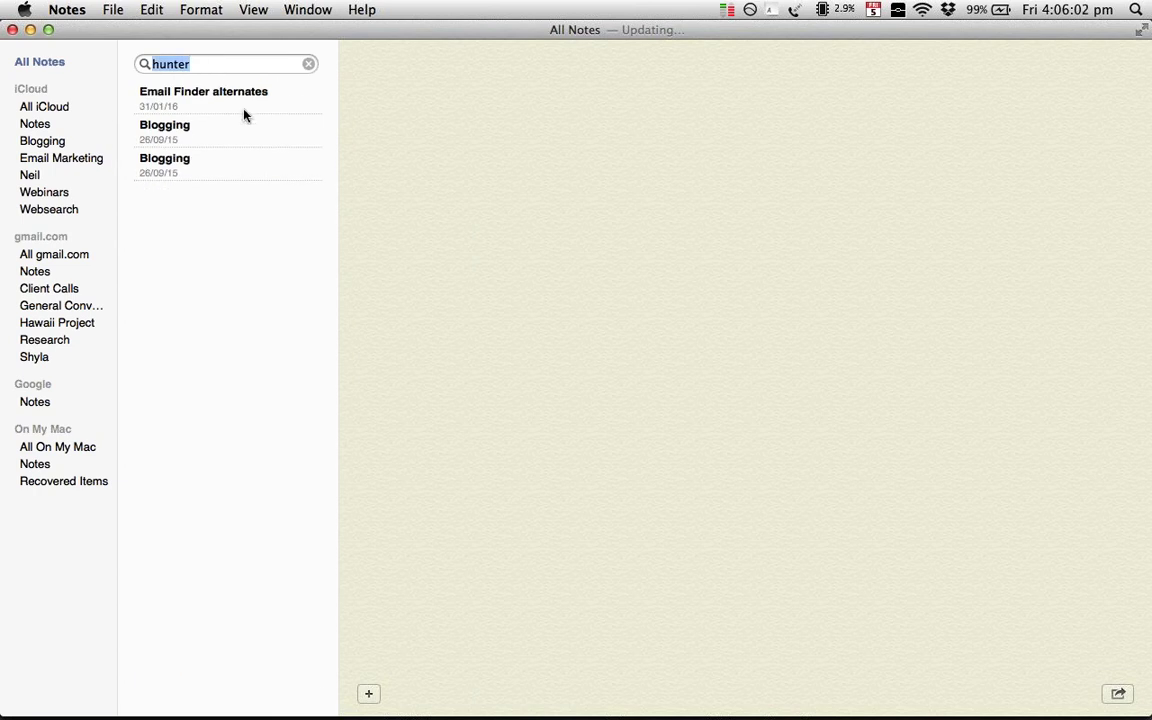
pyautogui.click(222, 96)
# Select the email-finder site list from the title to anymailfinder.com, then return to Chrome.
pyautogui.moveTo(506, 173); pyautogui.dragTo(329, 95)
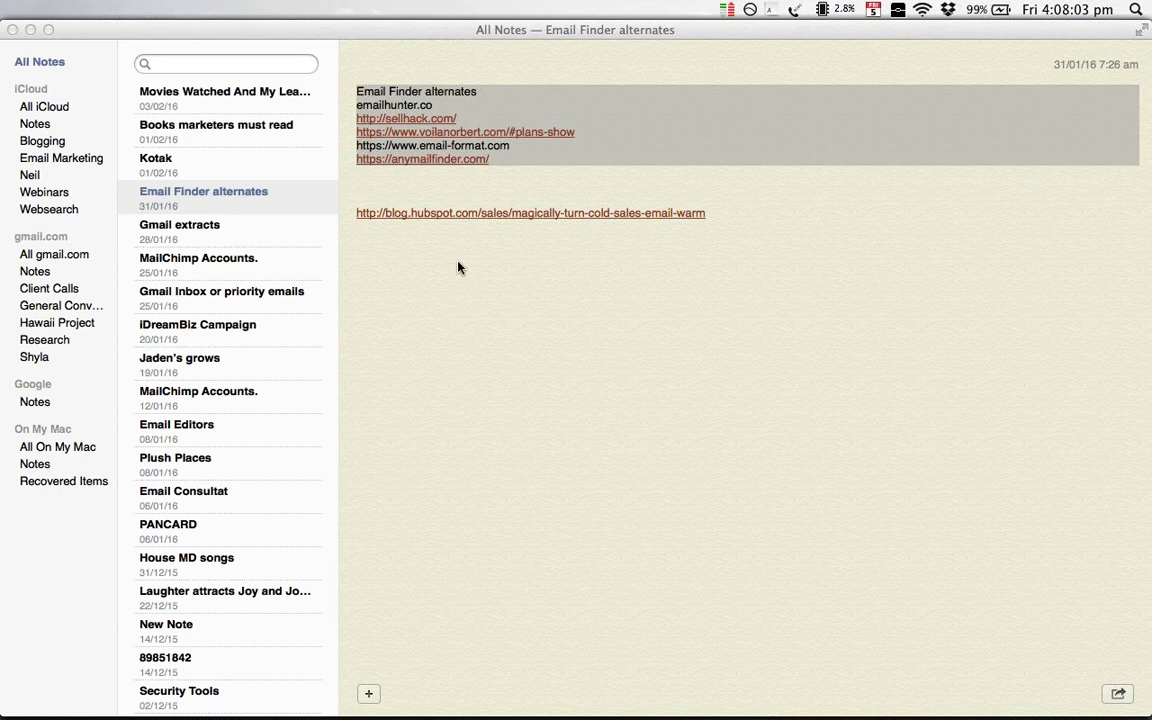
pyautogui.press('super+Tab')
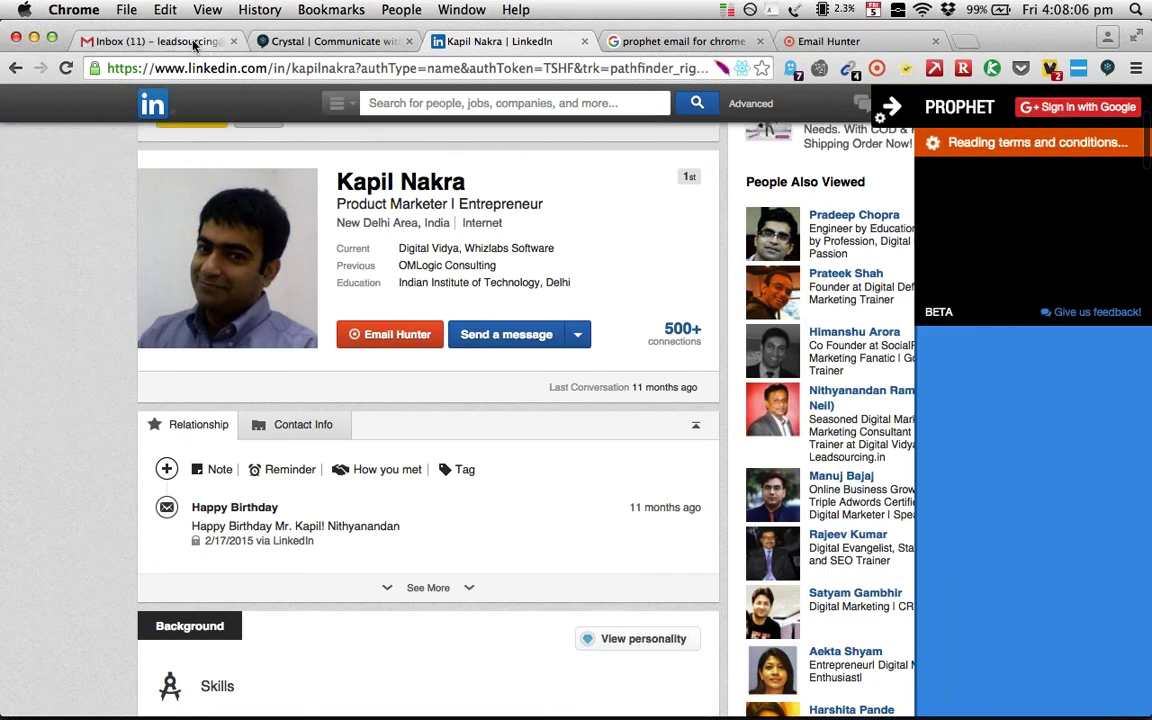
# Replace the 'prophet email for chrome' Google query with the connection's full name and search.
pyautogui.click(193, 42)
pyautogui.click(650, 41)
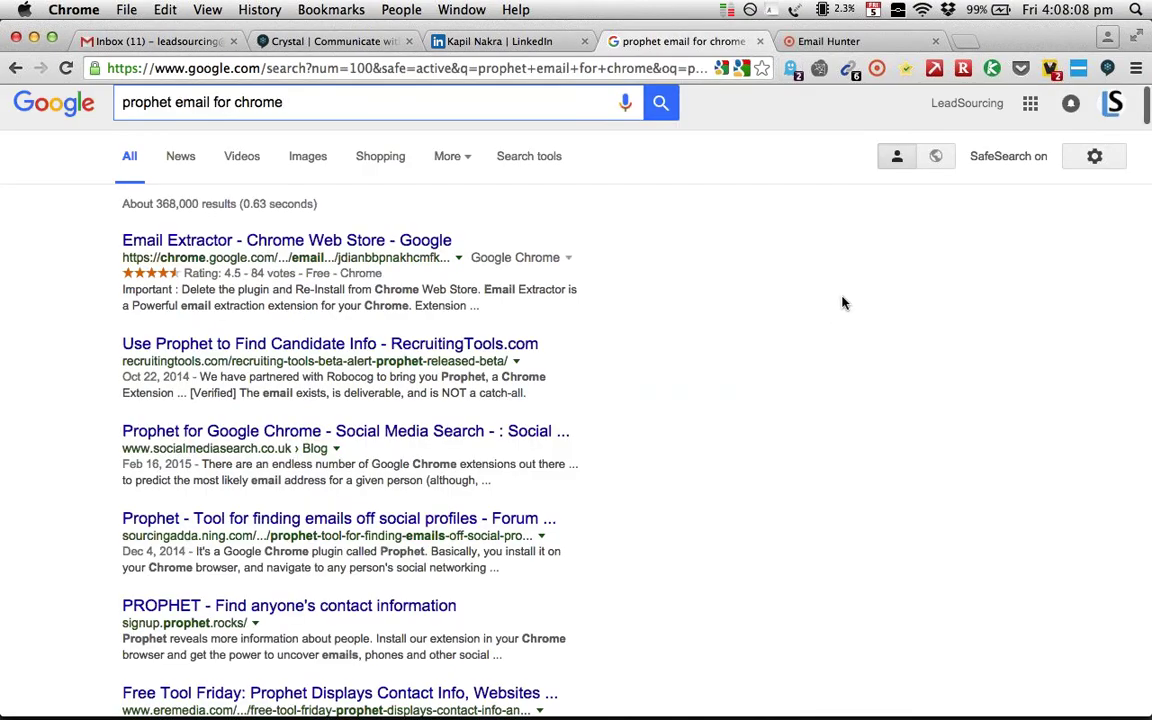
pyautogui.tripleClick(226, 104)
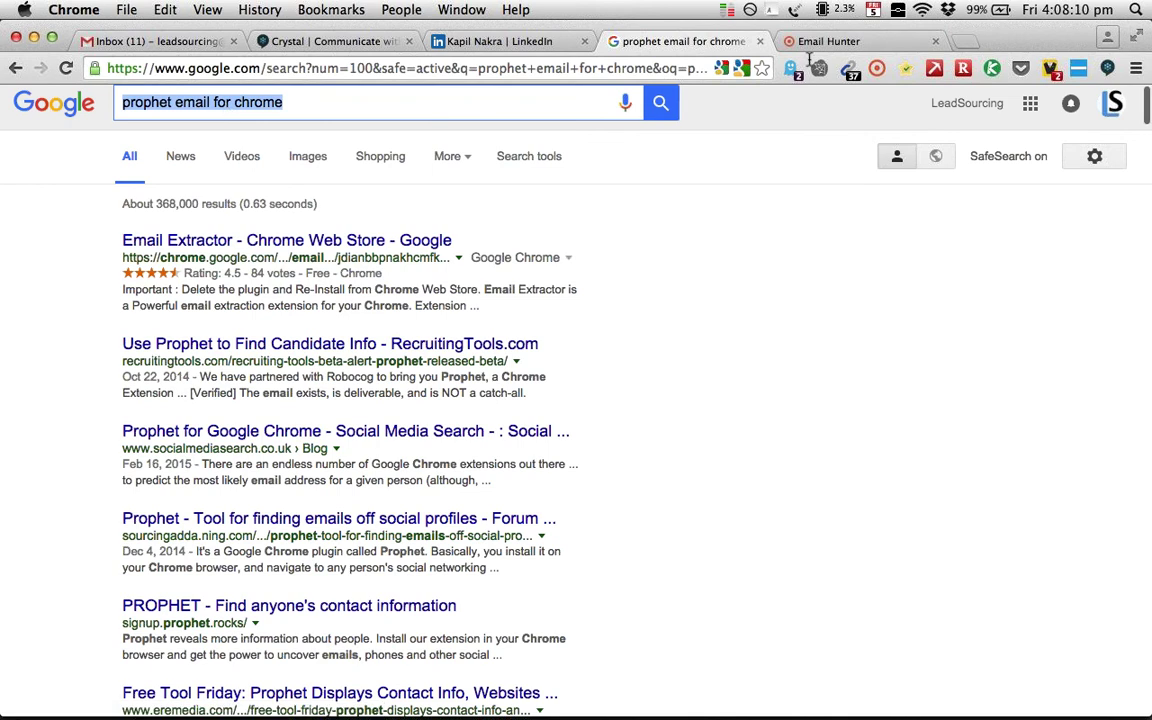
pyautogui.press('BackSpace')
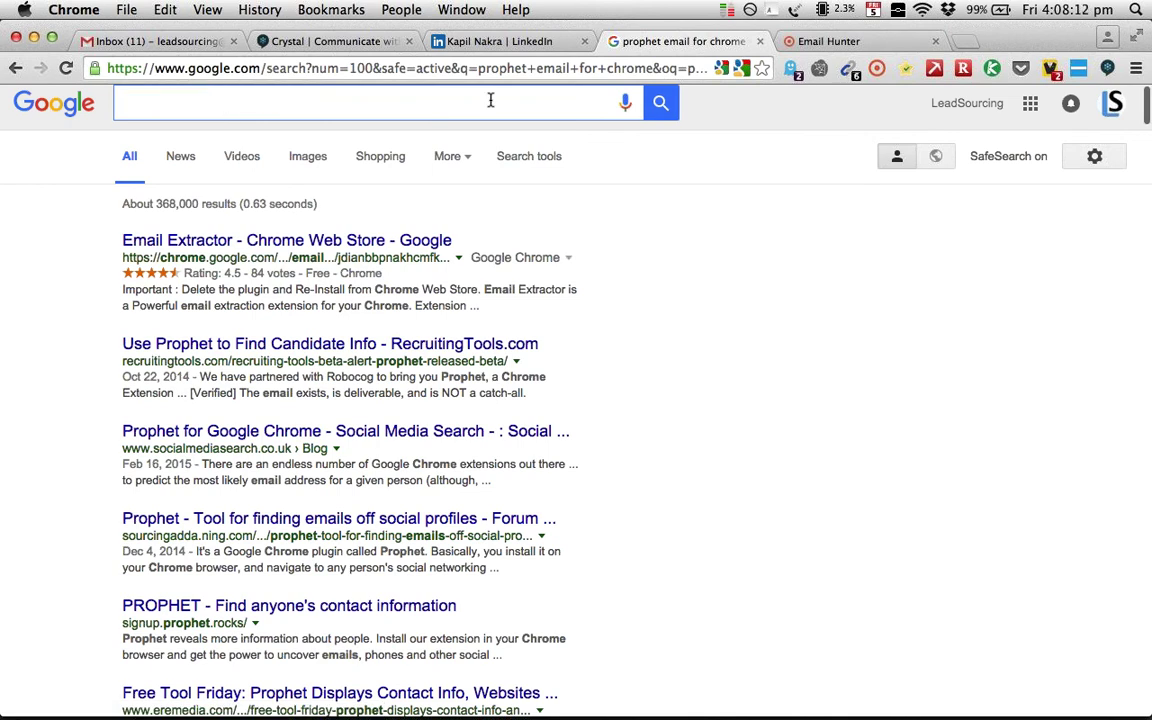
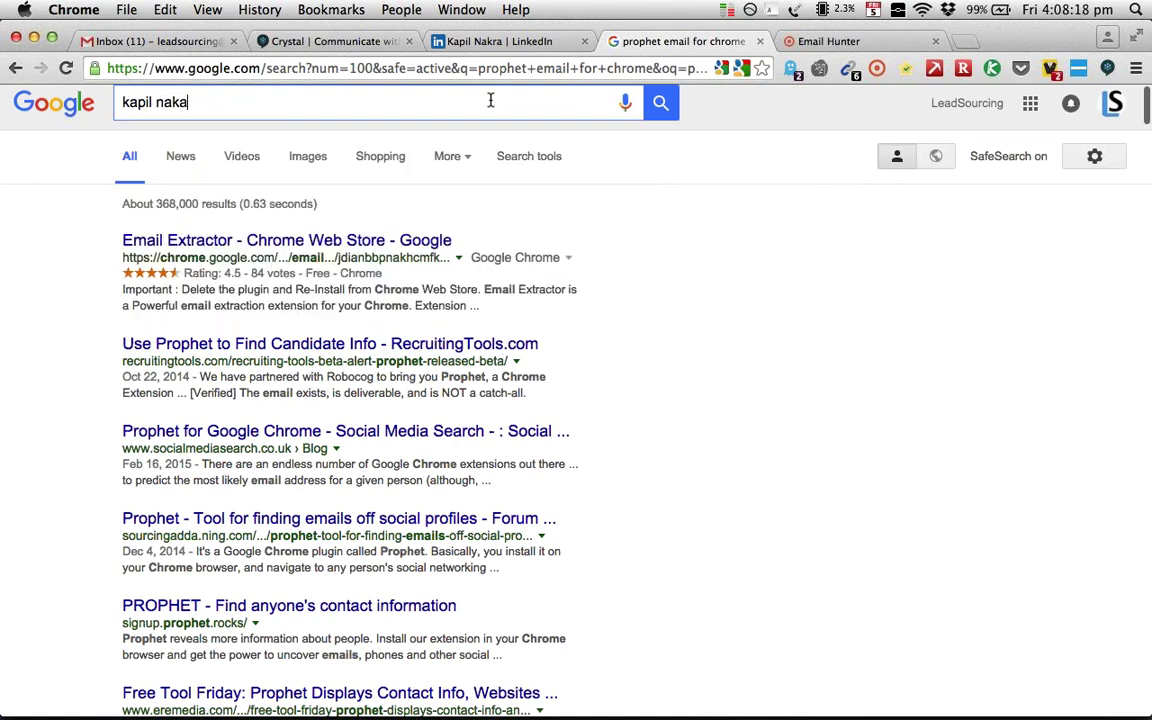
pyautogui.press('Return')
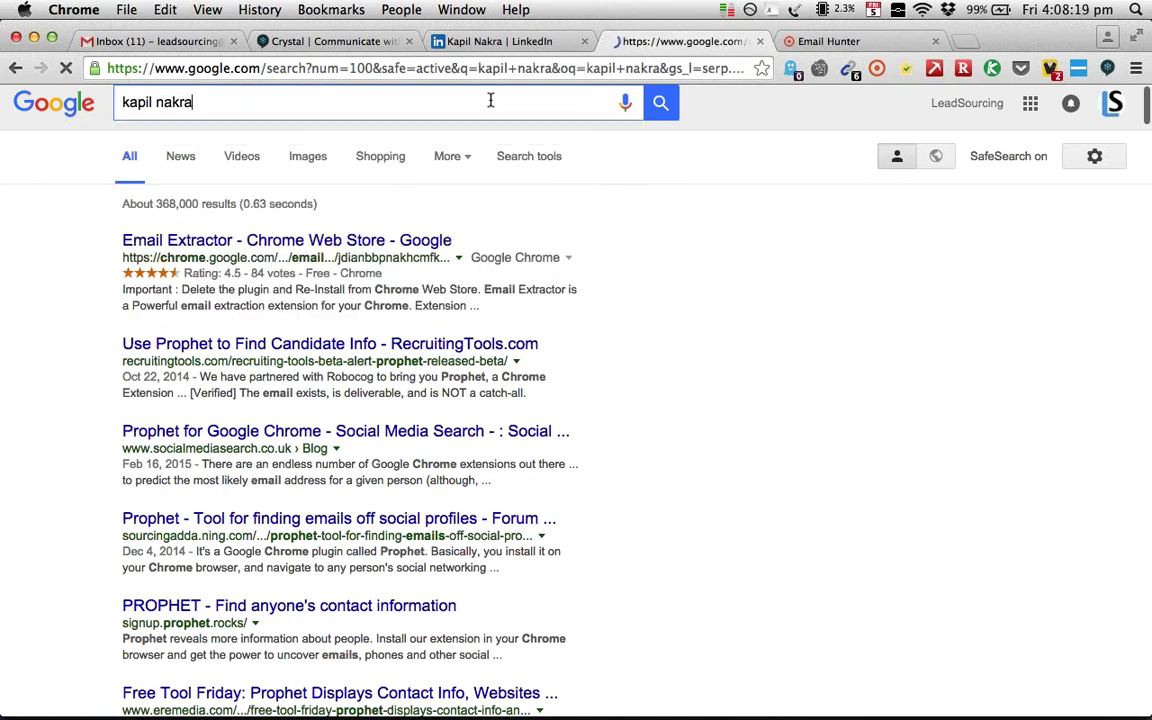
# Review the name search results and briefly check the email extractor extension.
pyautogui.scroll(-5, 689, 419)
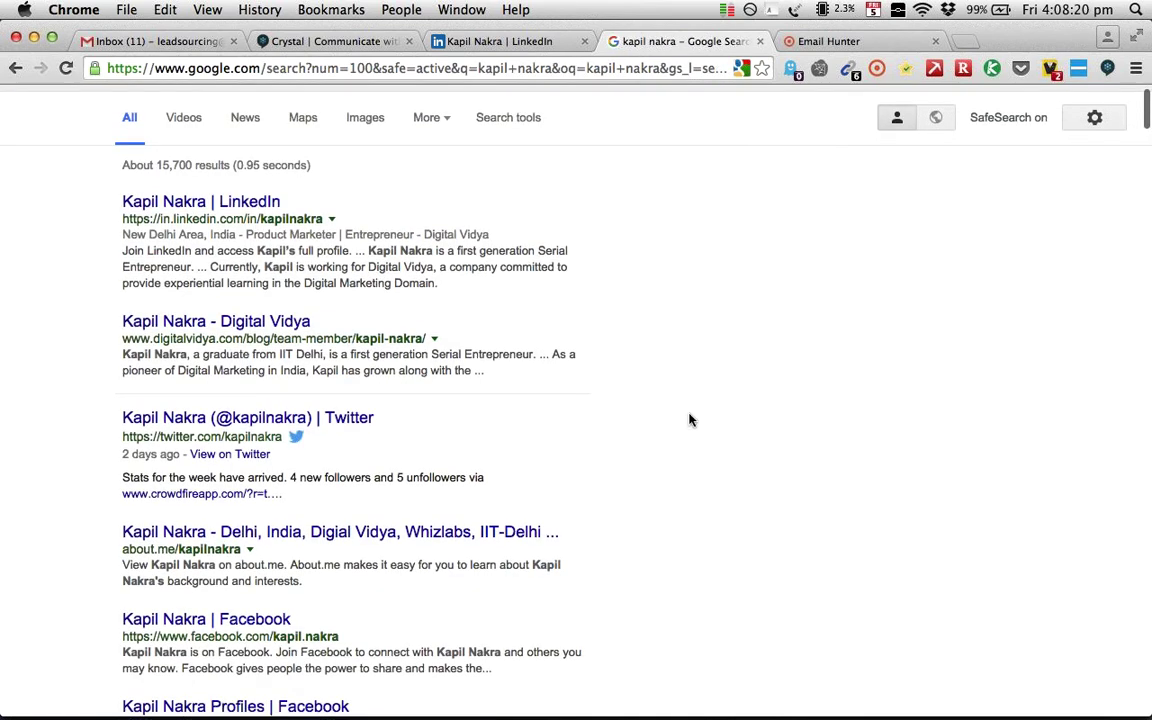
pyautogui.scroll(5, 821, 113)
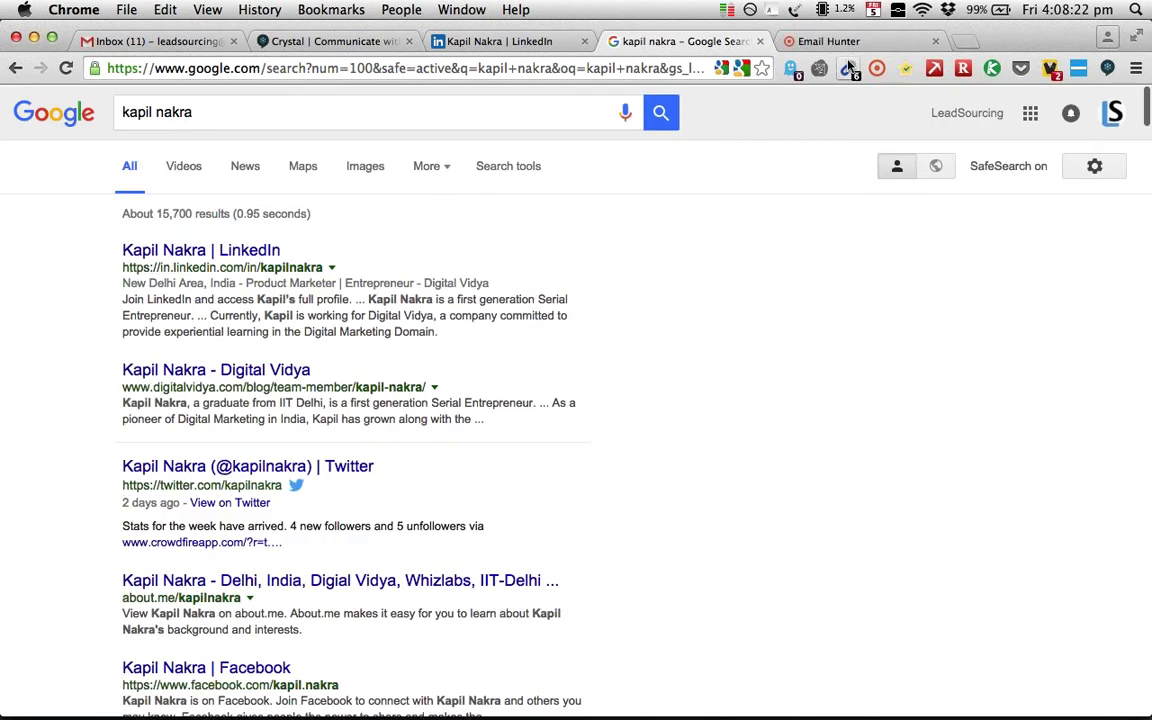
pyautogui.click(848, 68)
pyautogui.click(848, 68)
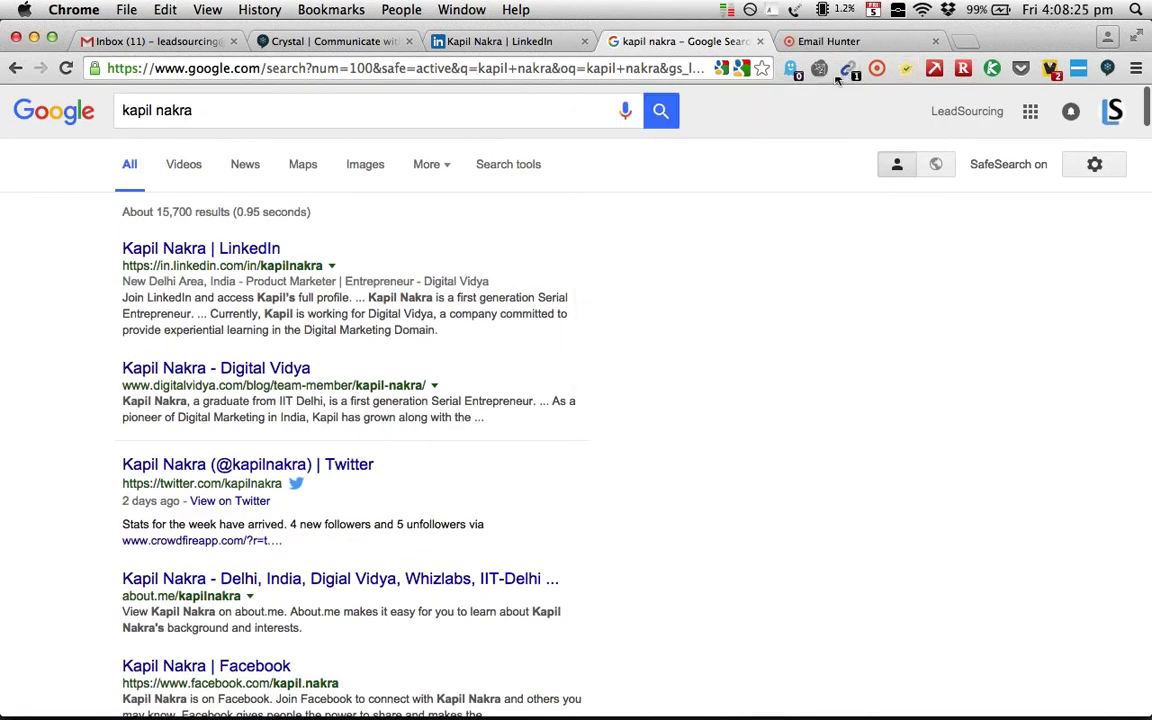
pyautogui.click(991, 69)
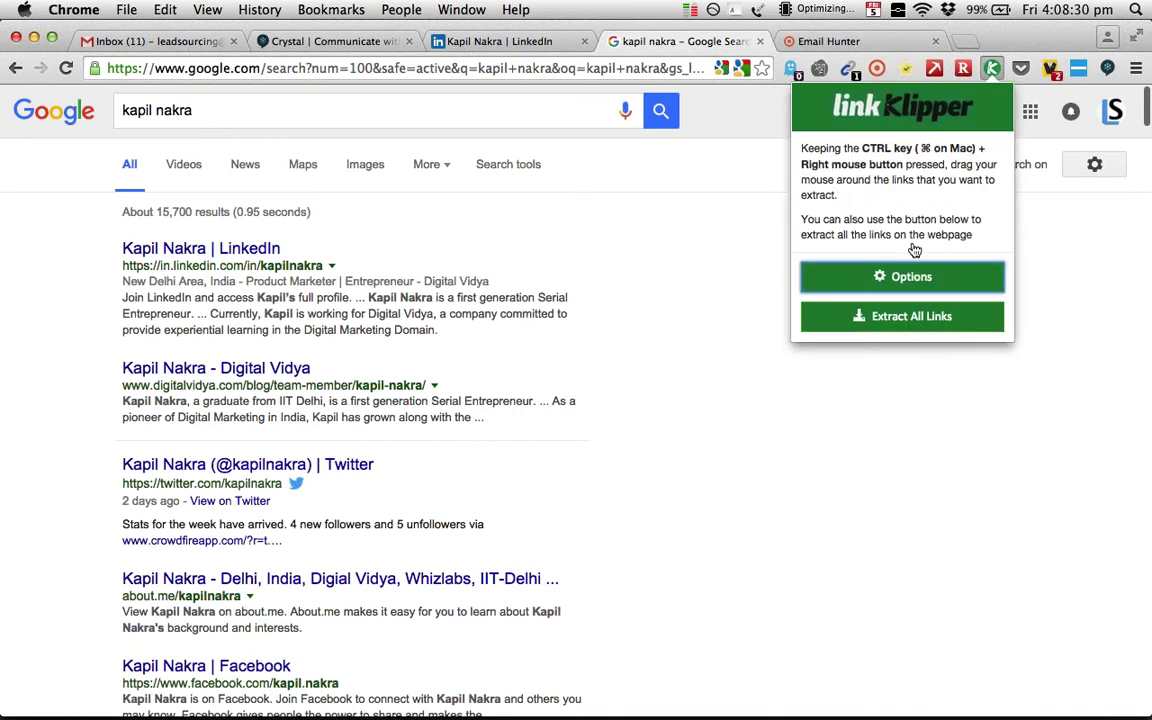
pyautogui.click(820, 312)
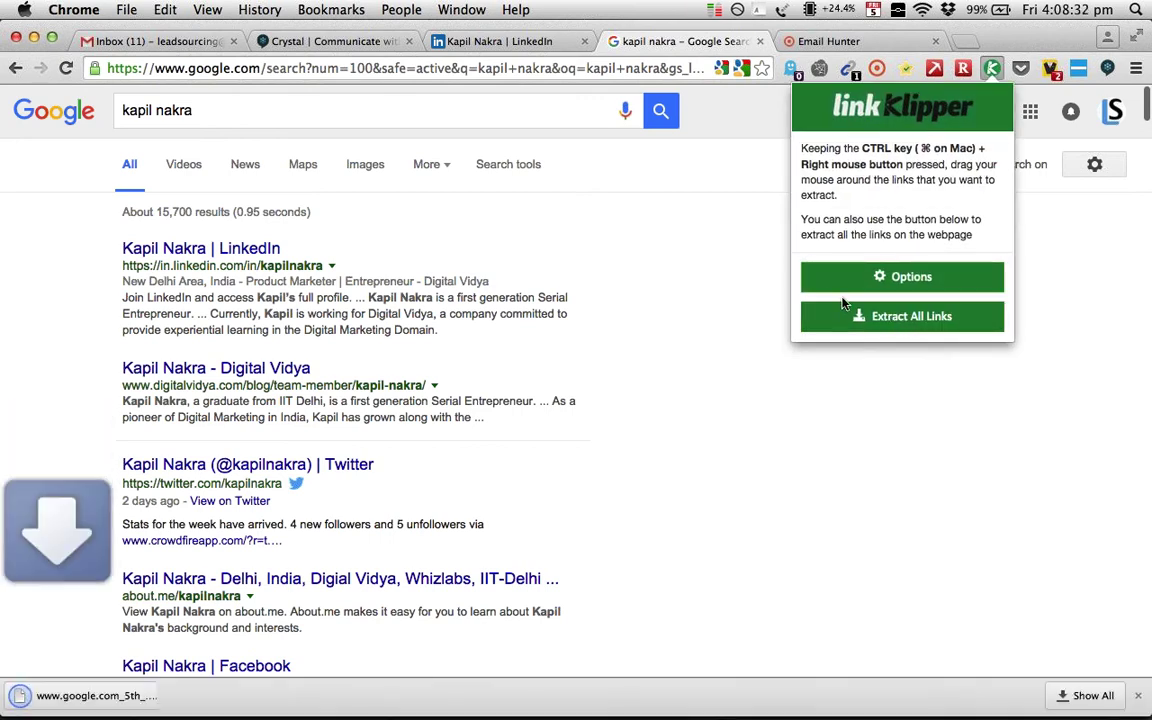
pyautogui.click(430, 515)
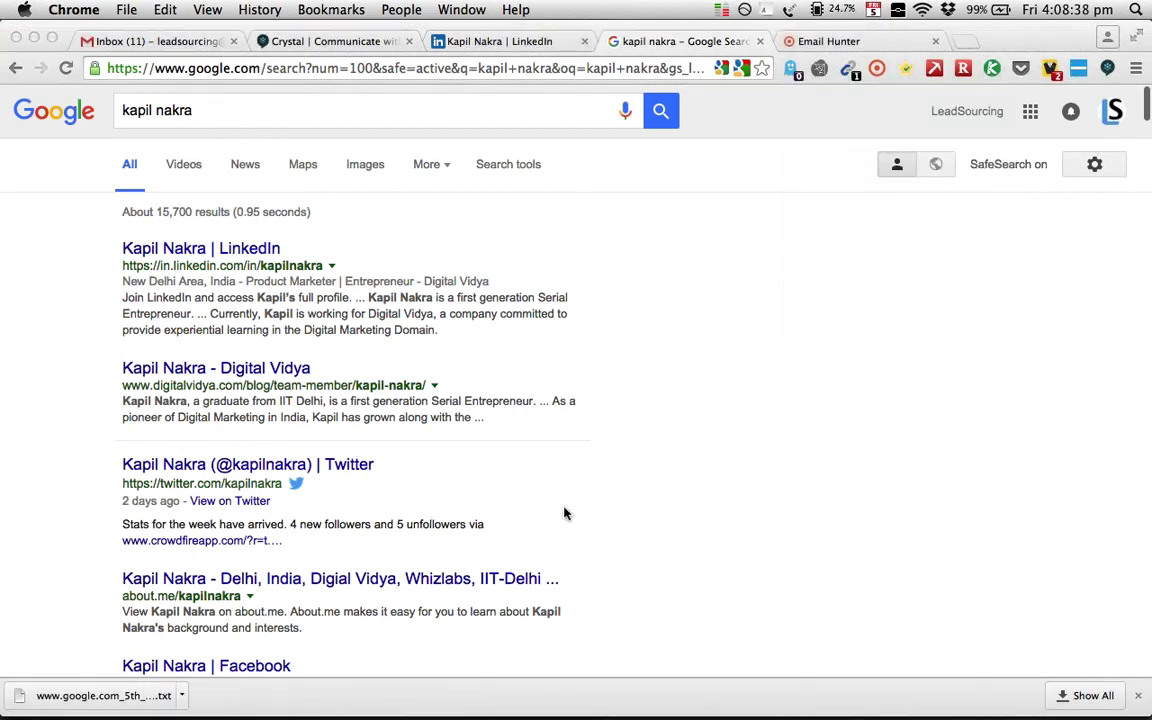
pyautogui.click(110, 699)
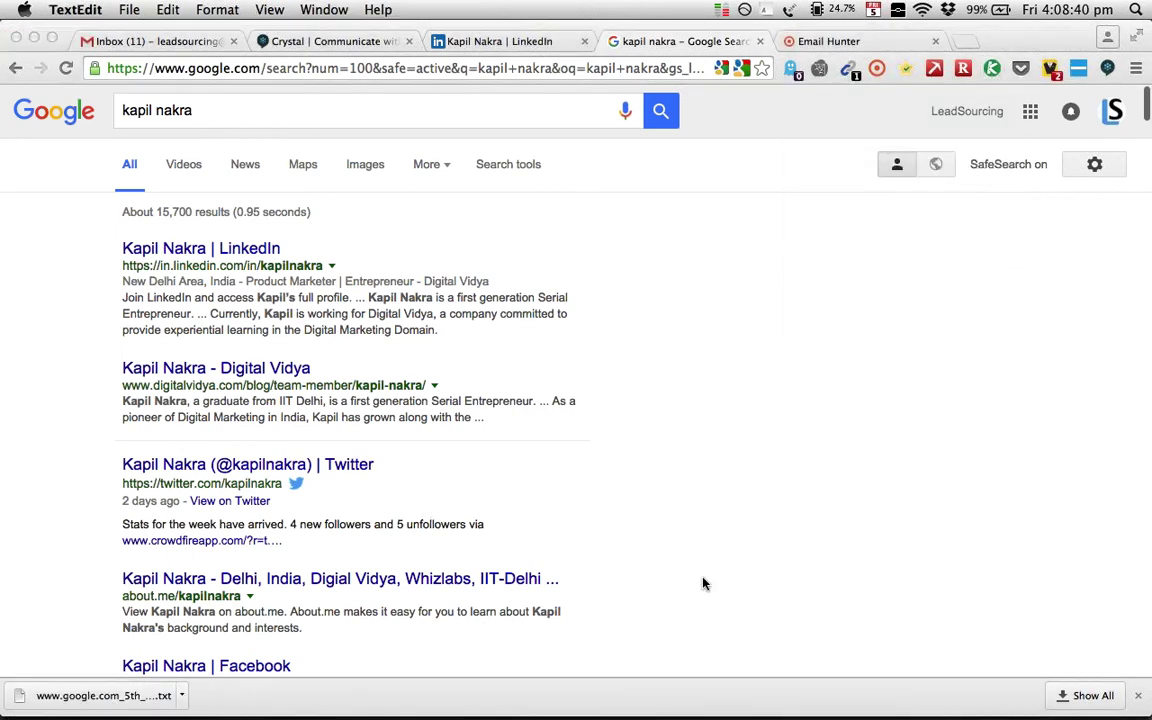
pyautogui.moveTo(690, 700)
pyautogui.scroll(-15, 458, 327)
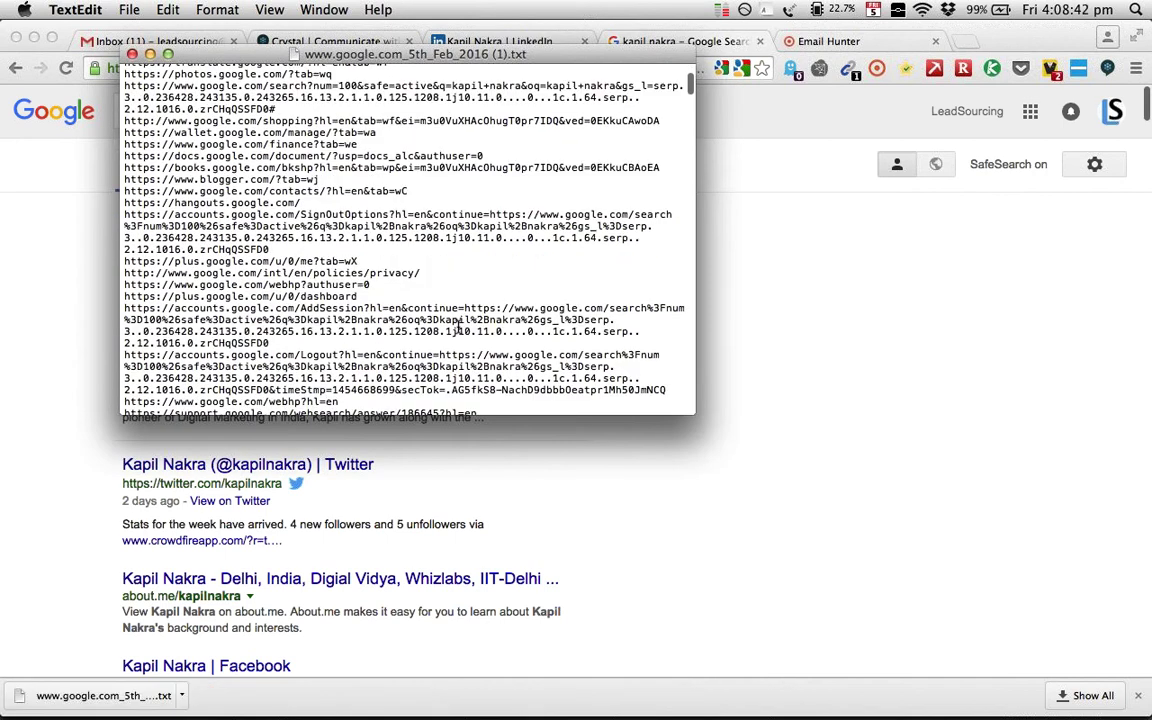
pyautogui.scroll(15, 460, 327)
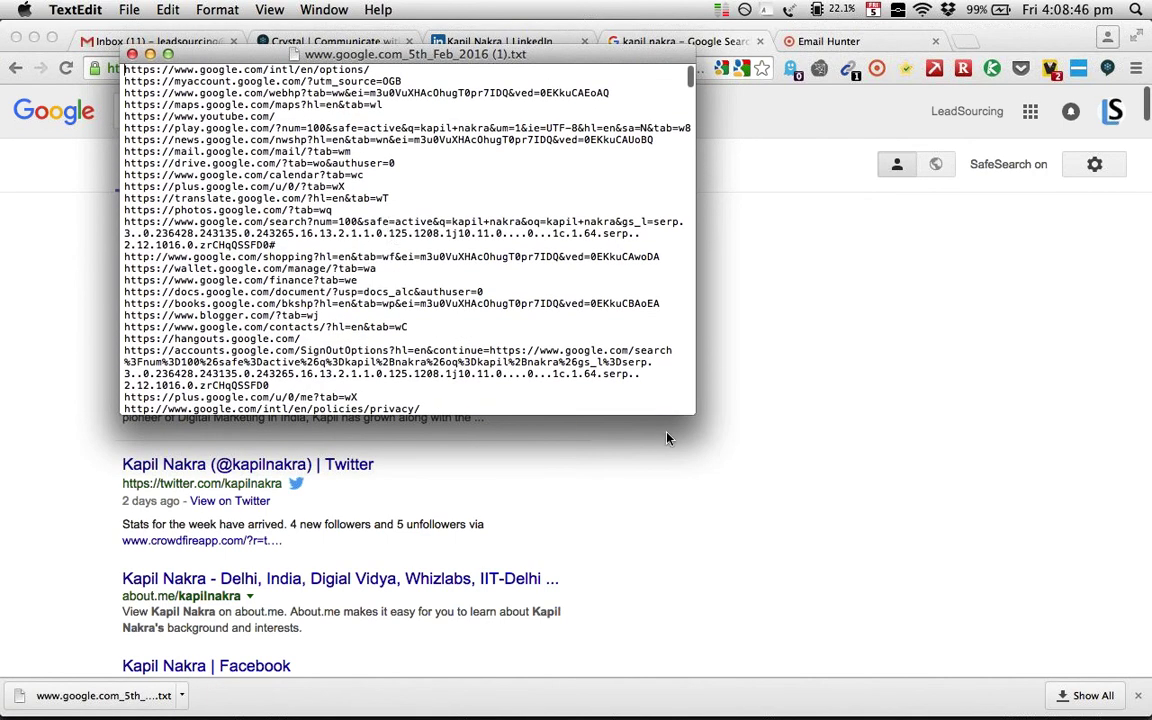
pyautogui.moveTo(788, 511); pyautogui.dragTo(878, 596)
pyautogui.scroll(-15, 405, 396)
pyautogui.moveTo(124, 222); pyautogui.dragTo(370, 234)
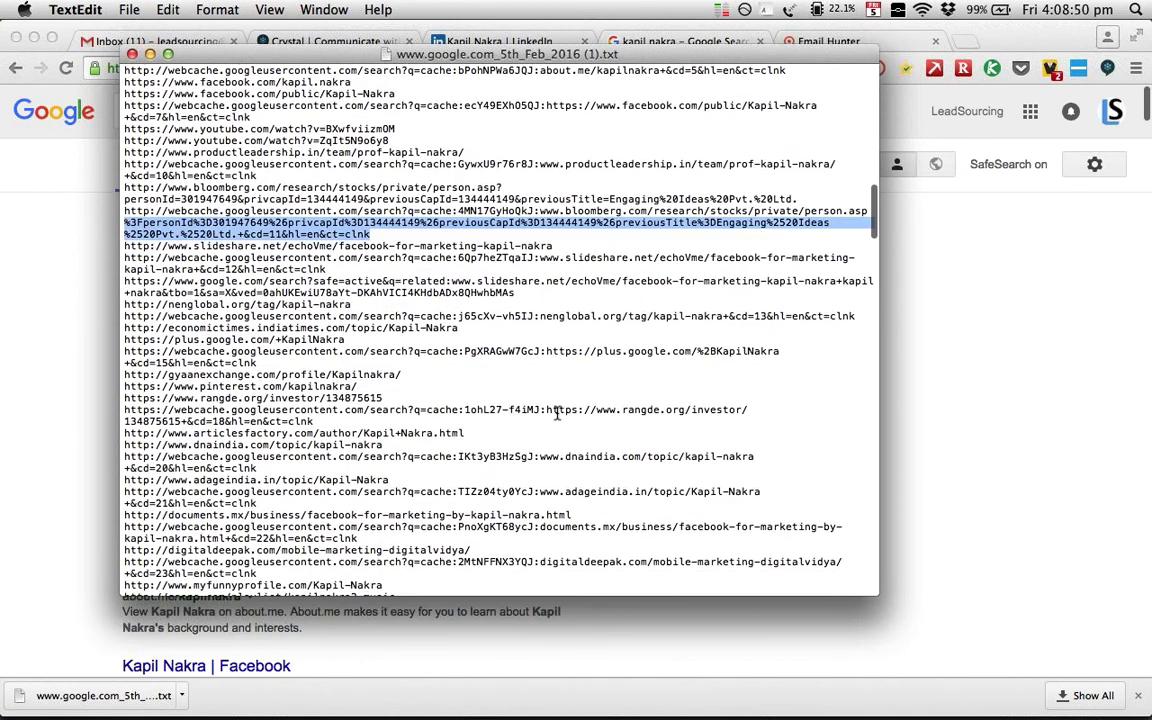
pyautogui.click(132, 54)
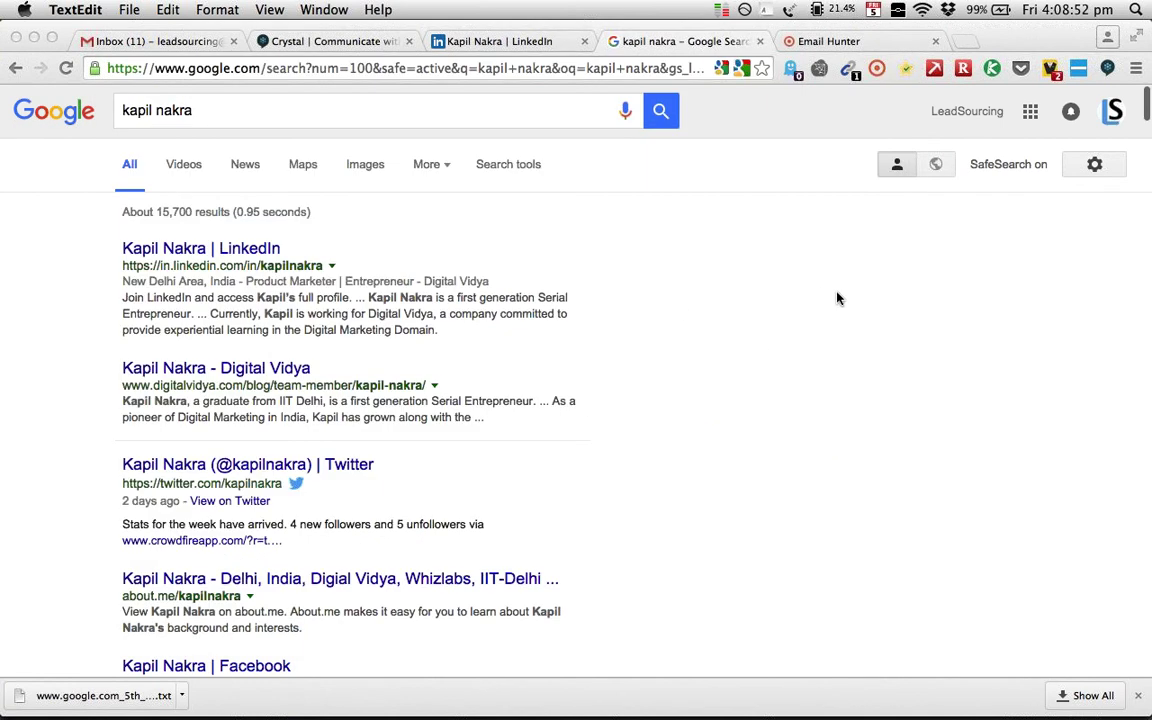